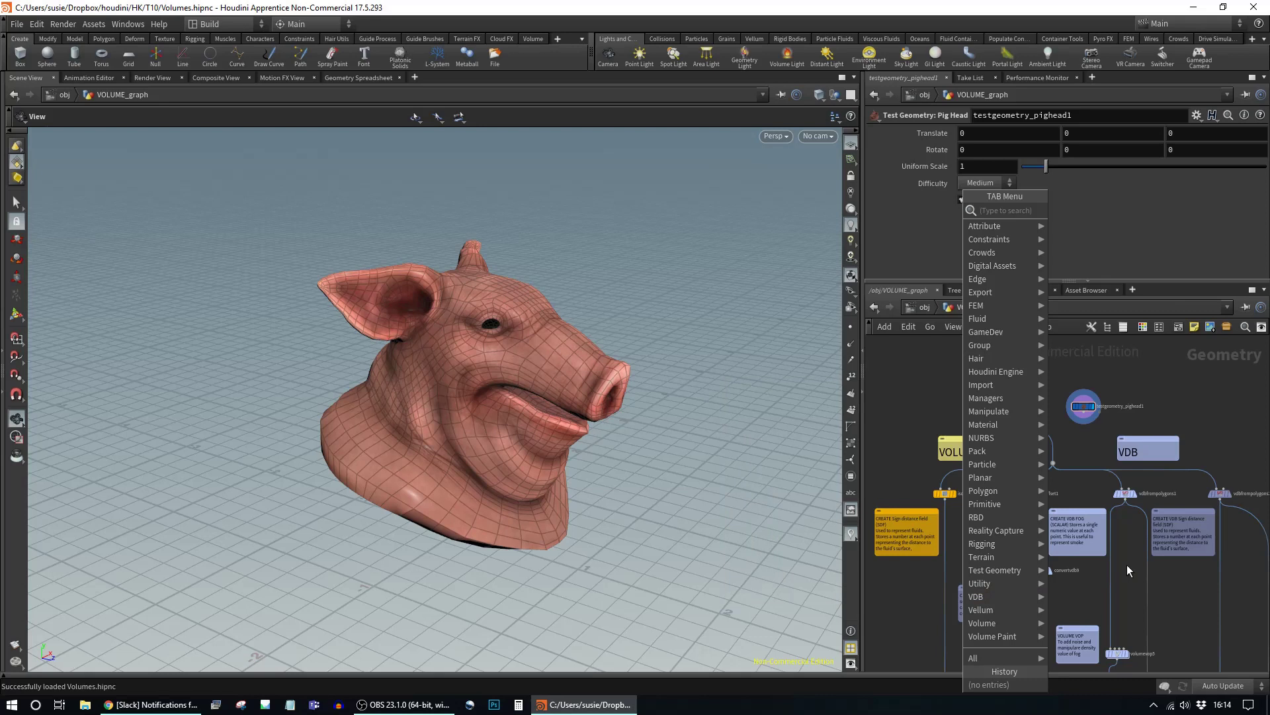
Step: Wire the pig head test geometry into the junction dot feeding the volume and VDB branches
drag(1084, 413, 1053, 463)
drag(1080, 413, 1050, 432)
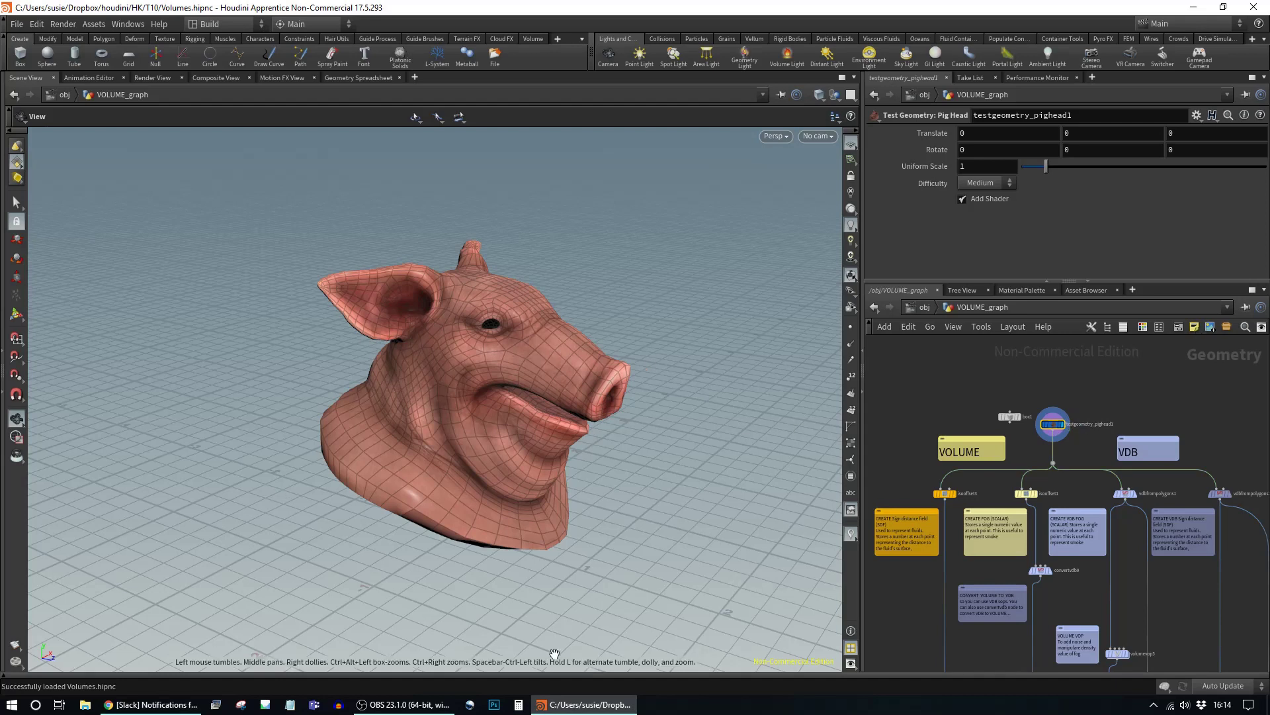
drag(539, 334, 525, 358)
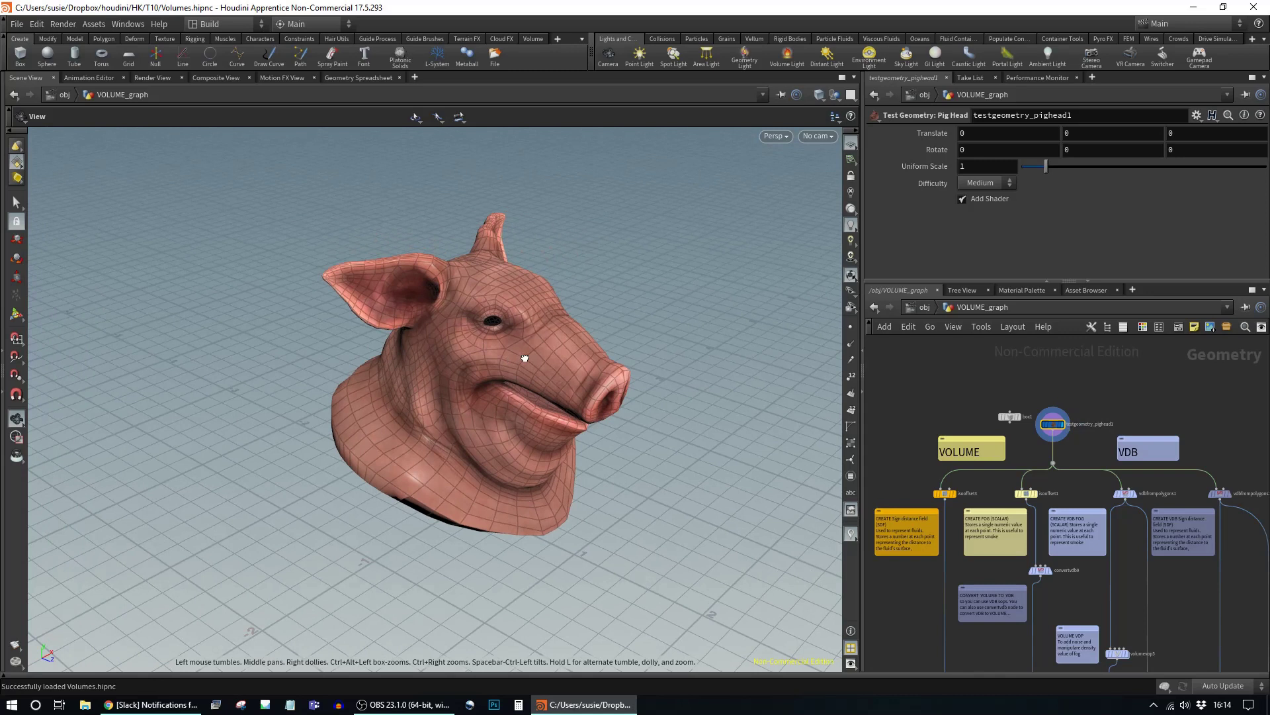
Step: Display the isooffset3 node in the viewport with SDF Volume chosen as its output type
mouse_move(1078, 500)
middle_down()
mouse_move(1082, 485)
mouse_move(1086, 496)
middle_up()
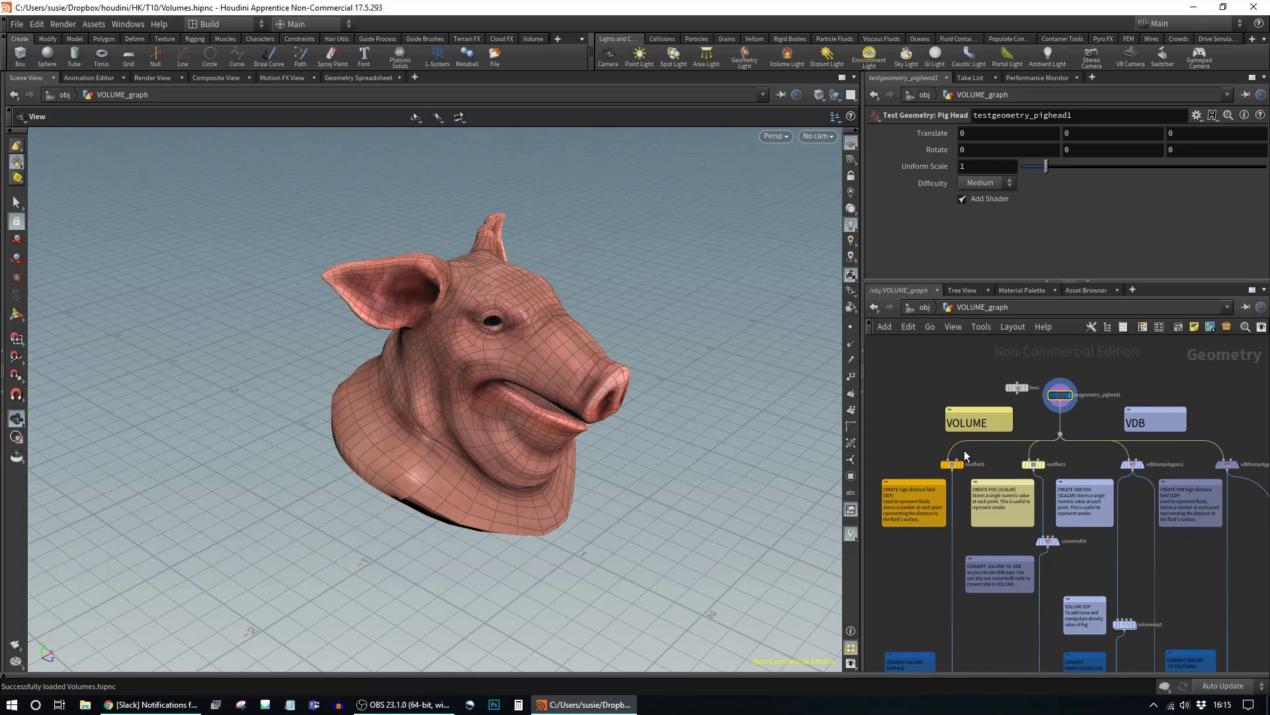
scroll(935, 471, up, 4)
middle_drag(1045, 417, 1000, 488)
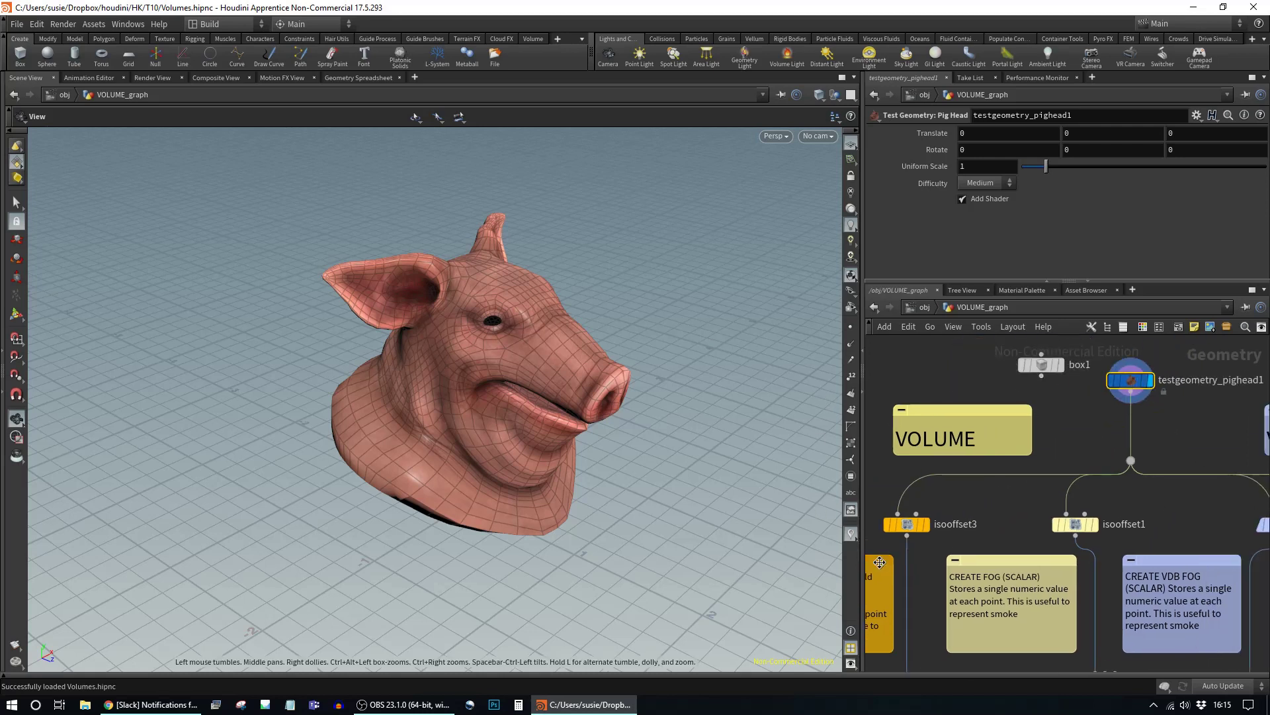
click(925, 525)
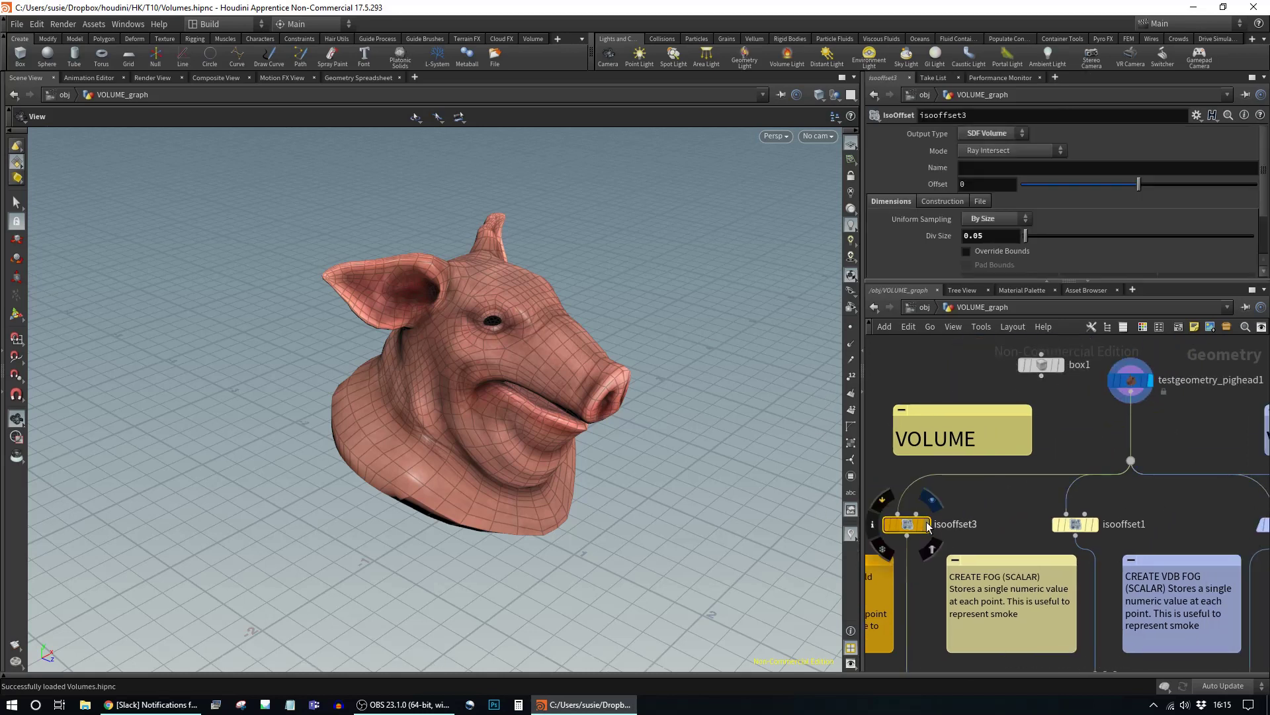
click(928, 525)
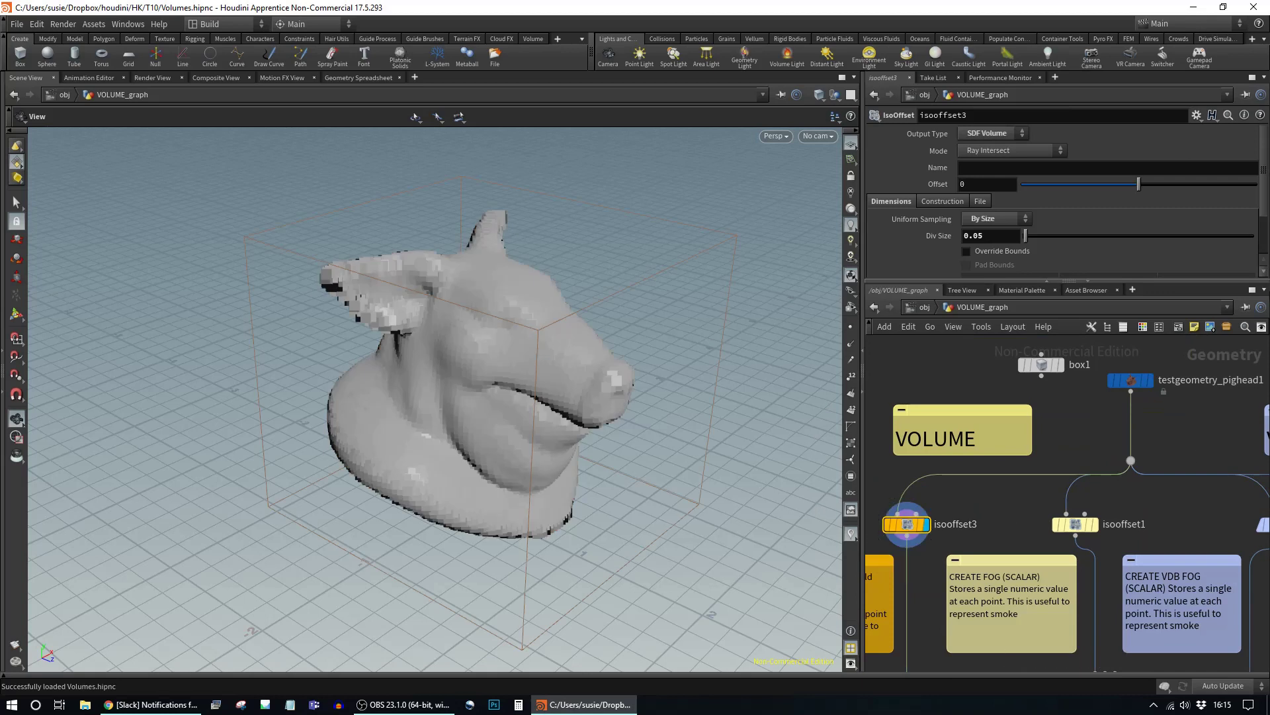
click(1008, 135)
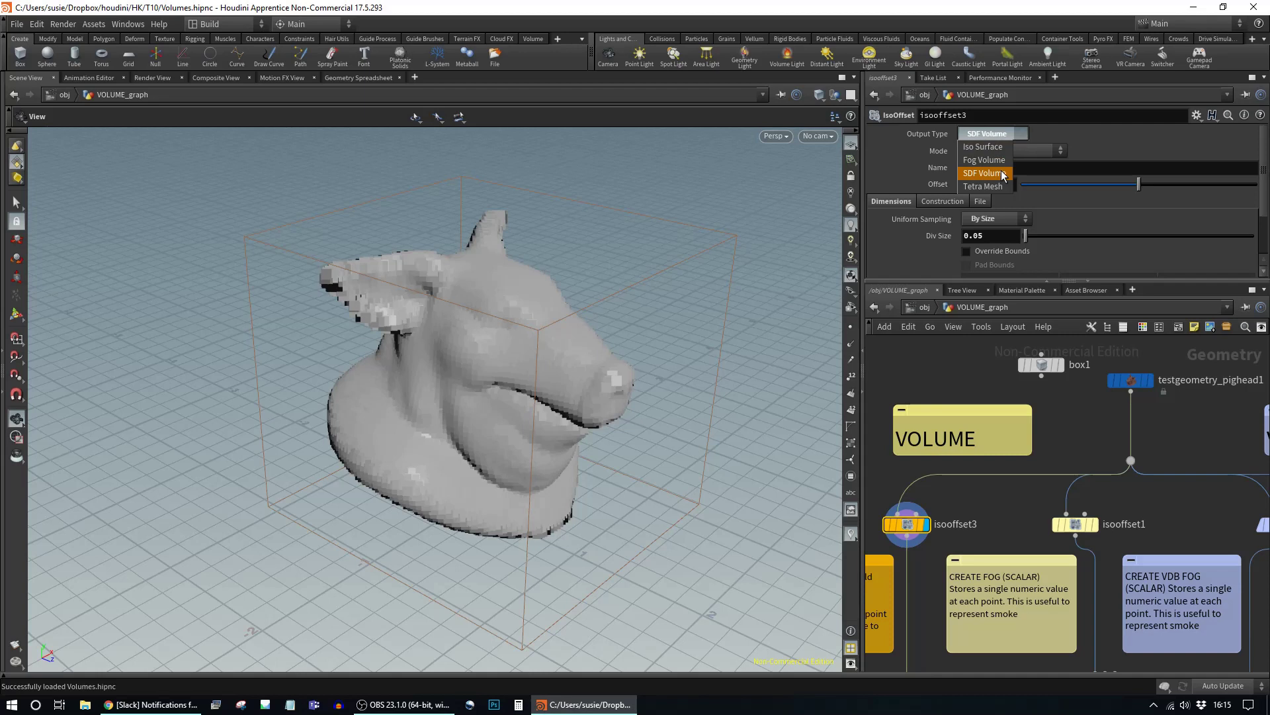
click(1002, 174)
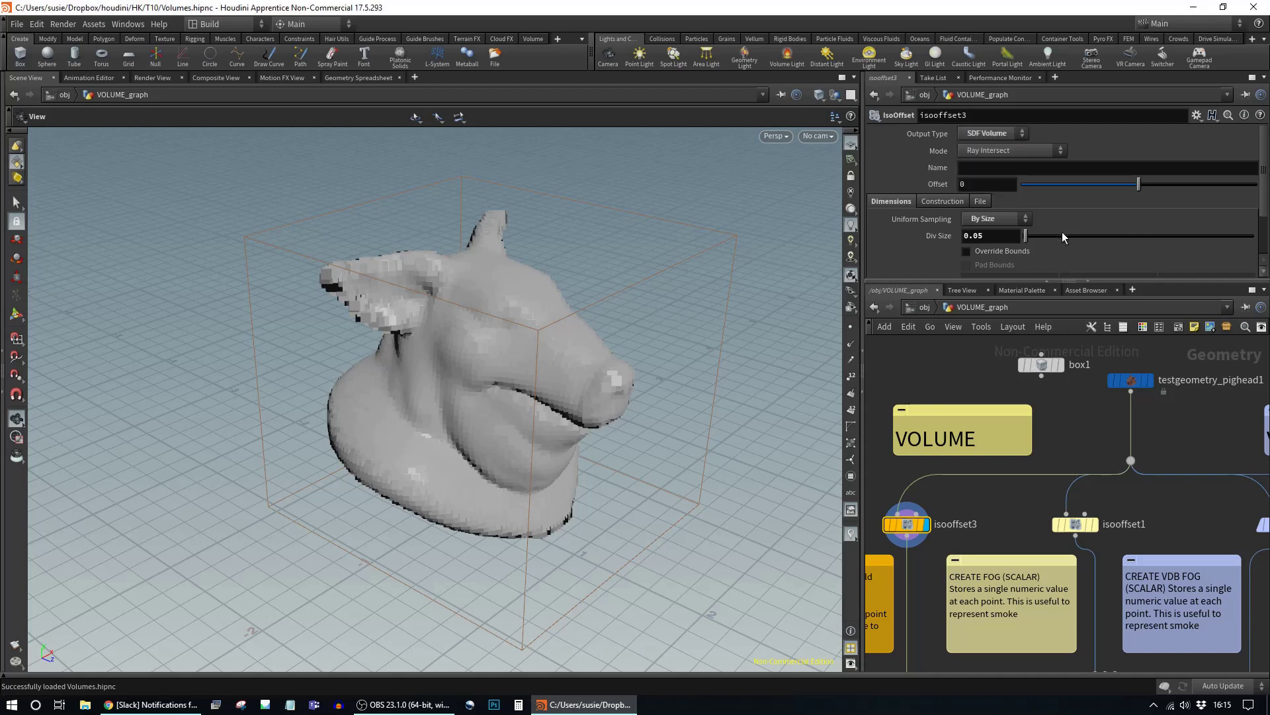
Step: Examine the pig head's SDF volume up close and from several sides
drag(595, 320, 656, 292)
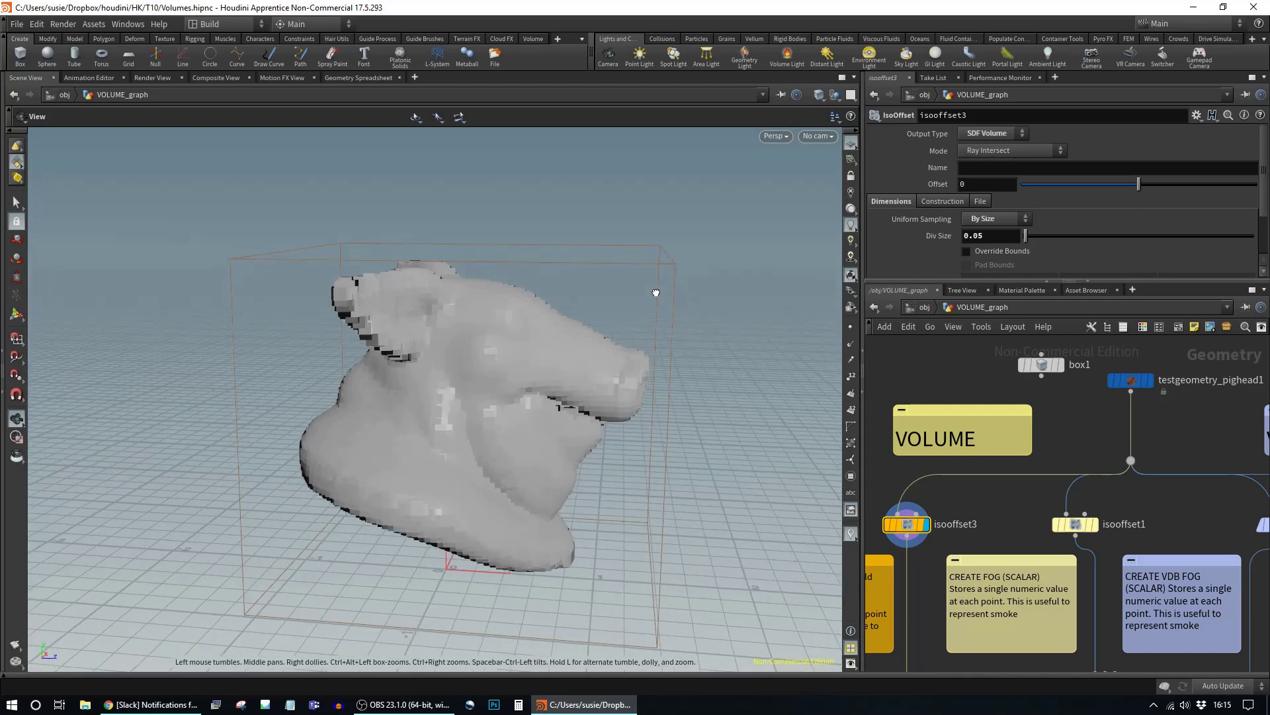
drag(656, 293, 610, 311)
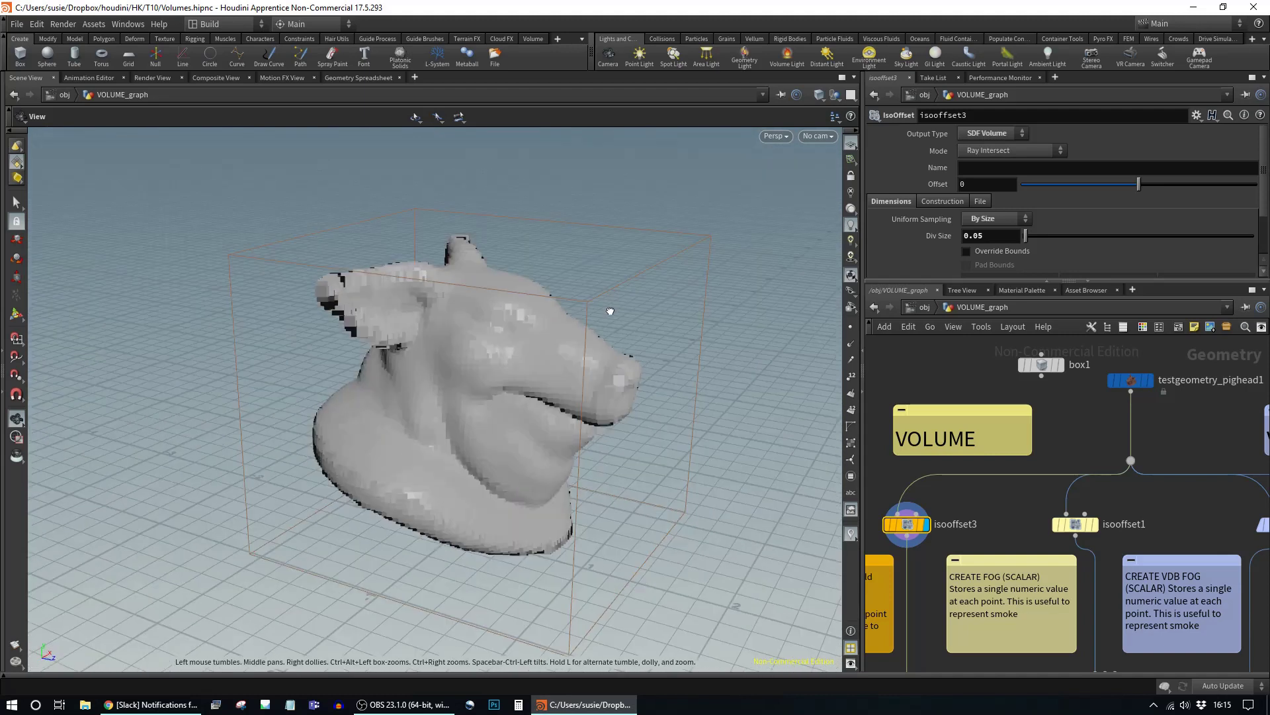
scroll(523, 329, up, 10)
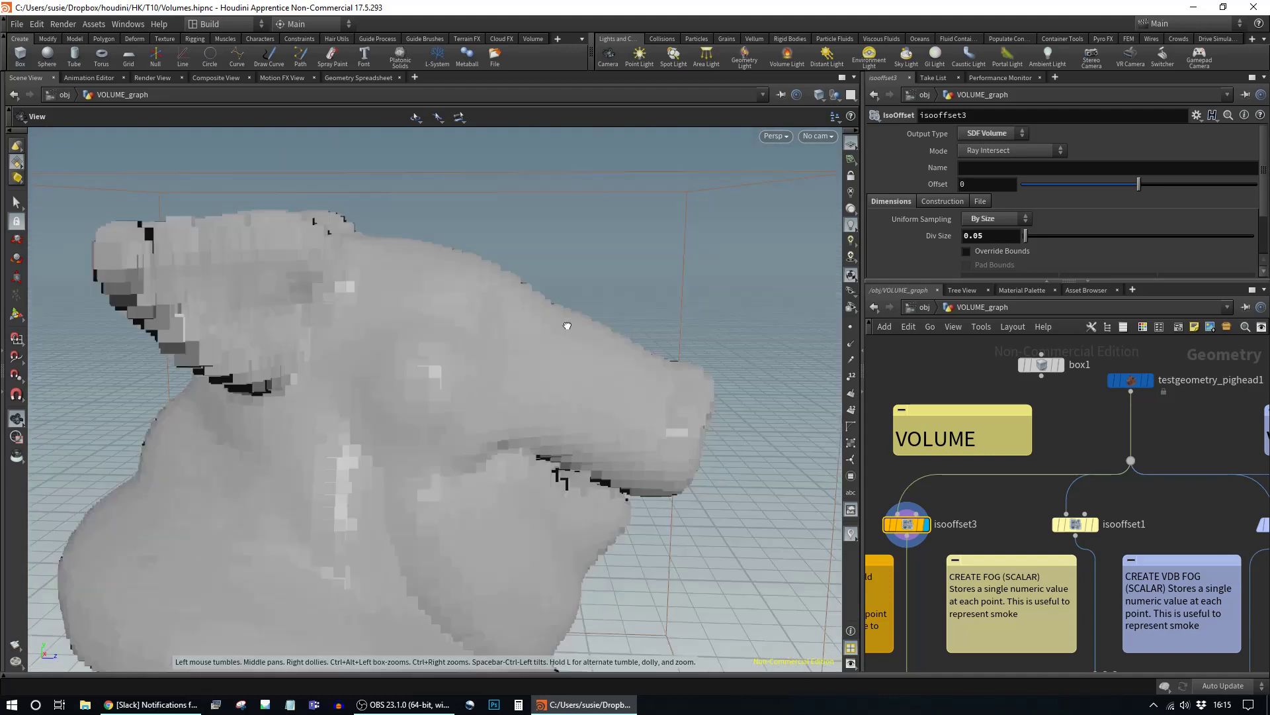
drag(647, 293, 548, 428)
scroll(560, 401, down, 5)
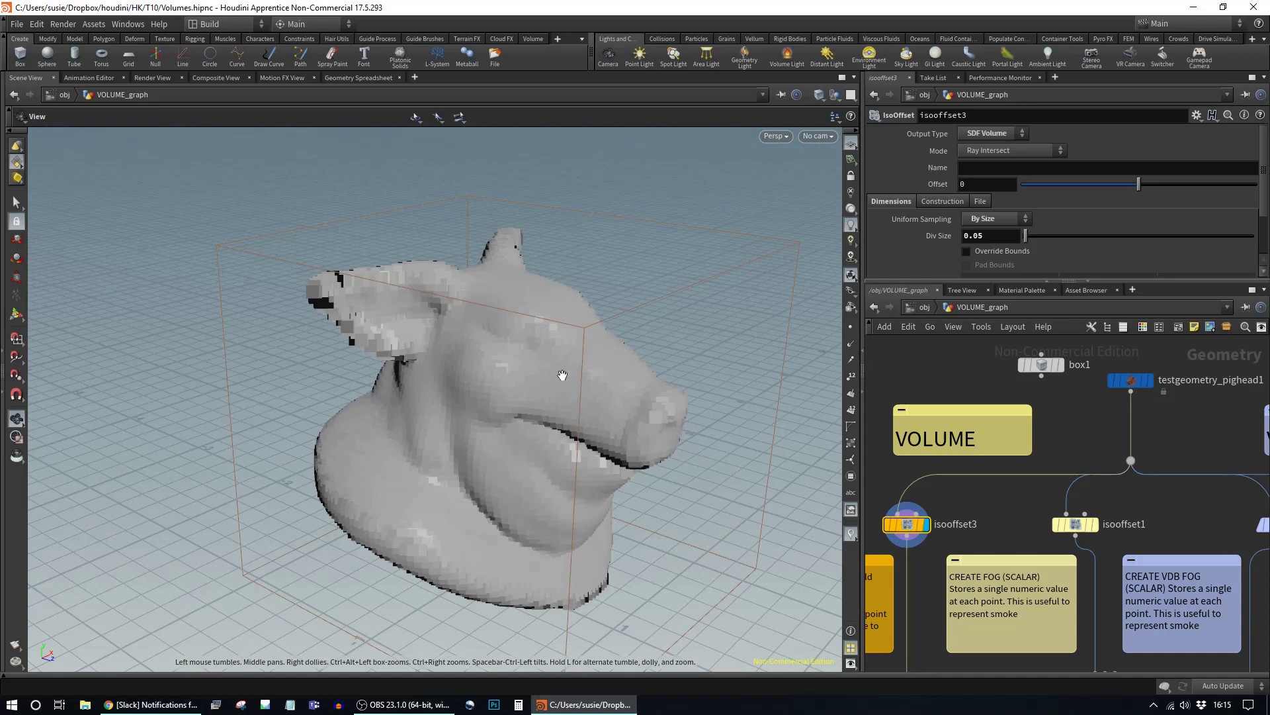
scroll(589, 455, up, 10)
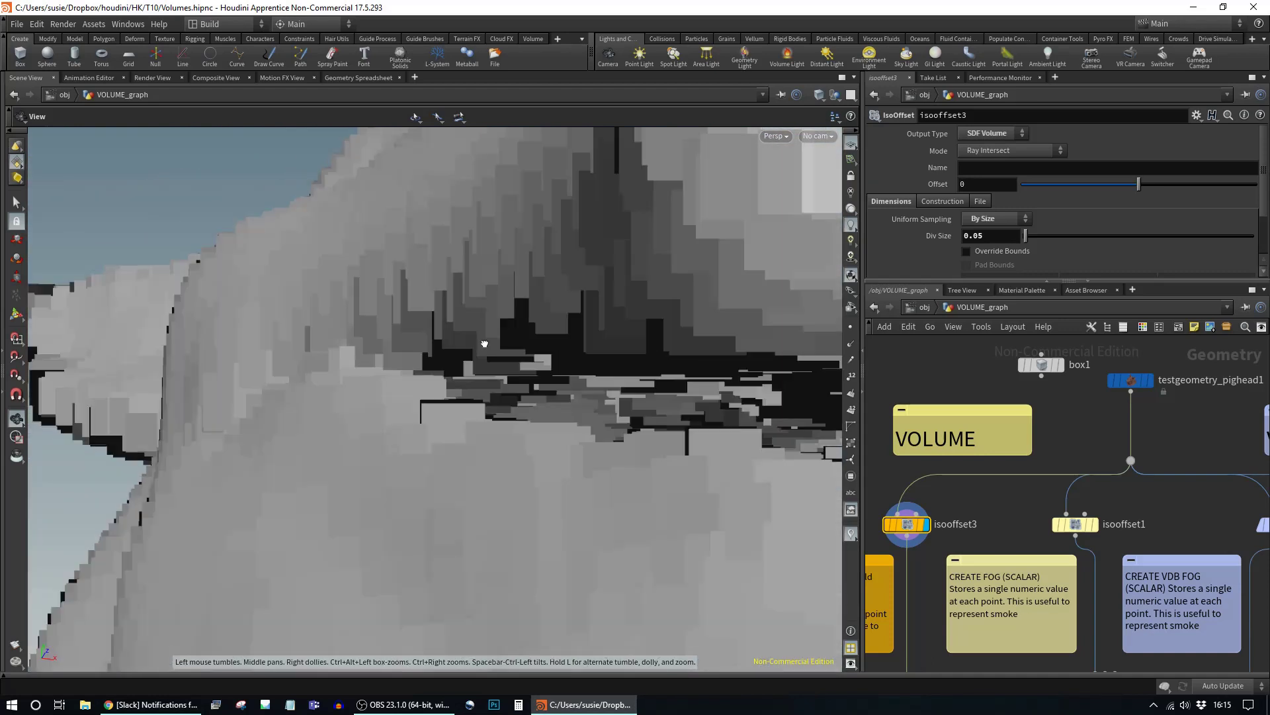
drag(484, 343, 578, 459)
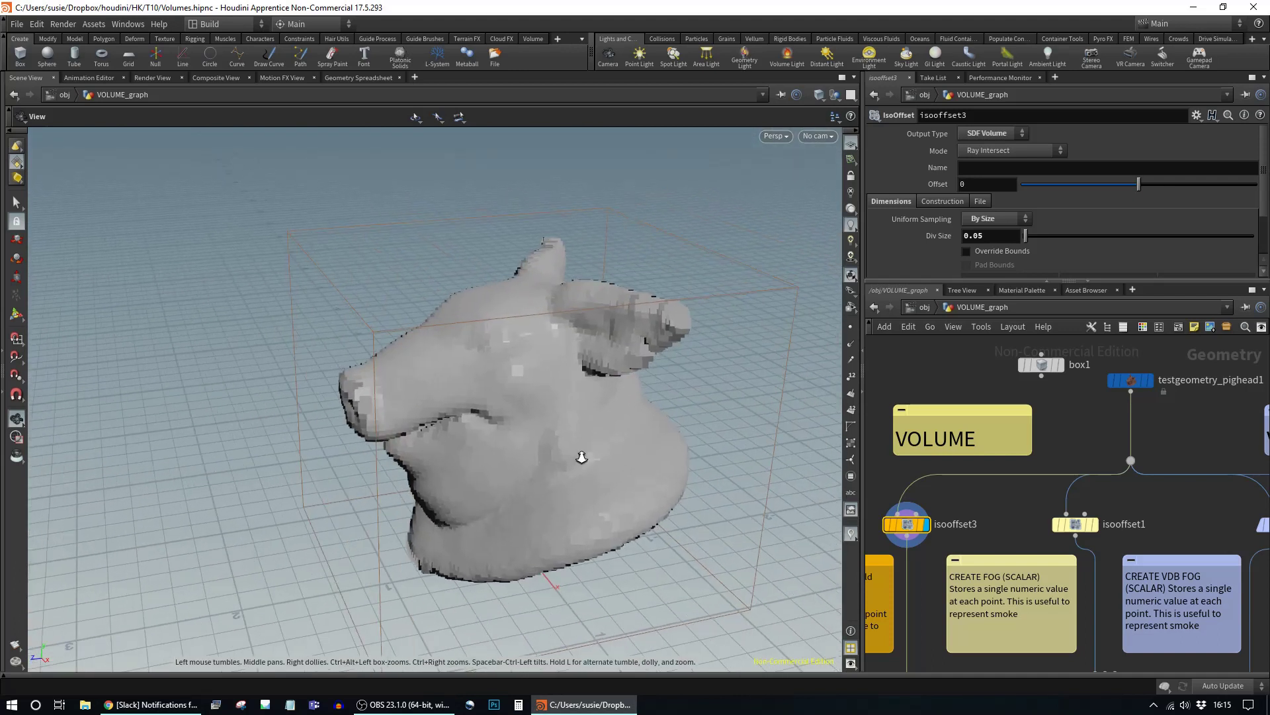
Step: Display the isooffset1 fog volume and inspect it from different angles
click(1095, 524)
click(1095, 525)
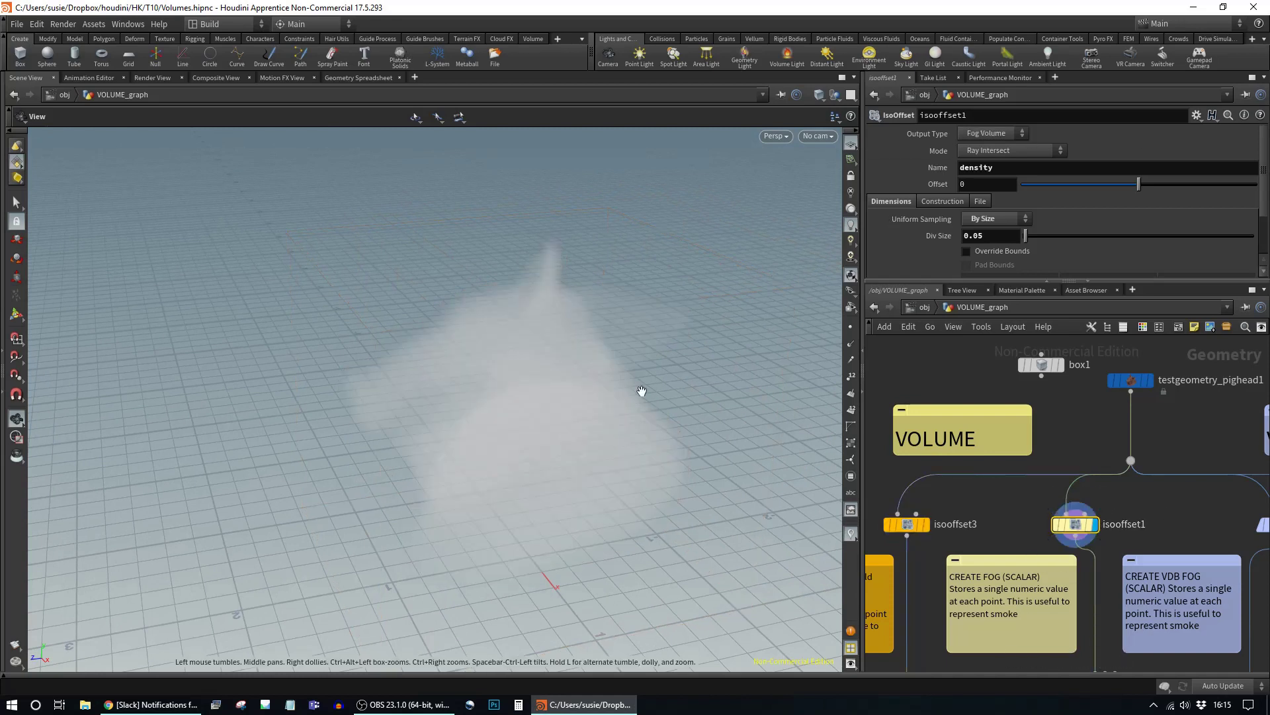
drag(556, 430, 648, 367)
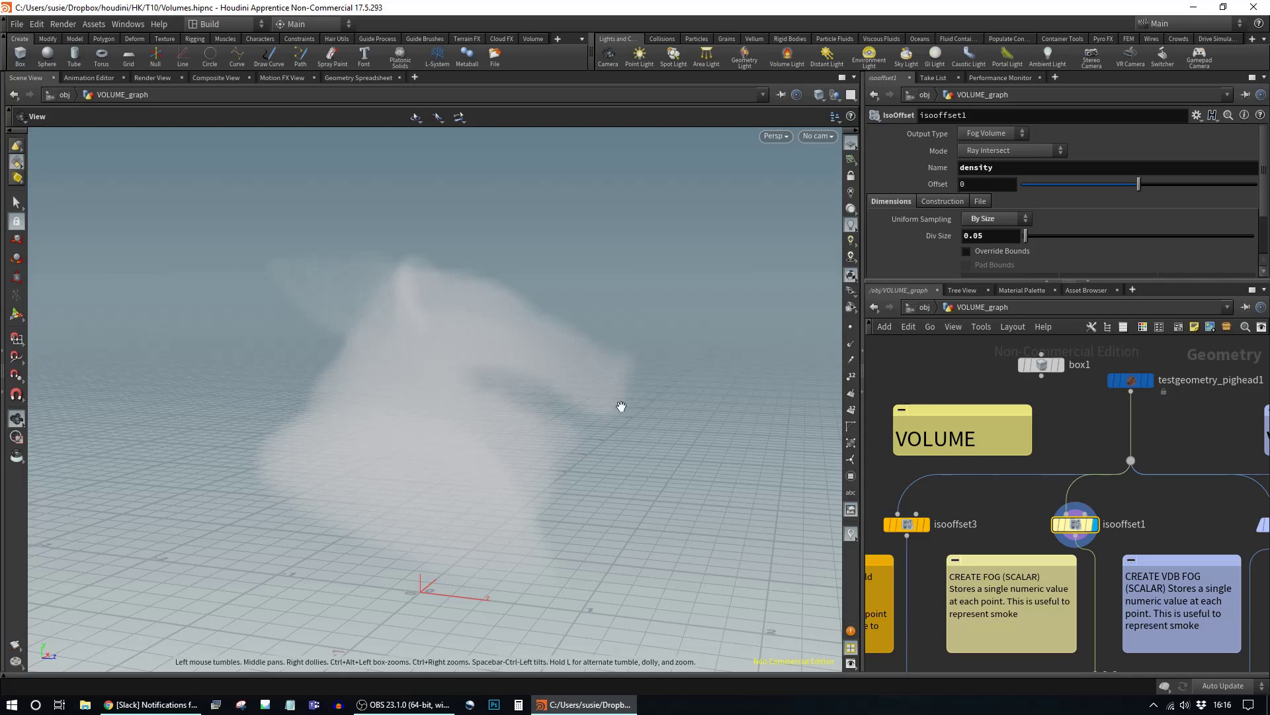
drag(637, 431, 528, 445)
Step: Display the vdbfrompolygons1 node and inspect its fog VDB of the pig head
drag(1204, 511, 929, 516)
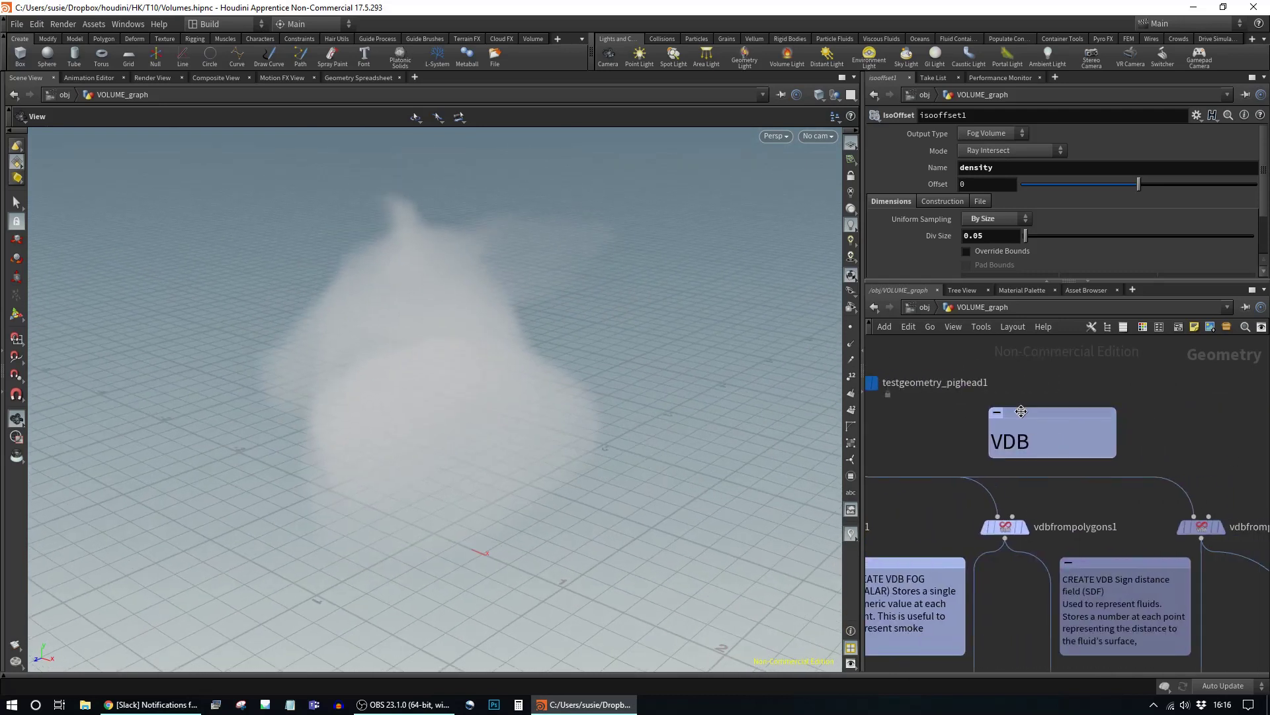
click(1007, 528)
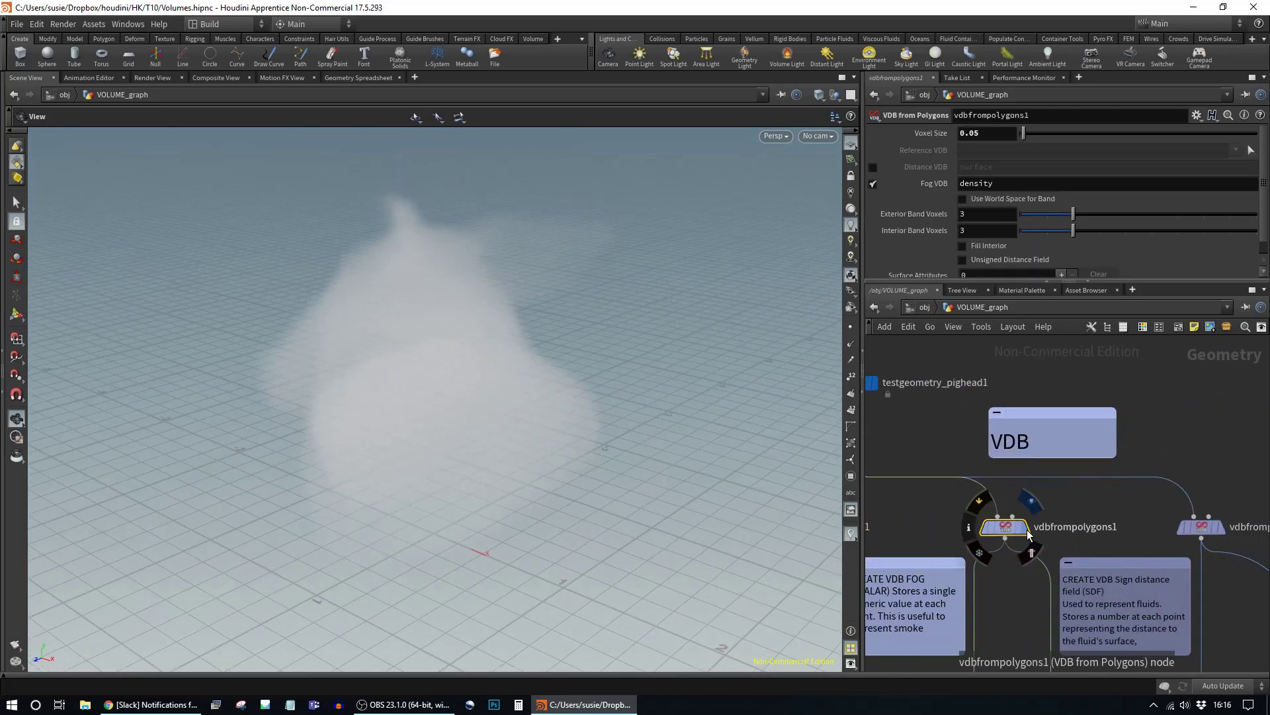
click(1027, 529)
drag(533, 394, 503, 423)
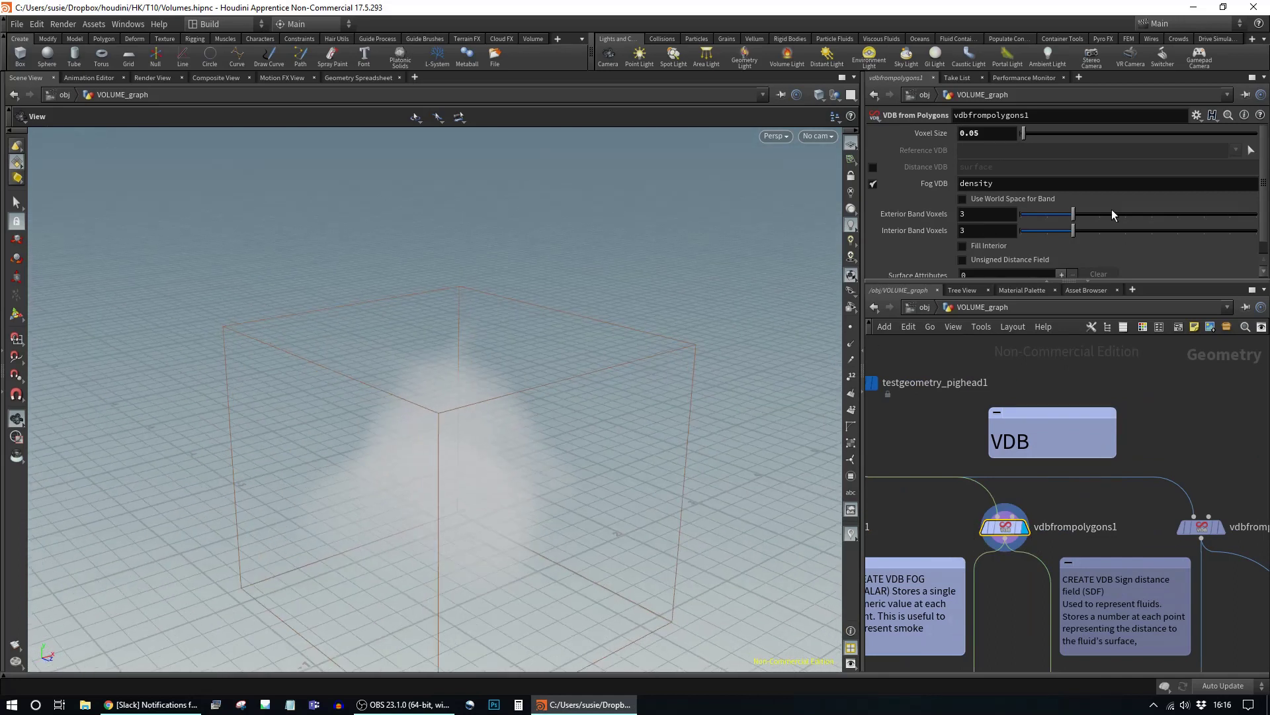
Step: Display the vdbfrompolygons2 node and inspect its distance VDB of the pig head from several sides
scroll(1160, 551, down, 2)
click(1153, 528)
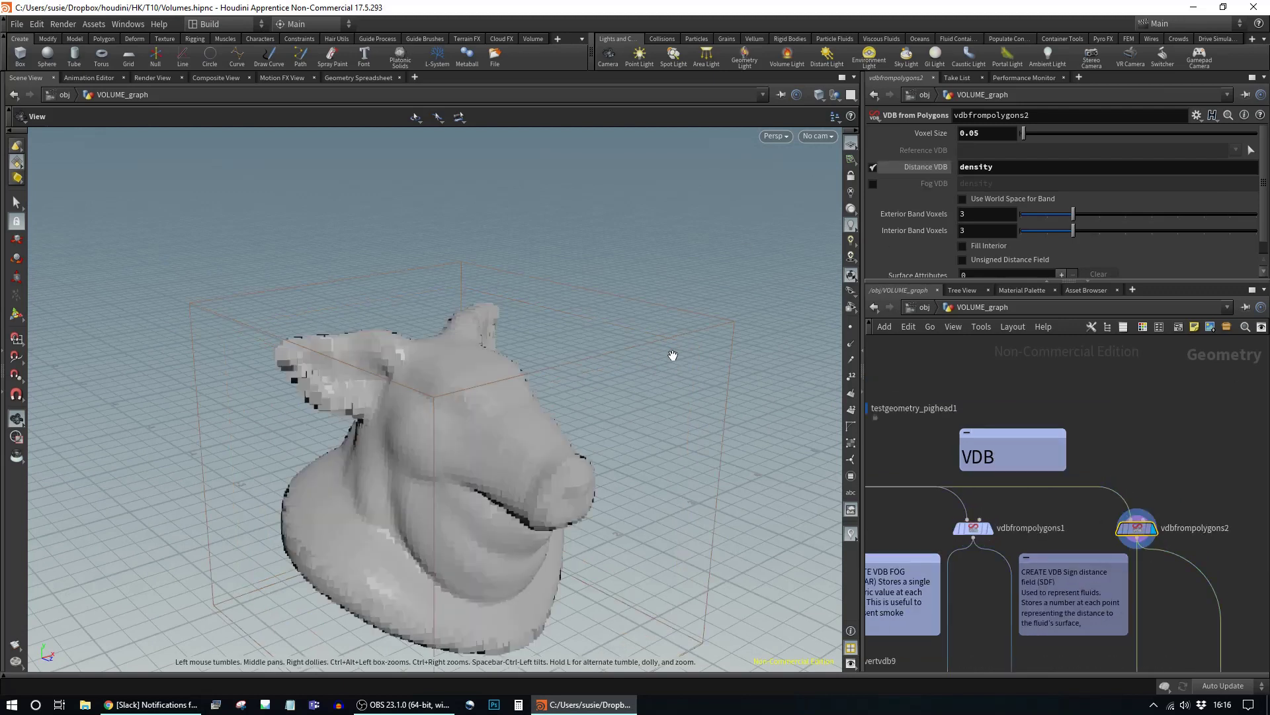
drag(673, 355, 724, 355)
drag(647, 468, 722, 405)
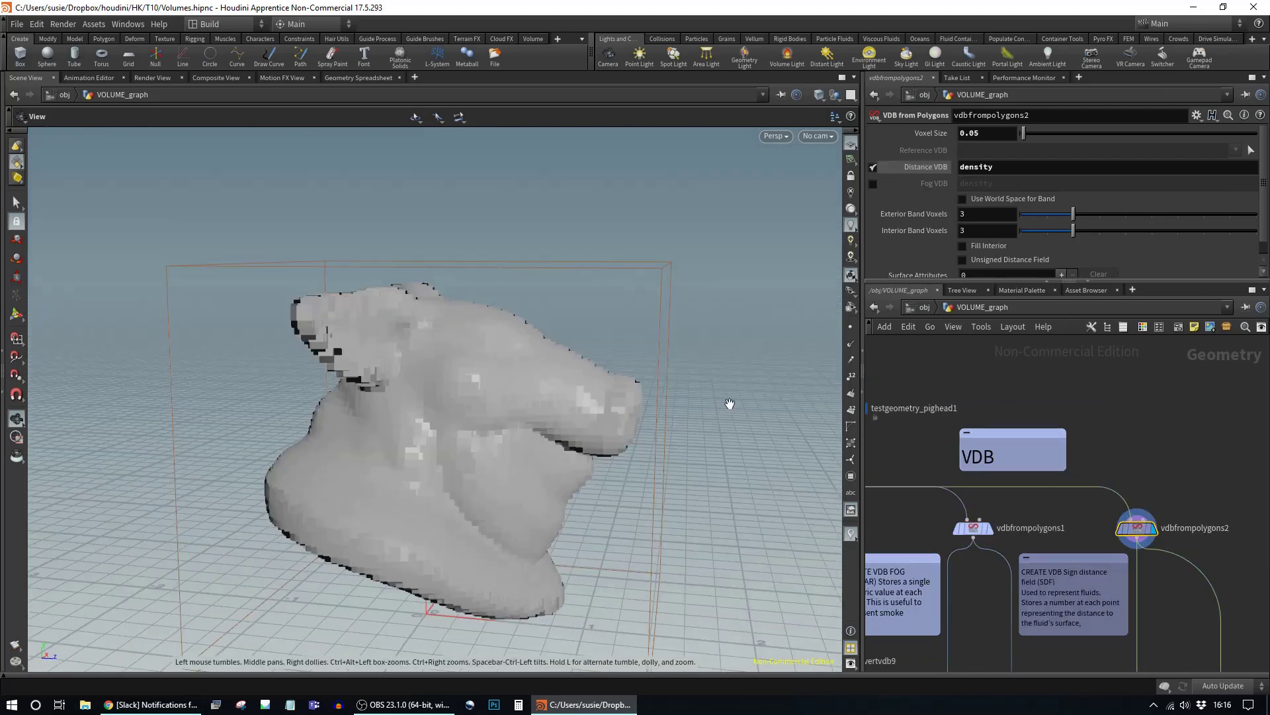
drag(703, 317, 212, 320)
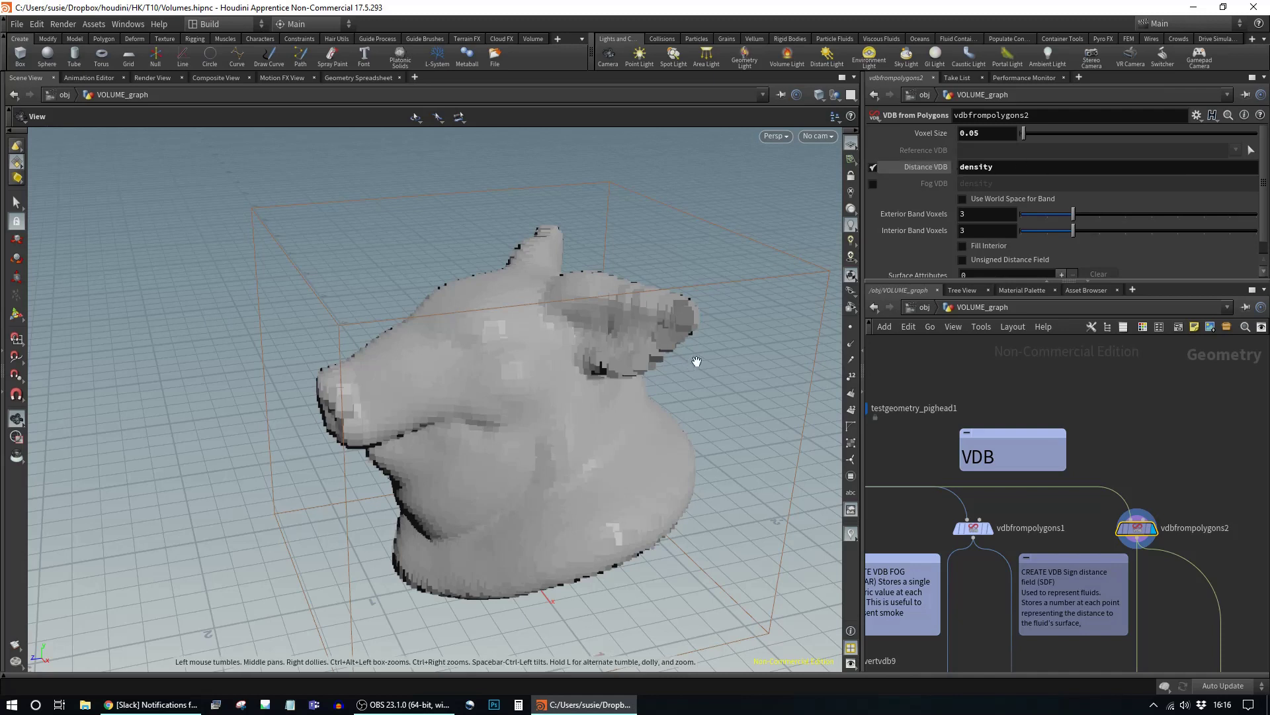
right_drag(759, 391, 664, 401)
drag(665, 400, 618, 441)
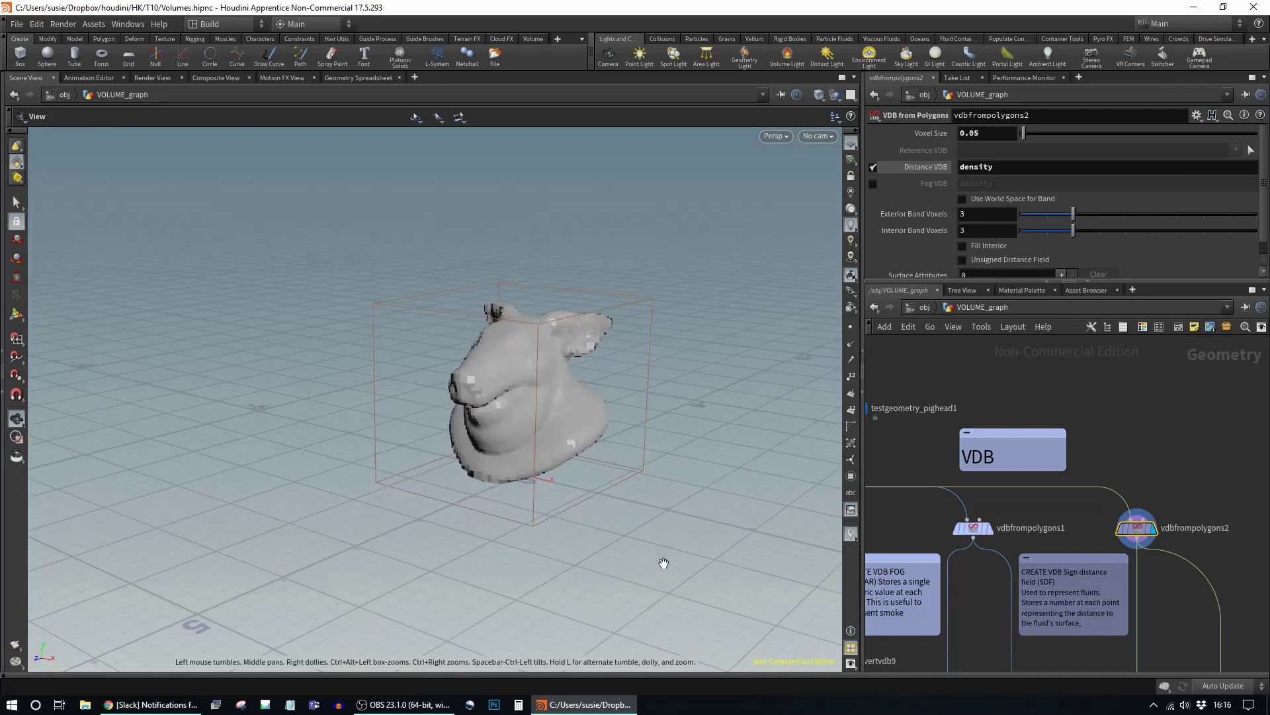
Step: Look over the node network to compare the volume and VDB branches and their notes
scroll(1201, 463, down, 2)
middle_drag(1186, 454, 1106, 502)
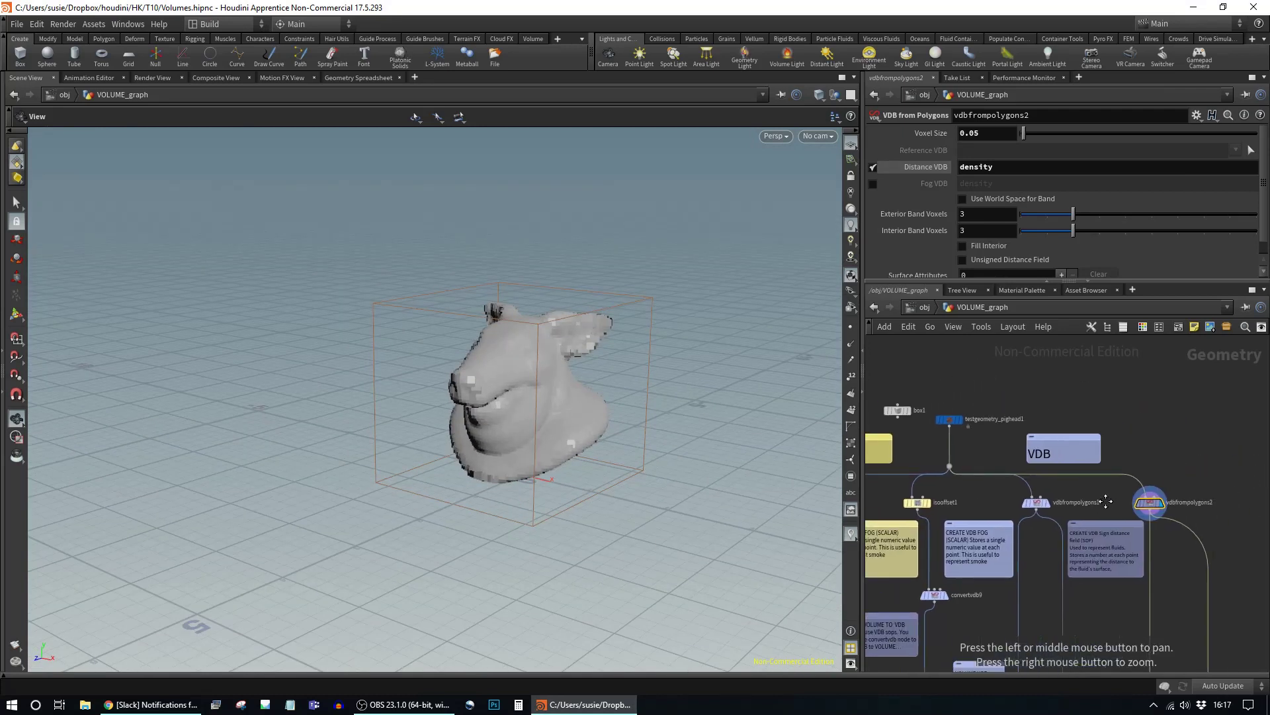
scroll(1098, 493, down, 3)
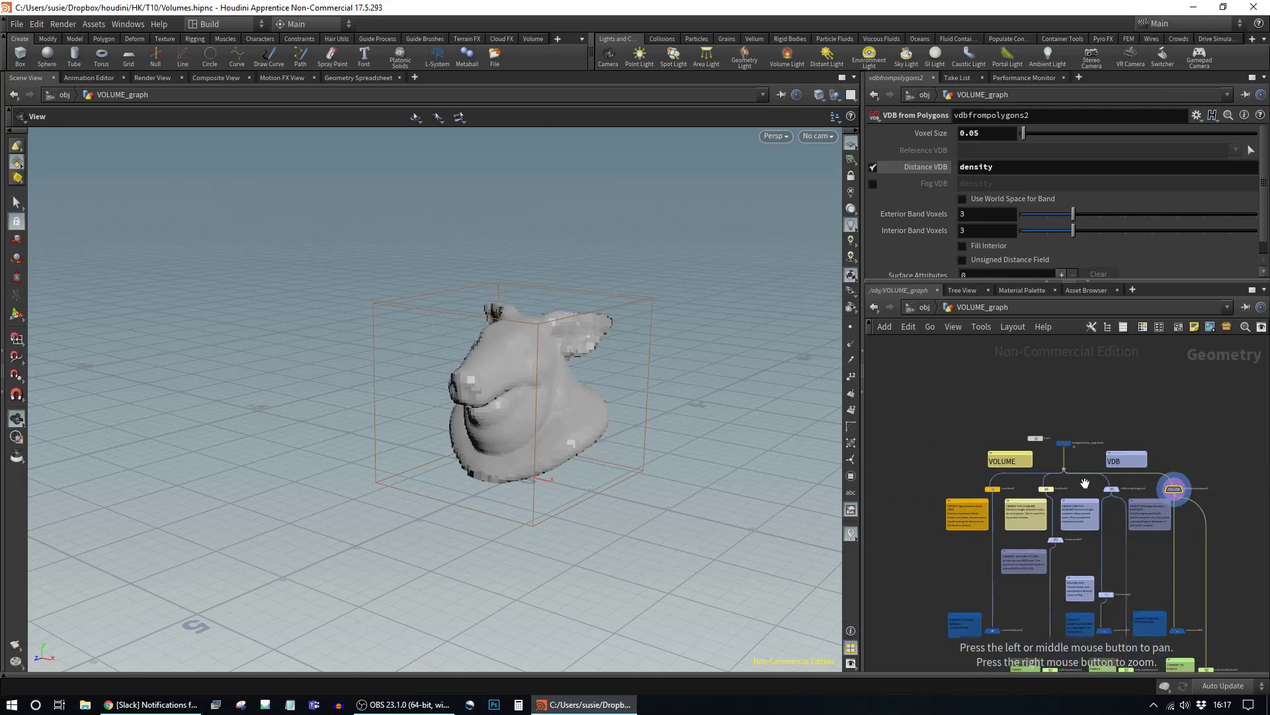
scroll(1085, 483, up, 4)
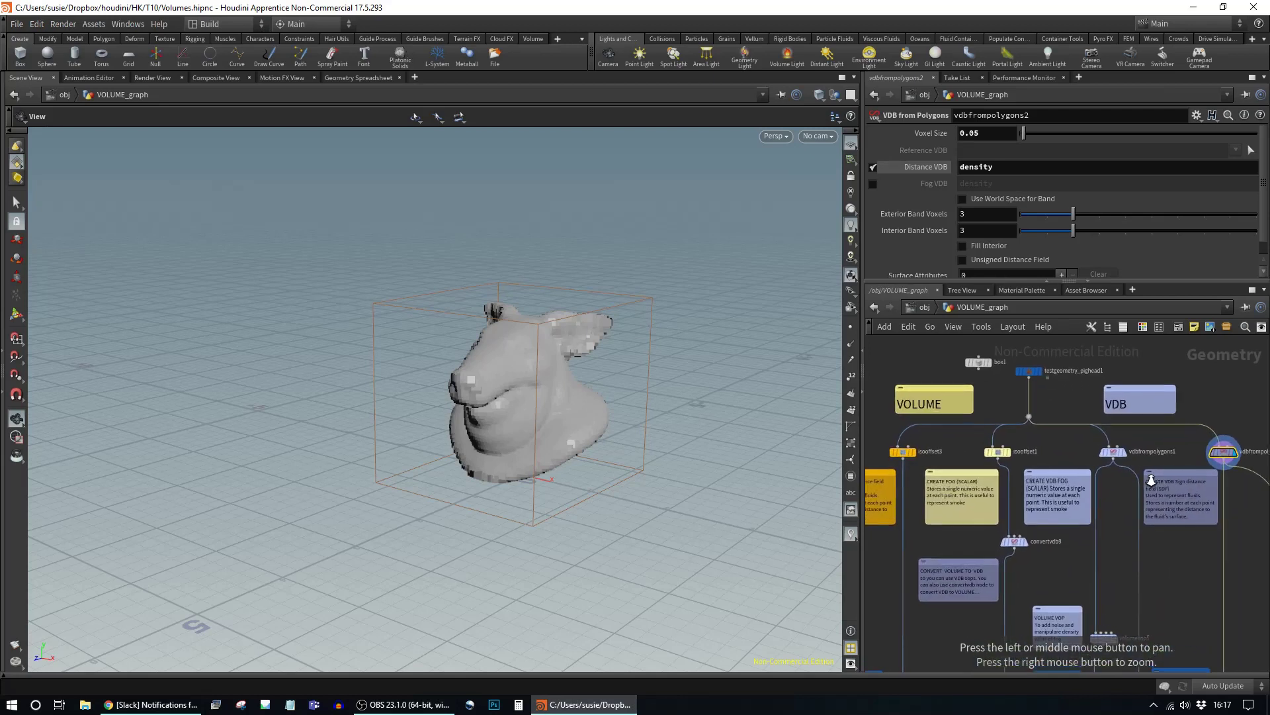
middle_drag(1151, 478, 1153, 460)
scroll(1174, 542, down, 1)
scroll(1175, 542, up, 4)
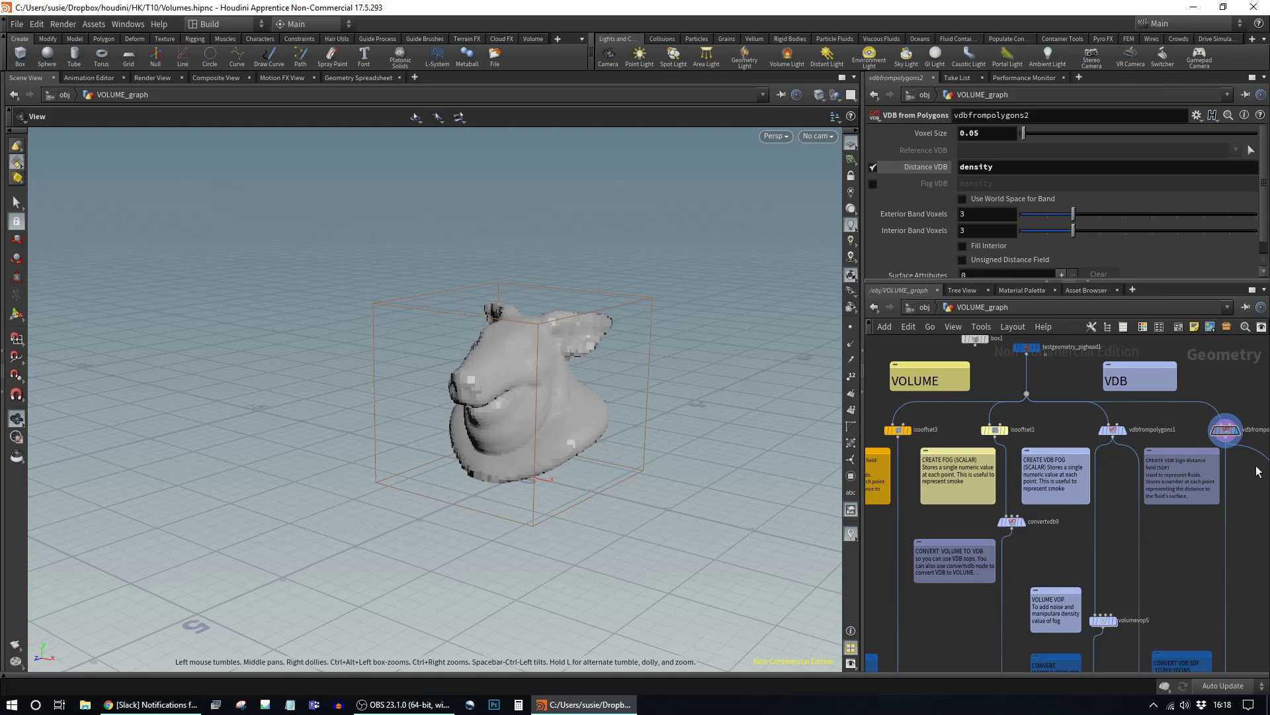
middle_drag(1106, 538, 1126, 578)
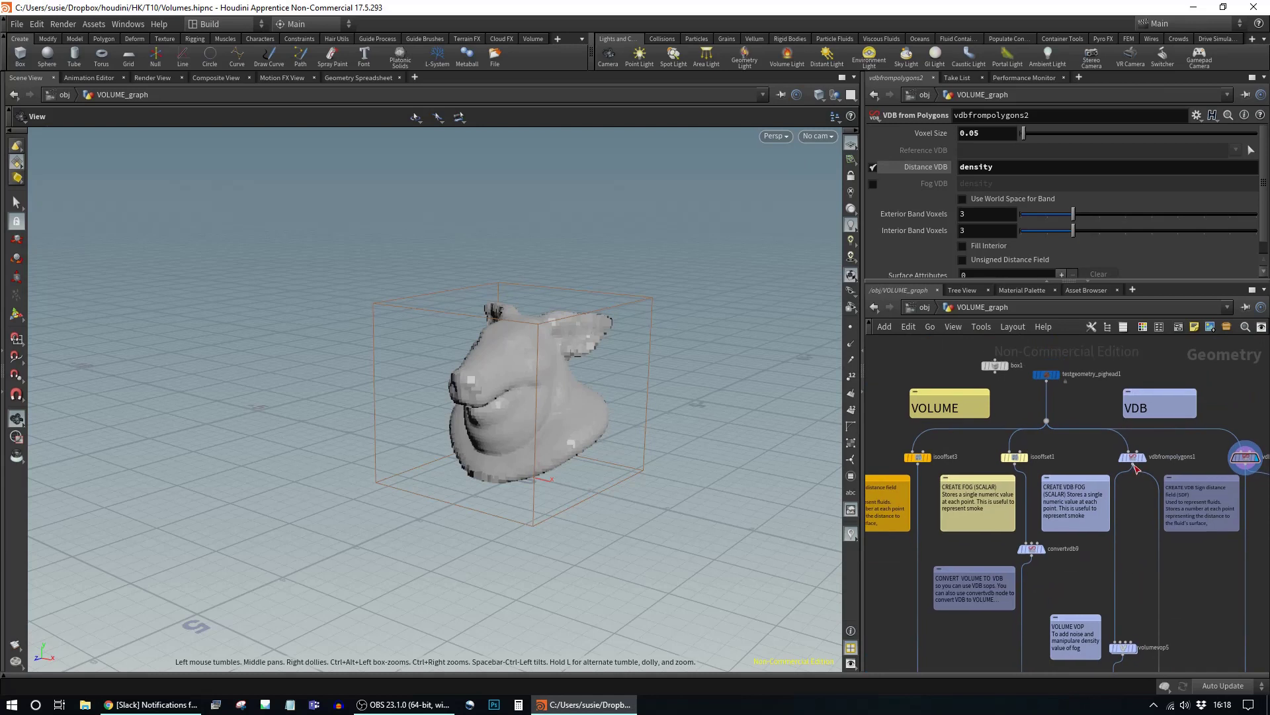
Step: Set the isooffset3 node's output type to Iso Surface, display it and inspect the resulting mesh
click(920, 458)
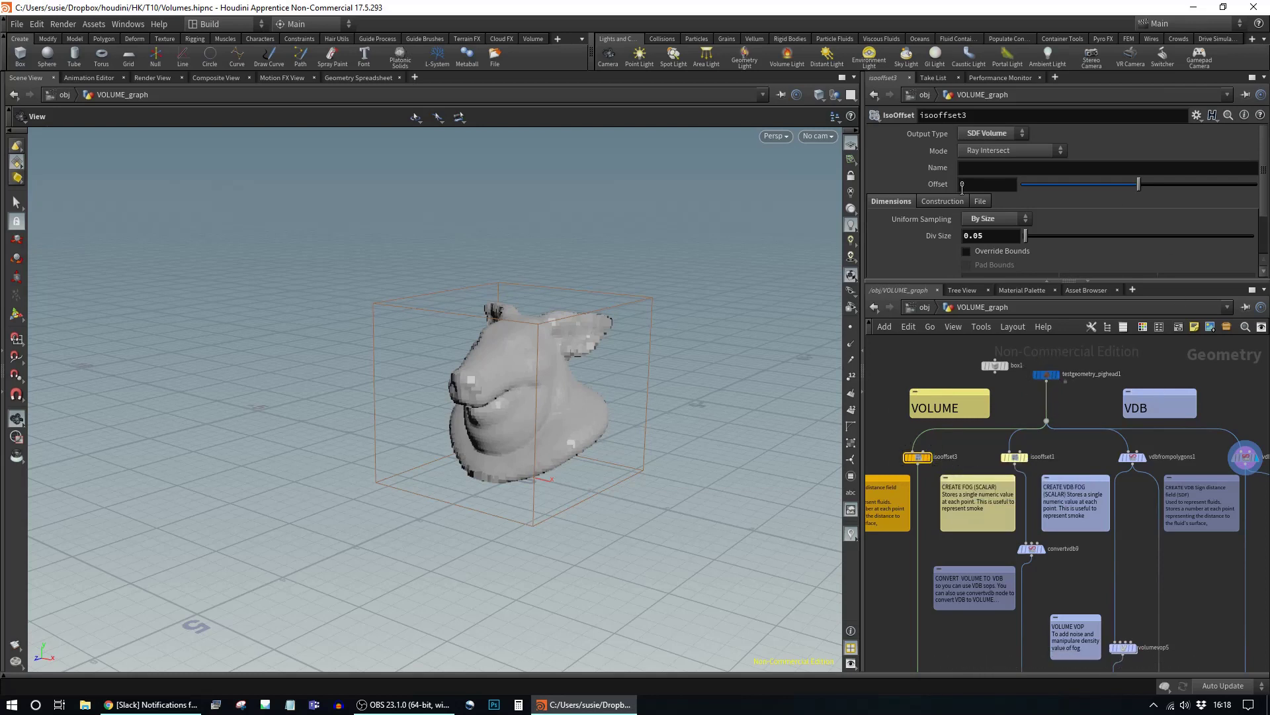
click(1009, 133)
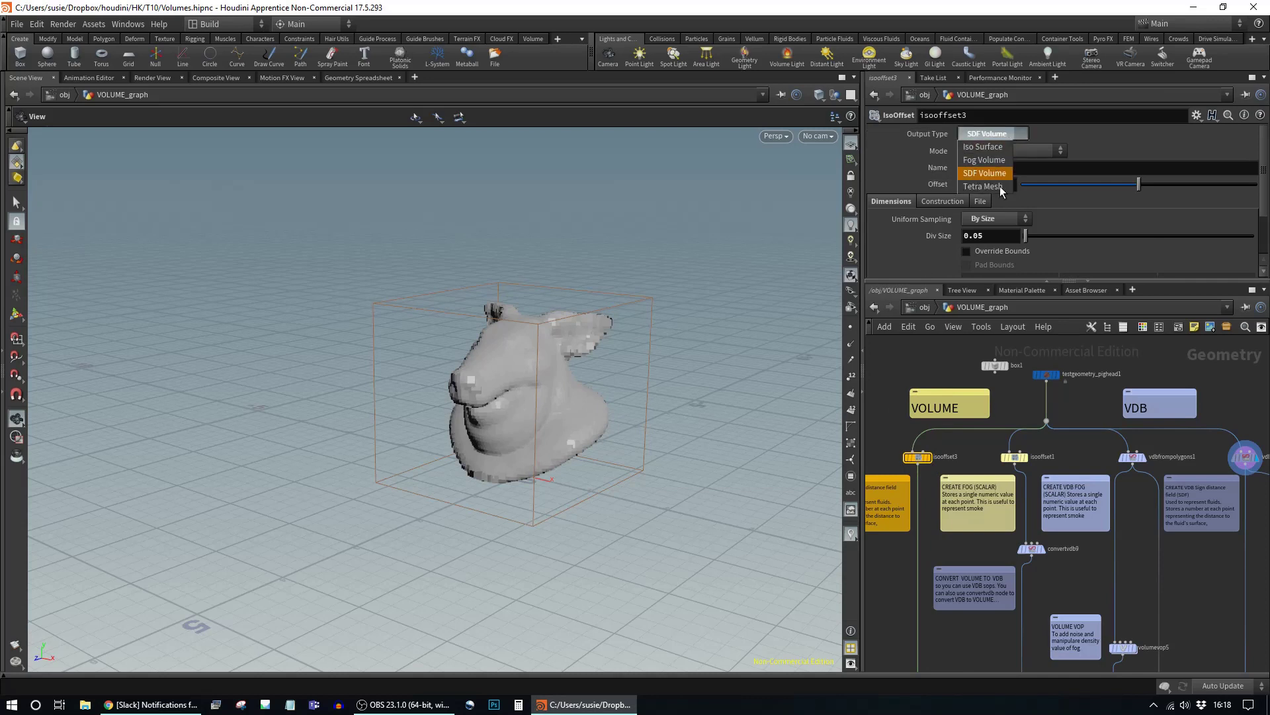
click(997, 147)
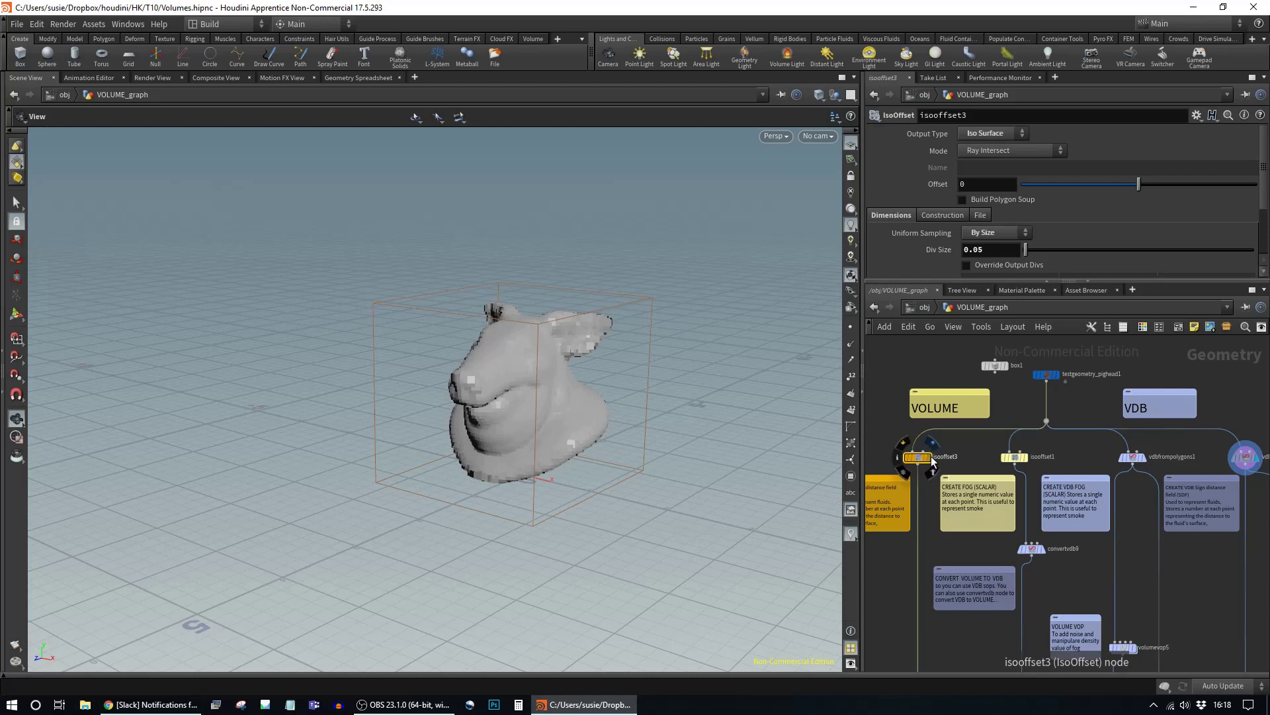
drag(612, 357, 556, 371)
right_drag(556, 371, 771, 375)
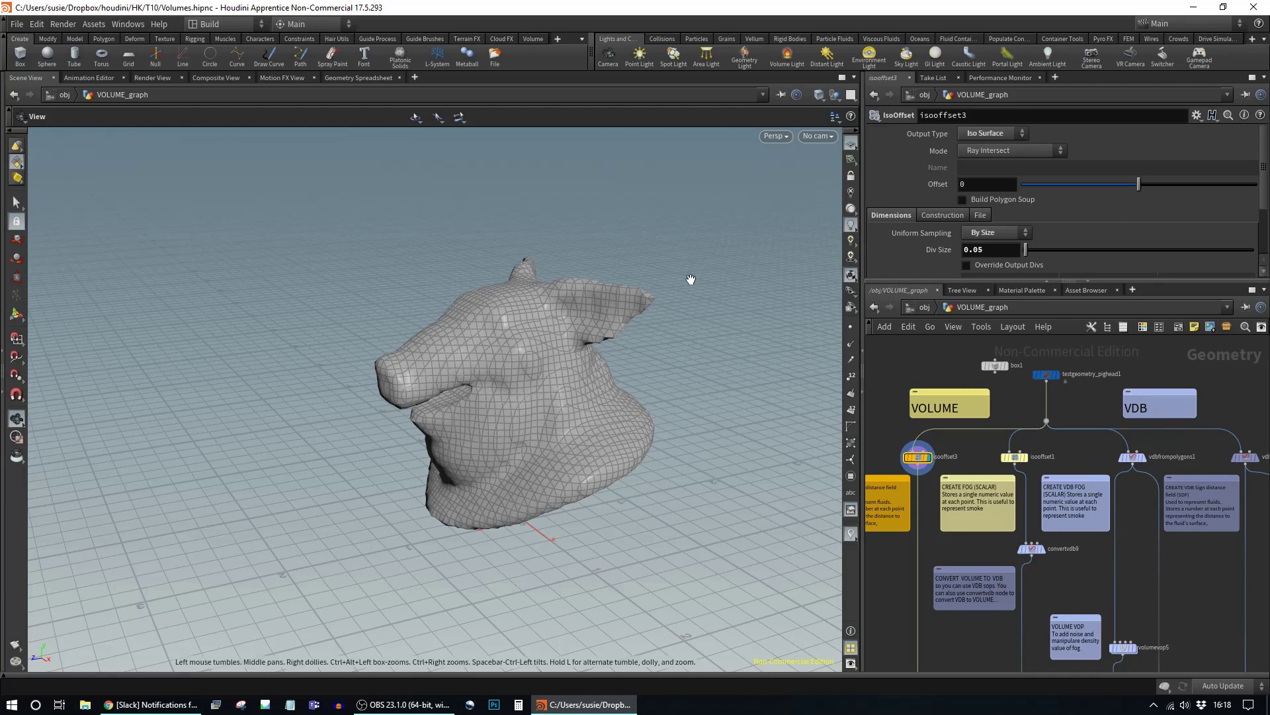
drag(689, 278, 335, 286)
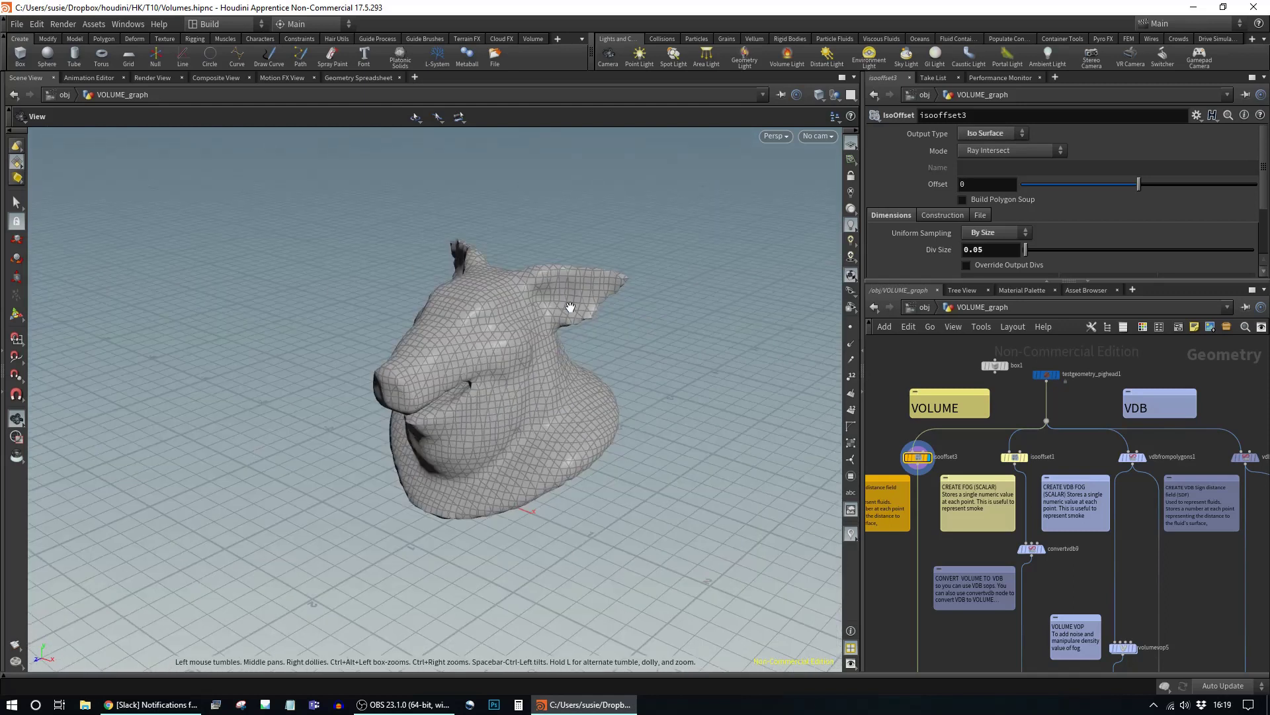
Step: Set the isooffset3 node's offset to 0.08 and switch its output type to SDF Volume
mouse_move(1132, 189)
mouse_down()
mouse_move(1104, 190)
mouse_move(1130, 190)
mouse_up()
drag(1139, 185, 1141, 193)
click(1006, 133)
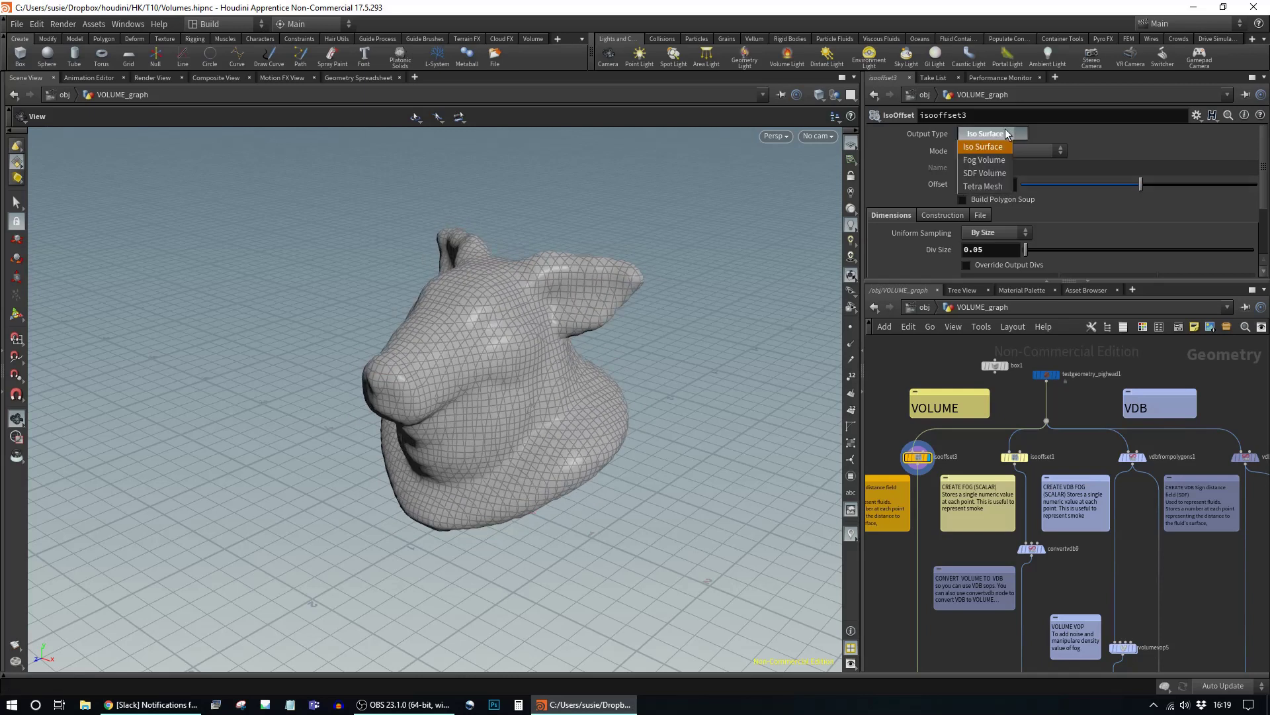
click(999, 172)
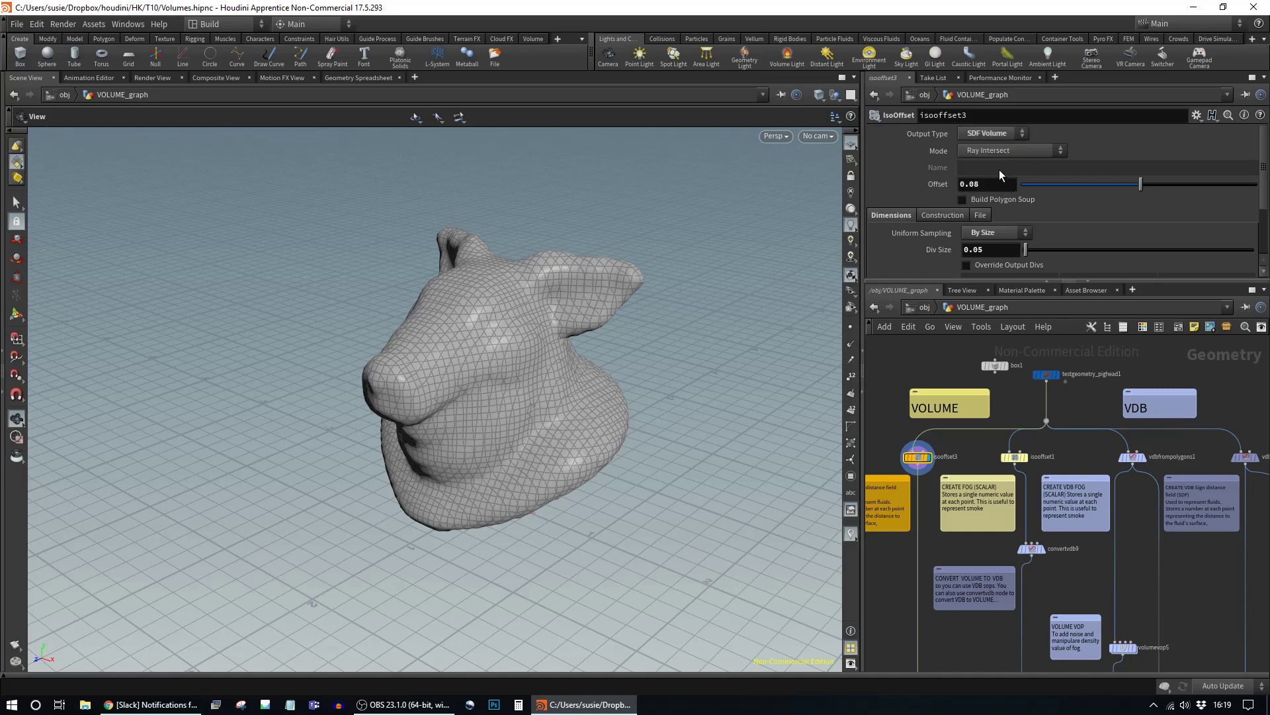
Step: Set the isooffset3 node's offset to 0 and inspect the pig head's SDF volume from several sides
click(986, 184)
text(0)
key(Return)
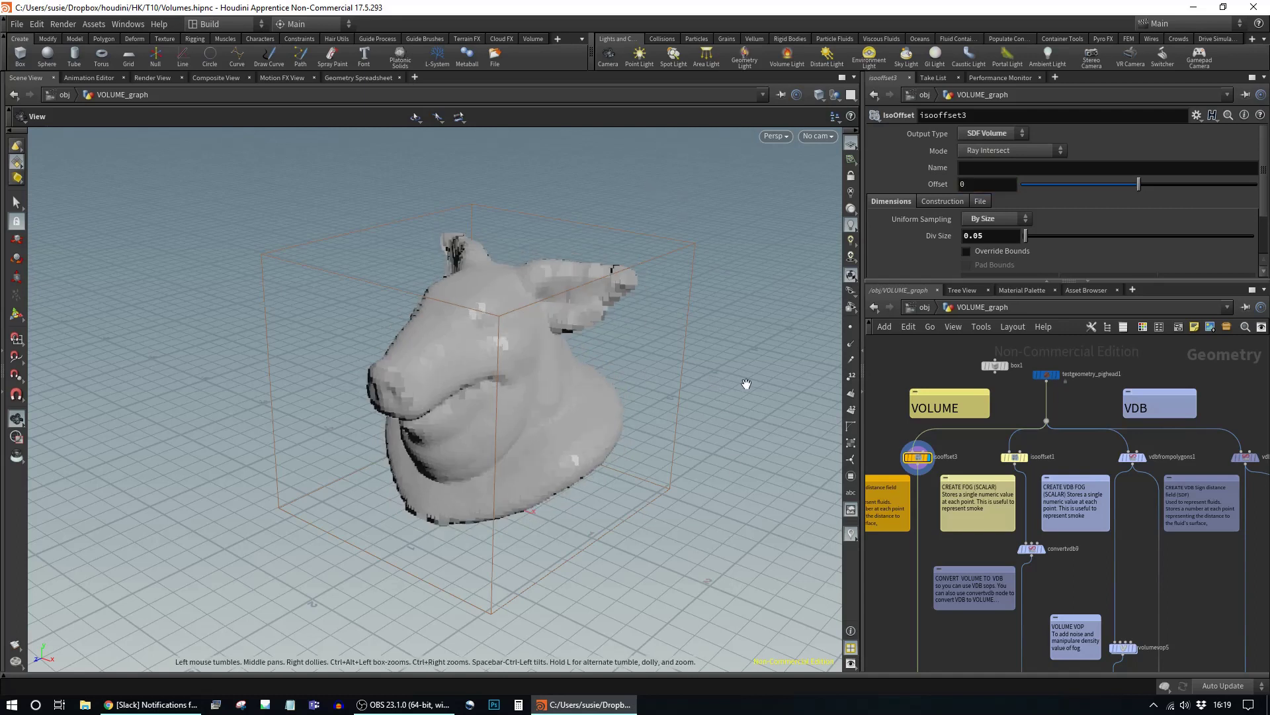
drag(736, 375, 622, 311)
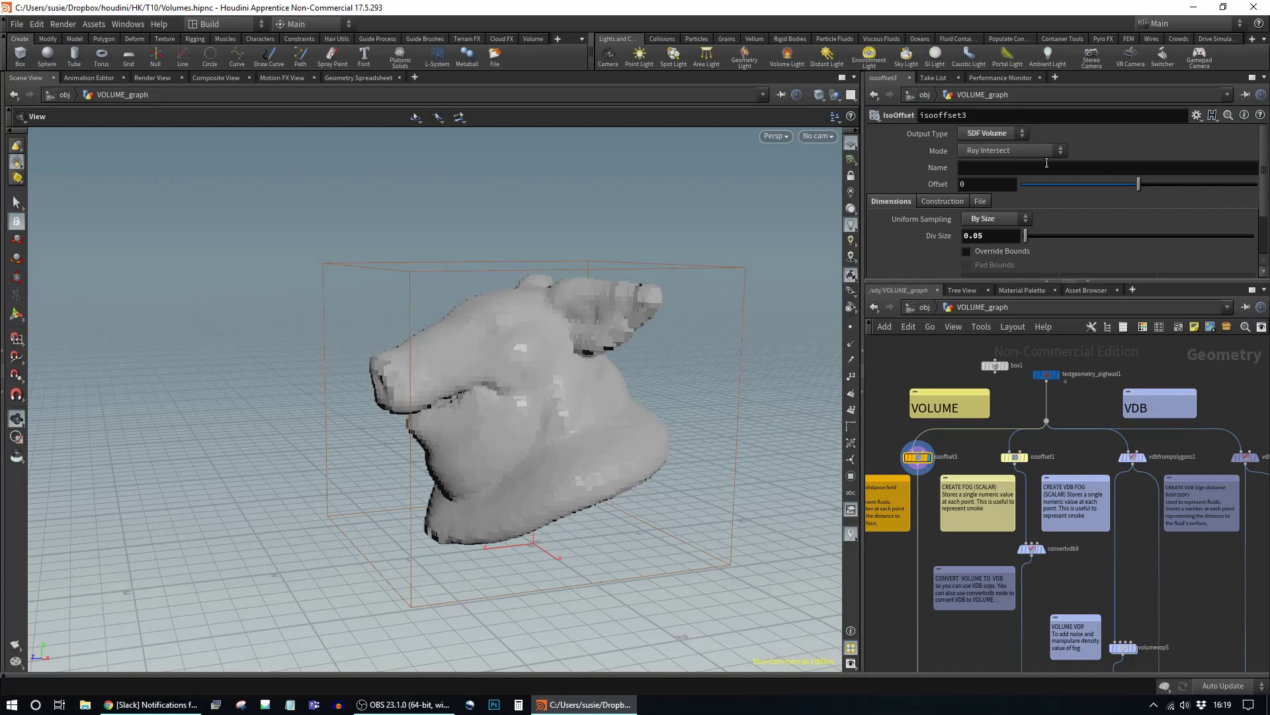
drag(567, 417, 686, 391)
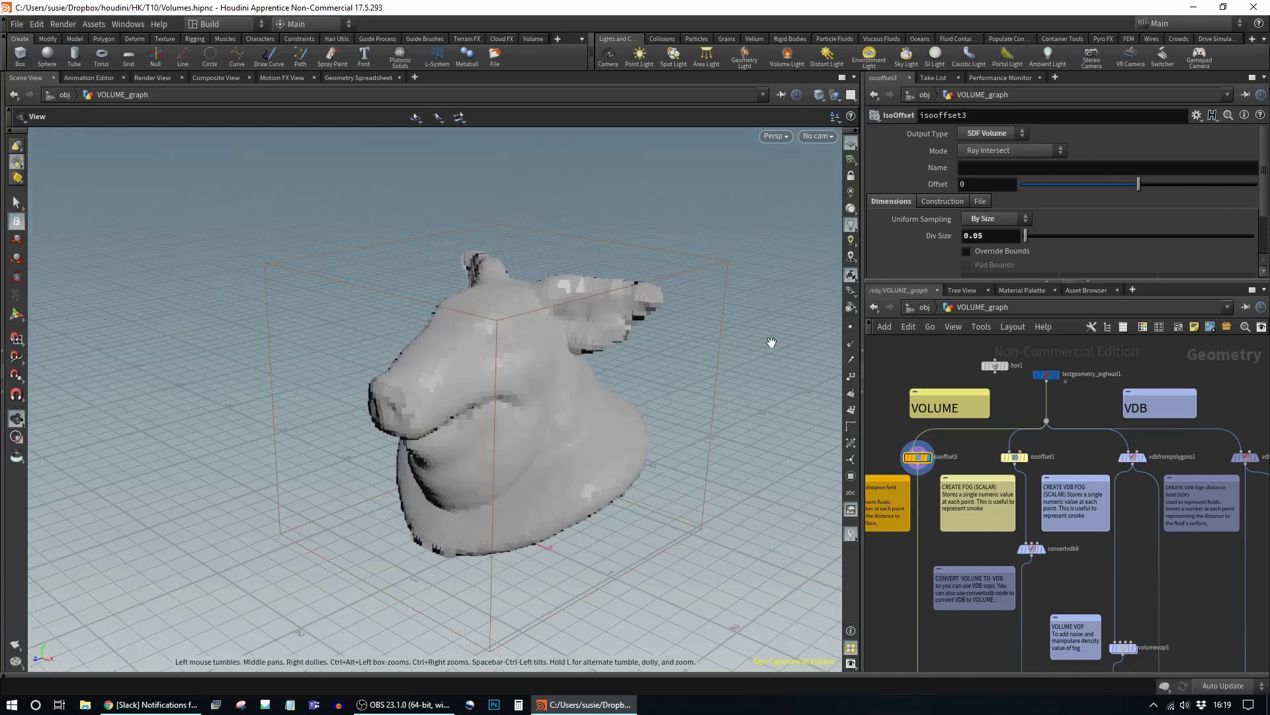
Step: Preview the isooffset3 node's output as Fog Volume and return its output type to SDF Volume
click(1013, 131)
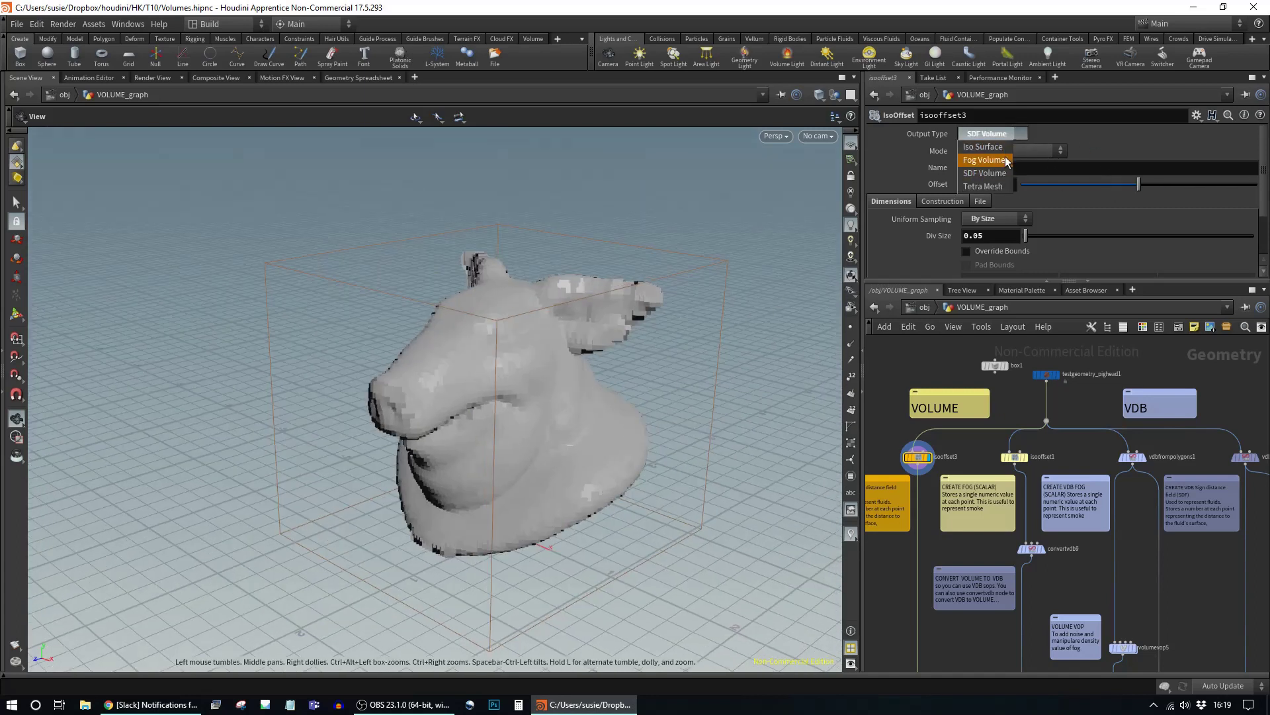
click(1006, 157)
drag(354, 474, 318, 475)
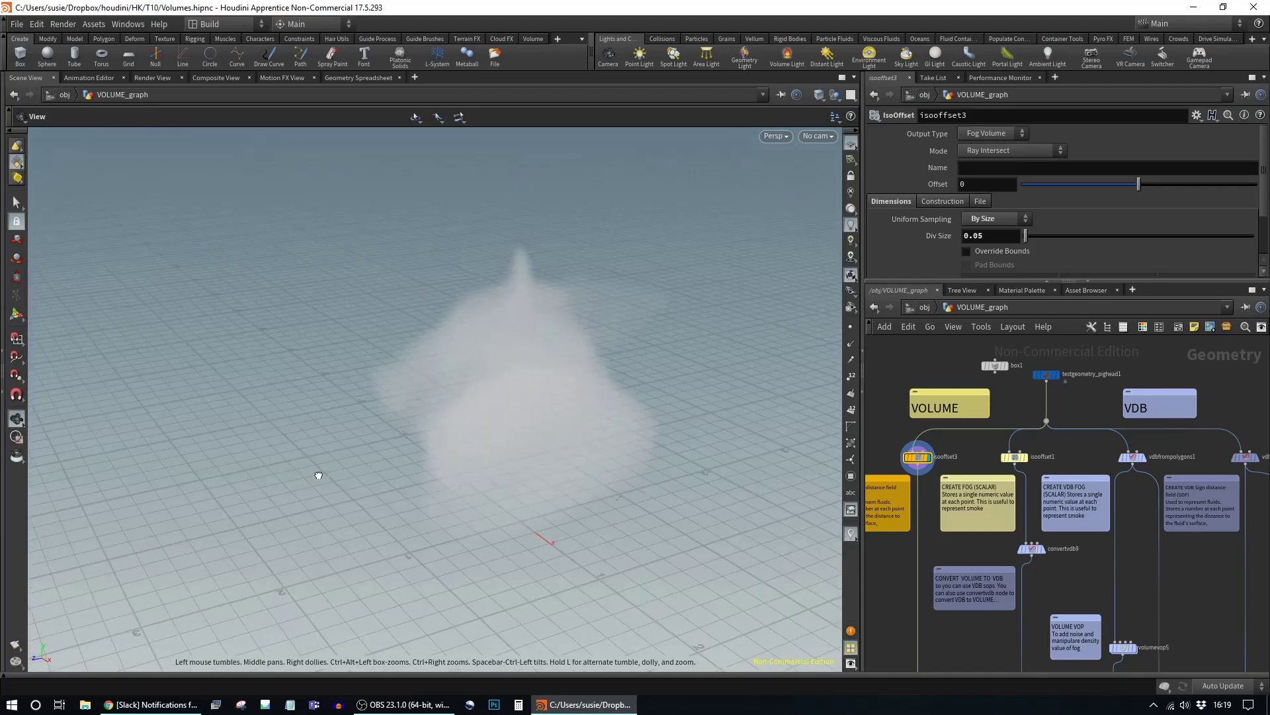
click(1008, 133)
click(991, 173)
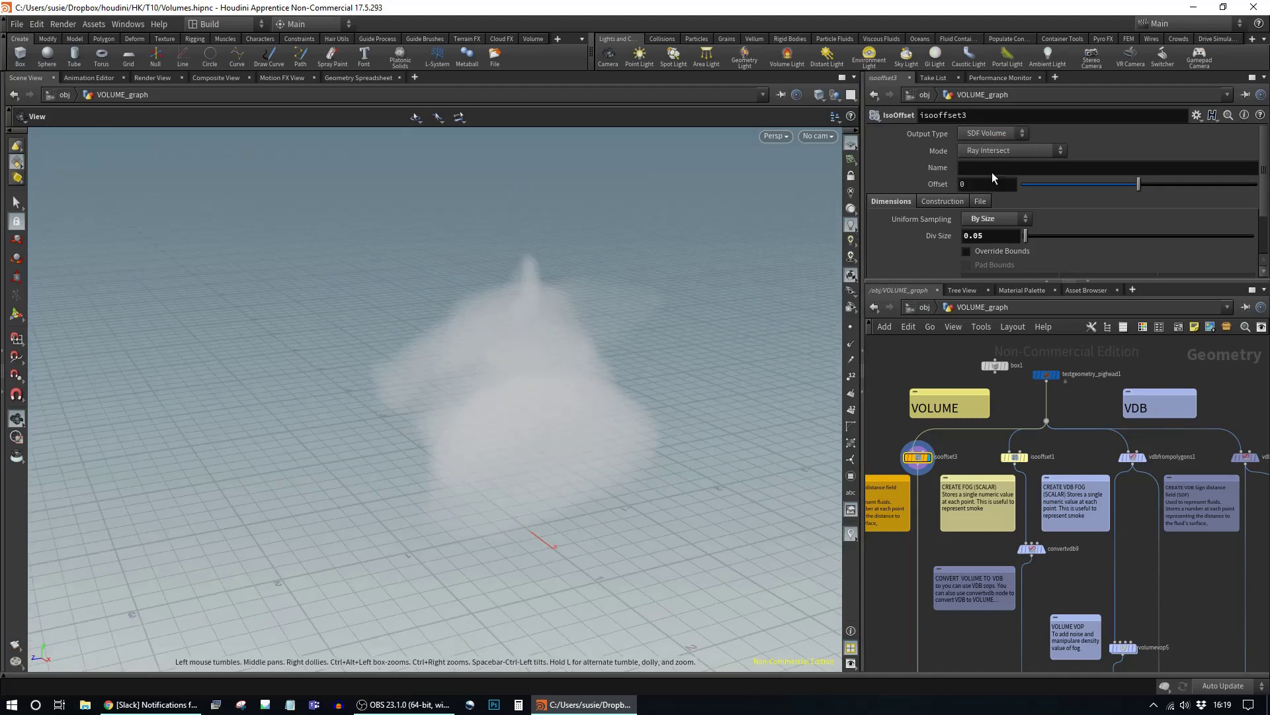
Step: Preview the isooffset3 node's Tetra Mesh output from several sides and return the output type to SDF Volume
click(999, 132)
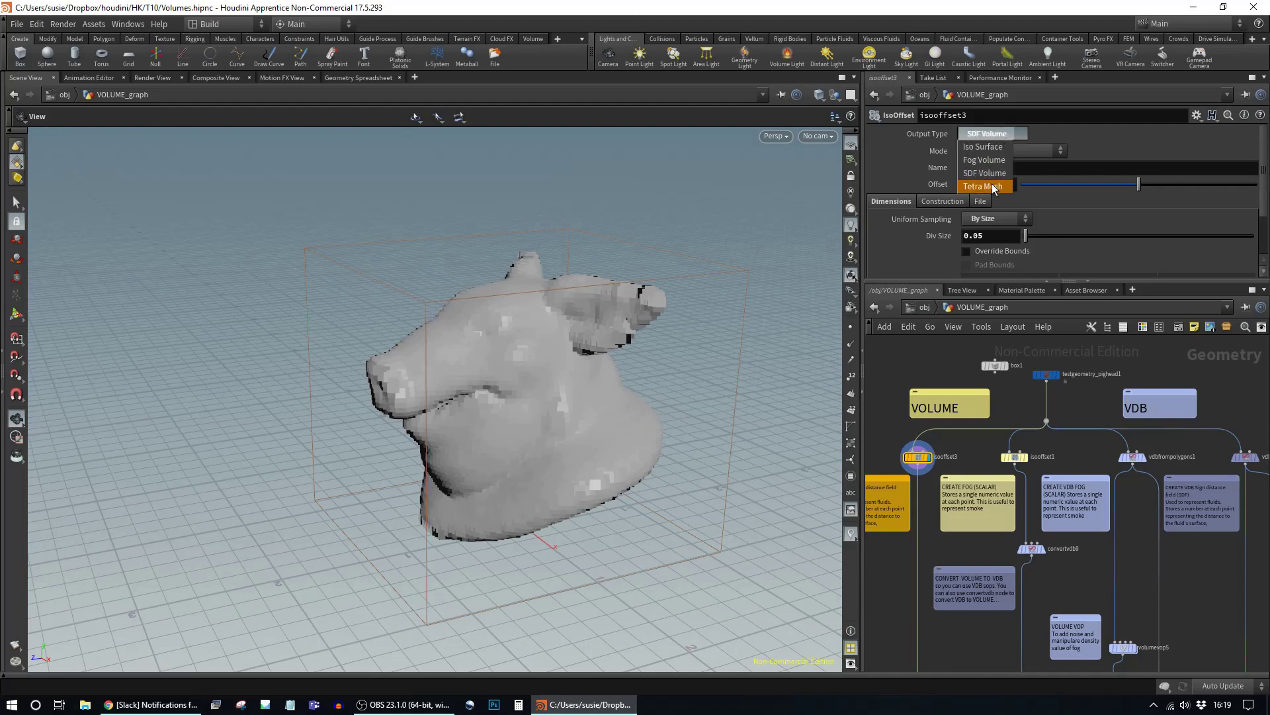
click(992, 187)
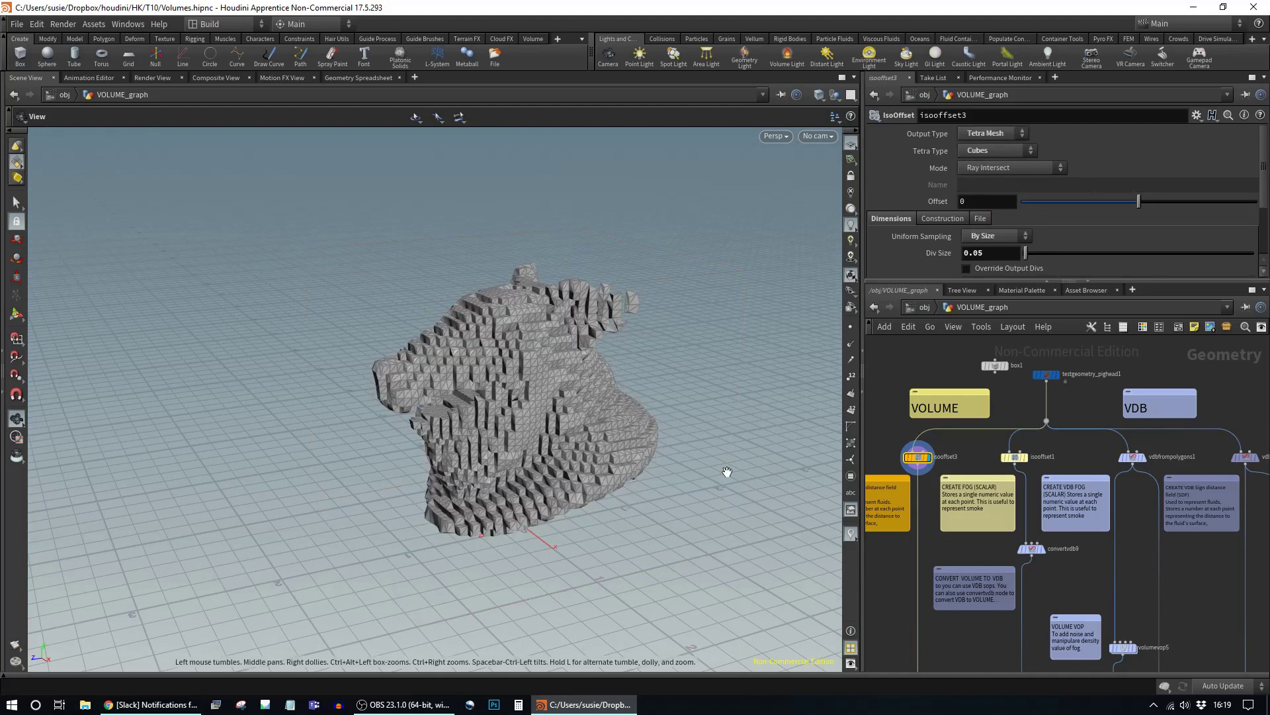
drag(624, 360, 800, 346)
drag(675, 431, 574, 437)
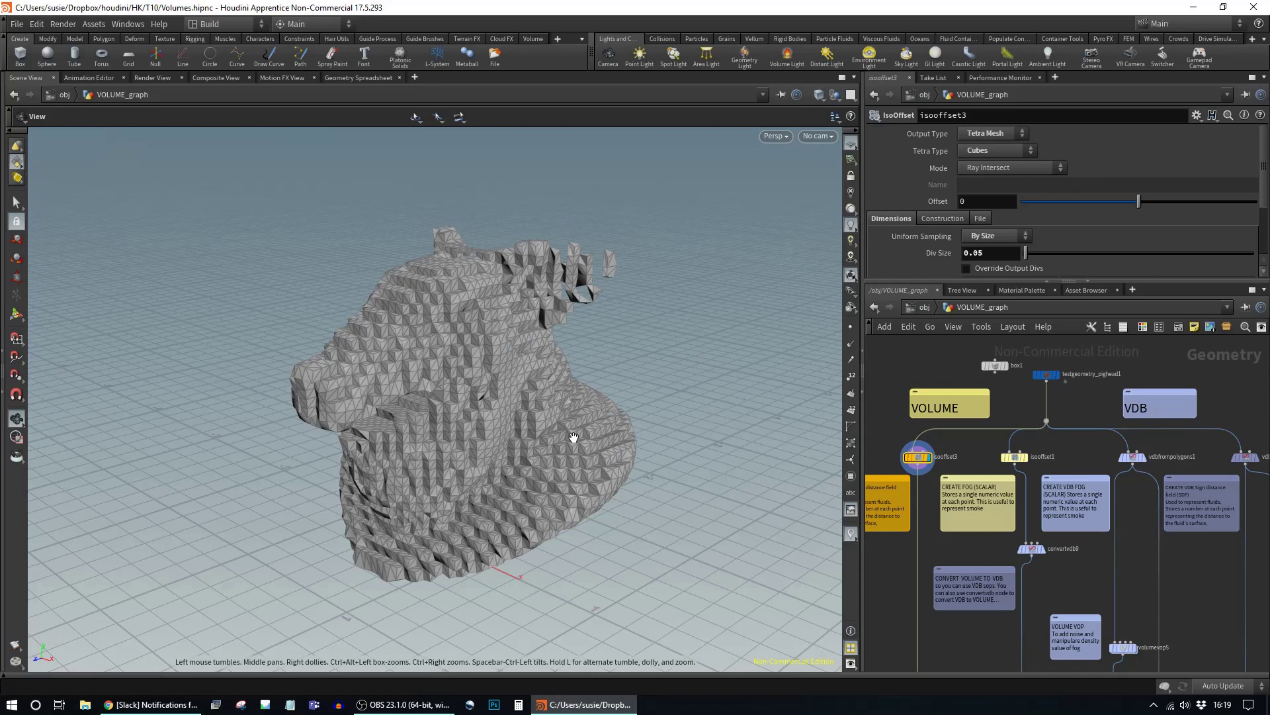
drag(574, 437, 737, 391)
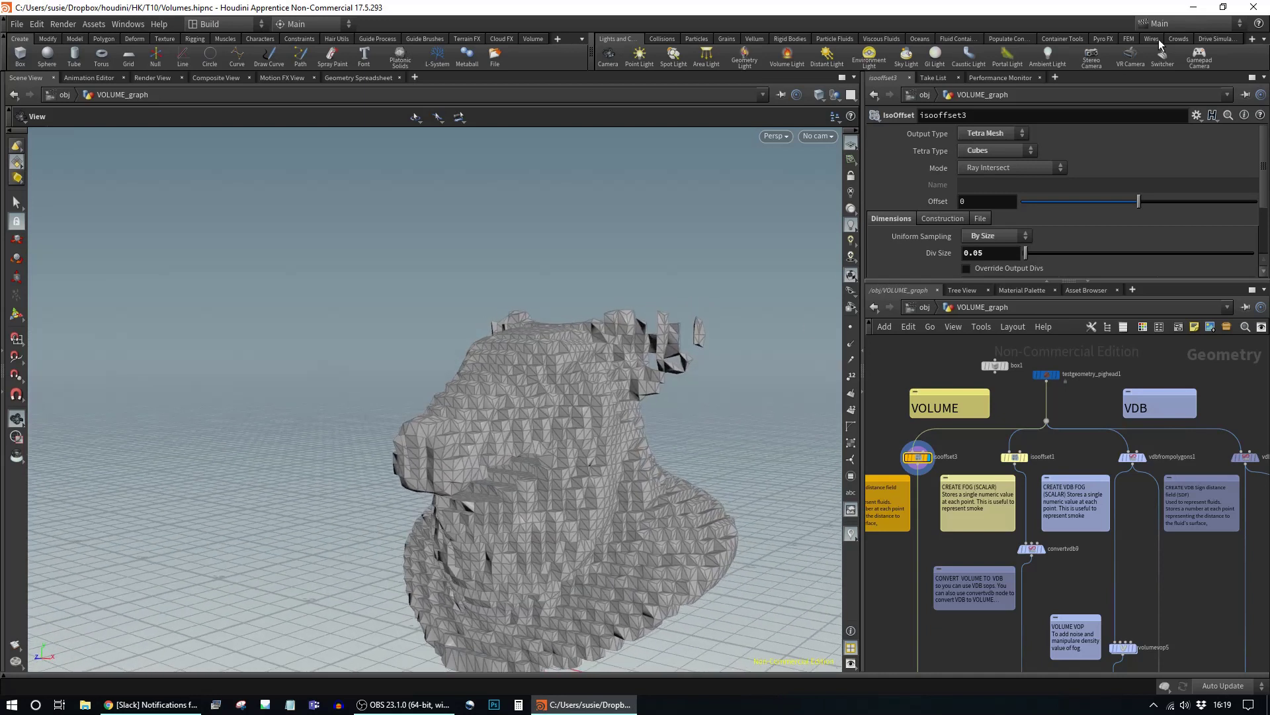
click(1010, 134)
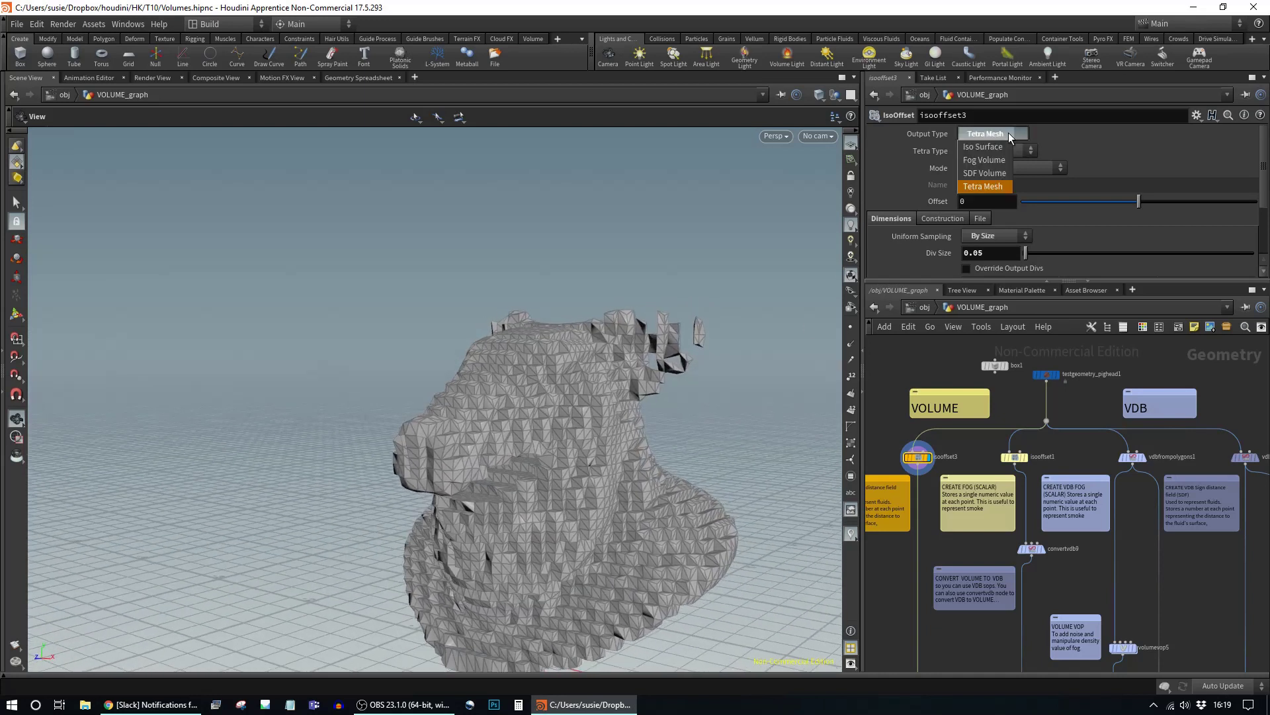
click(1003, 173)
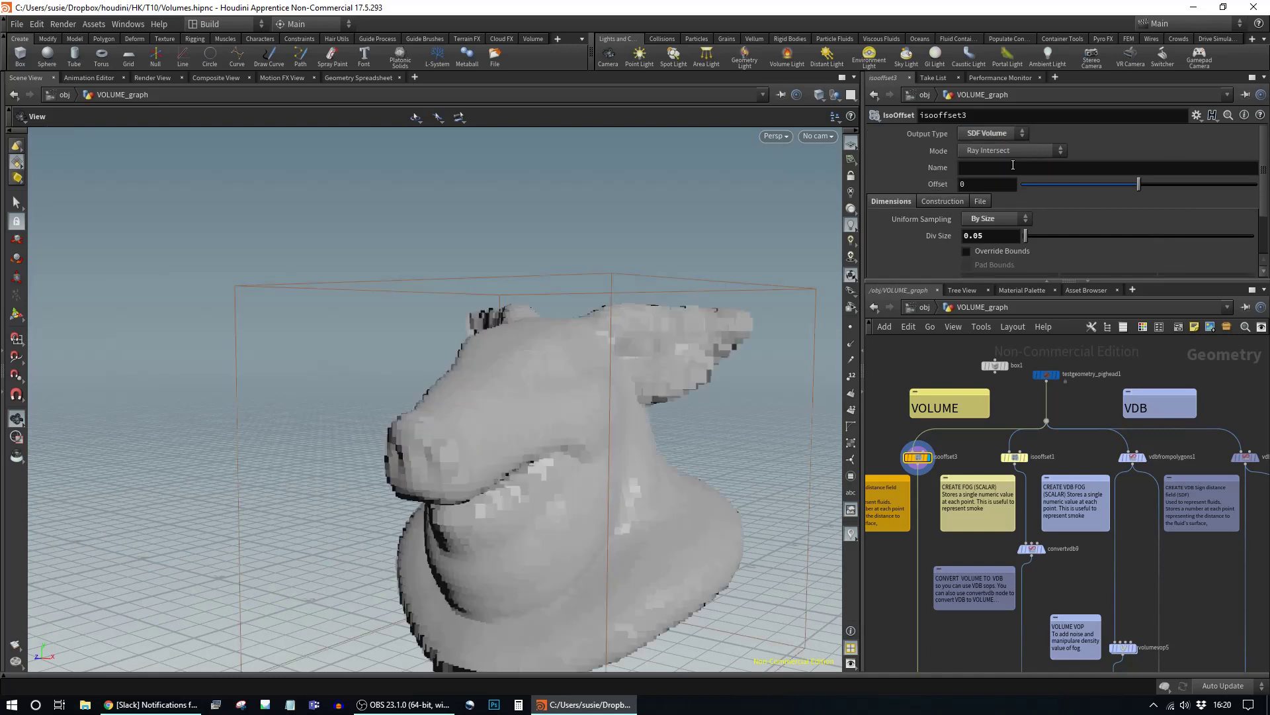
Step: Review the isooffset3 node's Mode and Uniform Sampling options, keeping Ray Intersect and By Size
mouse_move(1137, 189)
mouse_down()
mouse_move(1122, 190)
mouse_move(1140, 187)
mouse_up()
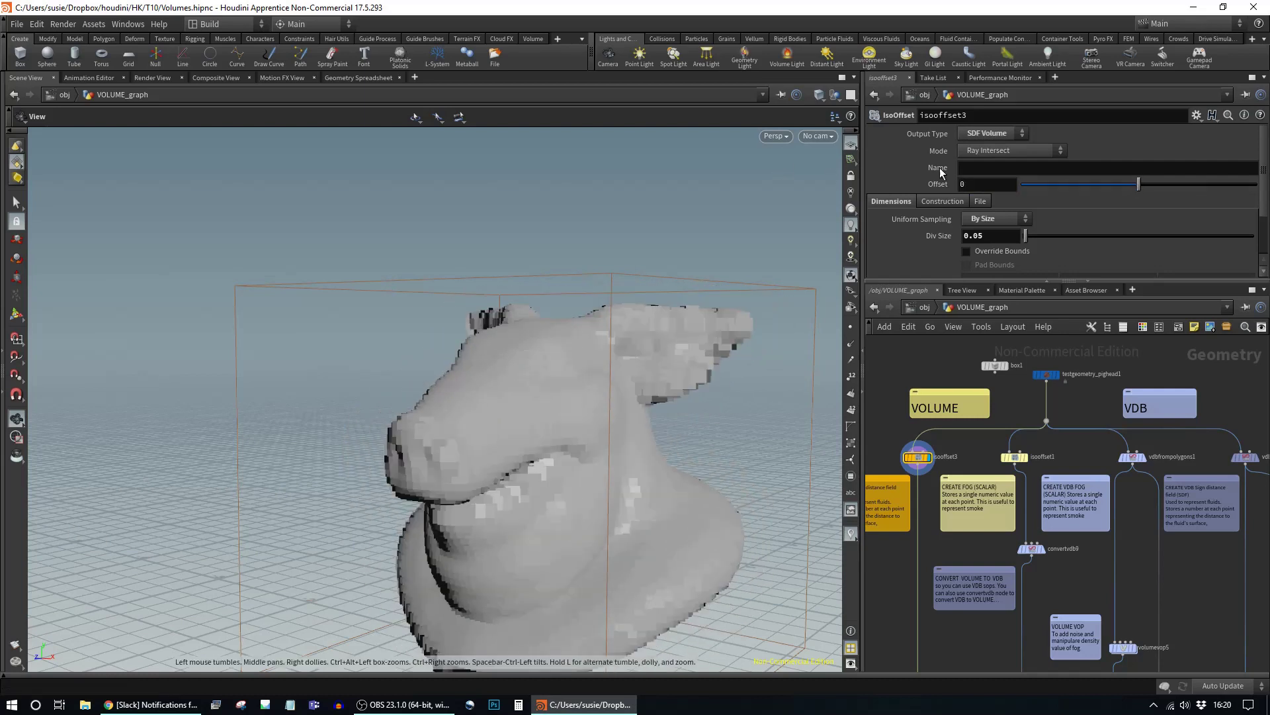
click(1050, 150)
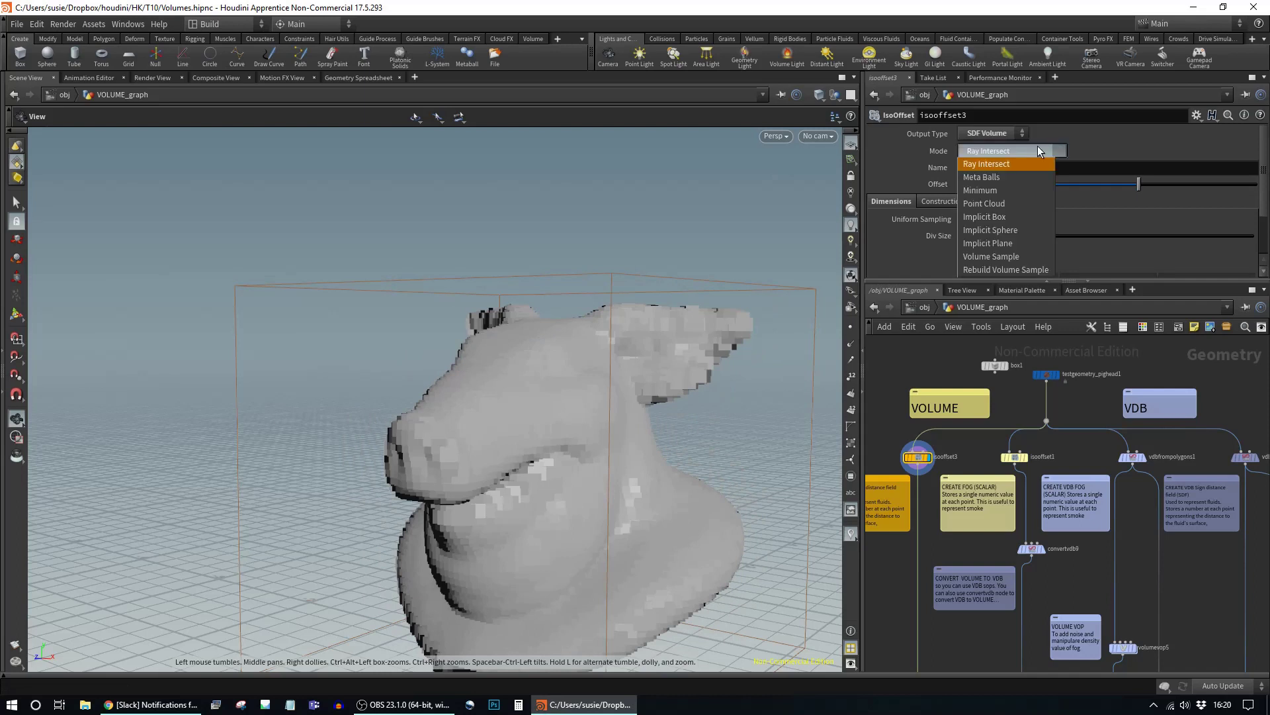
click(1007, 166)
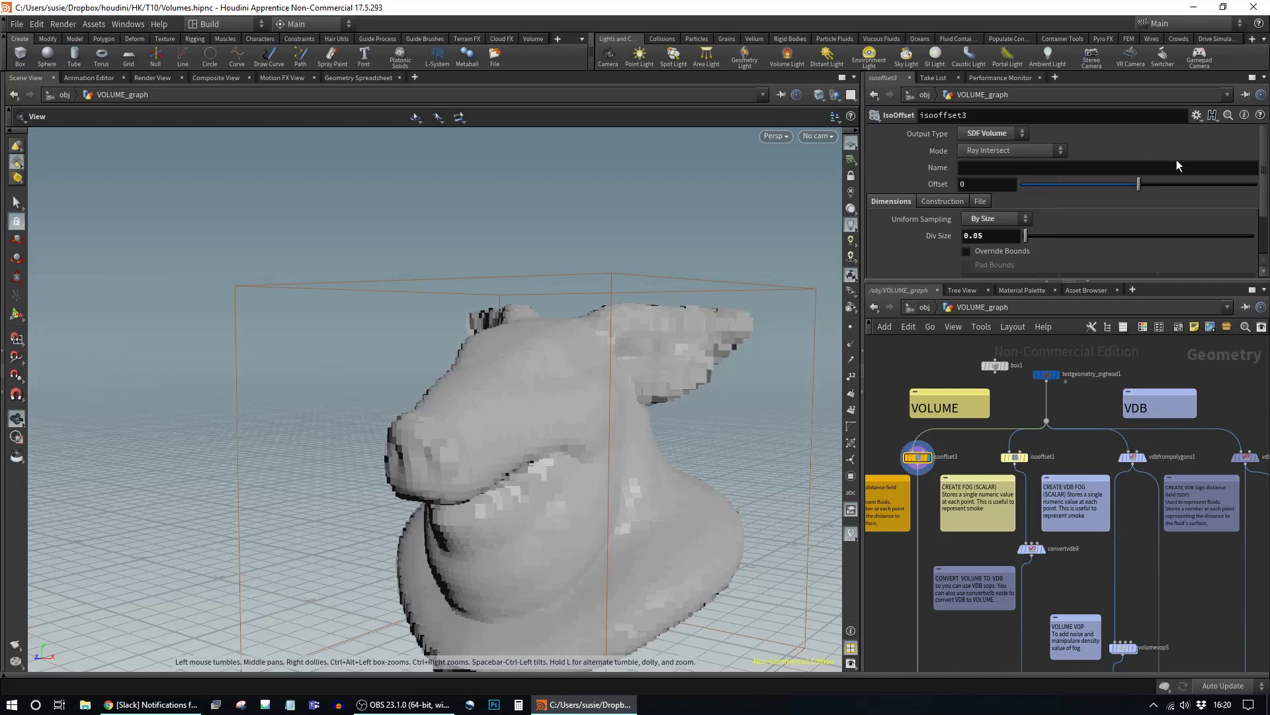
click(1016, 225)
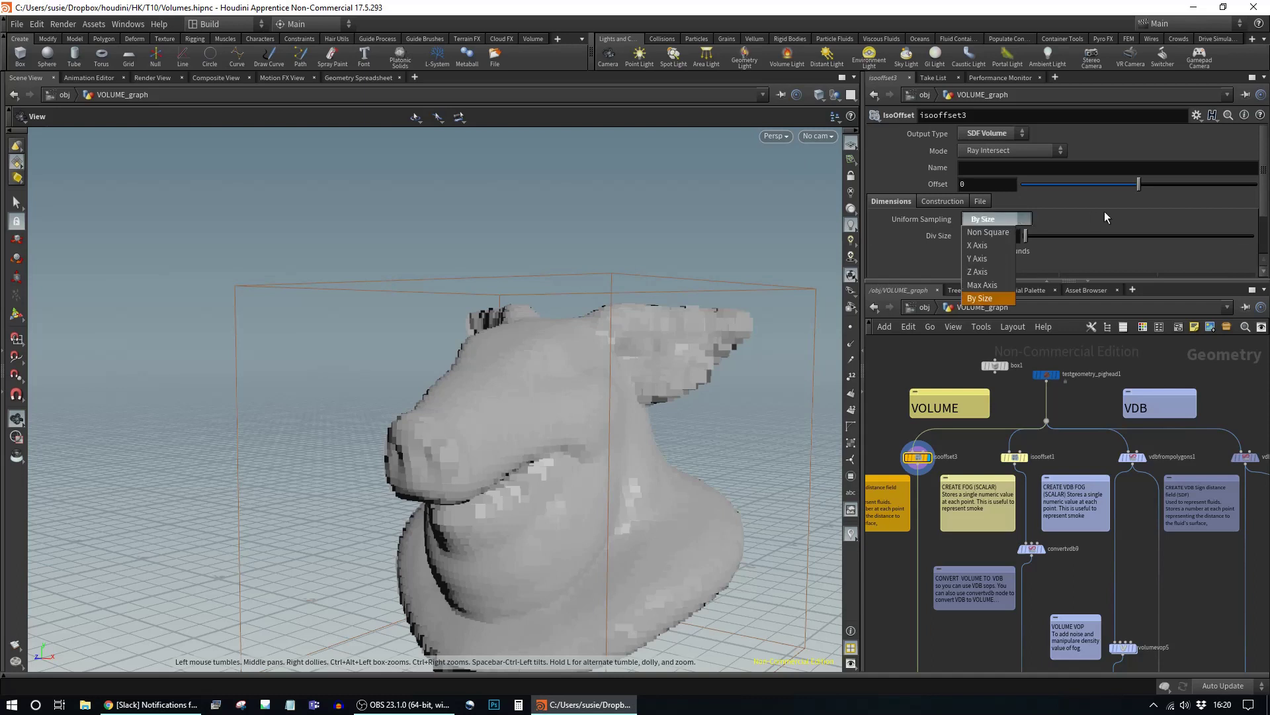
click(1105, 213)
Step: Try a Div Size of 0.02 on the isooffset3 node and inspect the finer SDF volume up close
click(1008, 235)
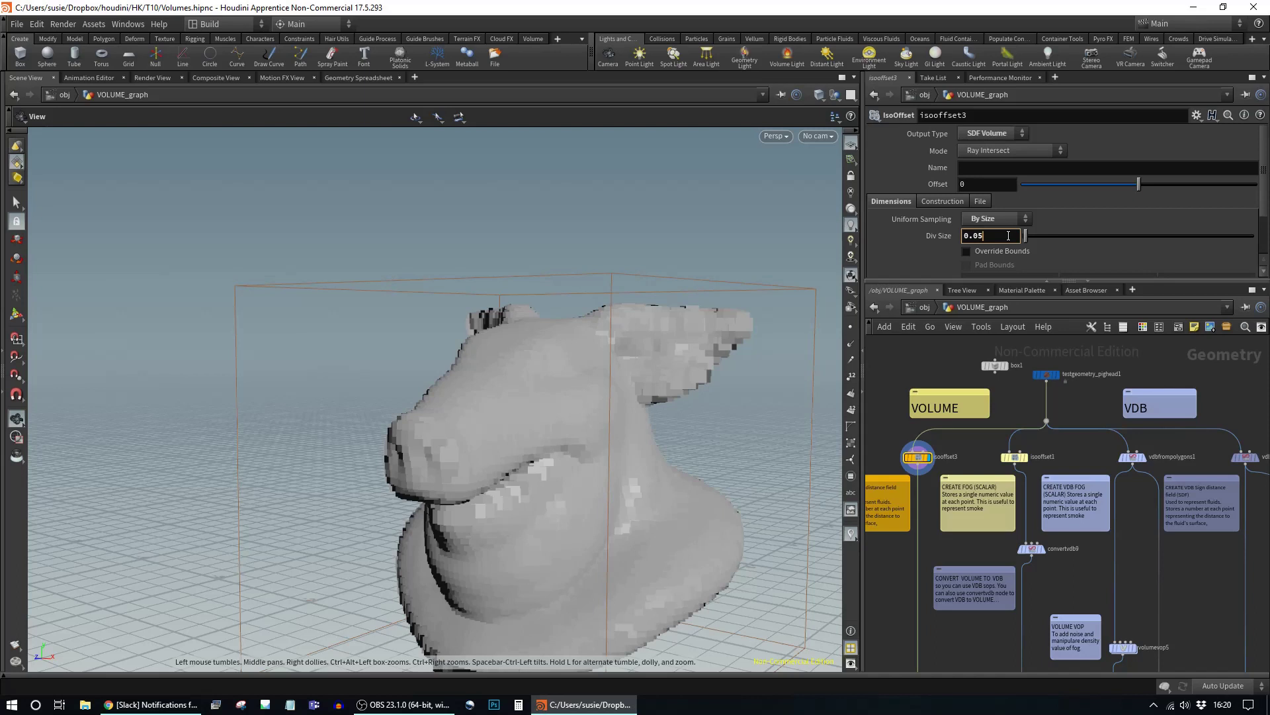
key(BackSpace)
text(2)
key(Return)
drag(569, 391, 742, 285)
Step: Restore the isooffset3 node's Div Size to 0.05
click(1007, 237)
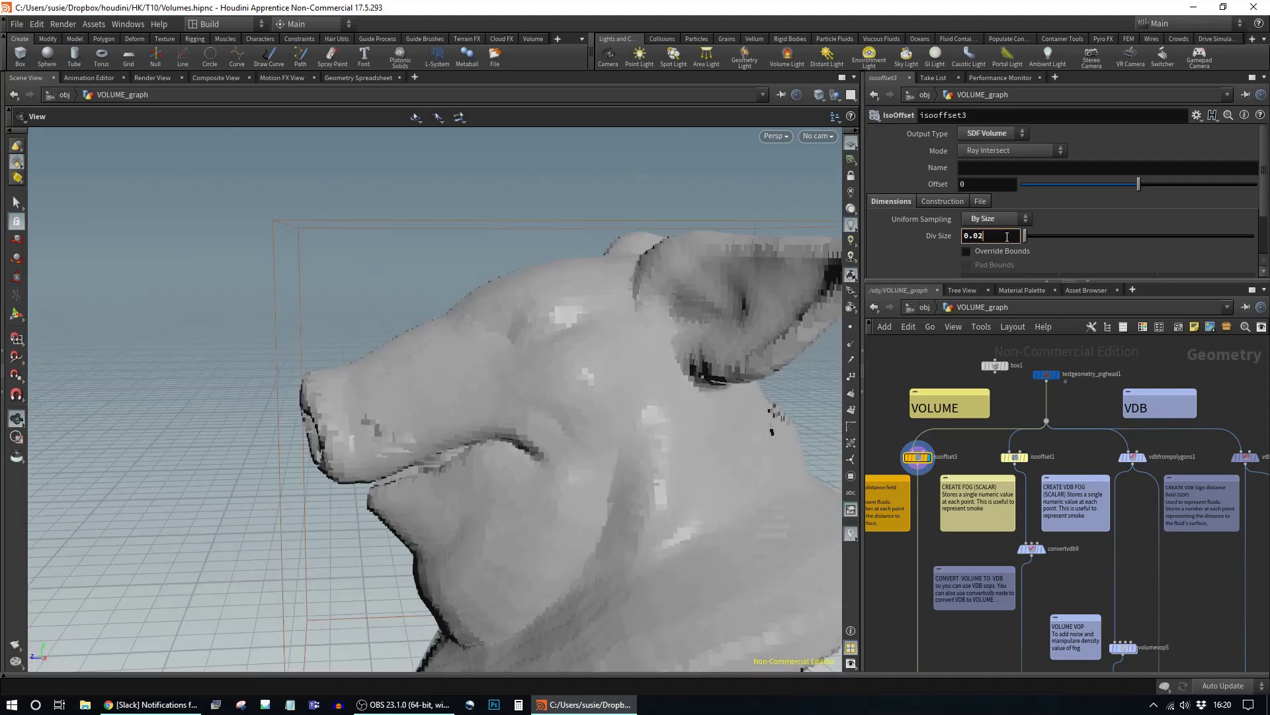
key(BackSpace)
text(5)
key(Return)
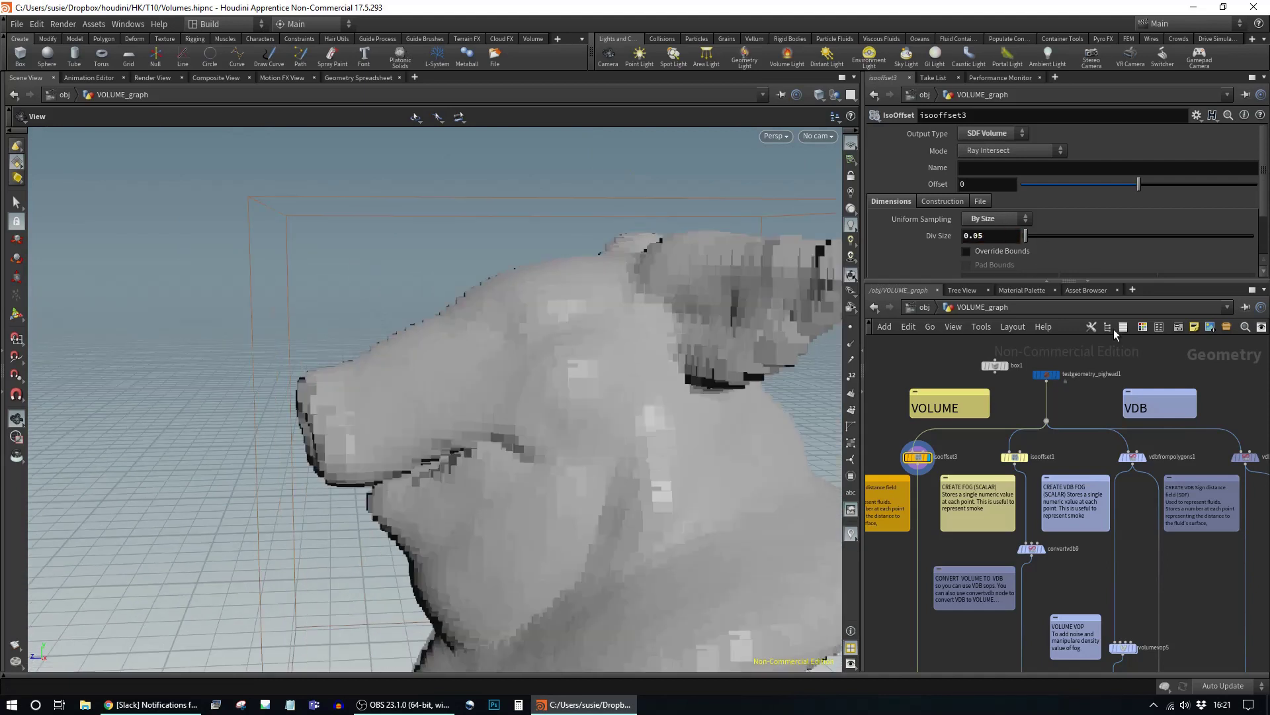
Step: Select the isooffset1 fog volume node and examine its node information, including voxel count and voxel size
click(1011, 455)
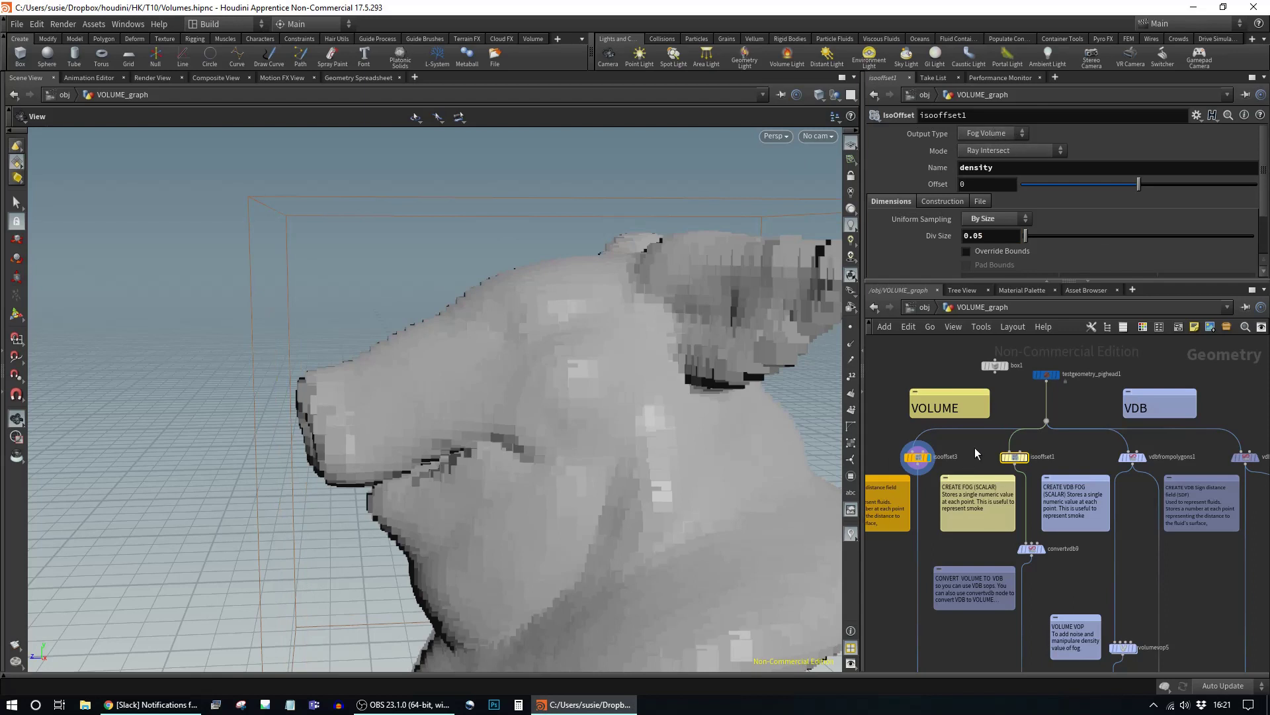
middle_drag(974, 447, 969, 445)
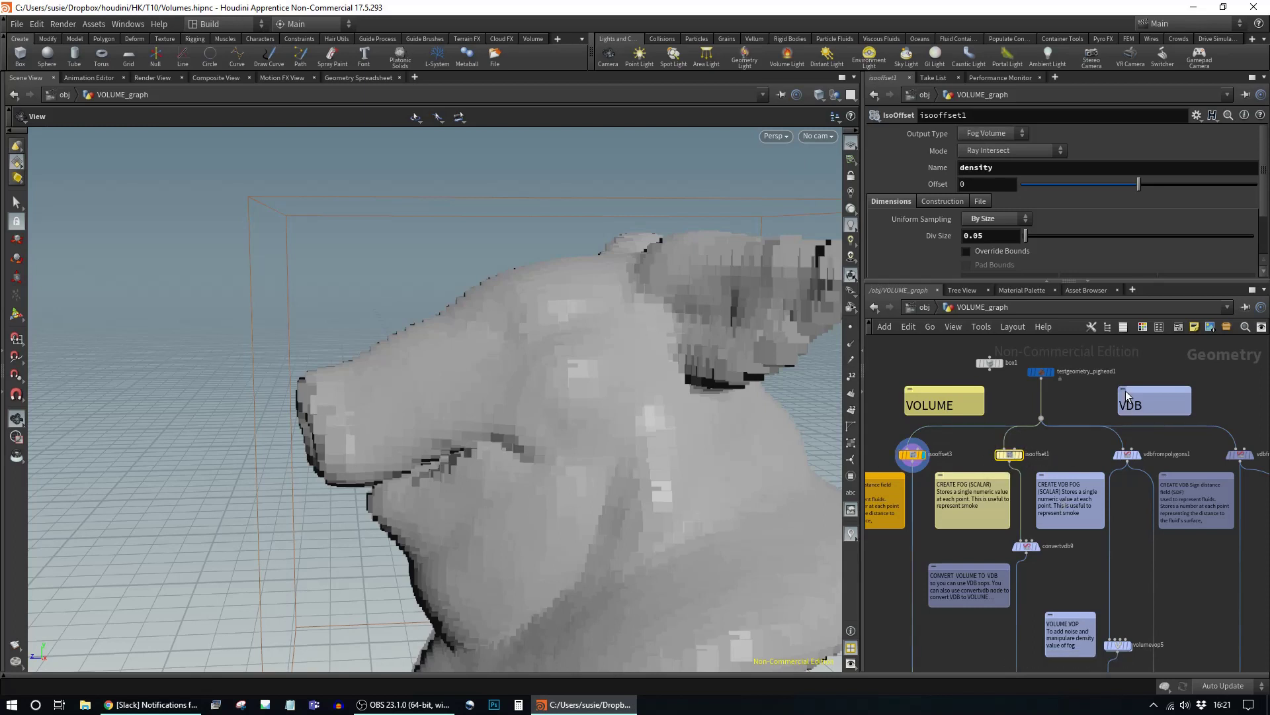
mouse_move(1011, 457)
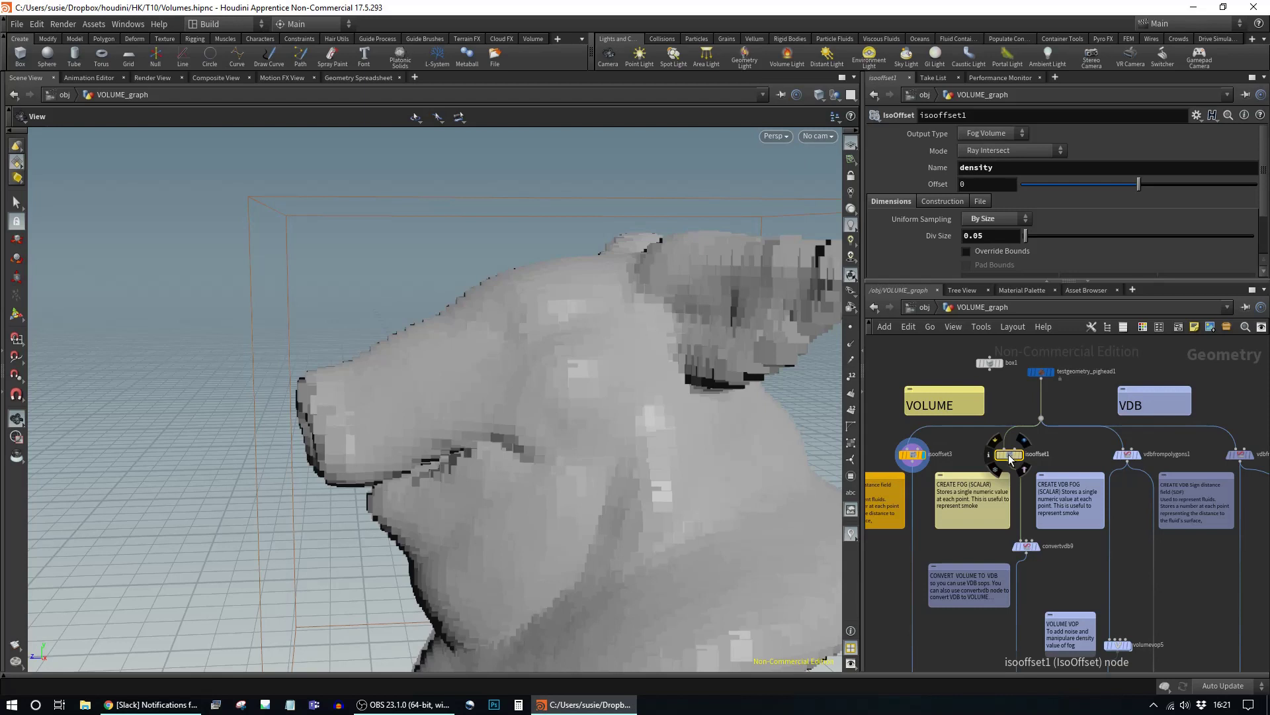
middle_click(1009, 454)
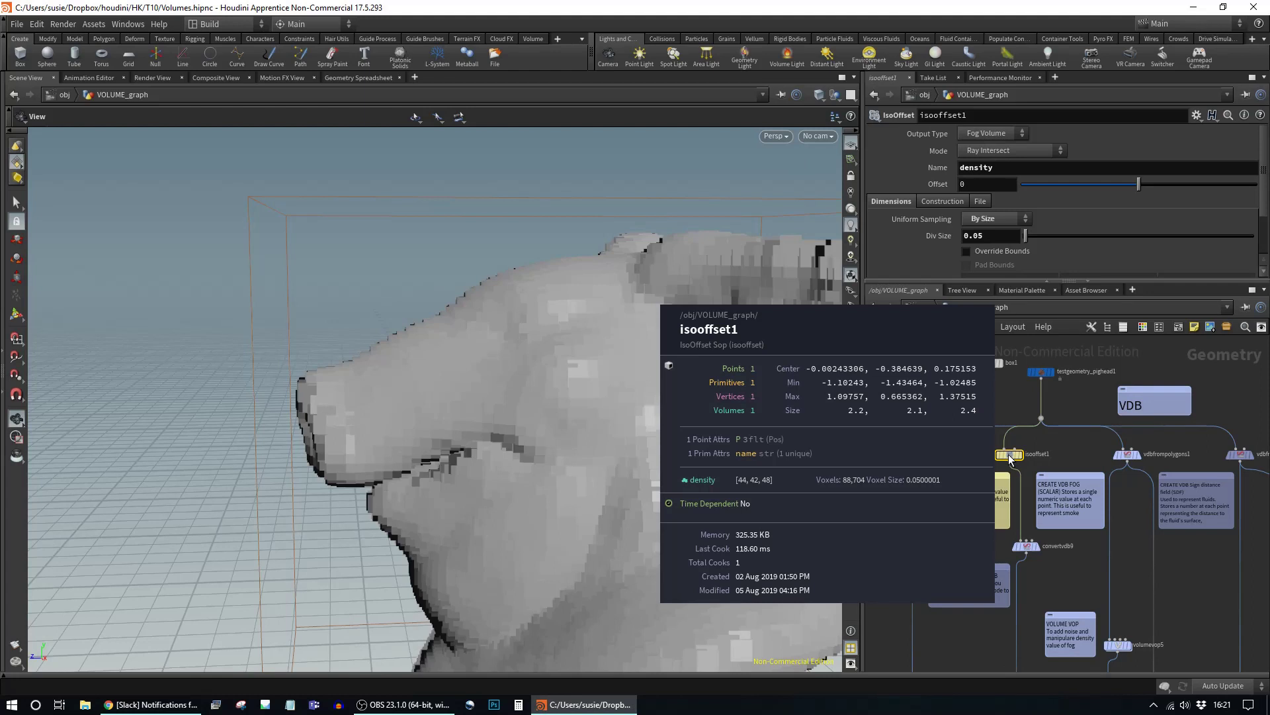
middle_click(1011, 457)
Step: Select the vdbfrompolygons1 node and review its Fog VDB settings
middle_drag(1123, 458, 858, 406)
click(1067, 459)
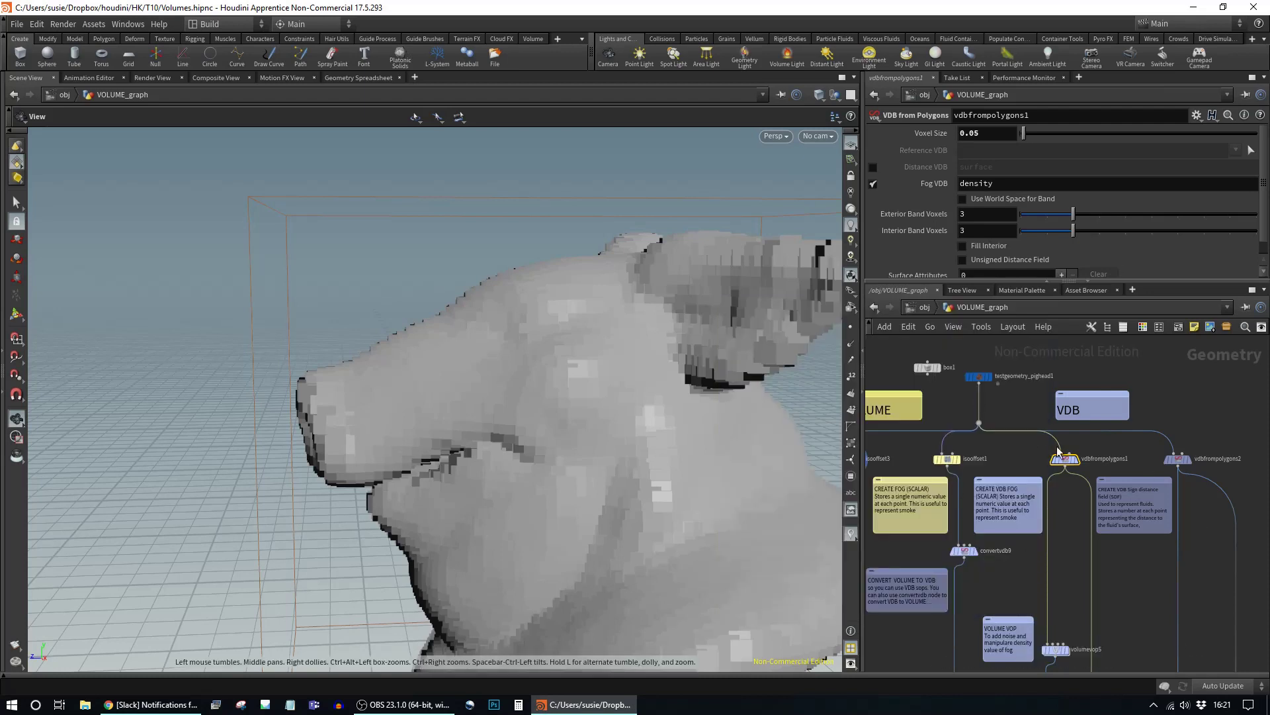
mouse_move(1066, 466)
middle_drag(899, 463, 953, 455)
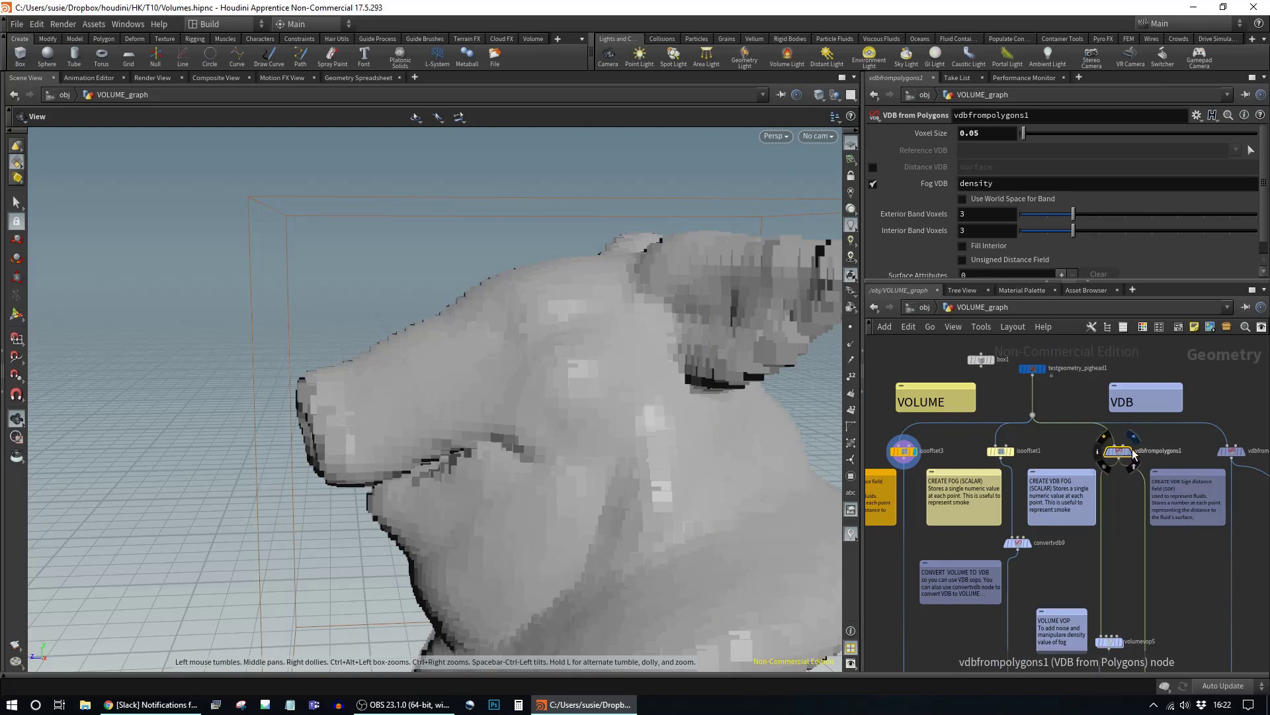
Step: Select the vdbfrompolygons2 node and display its distance VDB in the viewport
click(1241, 451)
click(1230, 451)
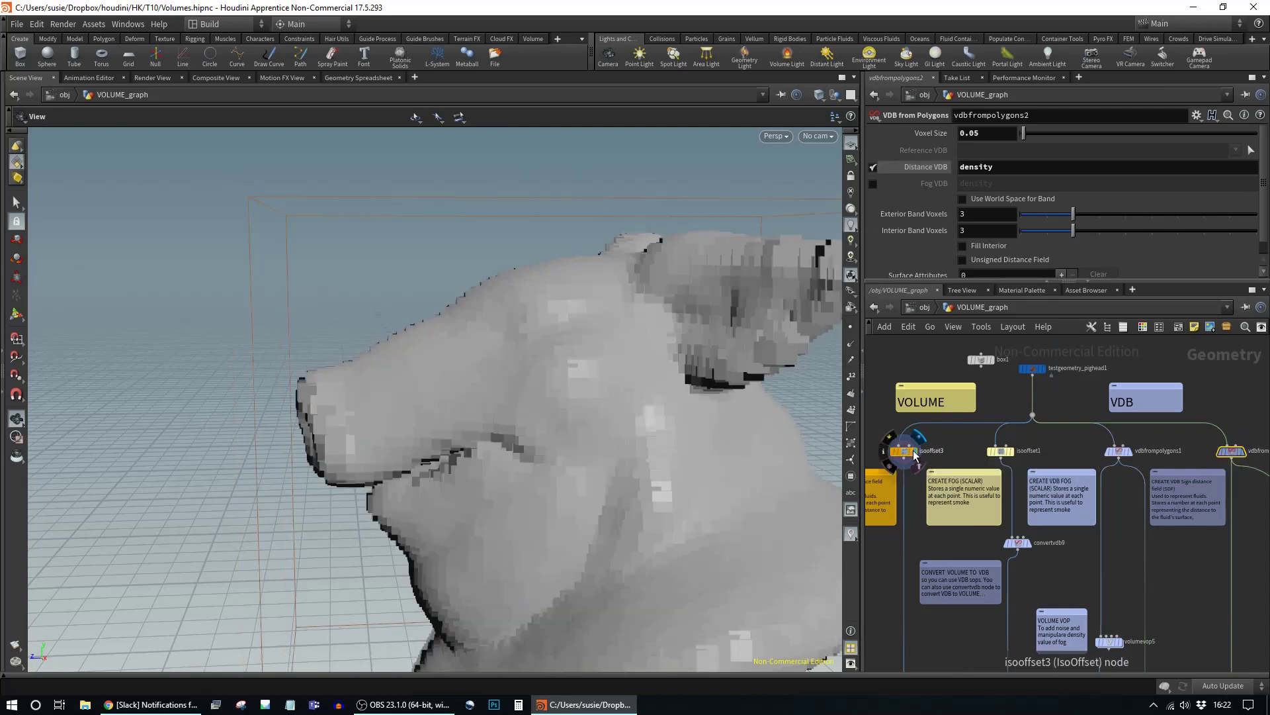
click(1246, 452)
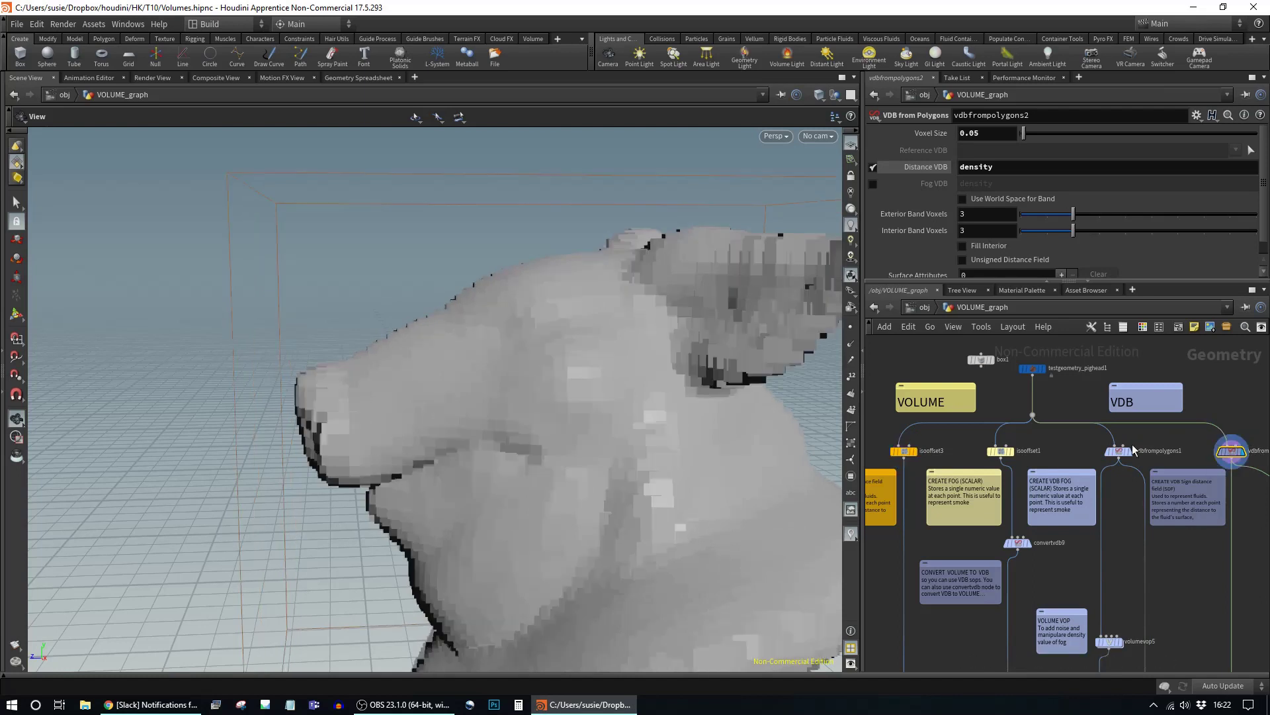
Step: Select the vdbfrompolygons1 node and look over the volume and VDB branches down to their polygon and point conversions
click(1122, 453)
middle_drag(1199, 438, 1075, 440)
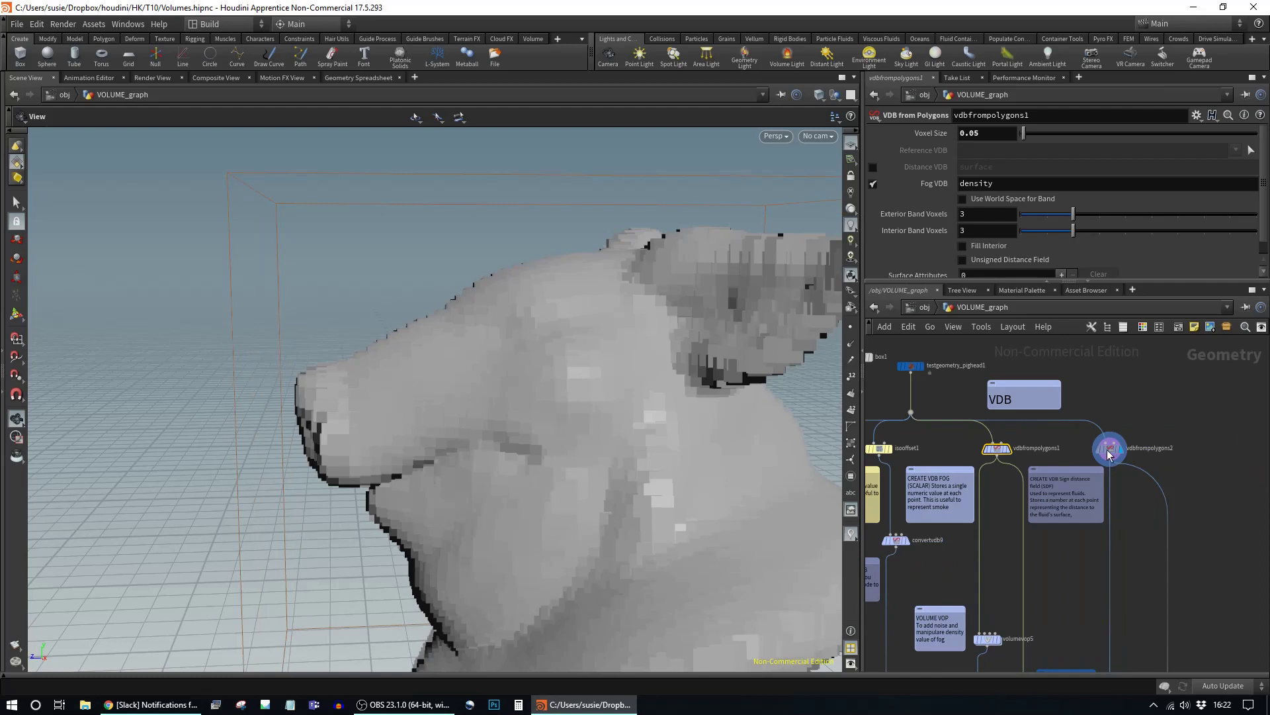
middle_drag(1034, 465, 1144, 463)
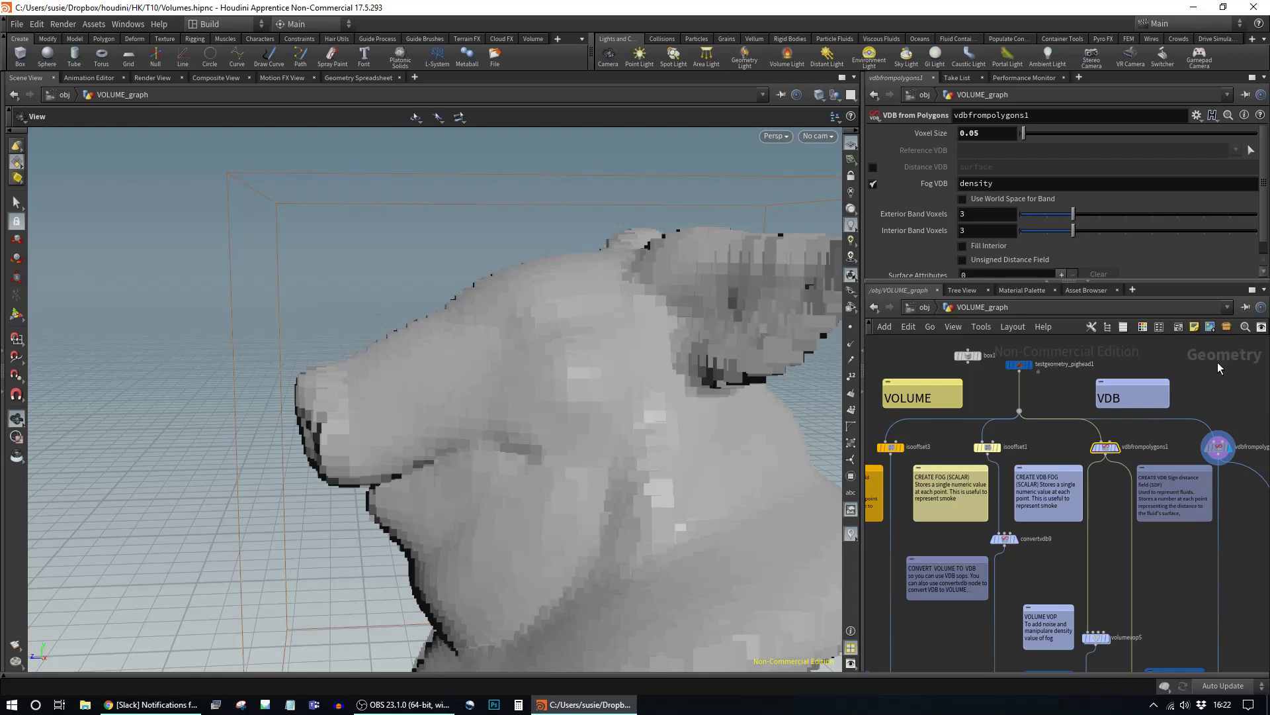
middle_drag(1244, 507, 1185, 486)
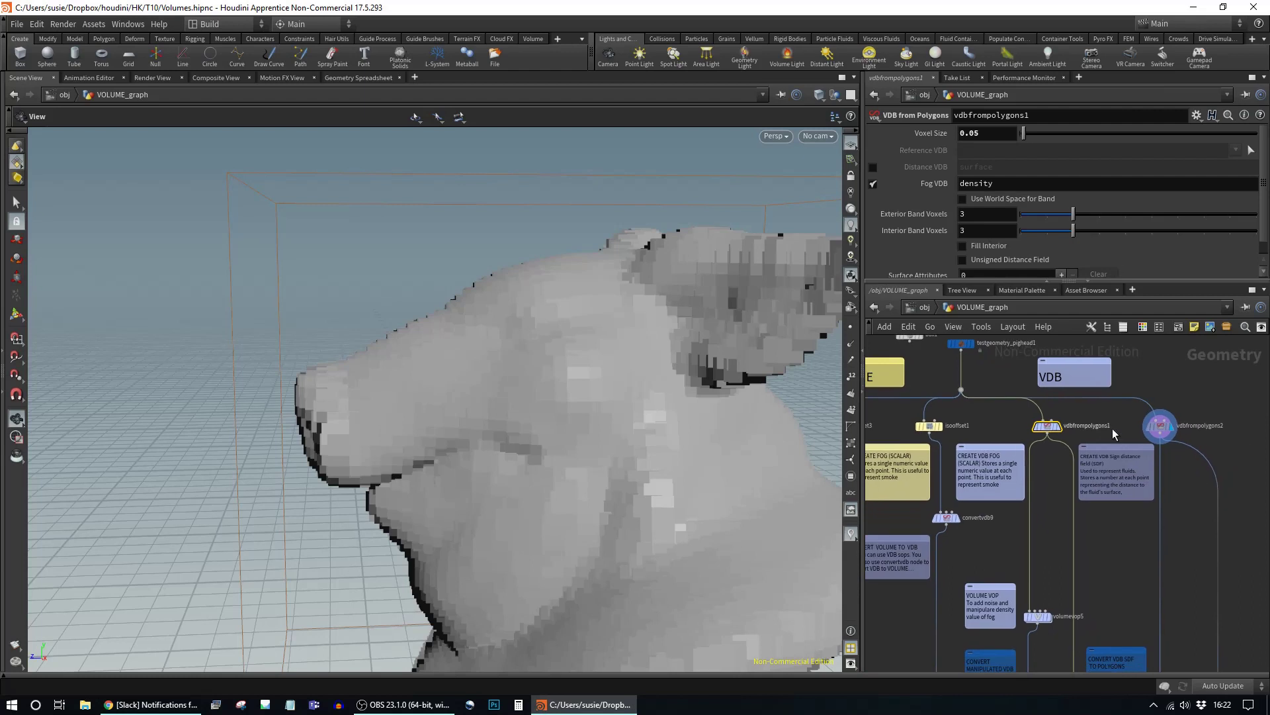
mouse_move(1070, 439)
scroll(1065, 464, down, 2)
middle_drag(1058, 598, 1075, 569)
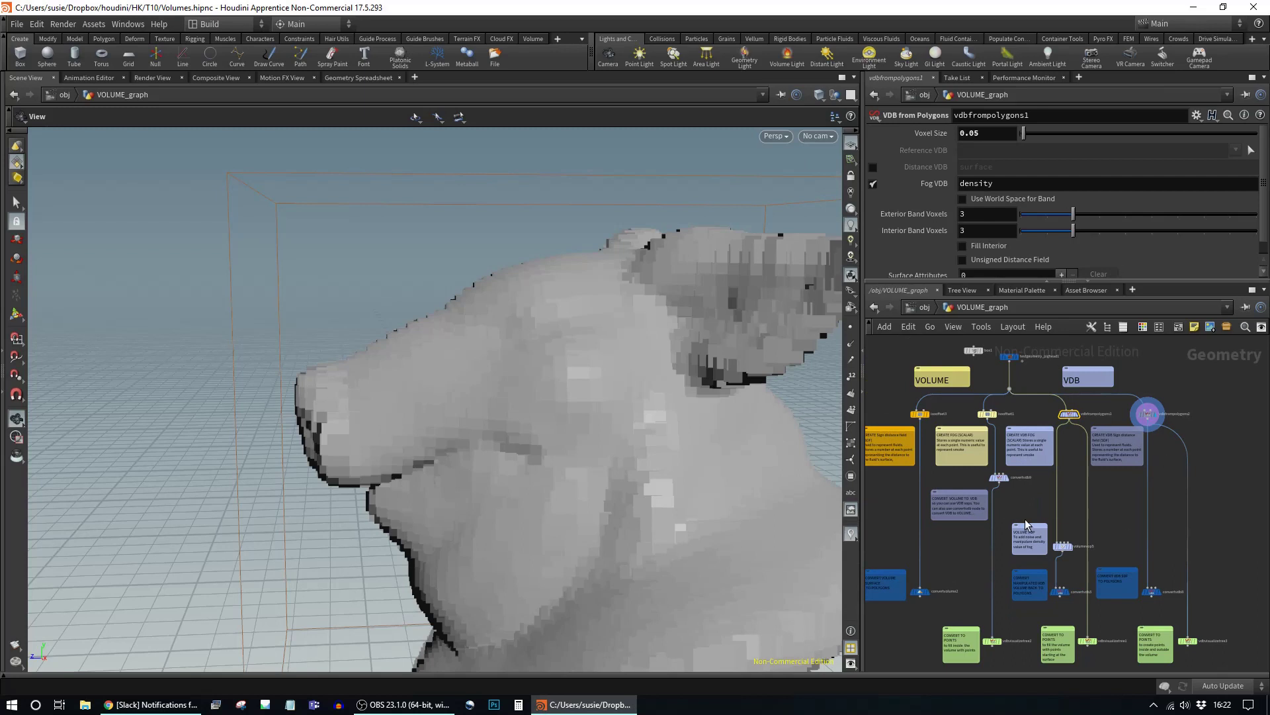
middle_drag(1028, 482, 1038, 461)
scroll(1078, 397, up, 2)
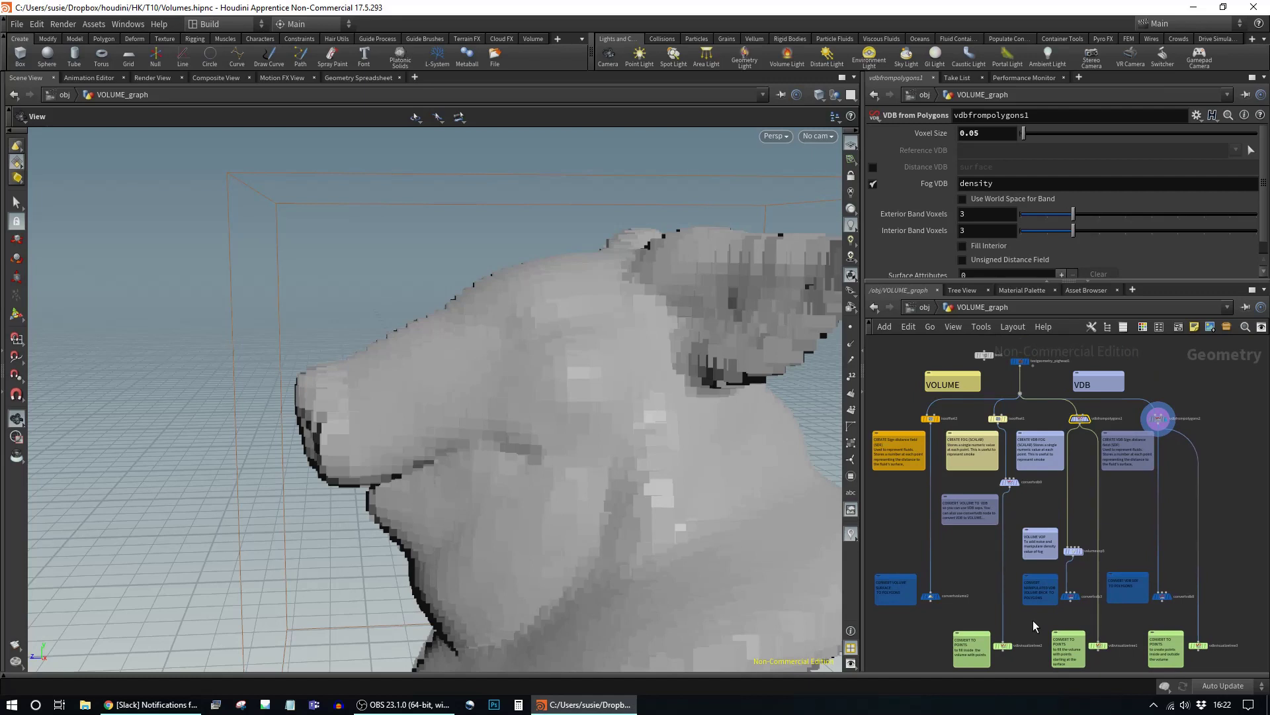
middle_drag(1033, 621, 1024, 551)
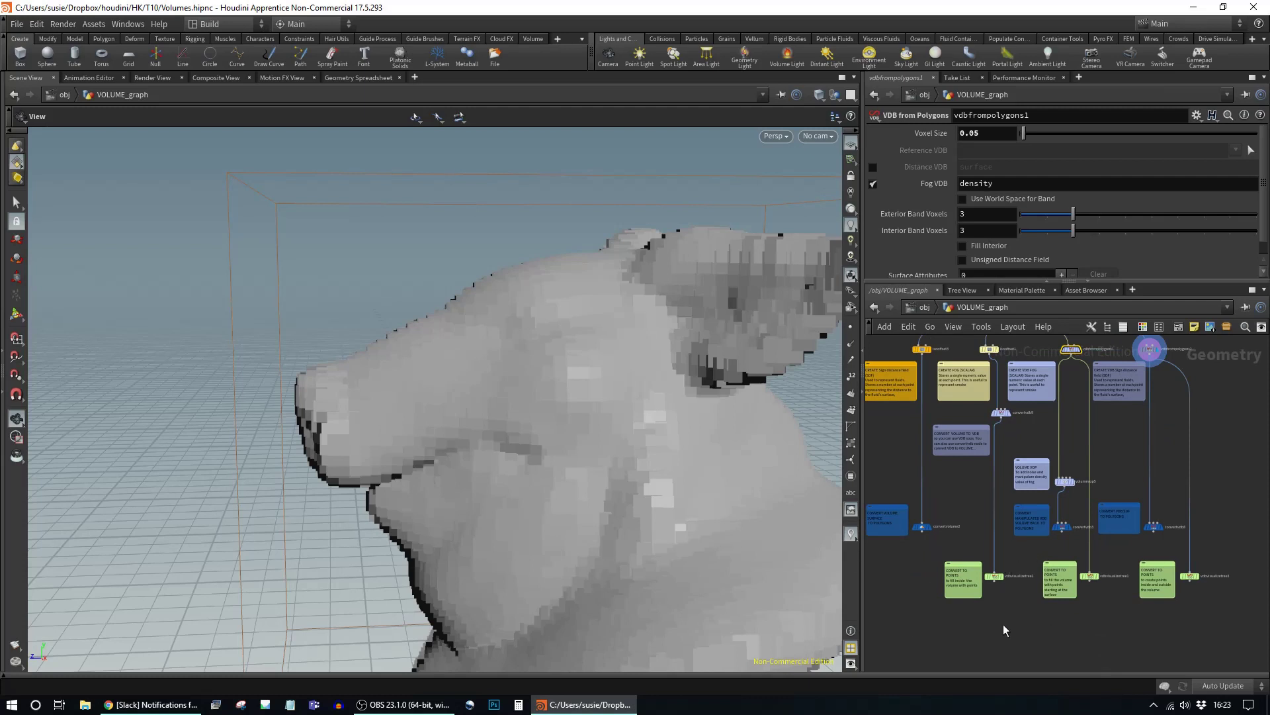
middle_drag(1019, 547, 979, 597)
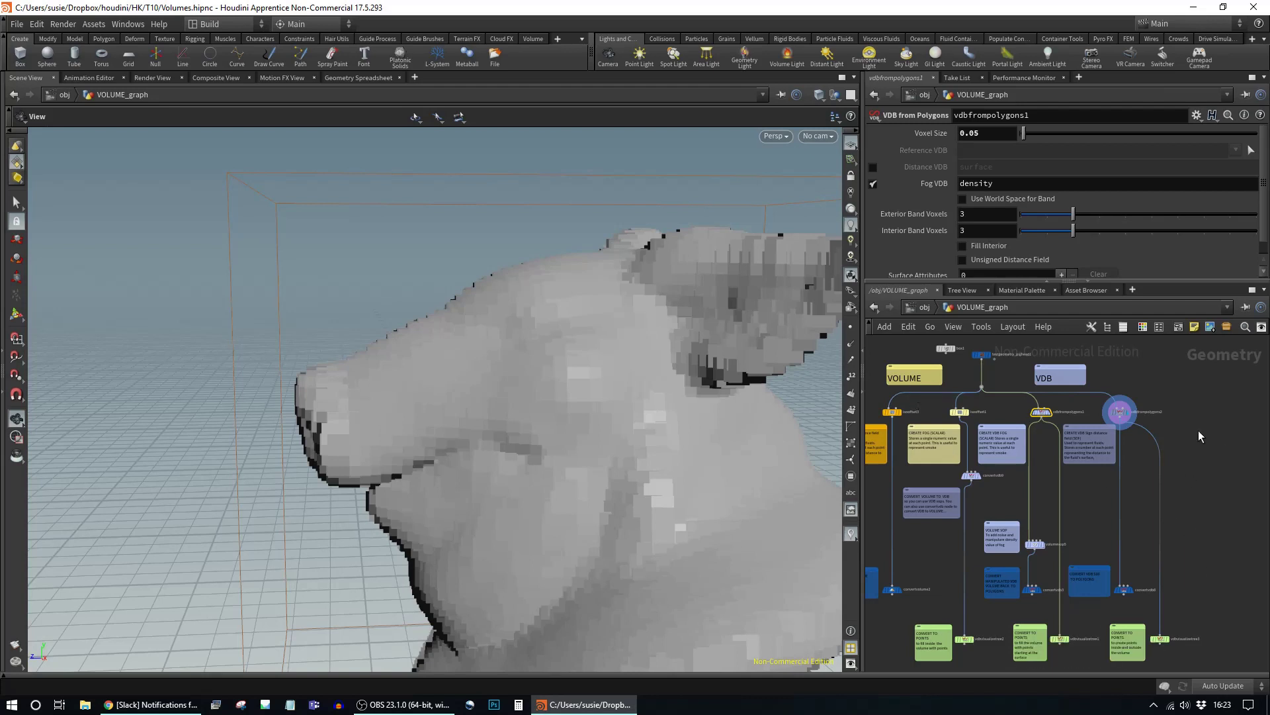
scroll(1184, 557, up, 4)
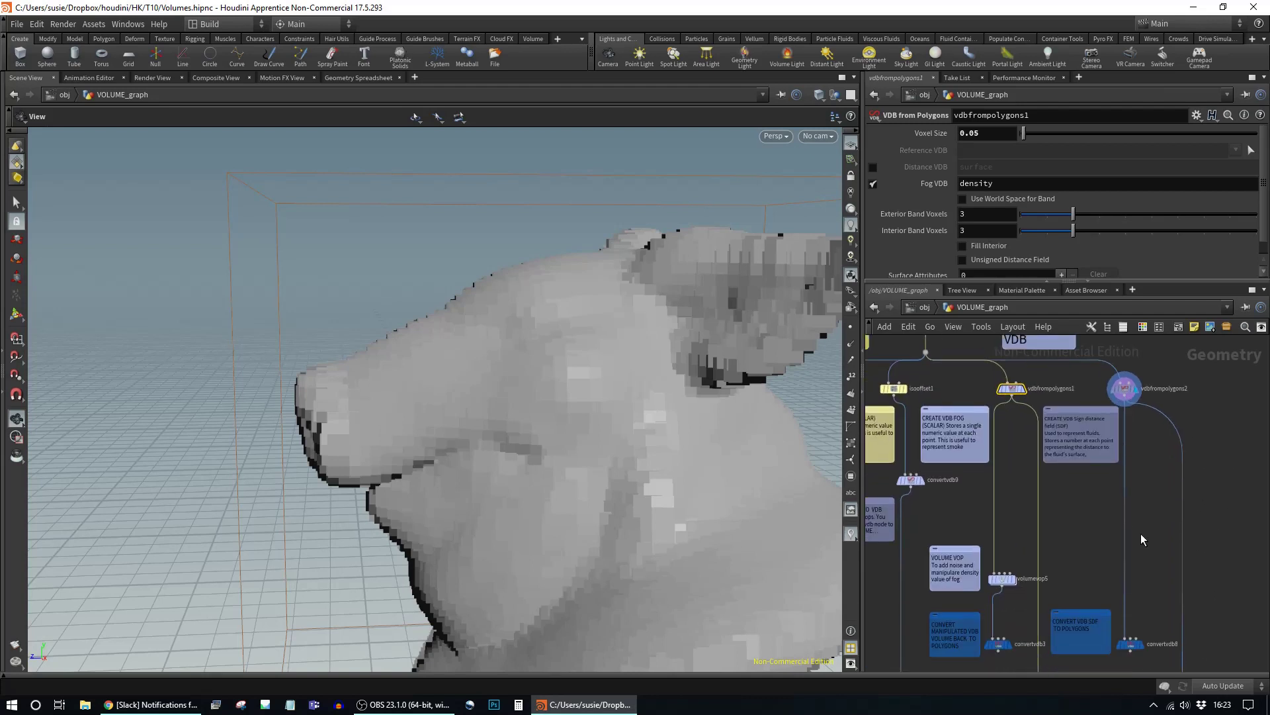
Step: Display the fog VDB from the vdbfrompolygons1 node in the viewport
middle_drag(1154, 561, 1149, 519)
scroll(1154, 492, down, 2)
middle_drag(1161, 466, 1166, 501)
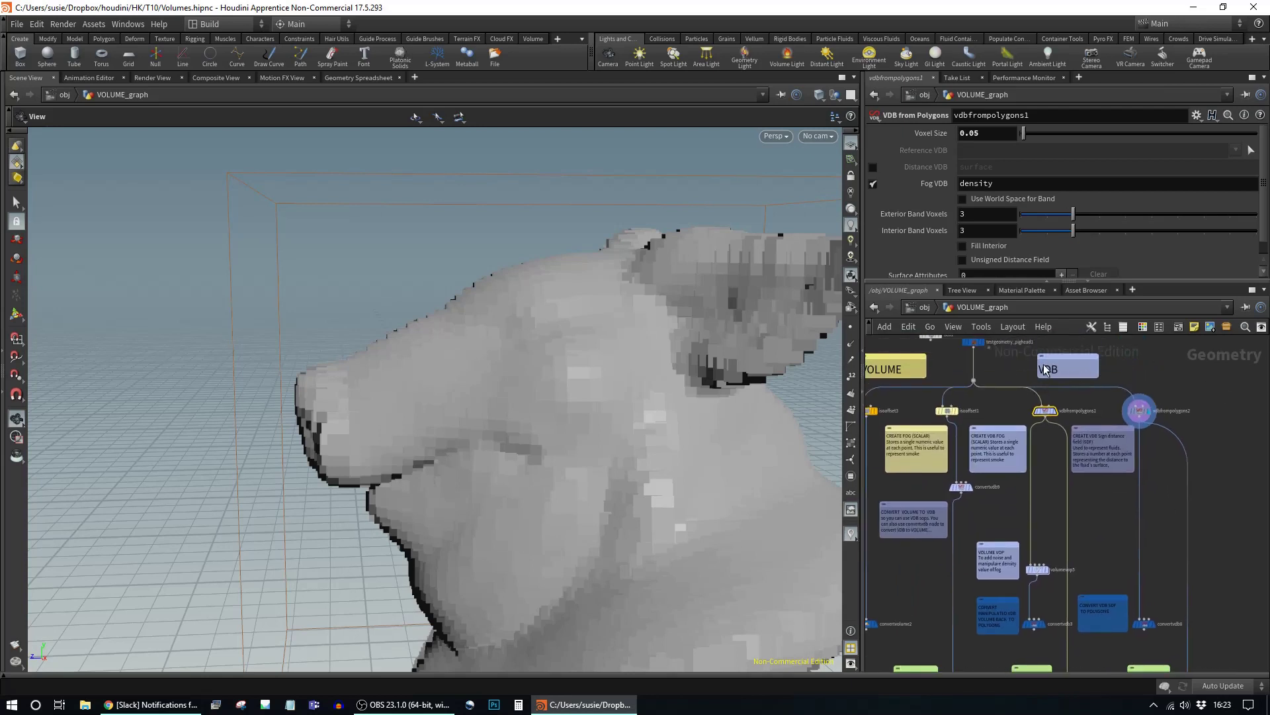
mouse_move(1046, 414)
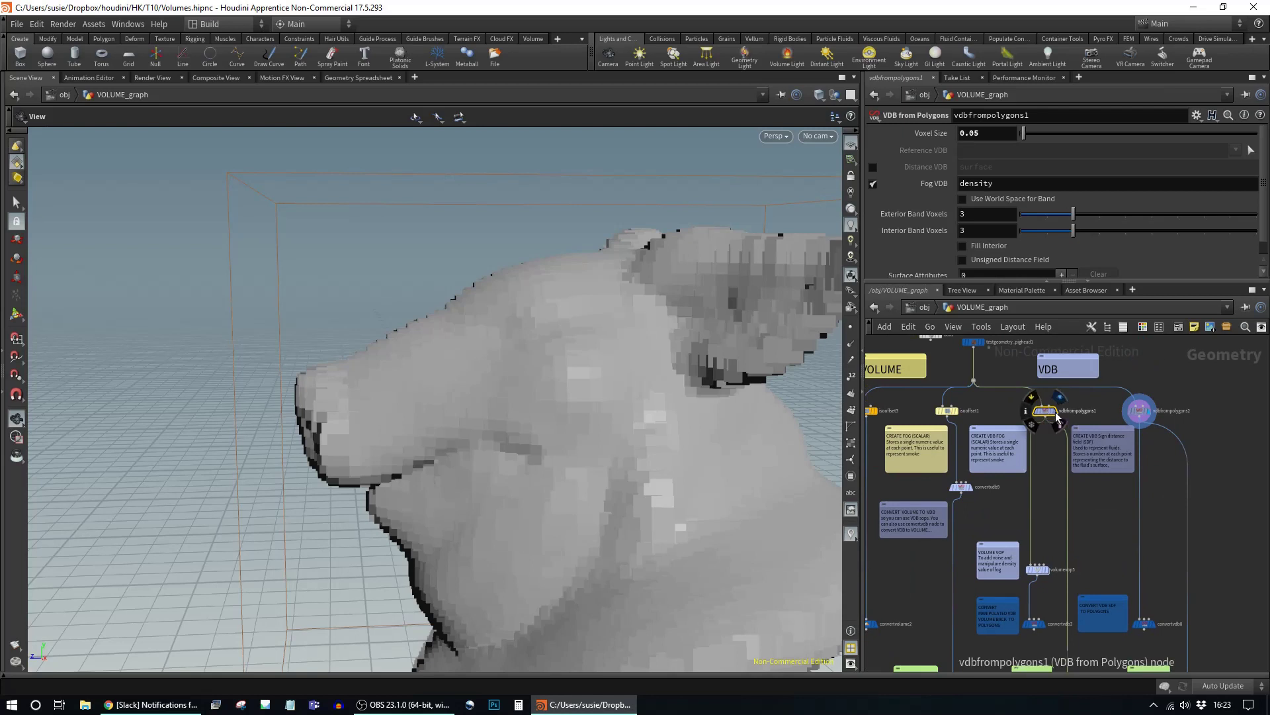
click(1057, 415)
scroll(1045, 415, up, 3)
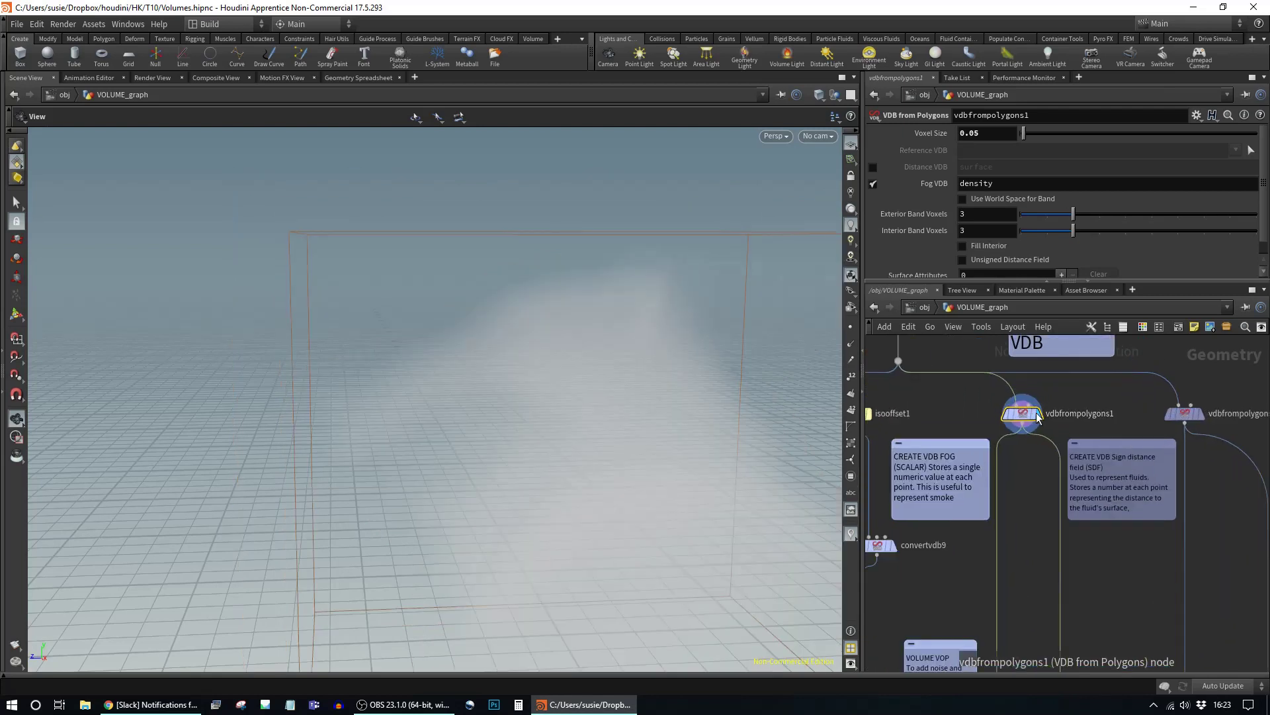
Step: Compare the isooffset1 fog volume with the vdbfrompolygons1 fog VDB by displaying each in the viewport
scroll(1138, 413, down, 2)
middle_drag(1137, 413, 1093, 450)
click(905, 456)
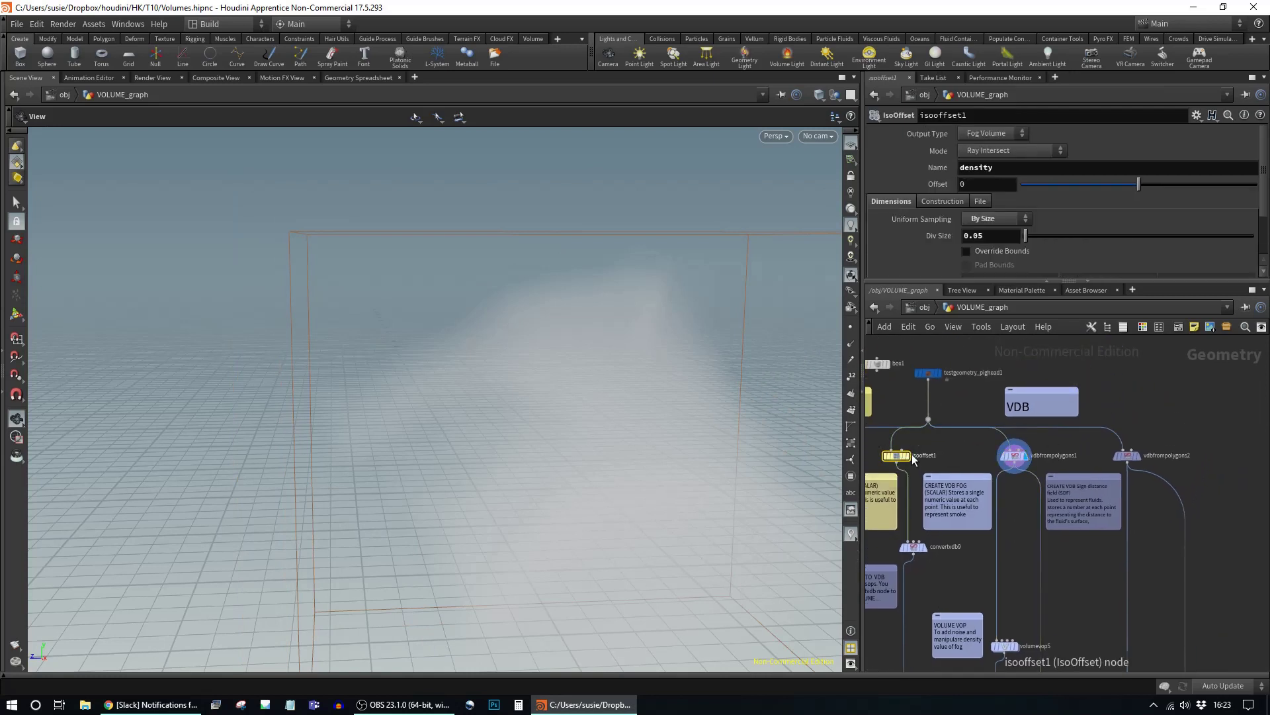
click(910, 455)
click(1019, 455)
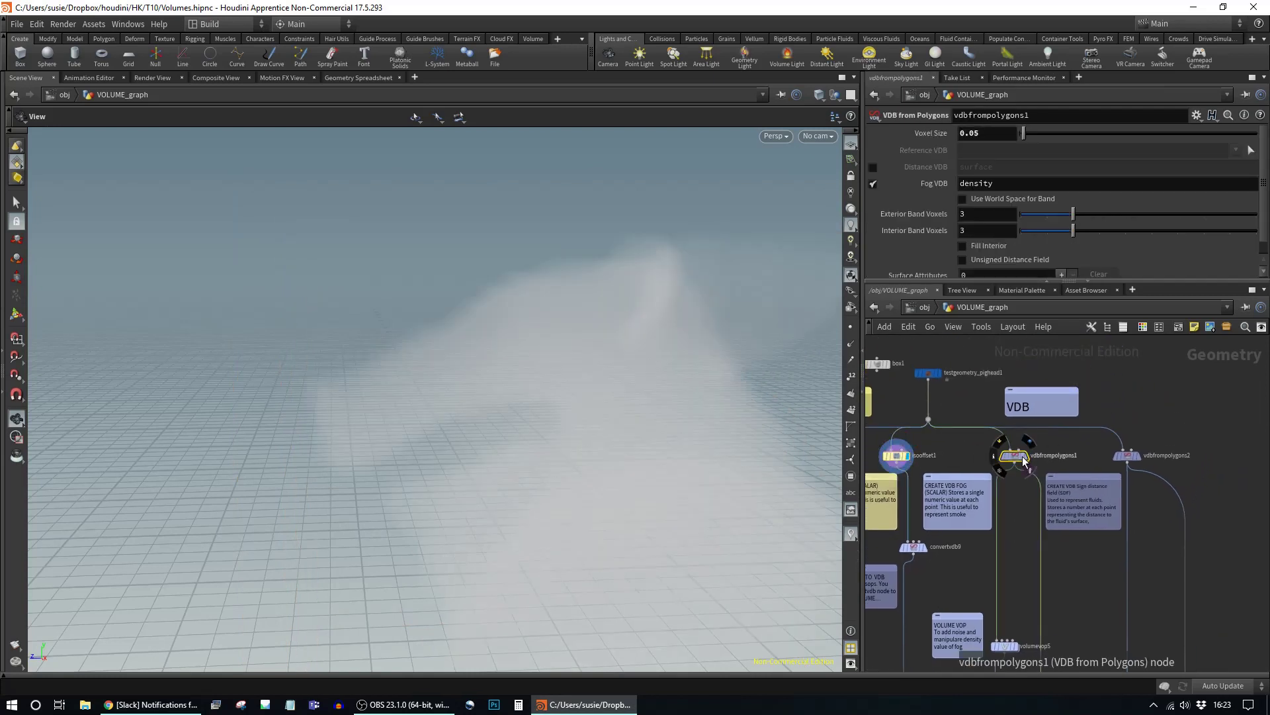
click(1022, 455)
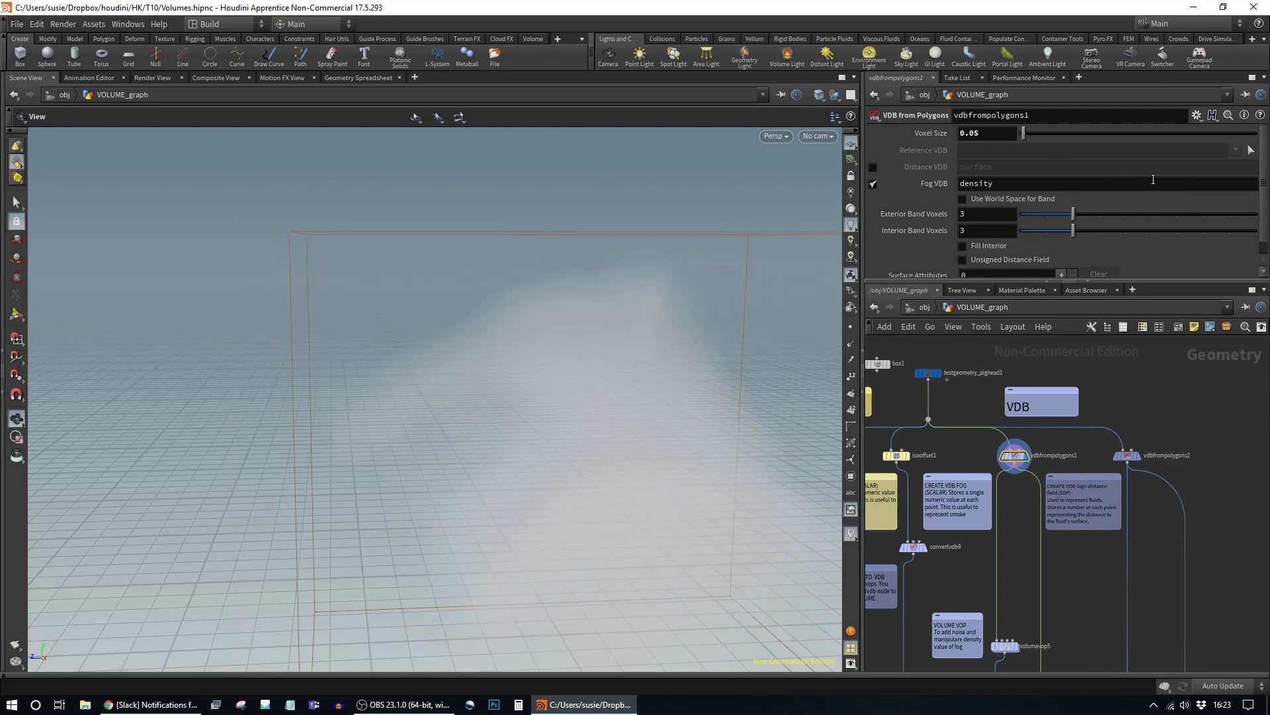
Step: Try a voxel size of 0.01 on vdbfrompolygons1 and set it back to 0.05
key(BackSpace)
drag(1025, 136, 1025, 135)
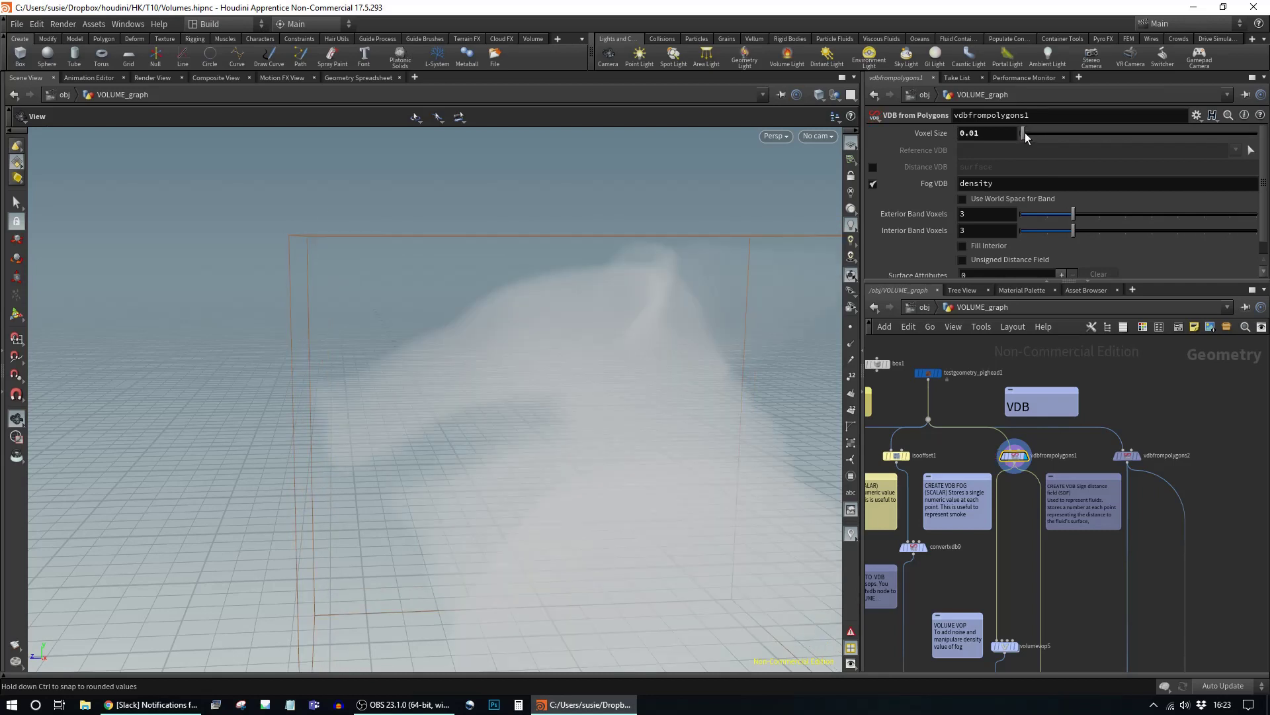
click(996, 132)
key(BackSpace)
text(5)
key(Return)
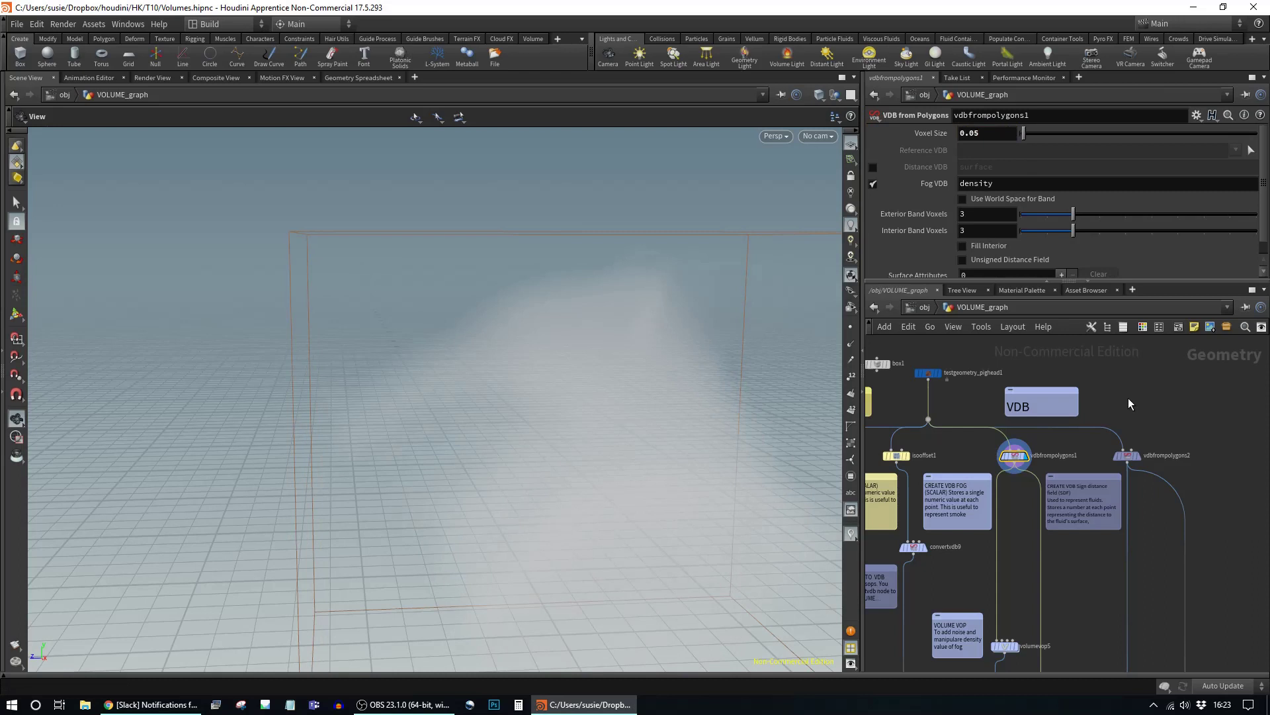
Step: Switch the vdbfrompolygons1 output from Fog VDB to Distance VDB and back to compare the two
scroll(926, 204, down, 1)
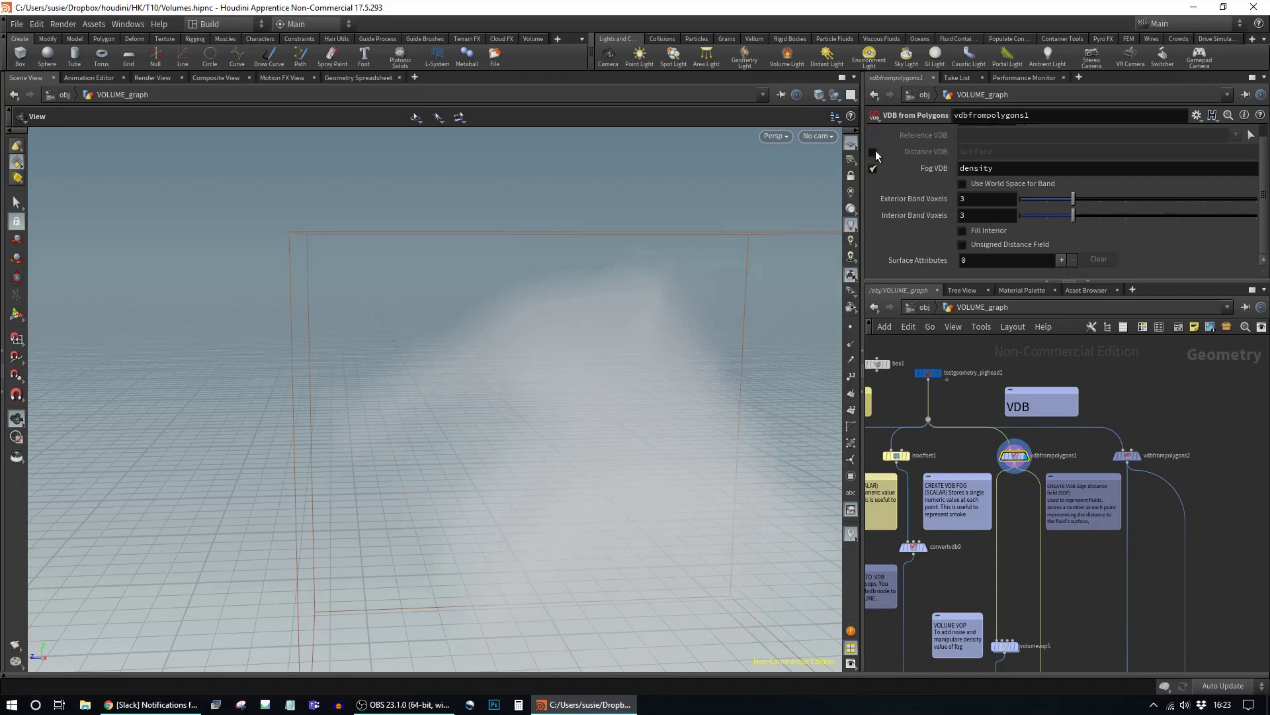
scroll(906, 204, up, 1)
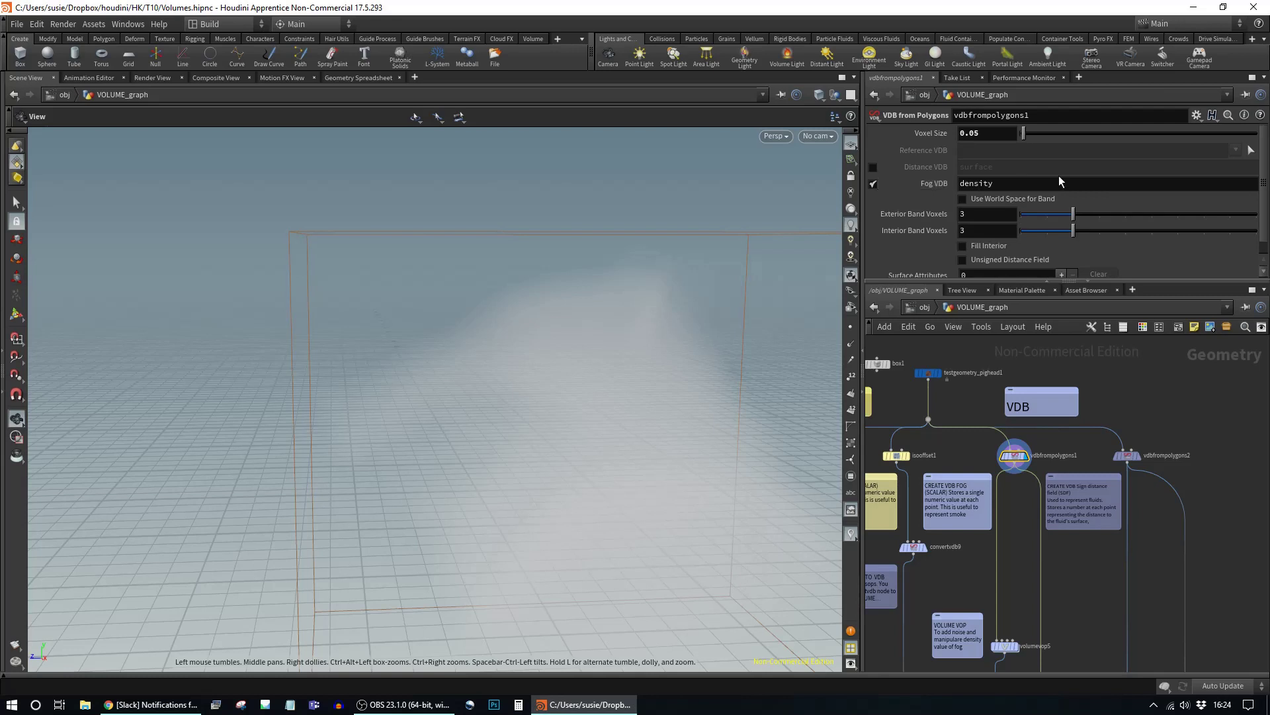
click(873, 167)
click(873, 184)
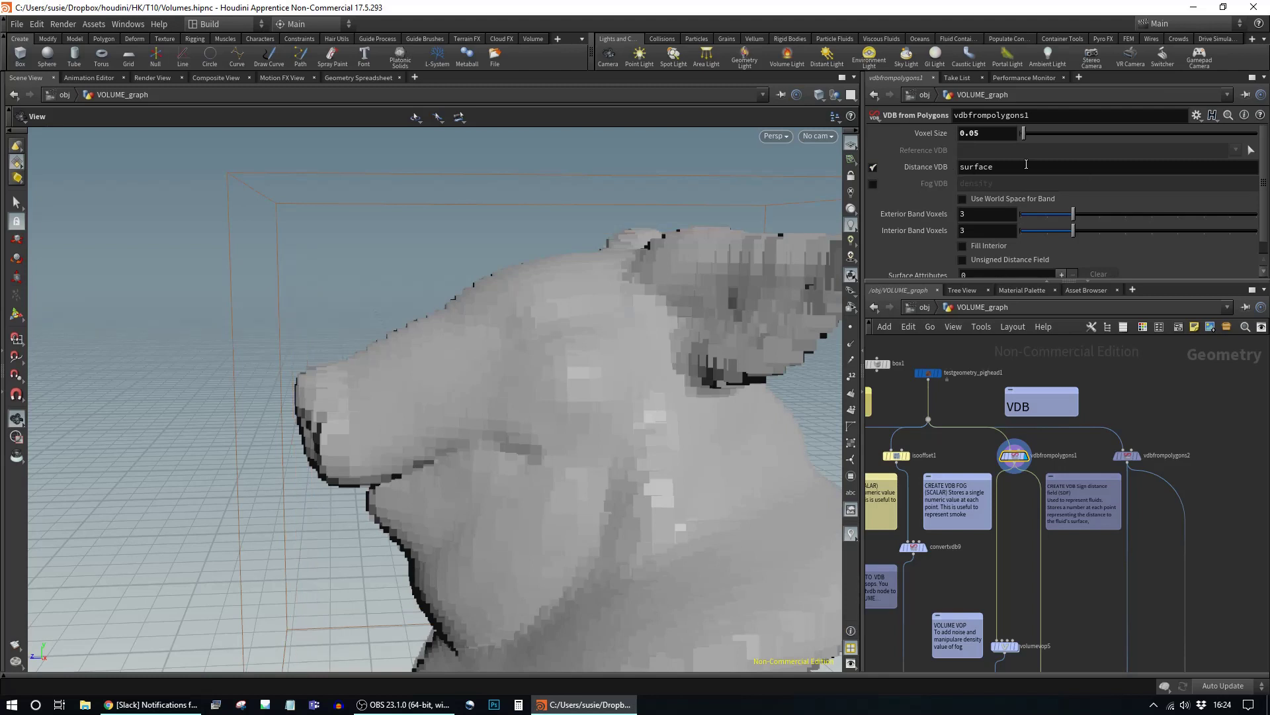
click(874, 166)
click(873, 184)
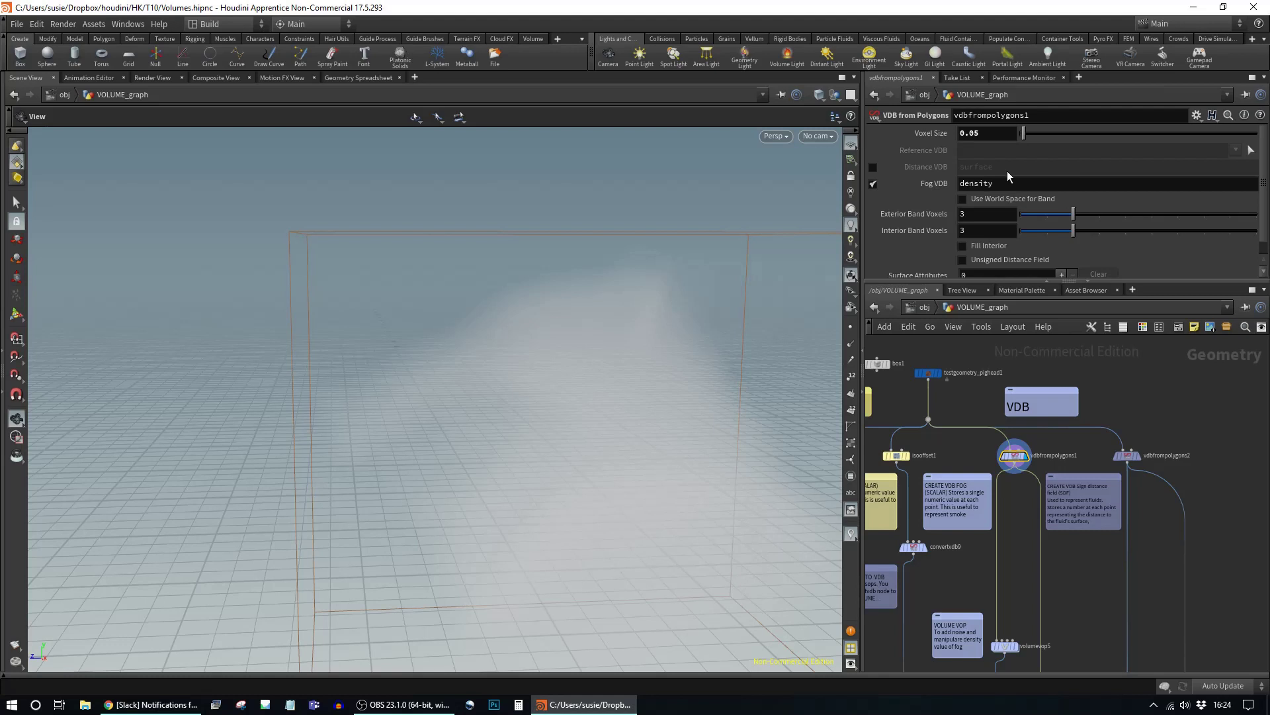
Step: Enable the Distance VDB output named surface on vdbfrompolygons1 and disable its Fog VDB output
scroll(1168, 240, down, 1)
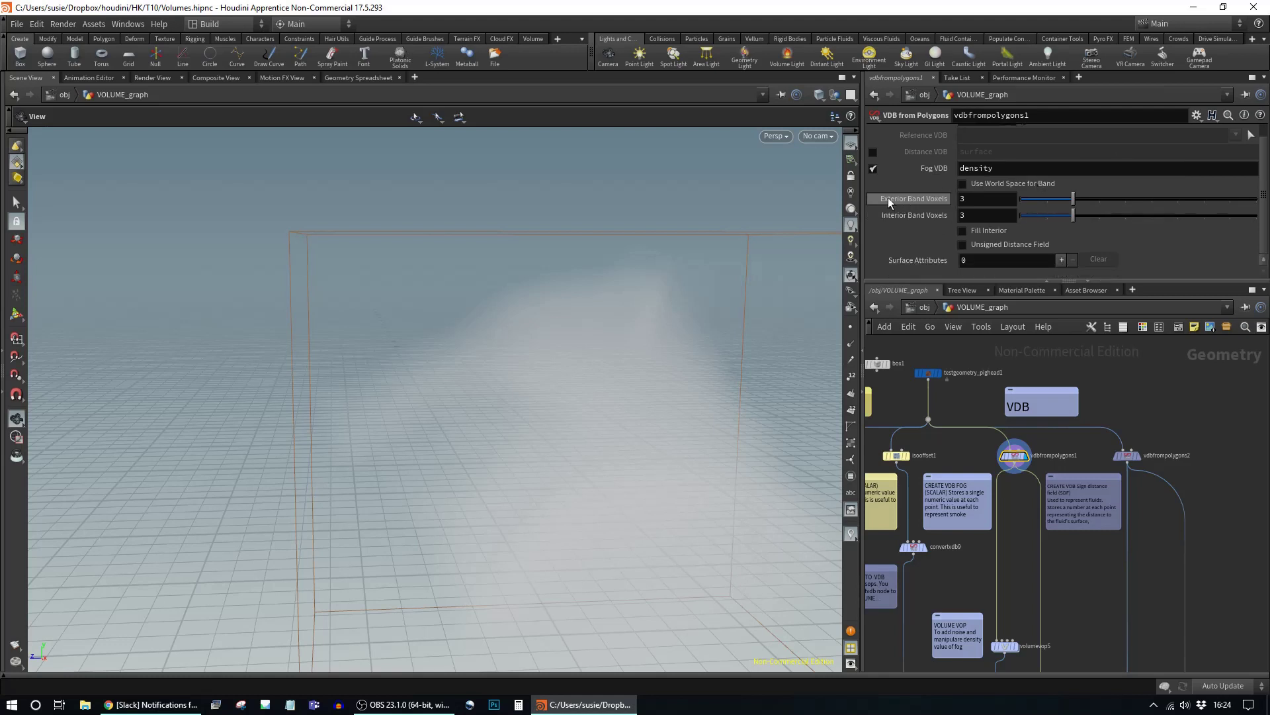
alt+drag(697, 320, 775, 312)
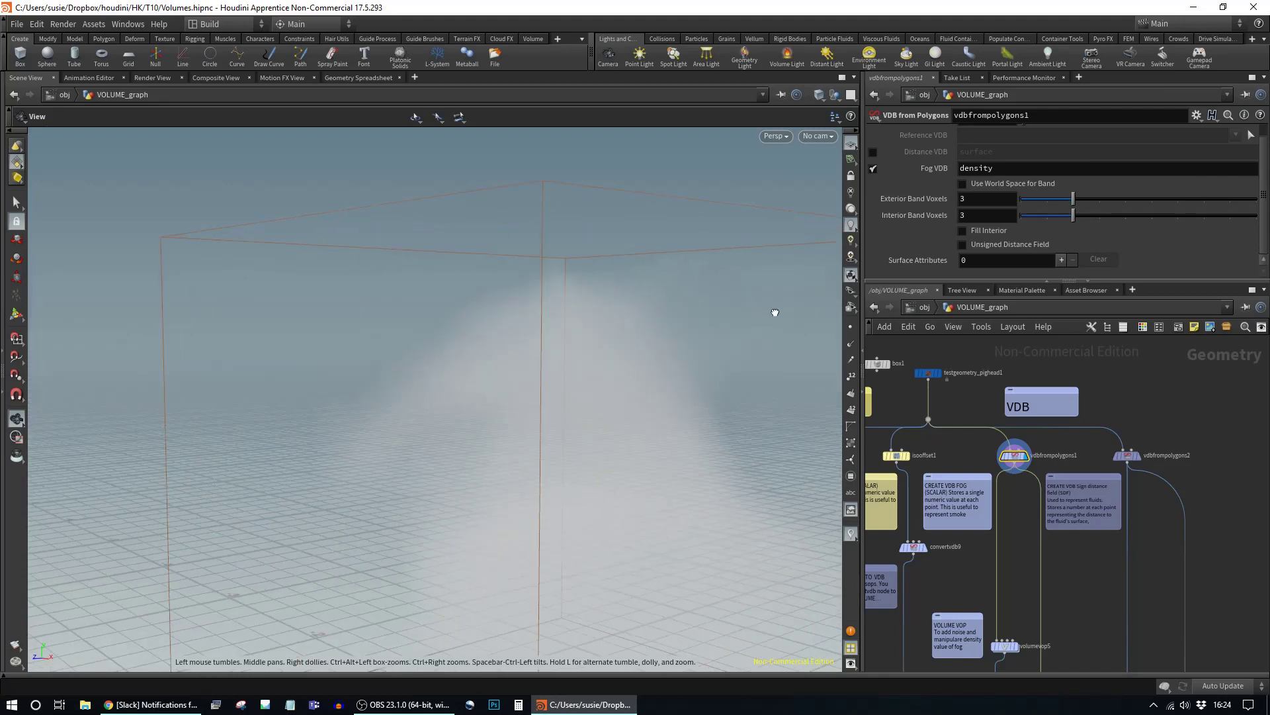
click(872, 152)
click(873, 168)
alt+drag(723, 374, 624, 430)
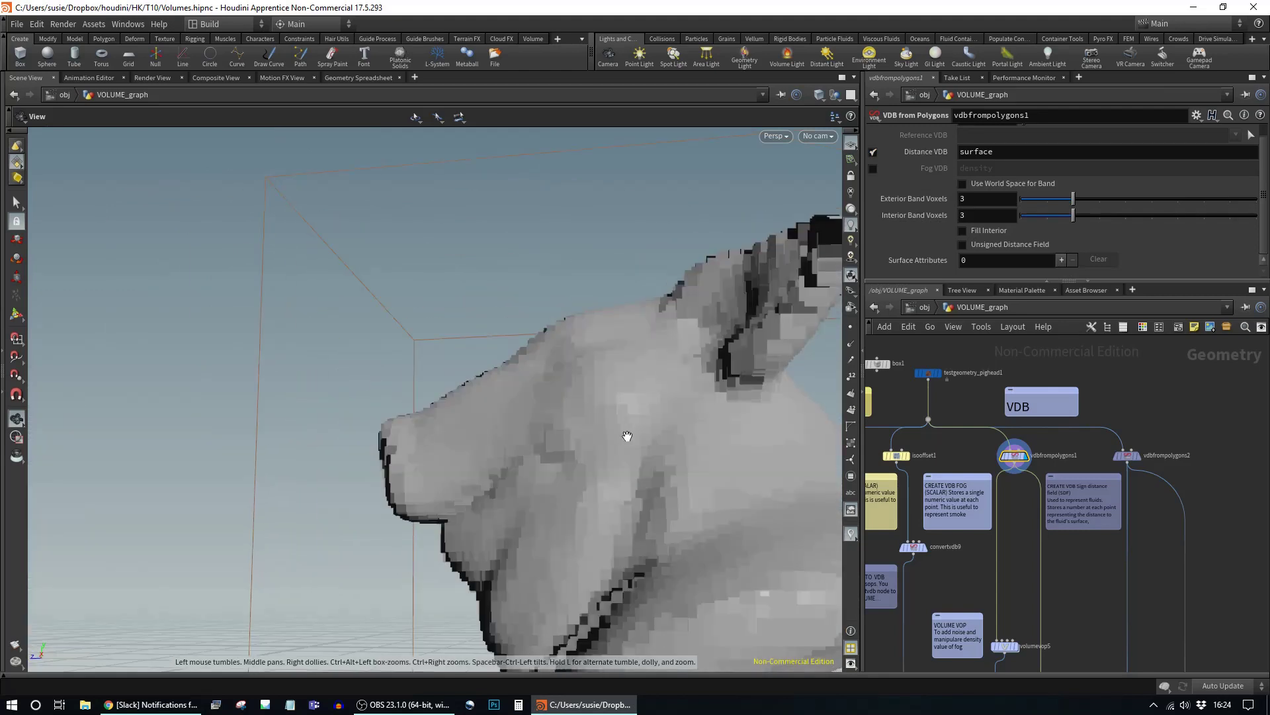
Step: Examine the voxel blocks of the pig head's distance VDB surface up close and from different angles
scroll(624, 431, up, 5)
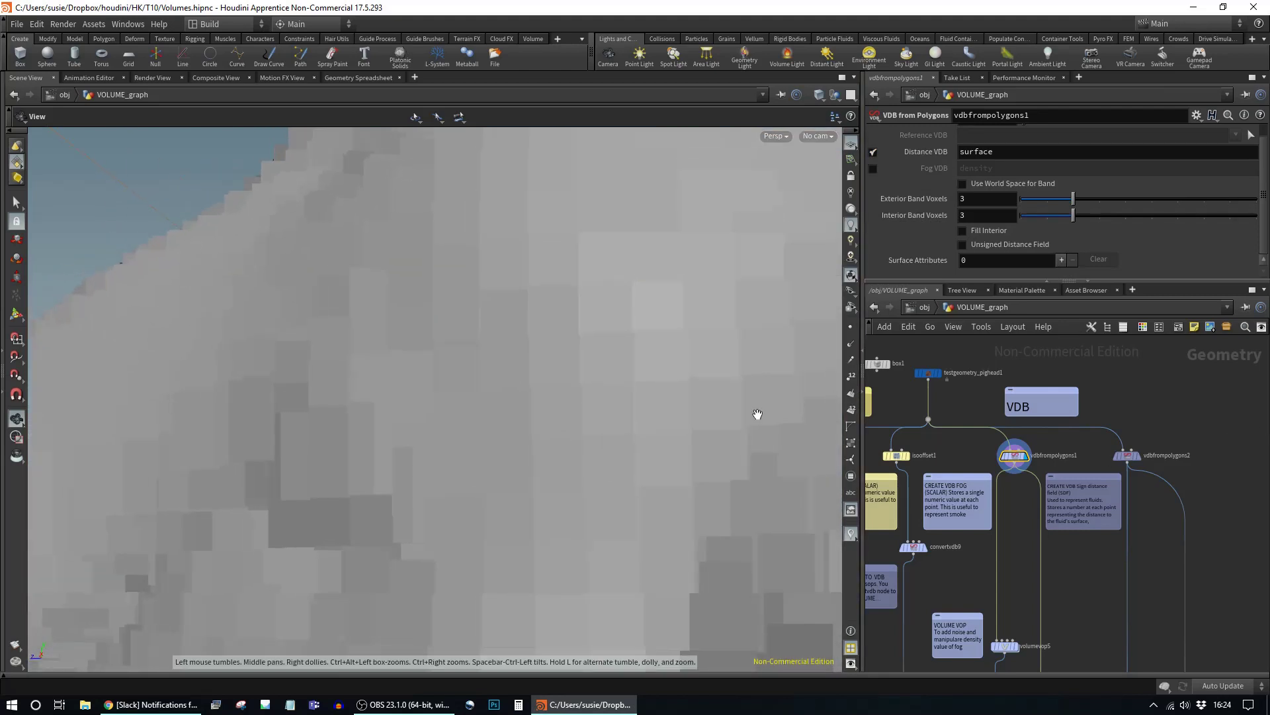
scroll(363, 463, up, 3)
scroll(559, 436, up, 3)
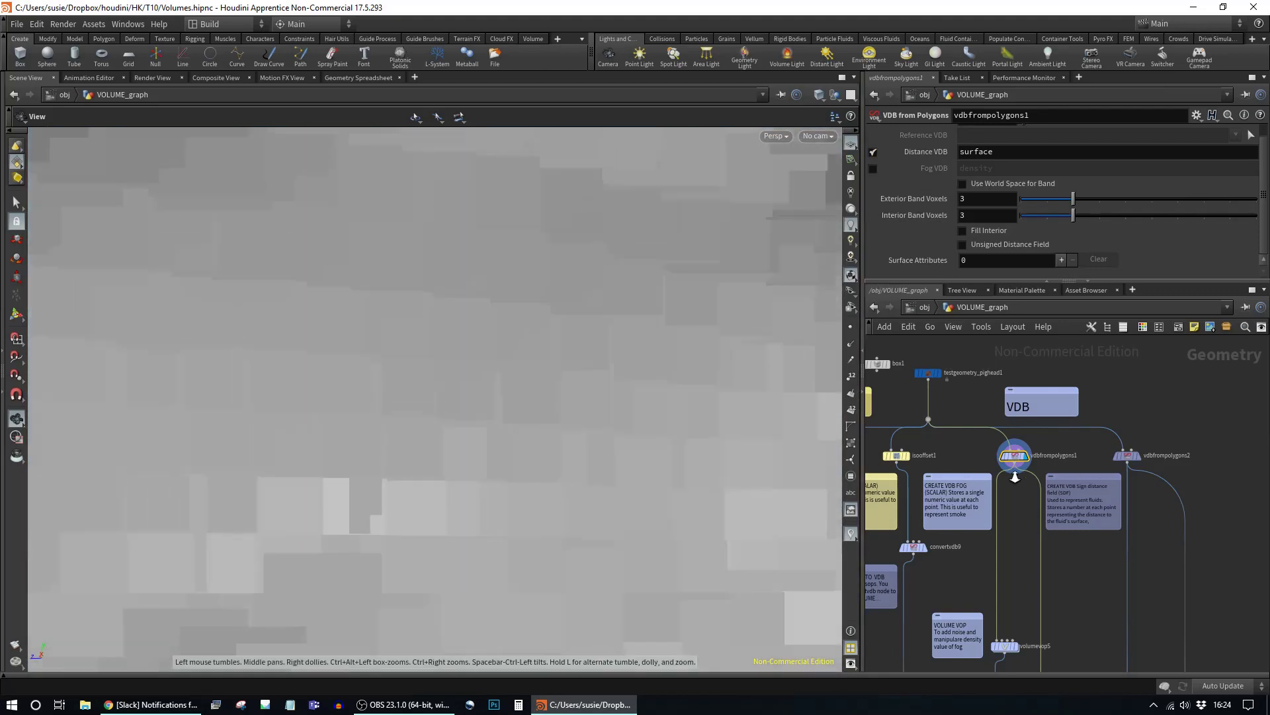
drag(1129, 216, 1084, 205)
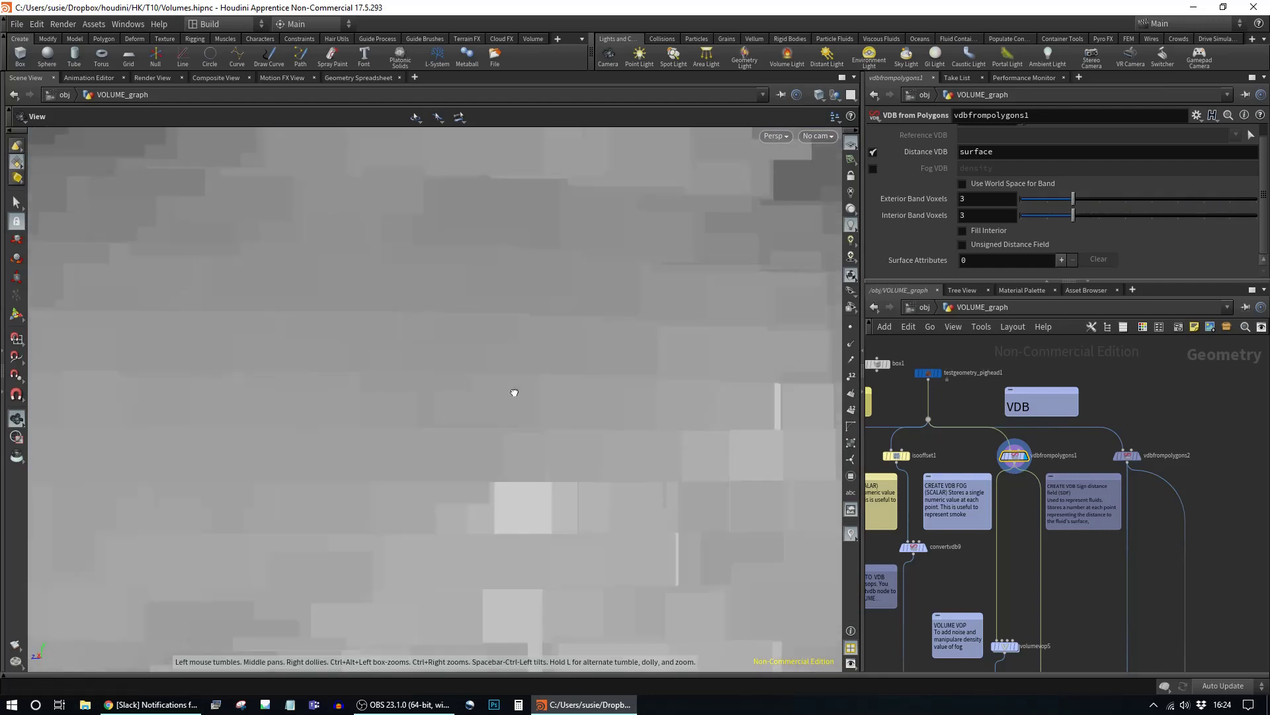
scroll(515, 393, down, 6)
drag(530, 409, 357, 390)
right_drag(357, 391, 397, 391)
drag(397, 391, 522, 368)
right_drag(521, 369, 595, 376)
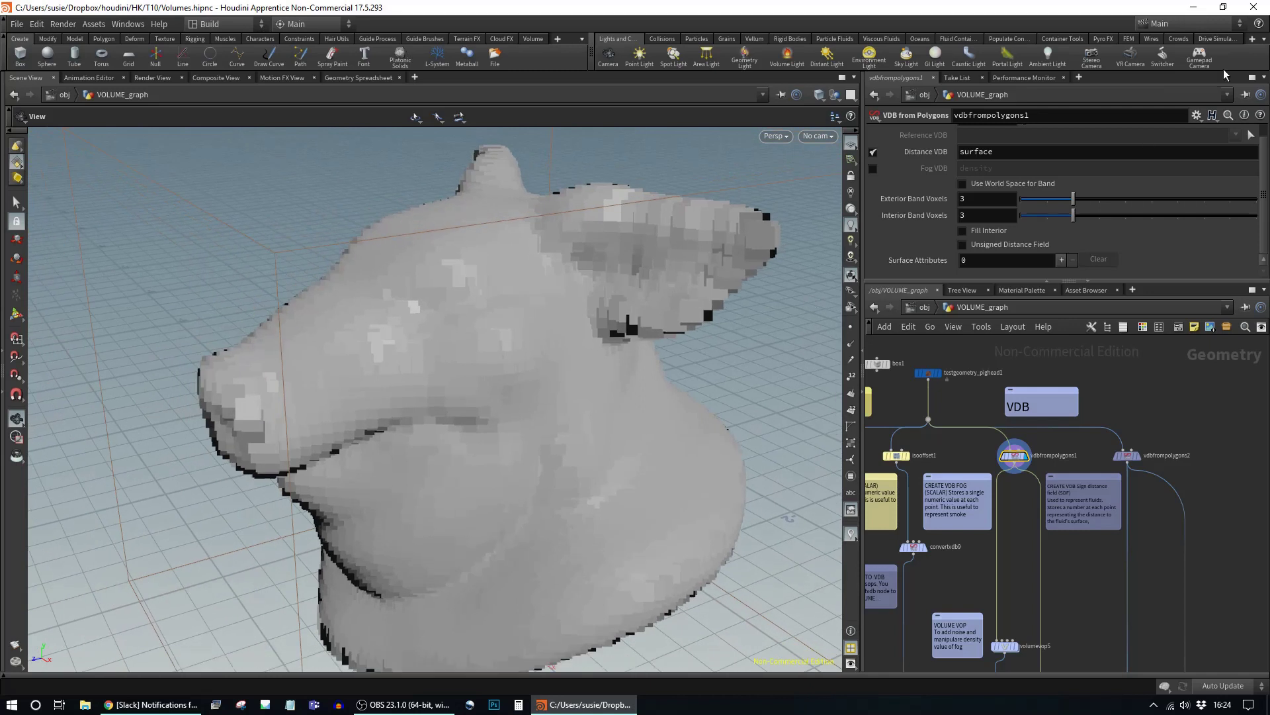
Step: Rename the Distance VDB of the vdbfrompolygons2 node to surface
click(1125, 456)
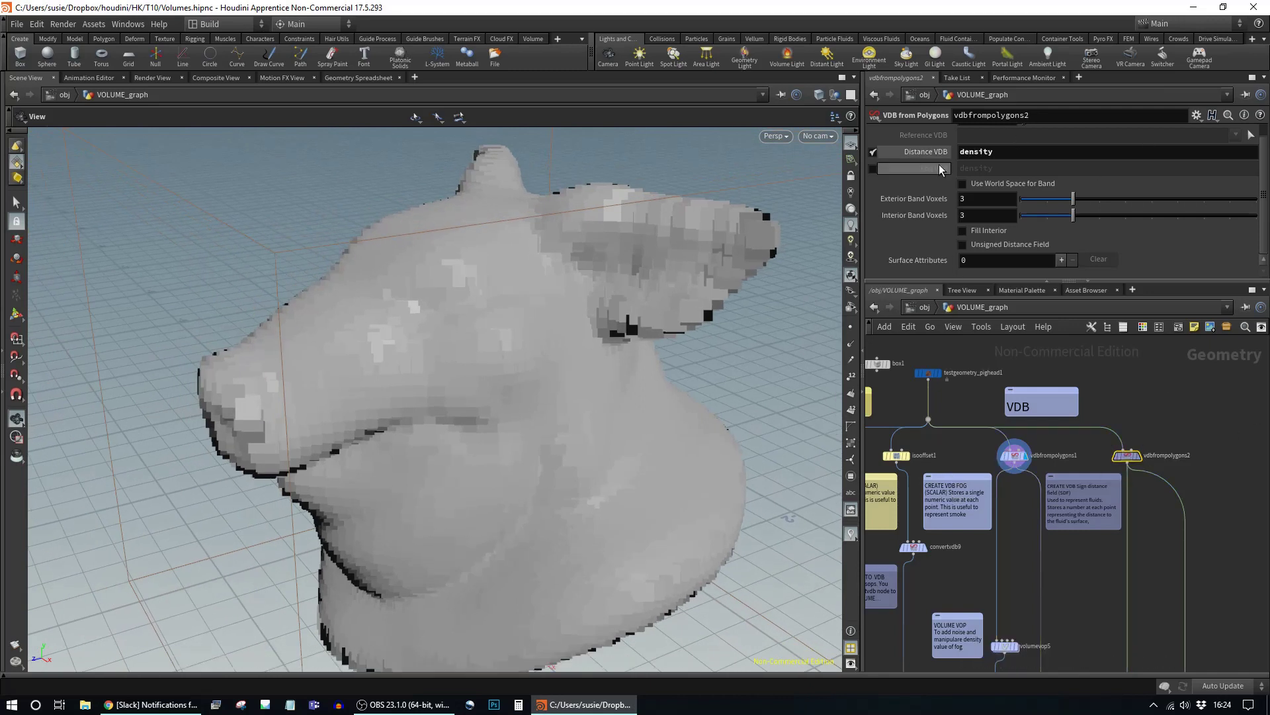
middle_drag(1178, 558, 1117, 515)
scroll(1117, 514, up, 2)
middle_drag(1132, 351, 1187, 659)
drag(1029, 150, 793, 167)
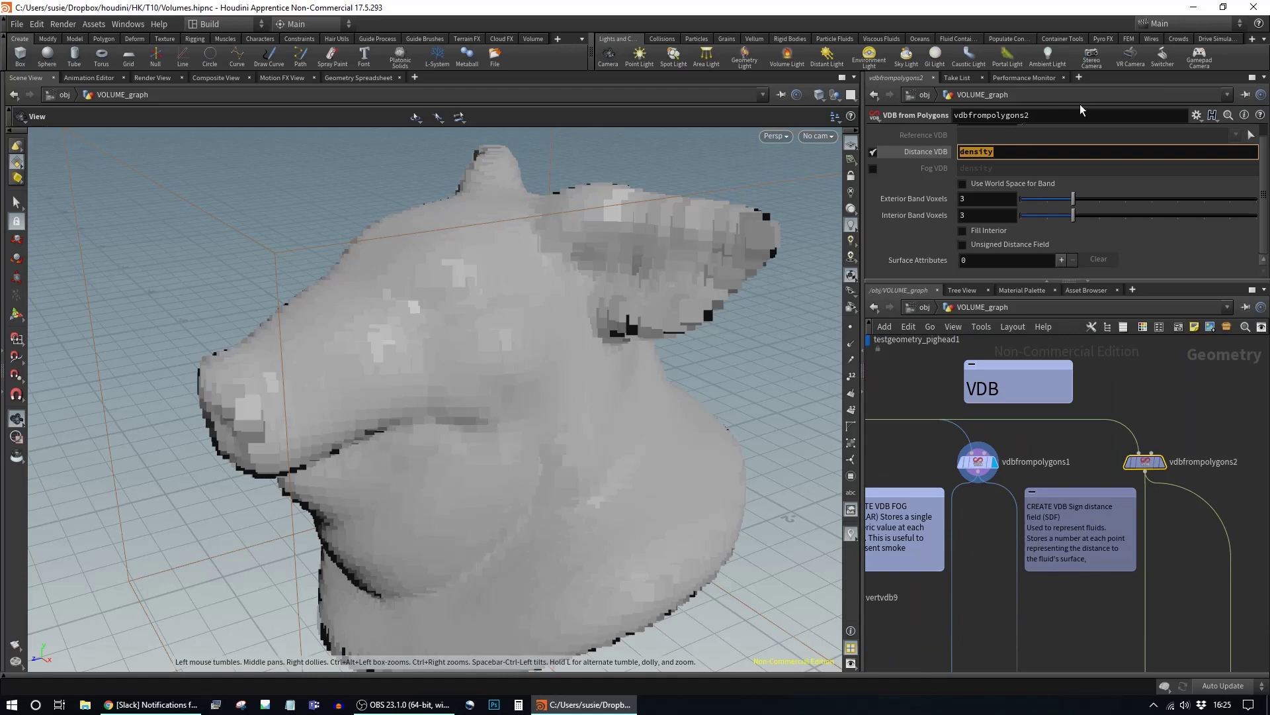
text(surface)
key(Return)
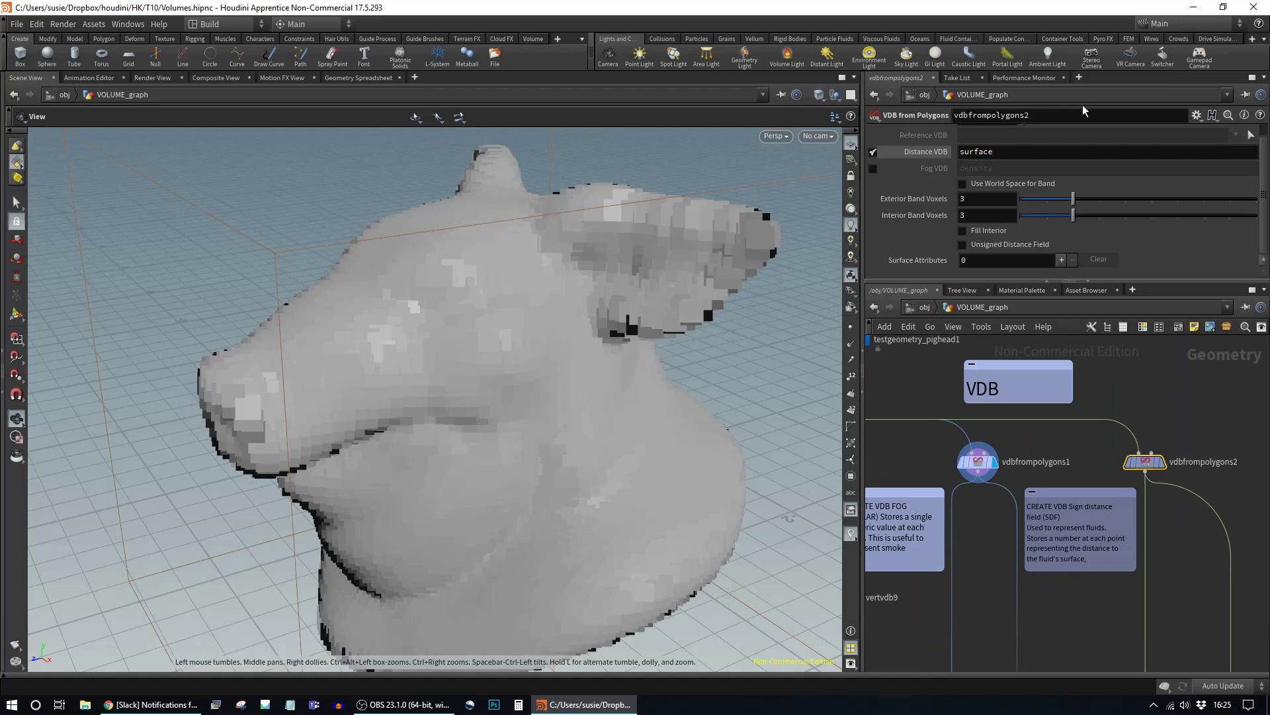
Step: Look over the volume and VDB branches of the network, from their source nodes down to the polygon and point conversions
mouse_move(1145, 463)
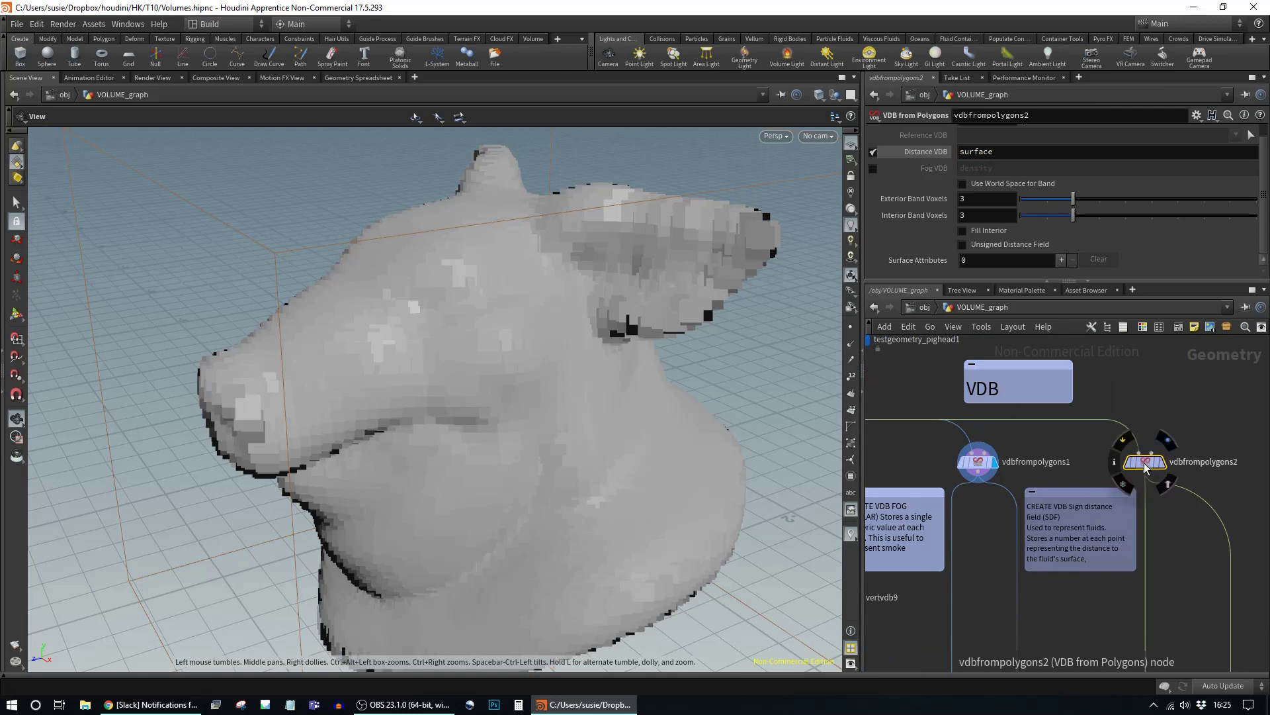
scroll(1150, 467, down, 3)
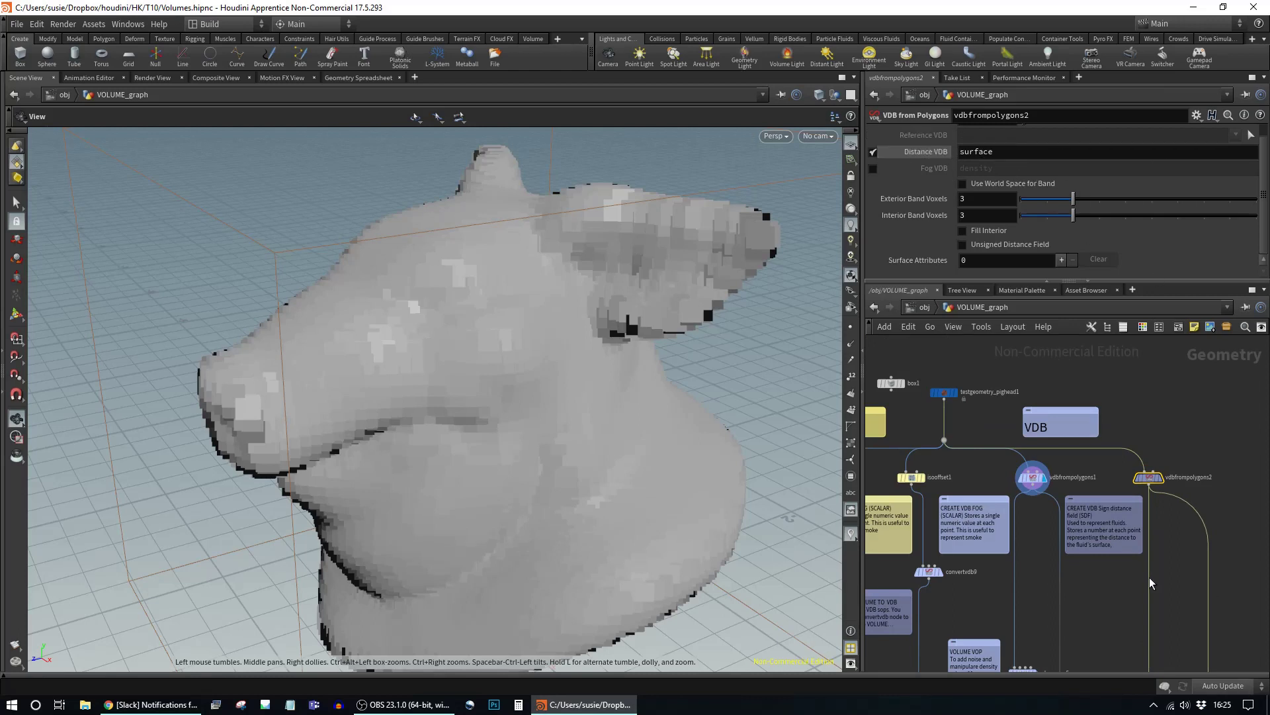
scroll(1204, 562, down, 3)
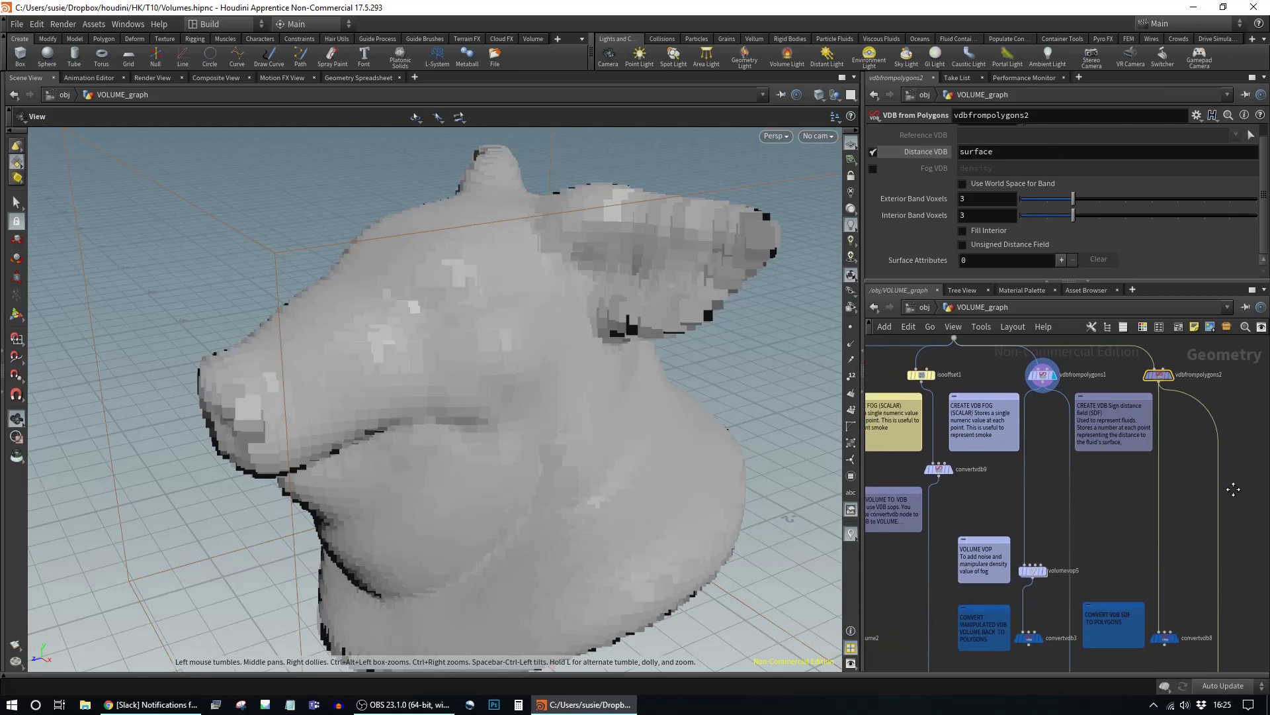
scroll(1171, 419, up, 1)
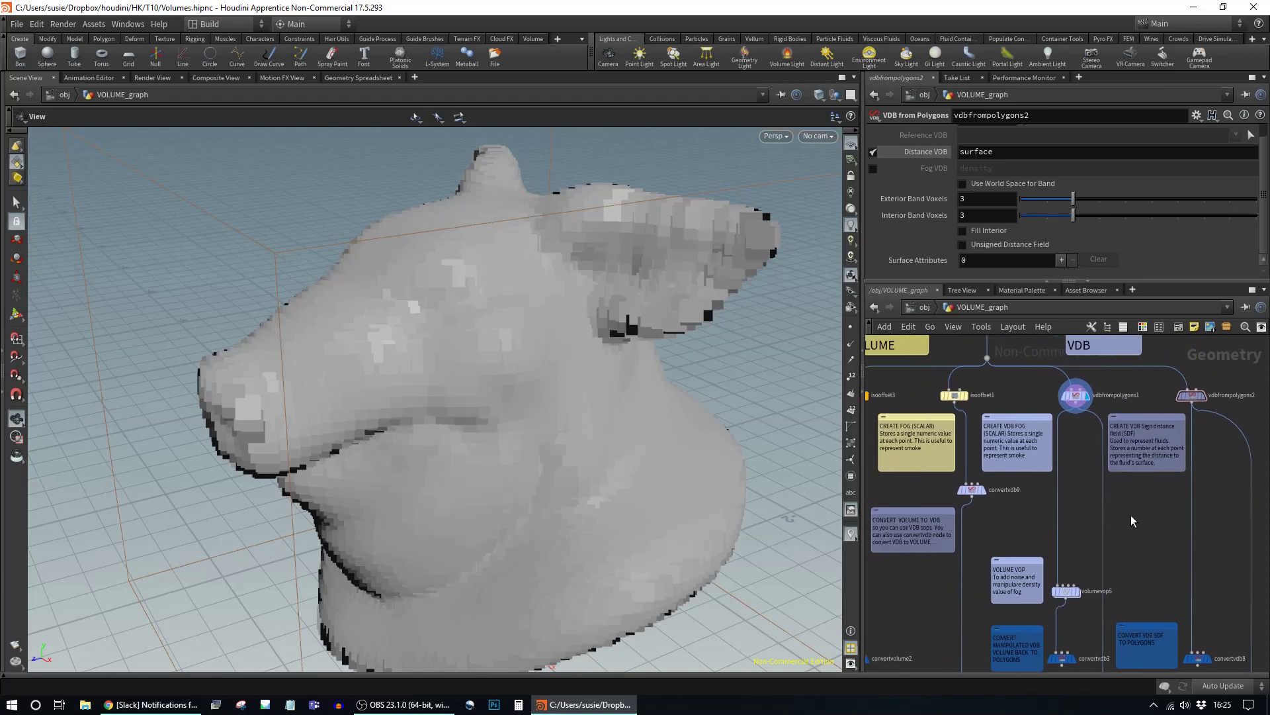
scroll(1058, 512, down, 3)
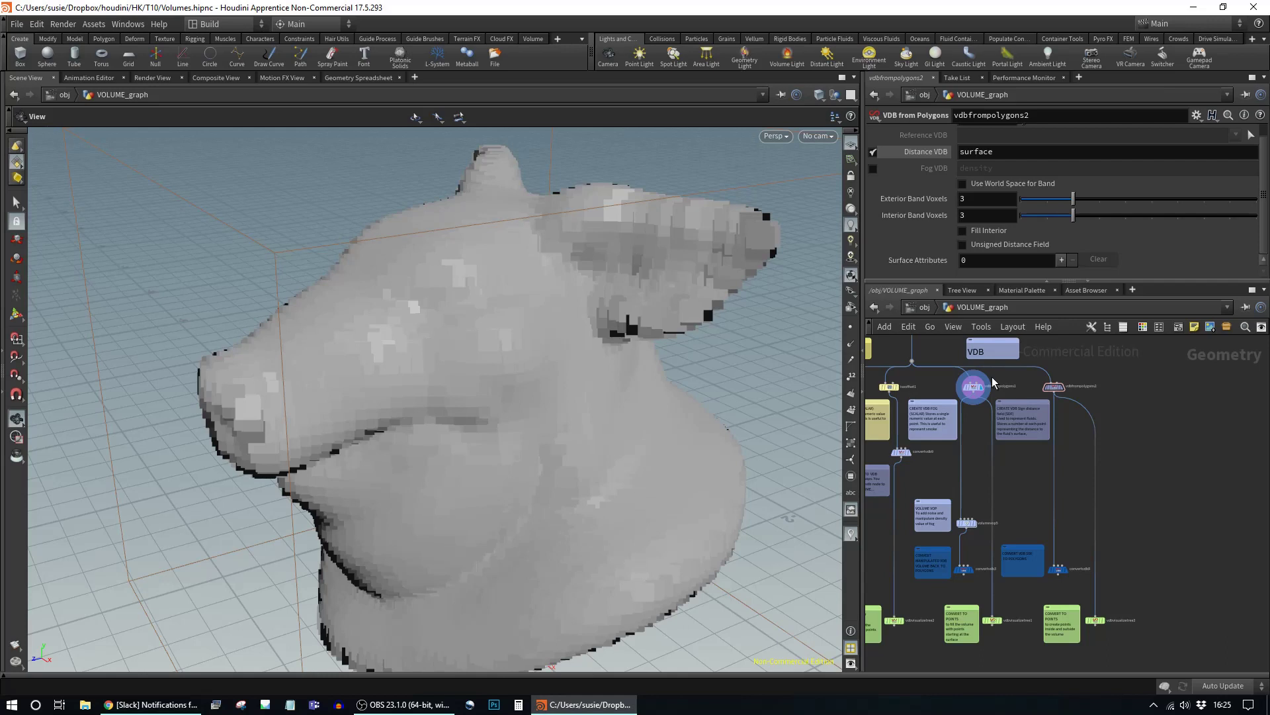
middle_drag(993, 383, 1107, 472)
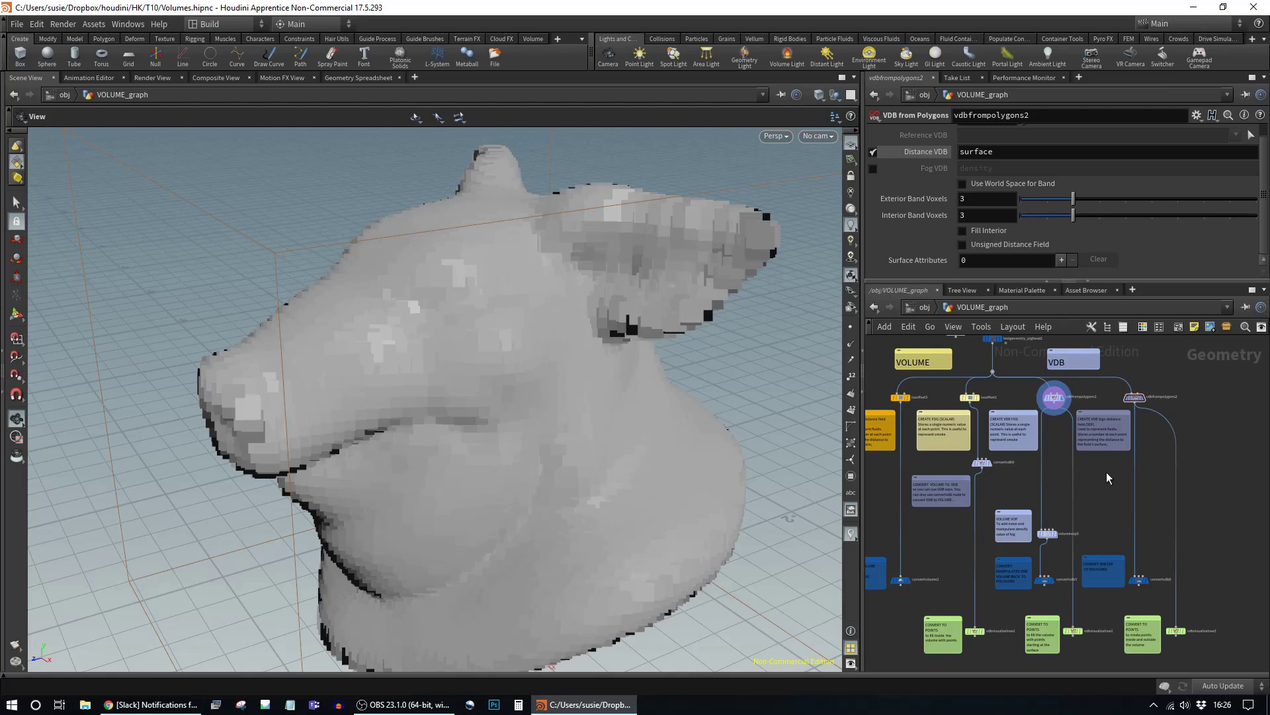
middle_drag(1107, 514, 1077, 500)
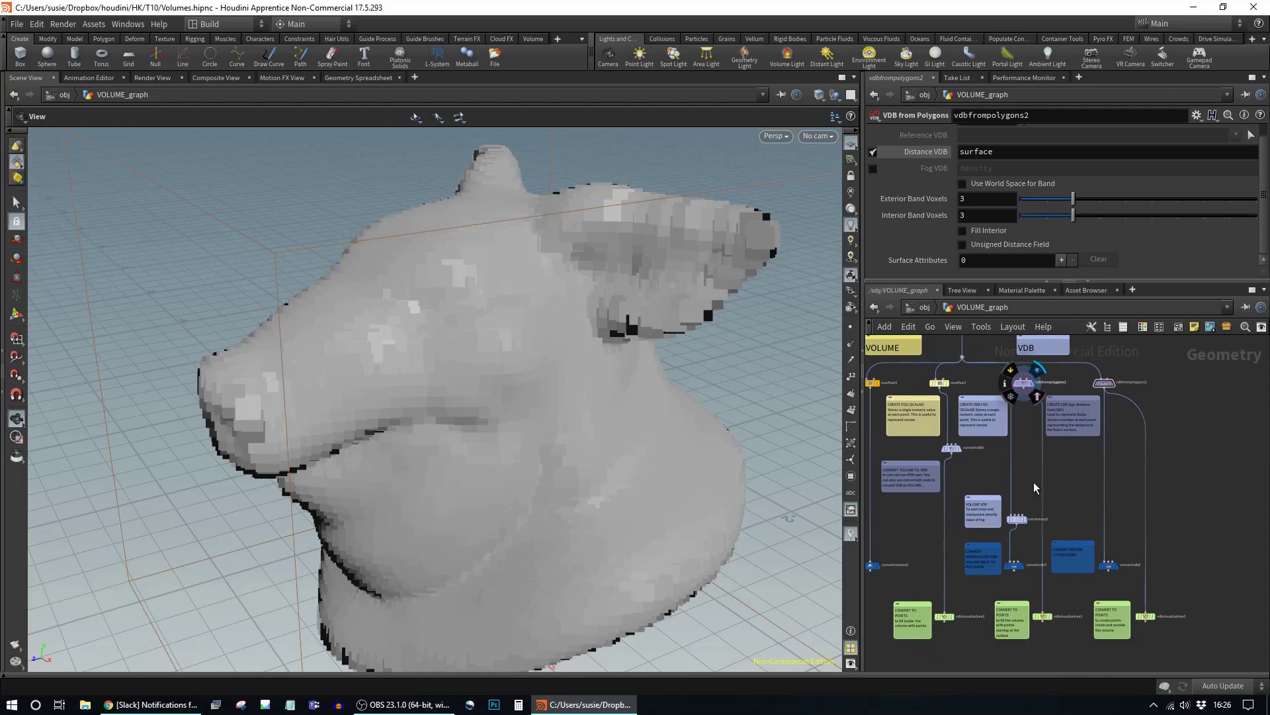
scroll(1017, 579, up, 2)
middle_drag(1099, 458, 1072, 485)
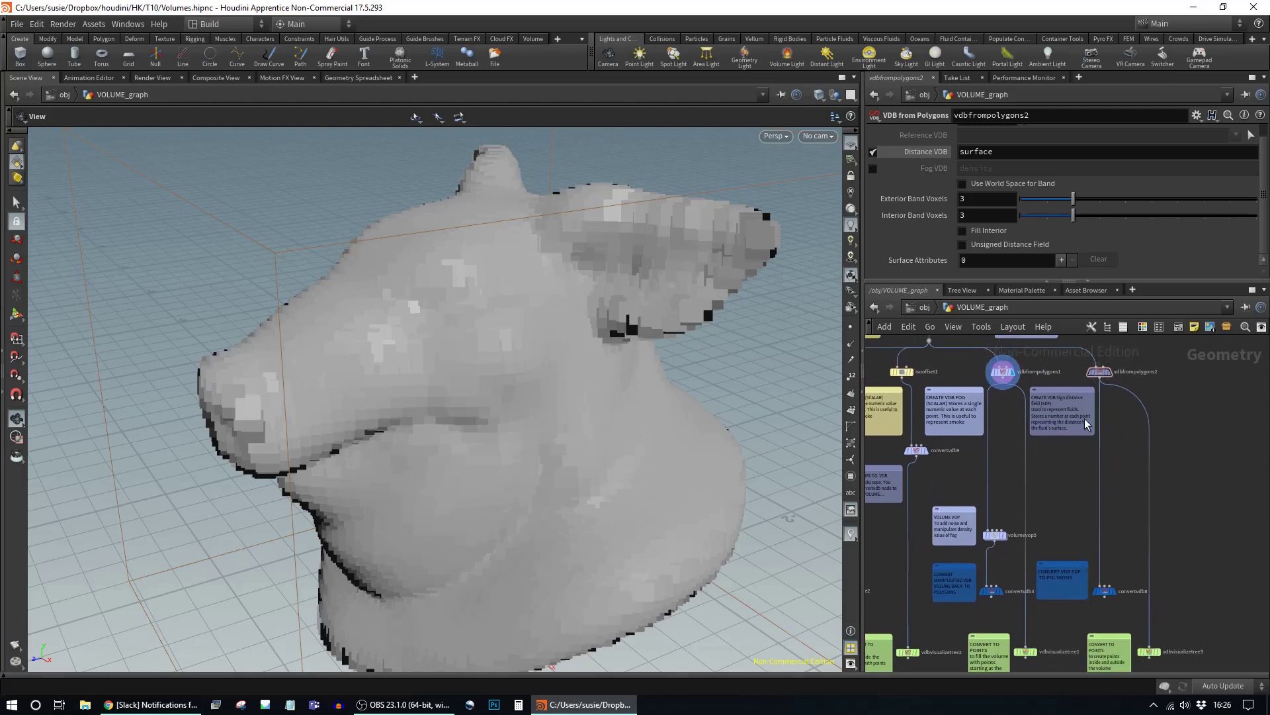
Step: Display the vdbfrompolygons2 distance VDB and its convertvdb8 polygon conversion in turn, and inspect the resulting mesh
click(1113, 372)
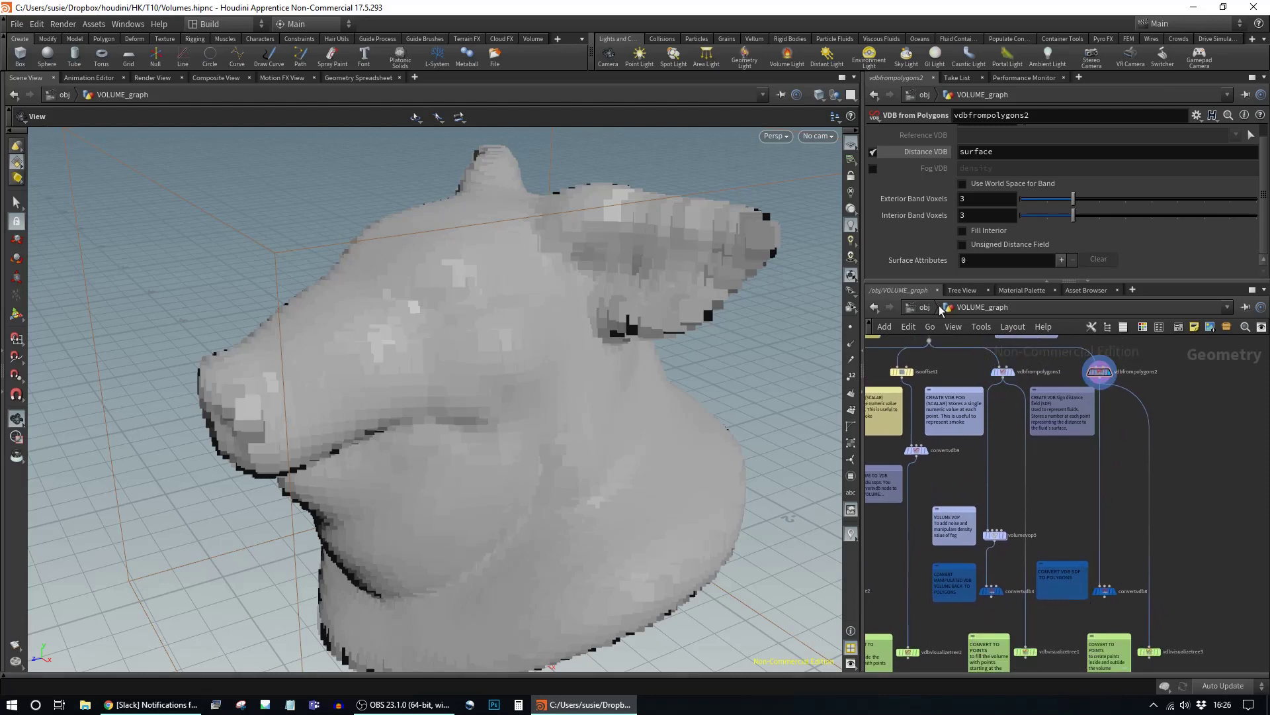
click(1112, 592)
click(1105, 592)
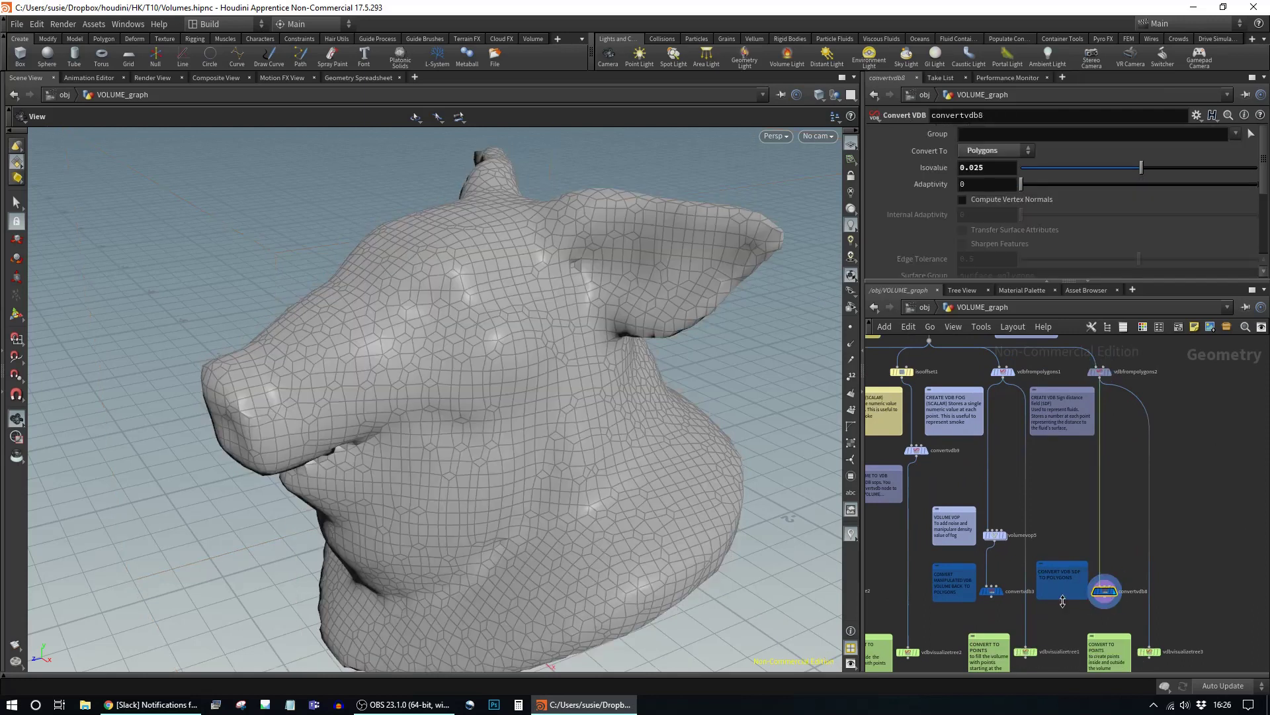
mouse_move(1112, 592)
drag(724, 378, 788, 375)
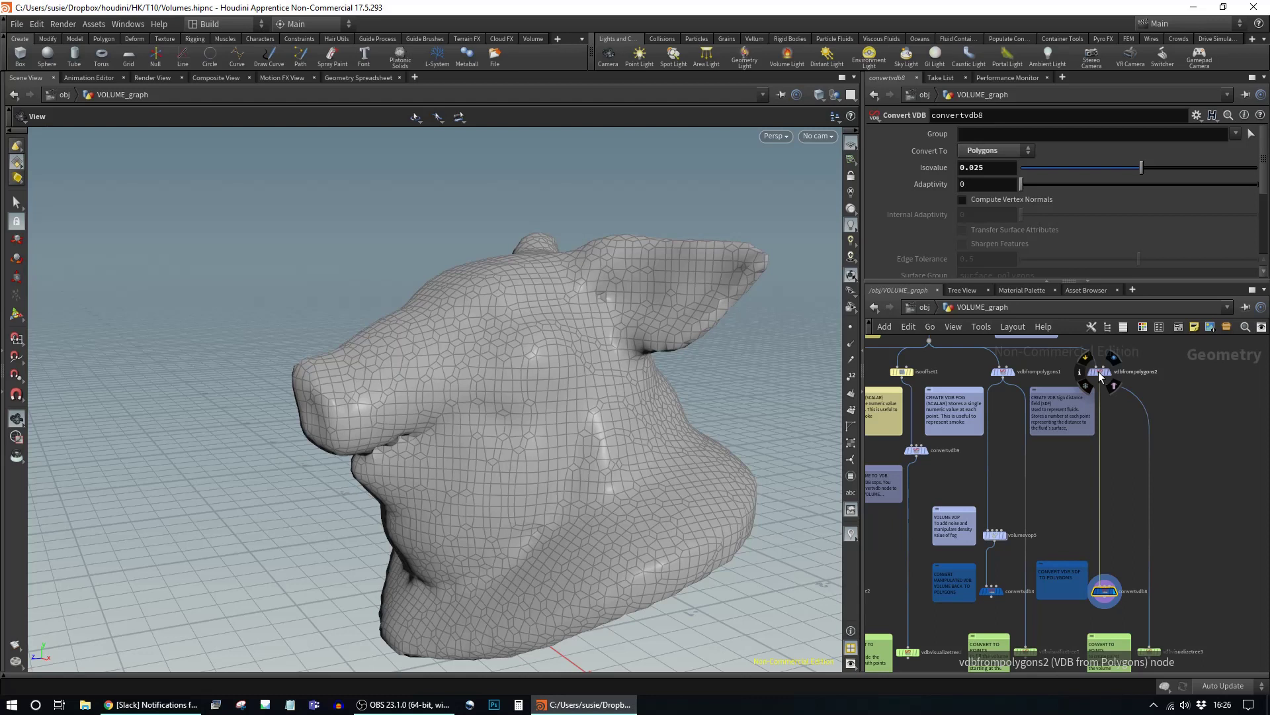
Step: Set the voxel size of vdbfrompolygons2 to 0.02 and inspect the refined pig head mesh
click(1099, 371)
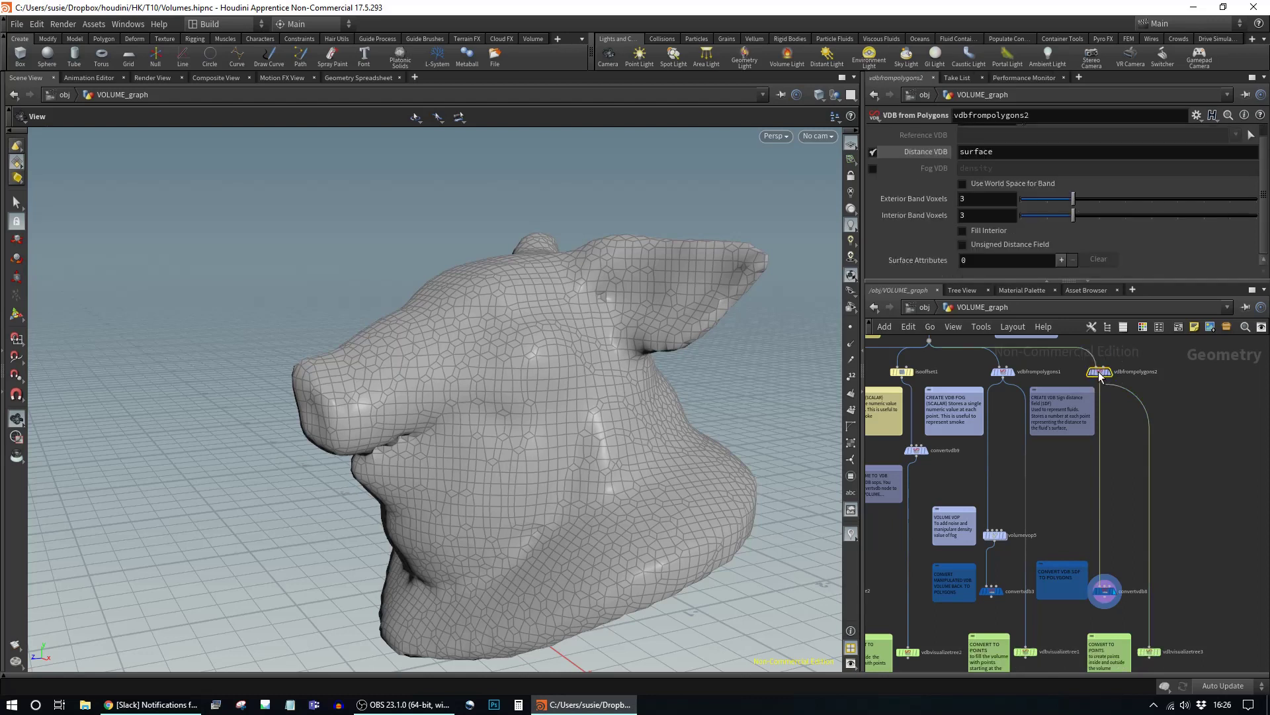
scroll(1098, 172, up, 1)
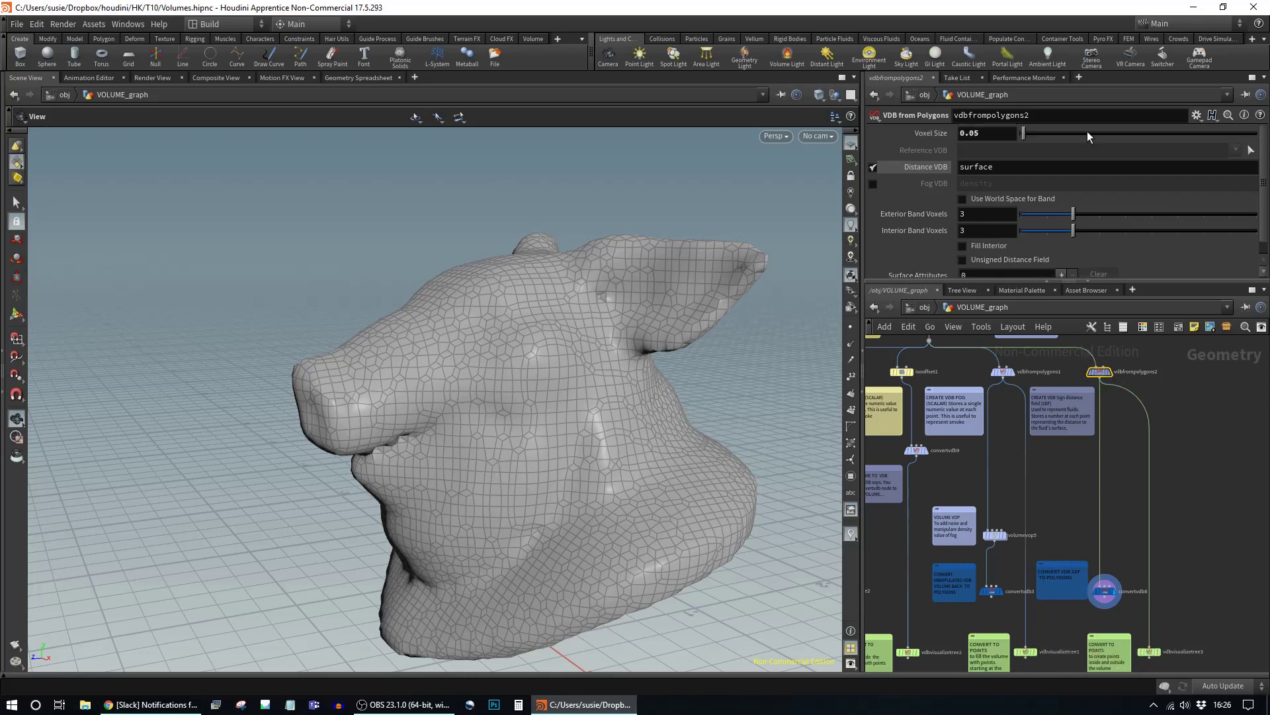
click(979, 132)
text(2)
key(Return)
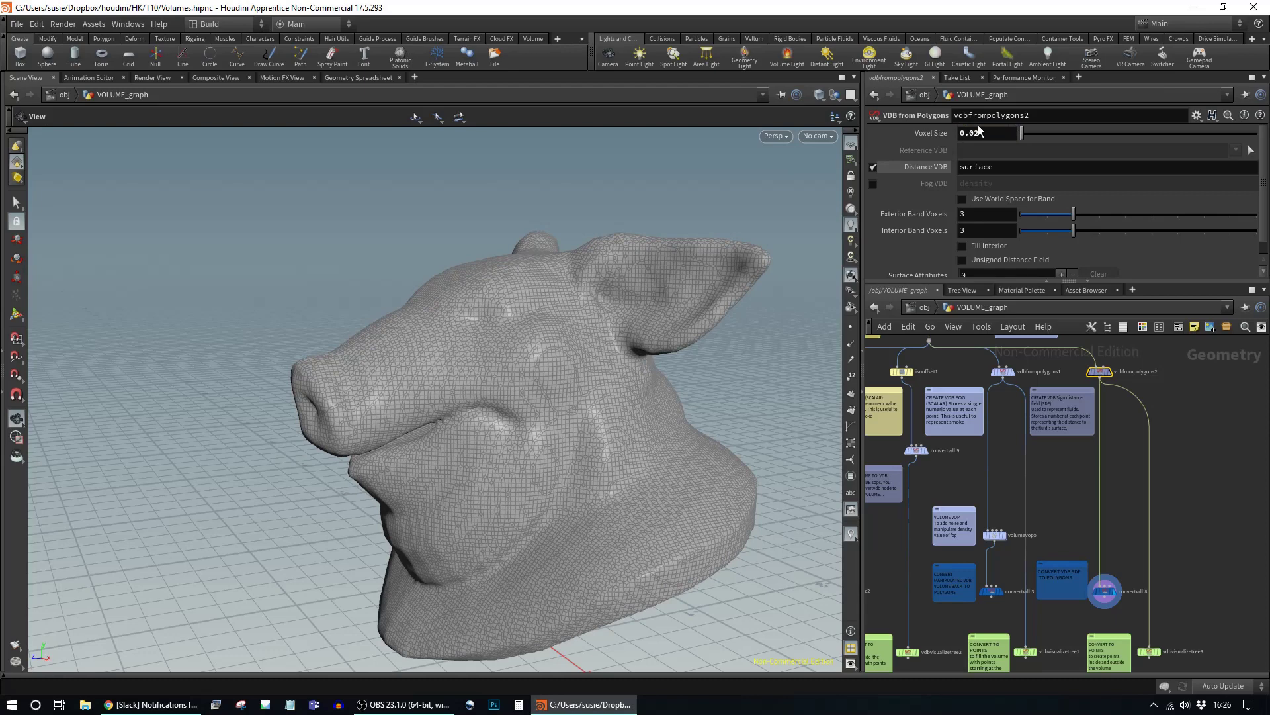
mouse_move(726, 346)
mouse_down()
mouse_move(723, 363)
mouse_move(482, 363)
mouse_move(754, 338)
mouse_move(737, 363)
mouse_move(751, 320)
mouse_move(732, 335)
mouse_up()
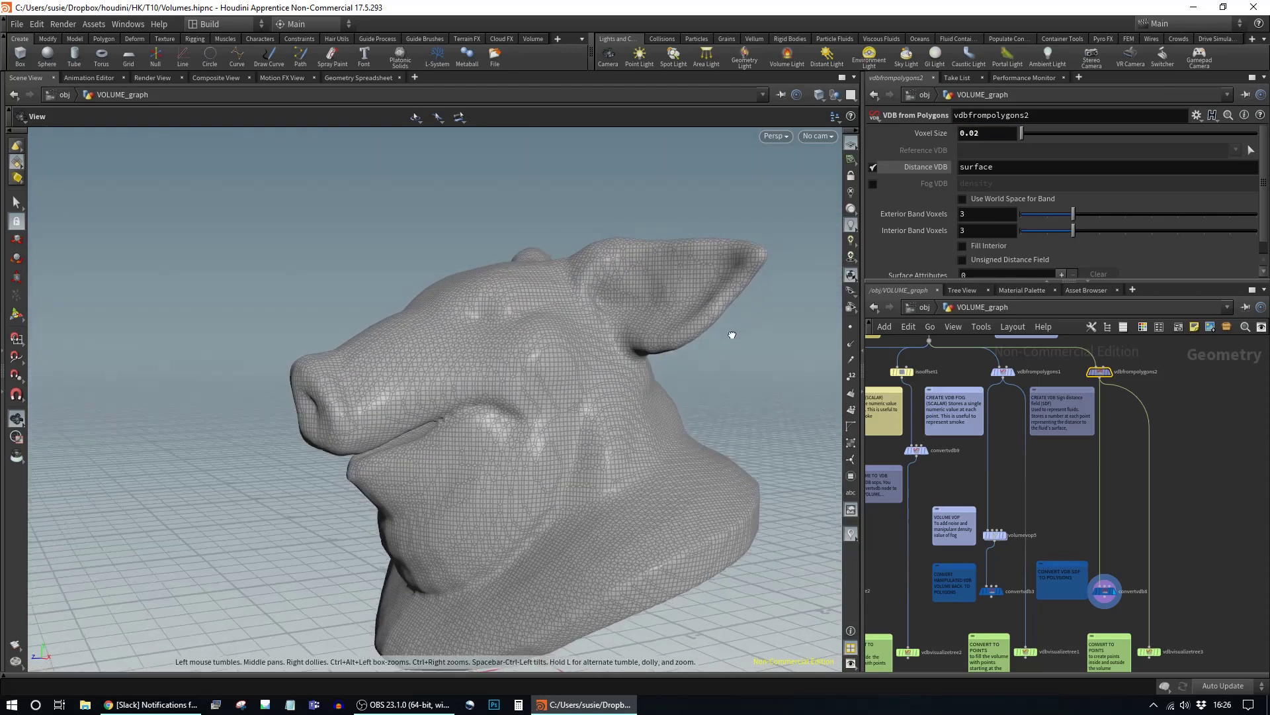
Step: Look over the VDB branches of the network, from the VDB from Polygons nodes down to the polygon and point conversions
middle_drag(1130, 487, 1177, 511)
scroll(1113, 478, down, 3)
middle_drag(1113, 477, 1077, 477)
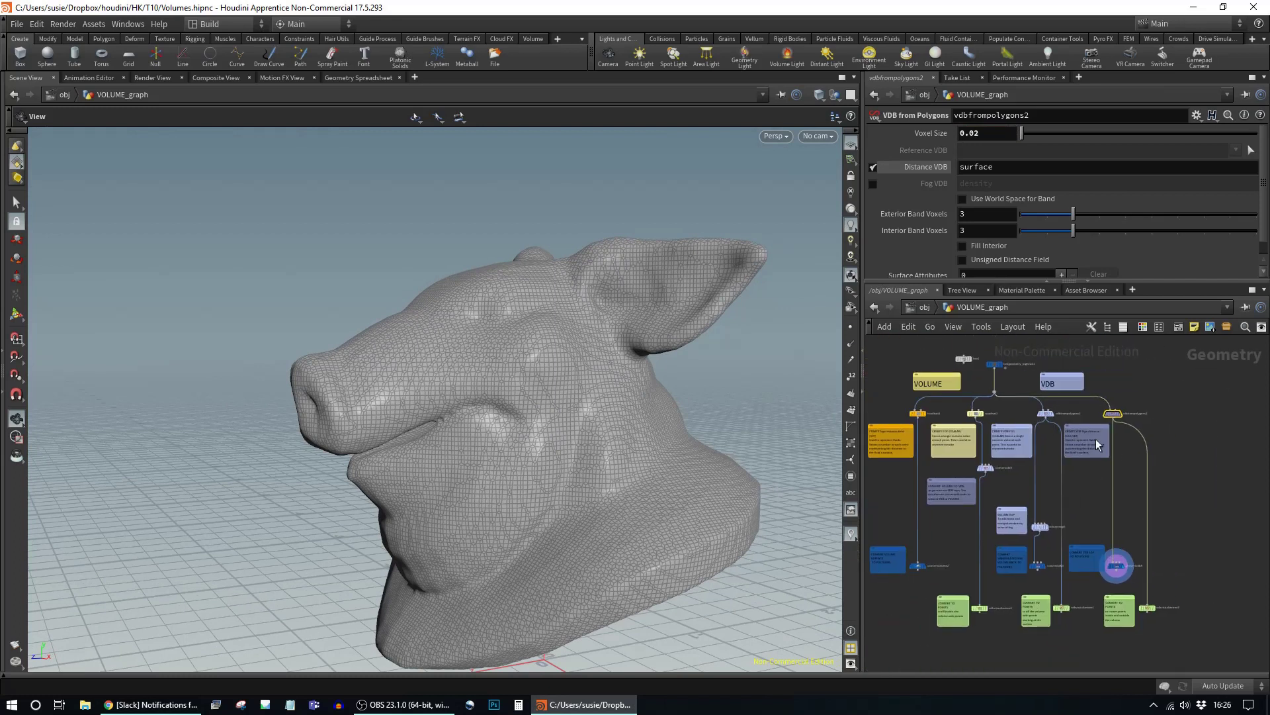
mouse_move(1123, 428)
scroll(1134, 546, up, 3)
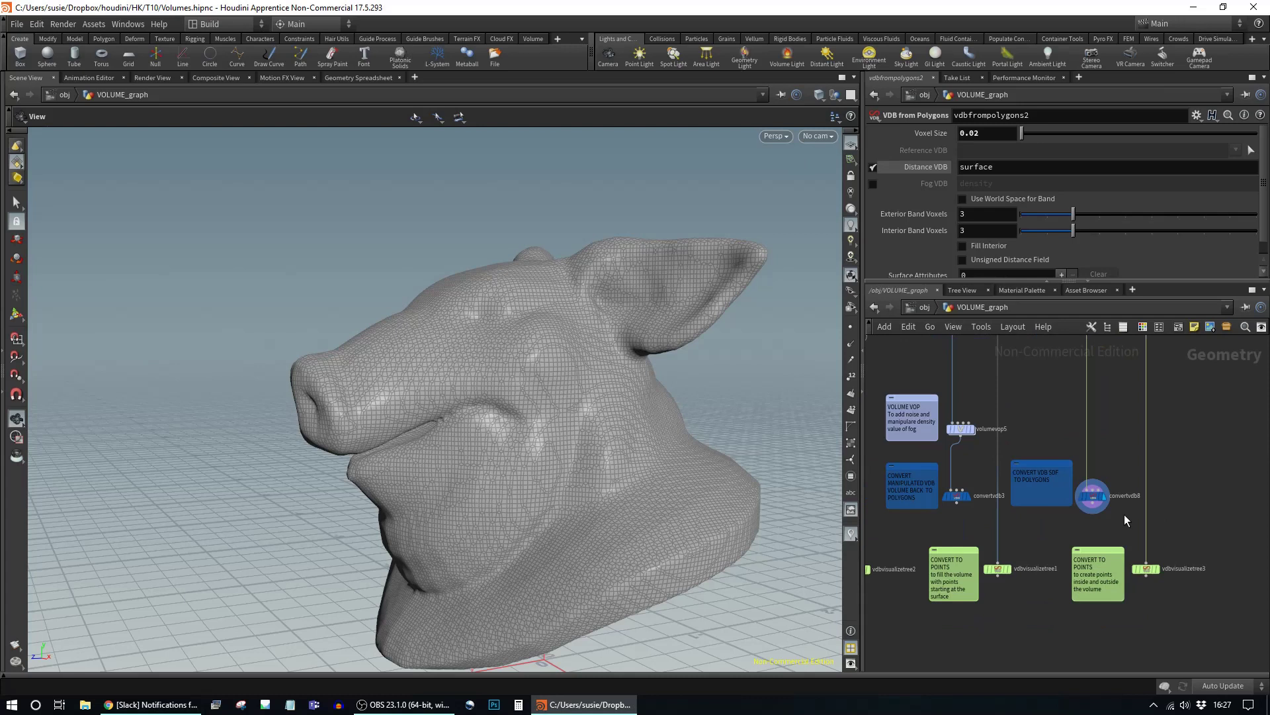
scroll(1125, 514, down, 2)
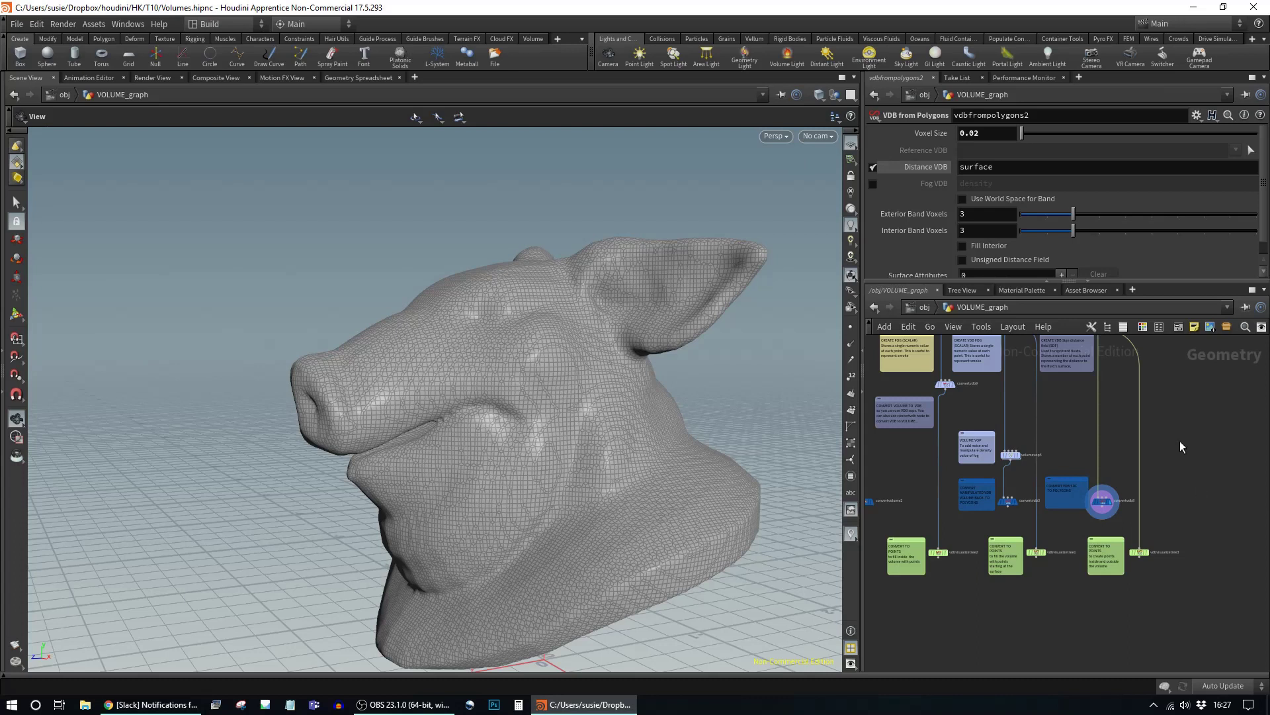
middle_drag(1182, 448, 1204, 526)
scroll(1105, 497, down, 1)
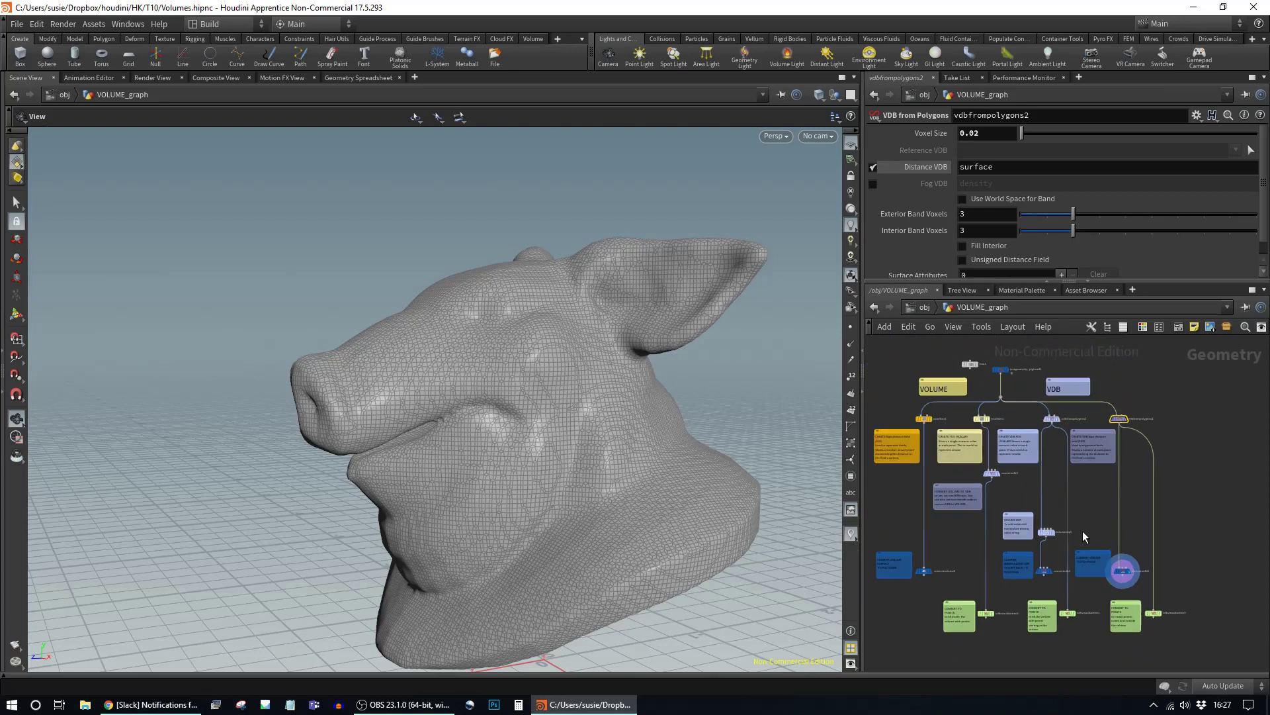
middle_drag(1079, 508, 1079, 465)
scroll(1032, 509, up, 3)
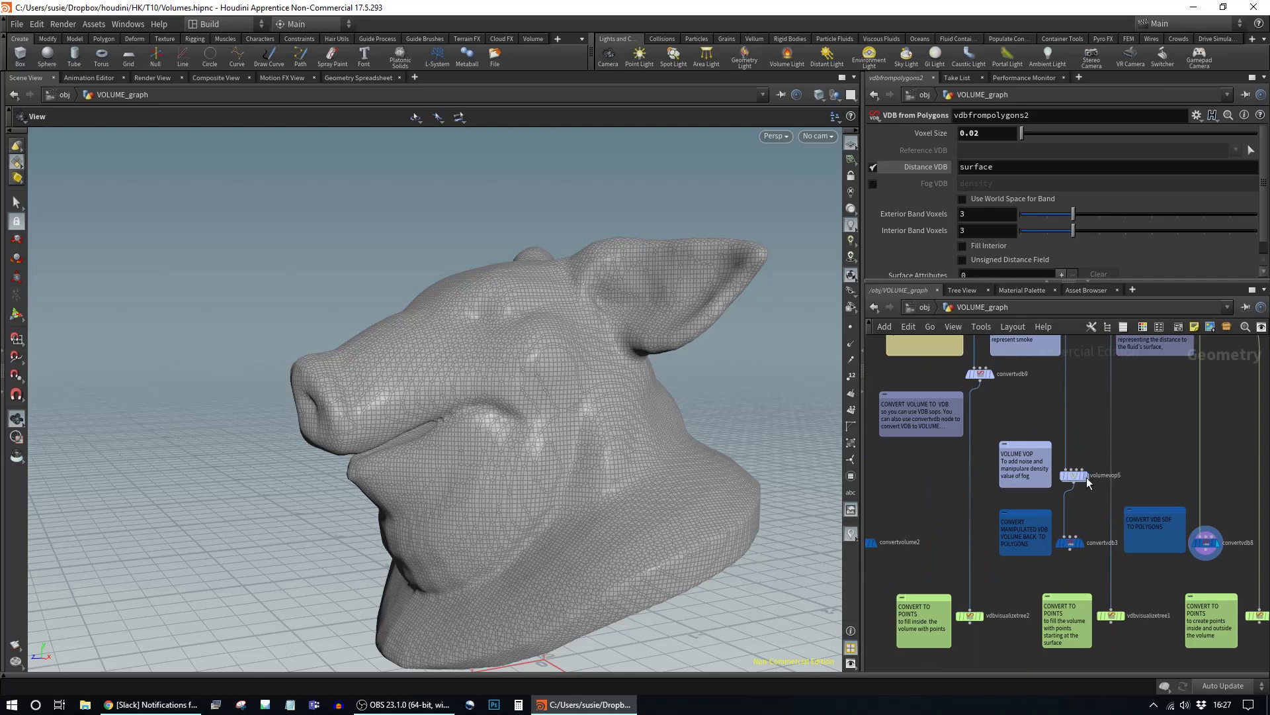
middle_drag(1093, 423, 1055, 442)
Step: Display the volumevop5 output and view the resulting pig head volume from another angle
click(1170, 562)
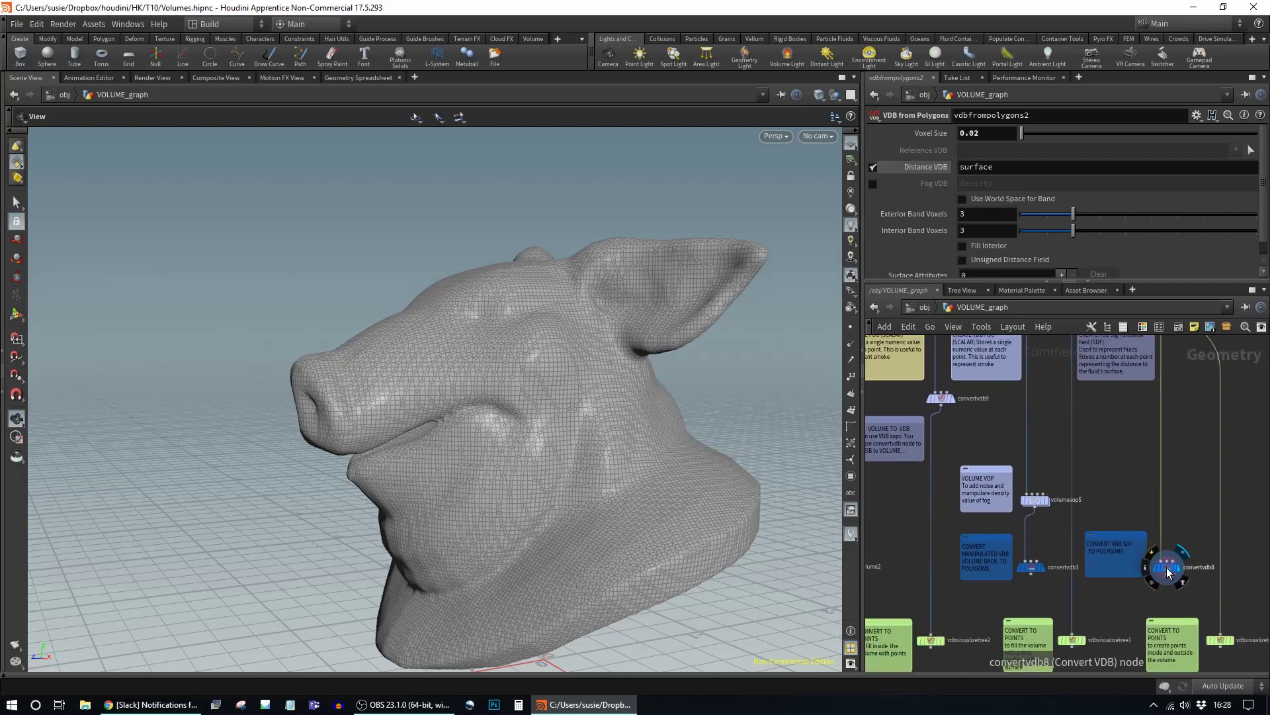
drag(385, 487, 463, 503)
click(1036, 501)
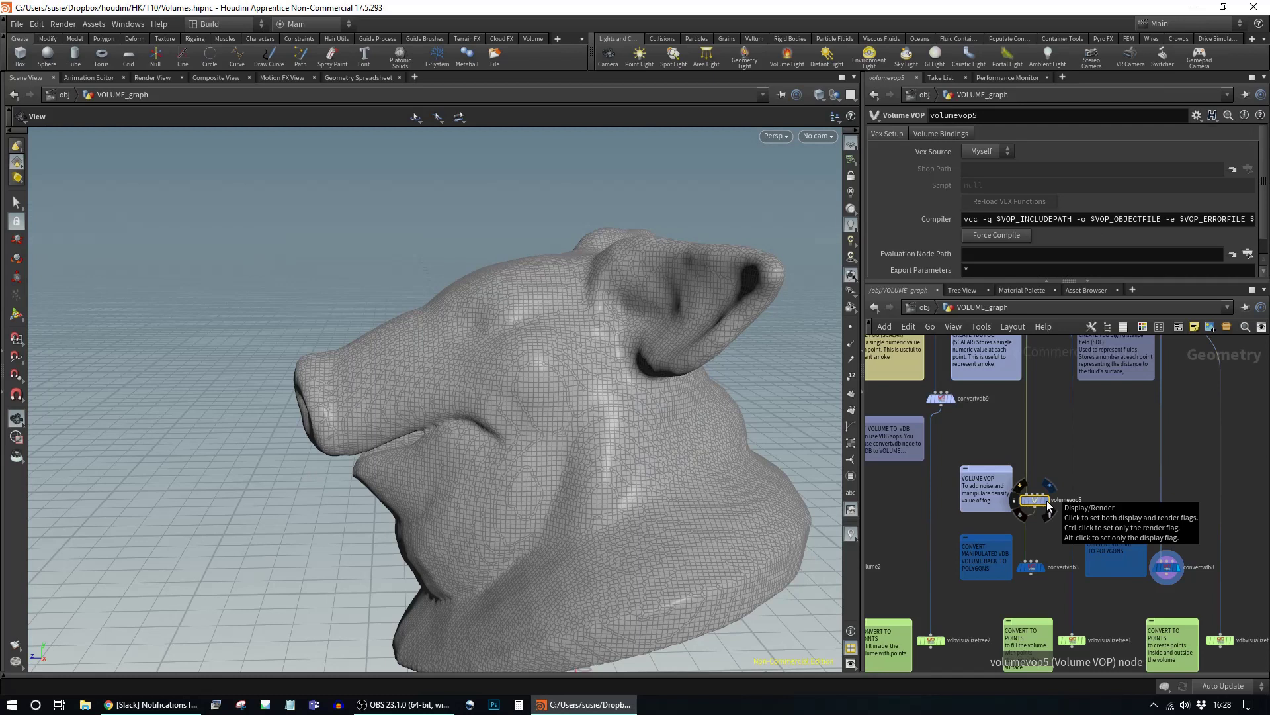
click(1049, 505)
drag(524, 414, 635, 344)
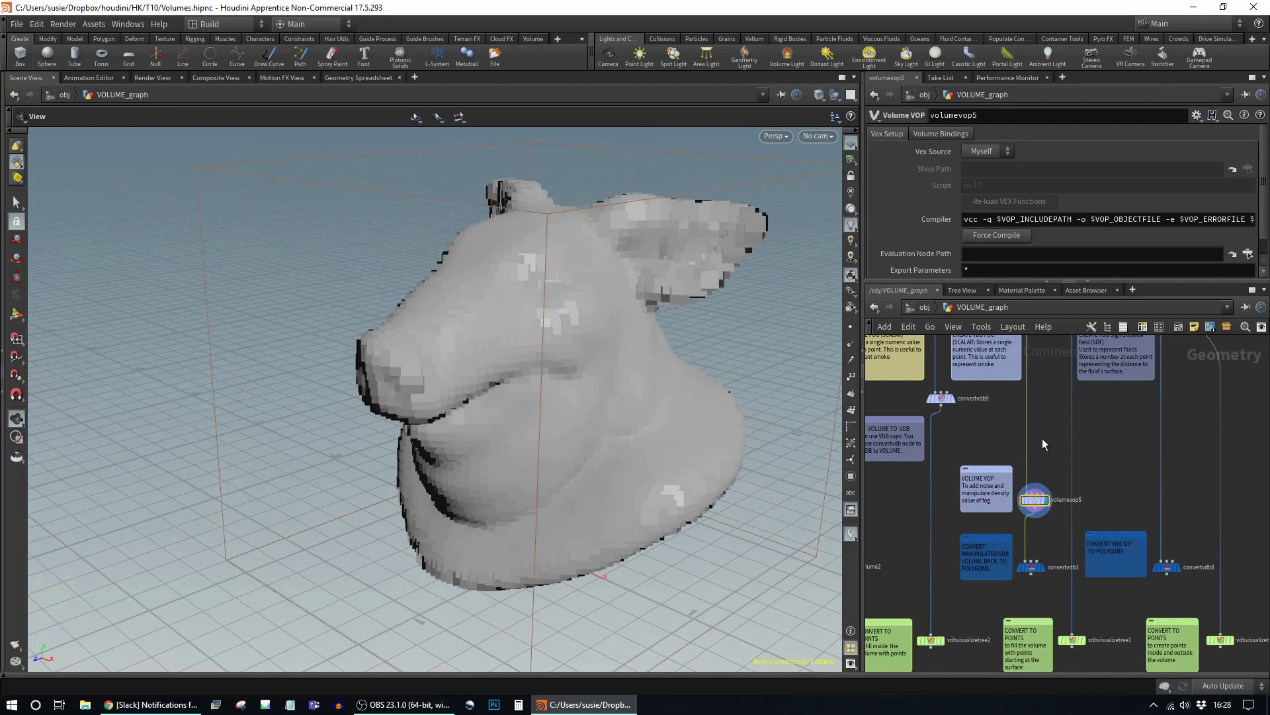
Step: Display the convertvdb3 polygon conversion of the volumevop5 result and inspect its mesh
click(1047, 573)
click(1030, 567)
drag(604, 377, 701, 440)
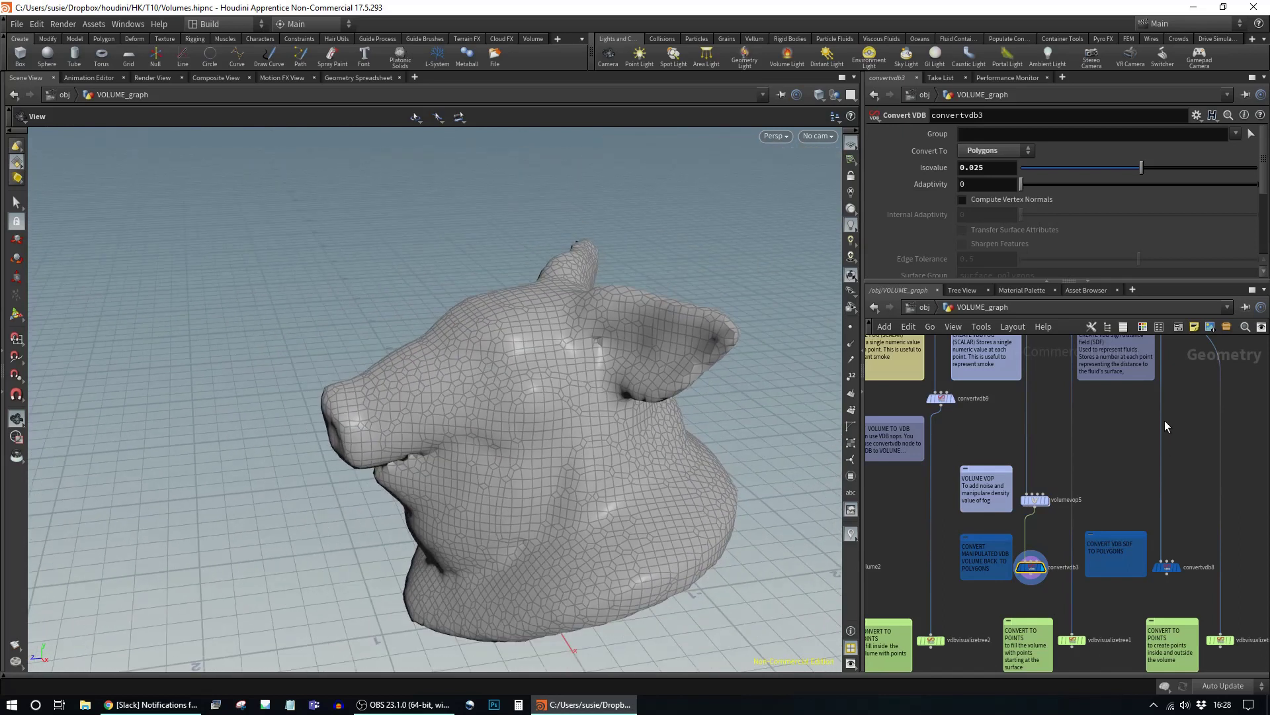
Step: Inside volumevop5, raise the aanoise1 amplitude to 1, and return to the VOLUME_graph network
scroll(1035, 450, down, 4)
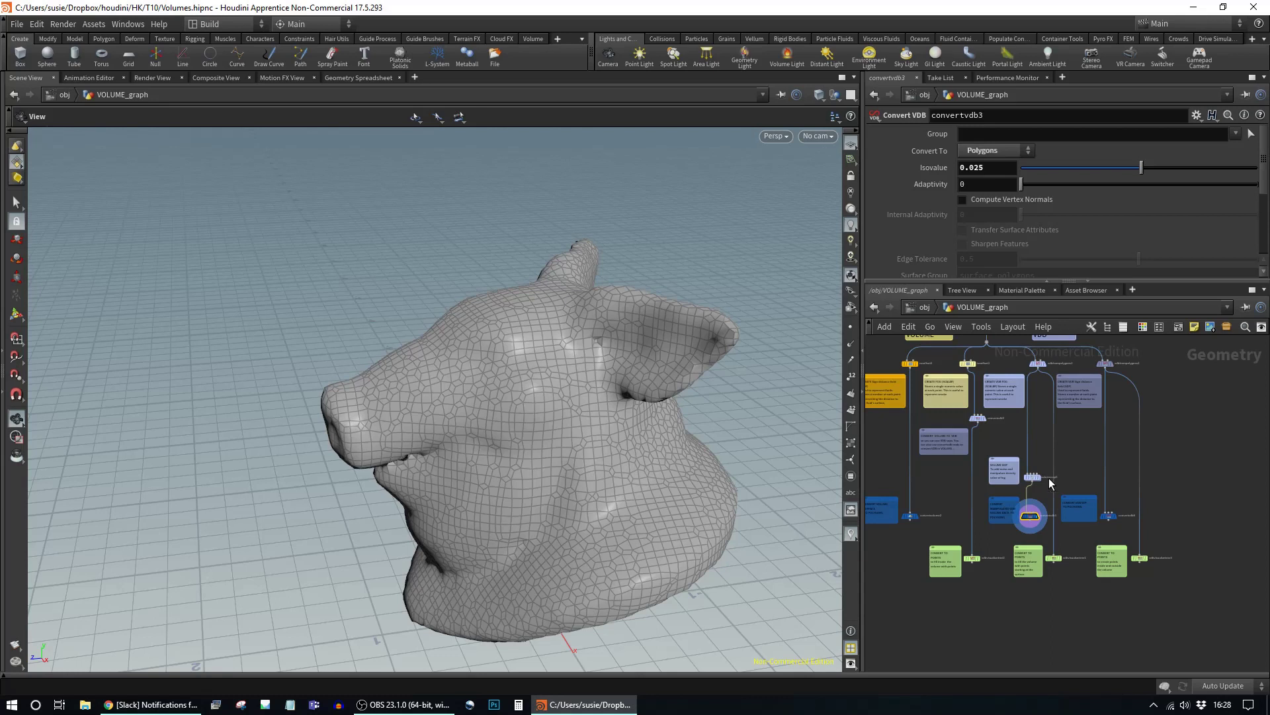
scroll(1044, 467, up, 4)
click(1016, 474)
double_click(1017, 474)
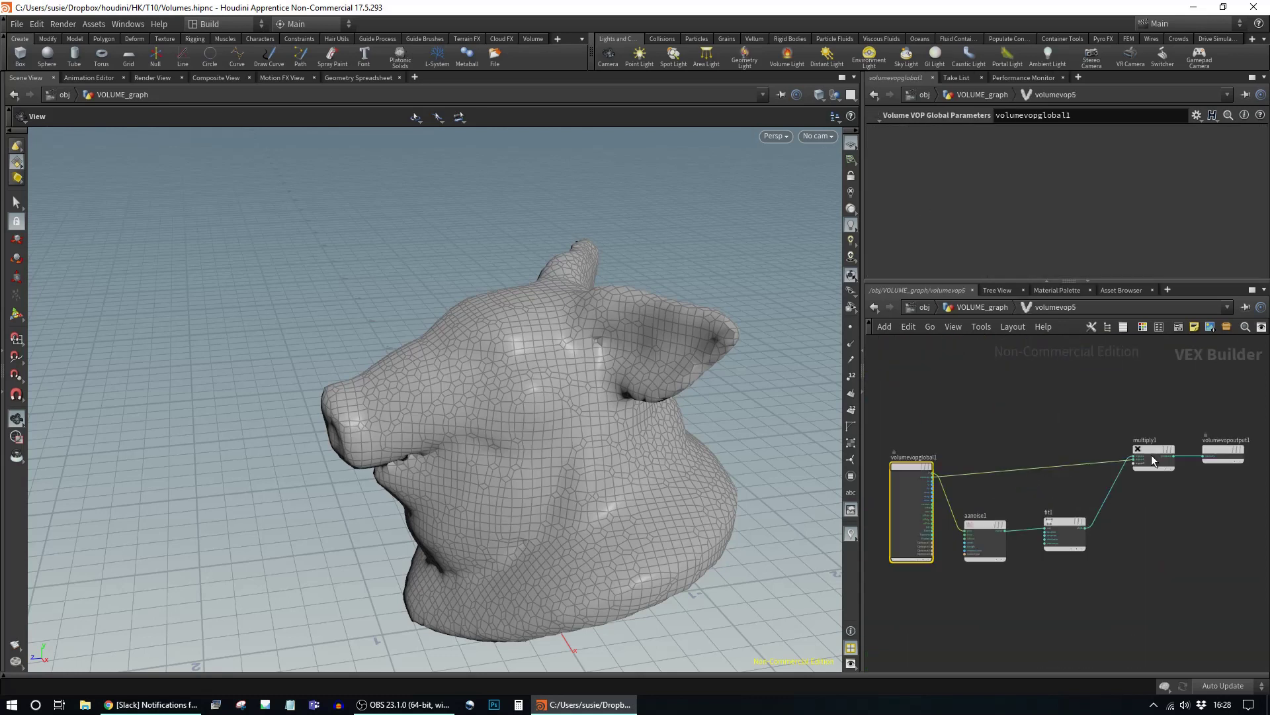
click(978, 521)
mouse_move(1061, 524)
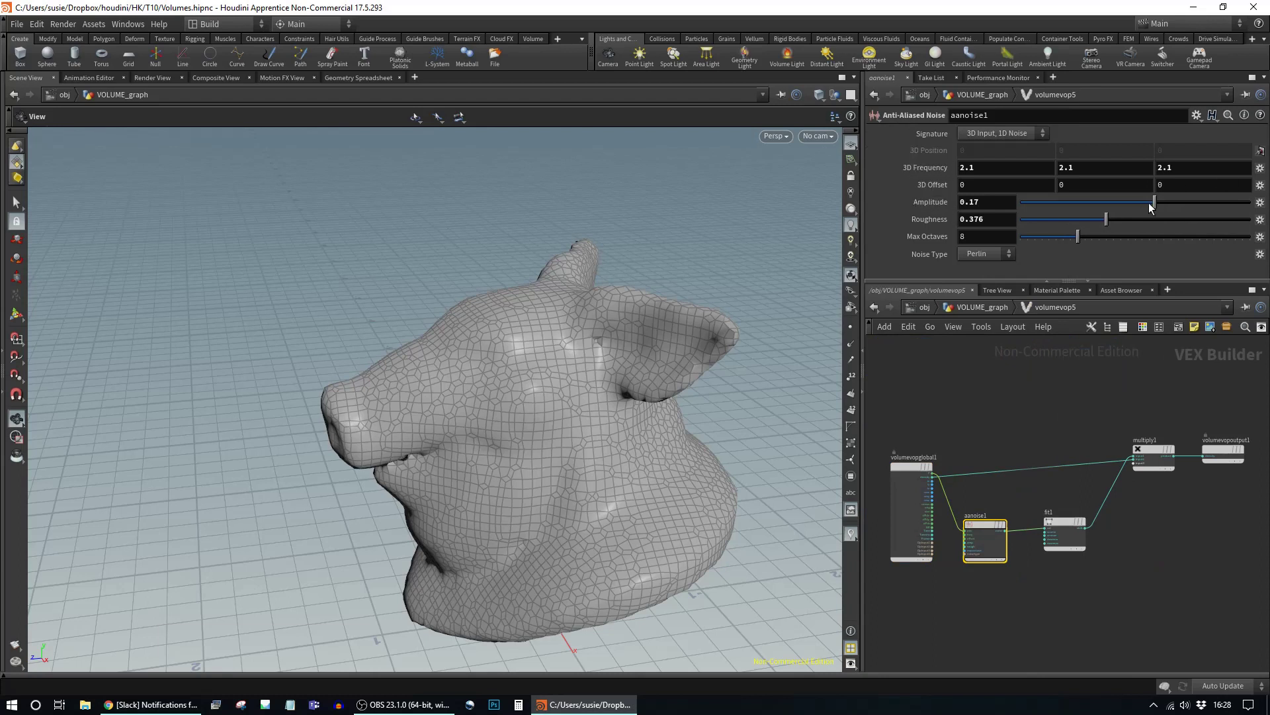
drag(1157, 201, 1254, 200)
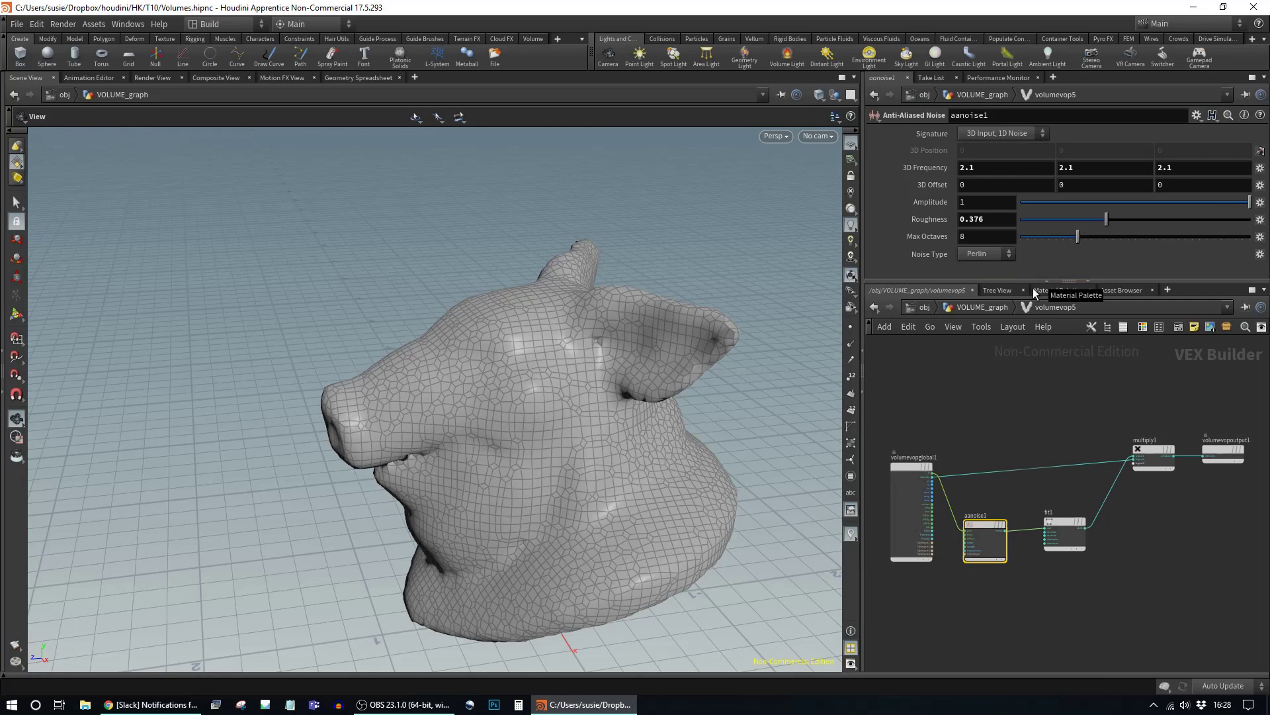
click(982, 307)
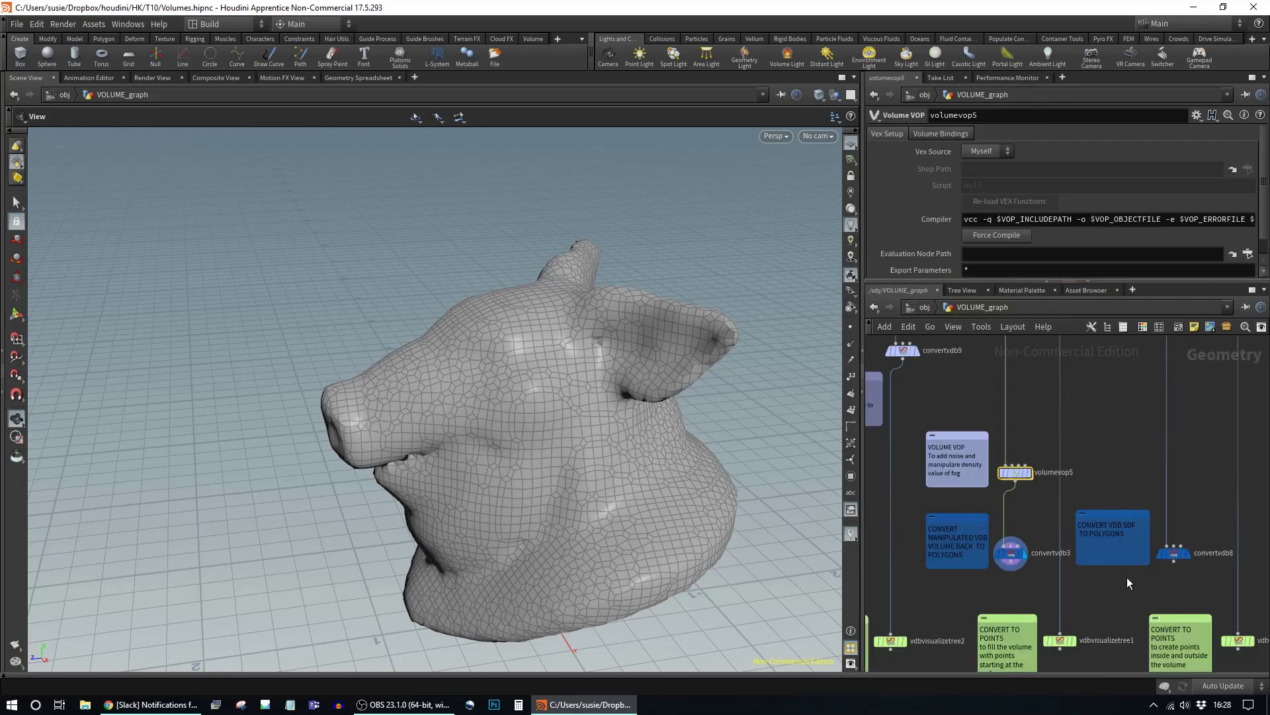
Step: Display volumevop5 and switch vdbfrompolygons1 from the surface Distance VDB to the density Fog VDB
click(1033, 474)
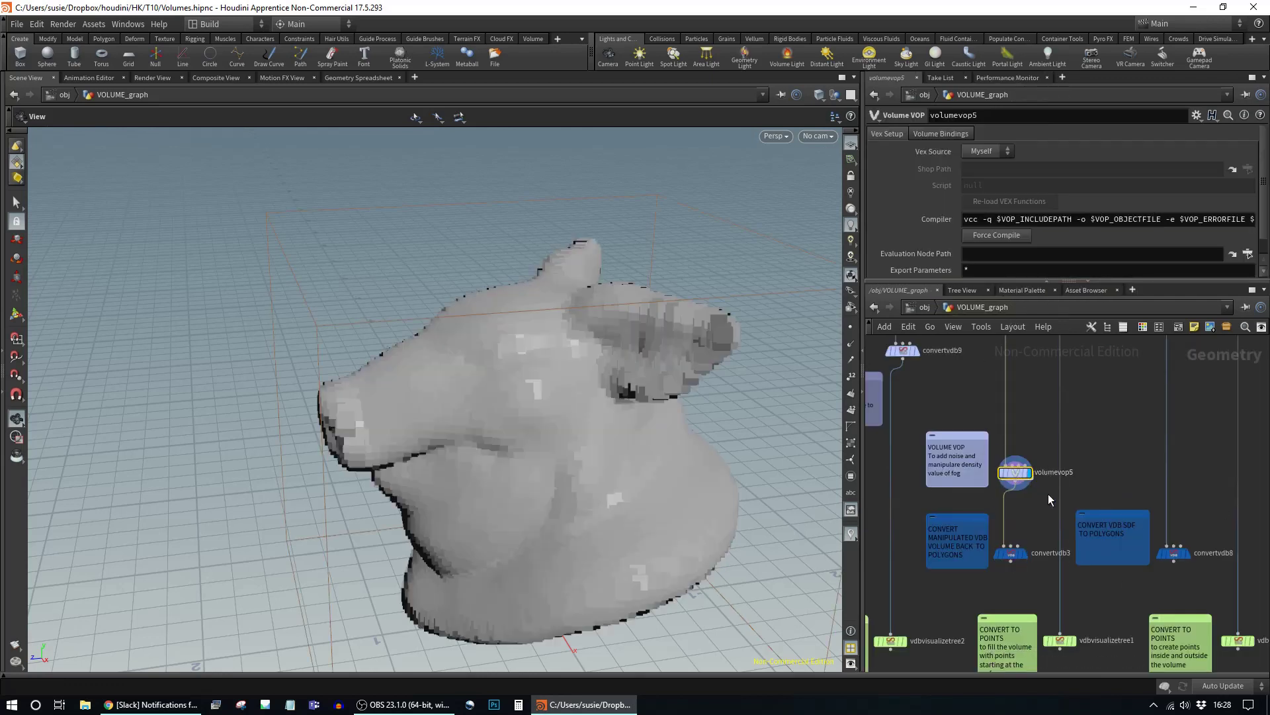
middle_drag(1040, 391, 1054, 567)
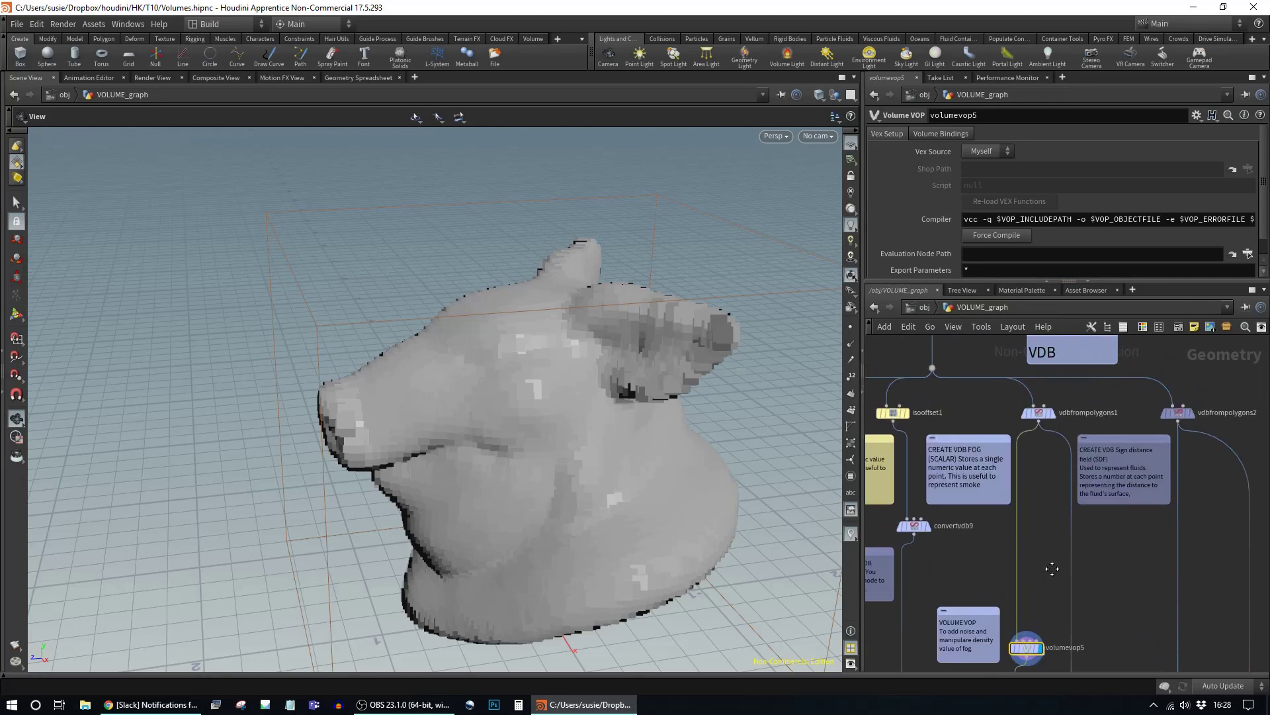
click(1038, 417)
mouse_move(1038, 418)
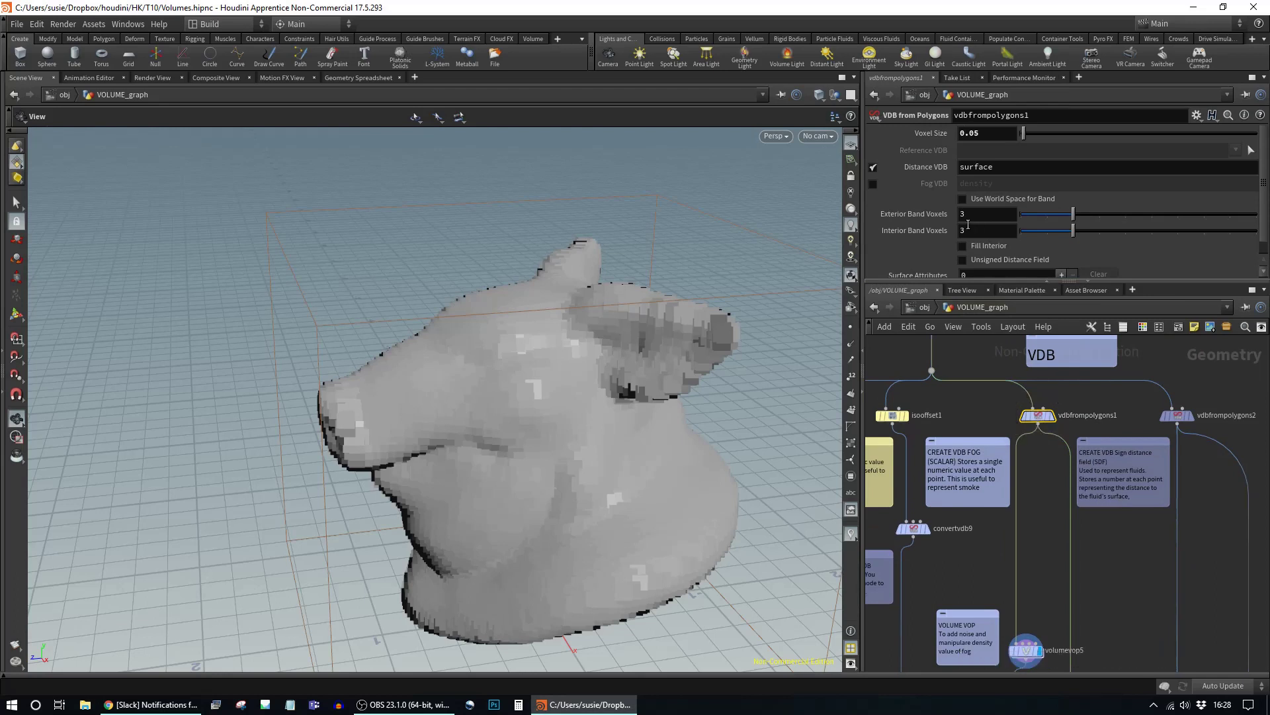
click(872, 184)
click(873, 170)
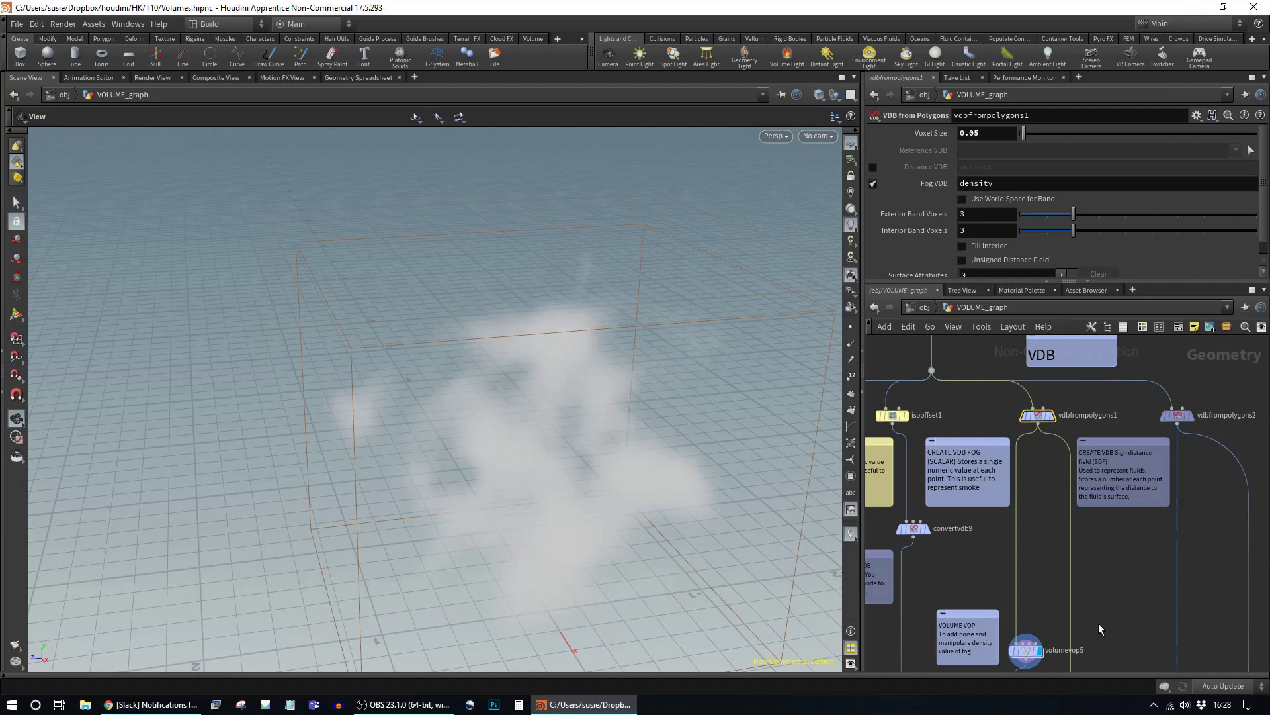
Step: Display the convertvdb3 polygon conversion of the noisy fog VDB and inspect the mesh from a lower angle
middle_drag(1097, 621, 1070, 332)
scroll(1069, 333, down, 2)
middle_drag(1041, 397, 1053, 502)
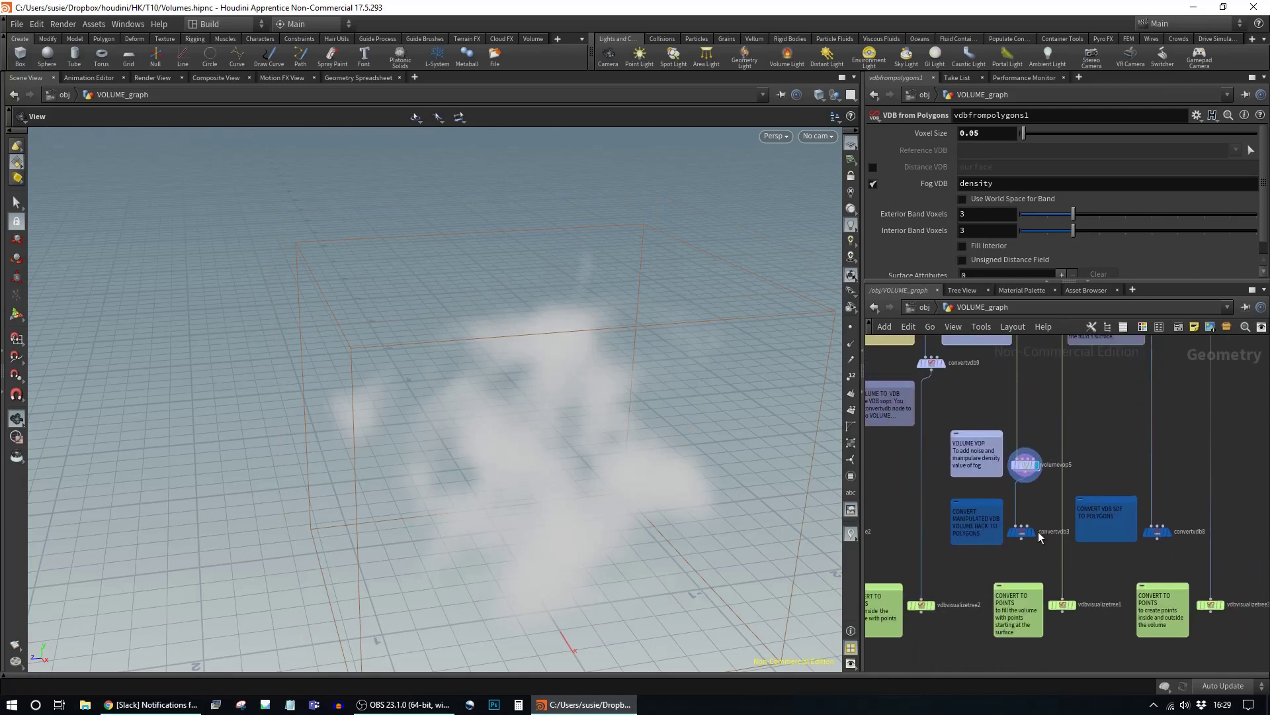
mouse_move(1037, 541)
middle_drag(1034, 416, 1034, 466)
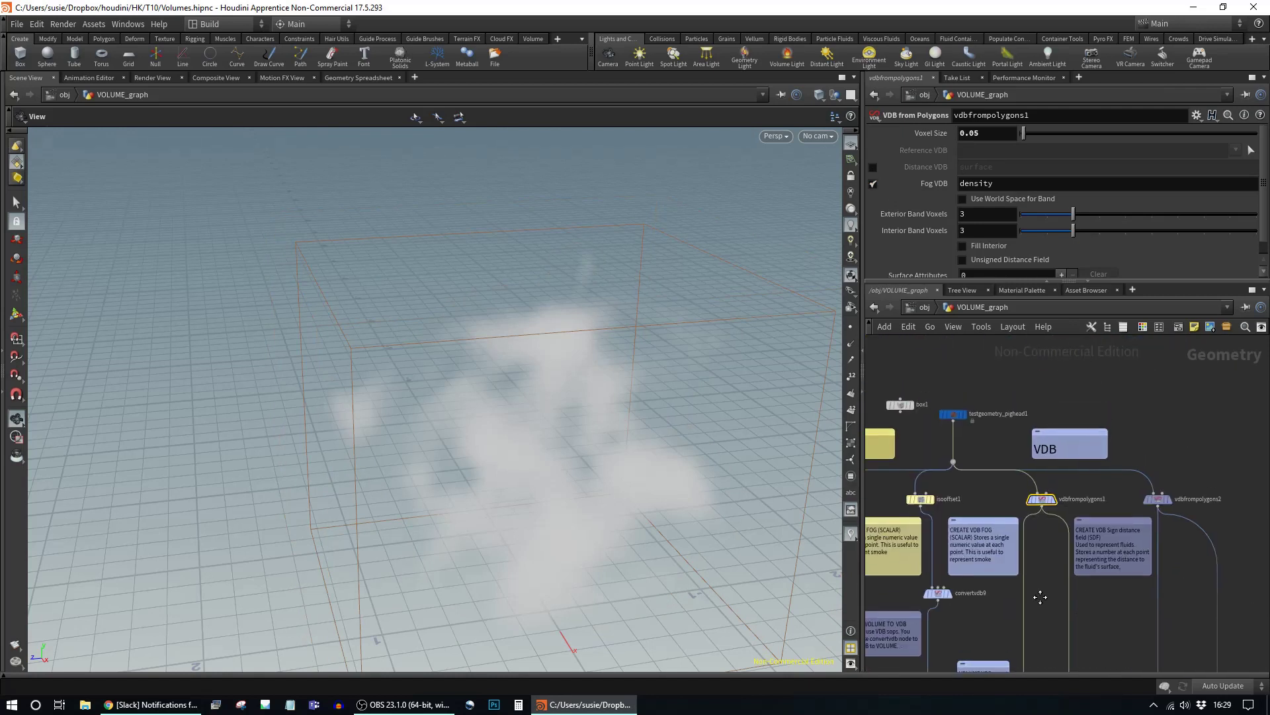
middle_drag(1040, 598, 1018, 410)
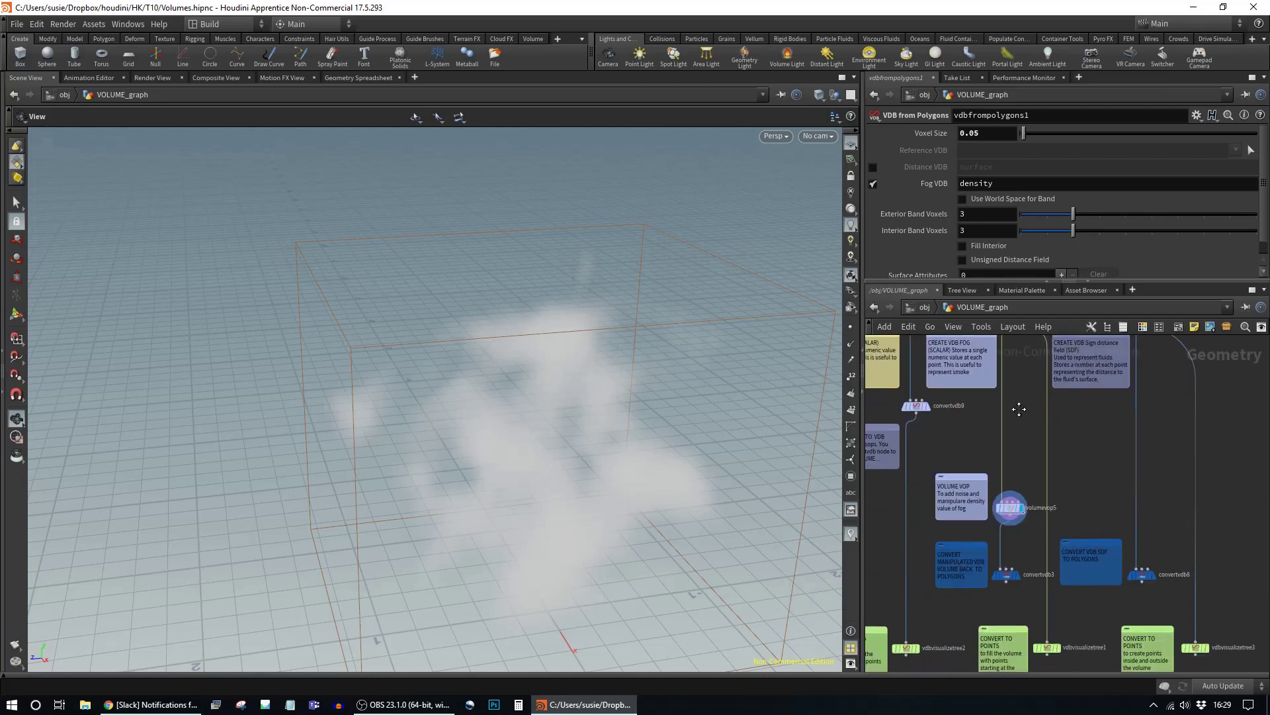
click(1014, 580)
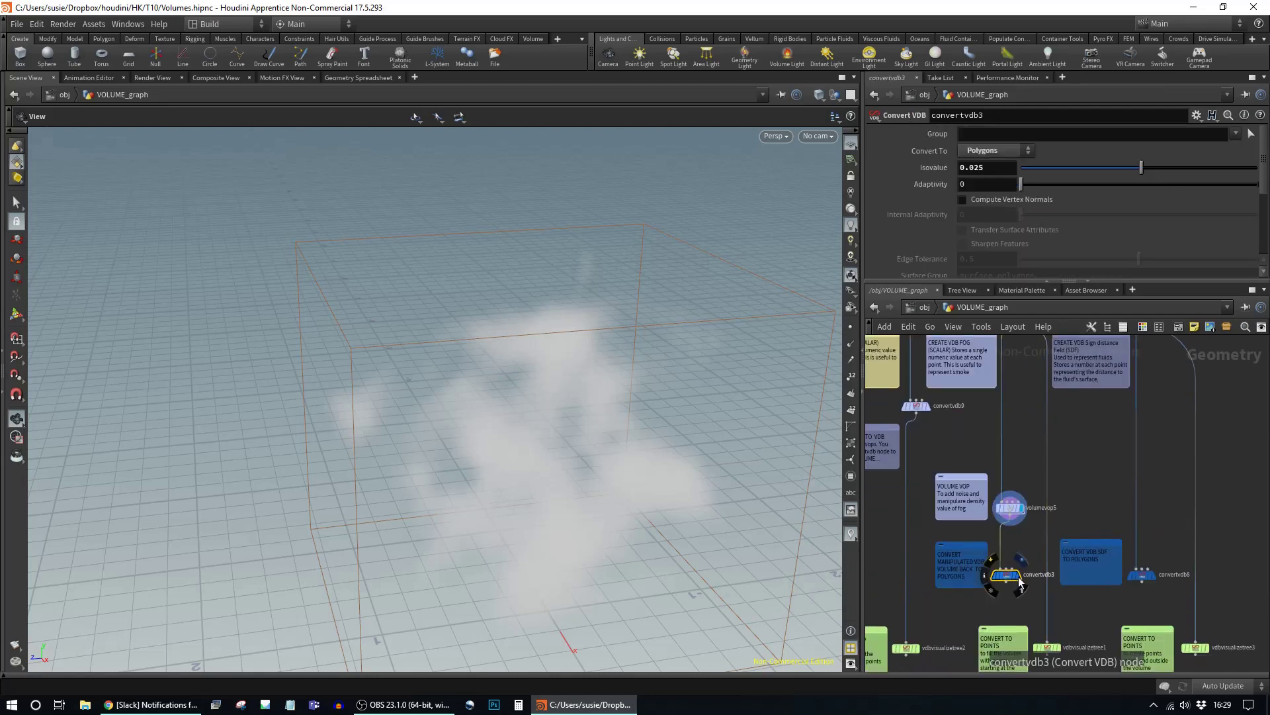
click(1019, 577)
drag(618, 439, 535, 411)
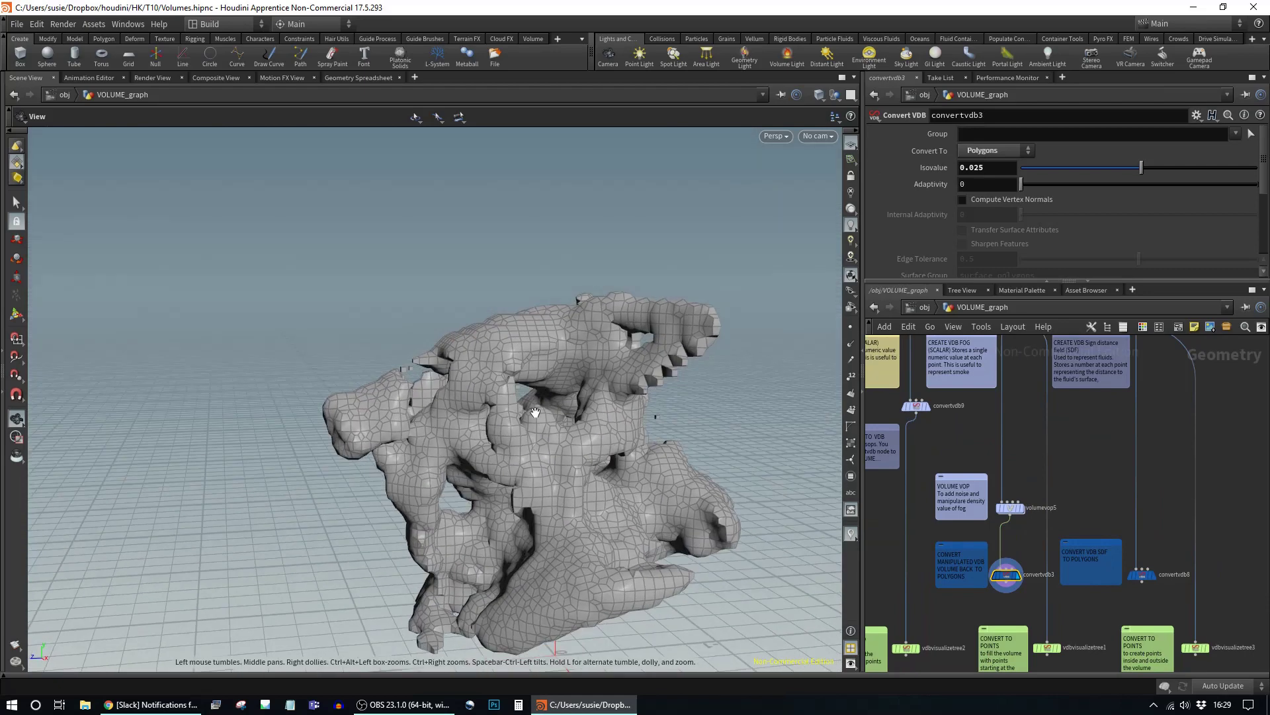
Step: Lower the aanoise1 amplitude inside volumevop5 and return to the VOLUME_graph network
click(1010, 508)
scroll(1164, 238, down, 1)
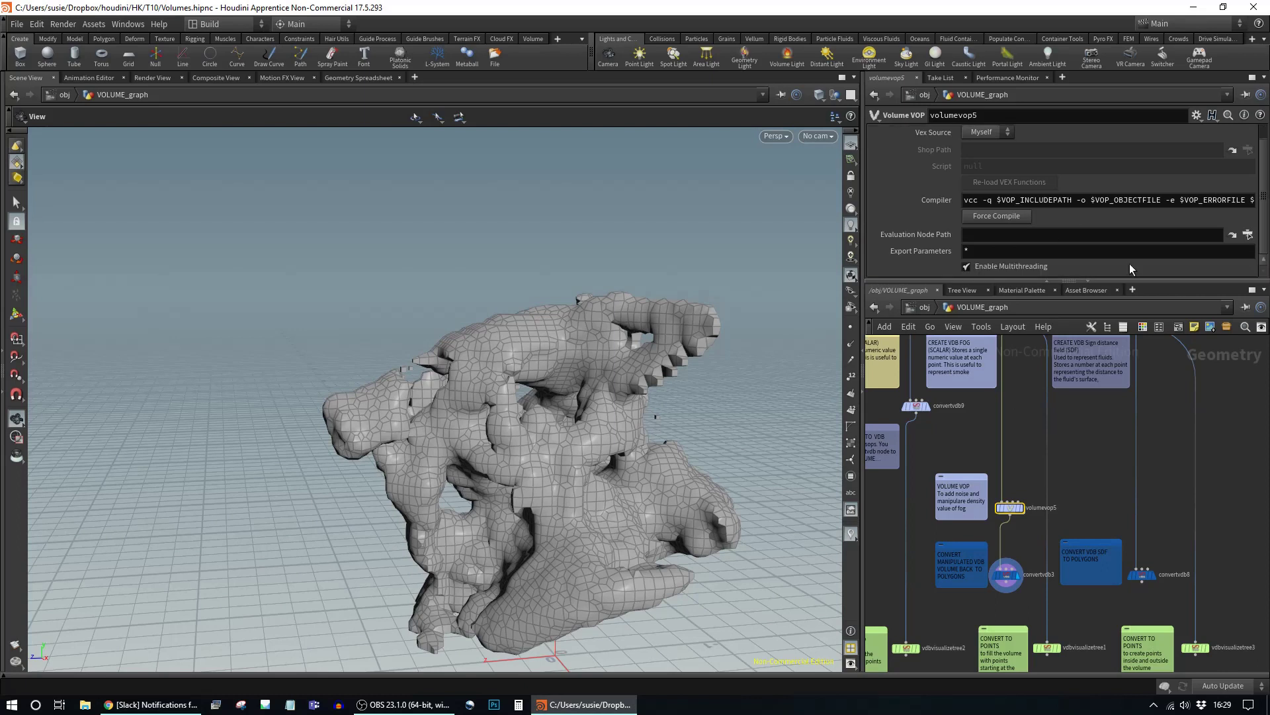
double_click(1013, 507)
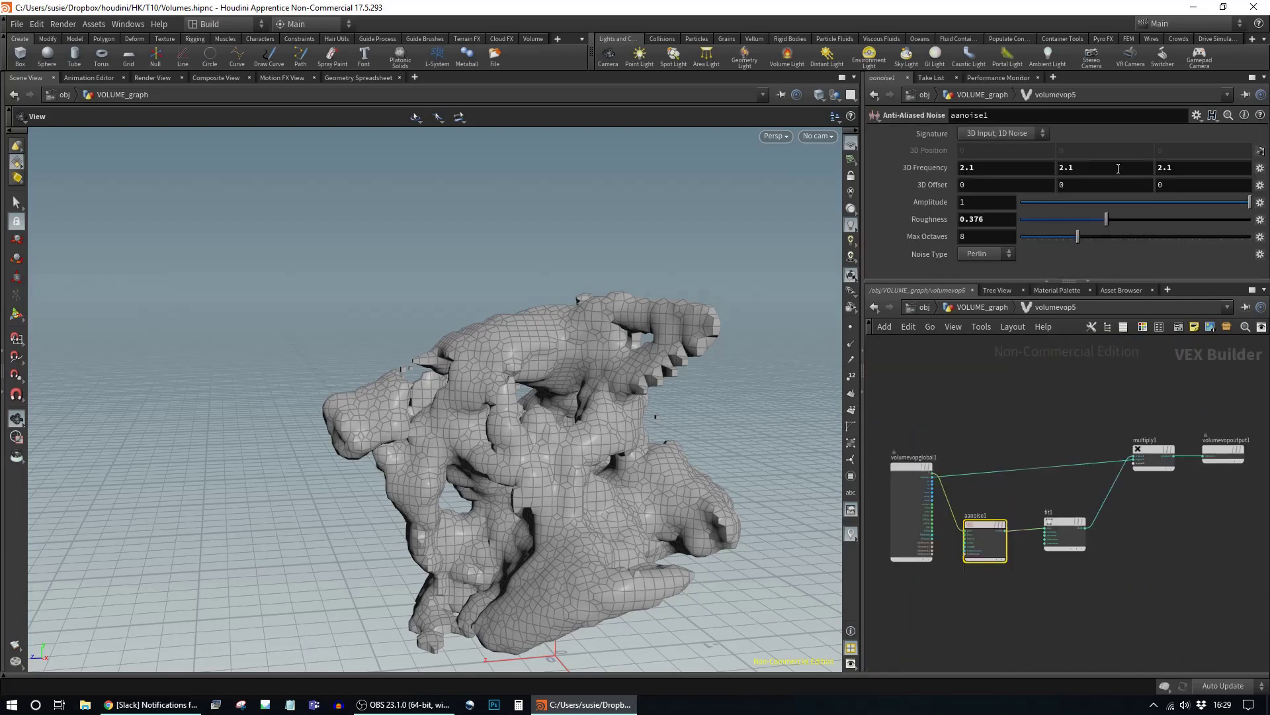
drag(1259, 203, 1204, 198)
click(989, 306)
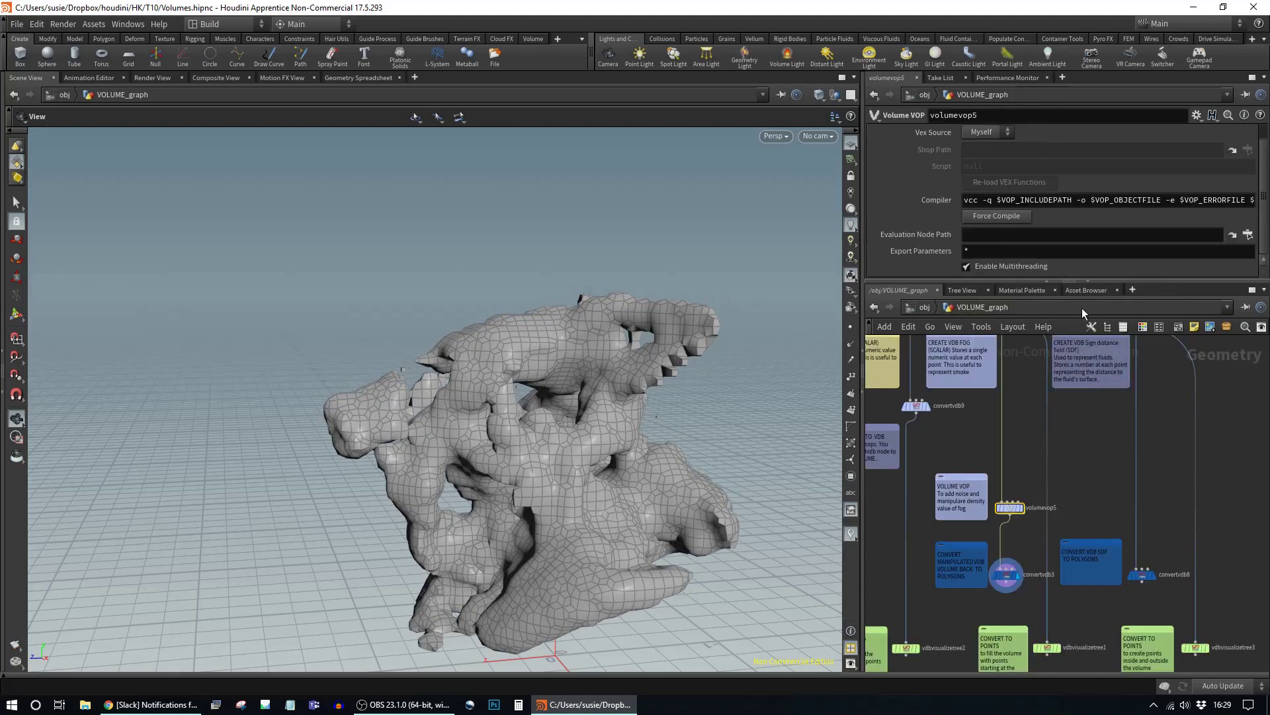
Step: Show the convertvdb3 settings and look over the entire volume and VDB network
scroll(1045, 434, down, 2)
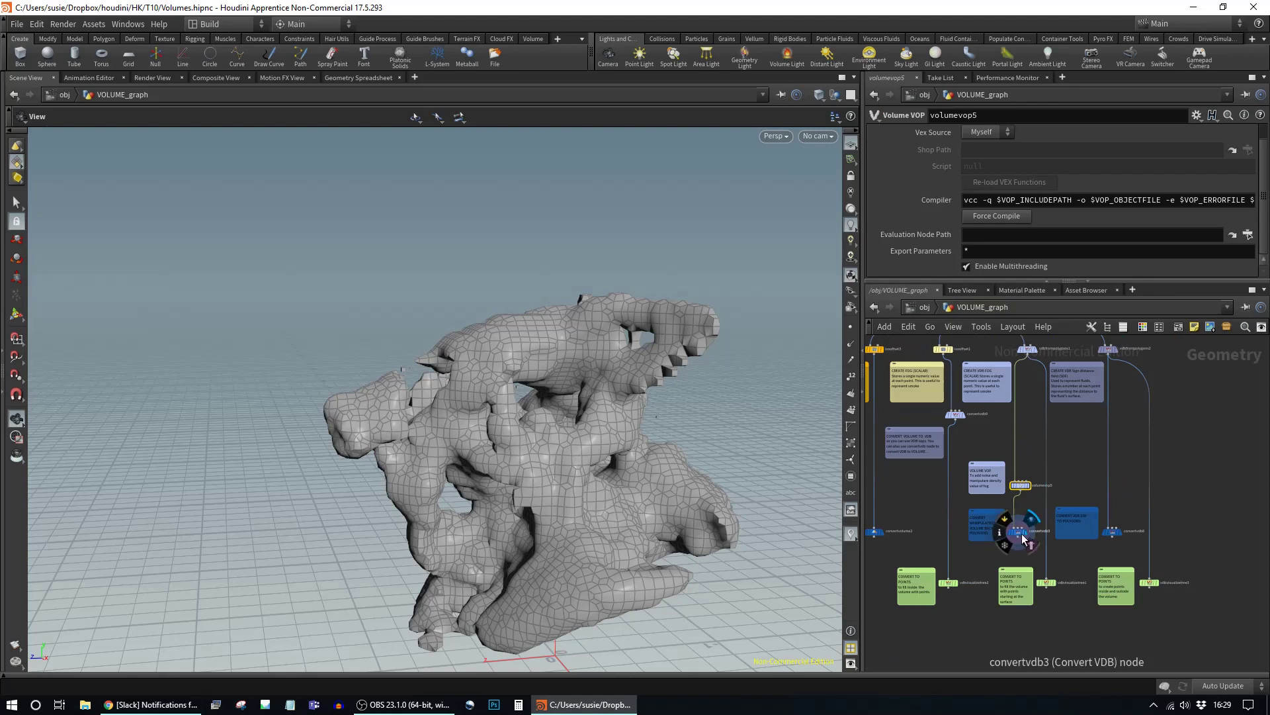
mouse_move(1022, 537)
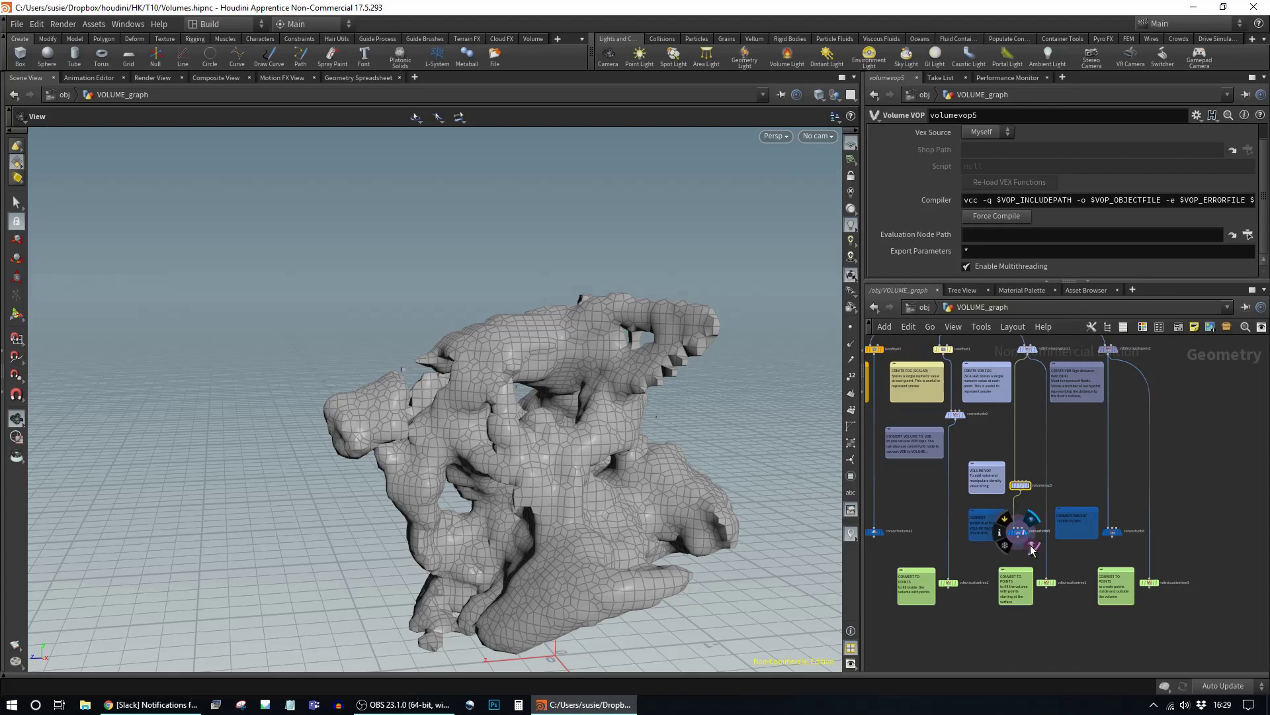
click(1019, 535)
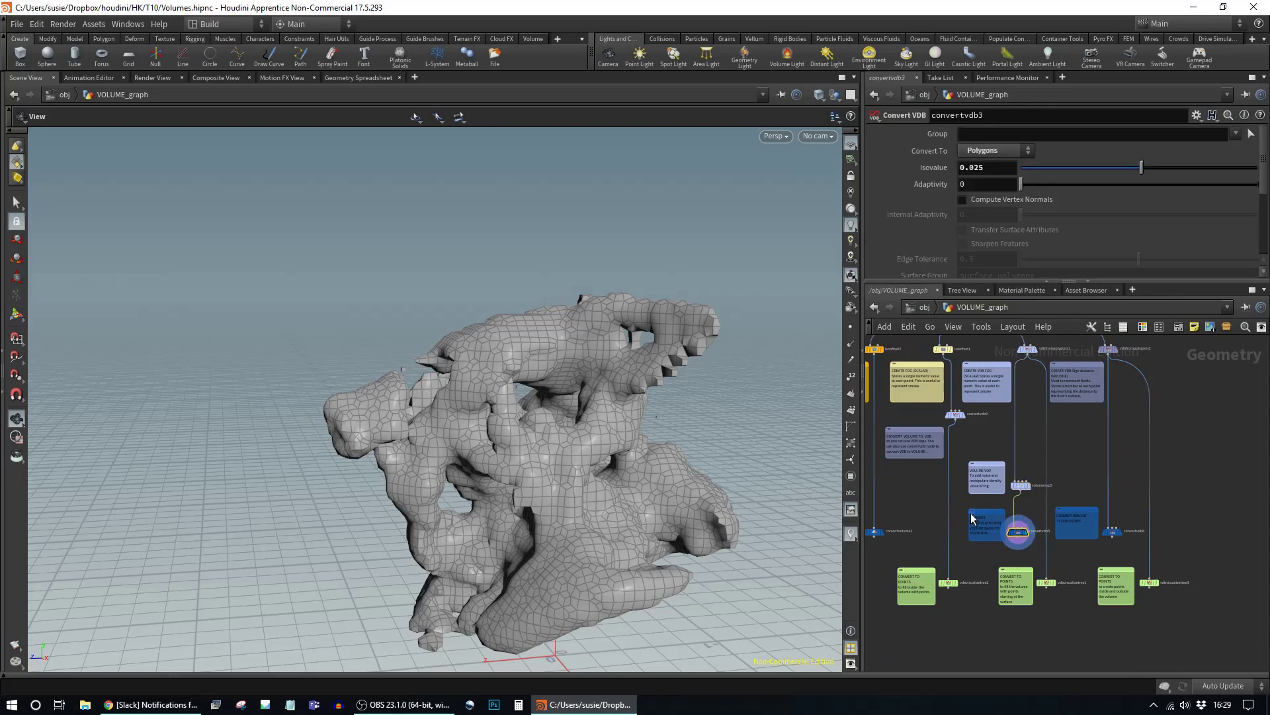
scroll(972, 517, down, 4)
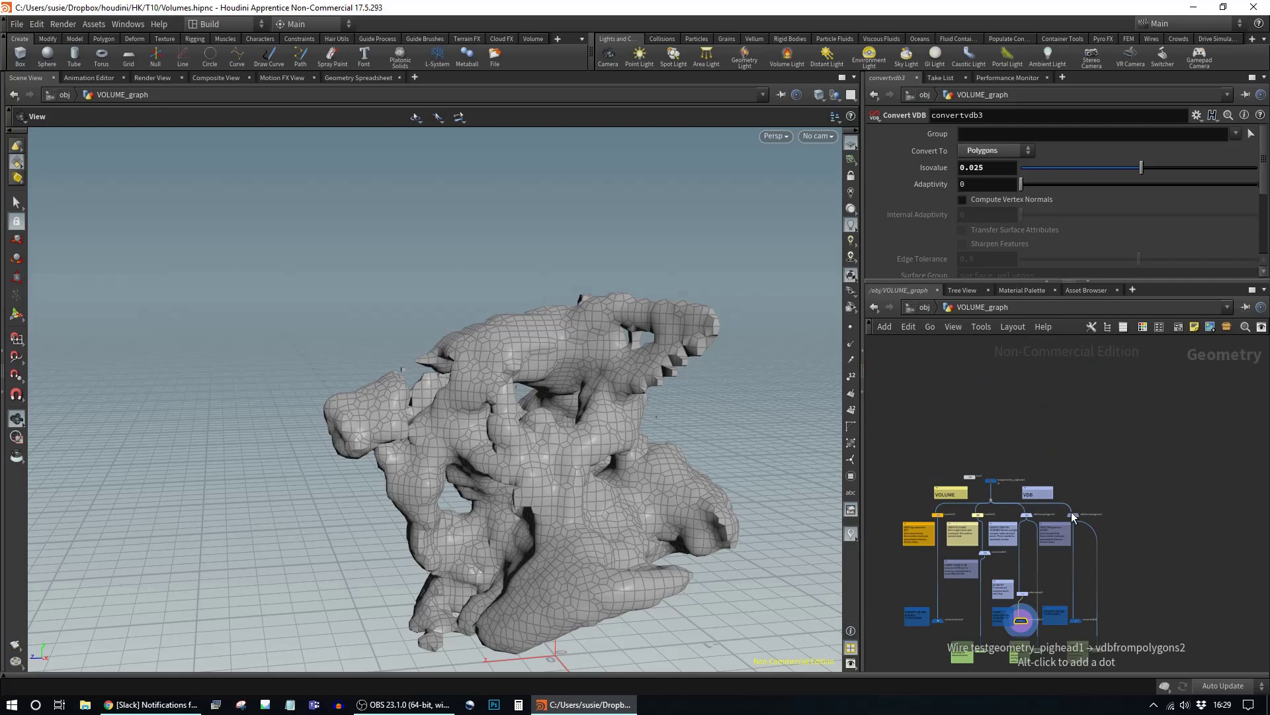
middle_drag(1051, 578, 1052, 472)
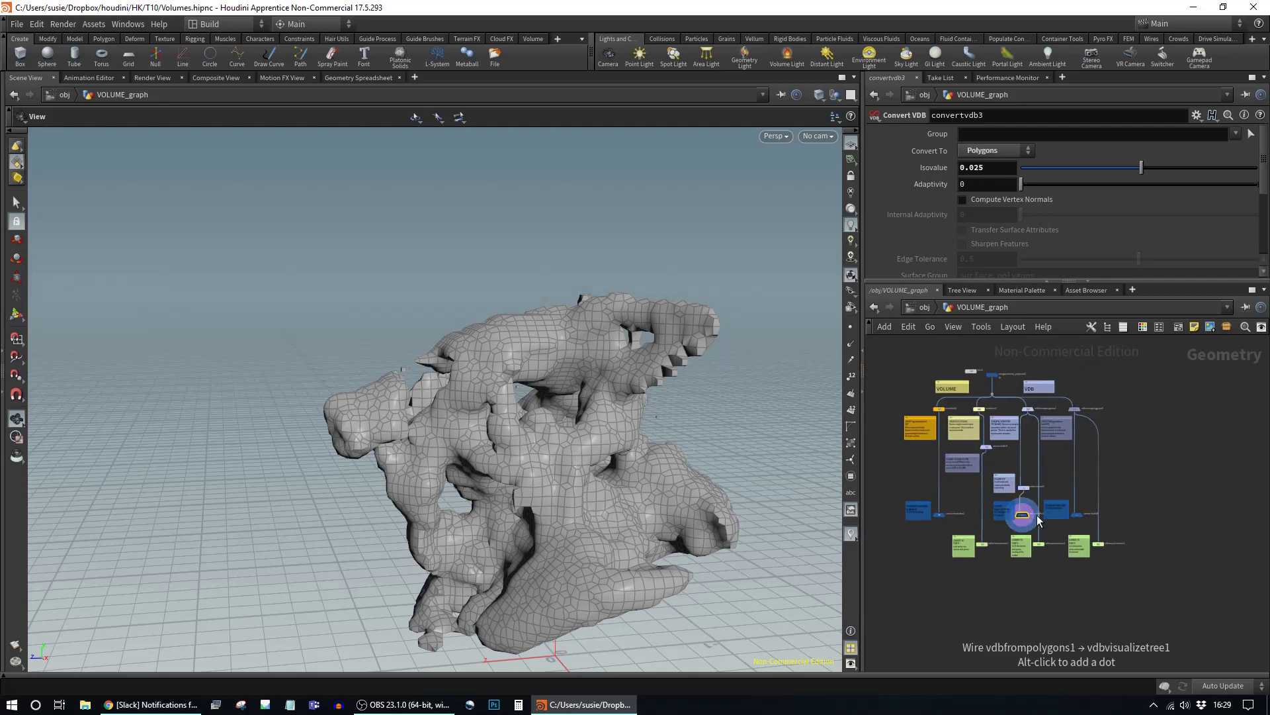
Step: Display the vdbvisualizetree3 points for the SDF VDB branch and look at the pig head point cloud from another angle
scroll(971, 502, up, 3)
middle_drag(948, 532, 956, 466)
middle_drag(967, 415, 937, 478)
mouse_move(1074, 577)
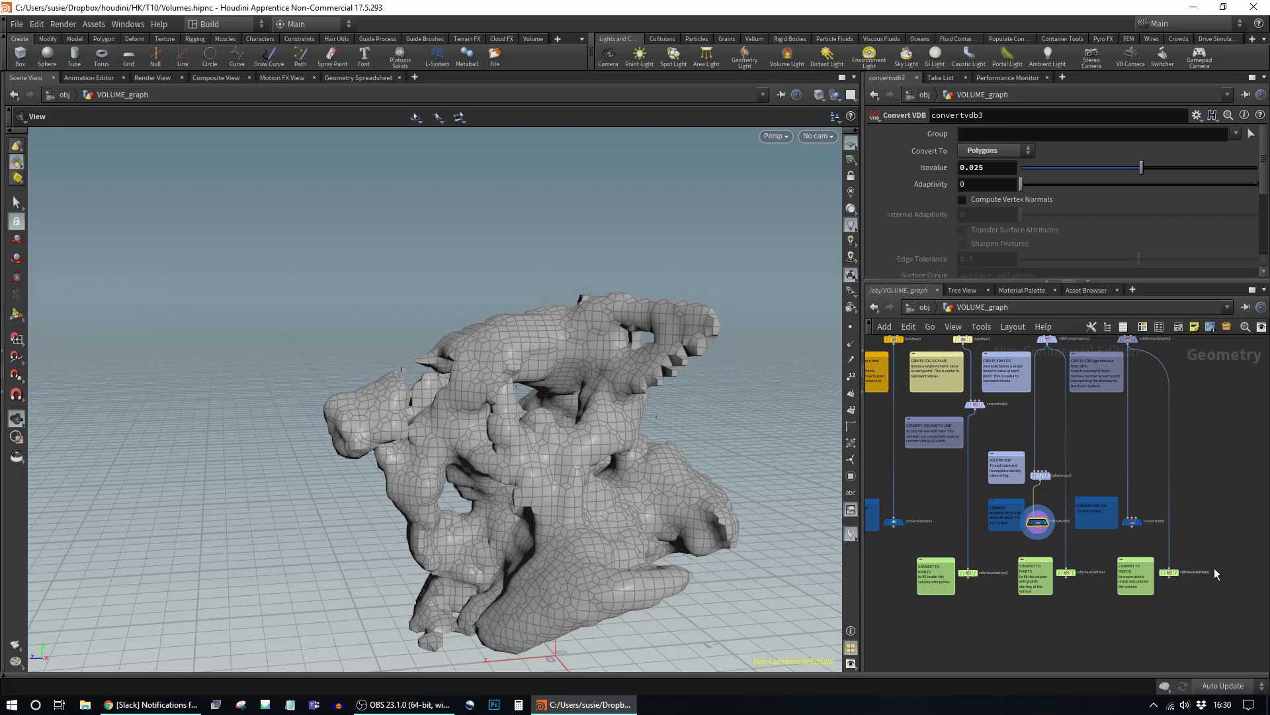
mouse_move(1154, 575)
scroll(1157, 574, up, 3)
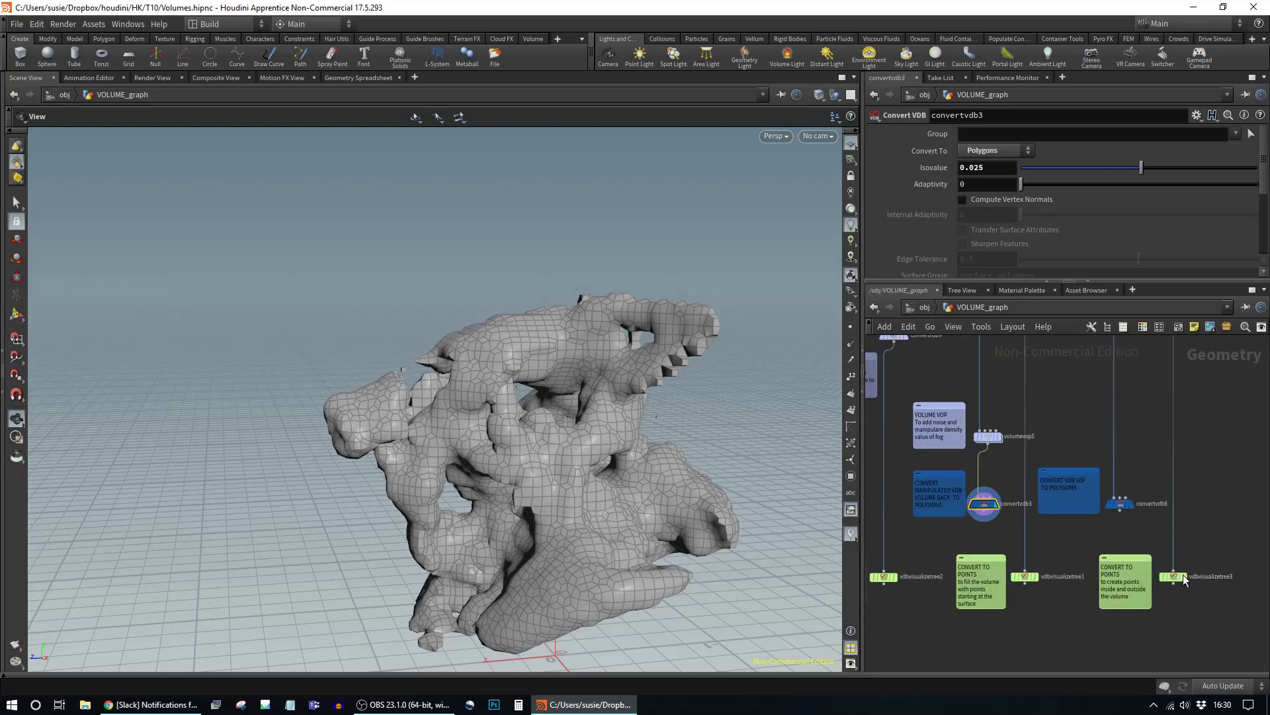
click(1187, 577)
drag(675, 602, 727, 503)
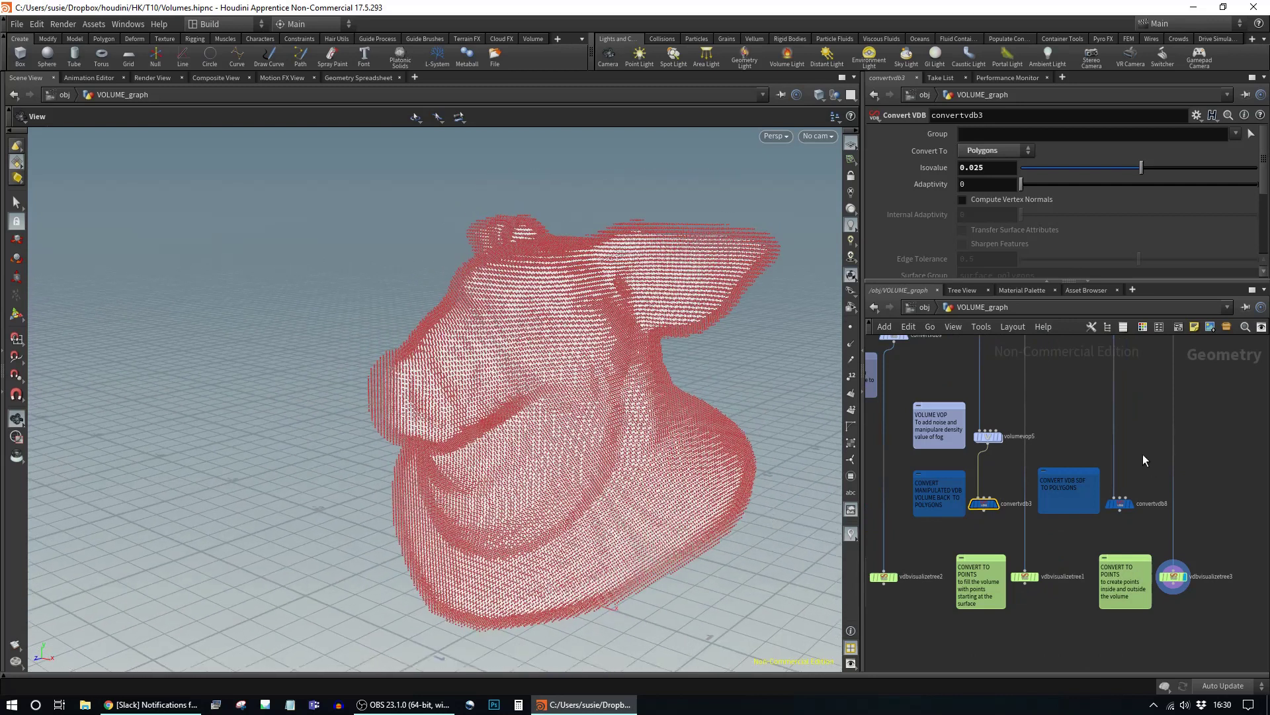
Step: Compare the SDF VDB surface with its point version, ending with vdbvisualizetree3 selected and displayed
middle_drag(1143, 459, 1147, 511)
click(1136, 540)
middle_drag(1214, 570, 1085, 354)
middle_drag(1149, 570, 1182, 477)
scroll(1016, 467, up, 5)
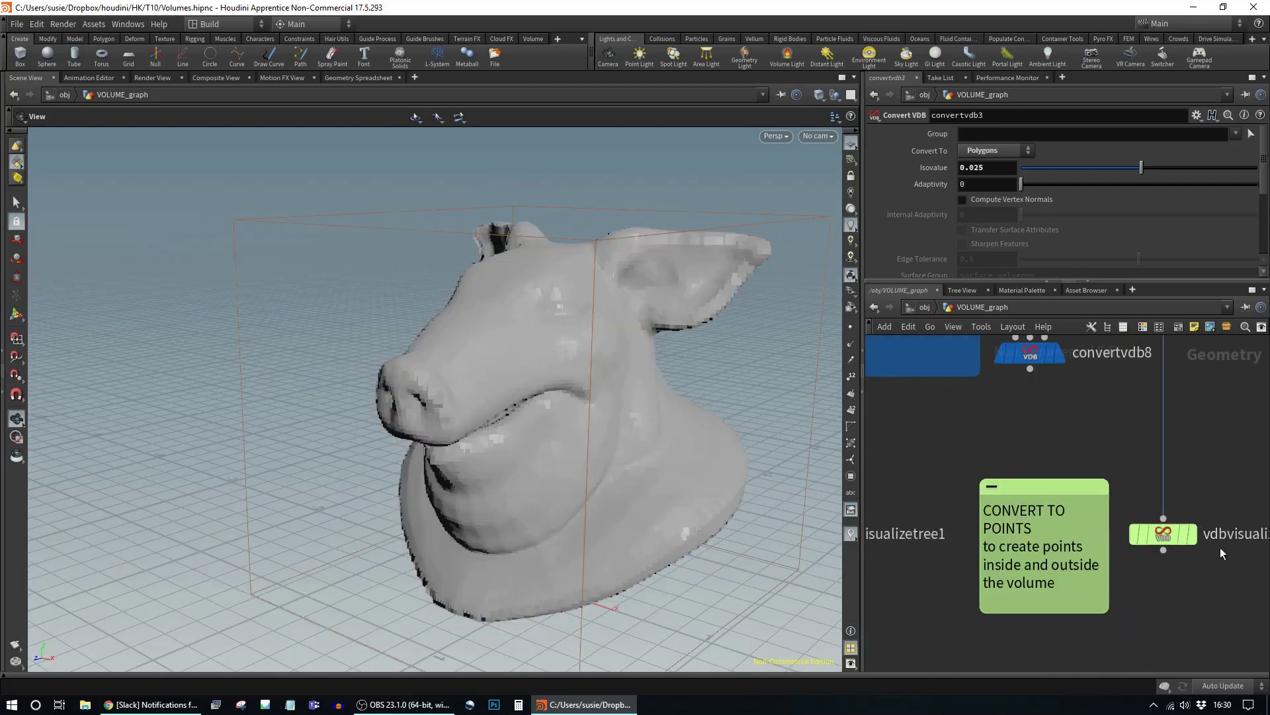
click(1168, 535)
click(1191, 533)
scroll(1158, 542, down, 2)
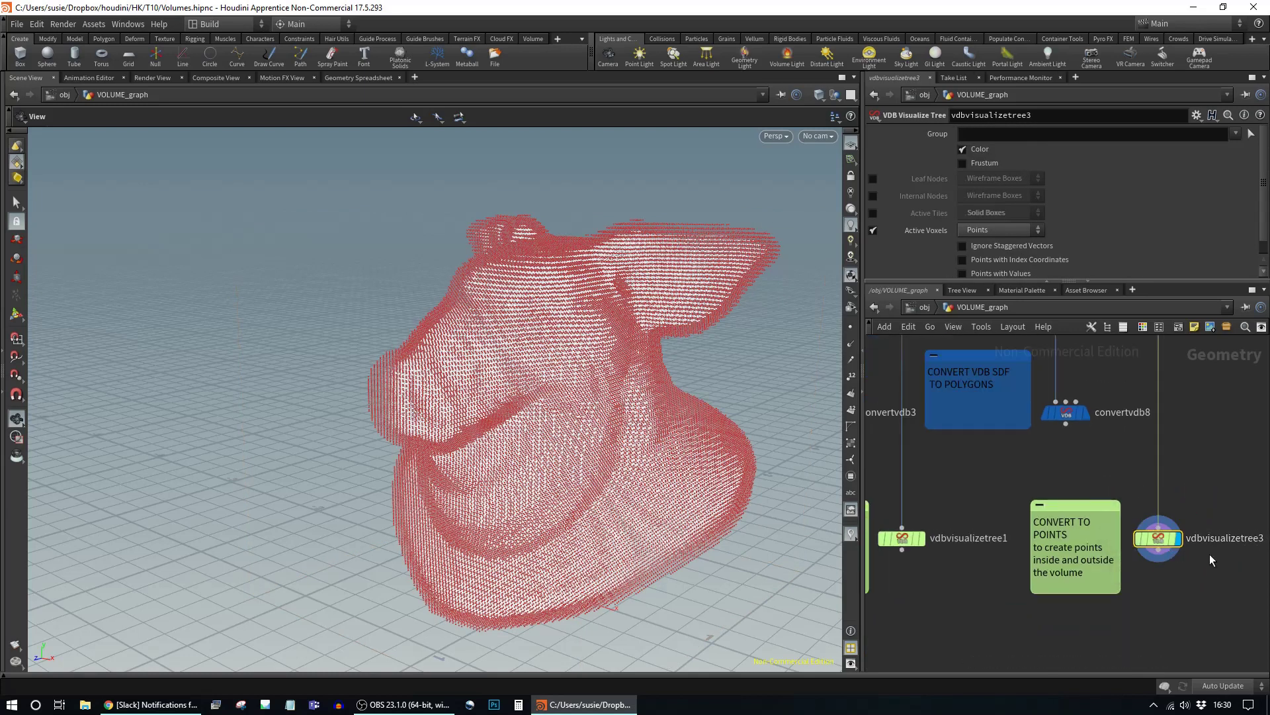
scroll(1209, 553, down, 3)
drag(487, 416, 752, 342)
key(h)
Step: Check the band voxel settings of vdbfrompolygons2 and examine the vdbvisualizetree3 points inside and outside the pig head surface
middle_drag(1106, 383, 1110, 528)
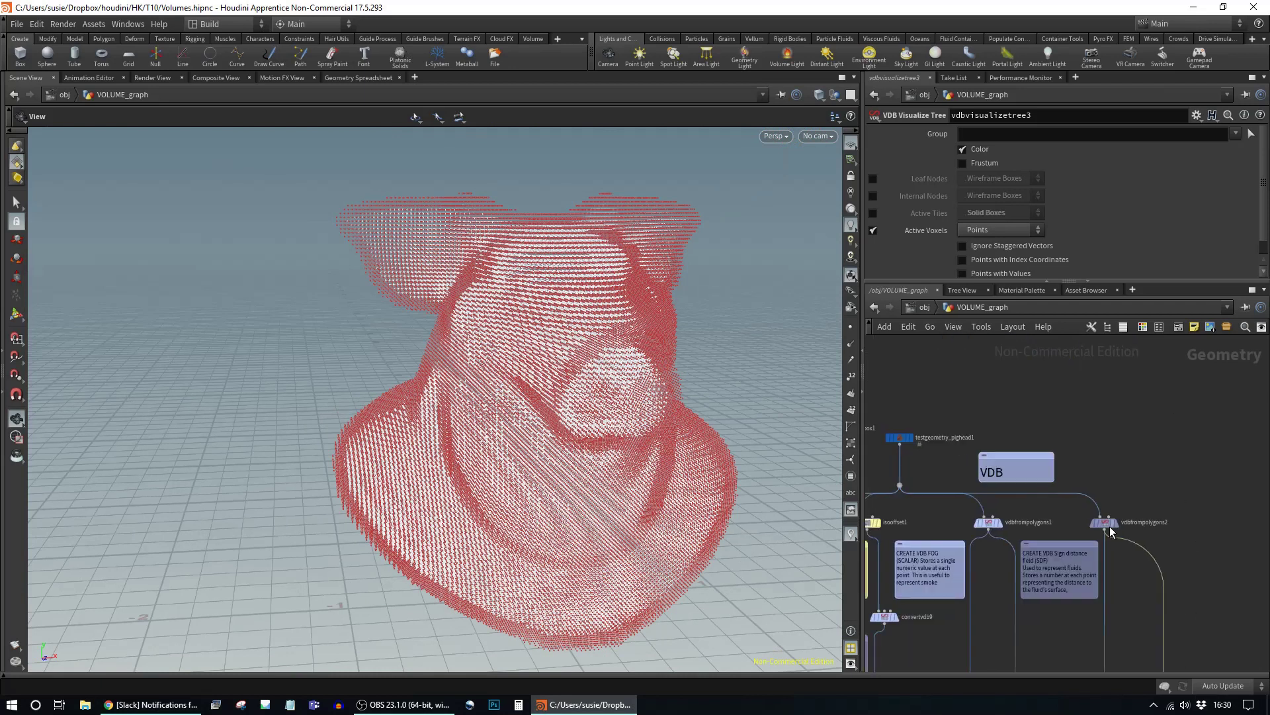
click(1105, 522)
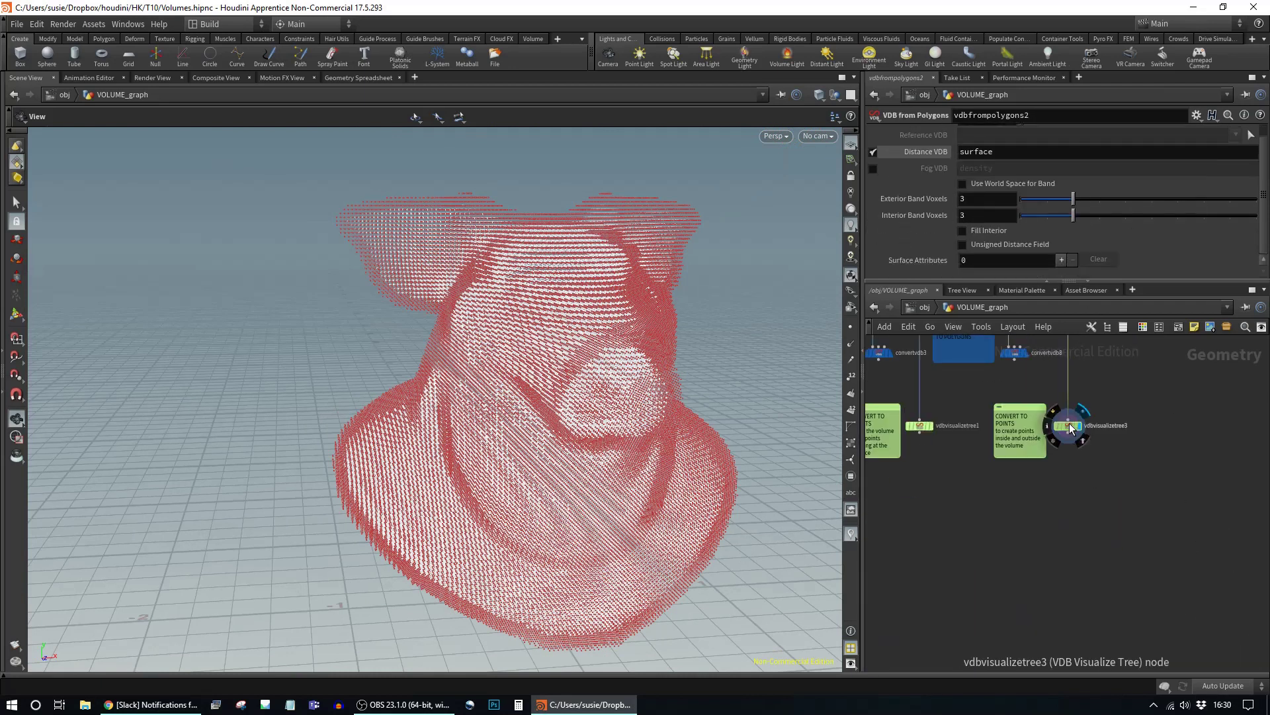
click(1068, 425)
drag(509, 427, 827, 483)
middle_drag(920, 502, 1144, 542)
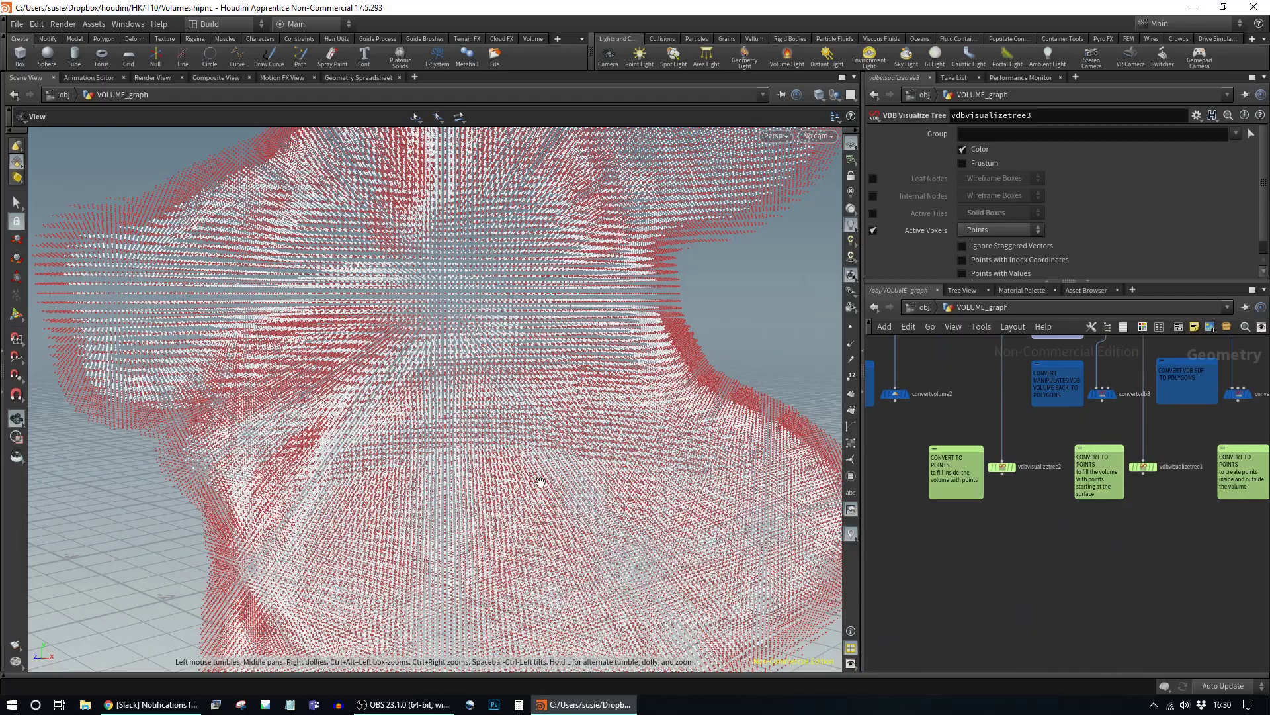
drag(522, 423, 635, 456)
right_drag(635, 456, 592, 430)
drag(593, 430, 642, 433)
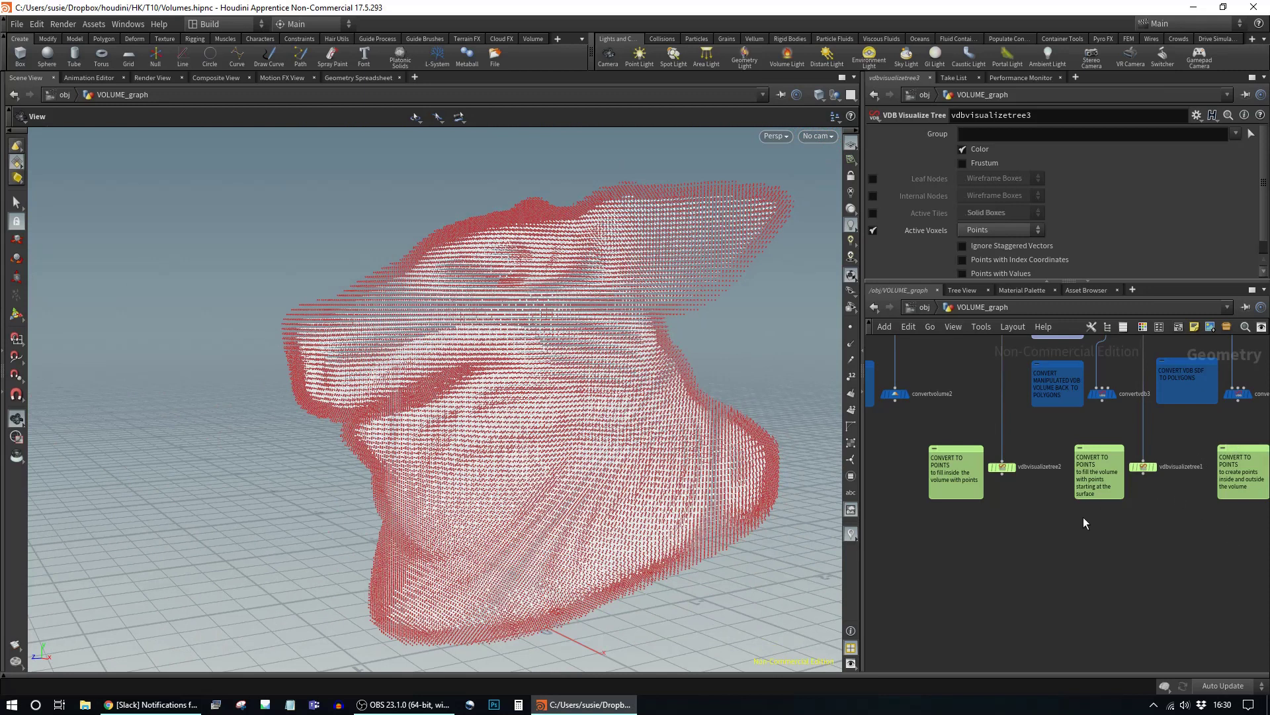
Step: Display the vdbvisualizetree1 fog points, inspect them from several angles, and switch the display to vdbvisualizetree2
click(1151, 467)
drag(748, 446, 805, 405)
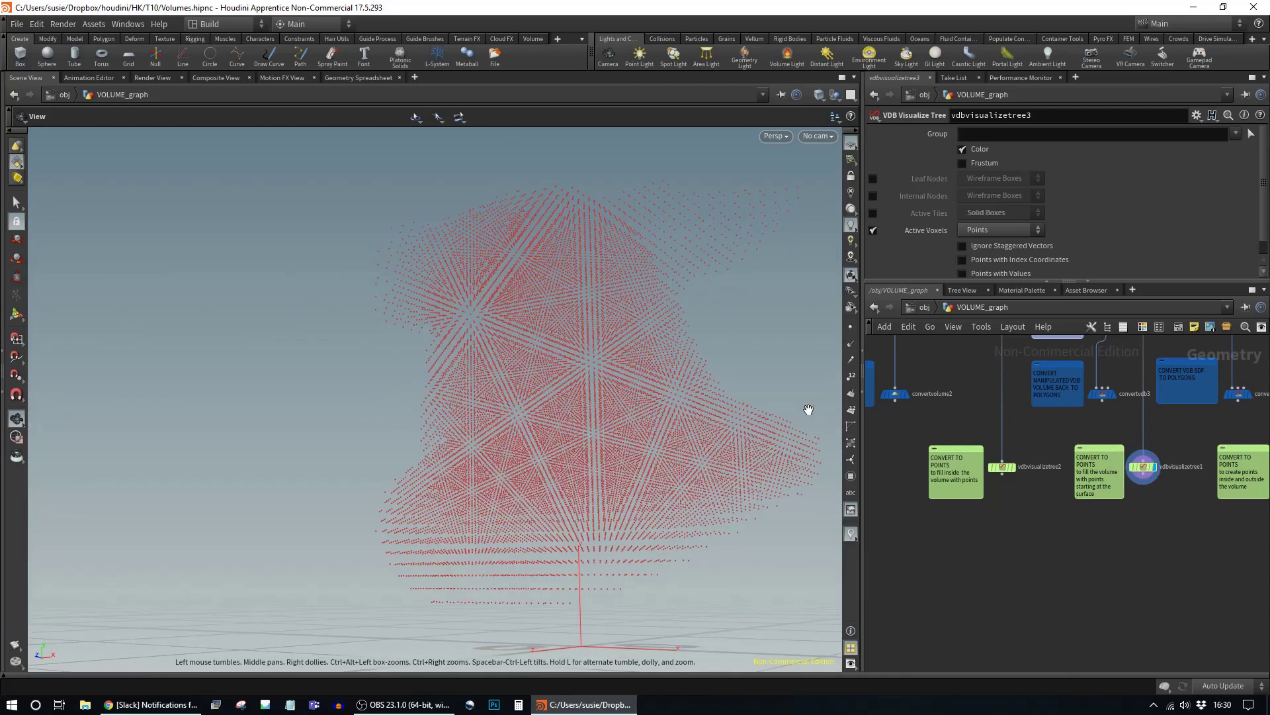
drag(351, 386, 244, 468)
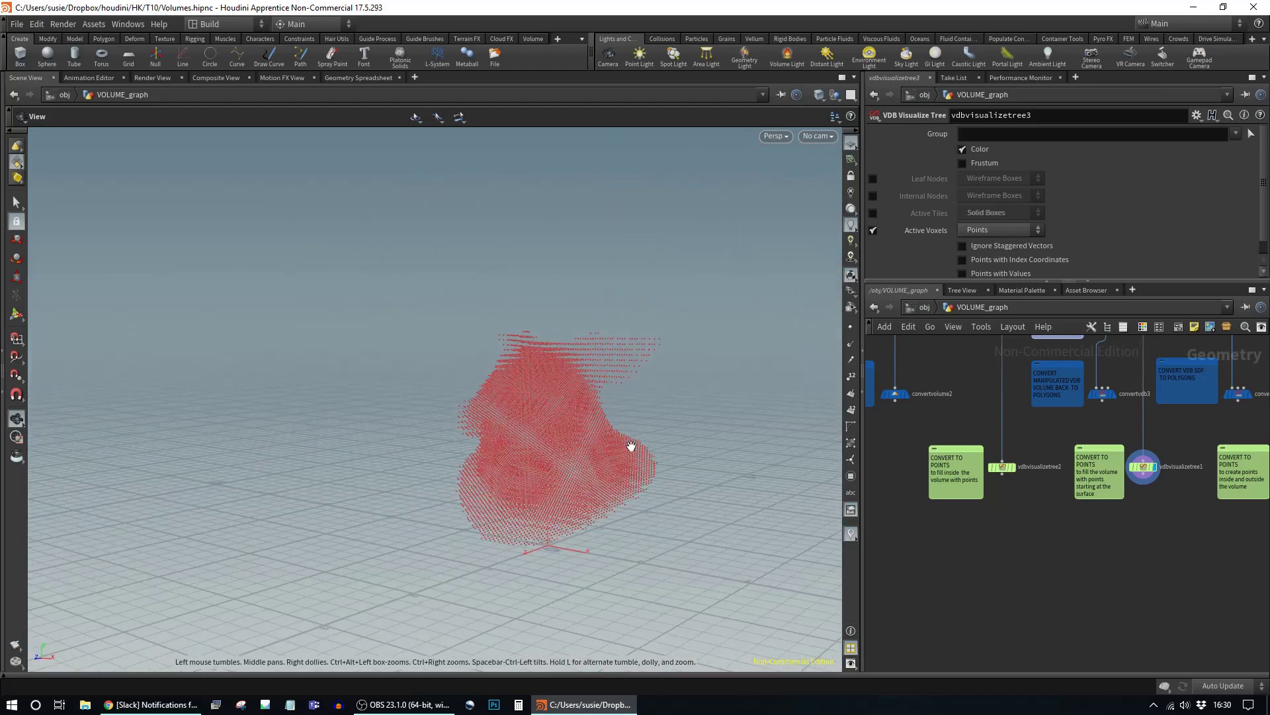
drag(596, 461, 545, 442)
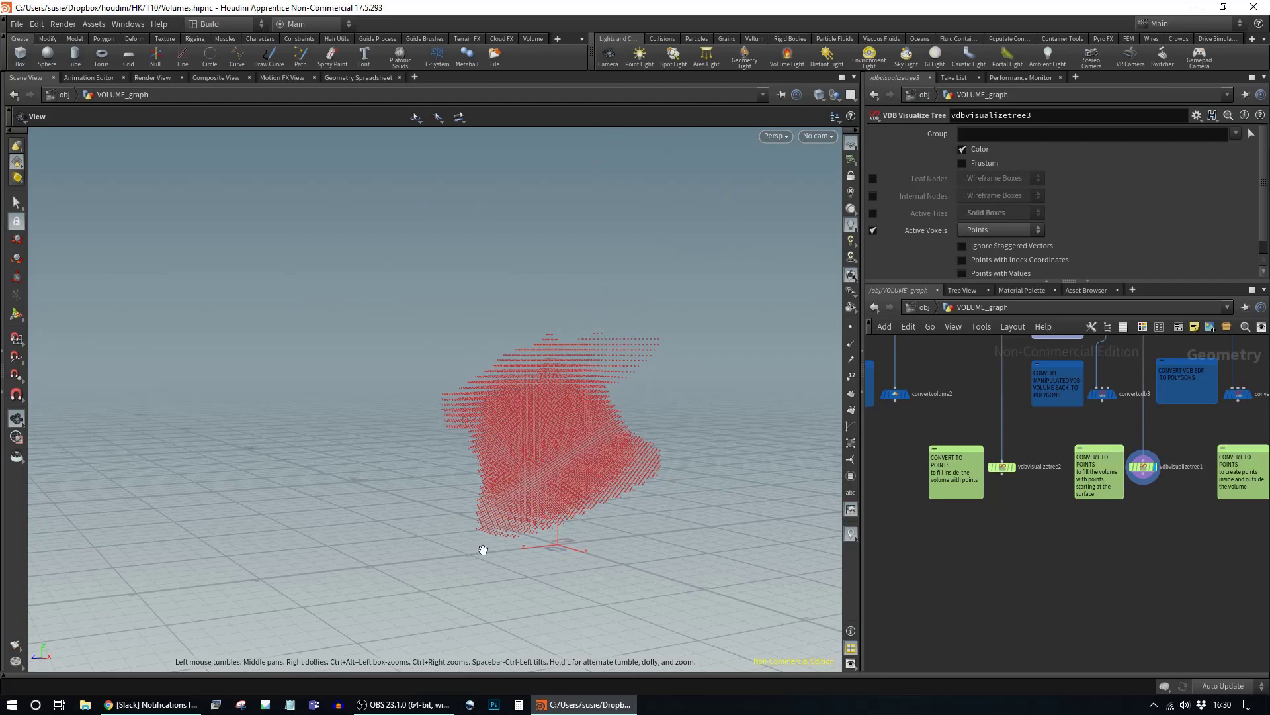
drag(484, 339, 596, 463)
click(1015, 467)
scroll(1042, 498, down, 3)
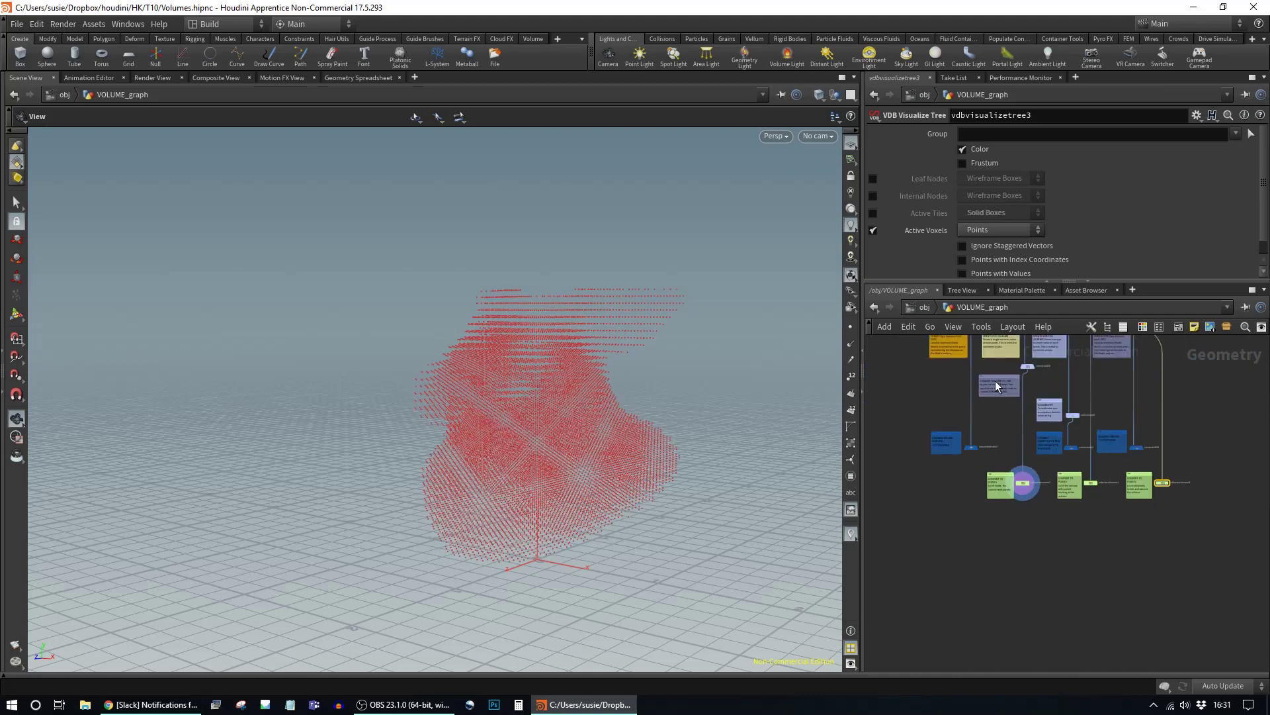
Step: Replace testgeometry_pighead1 with box1 as the input feeding all volume and VDB branches, and display box1
middle_drag(995, 380, 988, 586)
scroll(1008, 534, up, 3)
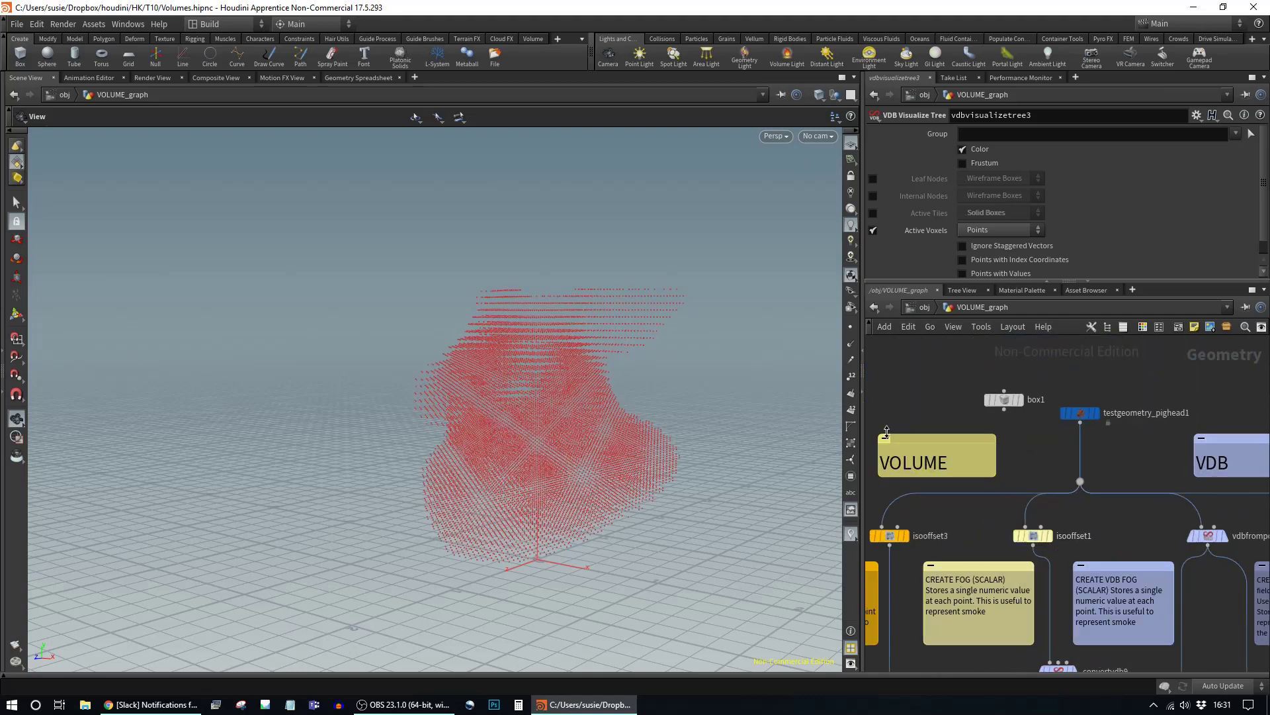
scroll(1099, 515, down, 3)
scroll(1093, 581, up, 3)
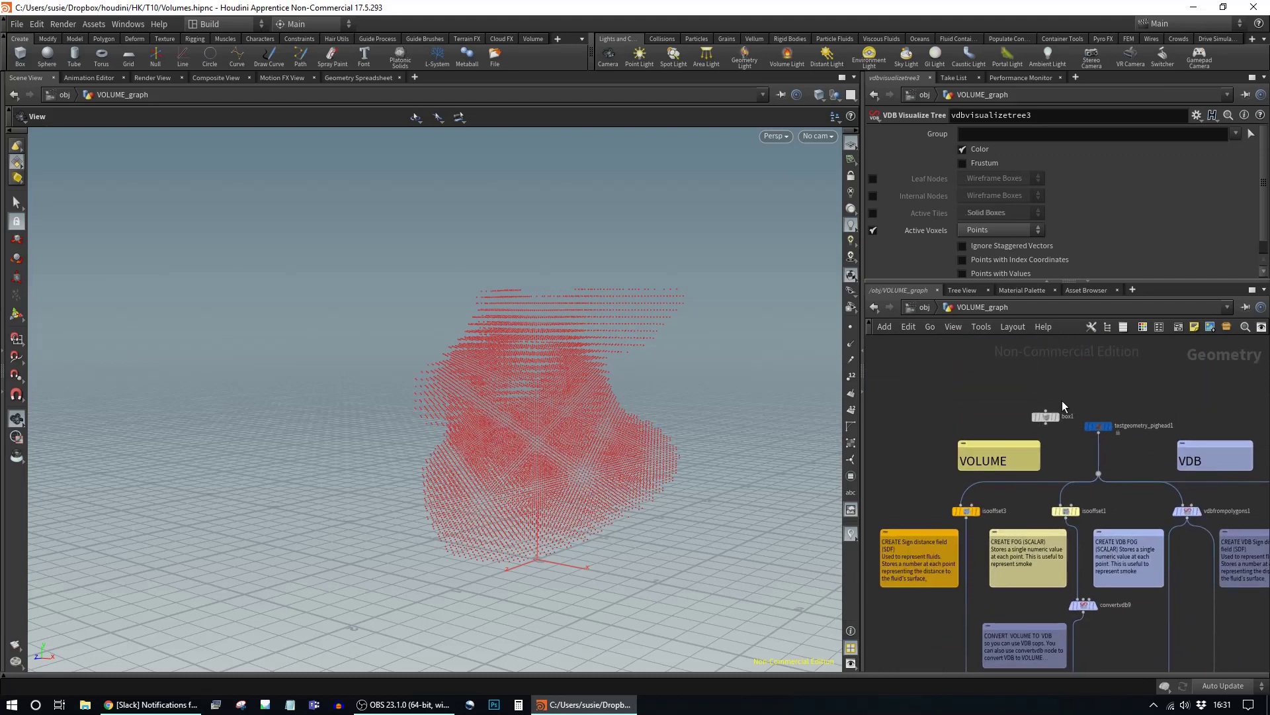
drag(1101, 424, 1121, 391)
drag(1048, 430, 1132, 405)
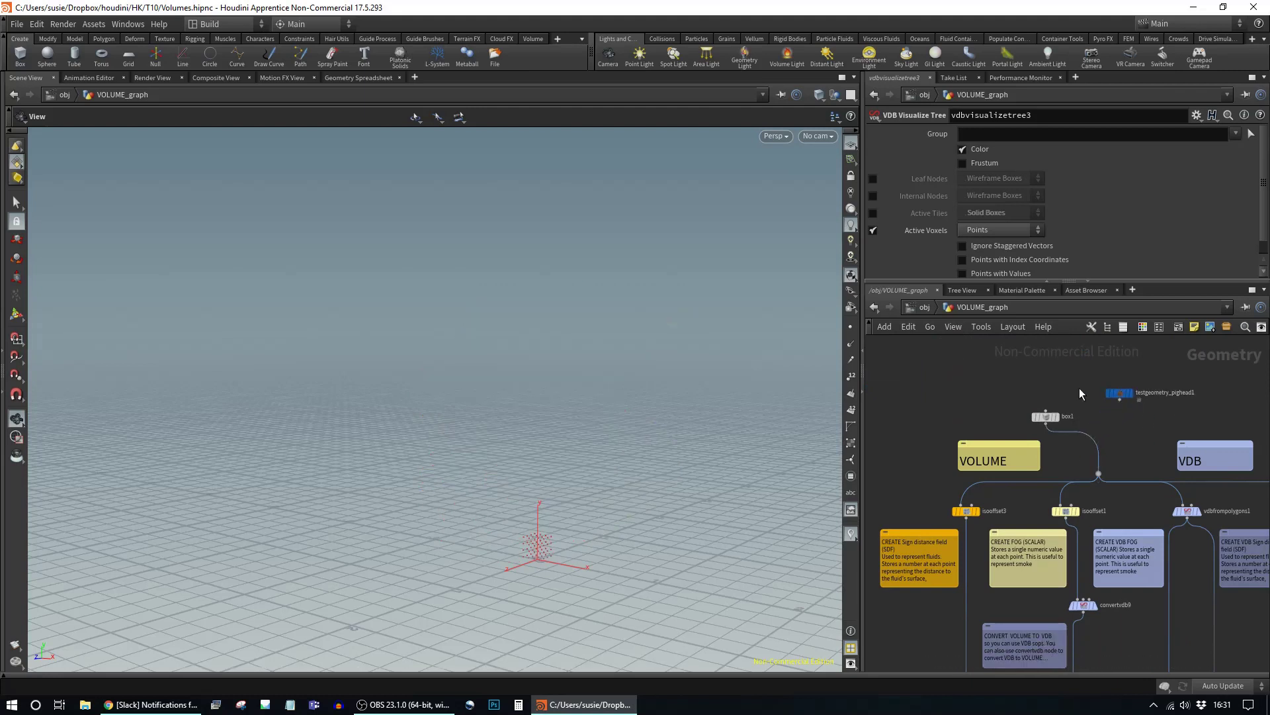
drag(1057, 415, 1114, 443)
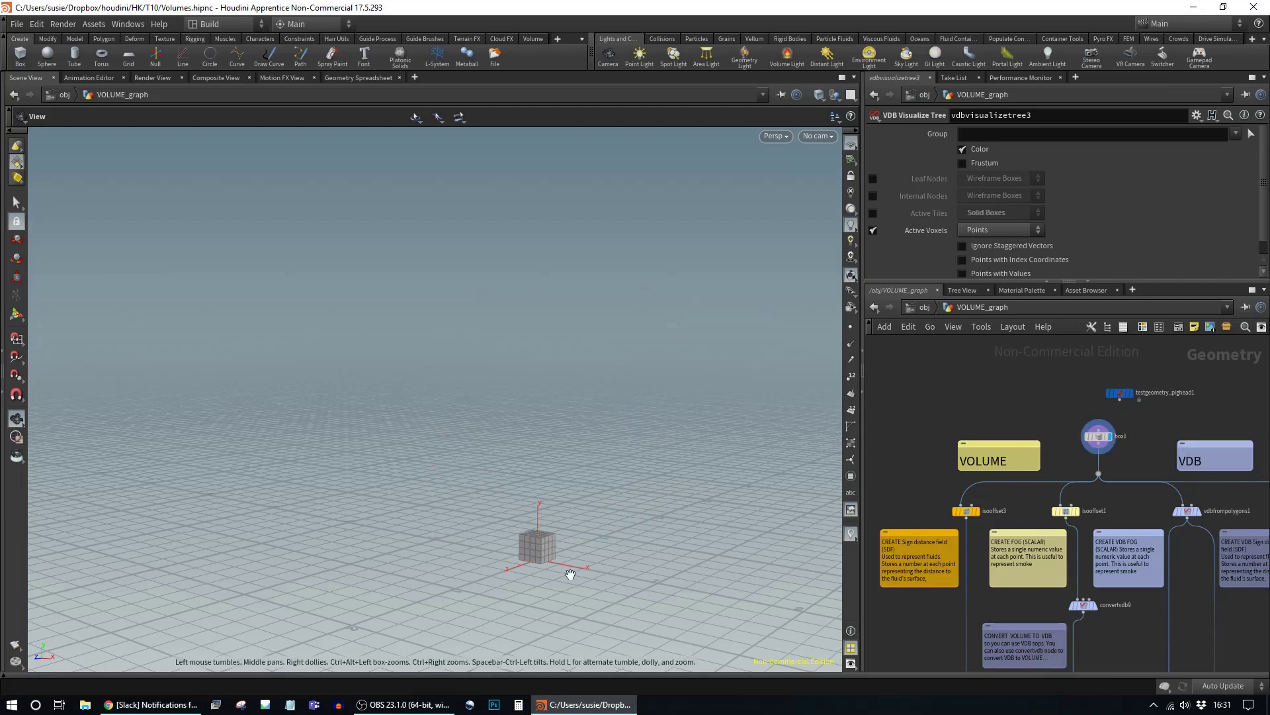
Step: Frame the box closely in the viewport and set box1 as a template
scroll(476, 589, up, 3)
middle_drag(817, 581, 501, 501)
drag(501, 500, 554, 522)
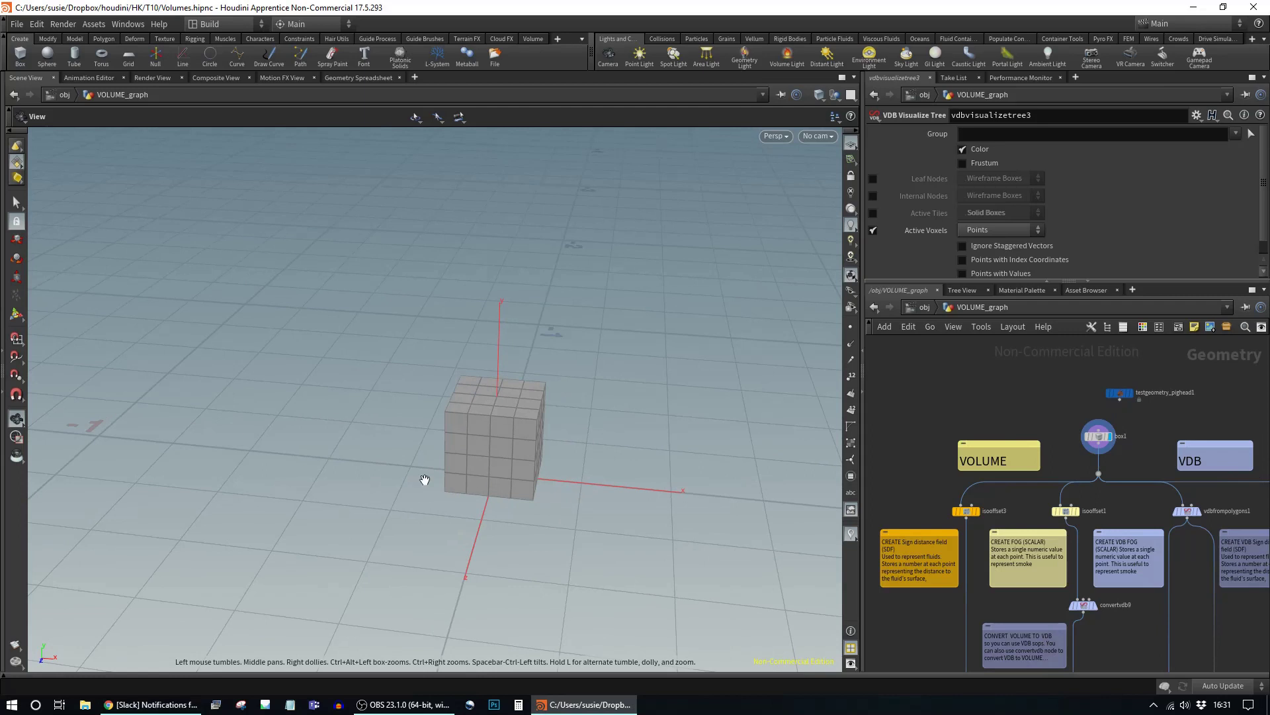
mouse_move(1115, 455)
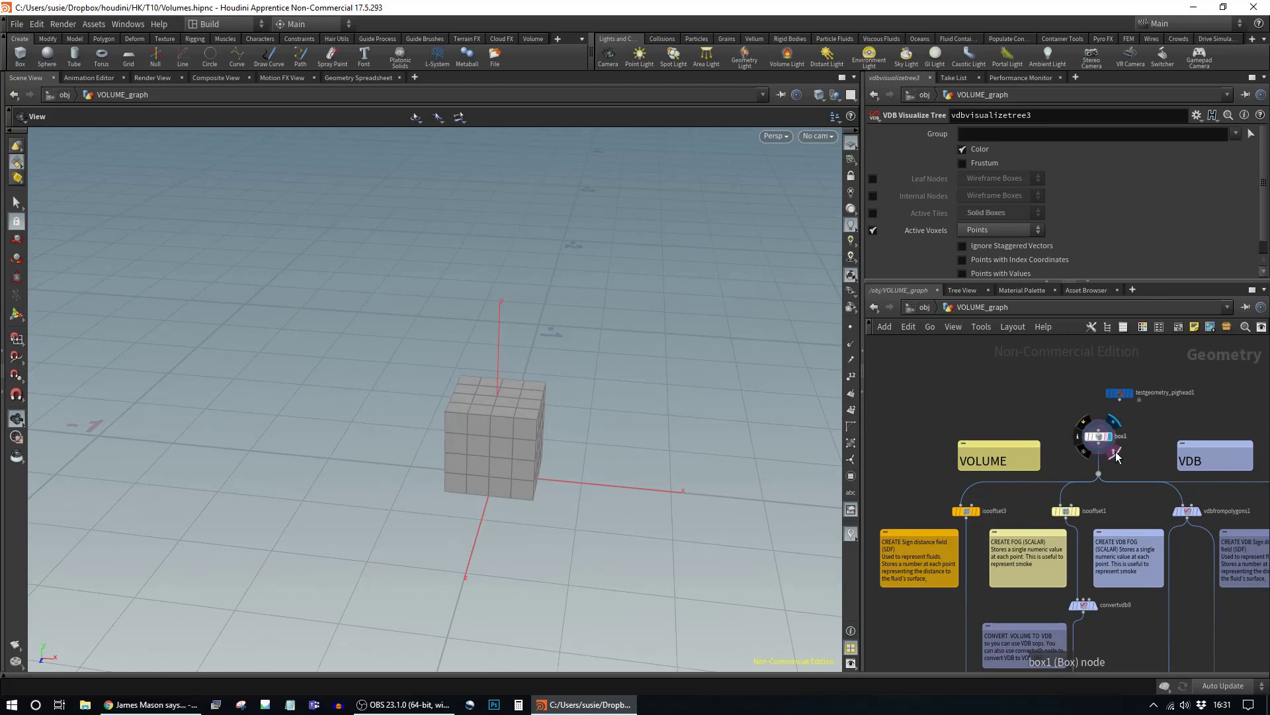
click(1116, 456)
middle_drag(582, 549, 504, 373)
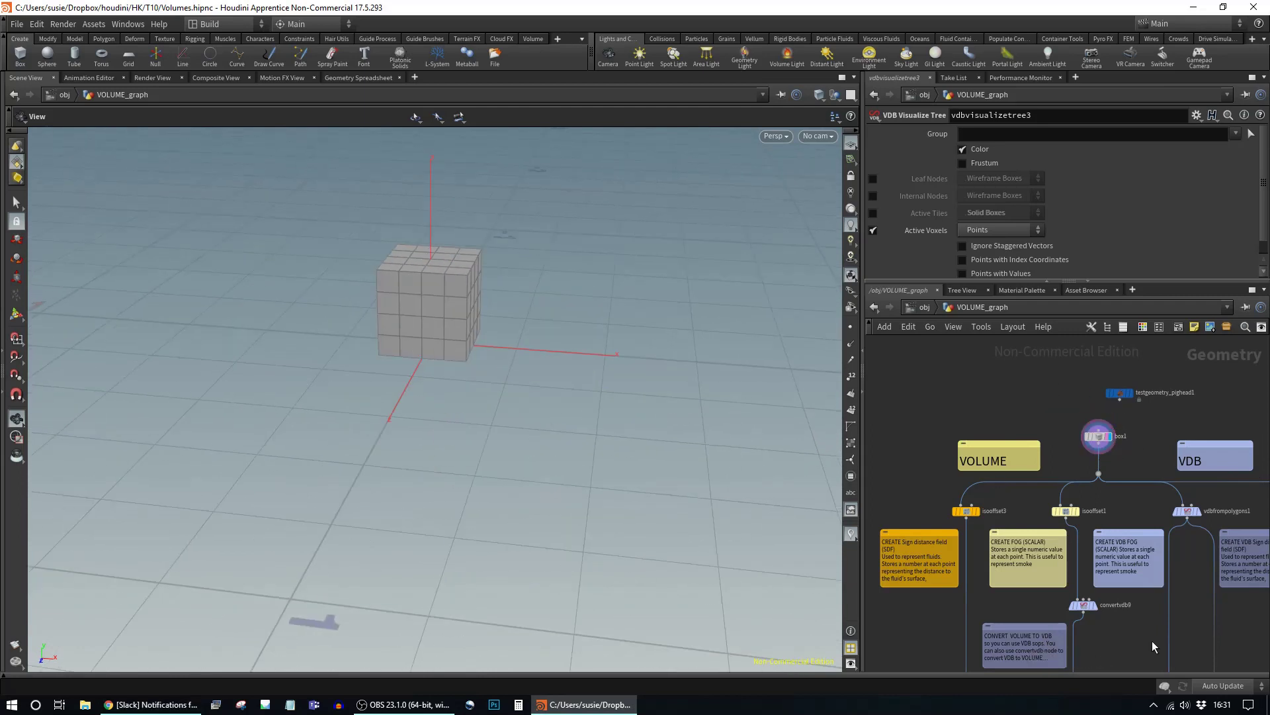
Step: Display the box's fog points from vdbvisualizetree1, followed by its SDF points from vdbvisualizetree3
middle_drag(1153, 640, 1046, 291)
middle_drag(1012, 553, 1012, 512)
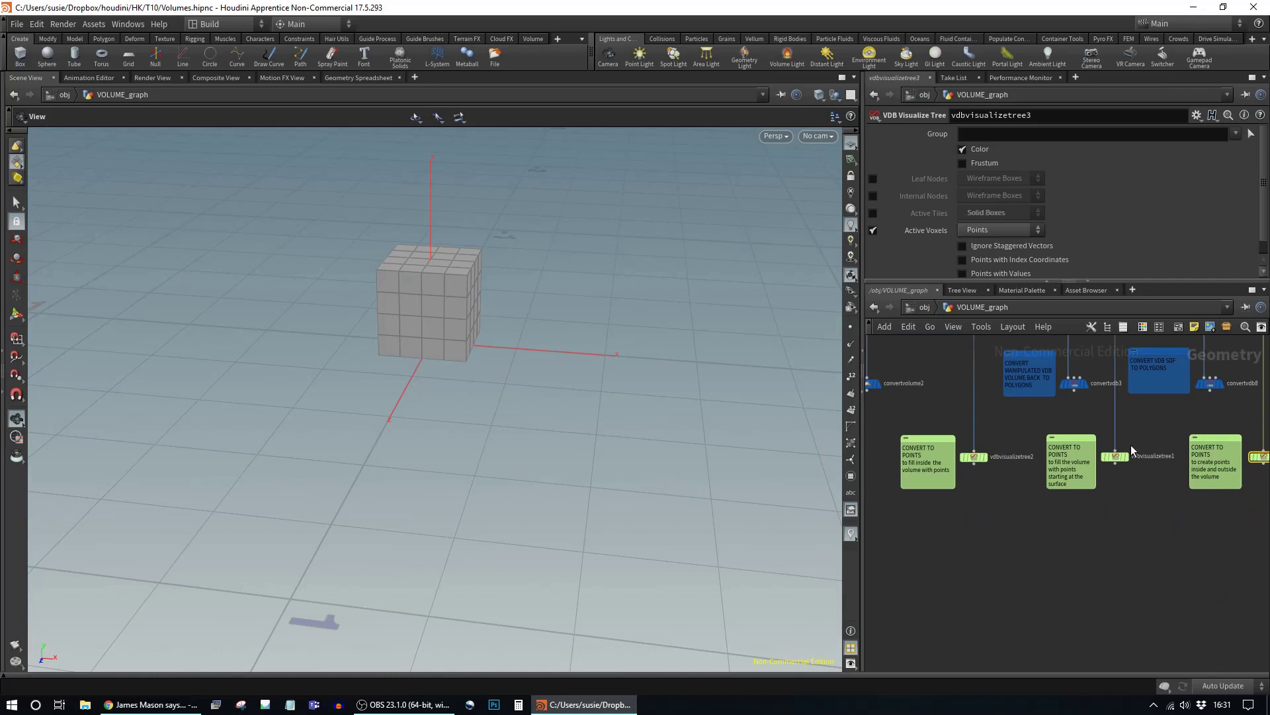
click(1127, 462)
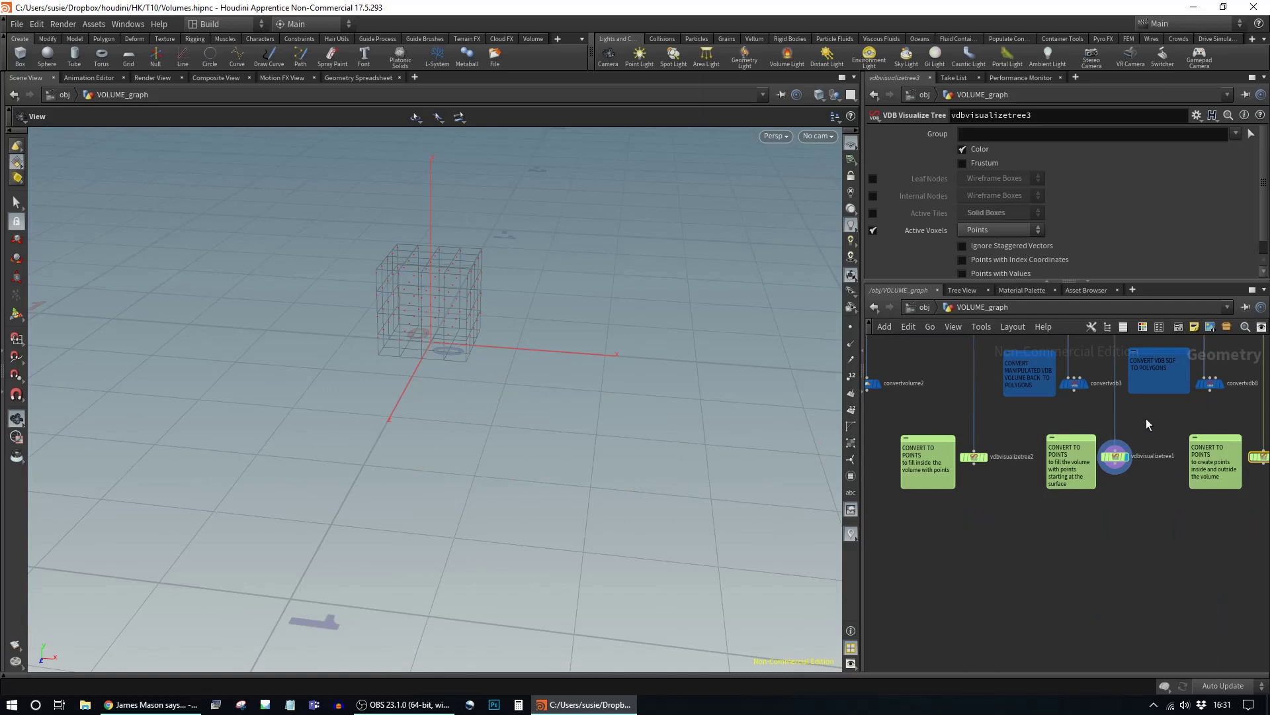
scroll(1128, 421, down, 3)
scroll(1212, 452, up, 3)
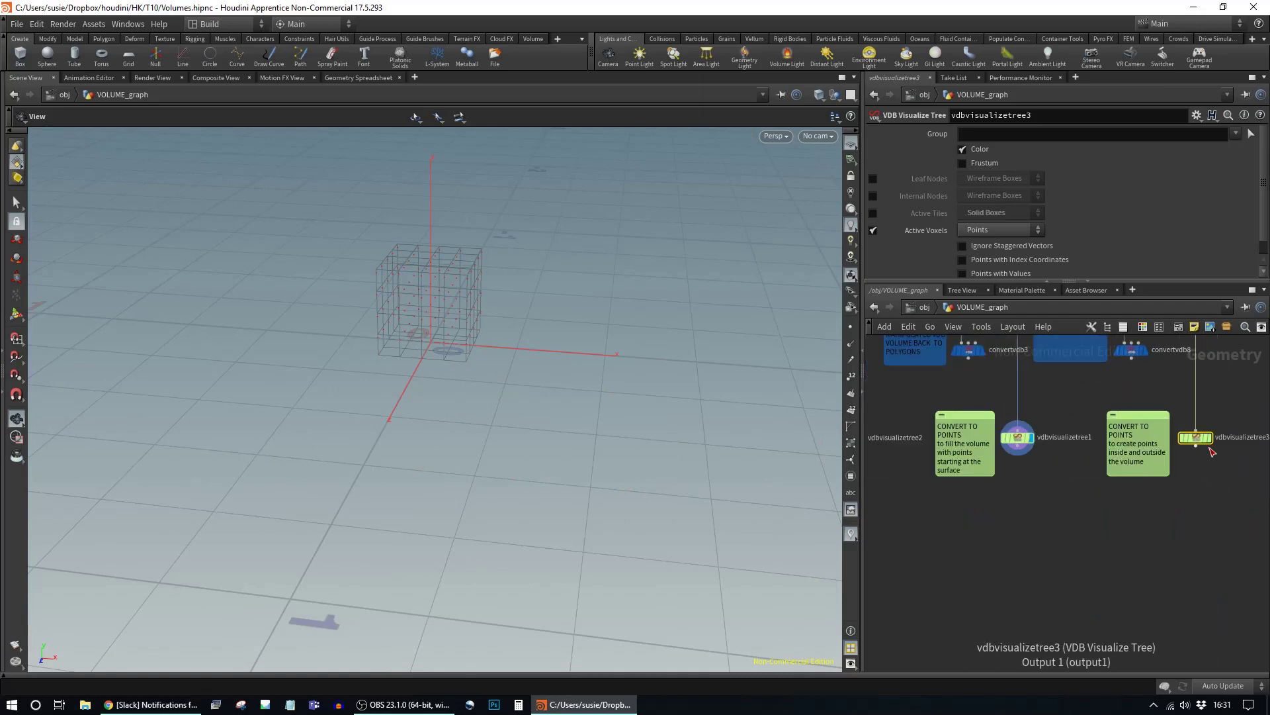
click(1207, 438)
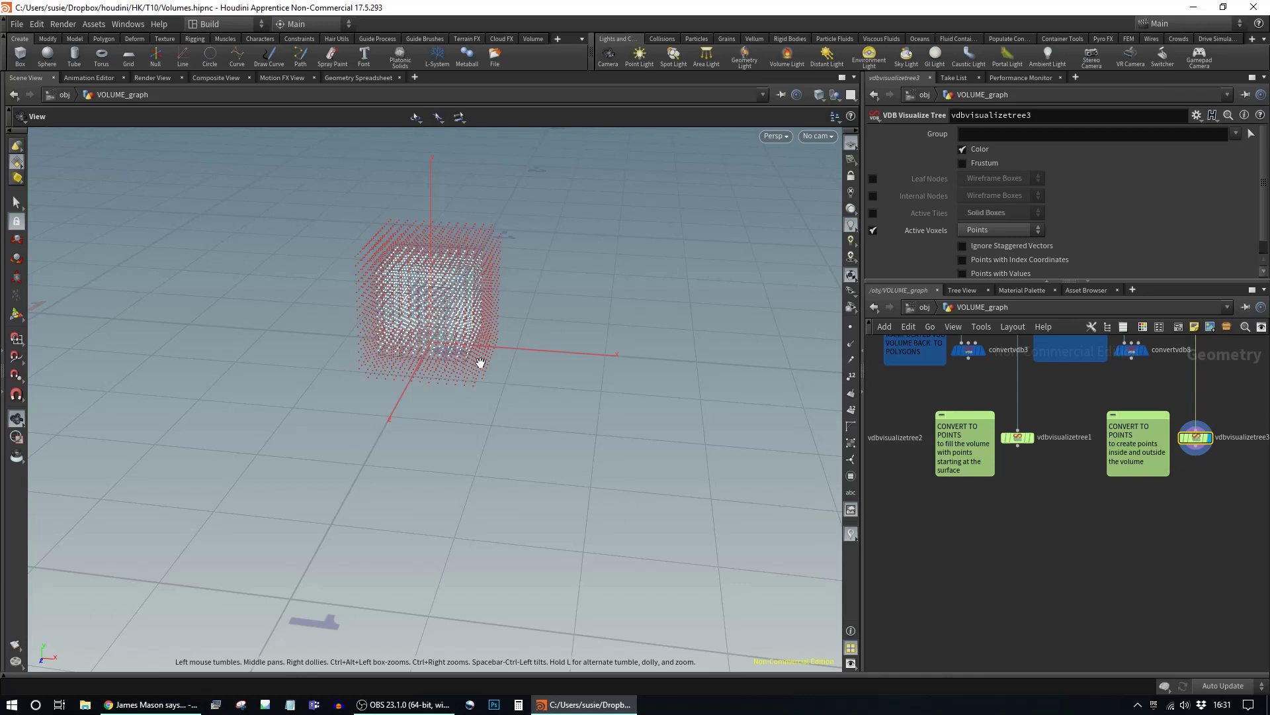
drag(271, 447, 579, 495)
Step: Select and display vdbvisualizetree1 and examine up close how its points fill the box from the surface inward
click(1029, 438)
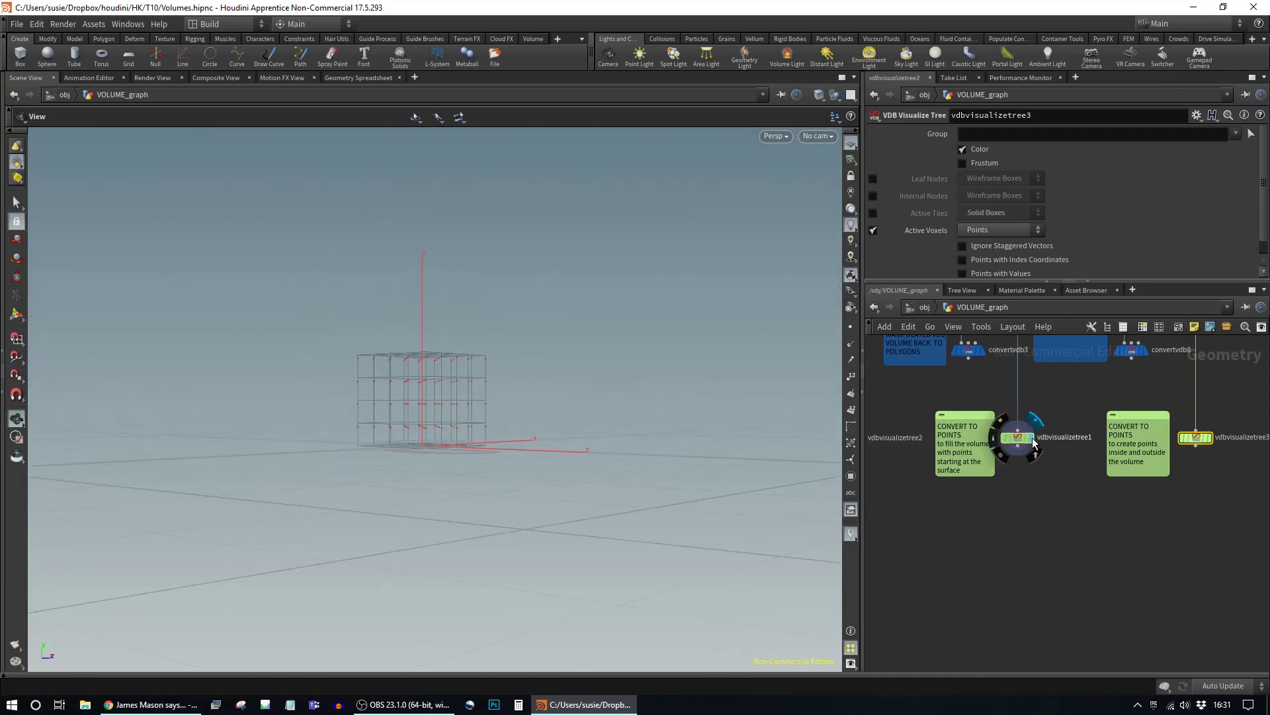
drag(559, 361, 306, 505)
right_drag(306, 505, 734, 525)
drag(735, 525, 628, 428)
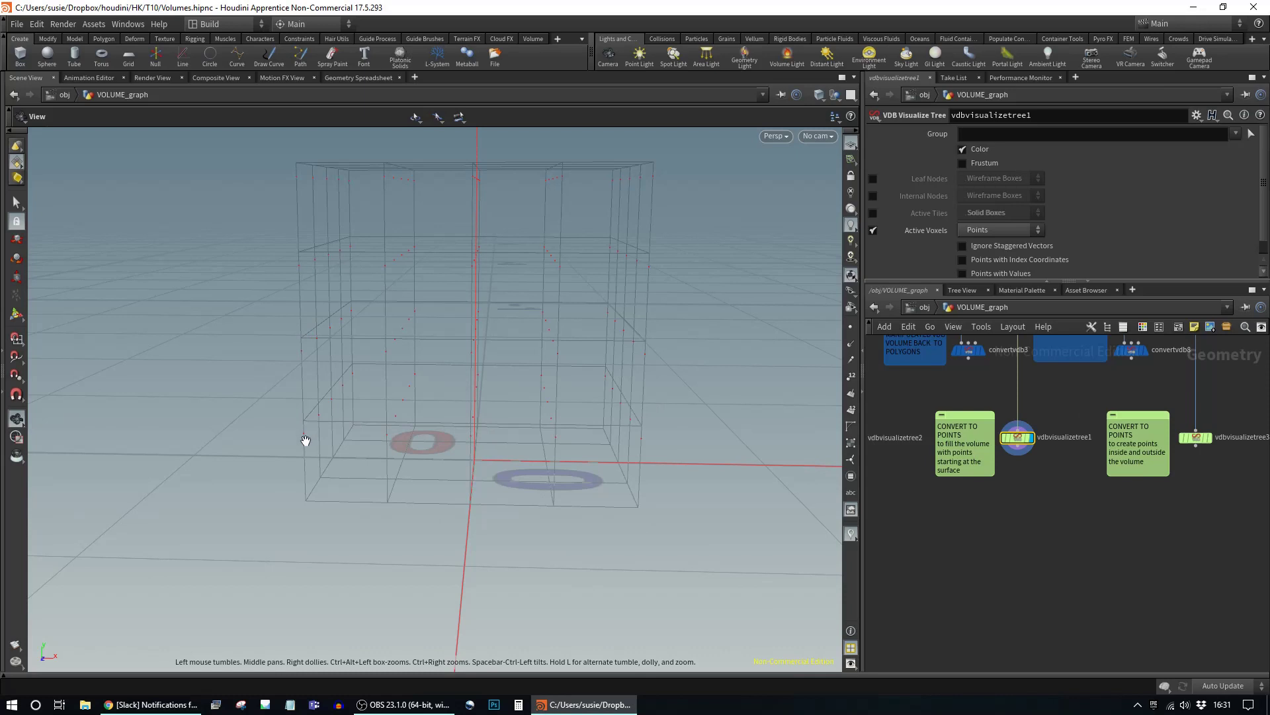
drag(638, 477, 560, 428)
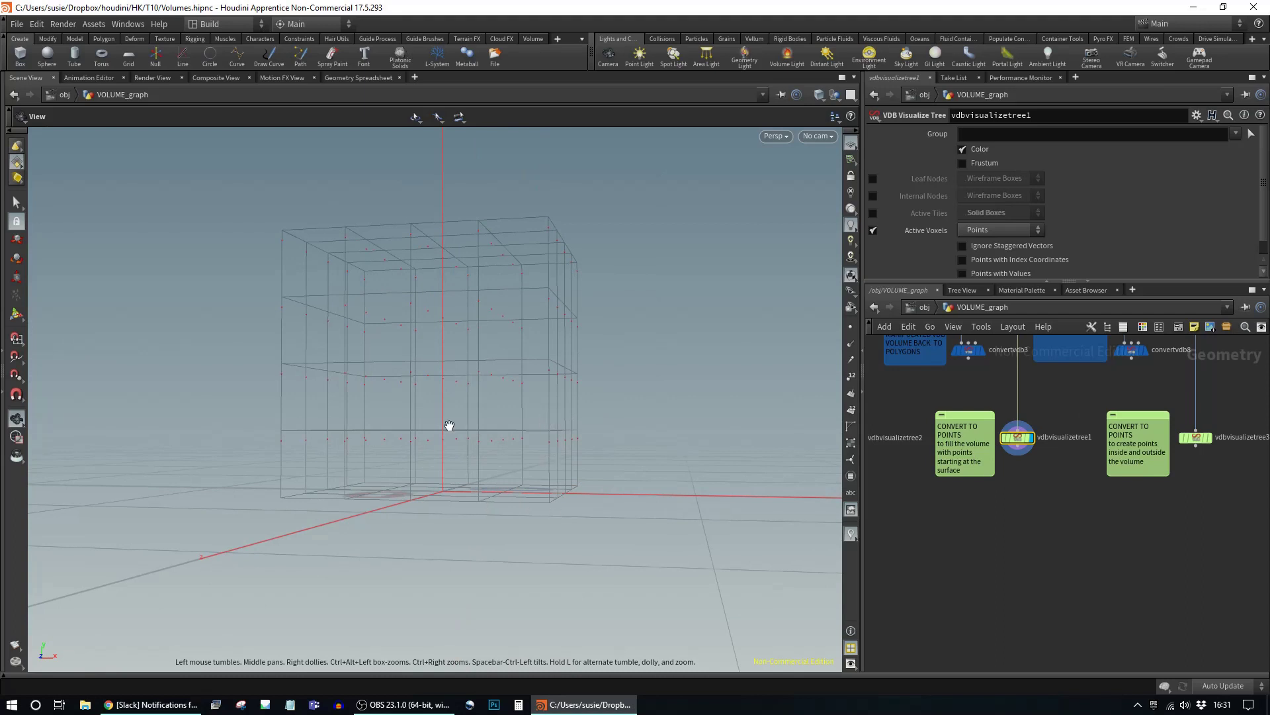
drag(507, 543, 522, 592)
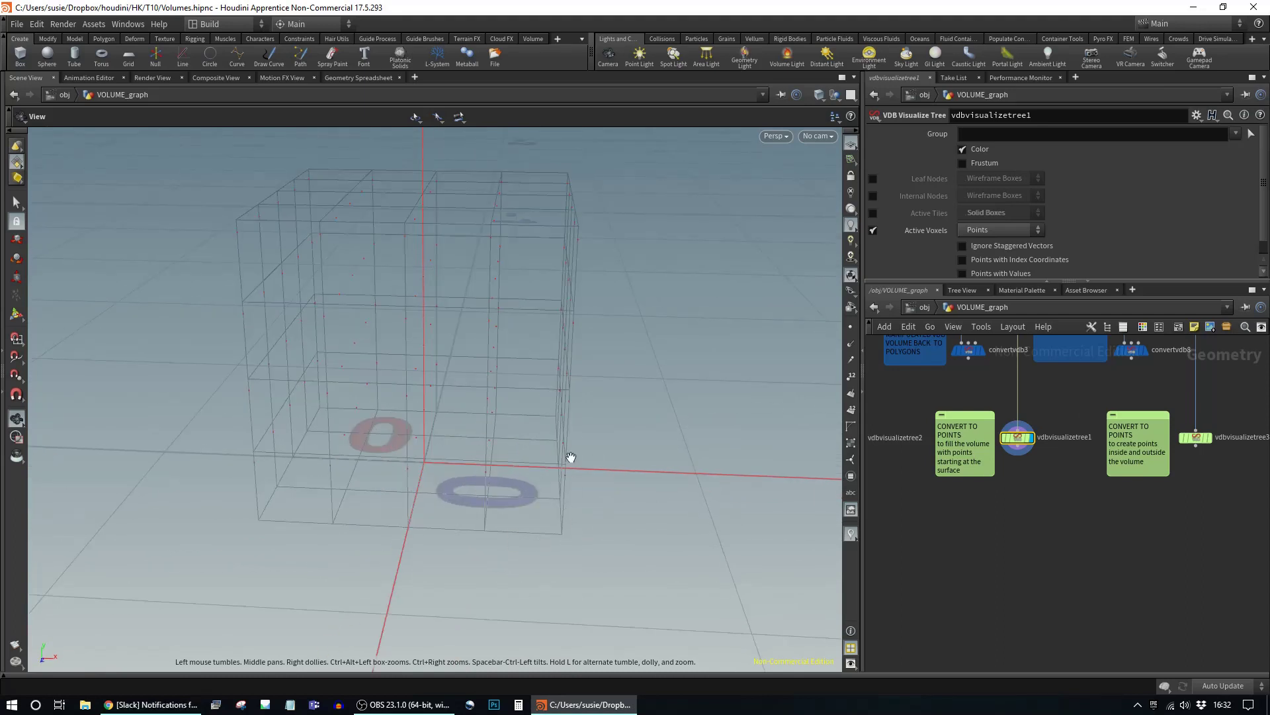
drag(533, 553, 648, 468)
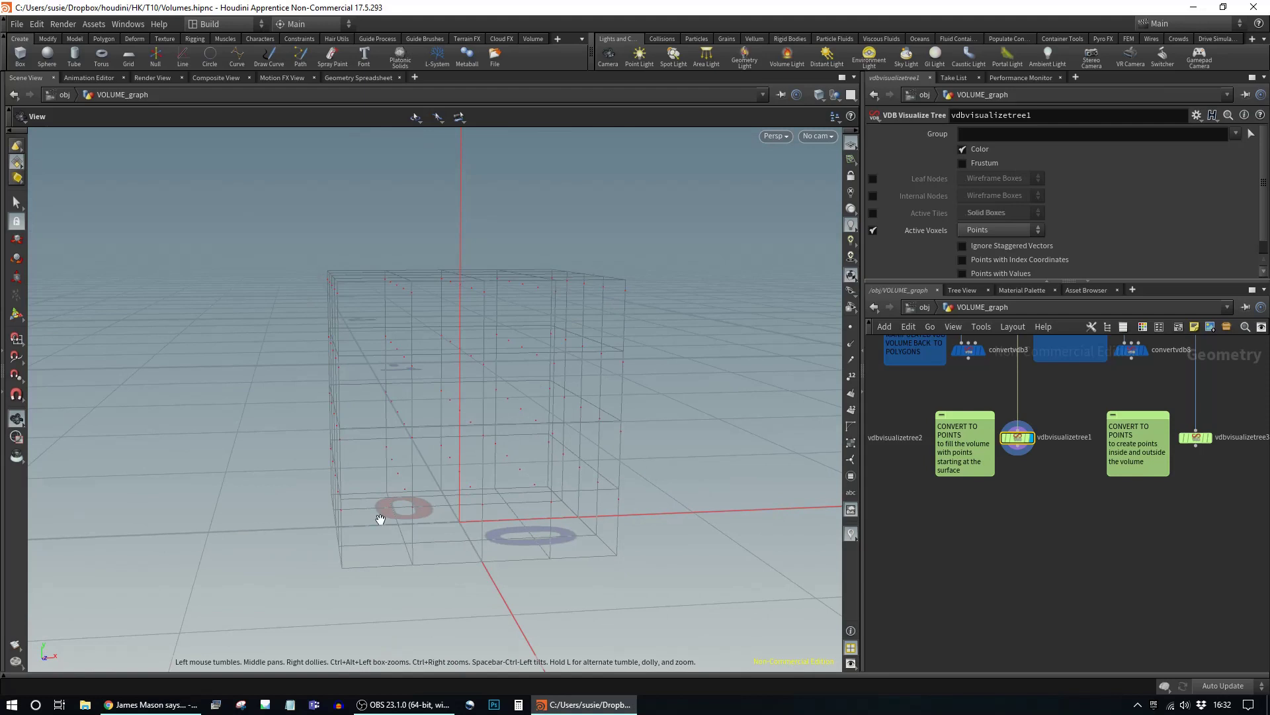
Step: Select and display vdbvisualizetree2 and examine how its points fill the inside of the templated box
middle_drag(935, 538, 954, 592)
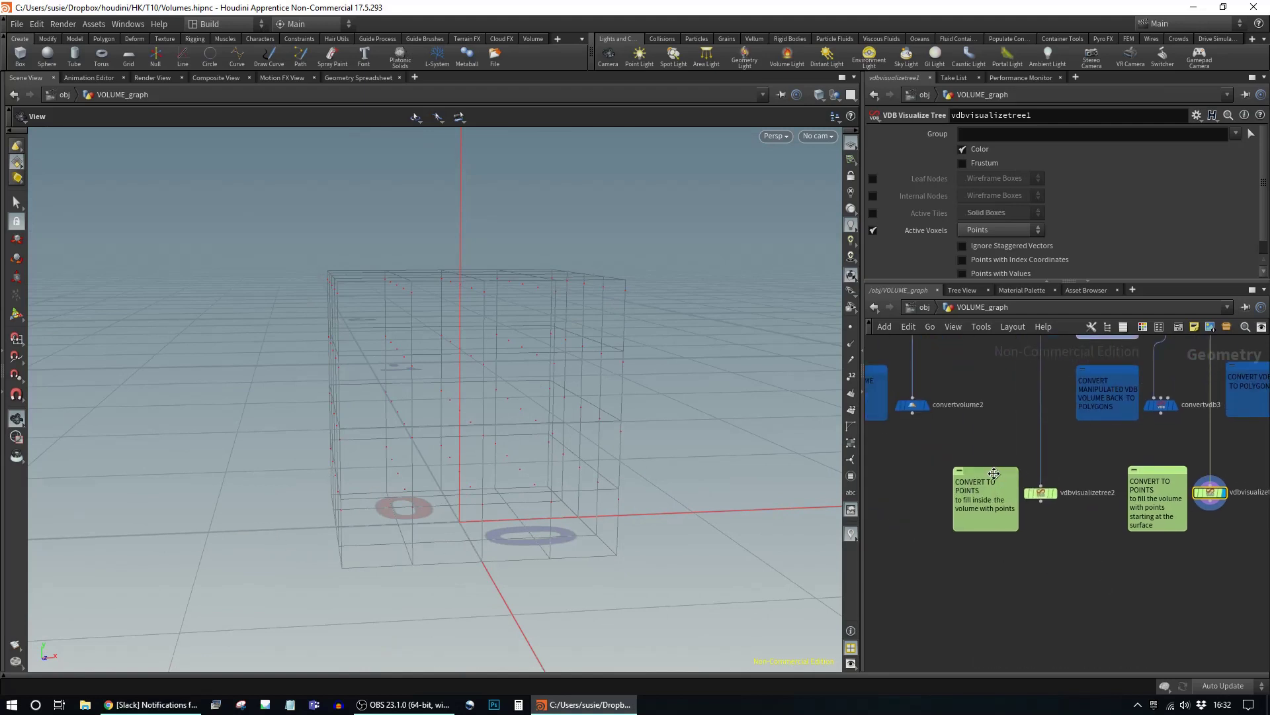
scroll(1081, 510, up, 5)
click(1090, 514)
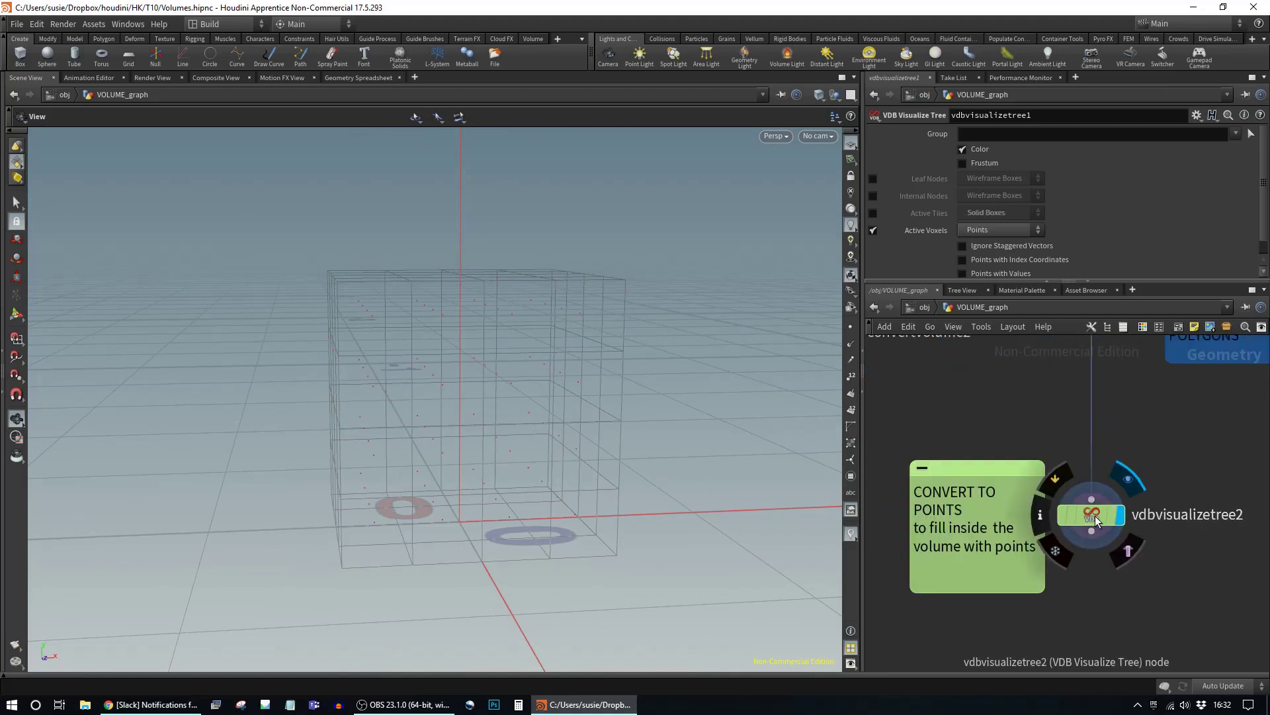
drag(727, 456, 549, 522)
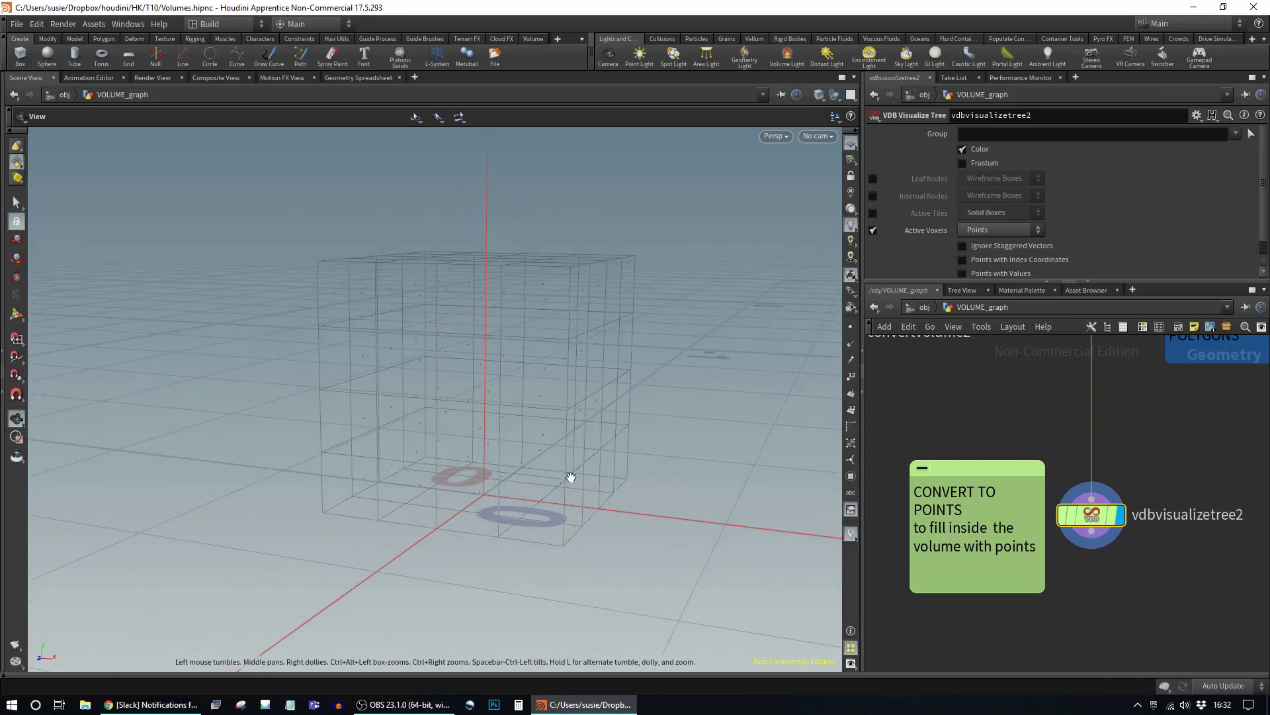
drag(609, 440, 660, 543)
right_drag(661, 543, 462, 499)
drag(462, 499, 669, 431)
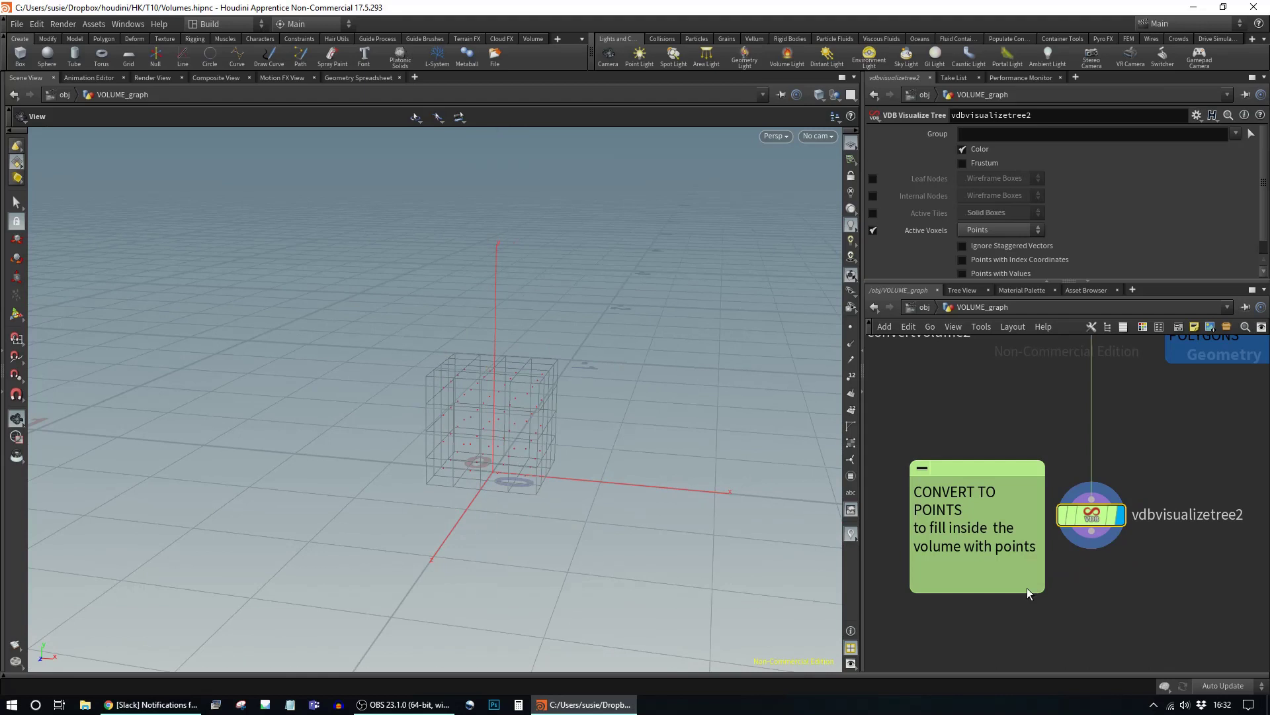
Step: Look over the whole volume and VDB network from the box input down to the point conversions
scroll(1198, 549, down, 5)
right_drag(1054, 531, 1200, 530)
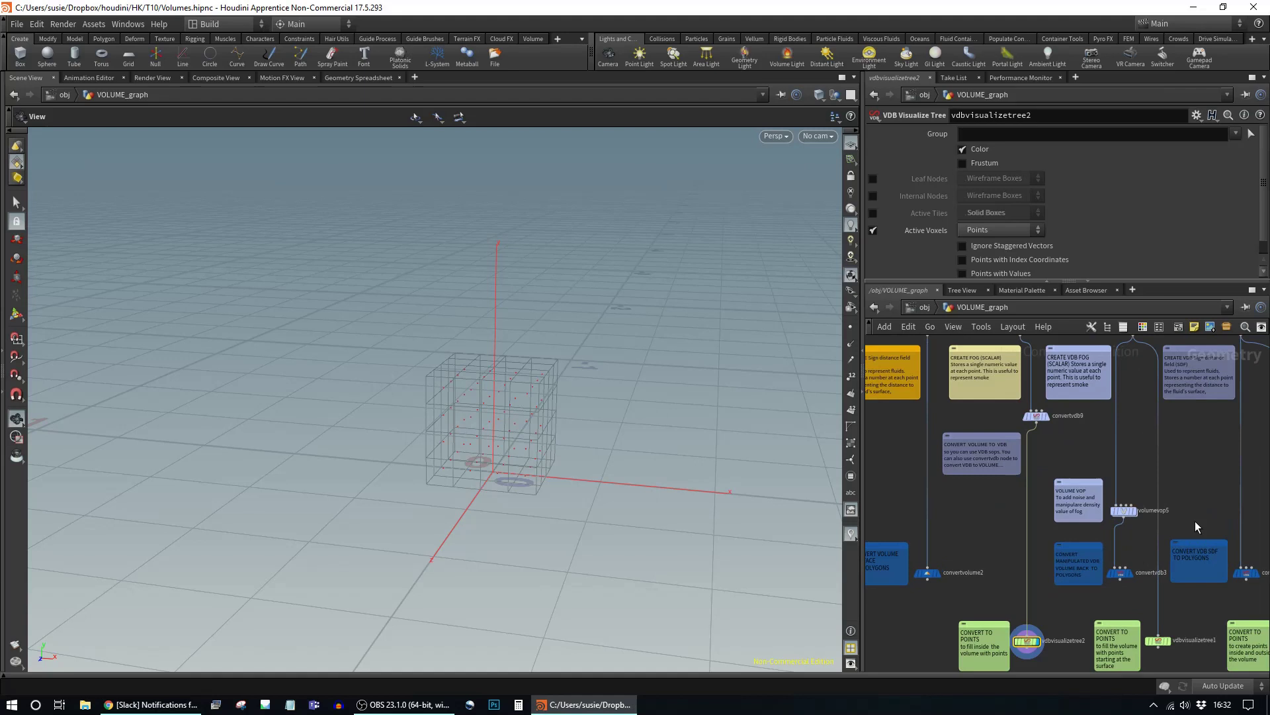
scroll(986, 542, down, 2)
scroll(985, 543, down, 2)
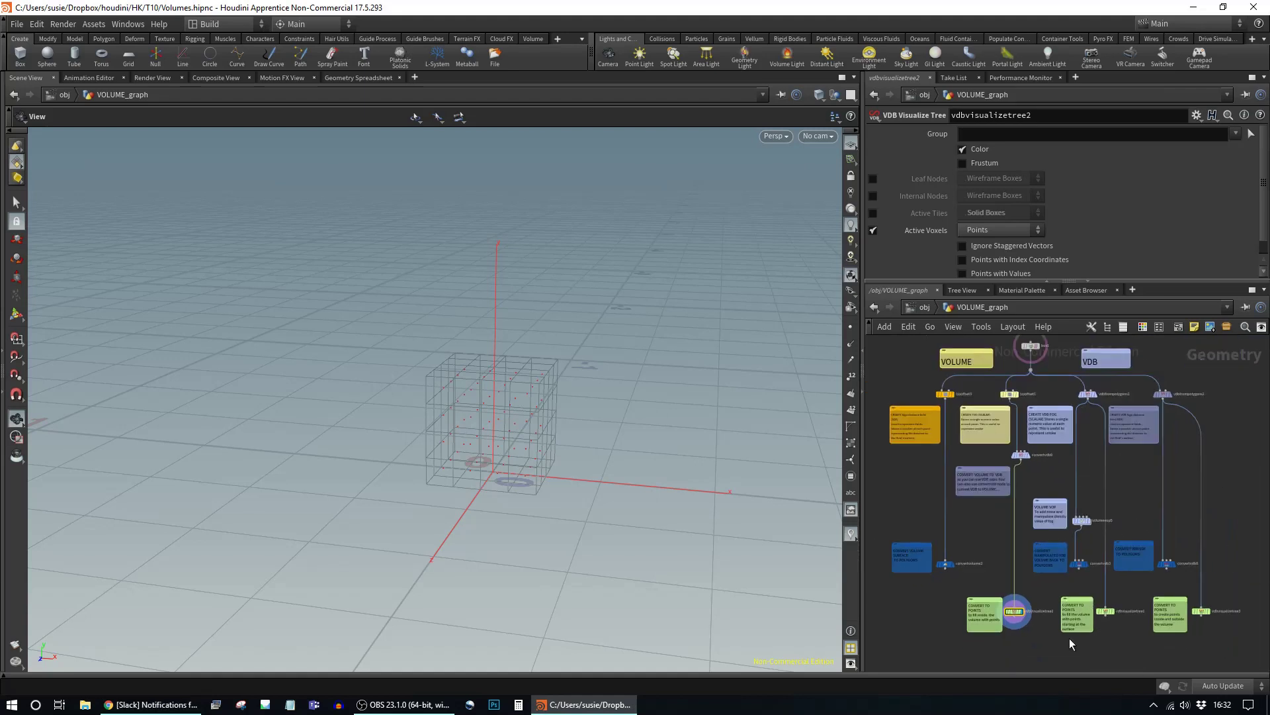
middle_drag(1051, 636, 1042, 644)
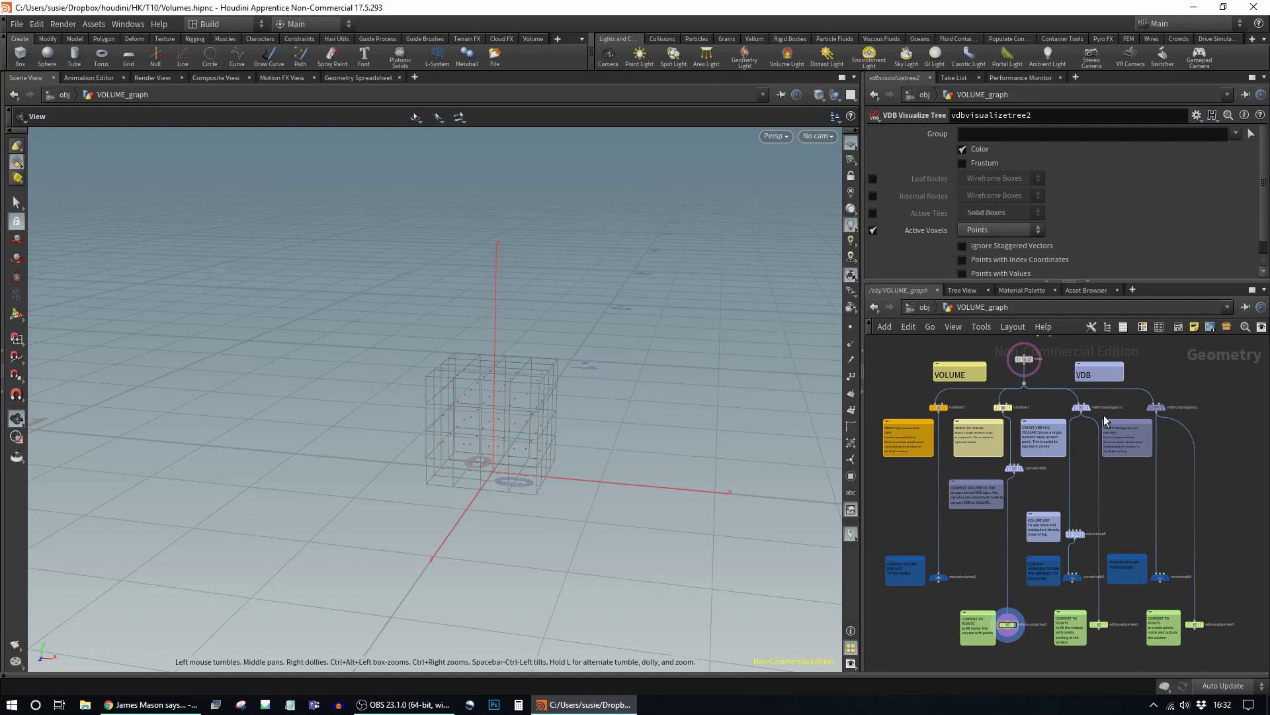
middle_drag(1137, 502, 1153, 506)
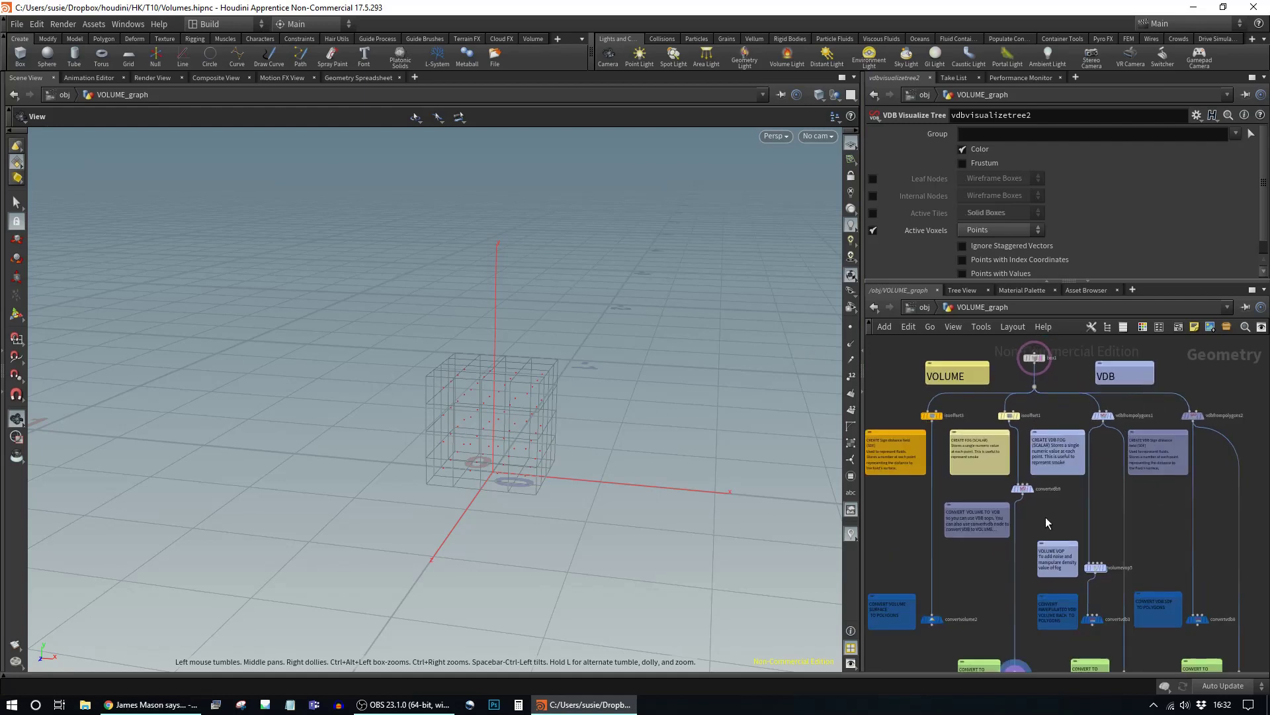
scroll(1045, 518, up, 1)
scroll(1047, 503, down, 2)
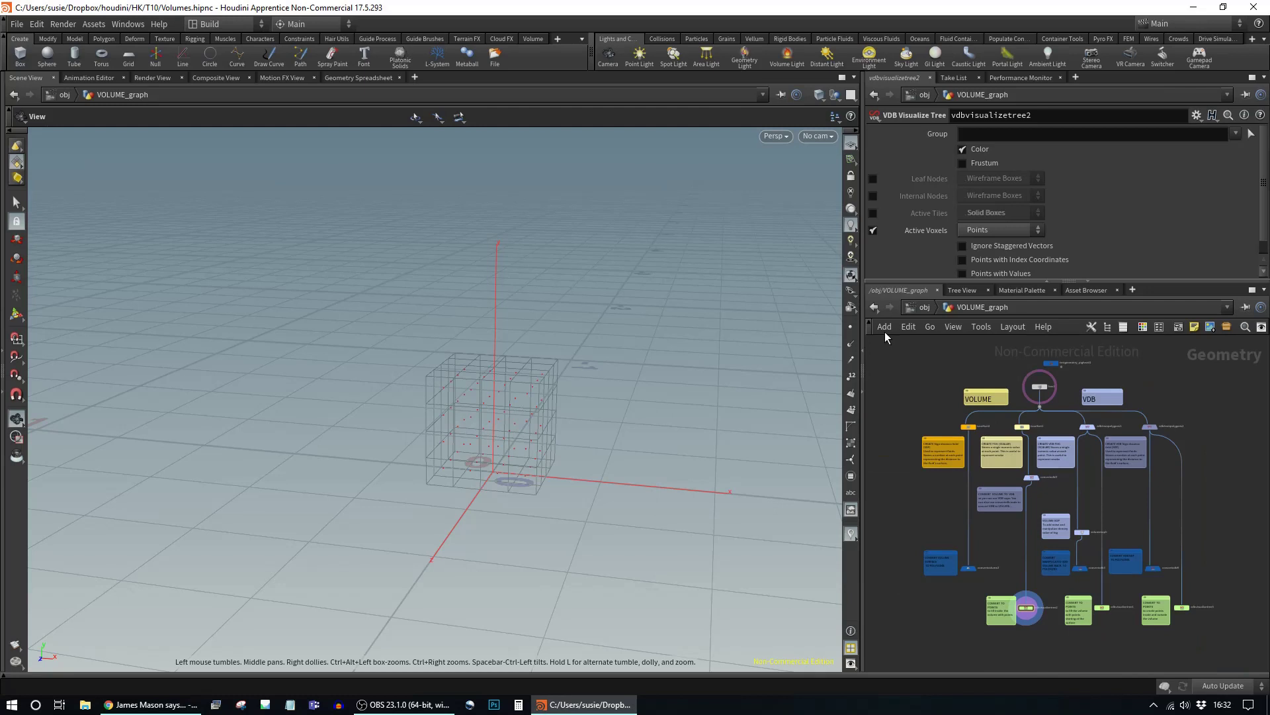
mouse_move(1040, 387)
mouse_down()
mouse_move(1026, 382)
mouse_move(1050, 383)
mouse_up()
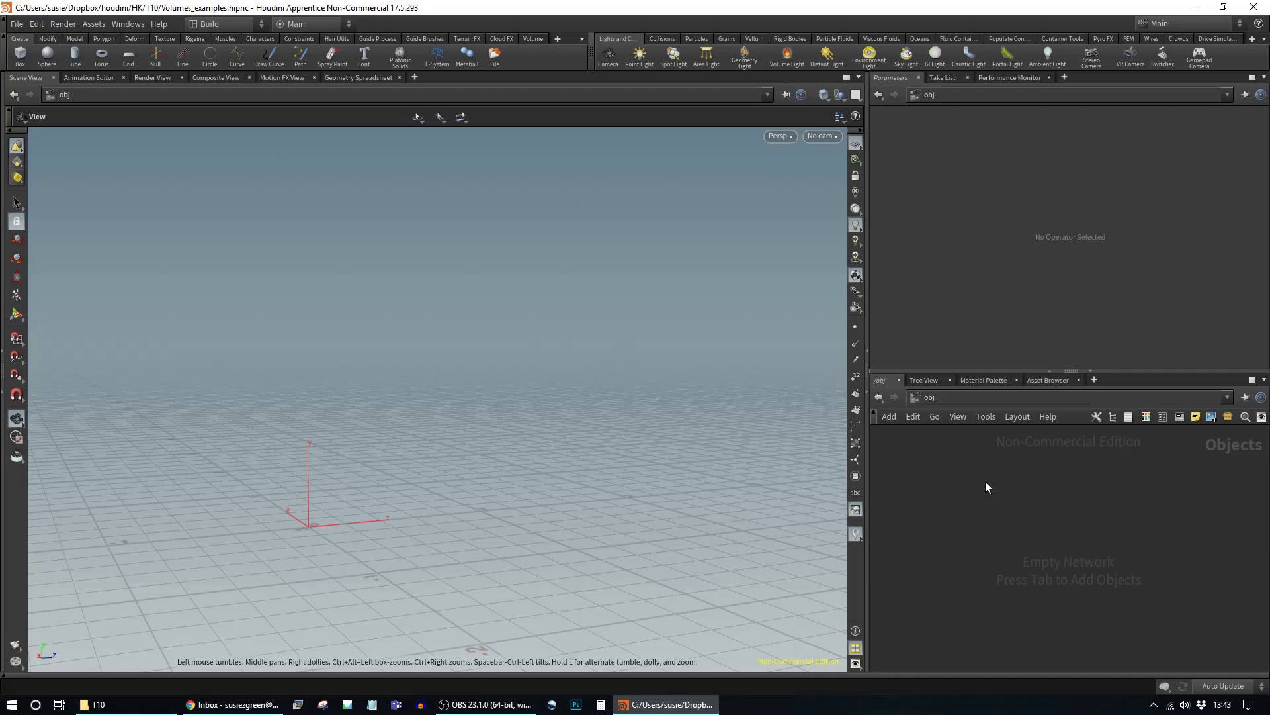
Step: Add a File geometry object to the empty scene and go inside it
key(Tab)
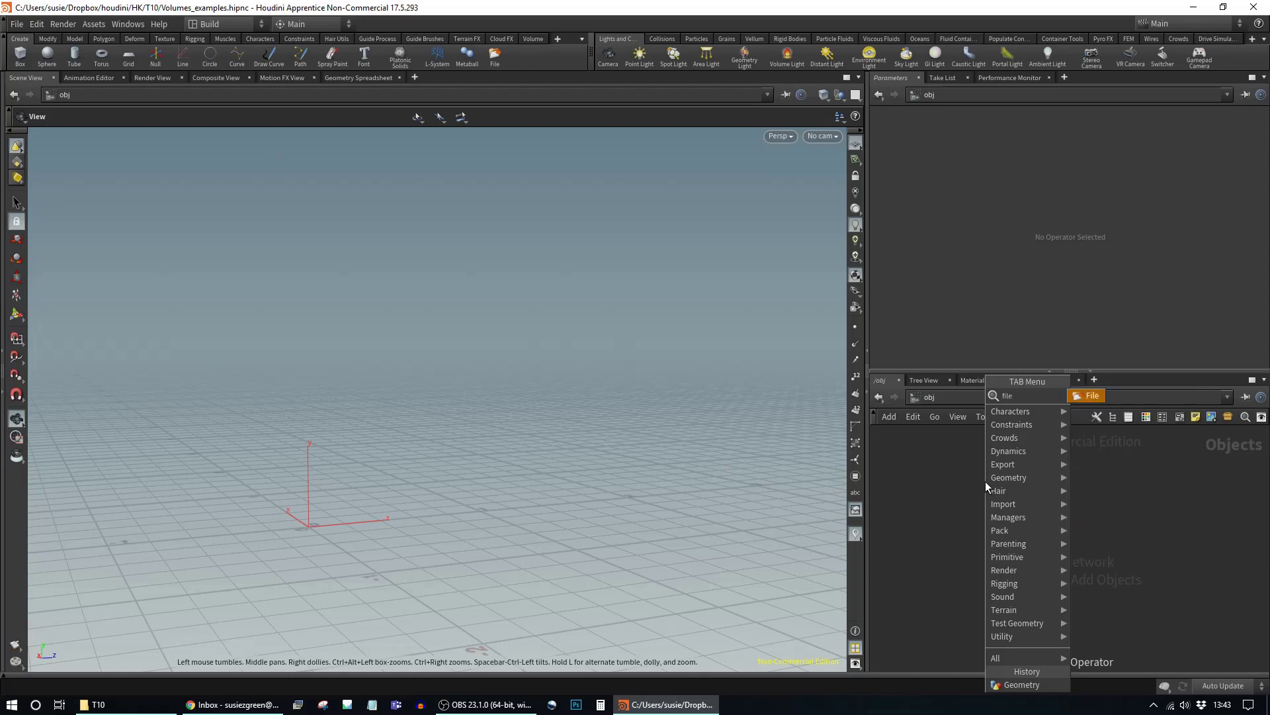
key(Escape)
click(986, 482)
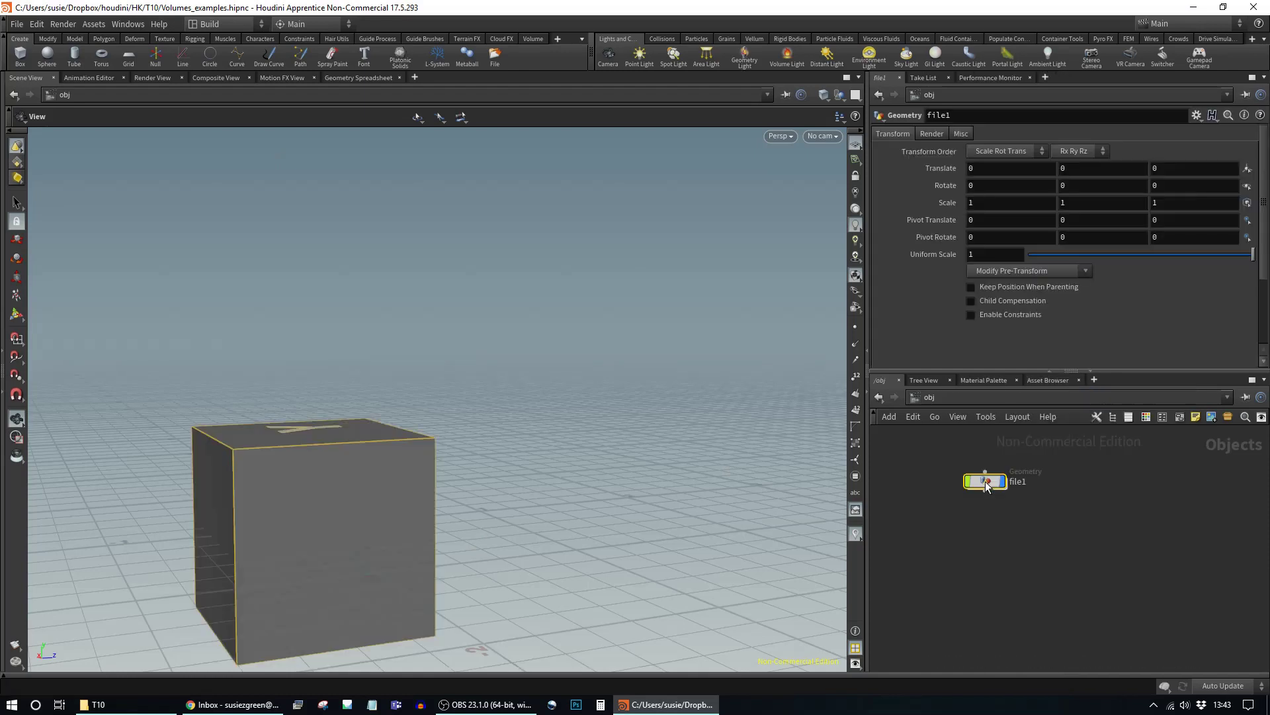
double_click(986, 481)
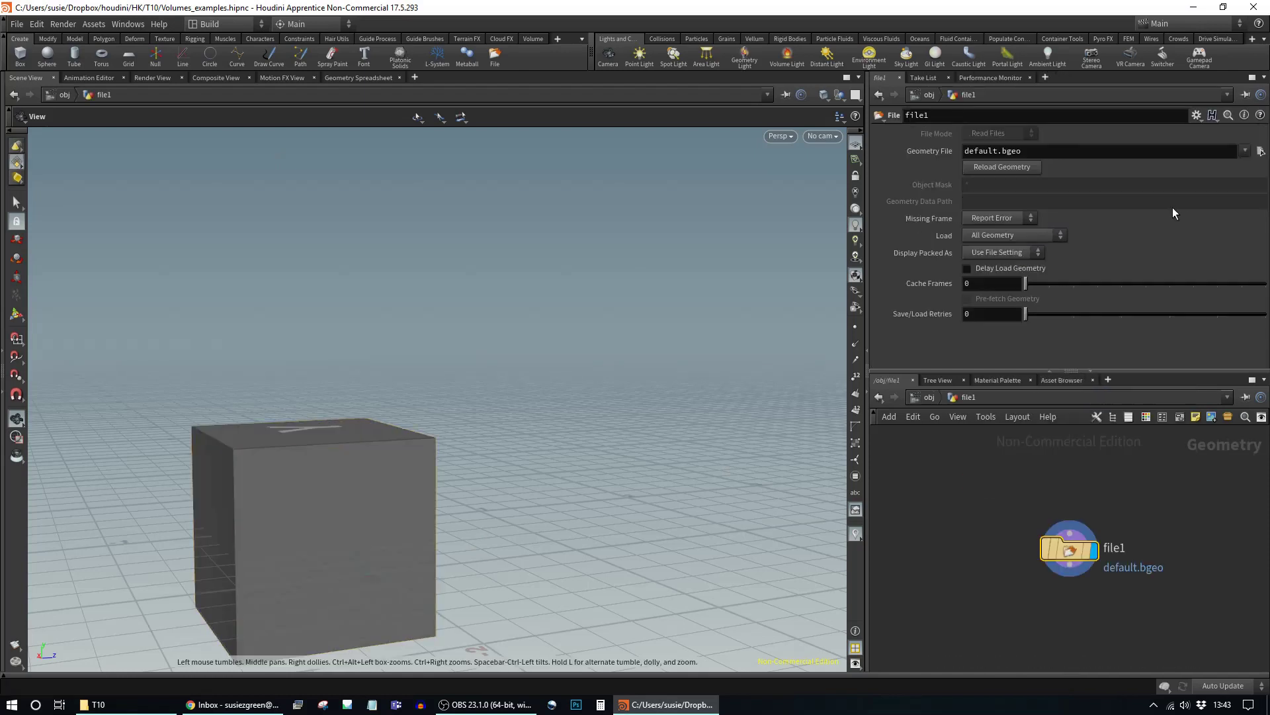
Step: Load pile_of_rocks.bgeo from $HIP/geo as the File node's geometry file
click(1258, 151)
double_click(973, 97)
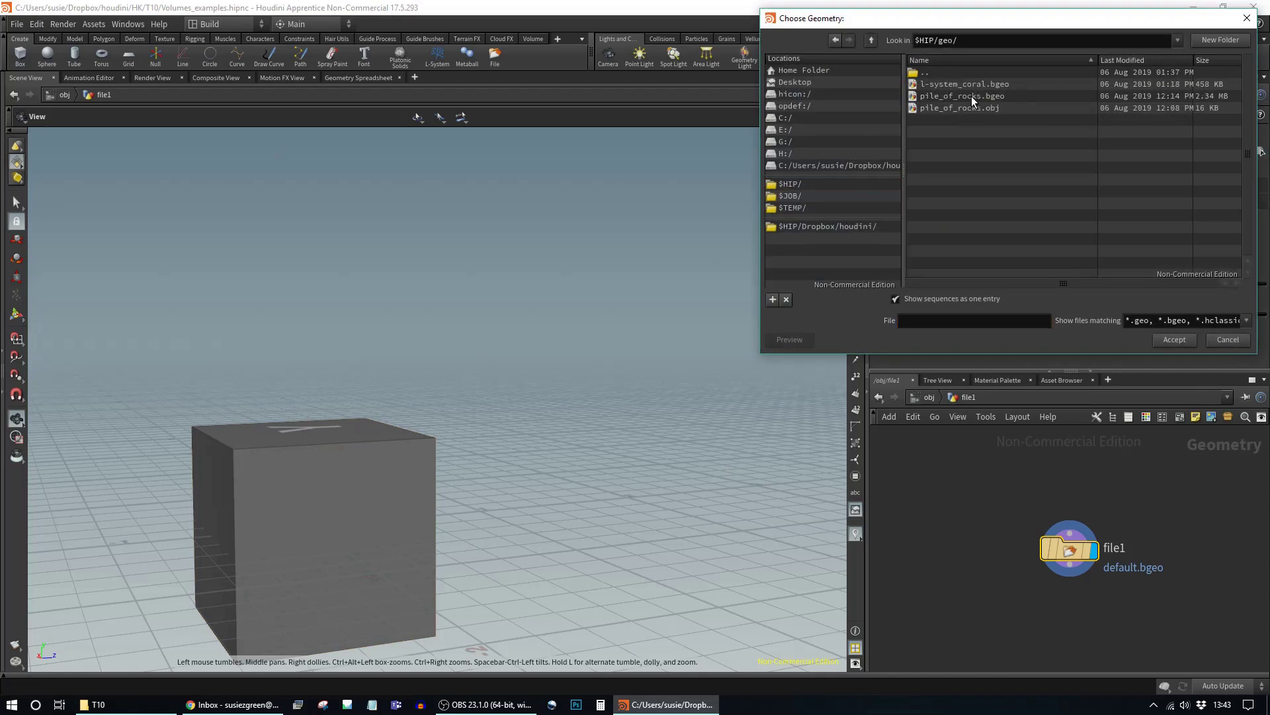
double_click(1007, 94)
Step: Examine the pile of rocks from several sides, both up close and from a distance
drag(525, 429, 595, 418)
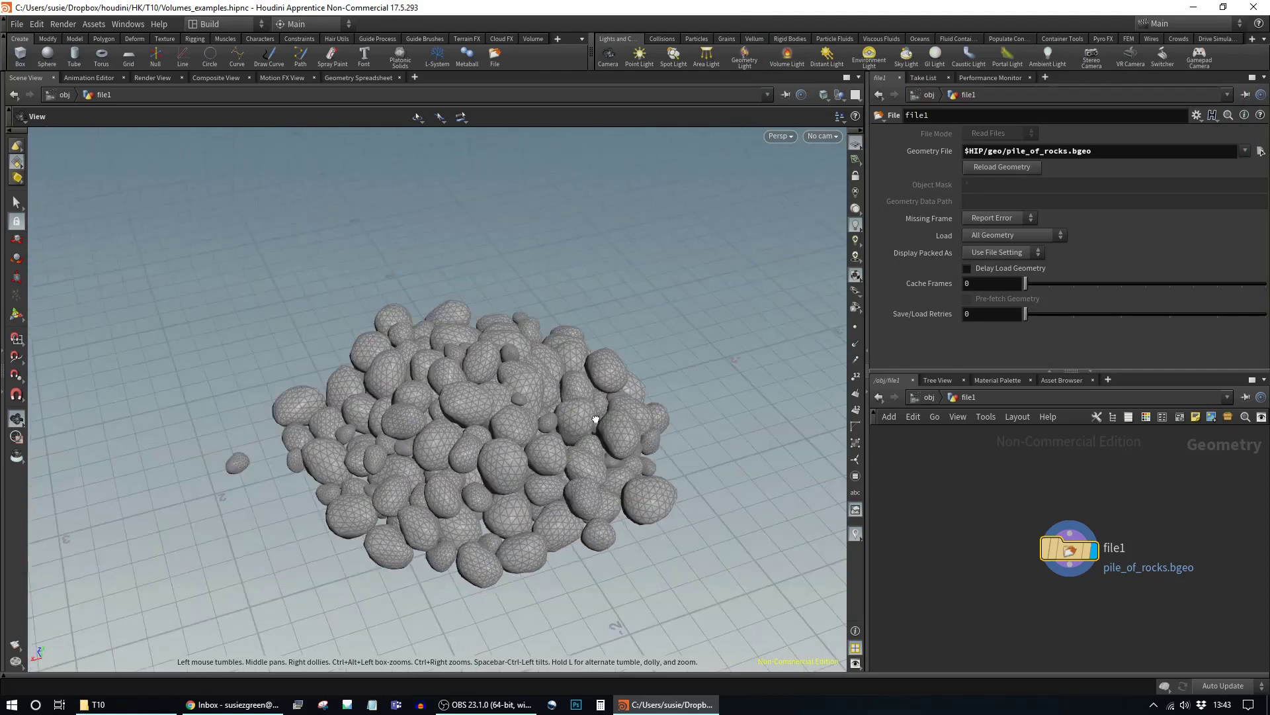
drag(709, 374, 603, 382)
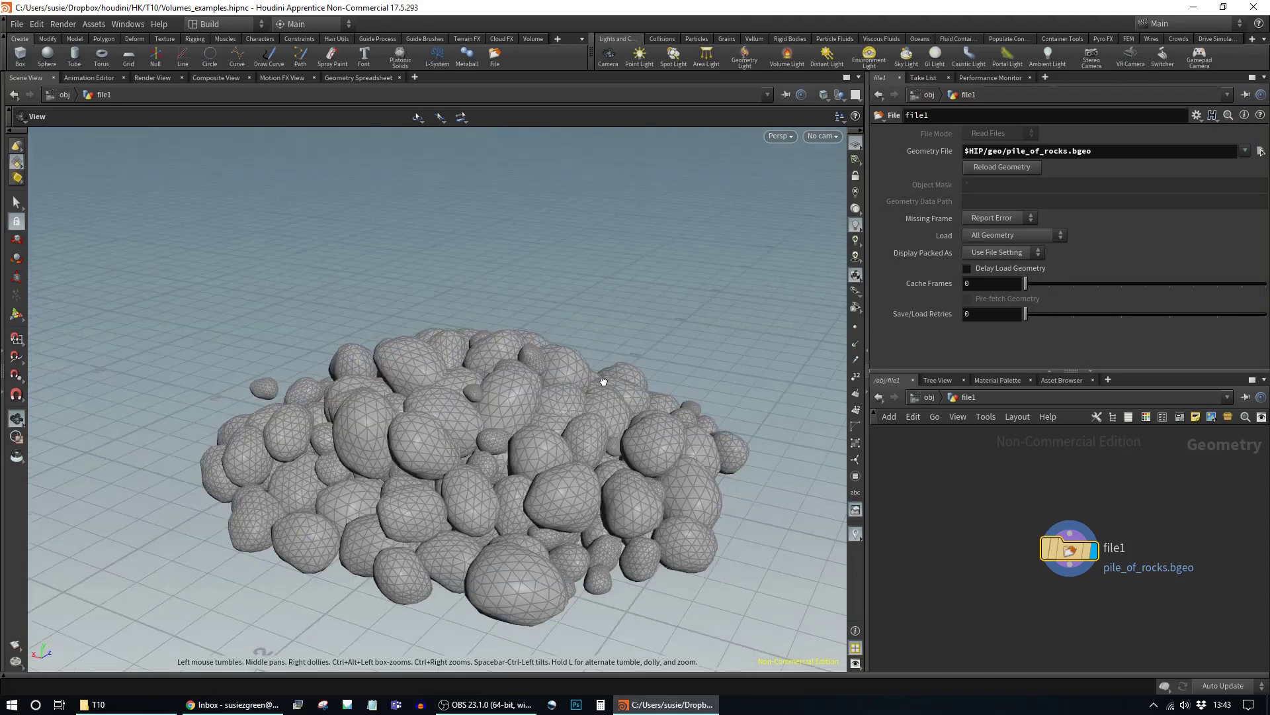
drag(514, 360, 483, 361)
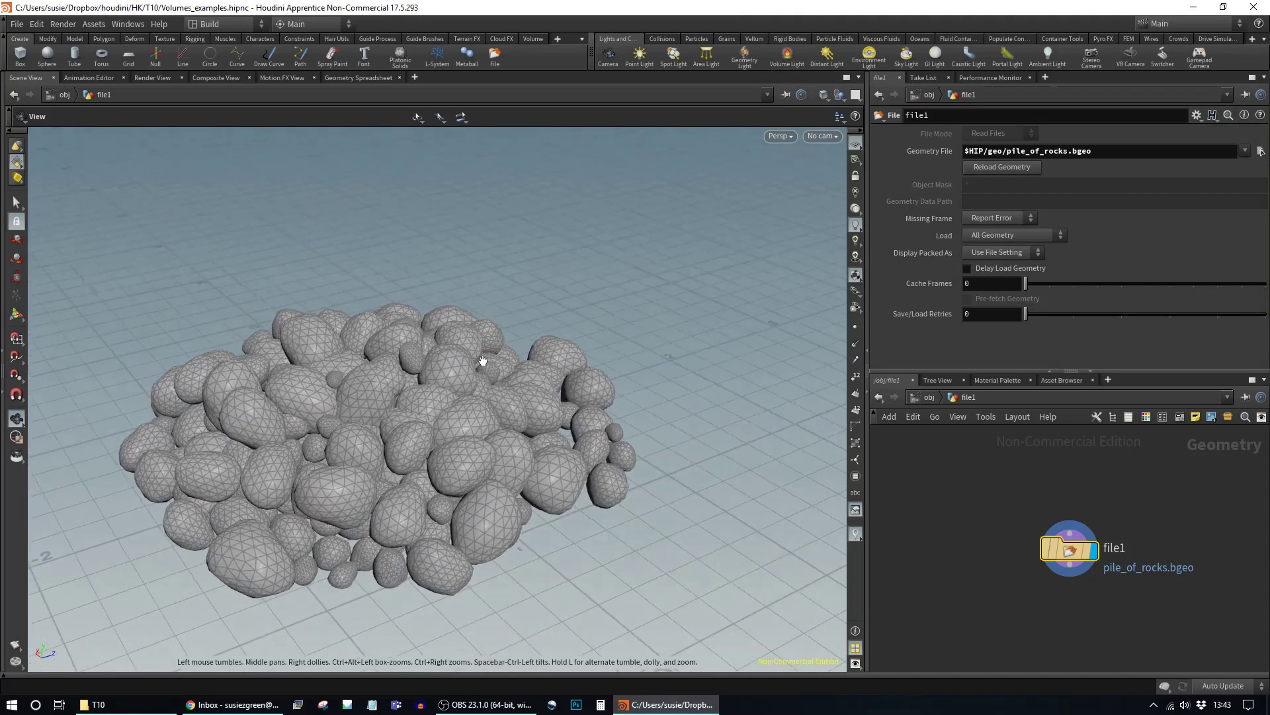
drag(307, 440, 567, 416)
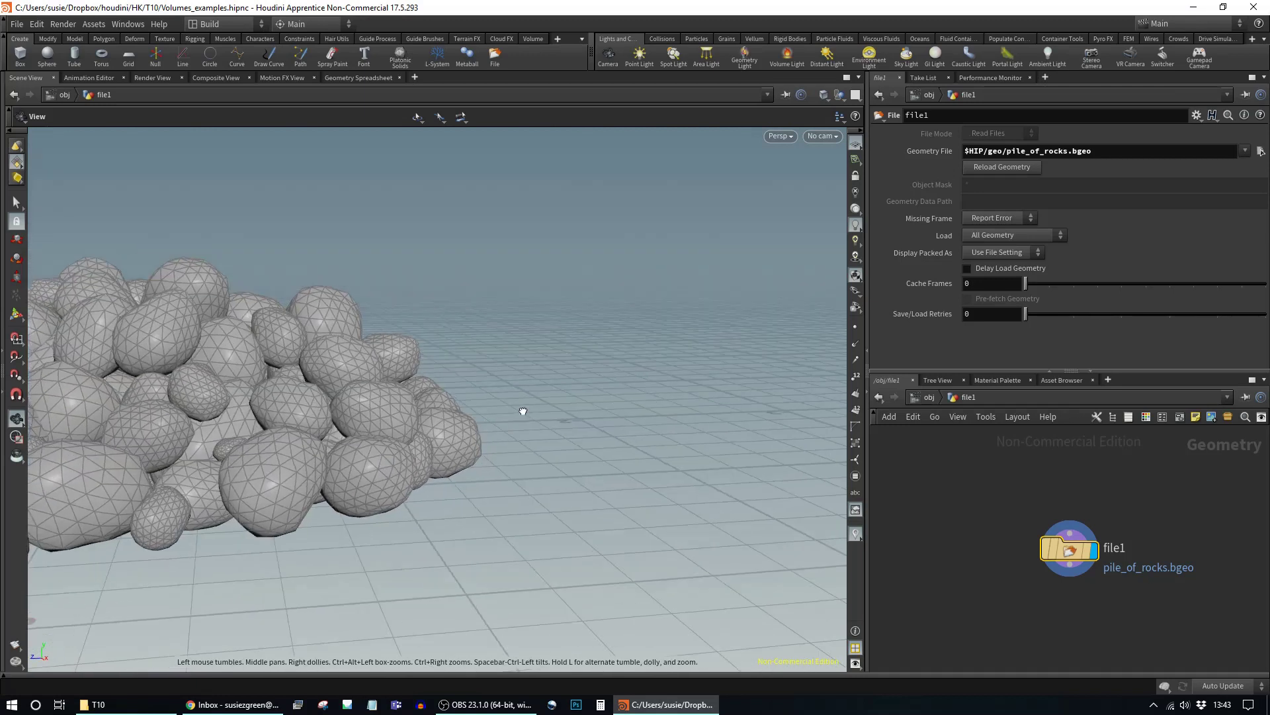
drag(362, 450, 323, 445)
drag(410, 392, 318, 352)
scroll(523, 365, up, 5)
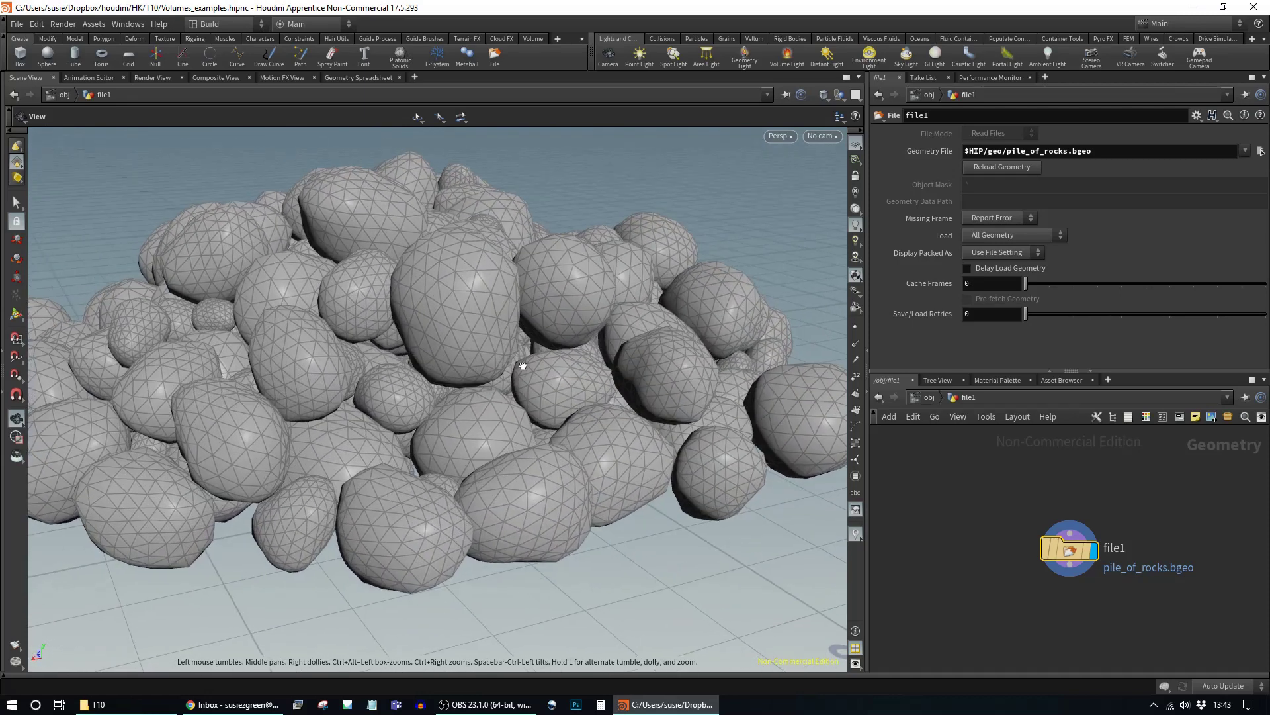
scroll(523, 365, down, 10)
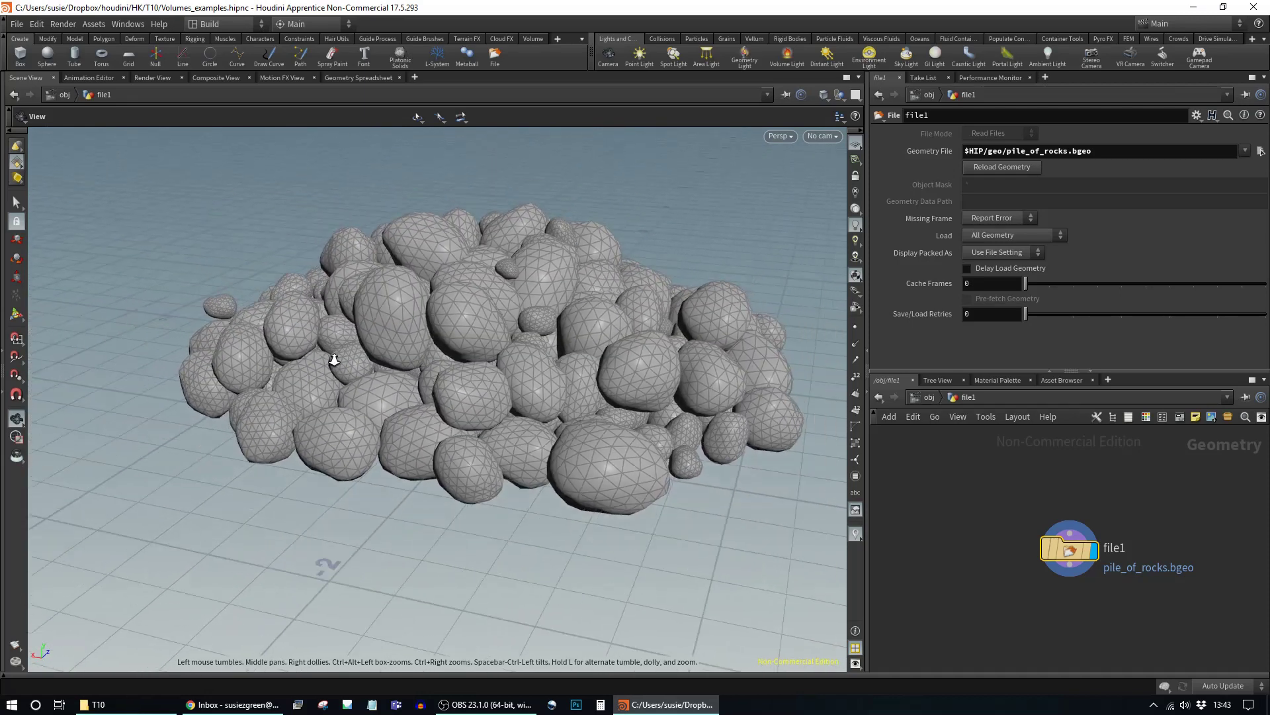
scroll(334, 359, down, 5)
drag(446, 372, 575, 363)
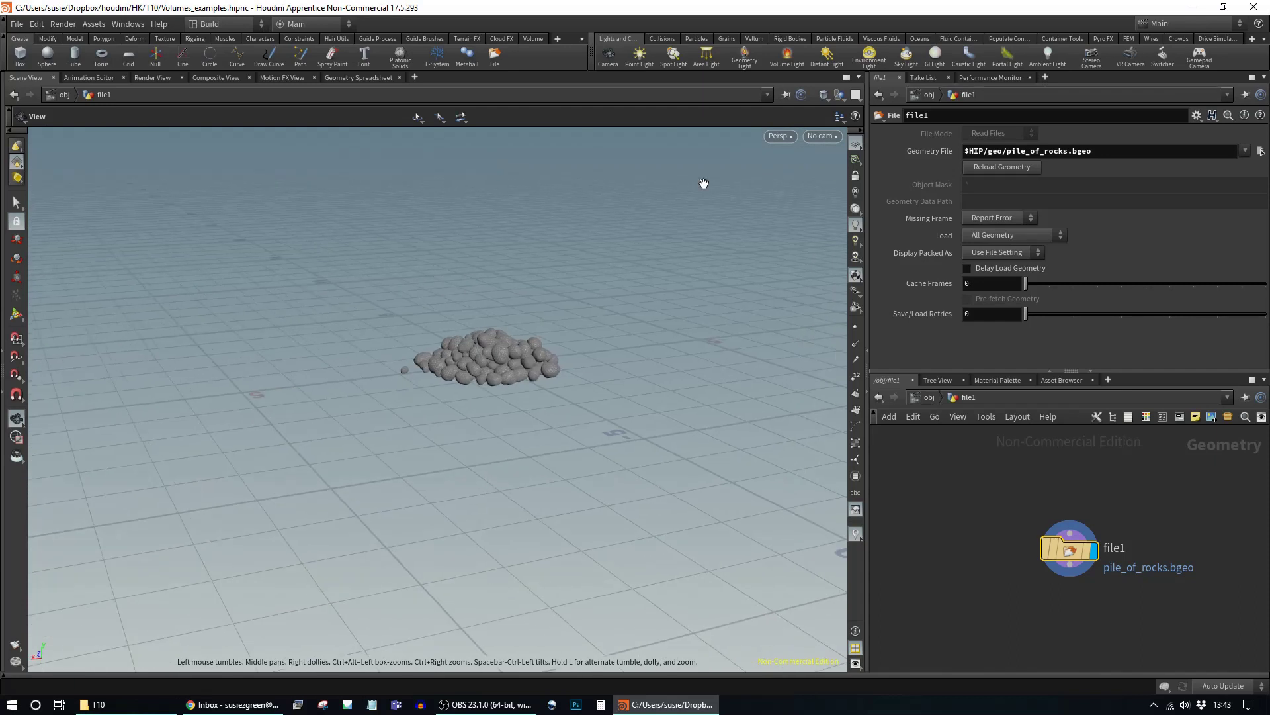
Step: Examine the overlapping rock meshes in Wireframe shading, and return the viewport to Smooth Wire Shaded
click(824, 94)
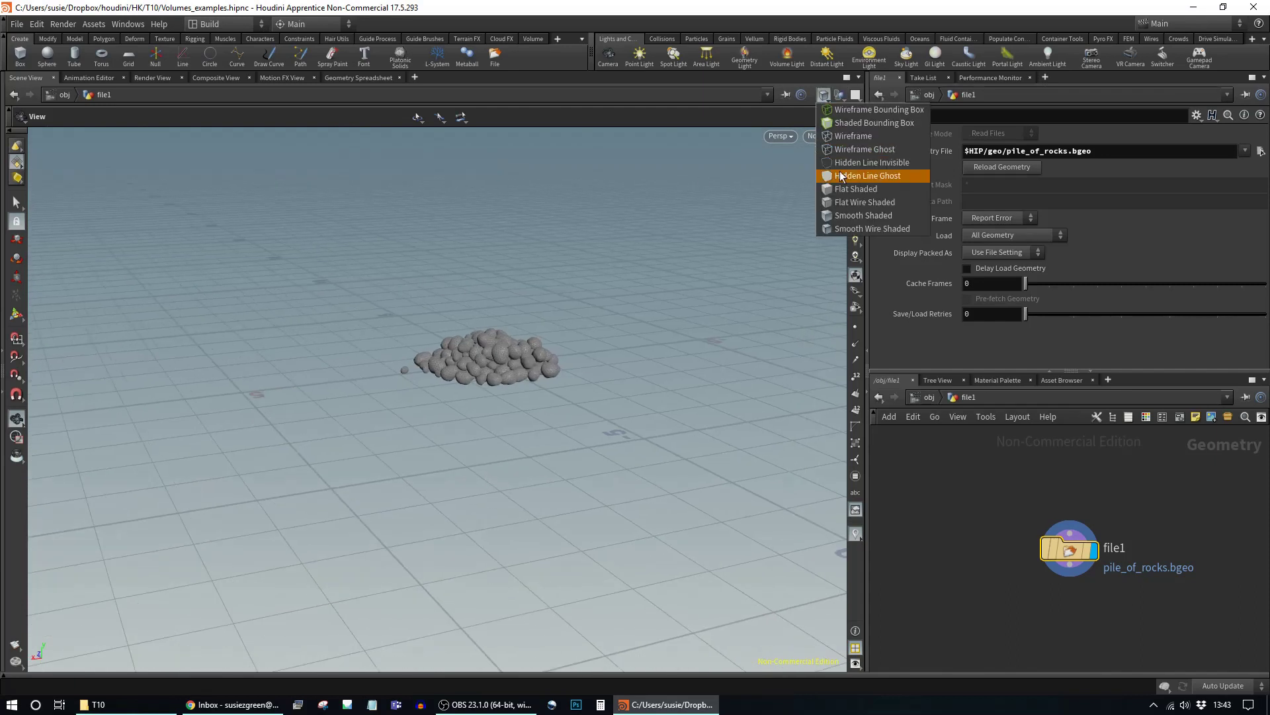
click(843, 136)
mouse_move(496, 417)
right_down()
mouse_move(795, 416)
mouse_move(139, 354)
right_up()
right_drag(463, 387, 640, 395)
drag(641, 395, 471, 377)
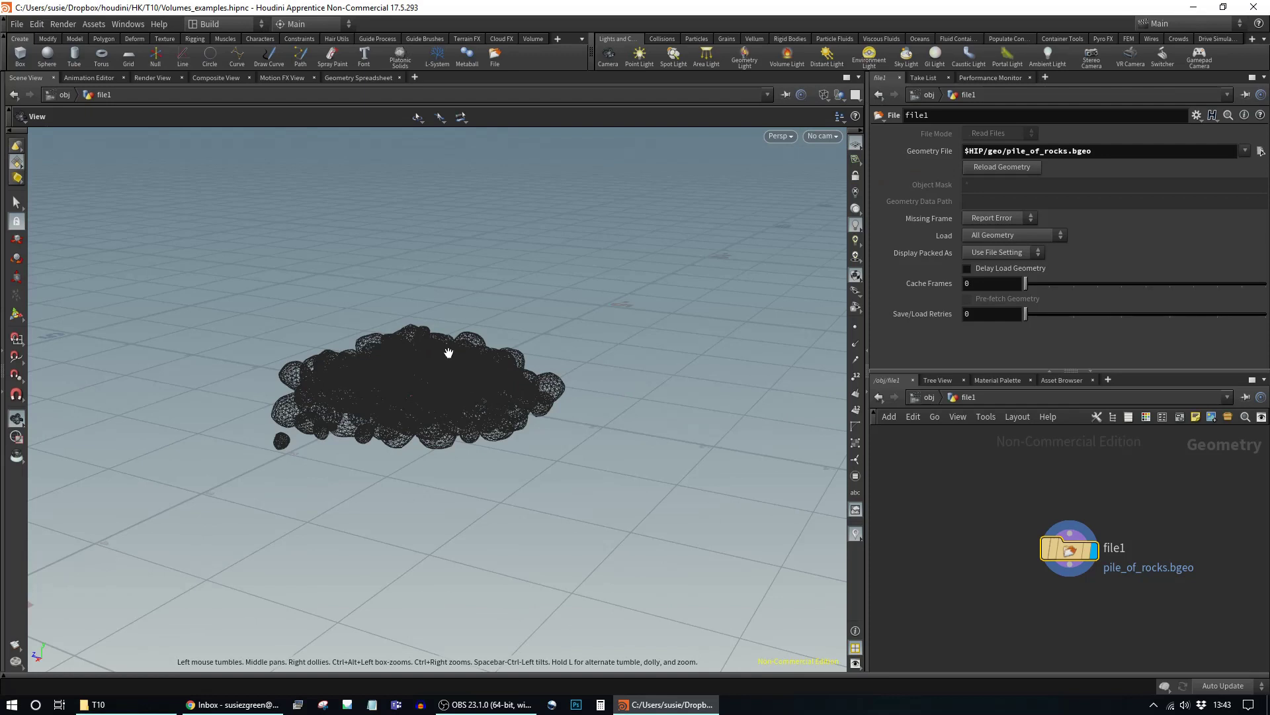
right_drag(525, 443, 714, 345)
click(824, 95)
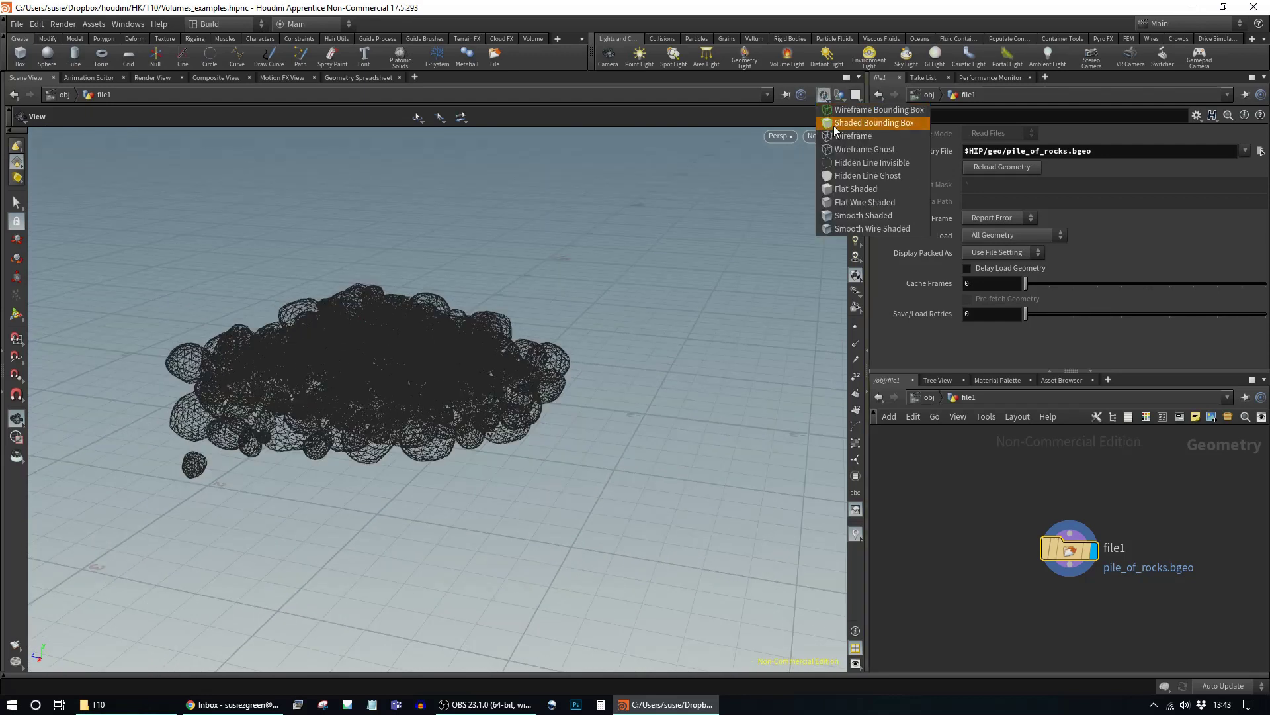
click(835, 228)
mouse_move(607, 442)
mouse_down()
mouse_move(614, 410)
mouse_move(637, 423)
mouse_up()
Step: Add a VDB from Polygons node below the rocks' File node, wire the File node into it, and display it
drag(1068, 555, 1036, 487)
scroll(1023, 546, down, 3)
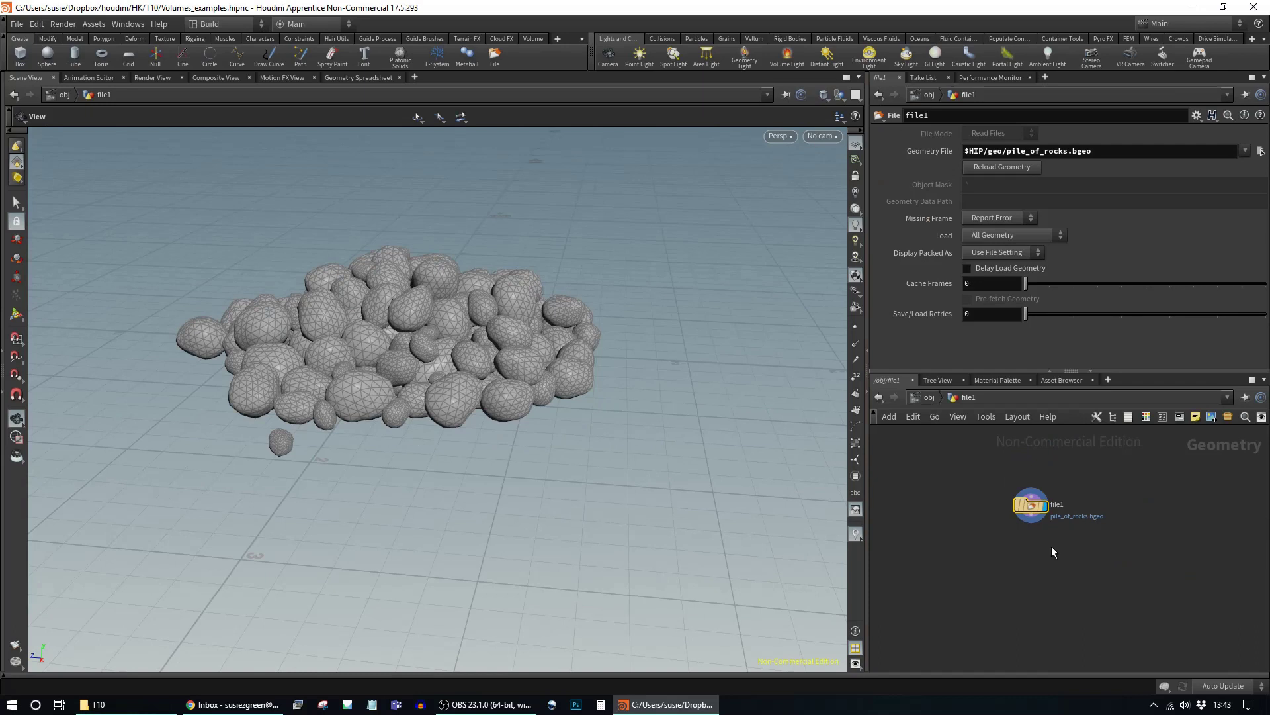
scroll(1075, 555, down, 1)
middle_drag(1075, 556, 1077, 530)
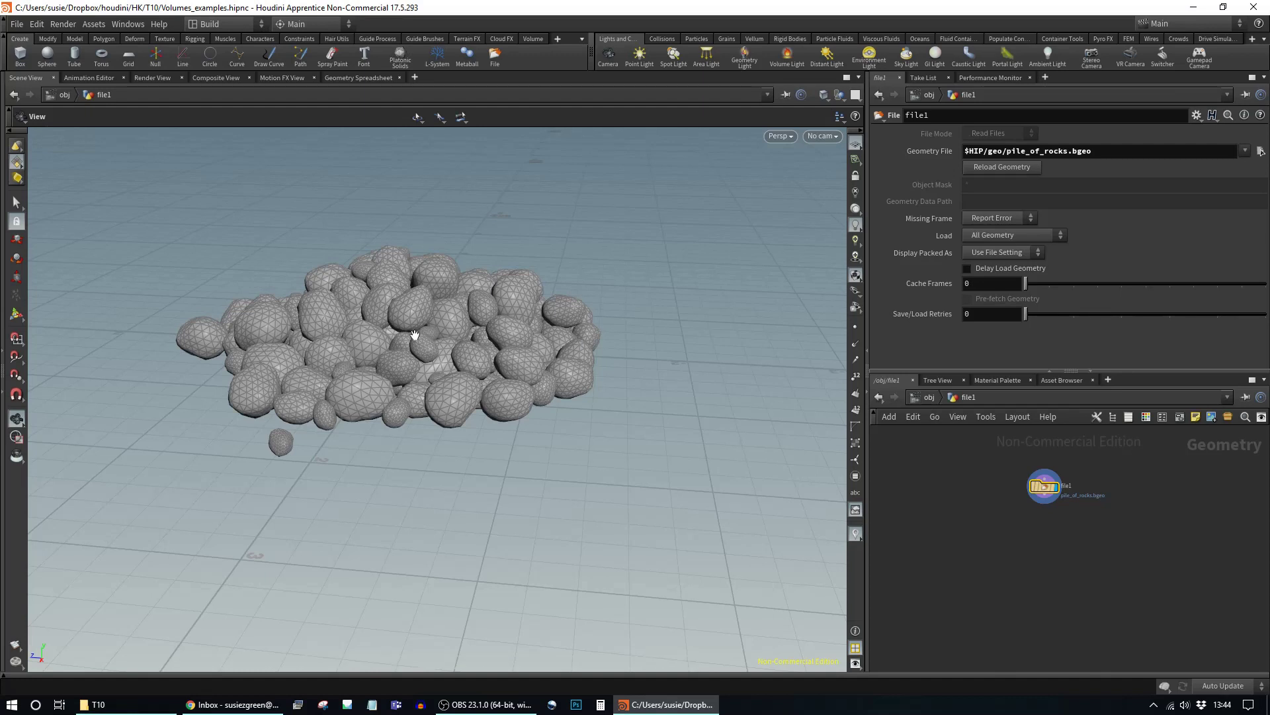
drag(1044, 492, 1026, 479)
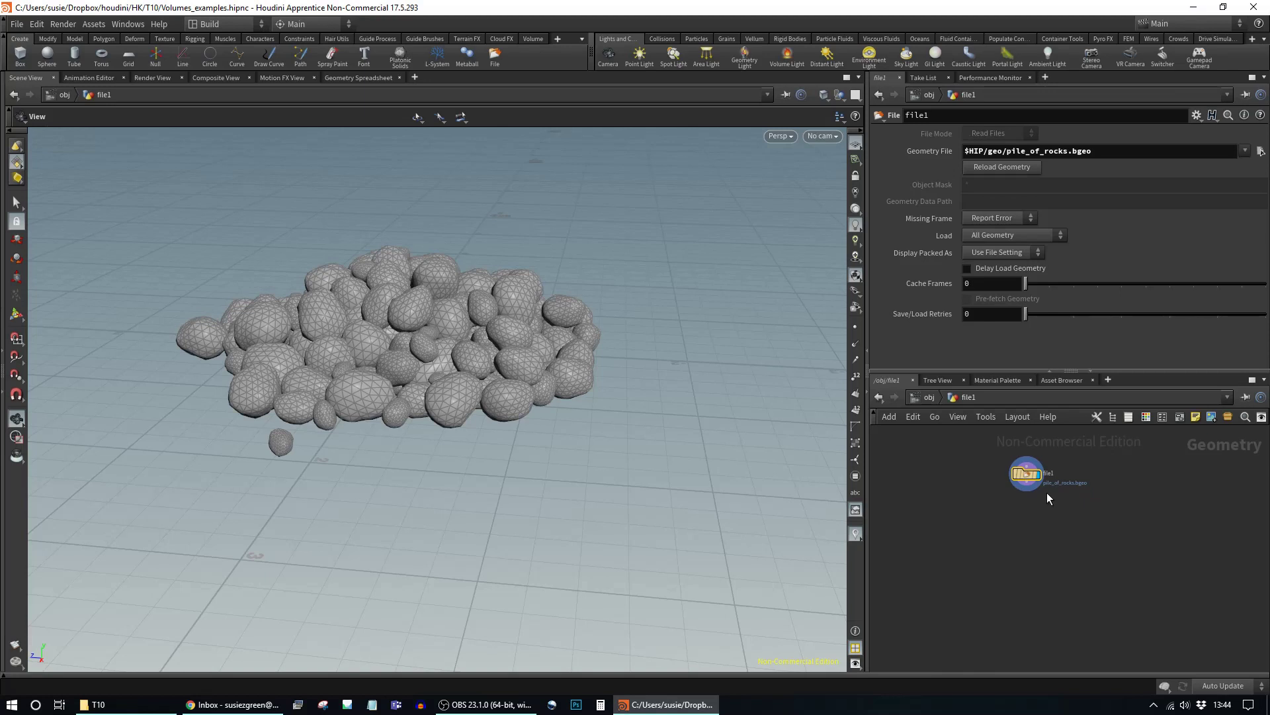
key(Tab)
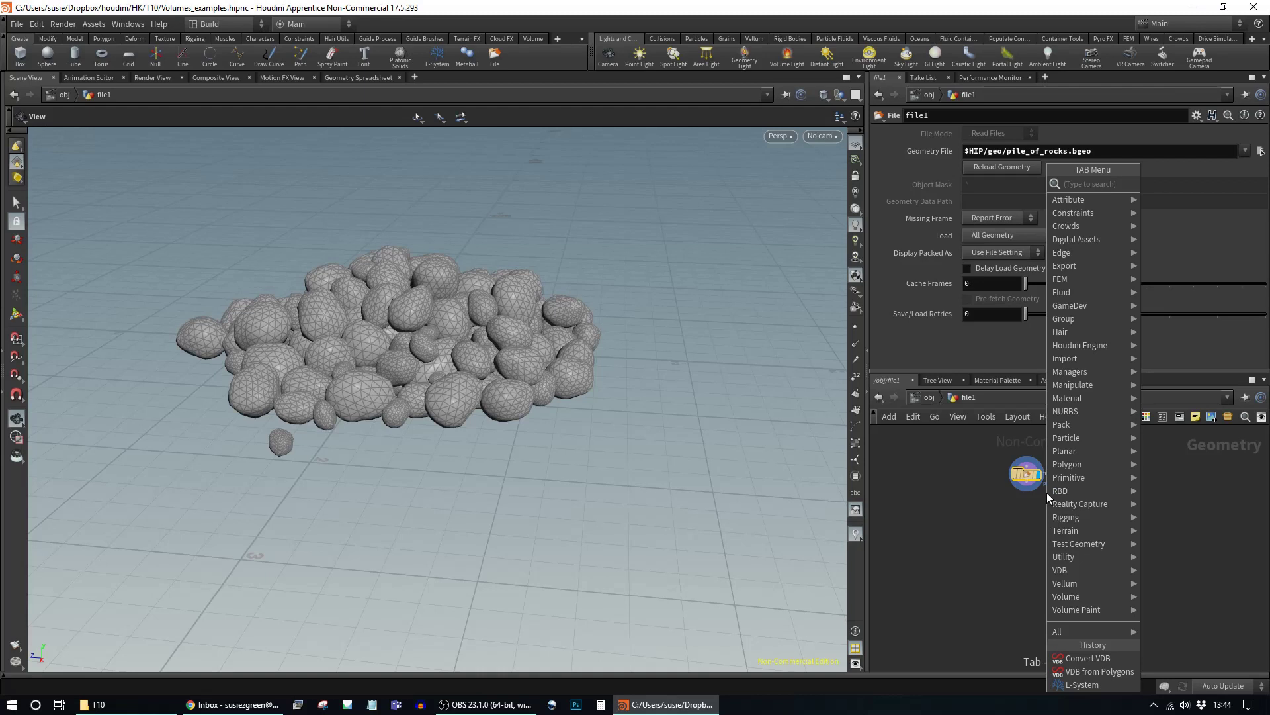
text(vdb from pol)
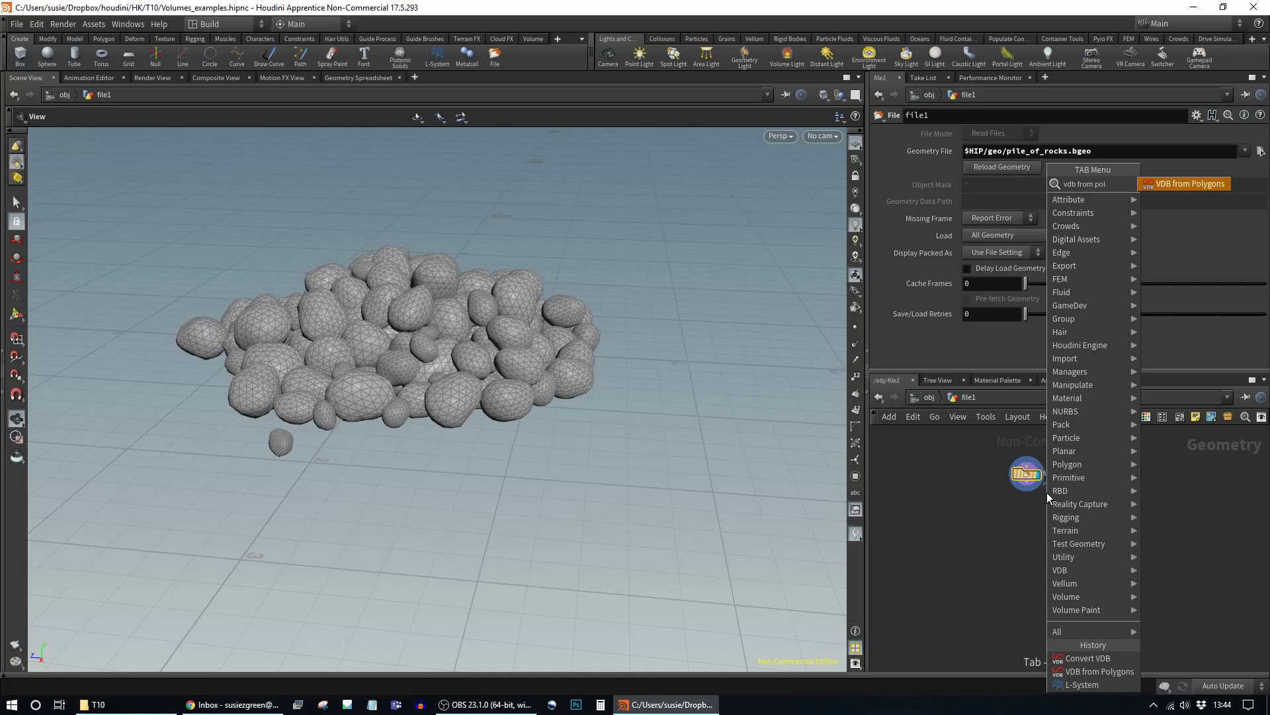
key(Return)
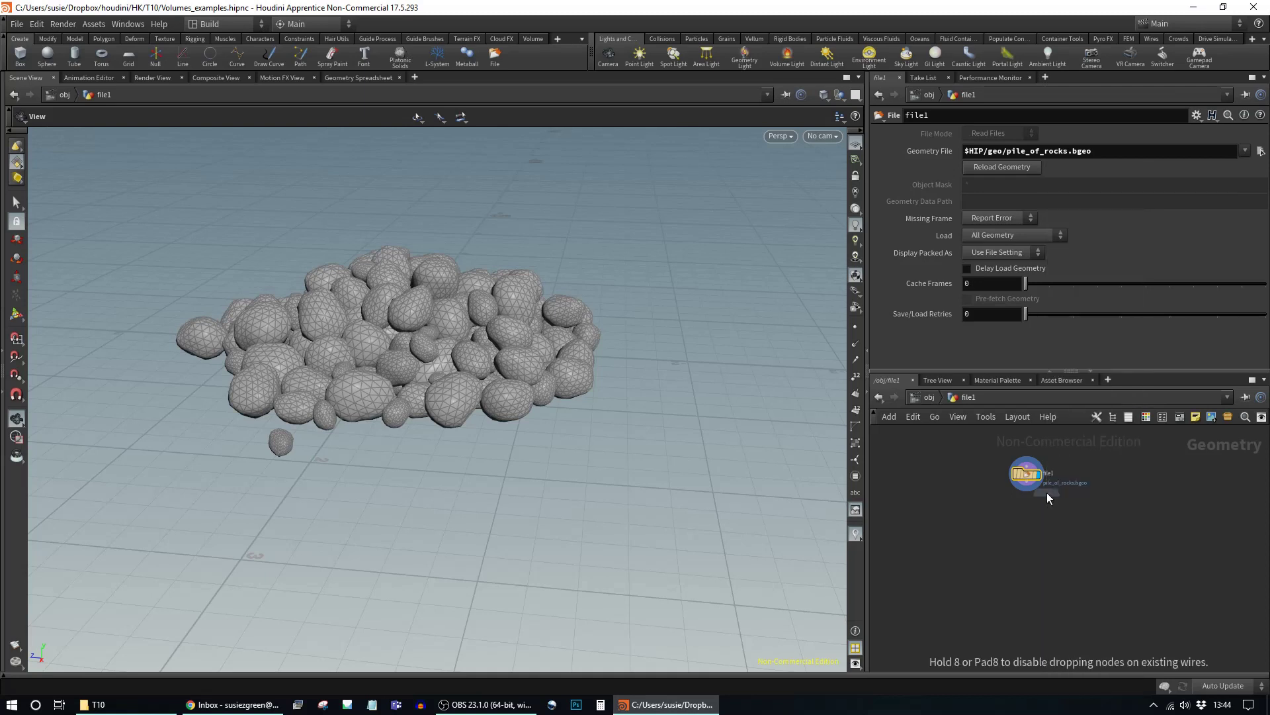
click(1018, 510)
click(1026, 493)
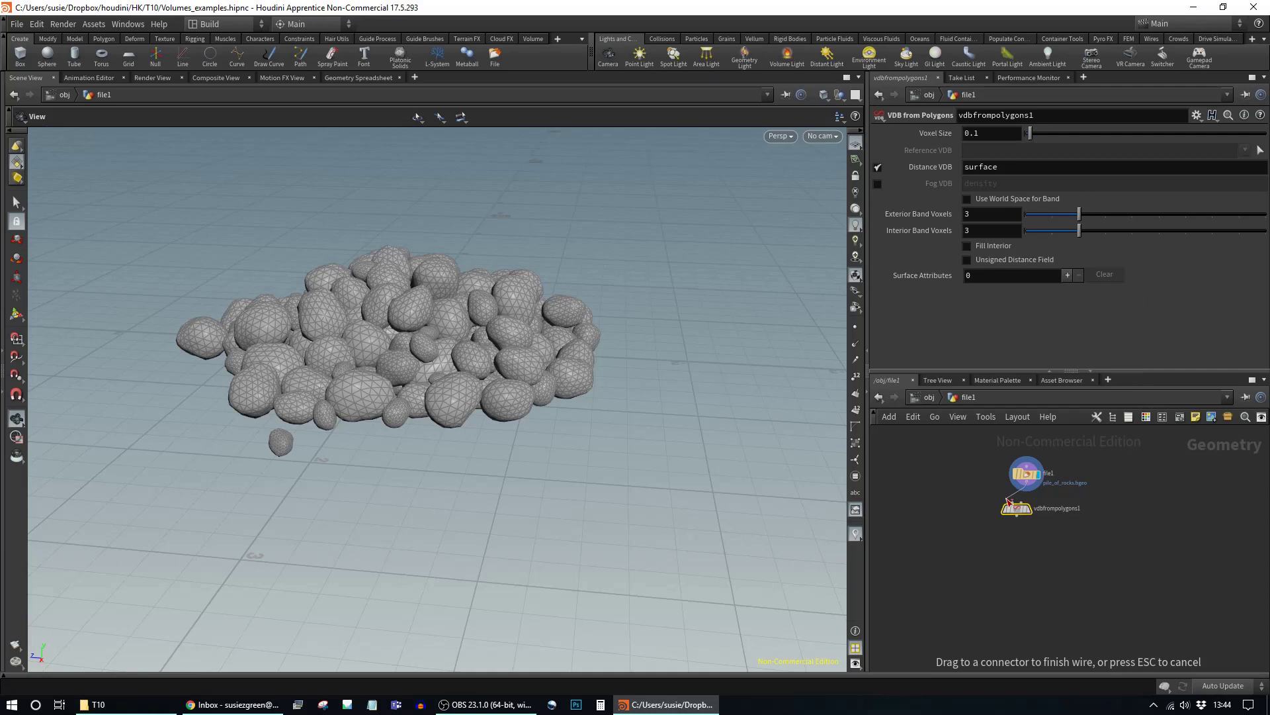
click(1010, 504)
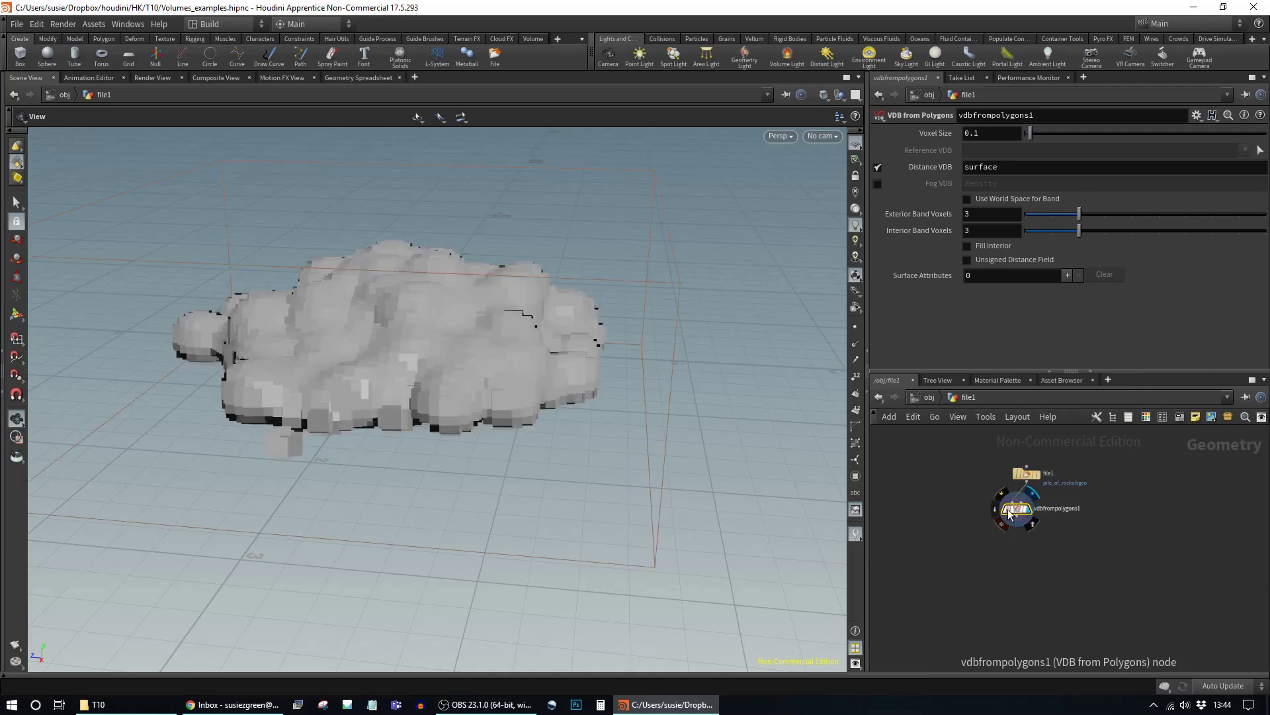
Step: Examine the voxel surface of the rock pile's VDB up close and from several sides
drag(619, 355, 604, 305)
right_drag(604, 304, 552, 501)
drag(552, 500, 410, 440)
right_drag(410, 440, 468, 439)
drag(467, 439, 405, 478)
right_drag(406, 478, 744, 427)
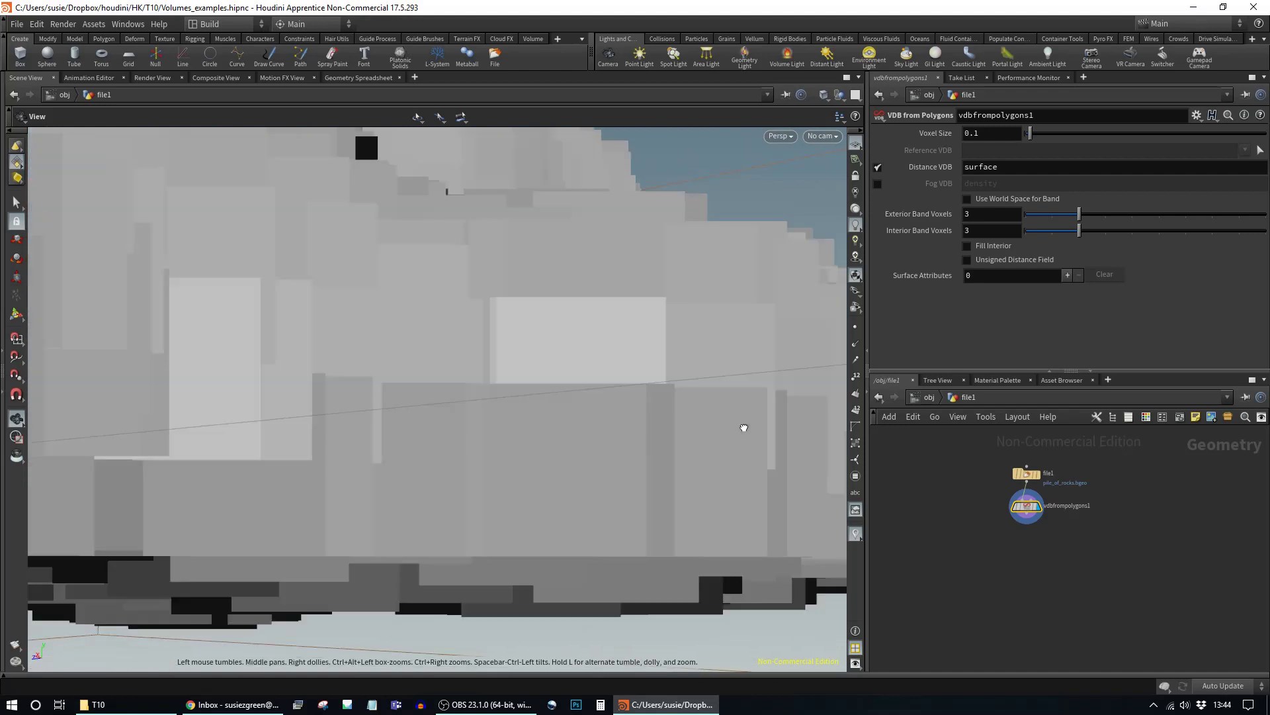
drag(744, 427, 661, 440)
drag(384, 459, 671, 459)
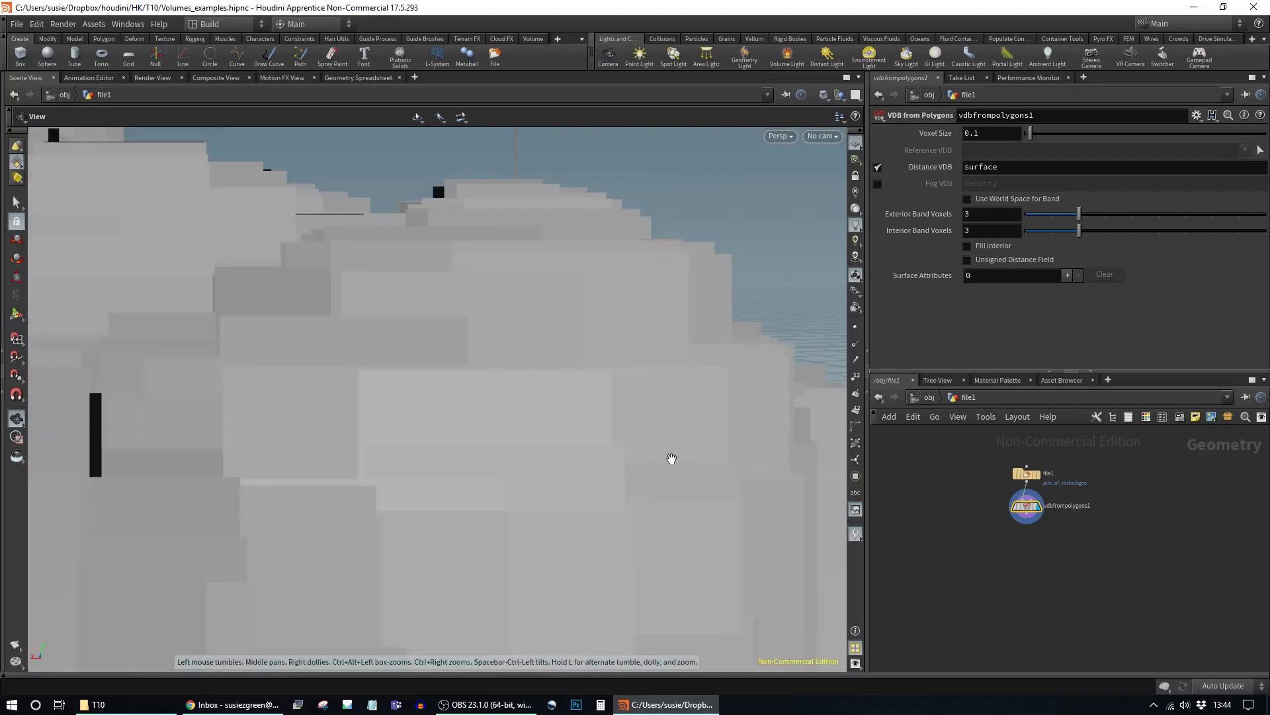
right_drag(672, 458, 646, 405)
drag(646, 405, 445, 419)
right_drag(445, 420, 621, 377)
drag(621, 377, 473, 440)
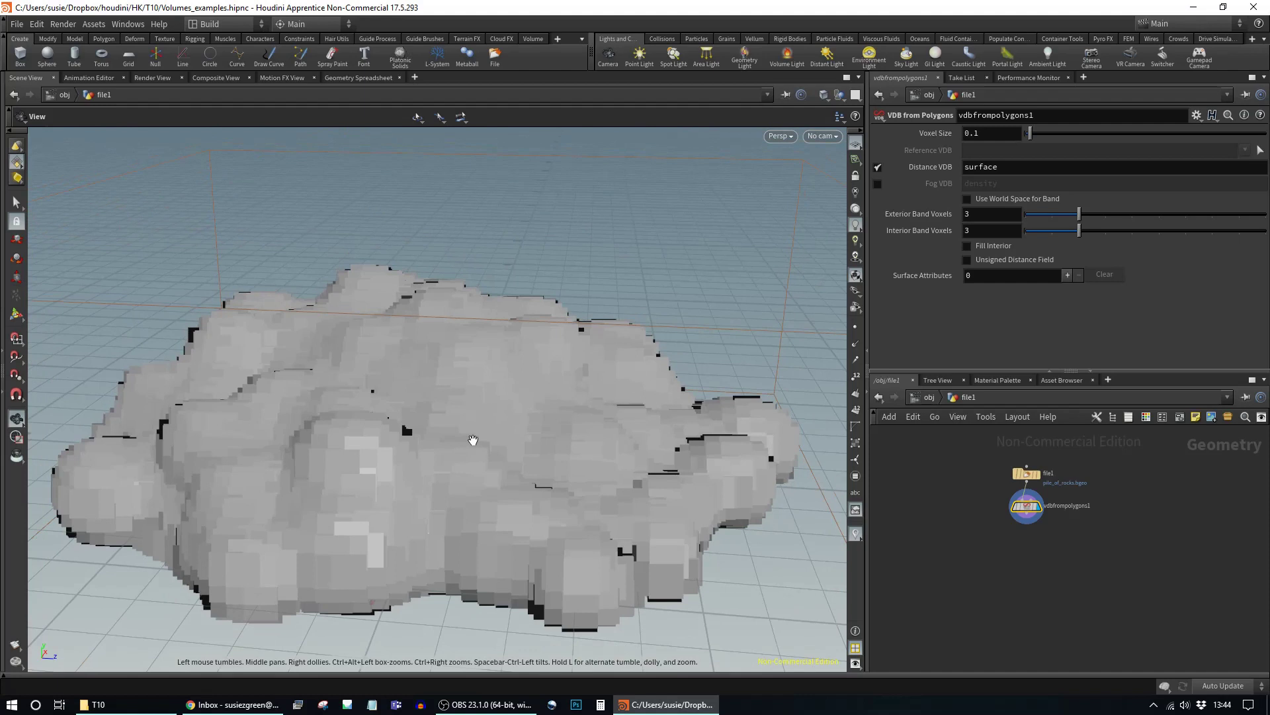
right_drag(473, 440, 562, 434)
drag(562, 434, 658, 388)
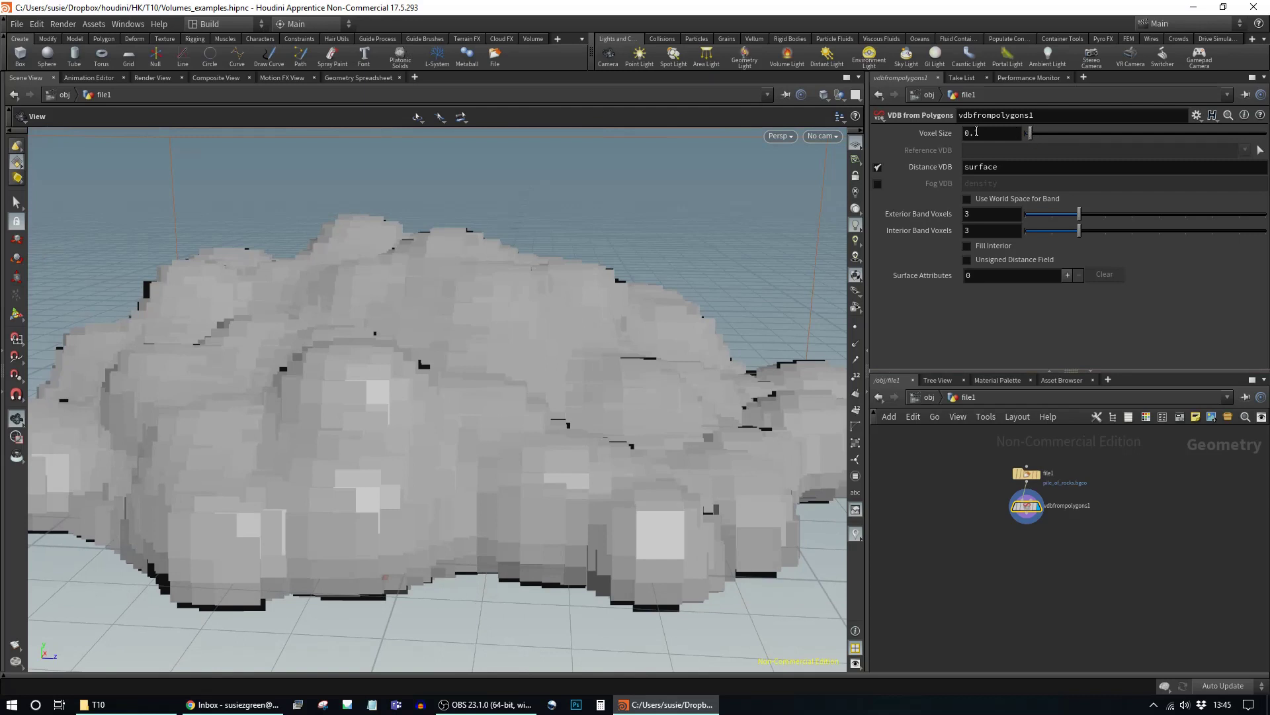
Step: Set the Voxel Size of the VDB from Polygons node to 0.05 and check the finer rock surface
drag(974, 133, 985, 132)
text(05)
key(Return)
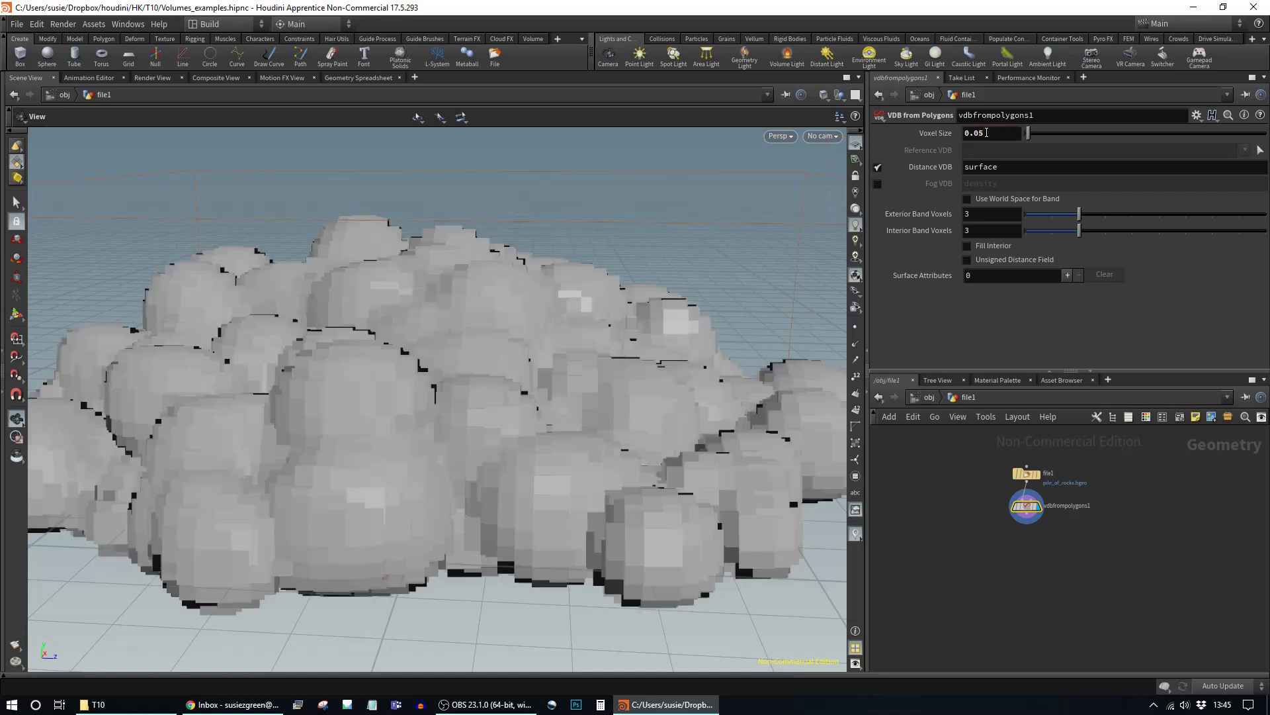
drag(638, 335, 602, 336)
right_drag(602, 336, 660, 360)
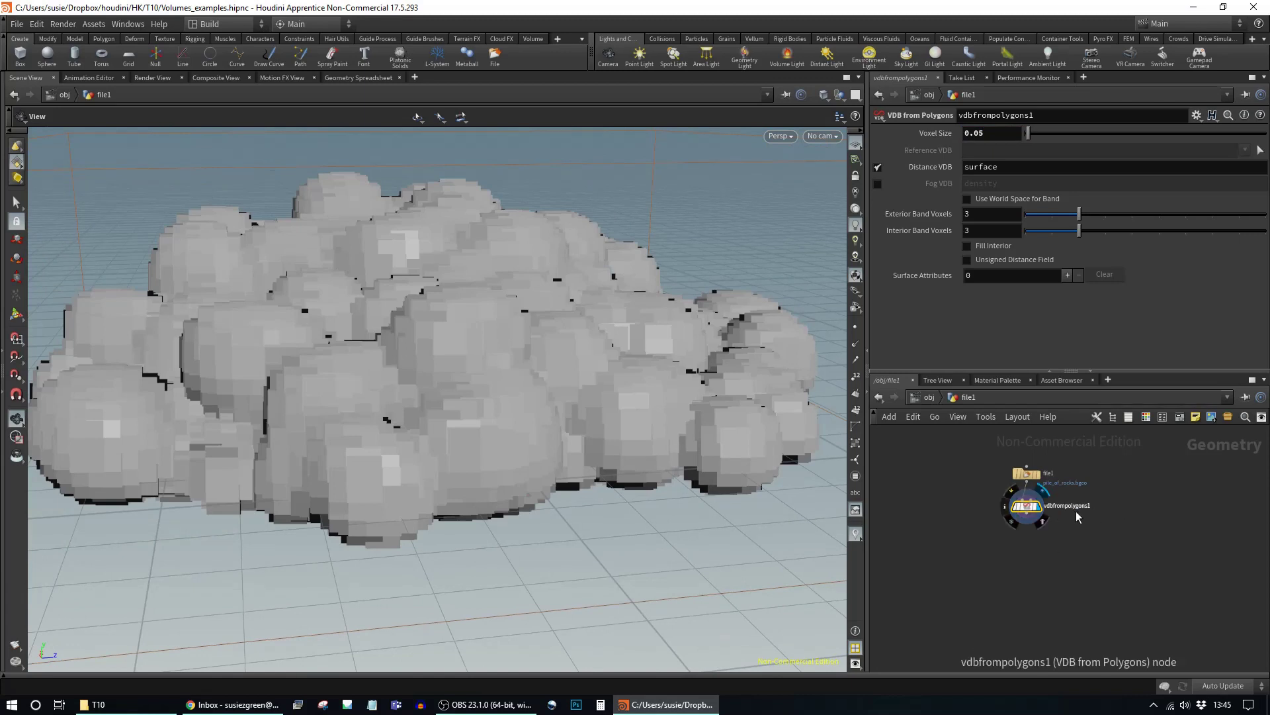
Step: Add a Convert VDB node directly below the VDB from Polygons node, wired to its output, and display it
key(Tab)
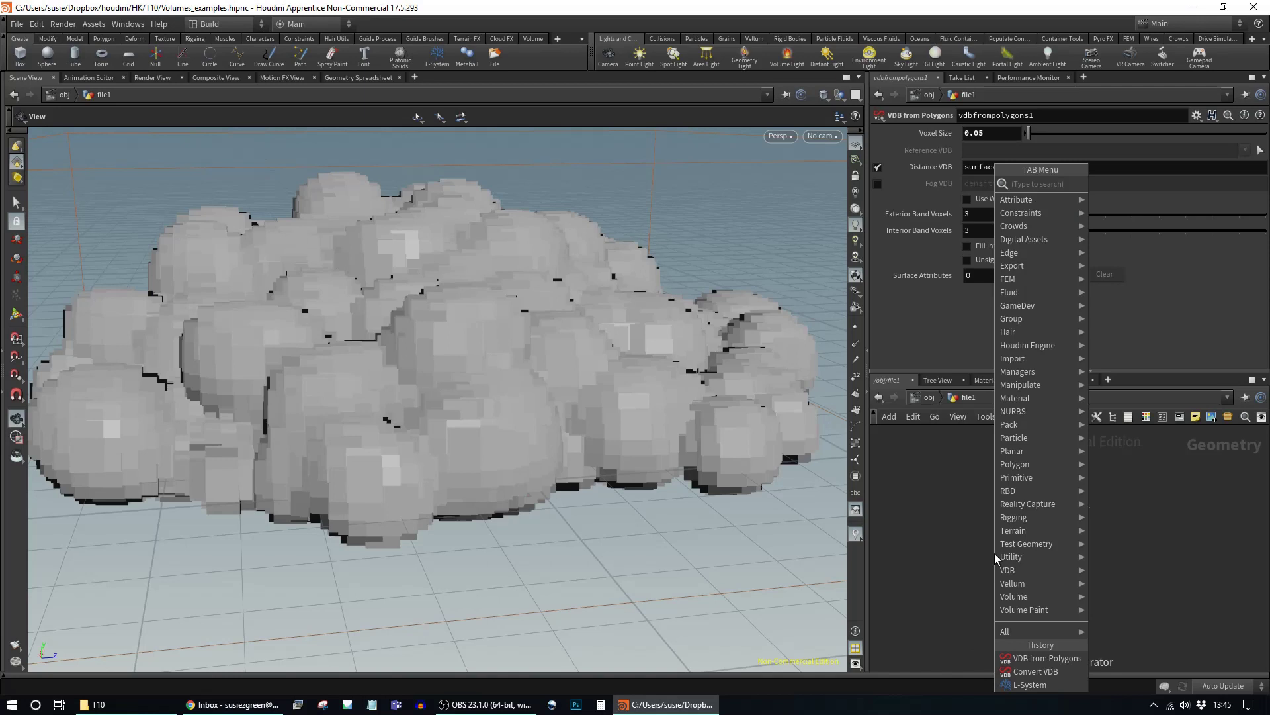
text(convert)
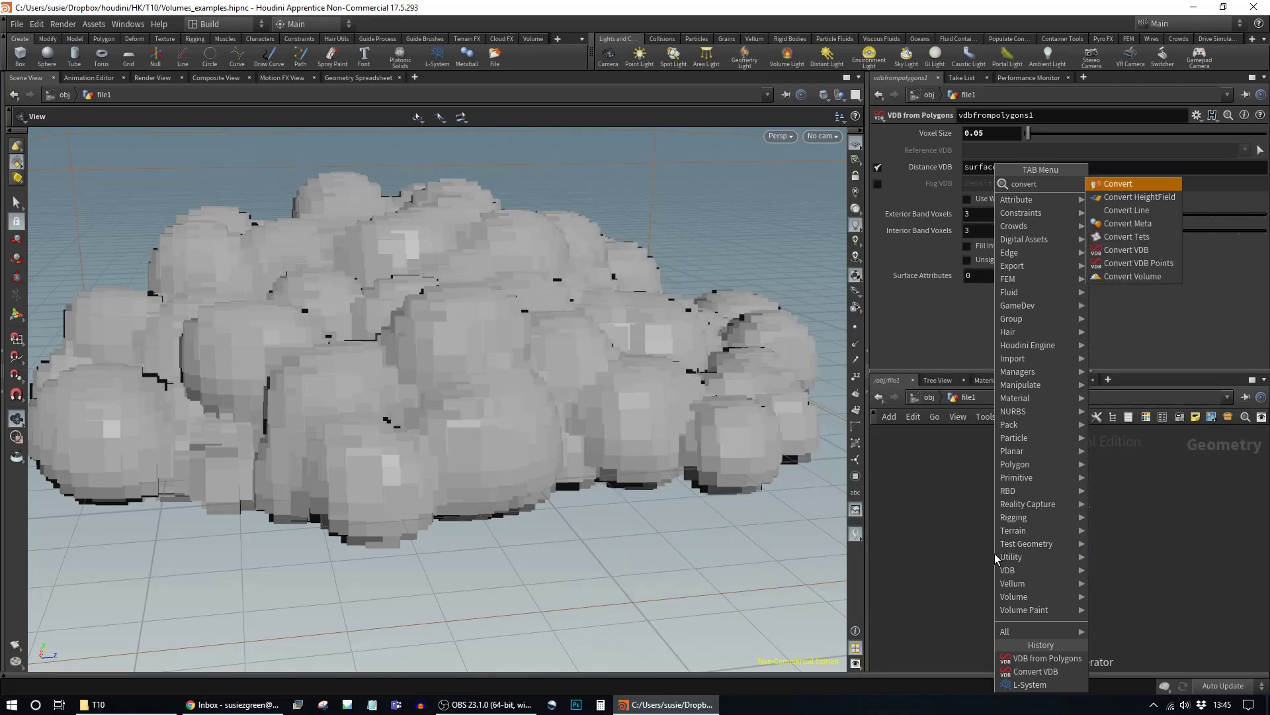
text( vdb)
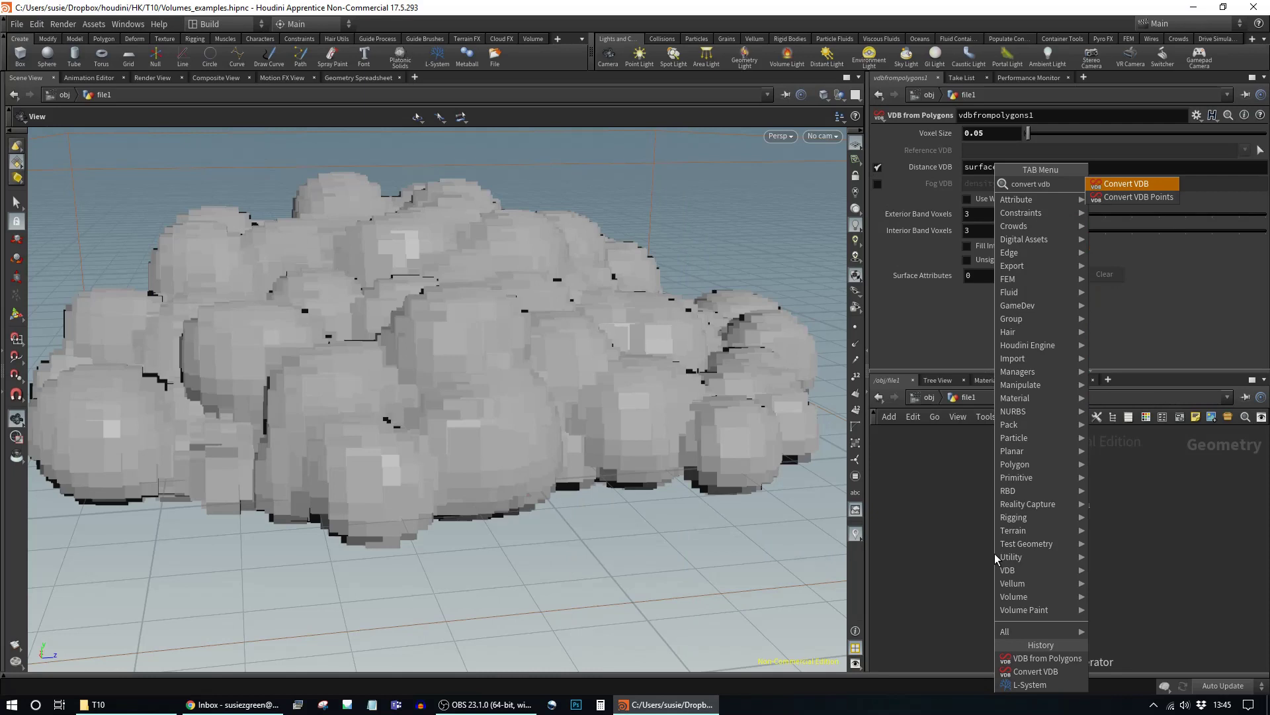
key(Return)
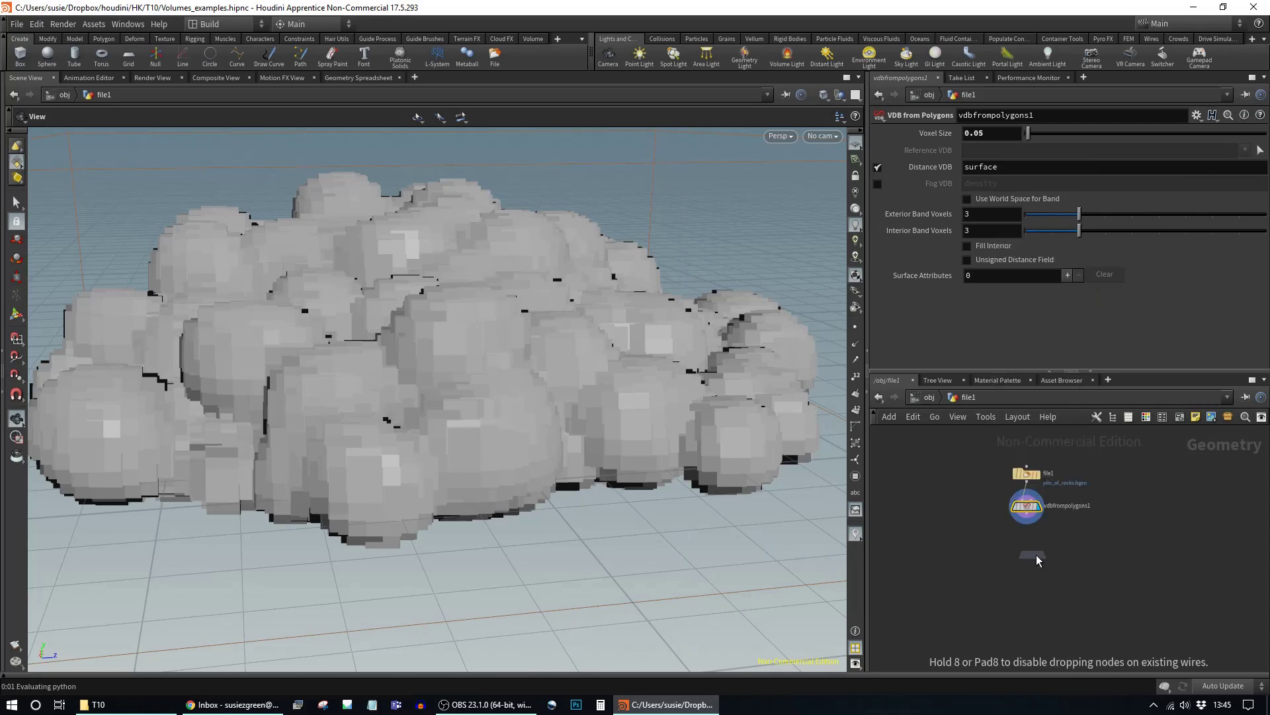
click(1027, 547)
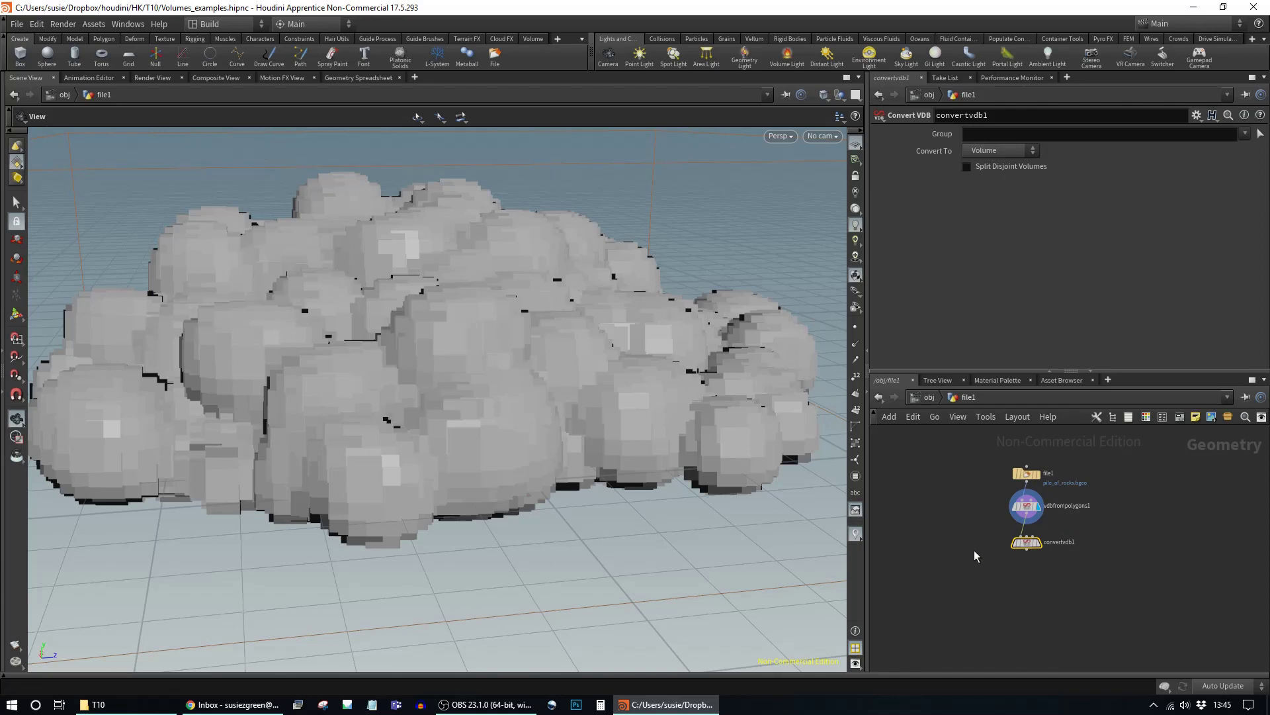
drag(1032, 541, 1032, 532)
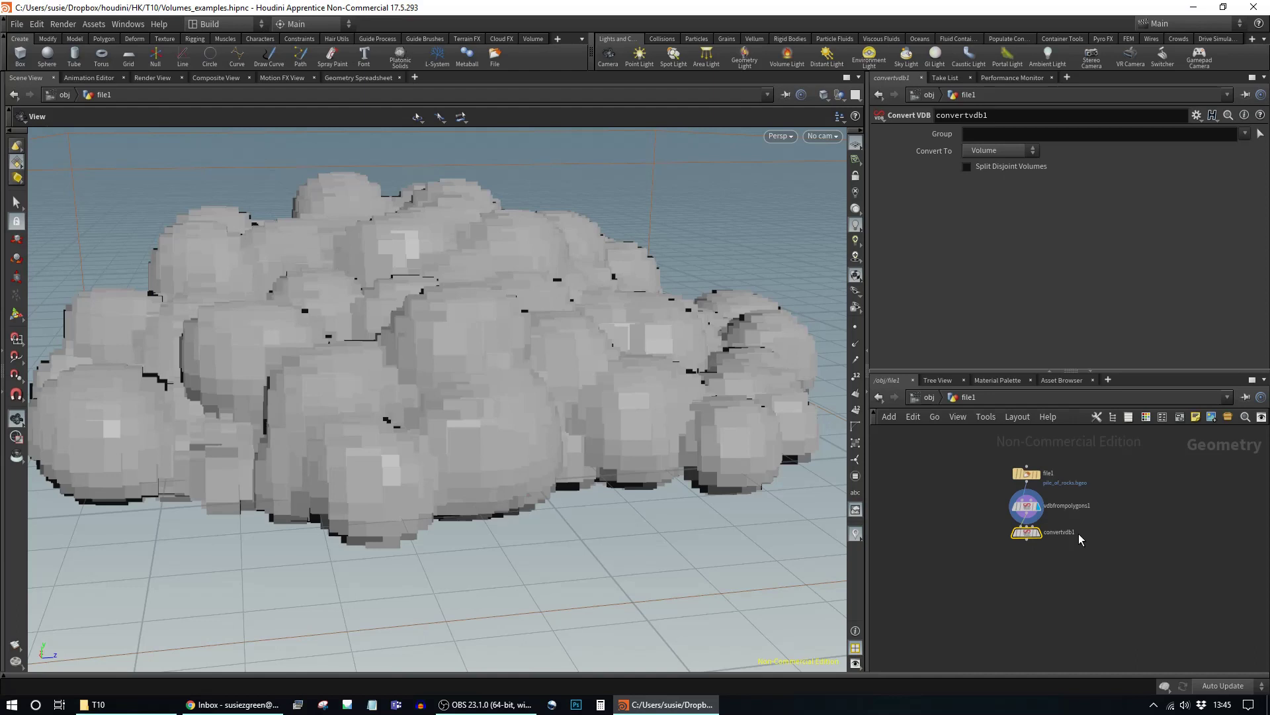
click(1039, 532)
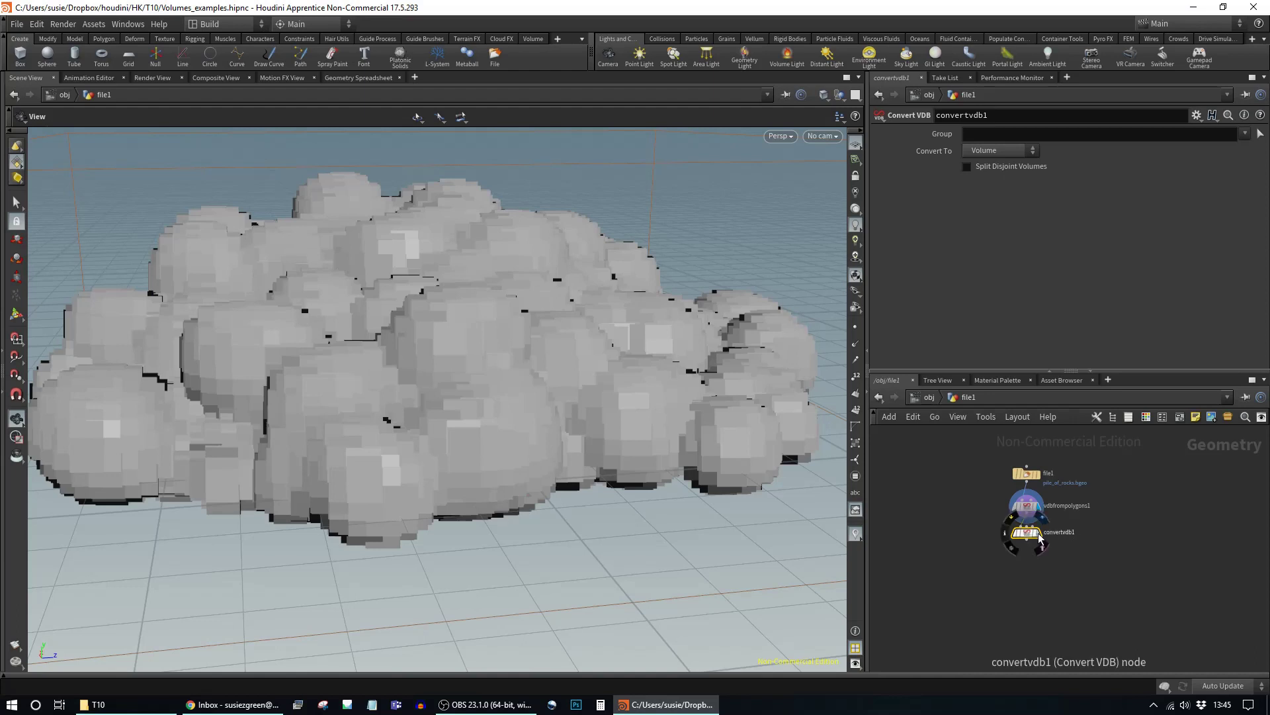
Step: Try VDB as the Convert To type of the Convert VDB node, and settle on Polygons
click(997, 149)
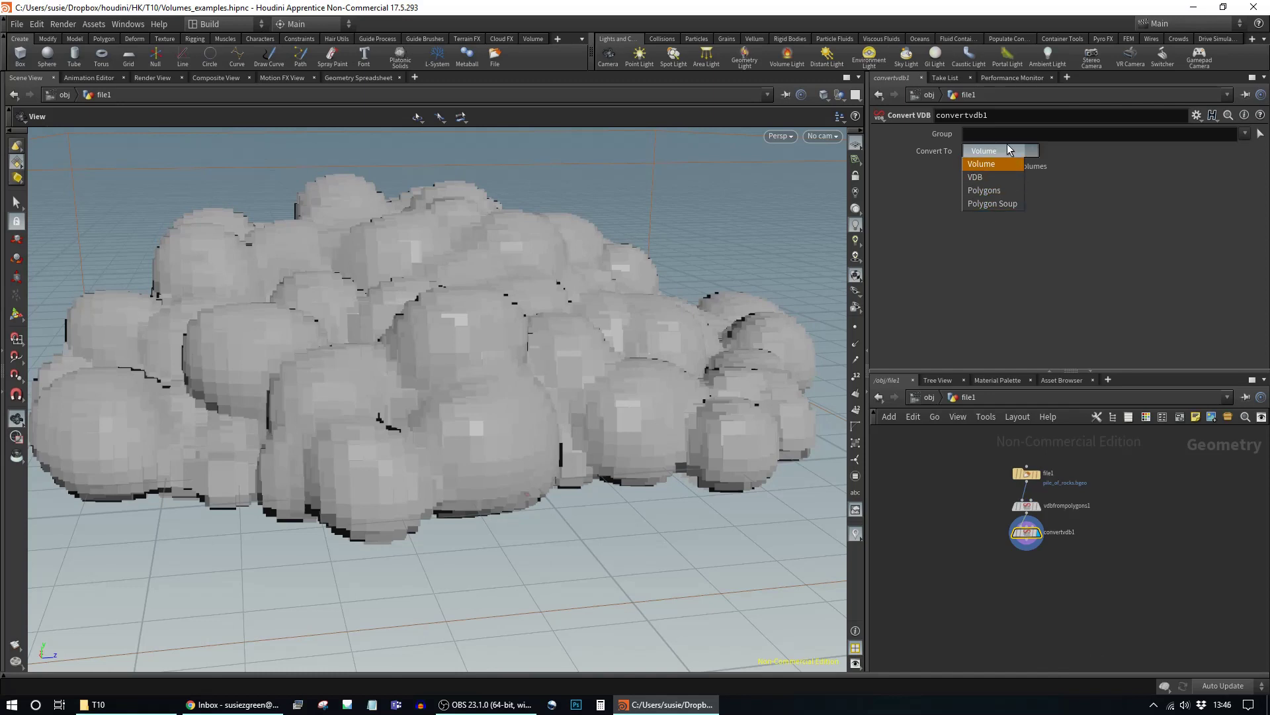
click(997, 176)
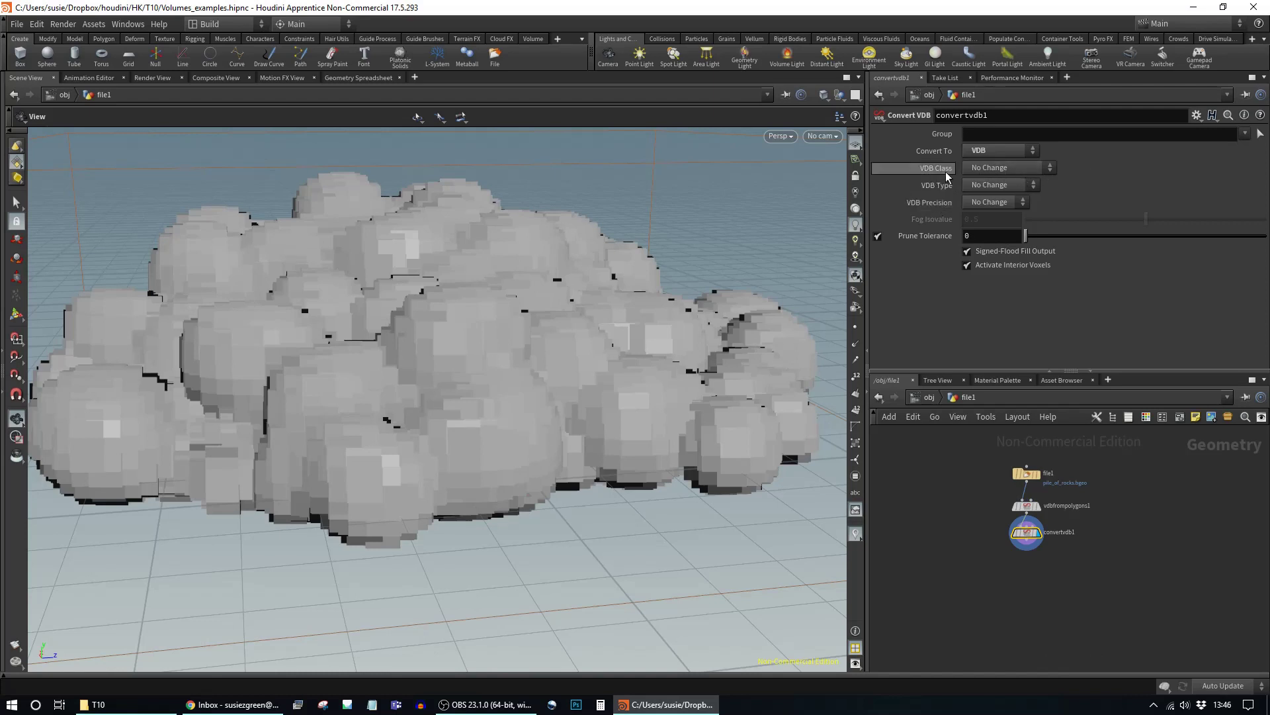
click(997, 151)
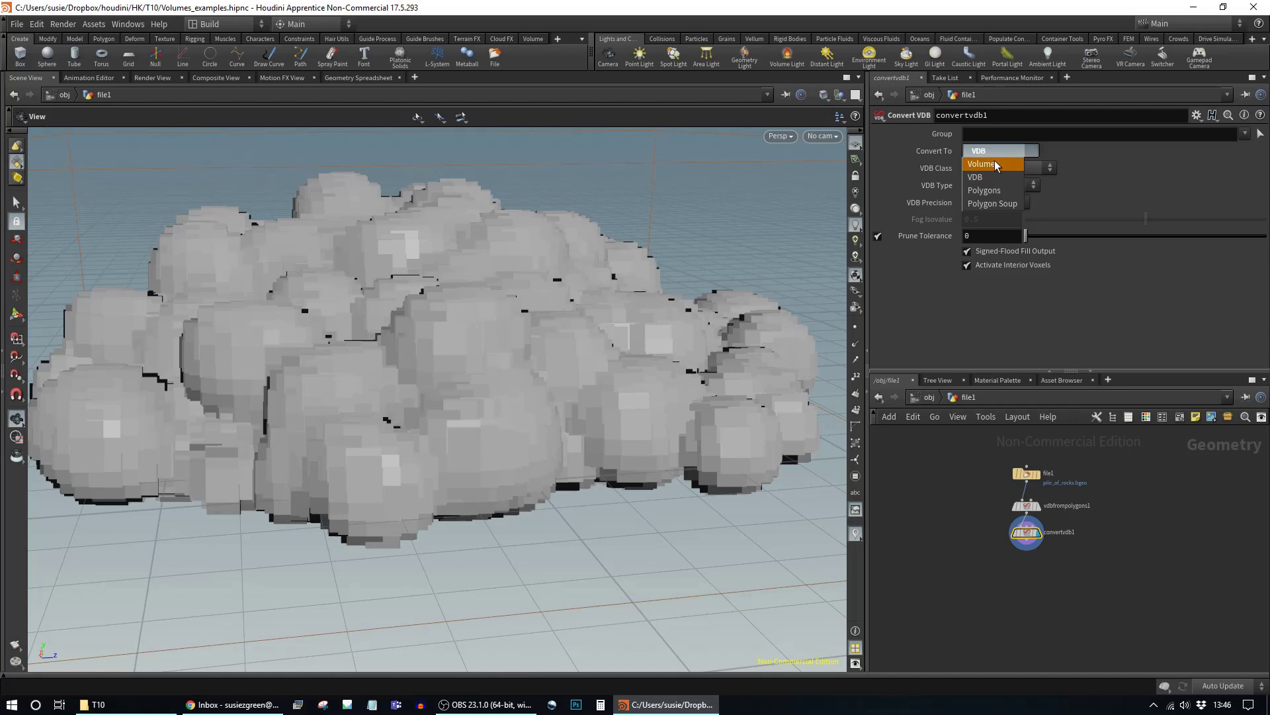
click(985, 190)
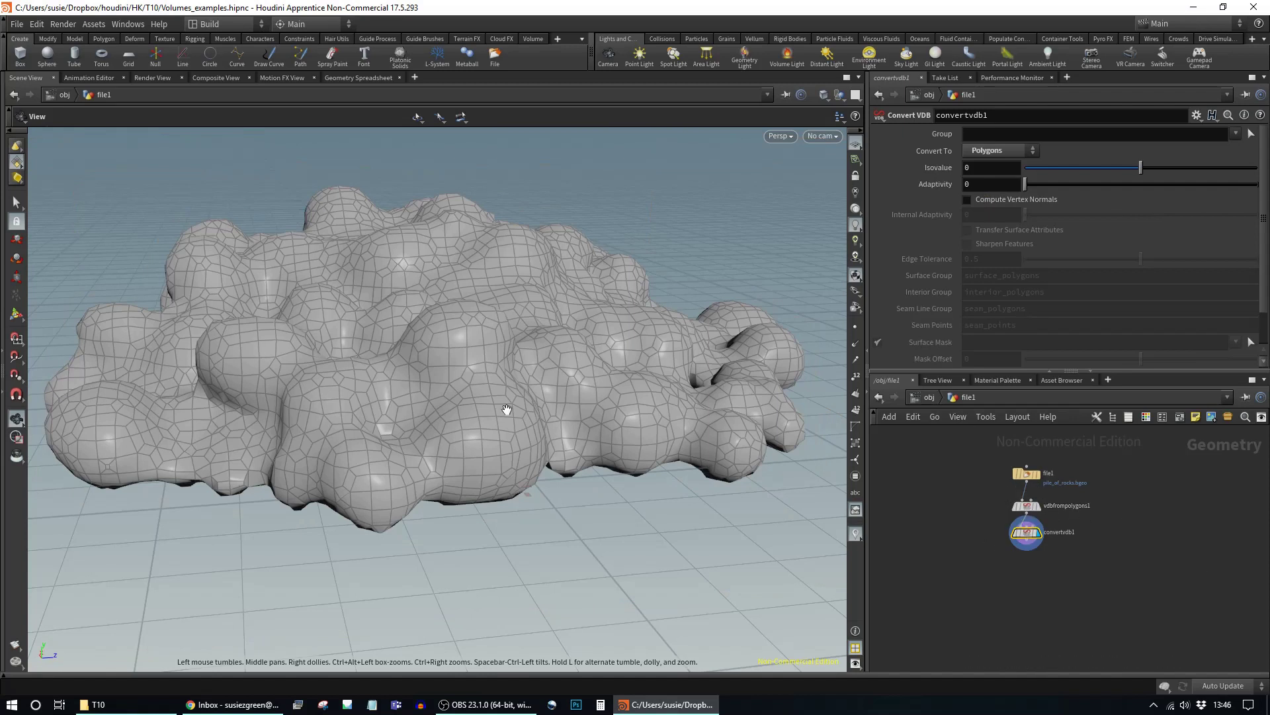
Step: Examine the merged polygon surface of the rock pile up close and from several sides
scroll(548, 371, up, 4)
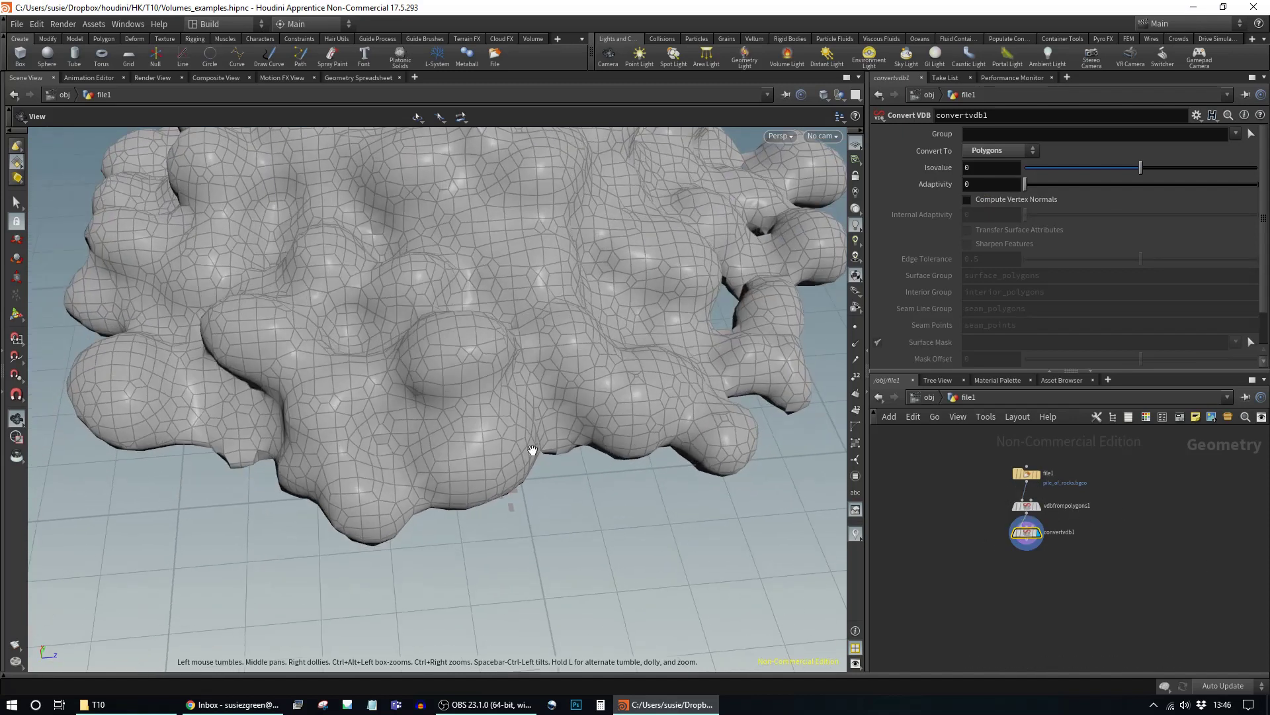
scroll(532, 449, down, 5)
drag(331, 405, 519, 454)
right_drag(519, 454, 650, 454)
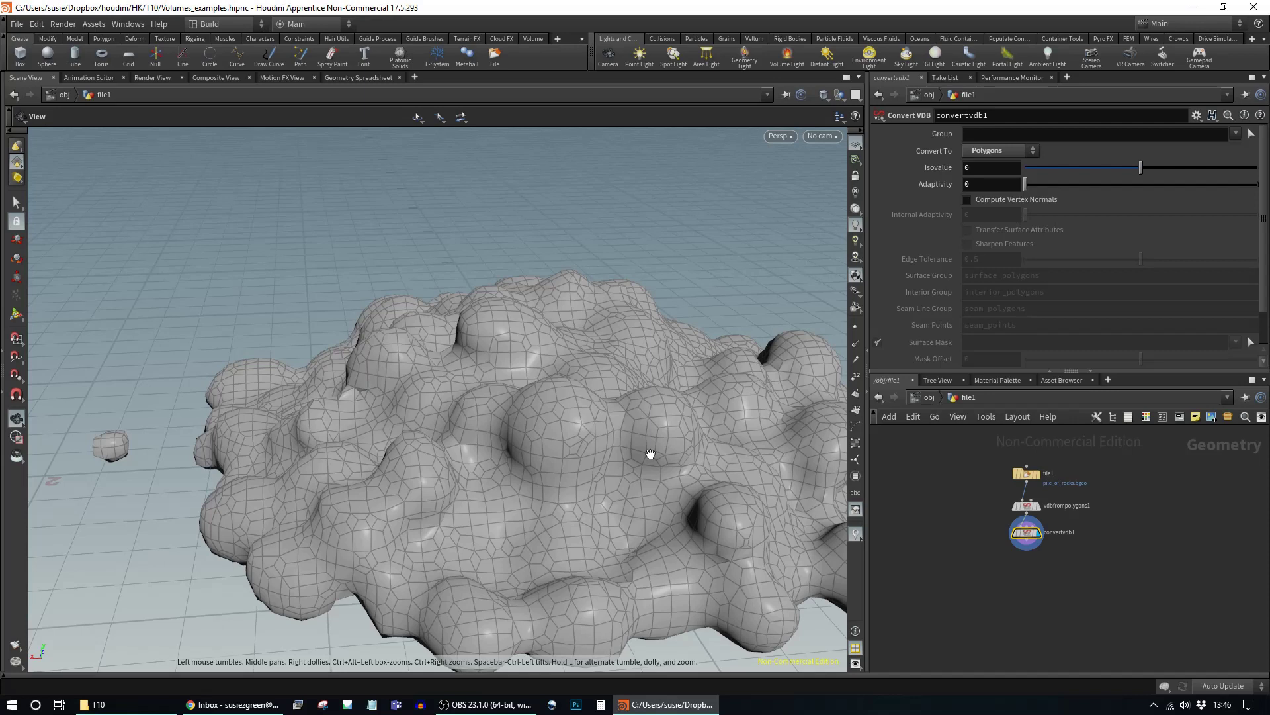
drag(534, 468, 397, 426)
mouse_move(397, 425)
right_down()
mouse_move(840, 462)
mouse_move(842, 439)
mouse_move(559, 445)
mouse_move(846, 460)
mouse_move(397, 417)
right_up()
drag(397, 417, 600, 465)
right_drag(599, 464, 340, 483)
mouse_move(339, 483)
mouse_down()
mouse_move(295, 502)
mouse_move(233, 446)
mouse_move(326, 462)
mouse_up()
drag(360, 416, 252, 460)
right_drag(252, 459, 516, 423)
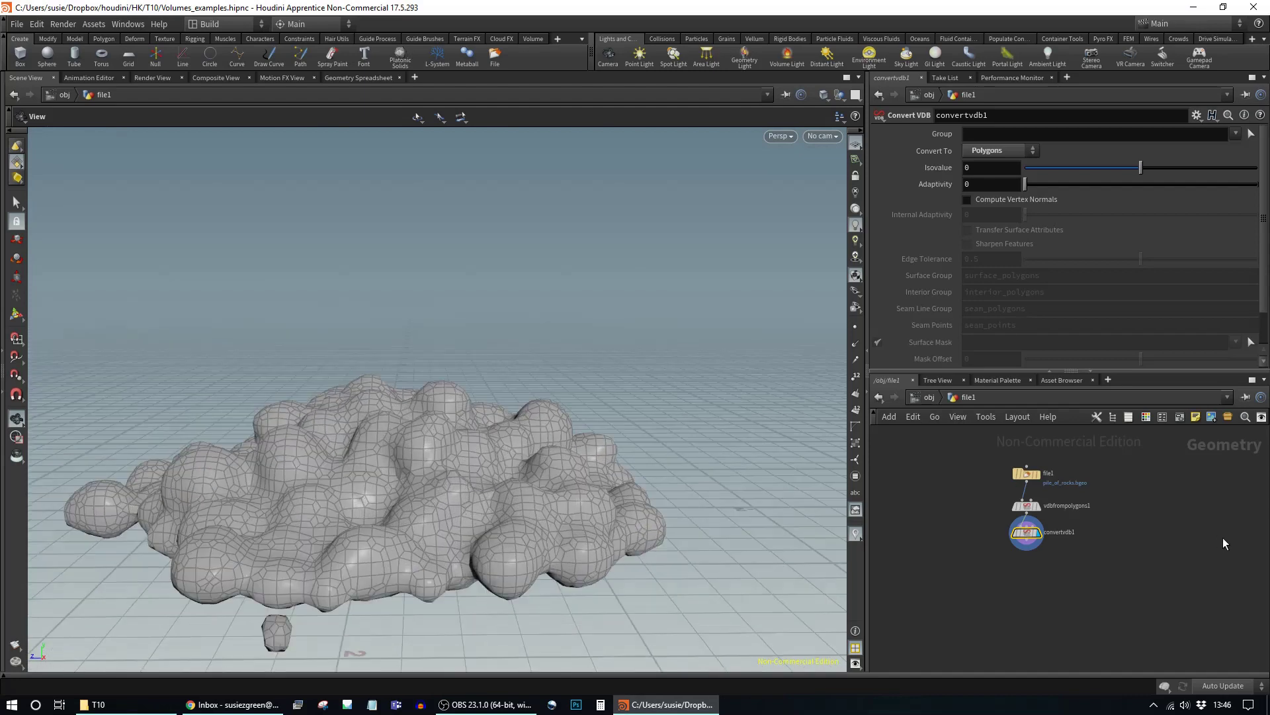
Step: Compare the geometry information of the VDB from Polygons, File and Convert VDB nodes
middle_click(1028, 507)
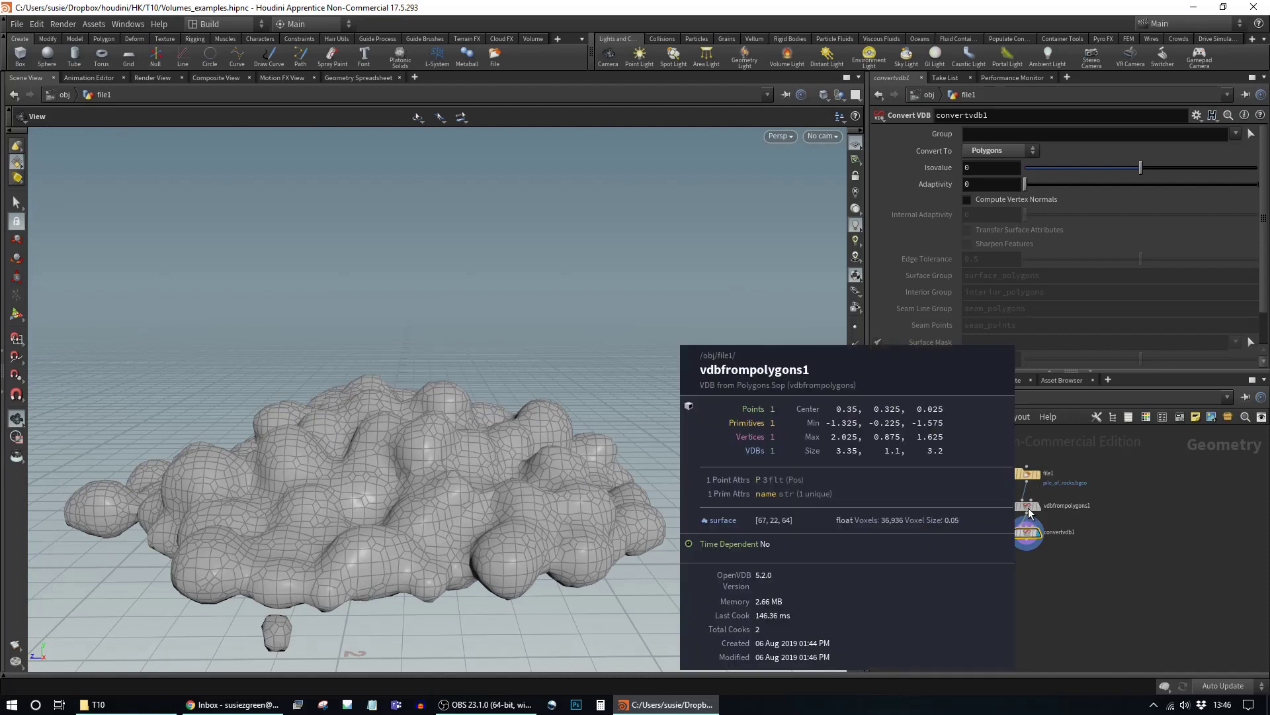
middle_click(1028, 476)
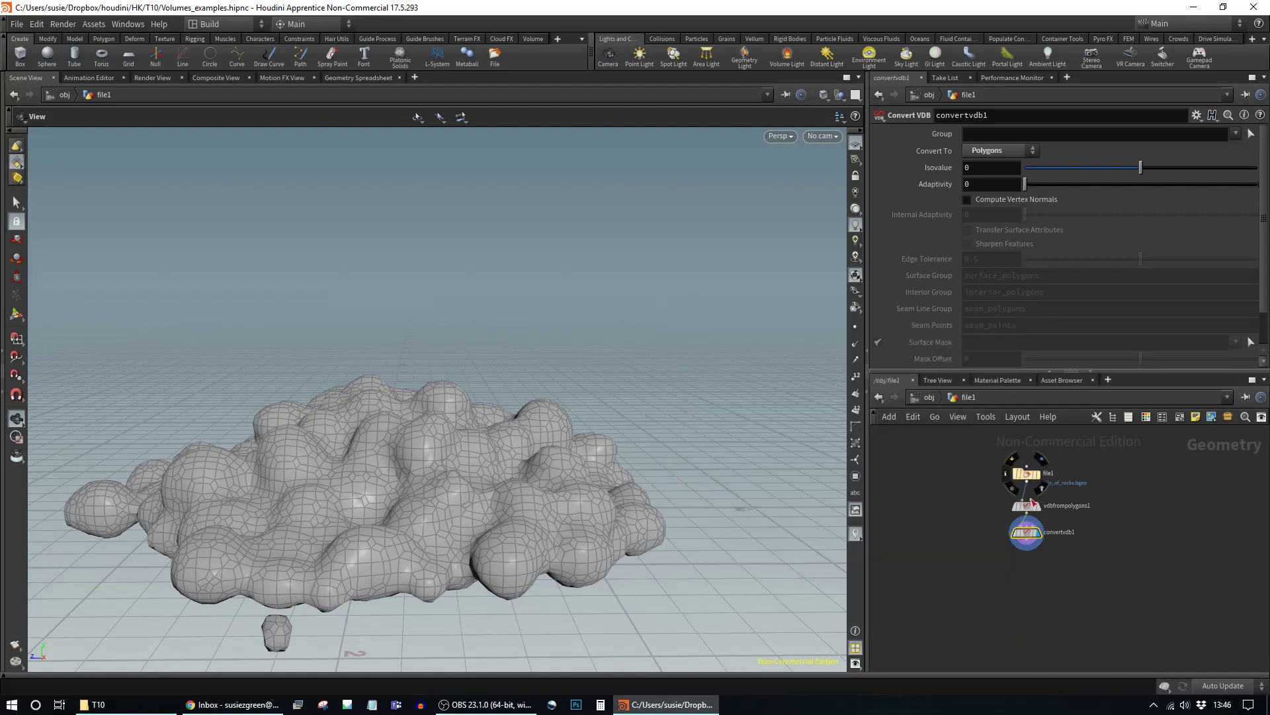
middle_click(1028, 536)
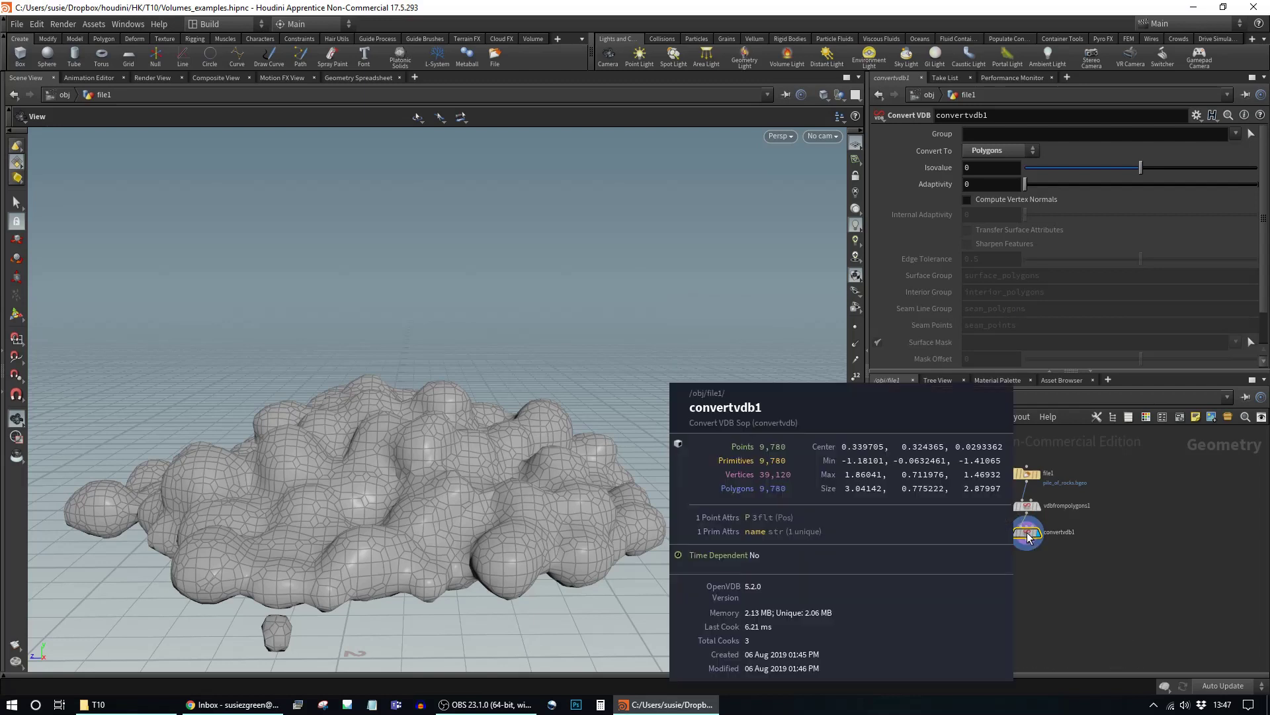
Step: Raise the Adaptivity of the Convert VDB node to 0.514 and inspect the rock mesh from several sides
drag(542, 524, 548, 480)
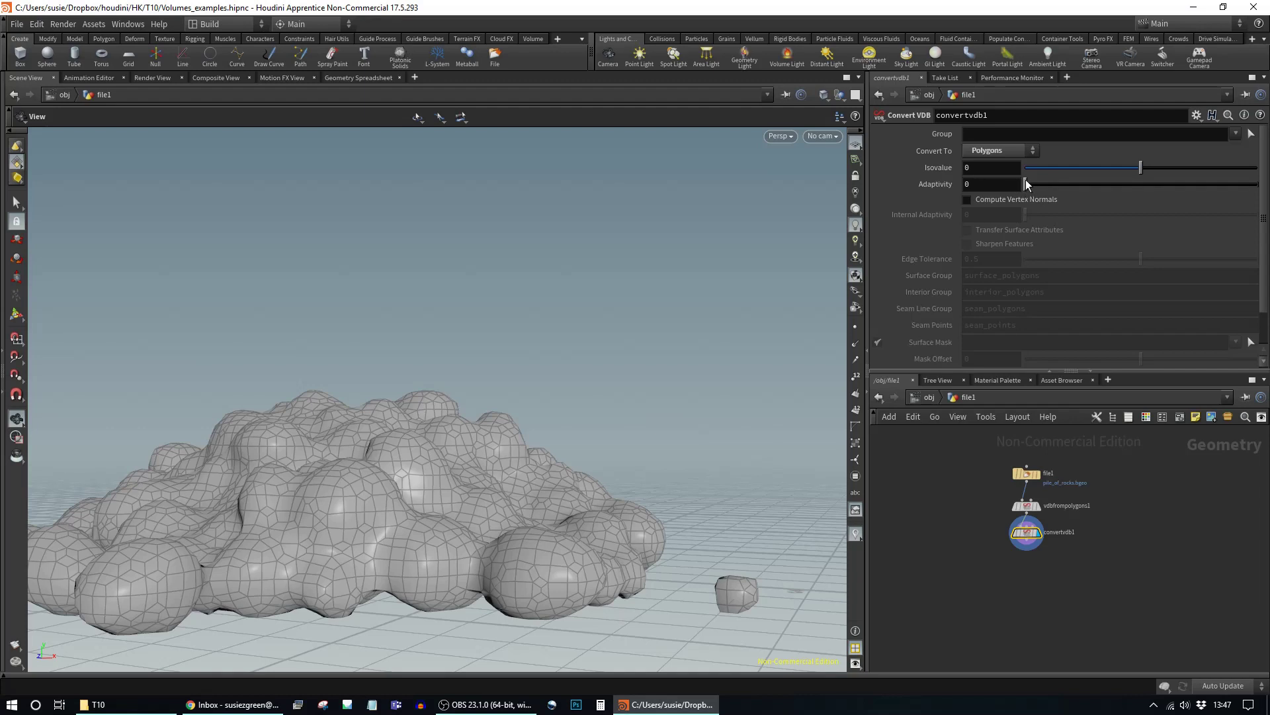
drag(1028, 185, 1085, 177)
drag(538, 446, 424, 425)
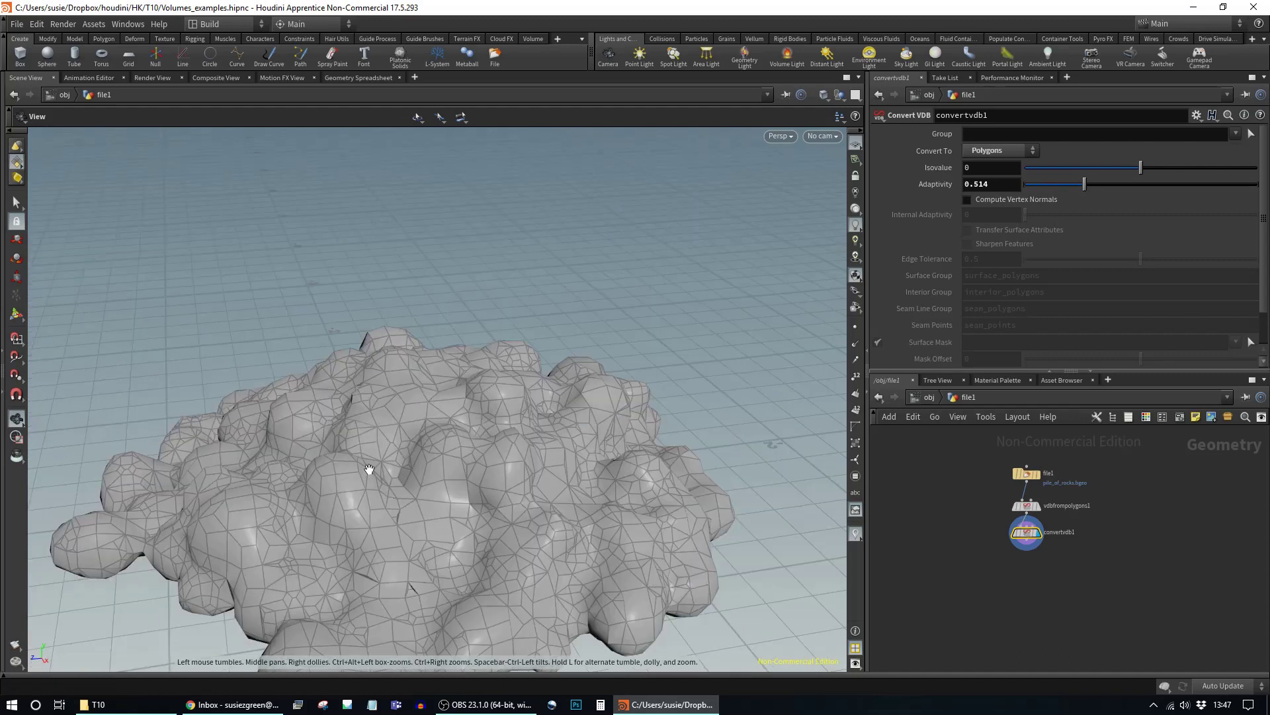
drag(459, 507, 512, 395)
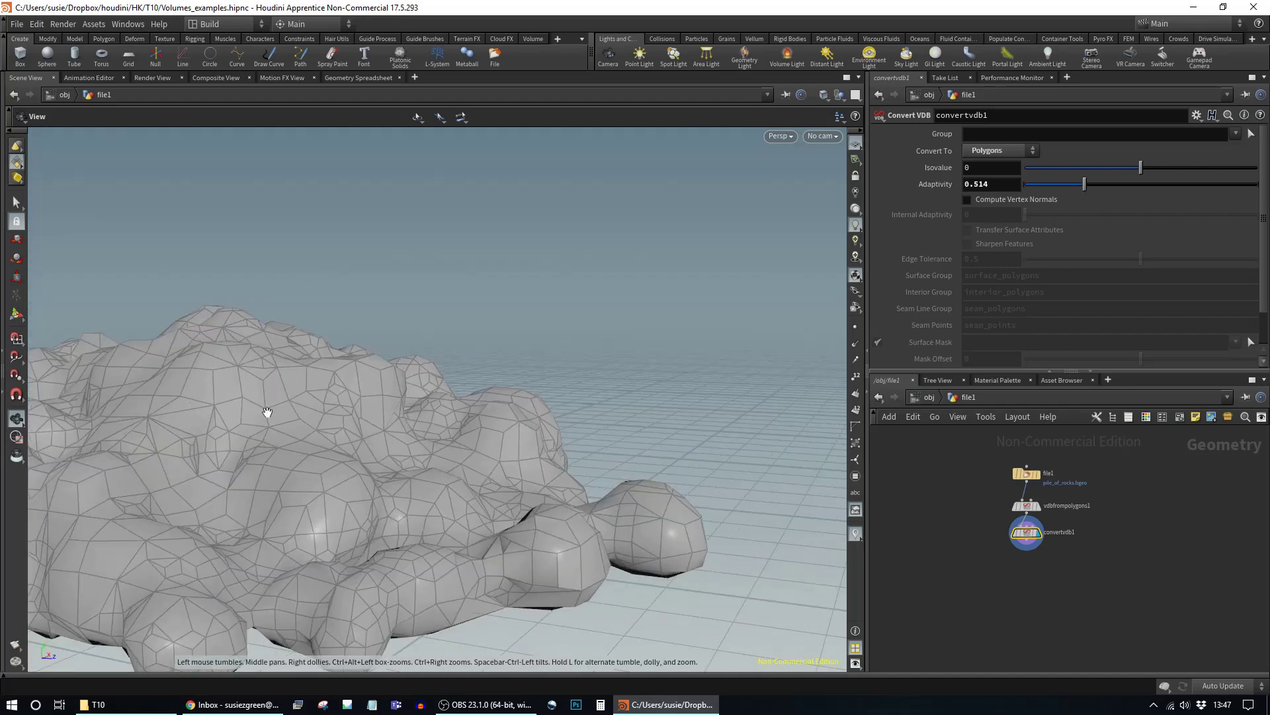
drag(460, 425, 394, 403)
right_drag(394, 403, 548, 392)
drag(548, 392, 473, 381)
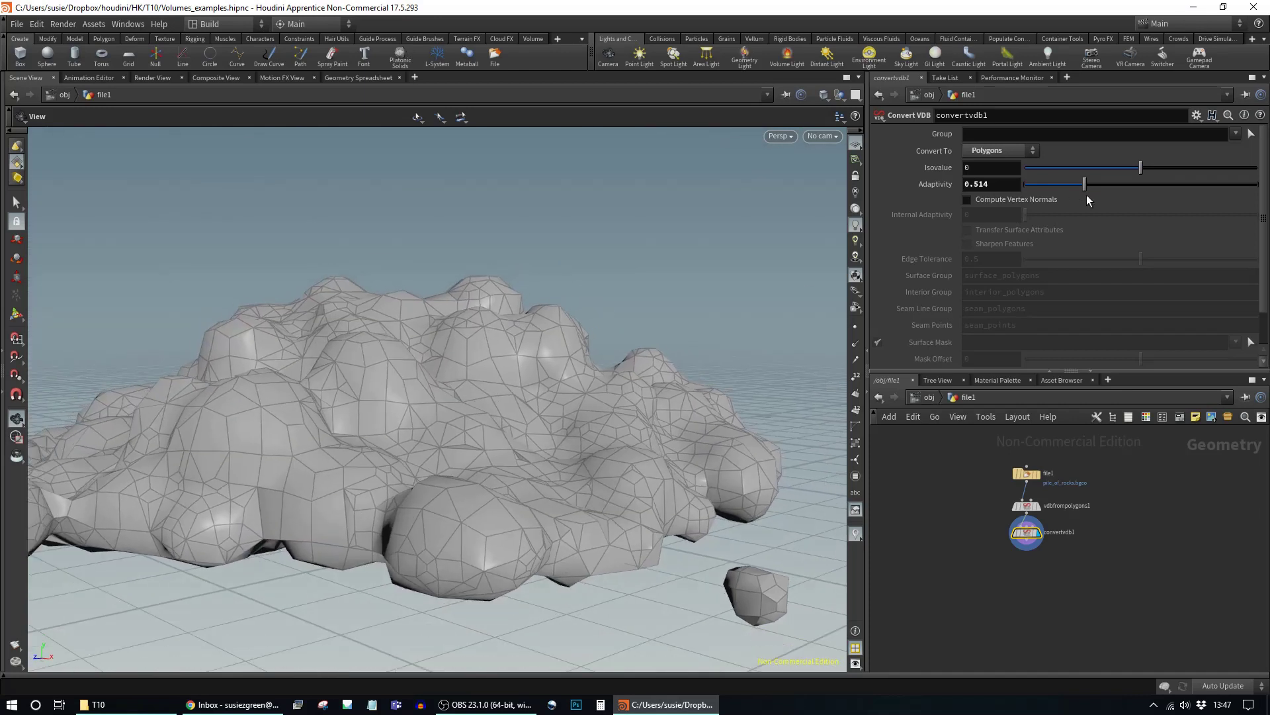
Step: Return the Adaptivity of the Convert VDB node to 0 and view the rock mesh from another side
drag(1083, 184, 1007, 193)
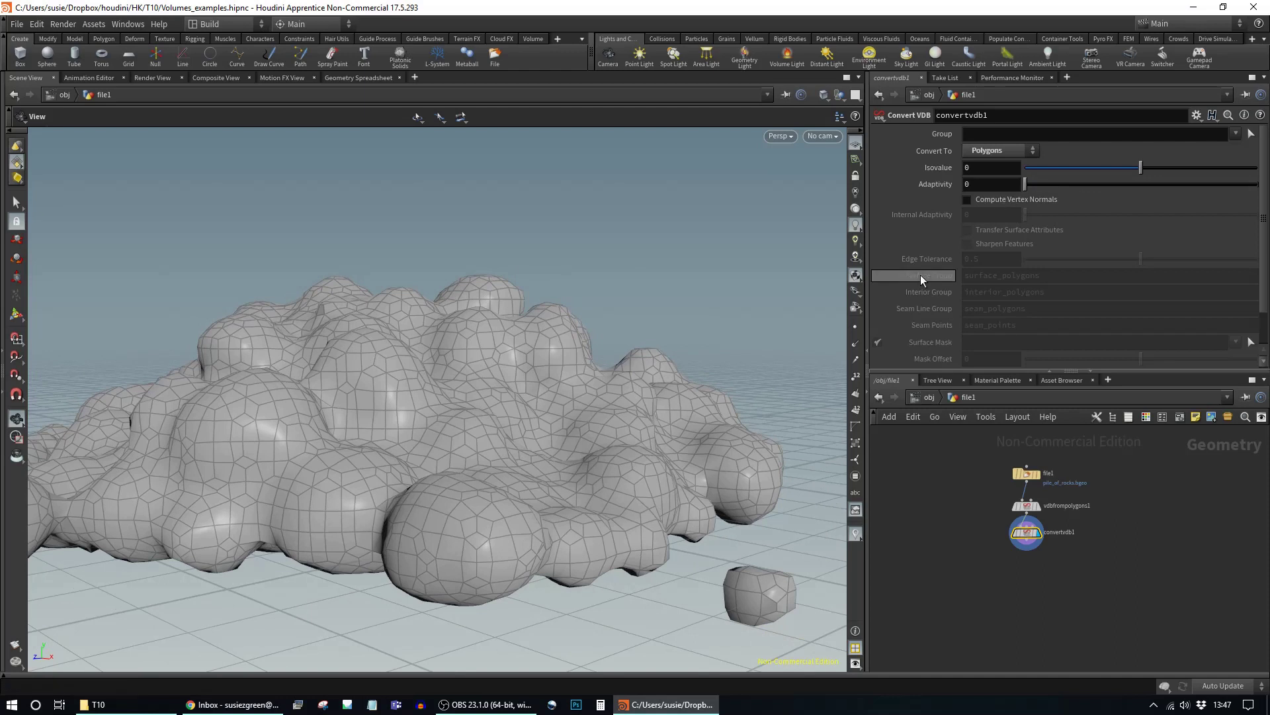
drag(681, 236, 621, 275)
right_drag(621, 276, 667, 295)
drag(668, 295, 657, 319)
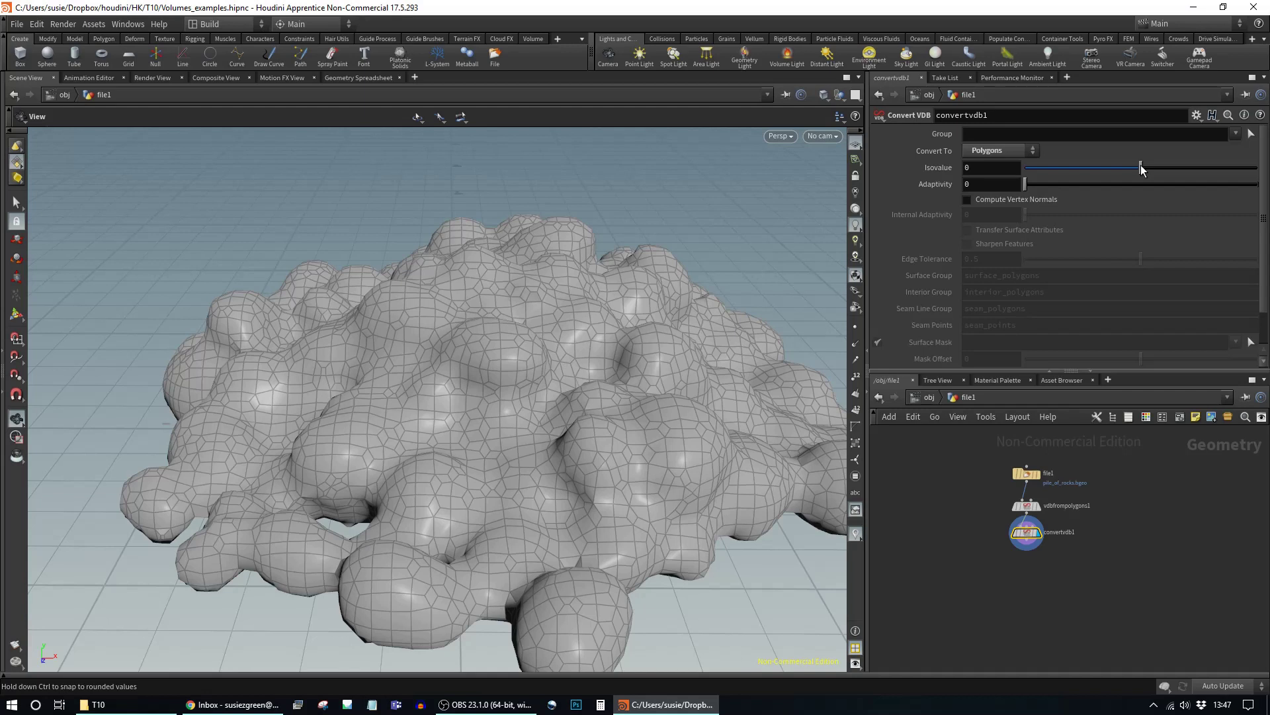
Step: Display the VDB from Polygons output to compare its voxel surface, and switch the display back to the Convert VDB node
click(1037, 507)
drag(567, 449, 651, 370)
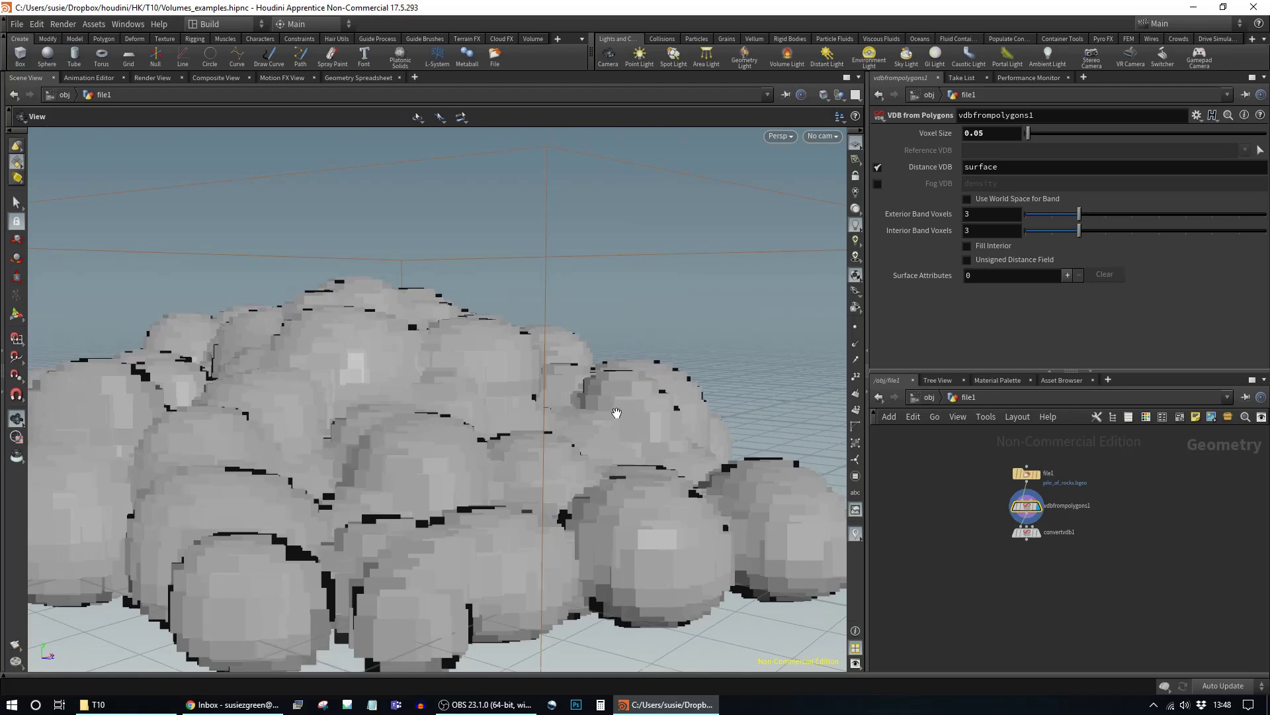
click(1027, 534)
click(1052, 533)
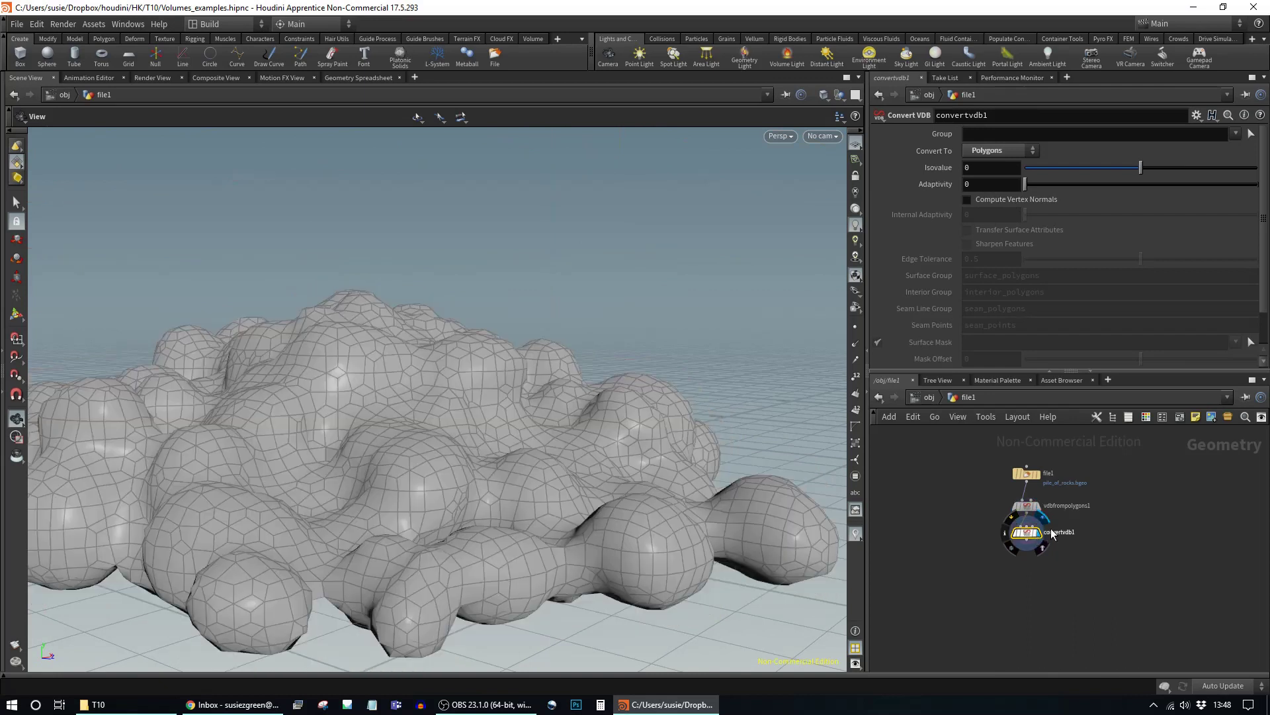
Step: Try an Isovalue of -0.051 on the Convert VDB node, reset it to 0, and view the rock mesh
mouse_move(1141, 168)
mouse_down()
mouse_move(1161, 164)
mouse_move(1135, 176)
mouse_up()
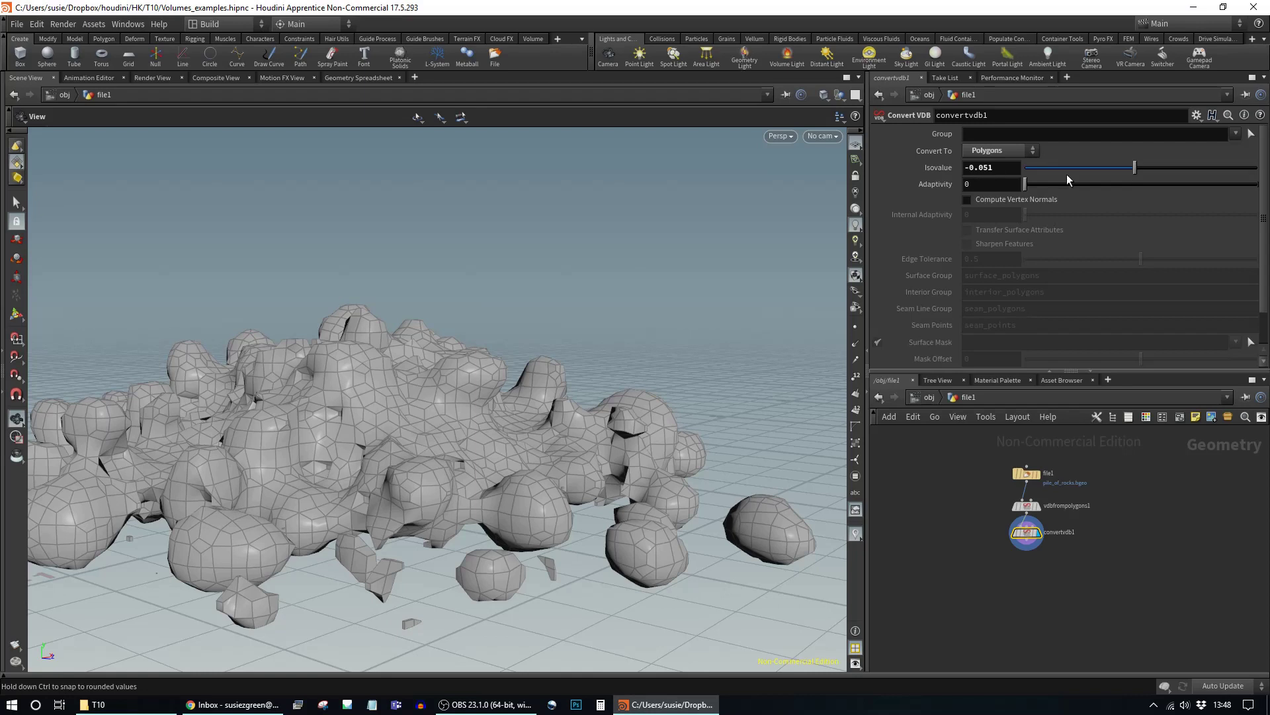
key(Tab)
text(0)
key(Return)
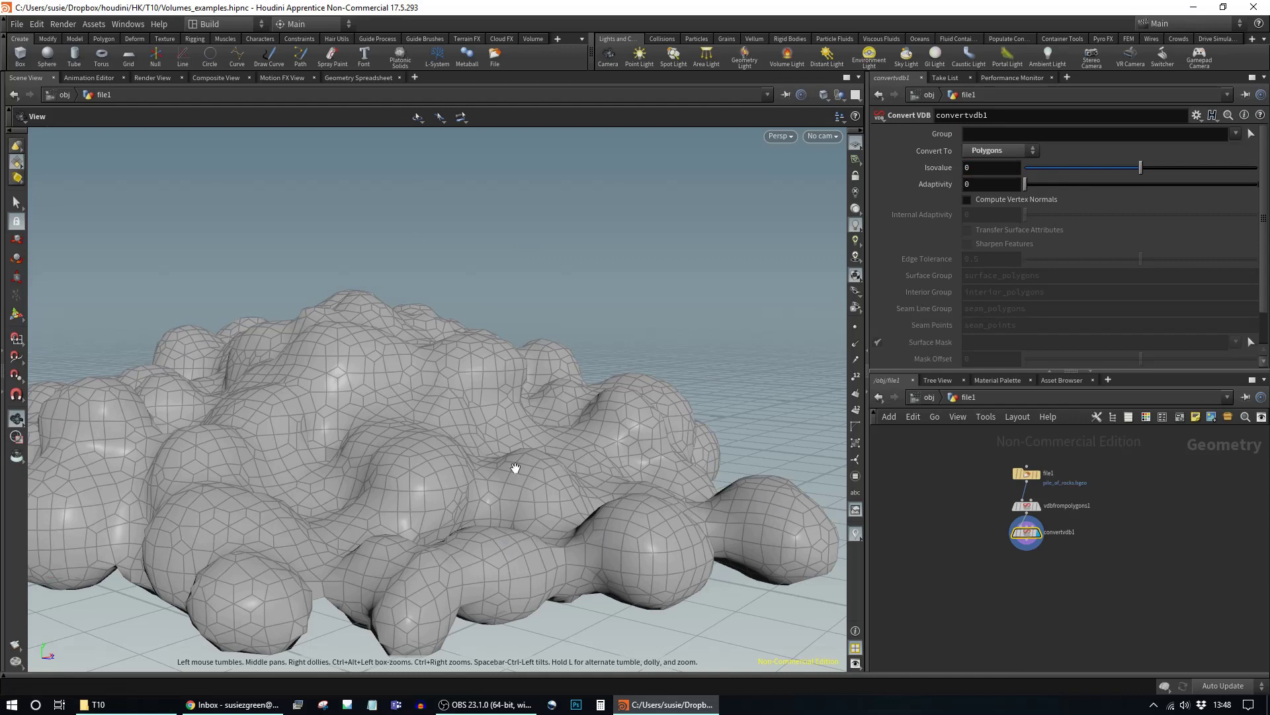
drag(664, 368, 523, 400)
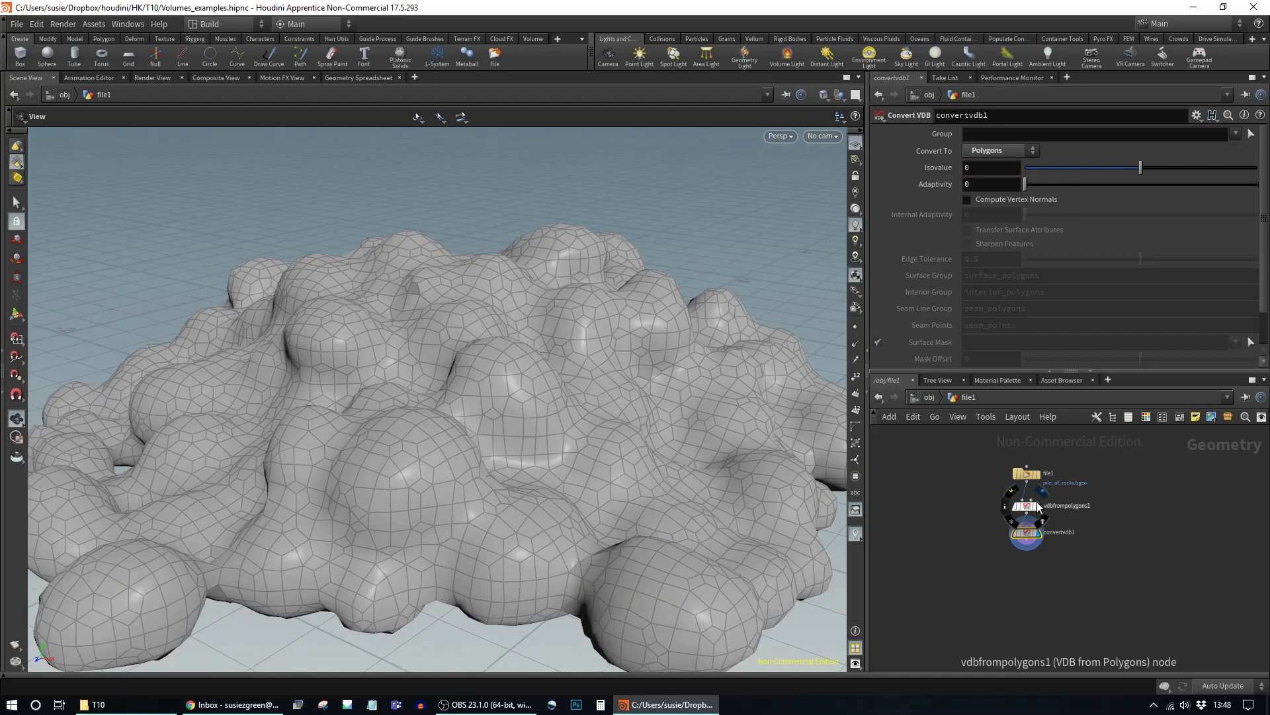
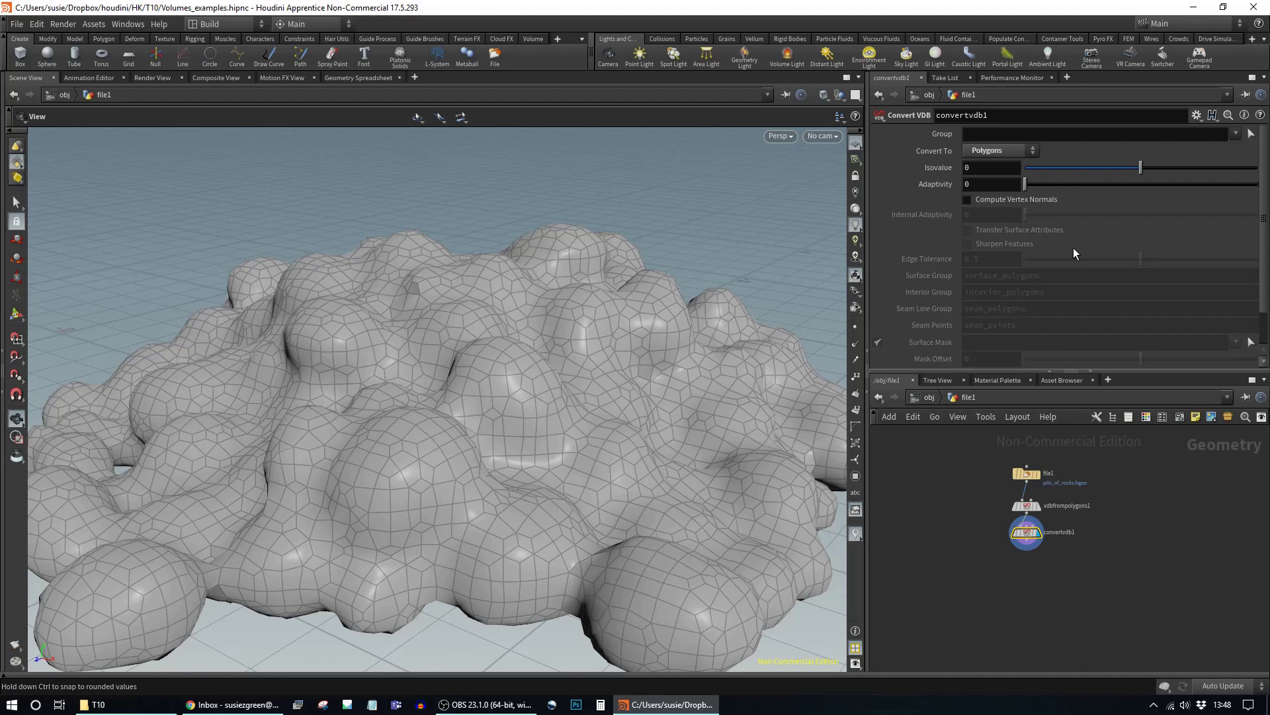
Step: Move the VDB from Polygons node aside and wire the File node into the Convert VDB node's second input, with more space between the nodes
scroll(1089, 520, up, 3)
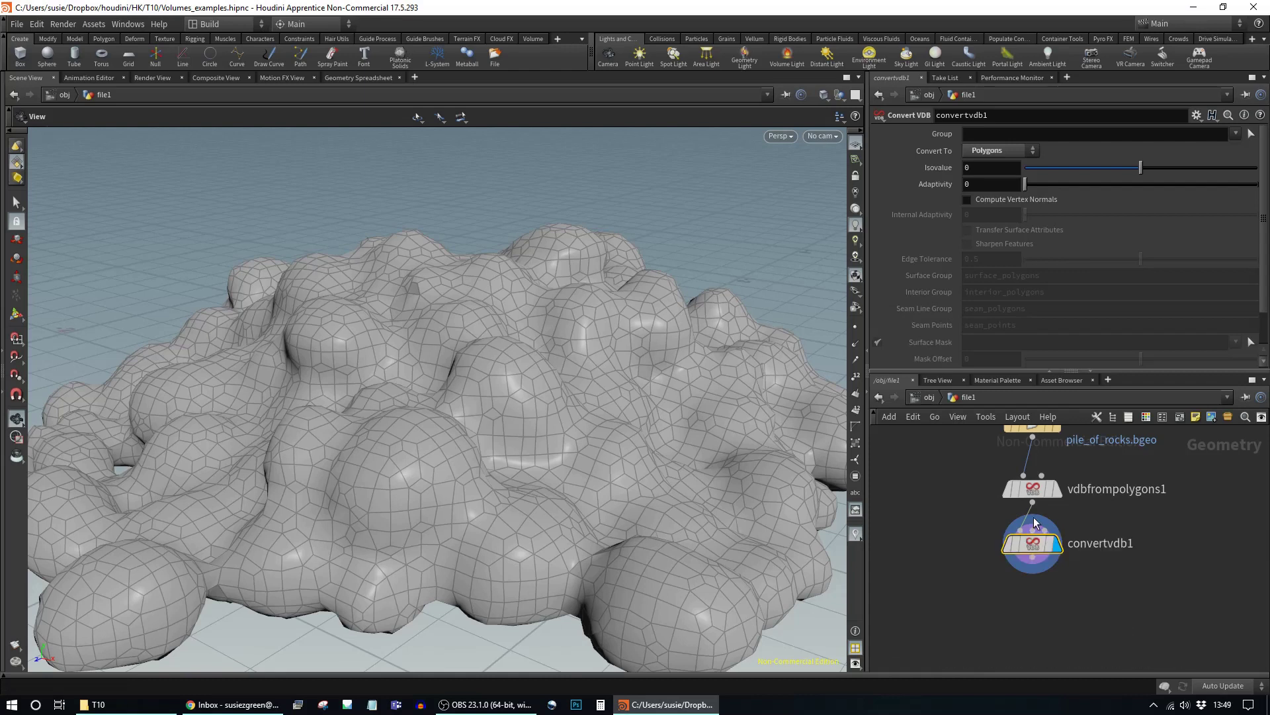
drag(1032, 491, 976, 493)
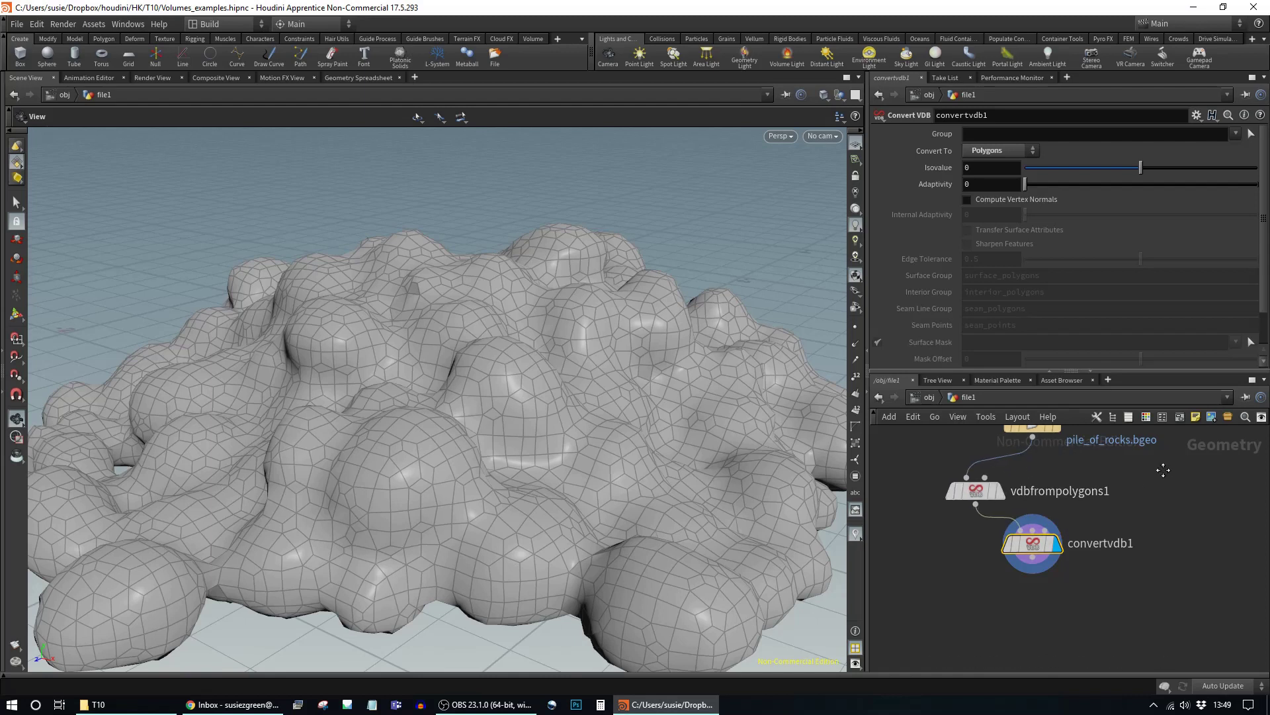
middle_drag(1163, 470, 1143, 533)
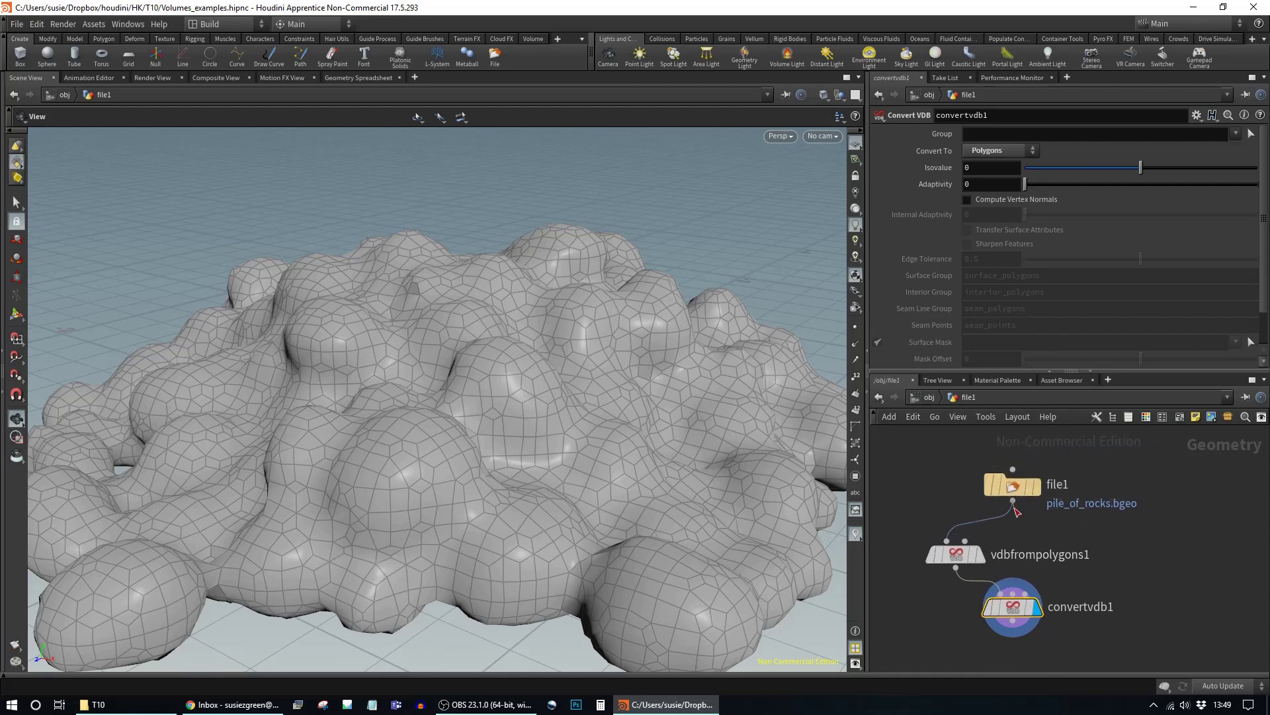
drag(1012, 501, 1015, 577)
click(1012, 594)
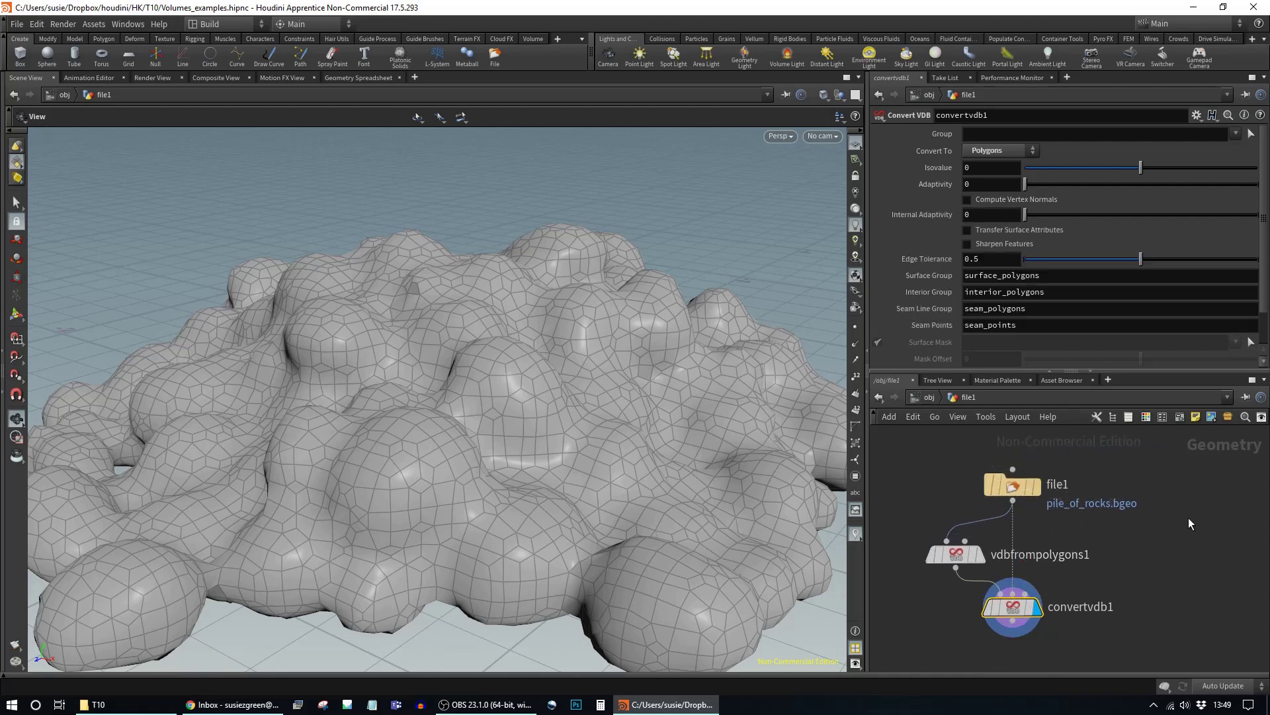
middle_drag(1162, 562, 1161, 536)
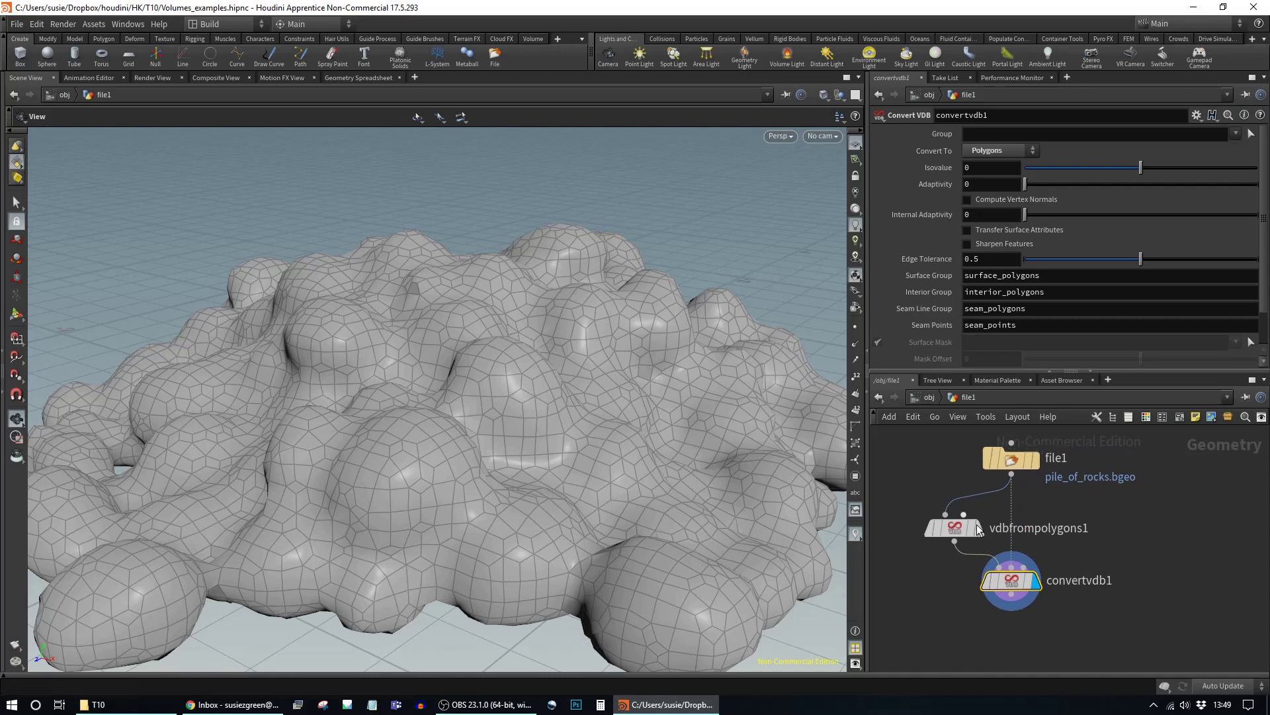
drag(1011, 580, 1011, 598)
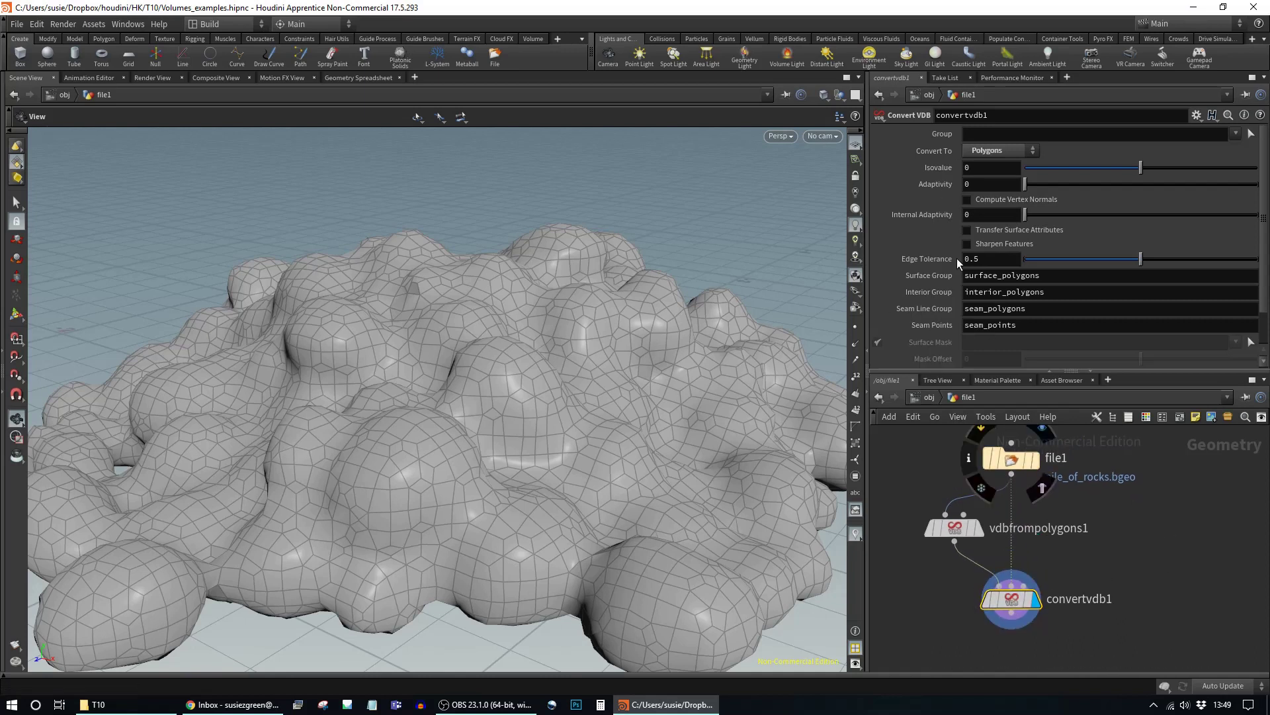
Step: Check the File node's point and vertex attributes in the Geometry Spreadsheet, and return to the scene view
scroll(1085, 569, down, 2)
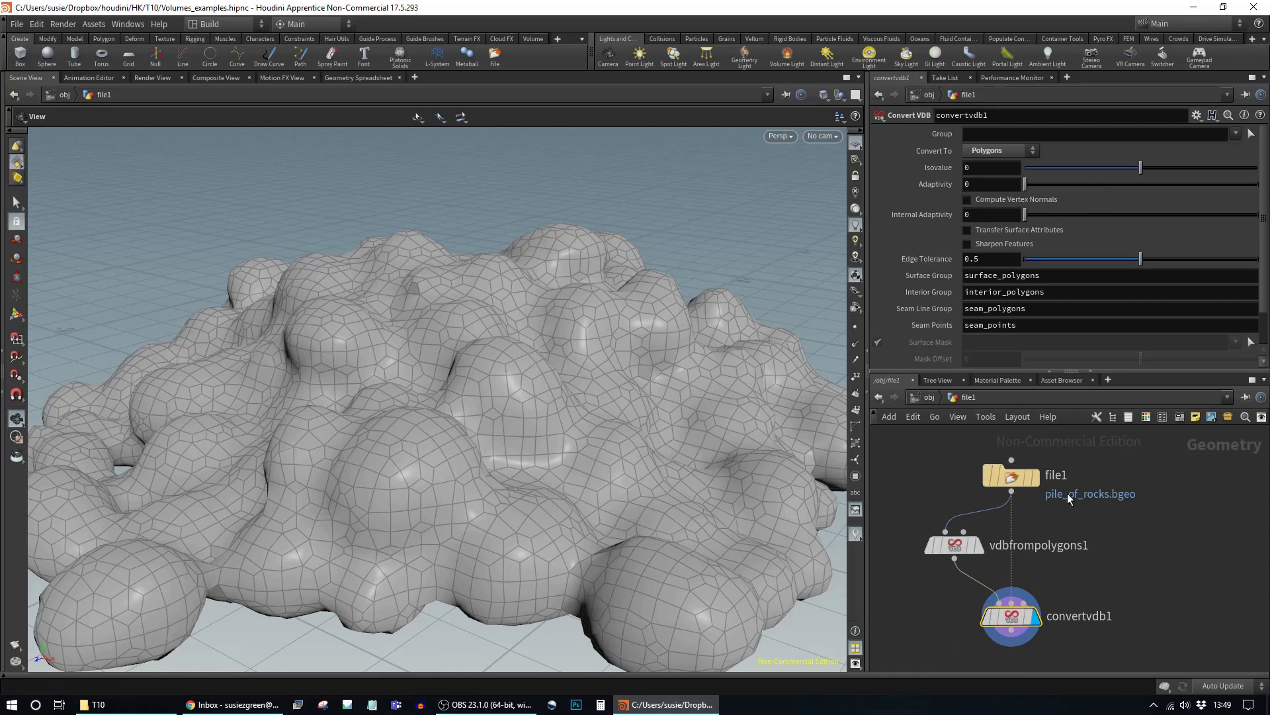
click(1025, 480)
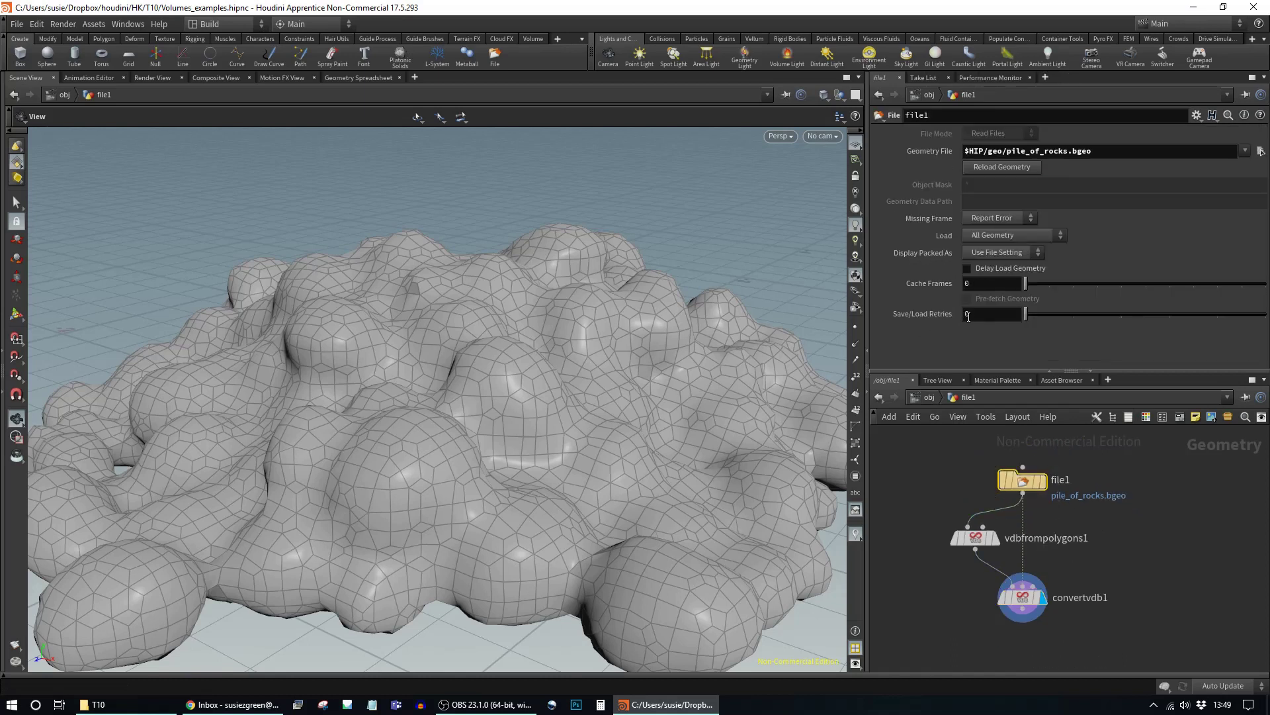
click(366, 77)
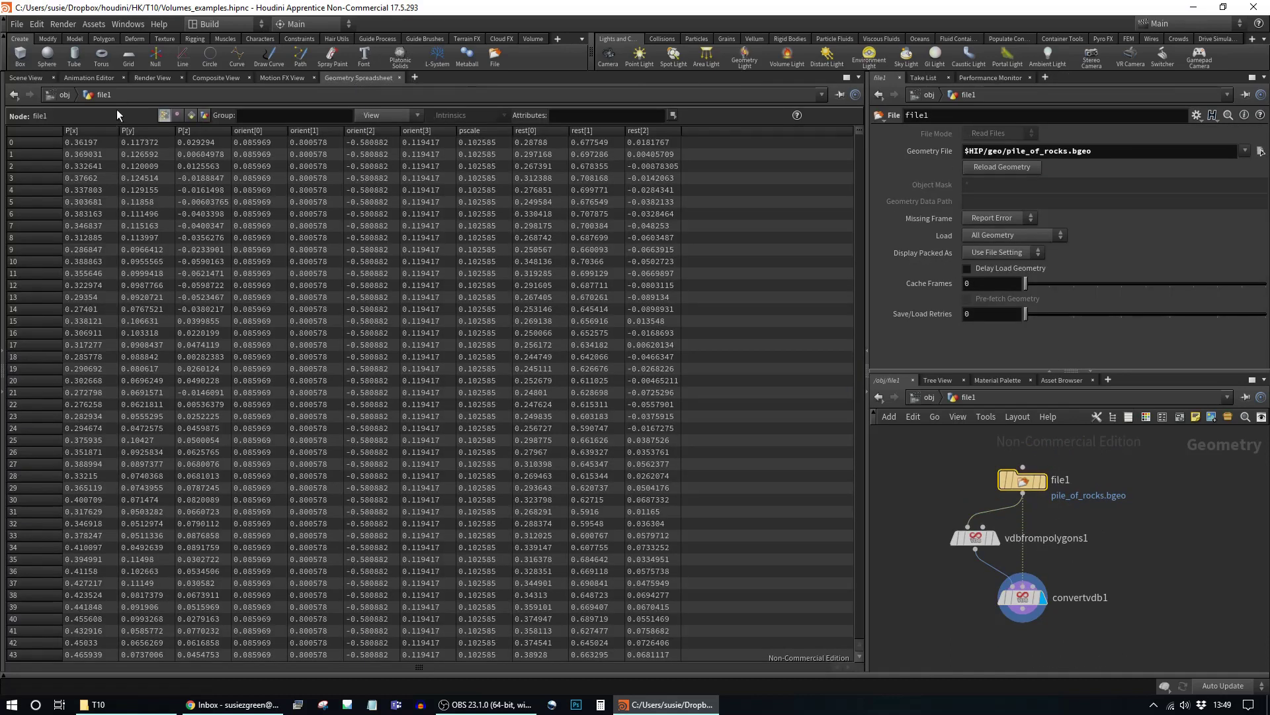
click(176, 115)
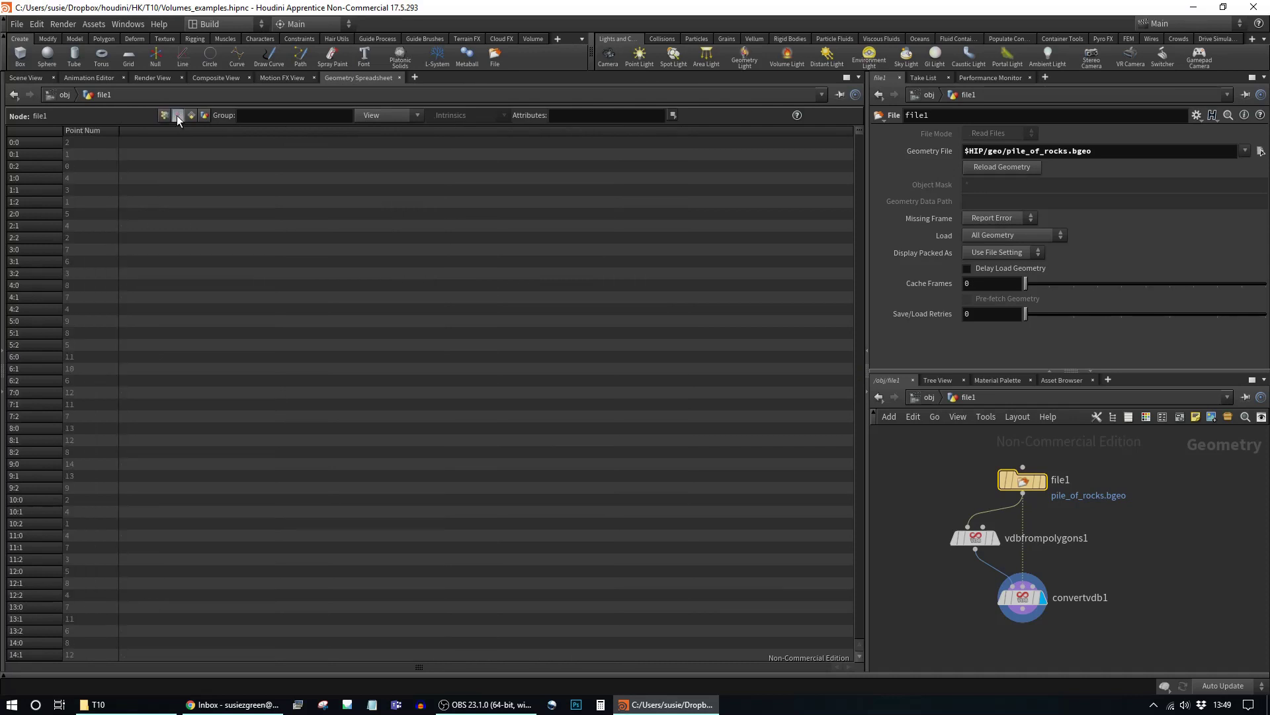
click(162, 116)
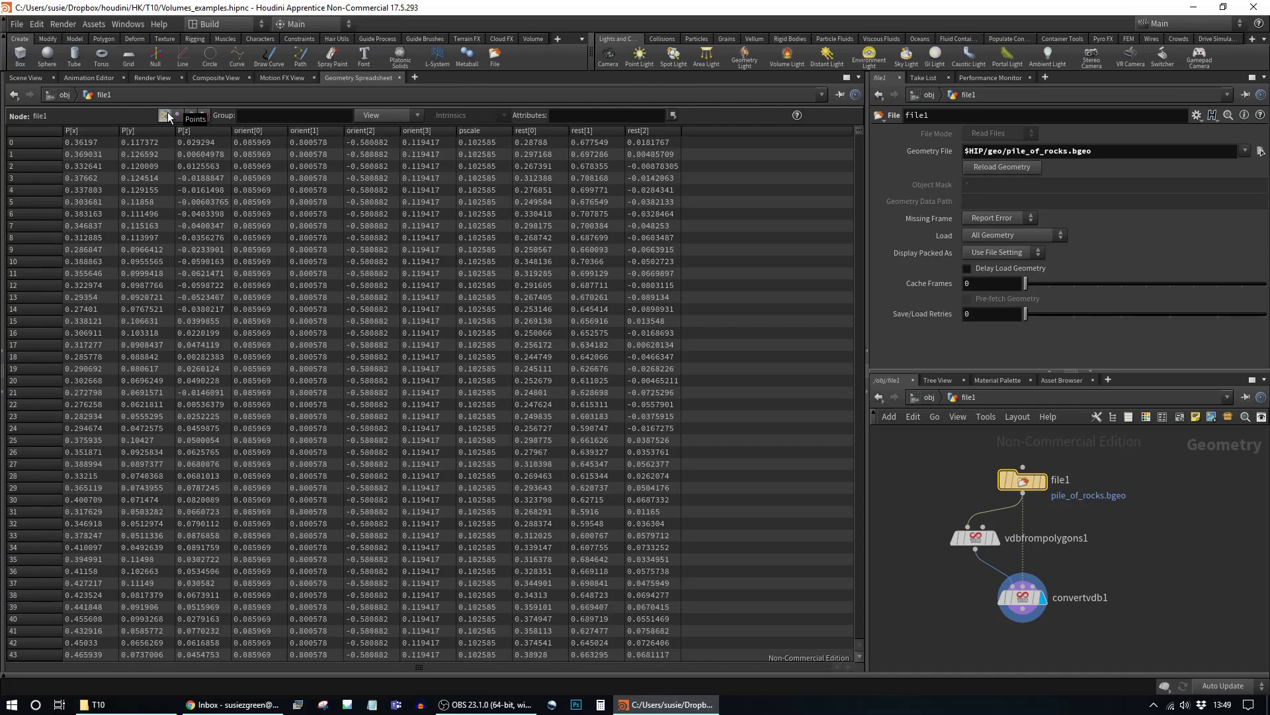
click(25, 77)
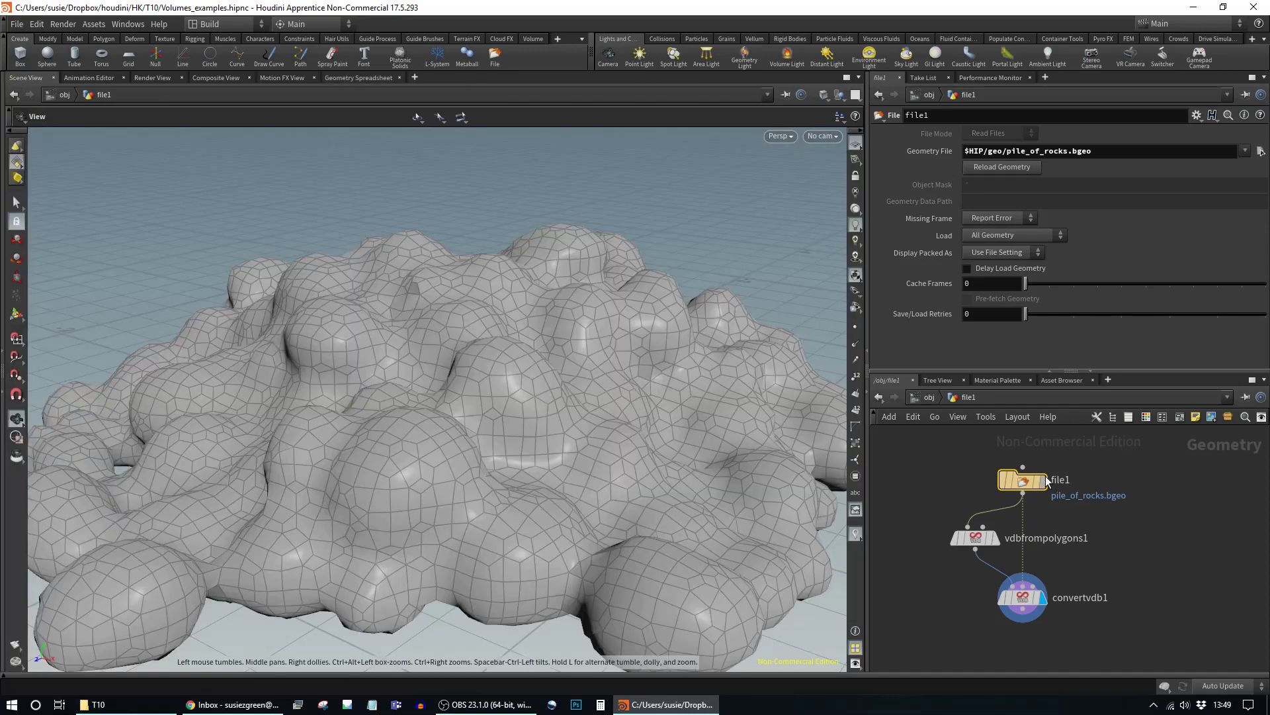
Step: Move the File node up and insert a Normal node between it and the VDB from Polygons node
drag(1022, 479, 1022, 456)
key(Tab)
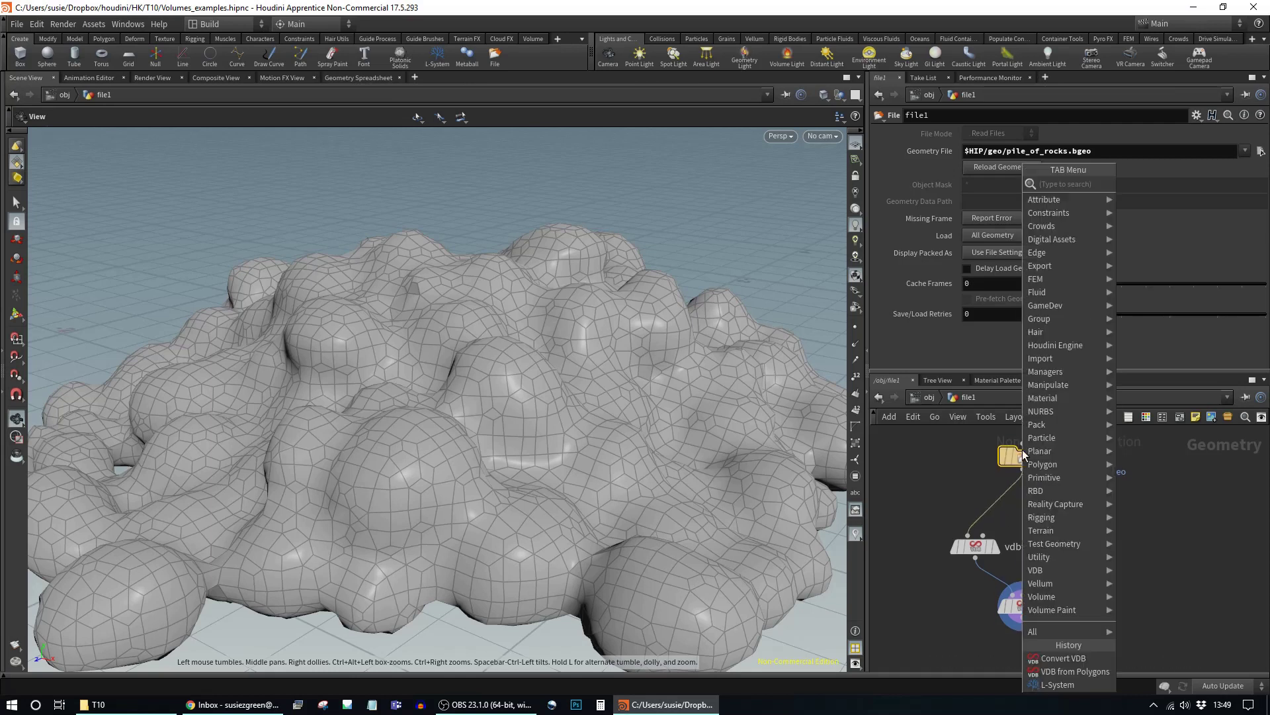
text(normal)
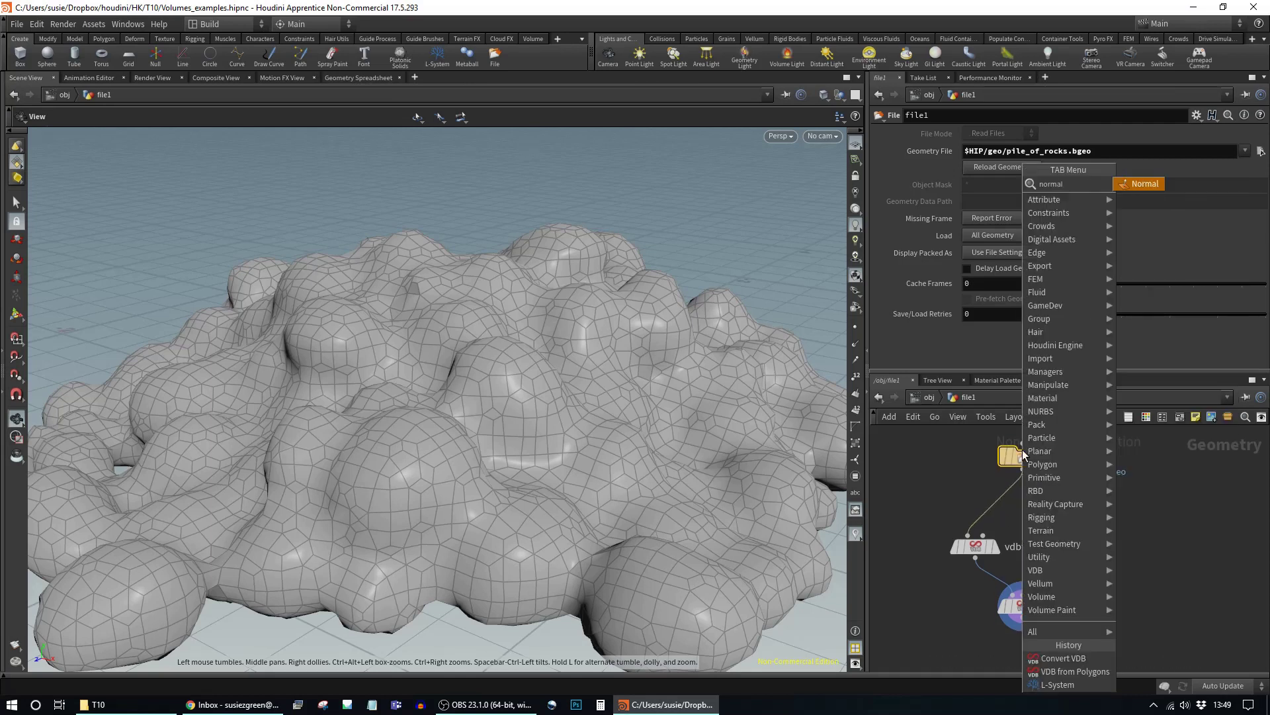
click(1022, 452)
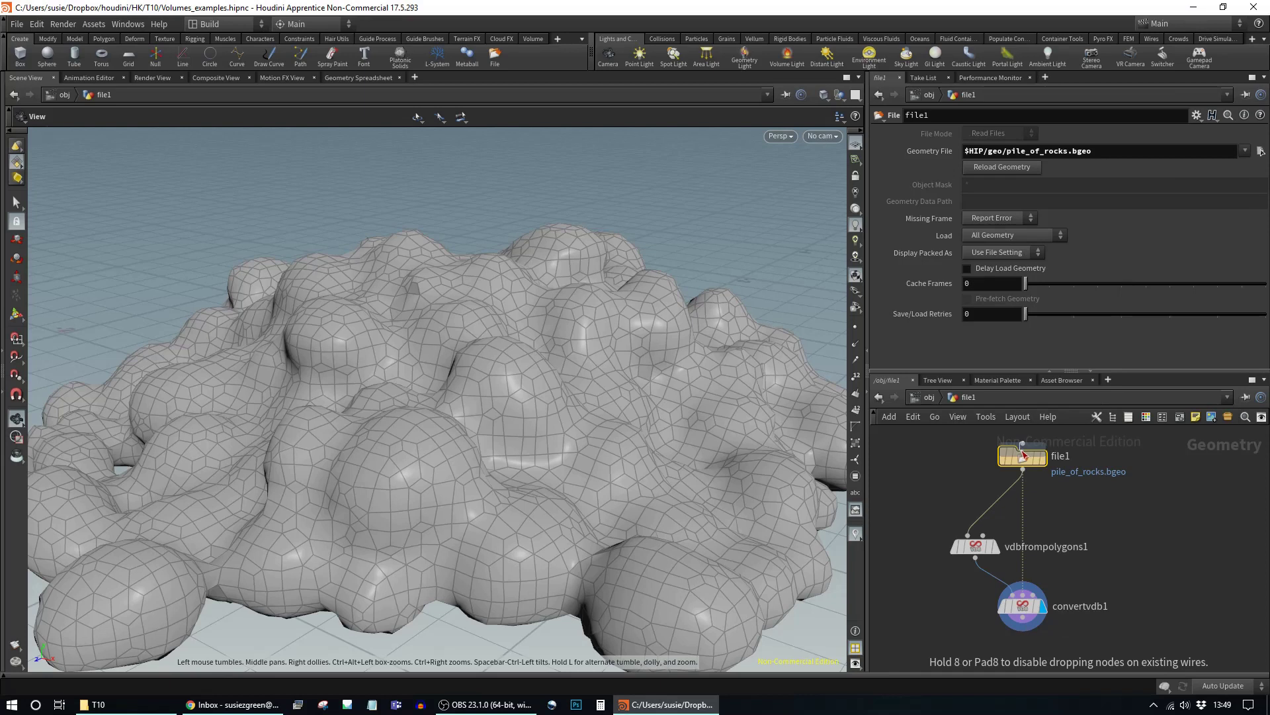
click(1007, 492)
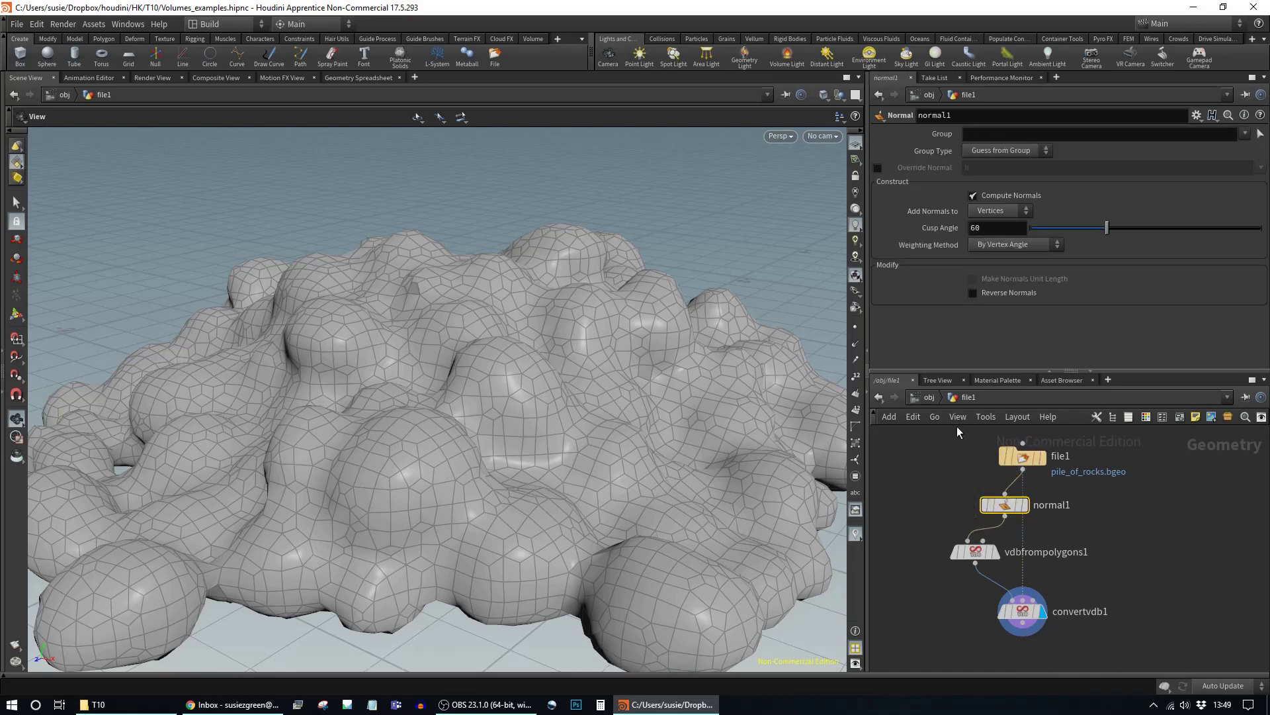
Step: Check the Normal node's vertex attributes in the Geometry Spreadsheet, and return to the scene view
click(342, 78)
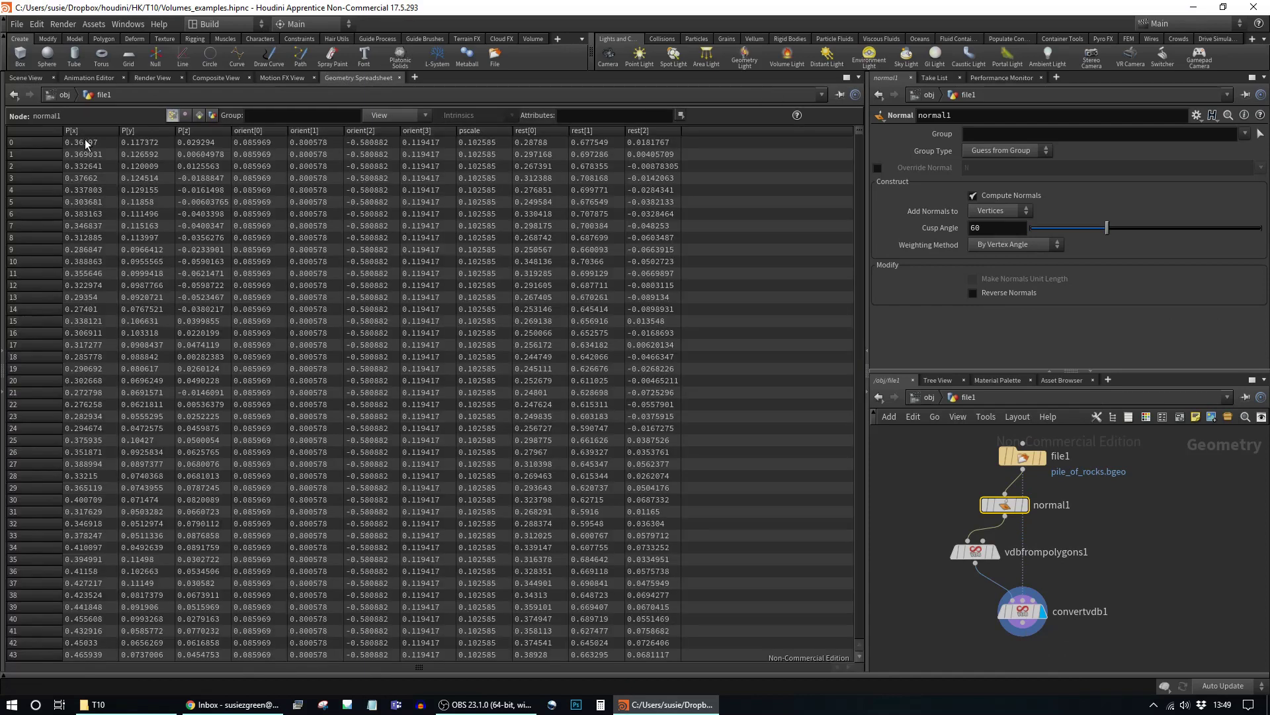
click(188, 116)
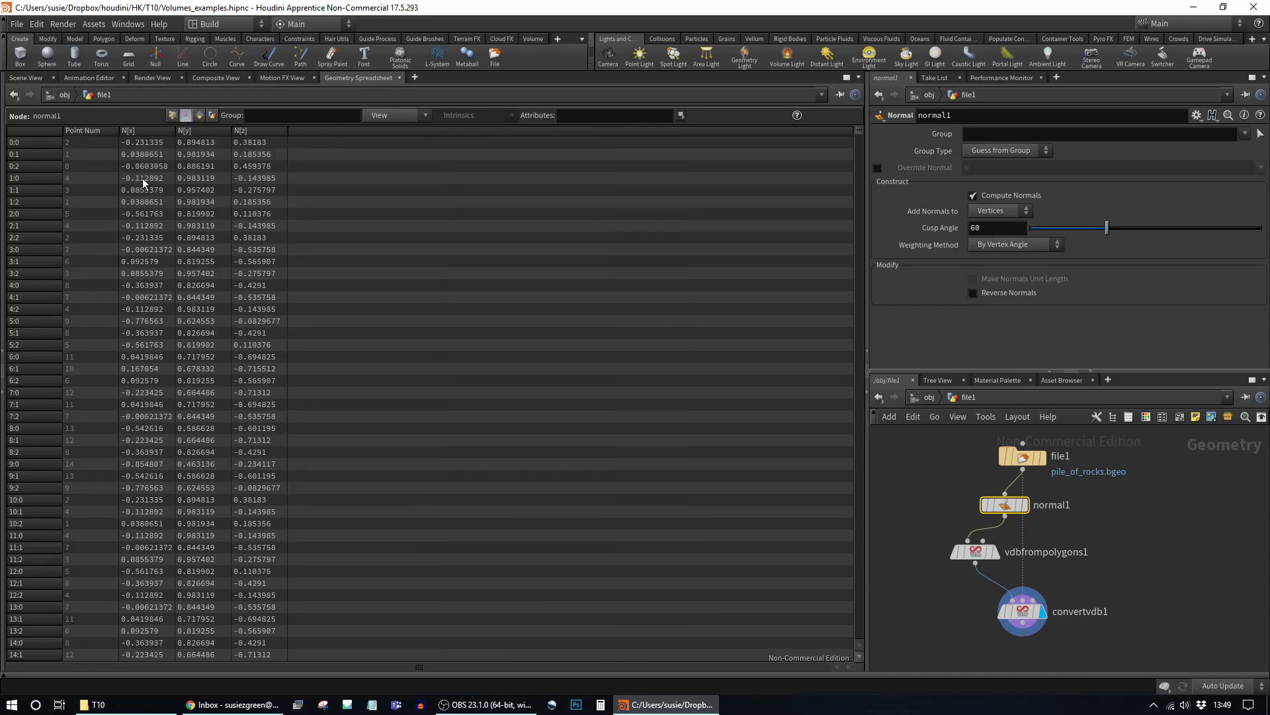
click(20, 77)
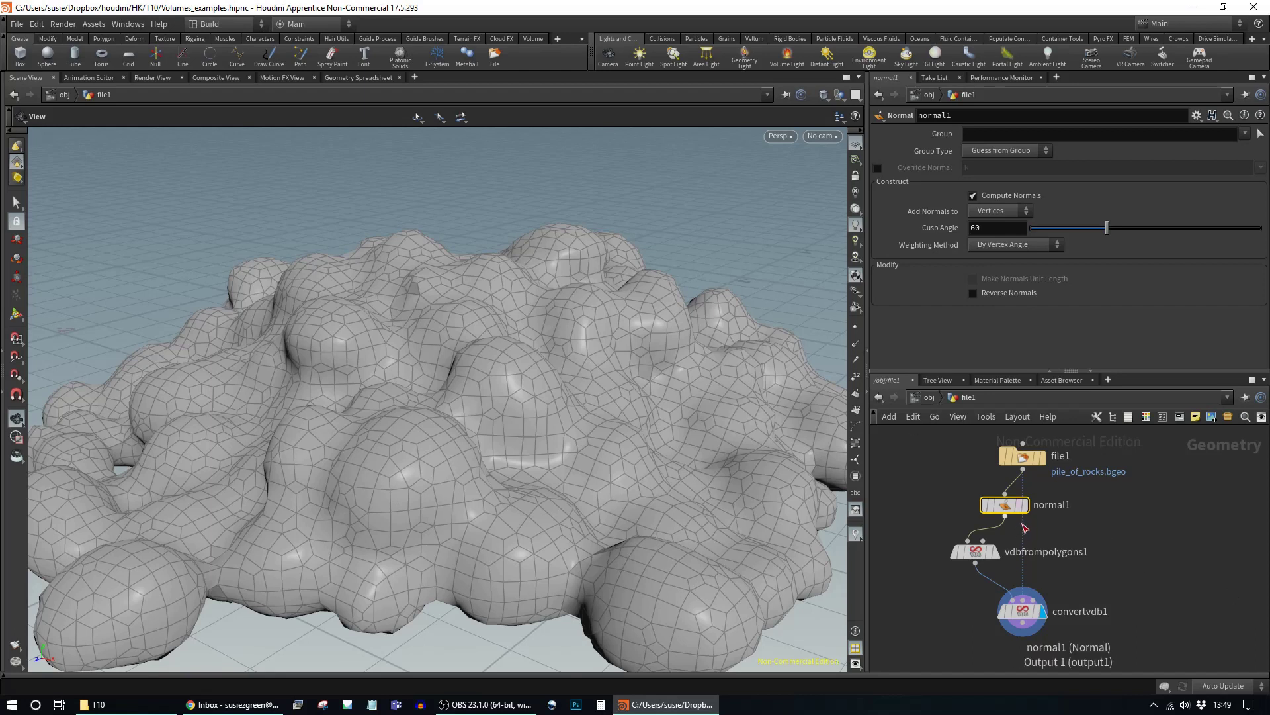
Step: Wire the Normal node's output into the Convert VDB node's second input and move the Convert VDB node slightly aside
click(1005, 517)
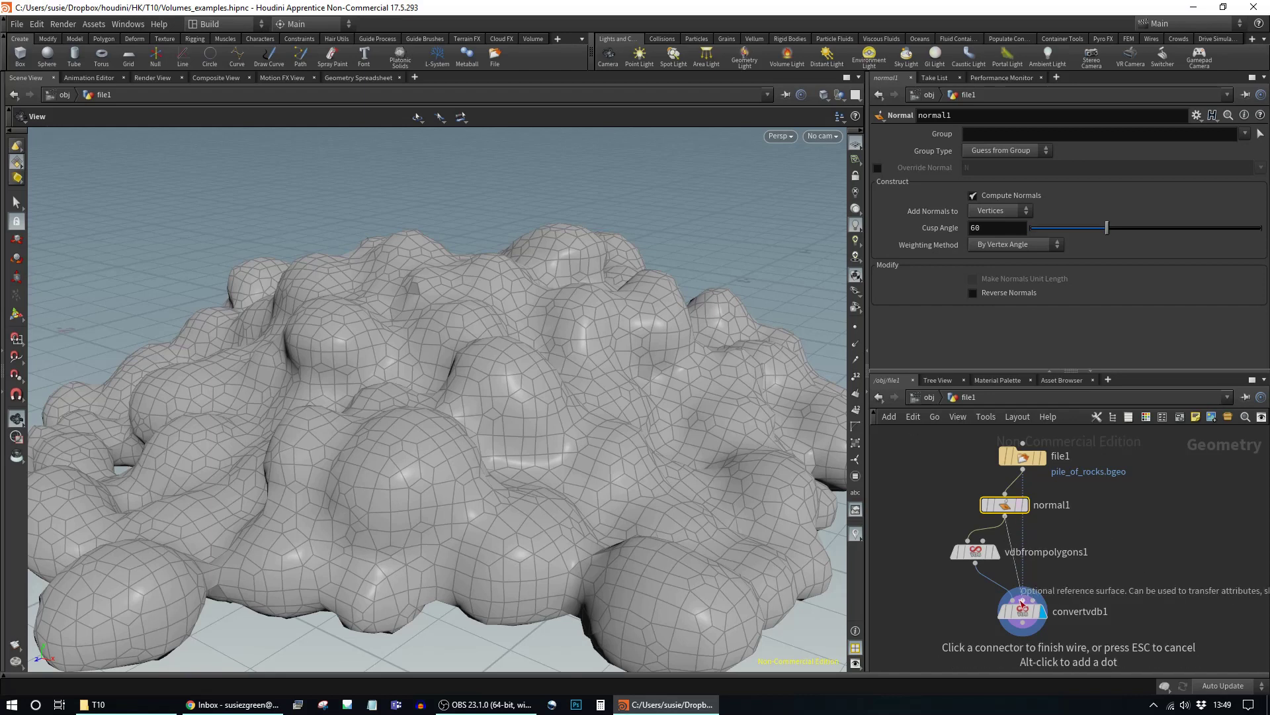
click(1024, 602)
drag(1022, 610, 1043, 624)
Step: Enable Transfer Surface Attributes on the Convert VDB node, toggling it off and on to compare the rock shading
scroll(529, 391, up, 3)
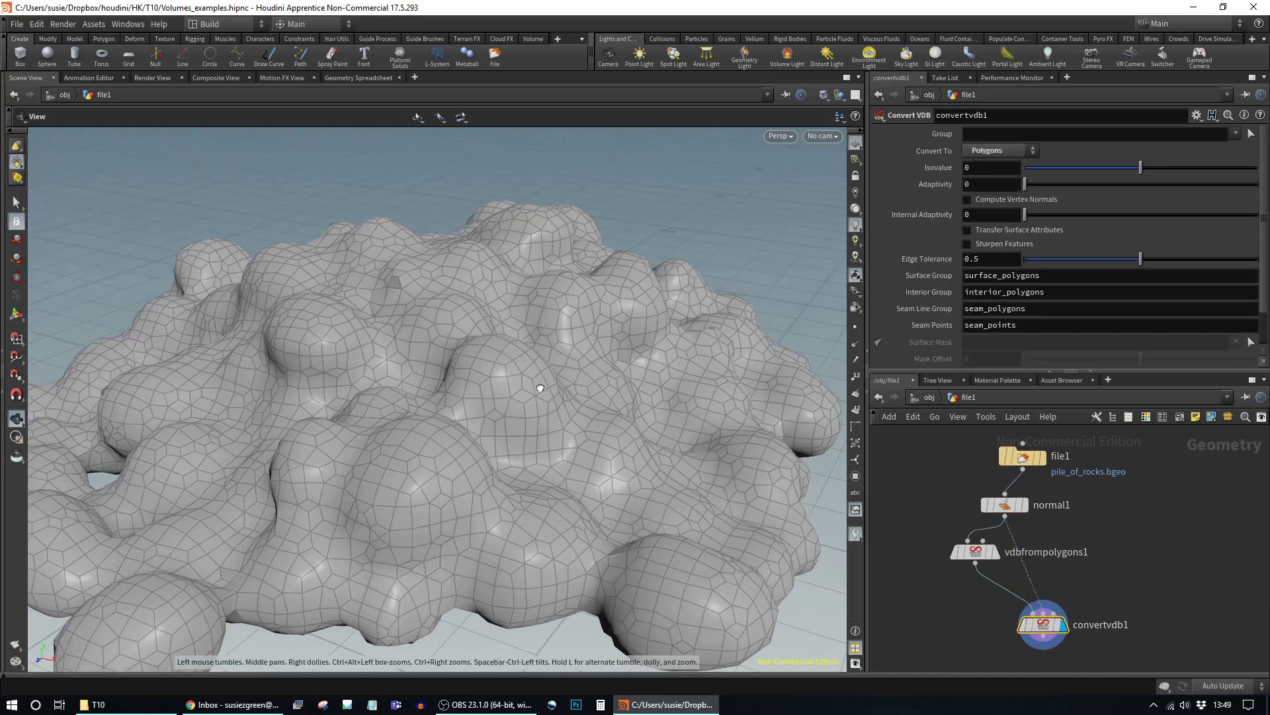
scroll(1160, 238, down, 1)
scroll(1161, 242, down, 1)
scroll(1108, 297, up, 2)
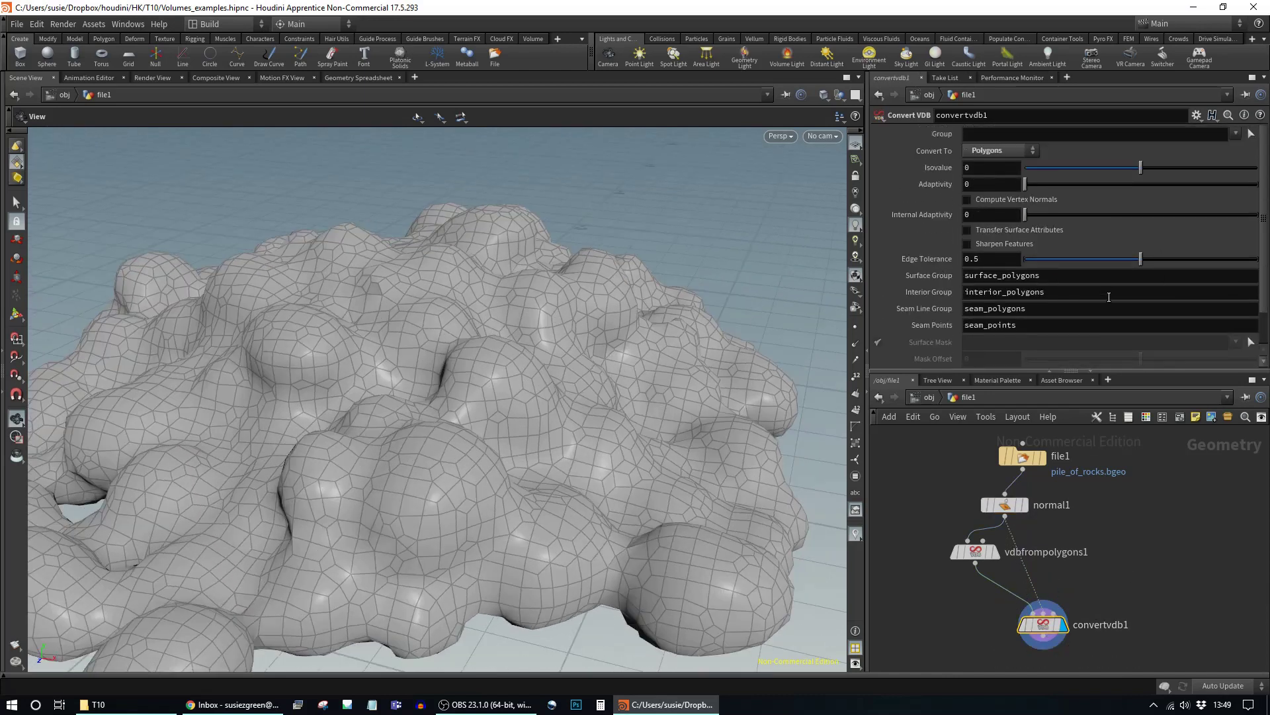
click(967, 231)
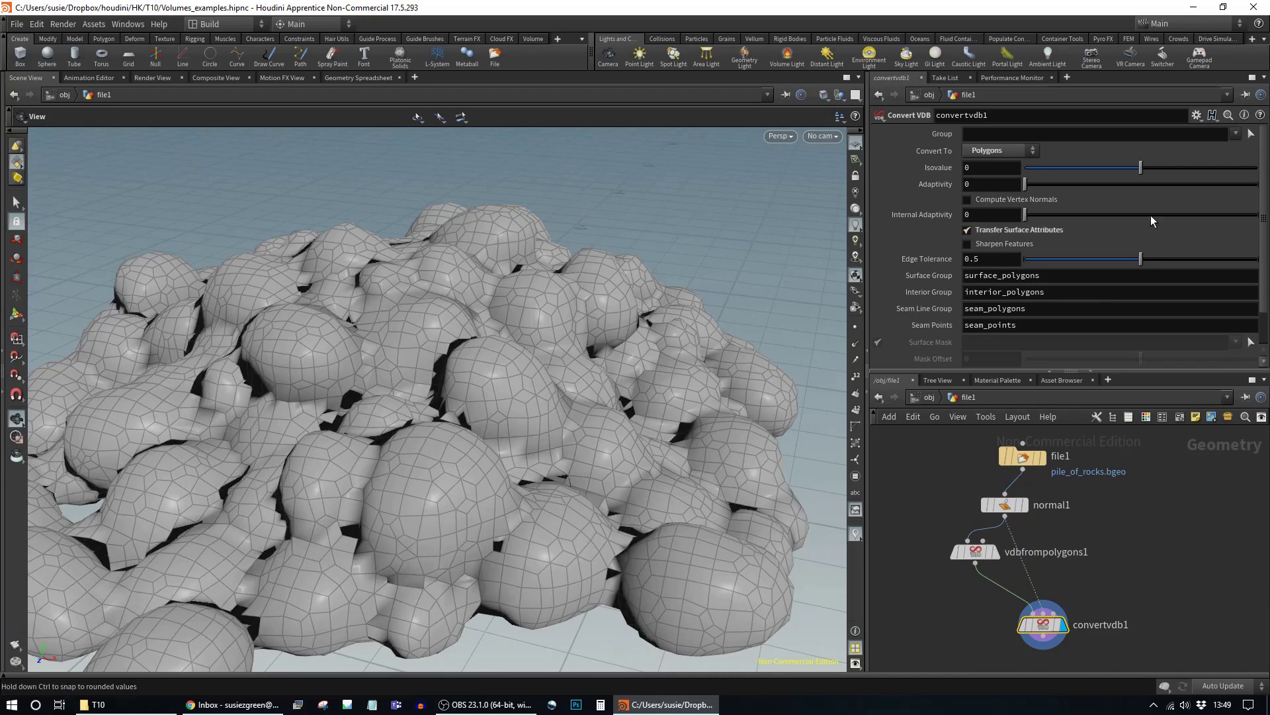
drag(558, 333, 547, 363)
click(966, 229)
click(966, 229)
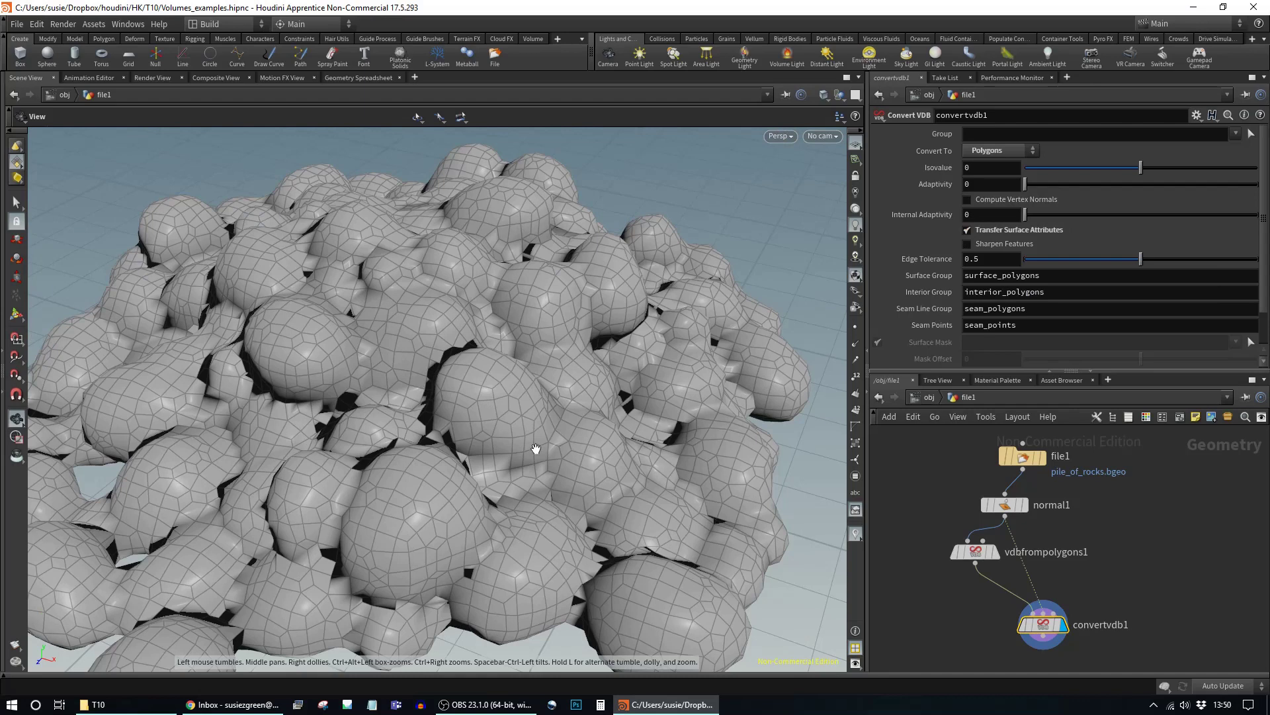
Step: Examine the rock pile with transferred surface attributes from several sides and from farther away
drag(429, 384, 509, 404)
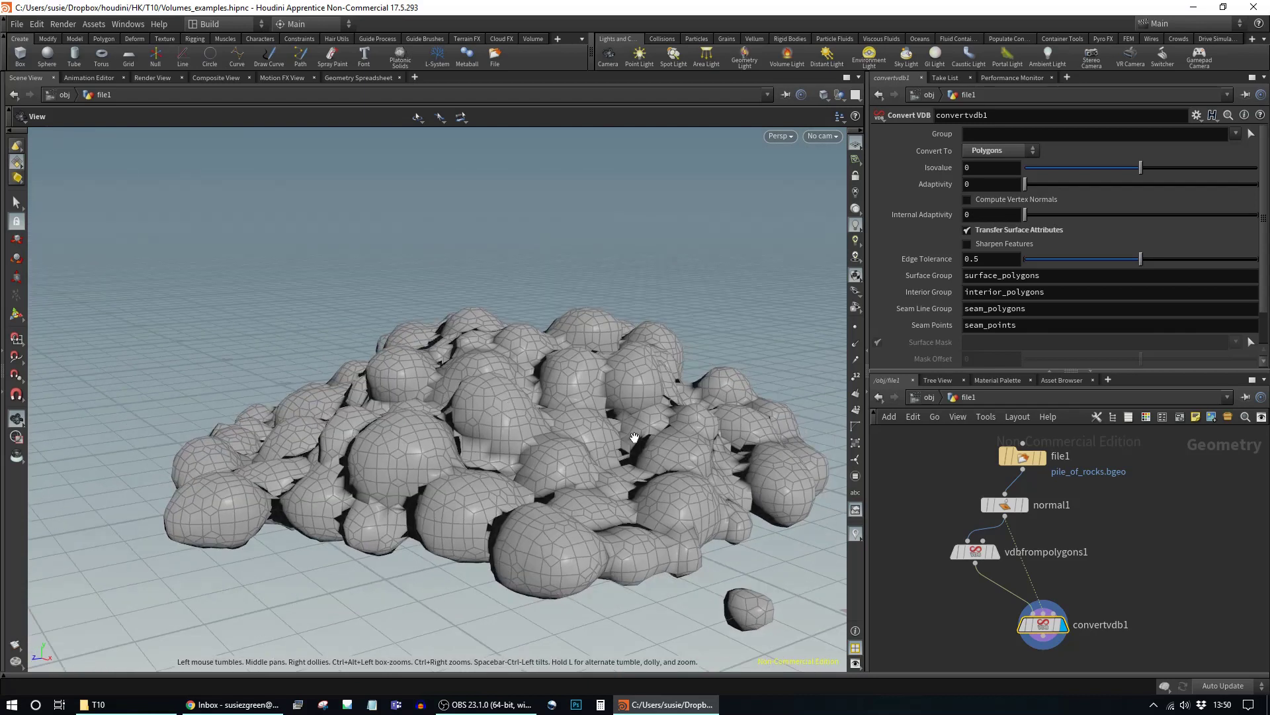
middle_drag(540, 459, 465, 429)
drag(558, 462, 618, 461)
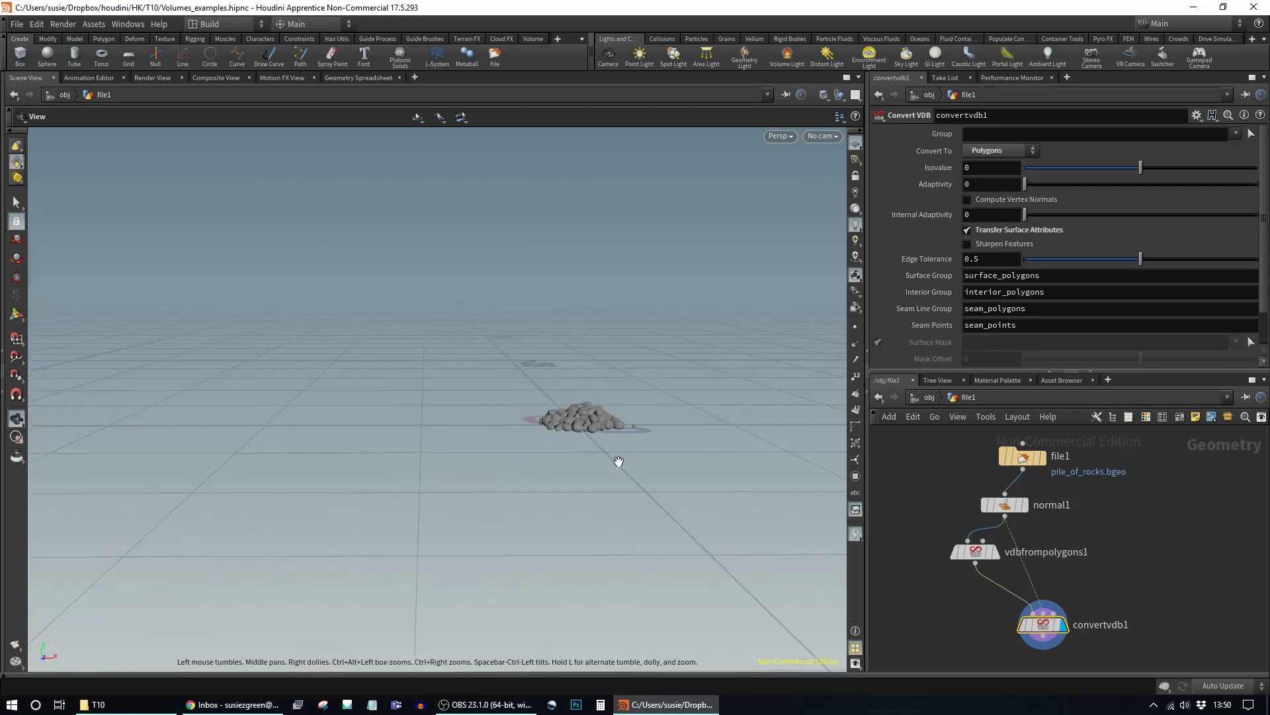
drag(534, 455, 419, 476)
right_drag(510, 485, 476, 495)
middle_drag(476, 495, 467, 449)
click(1200, 531)
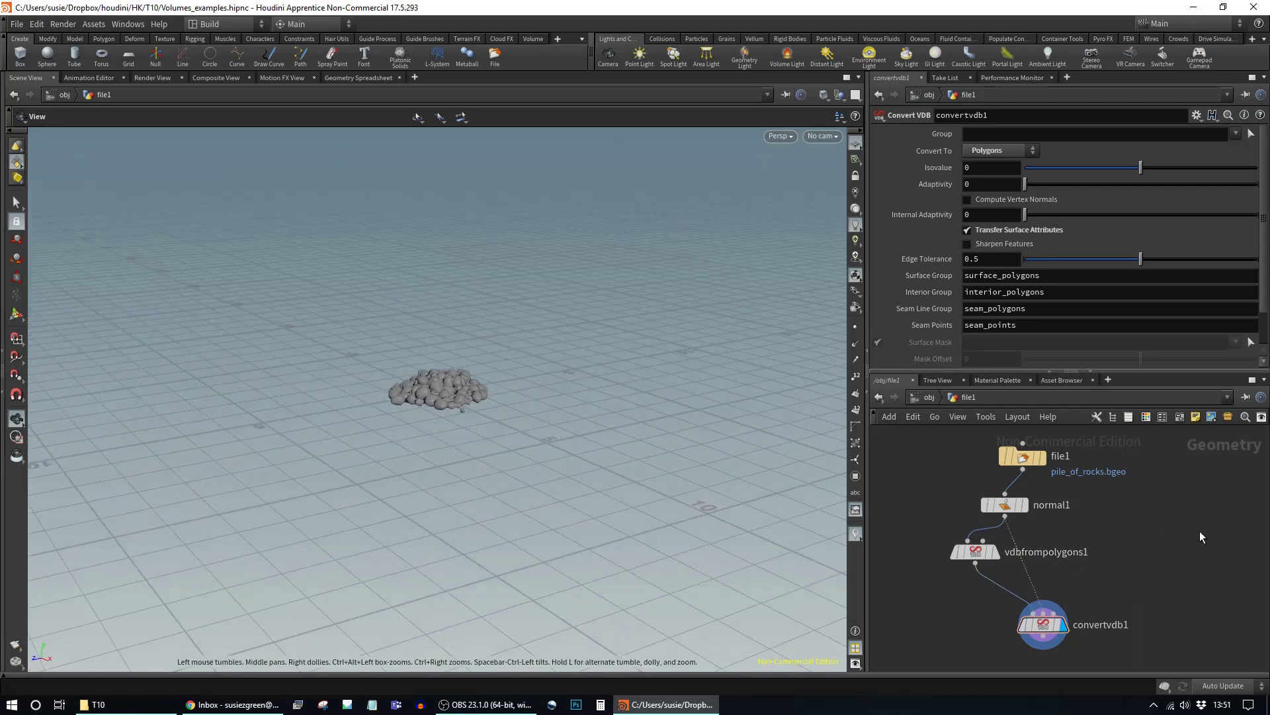
Step: Go up to the object level and rename the file1 geometry object as optimisation
click(925, 395)
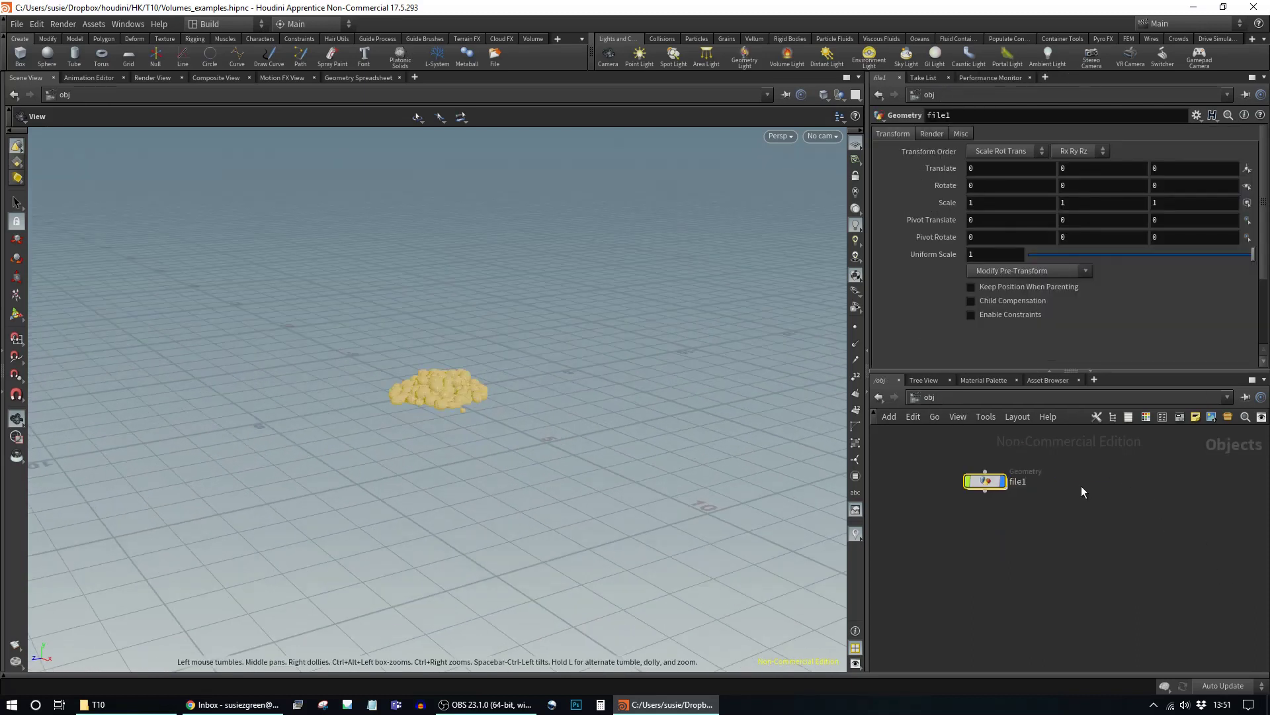
double_click(1021, 481)
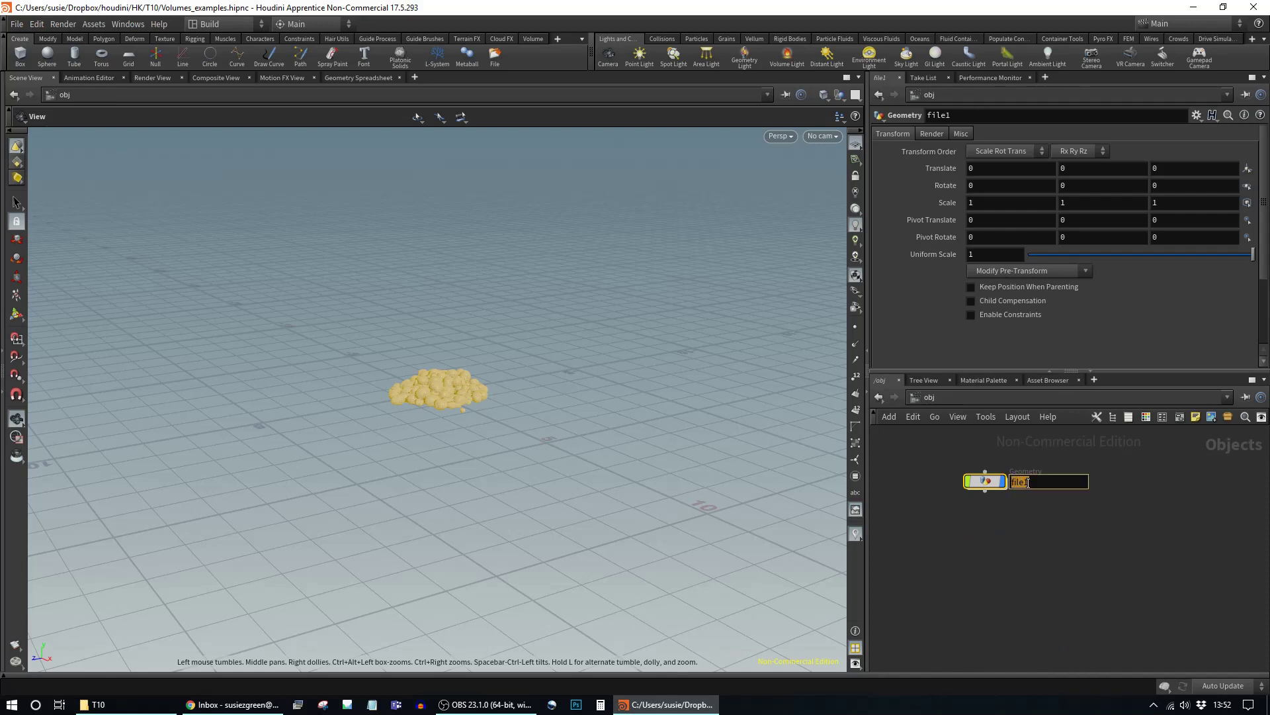
text(ooptimisation)
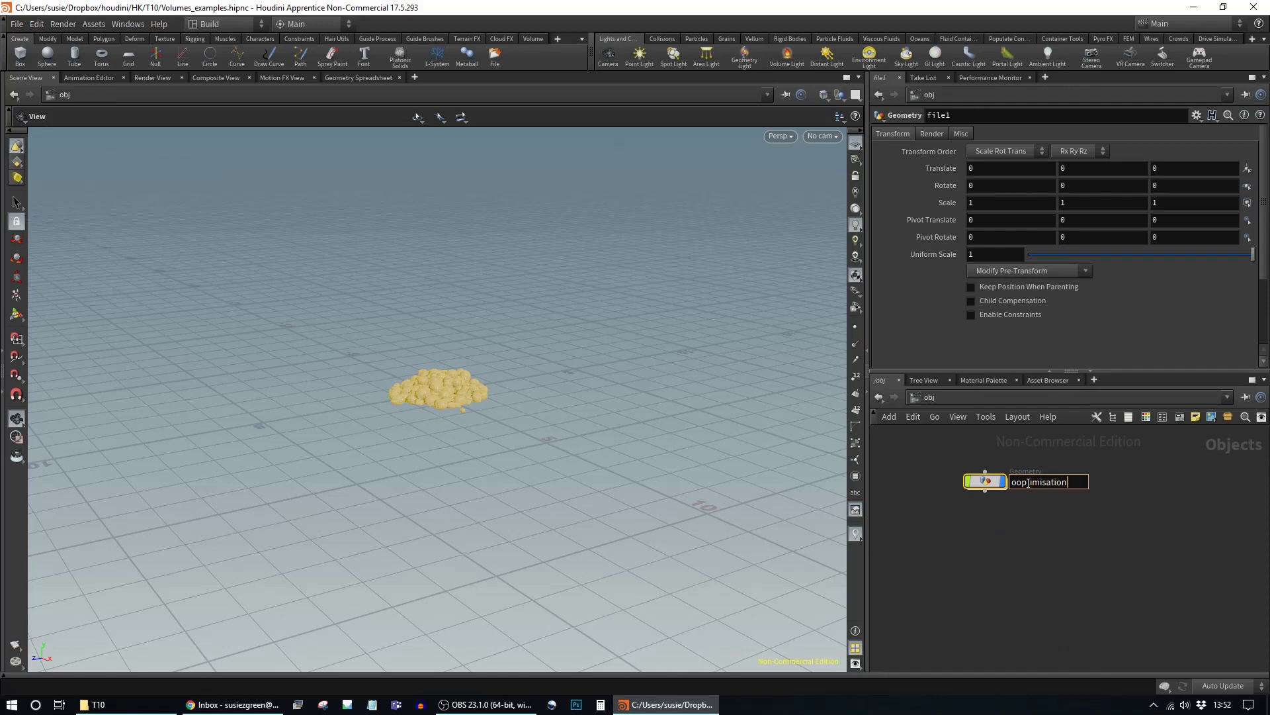
key(Return)
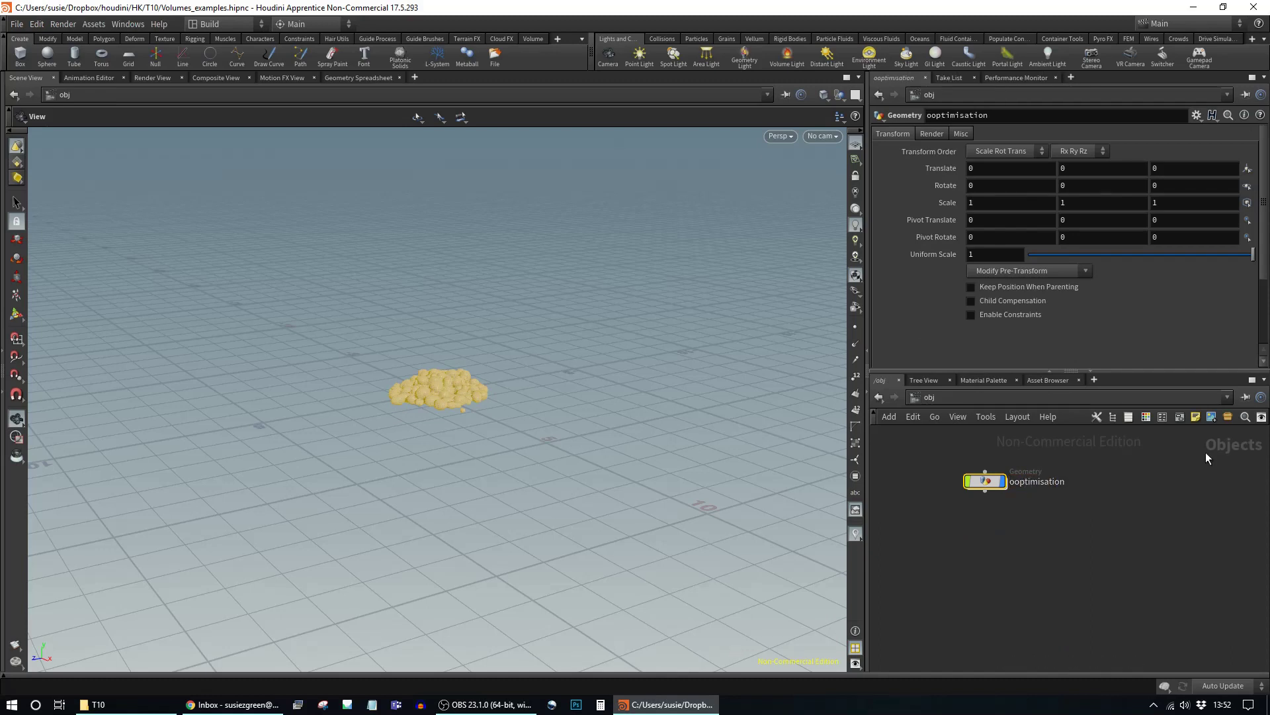
double_click(1015, 483)
key(BackSpace)
key(Return)
Step: Hide the optimisation object in the viewport and make room beside it in the network
middle_drag(1191, 486, 1112, 494)
scroll(1112, 493, down, 1)
click(955, 475)
scroll(1101, 499, up, 3)
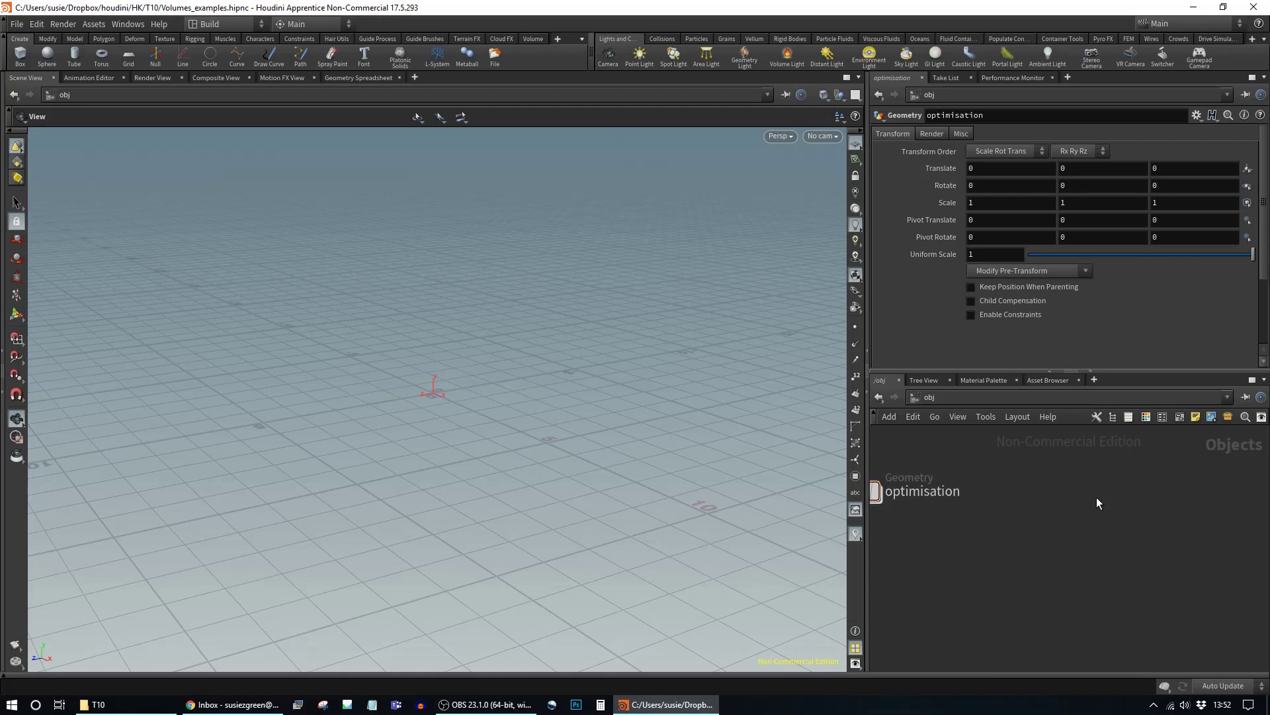
key(Tab)
text(test)
key(Escape)
Step: Add a new Geometry object beside the optimisation object and go inside it
key(Tab)
text(geo)
key(Return)
click(1097, 497)
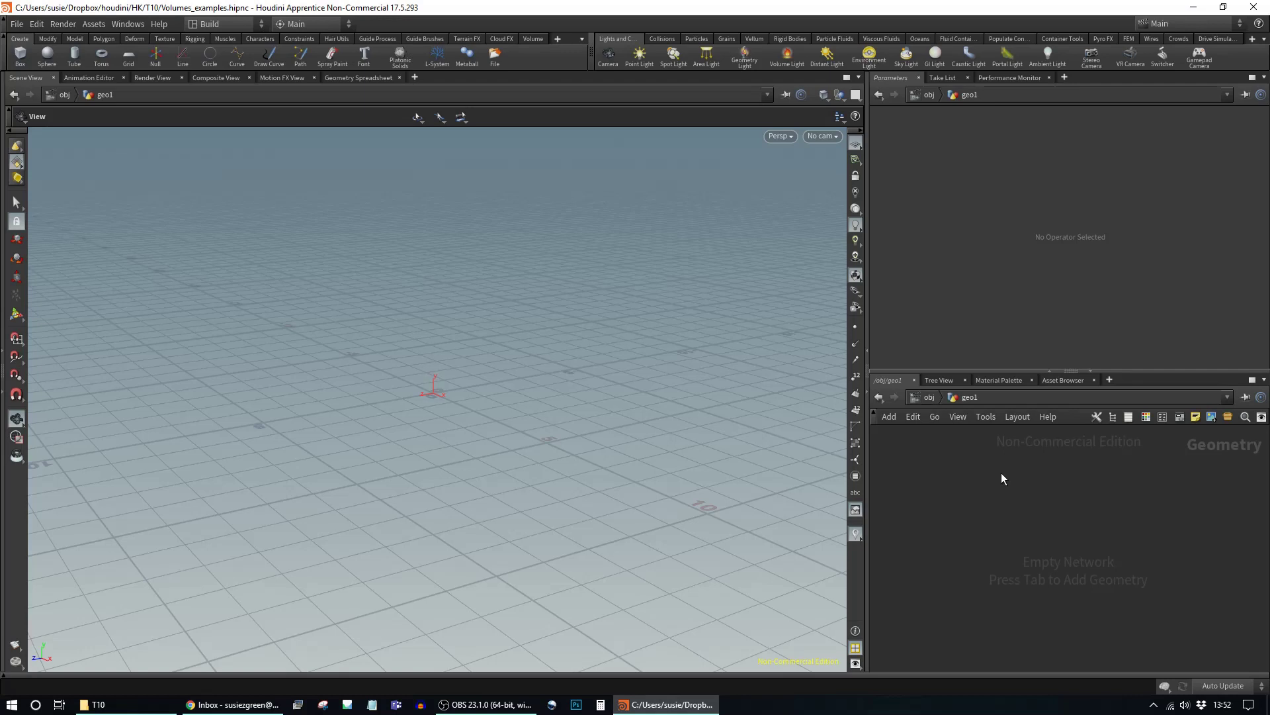
Step: Add an L-System node to the empty geometry network
key(Tab)
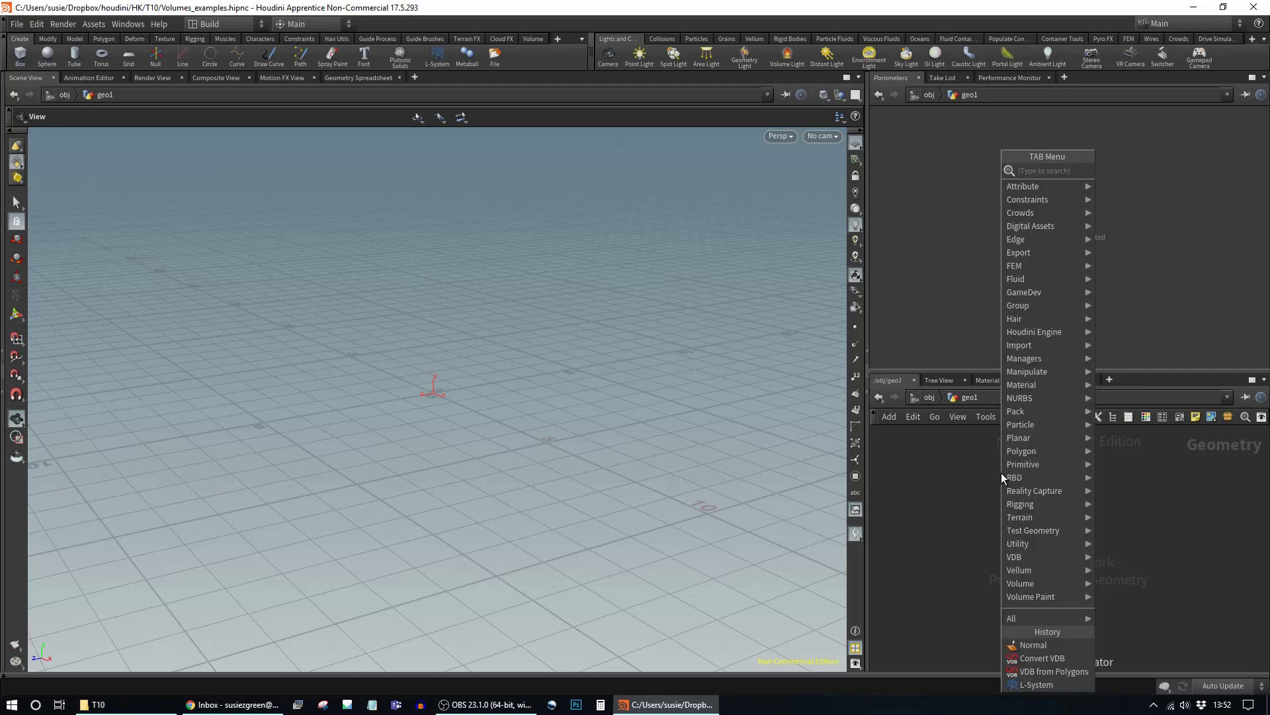
text(l-s)
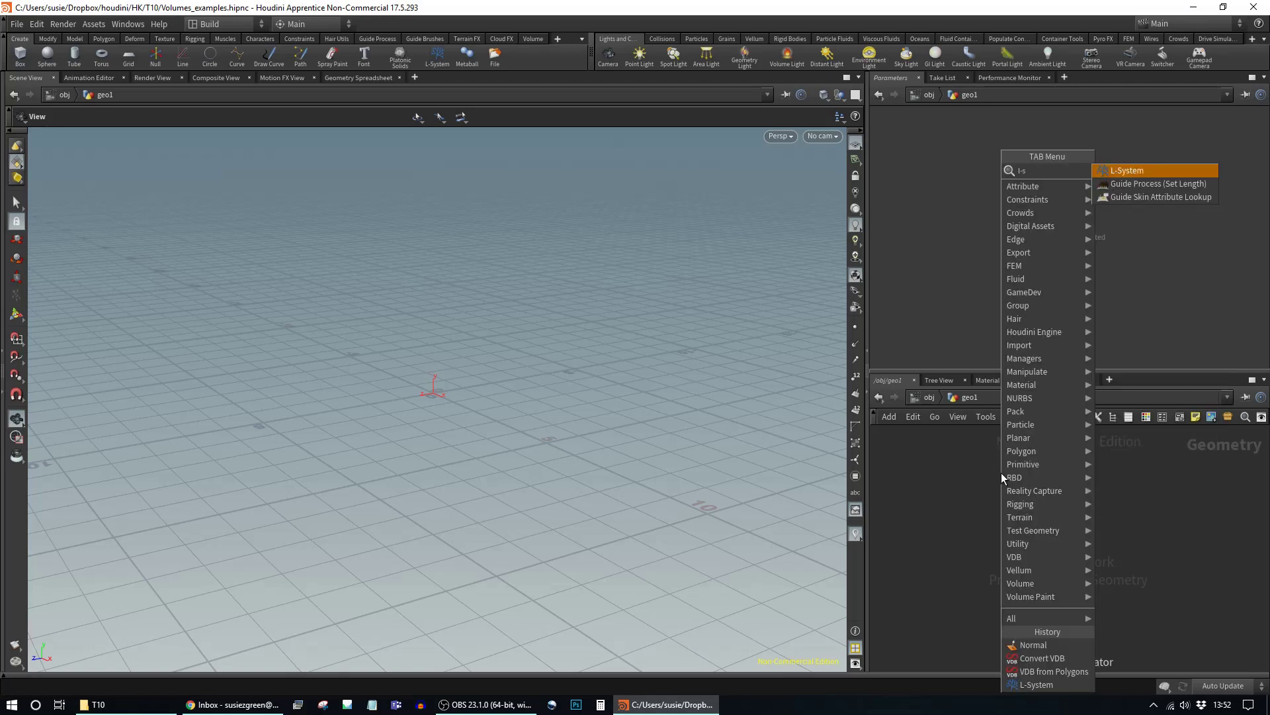
text(ystem)
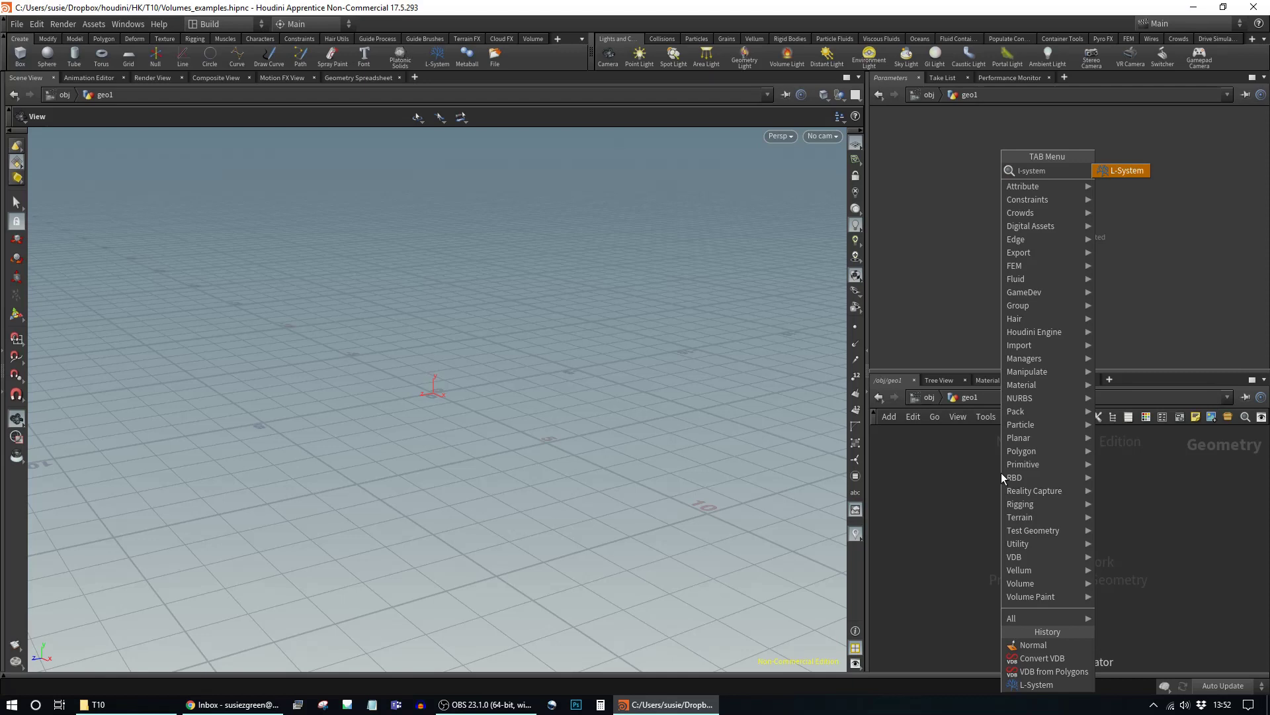
key(Return)
click(1002, 472)
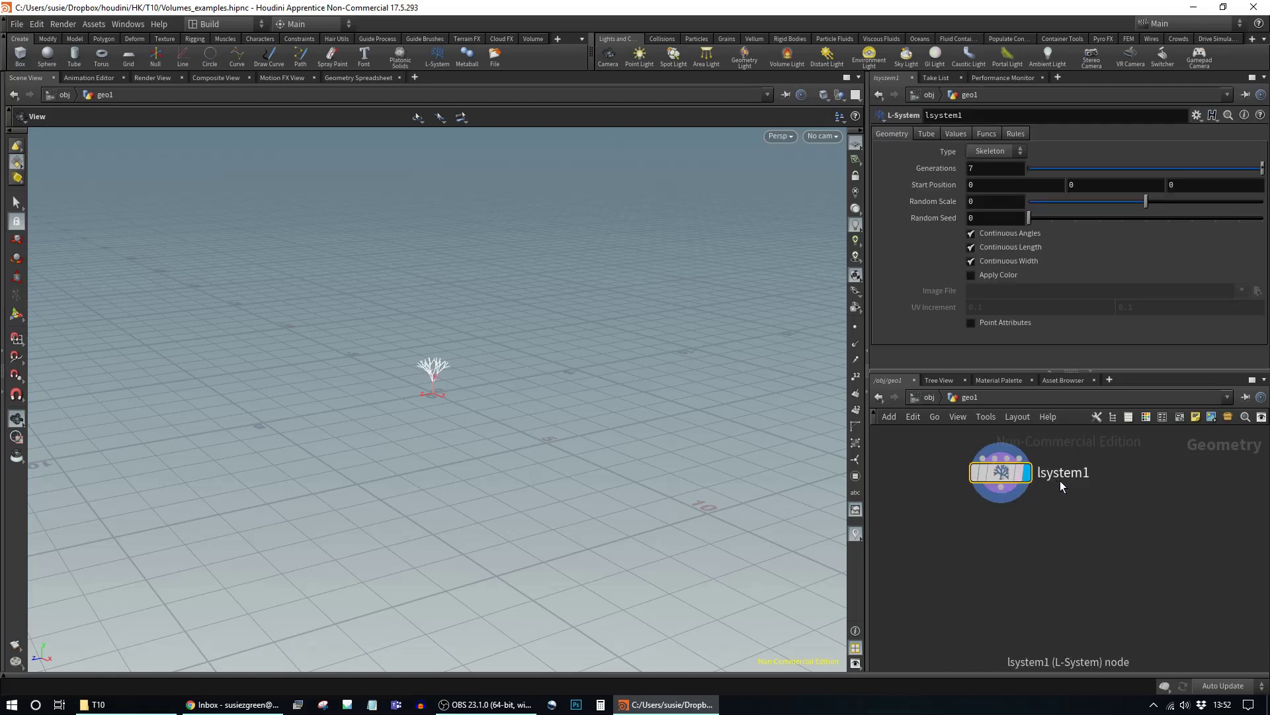
Step: Apply the Sympodial Tree preset to the L-System node and frame the resulting tree
scroll(396, 391, up, 5)
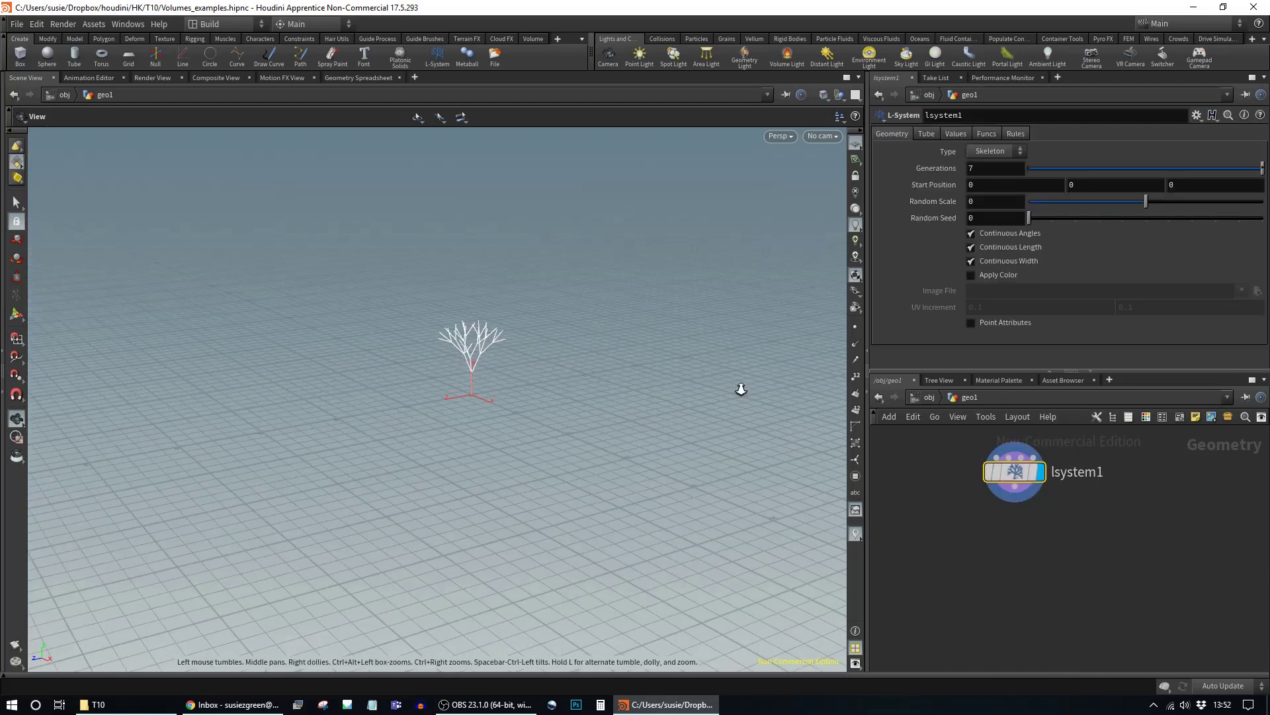
scroll(411, 401, up, 5)
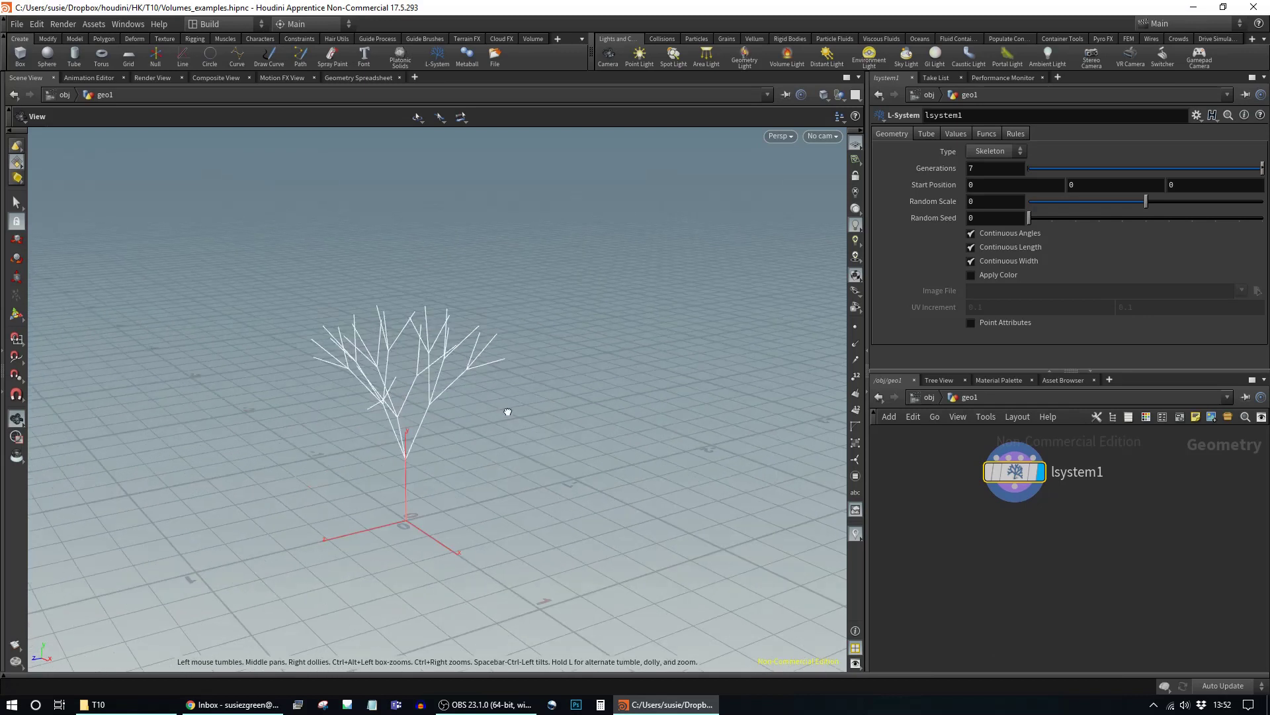
middle_drag(501, 365, 495, 386)
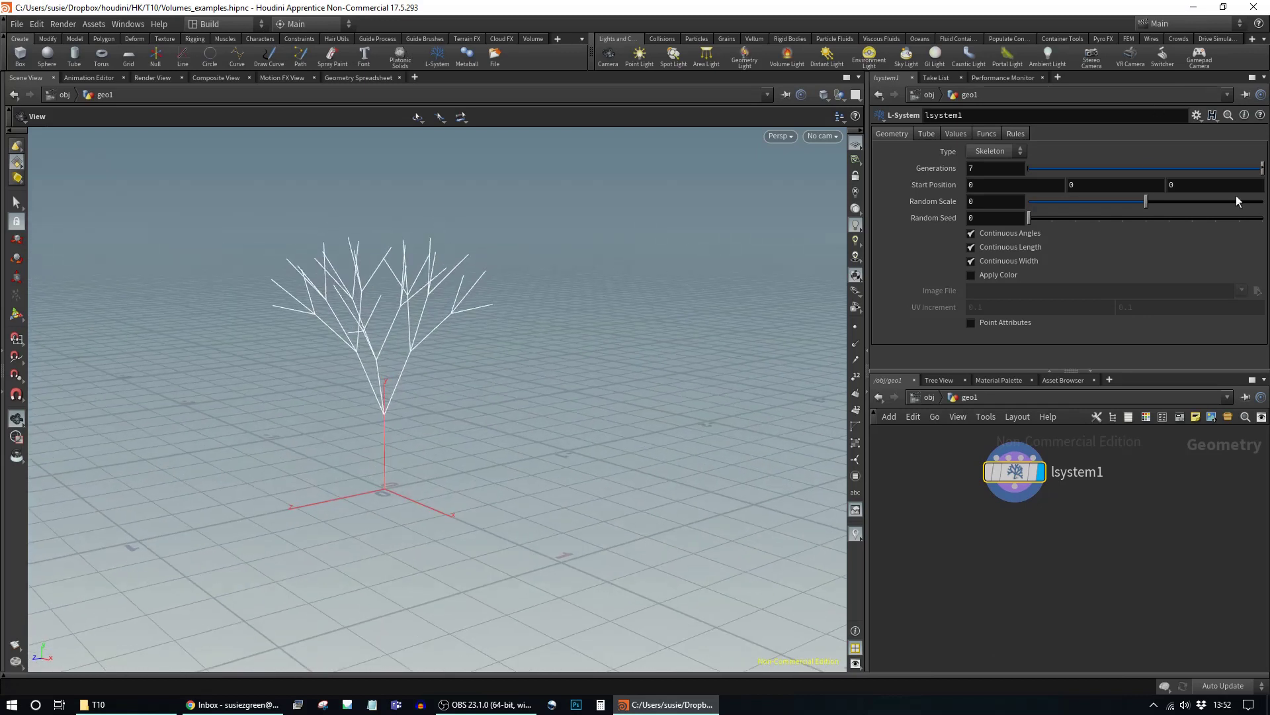
click(1197, 115)
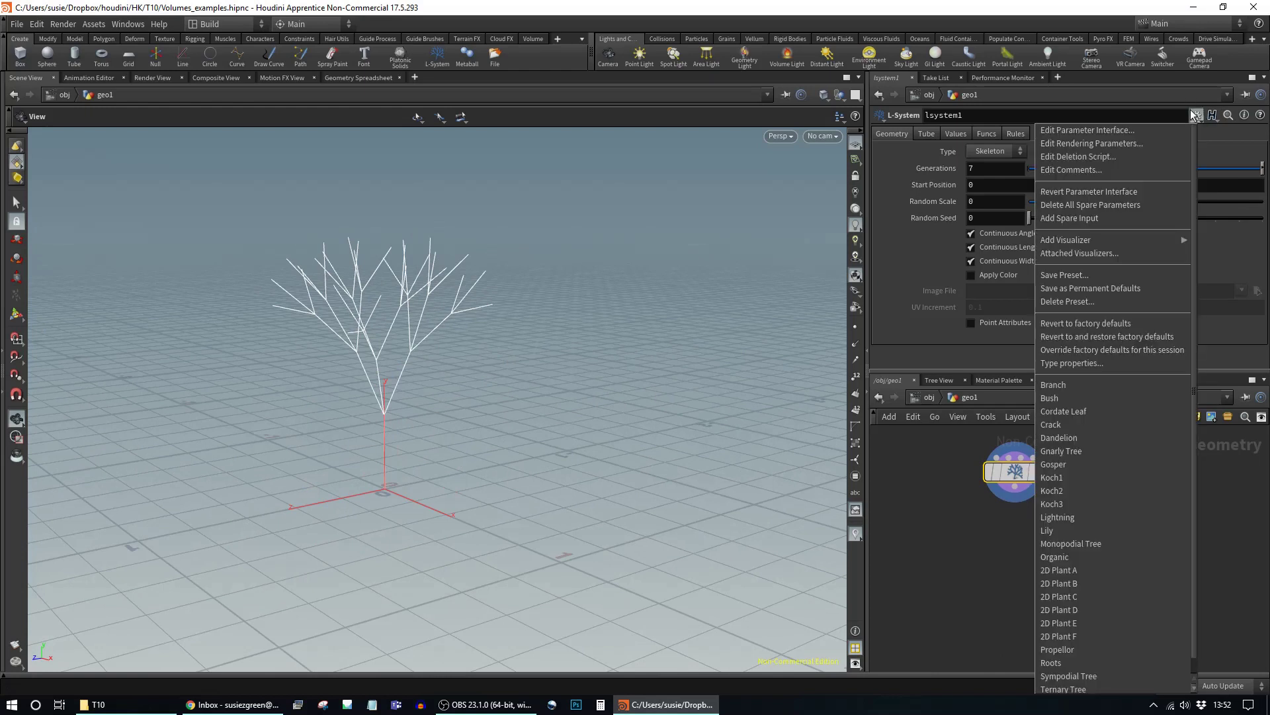
scroll(1136, 370, down, 1)
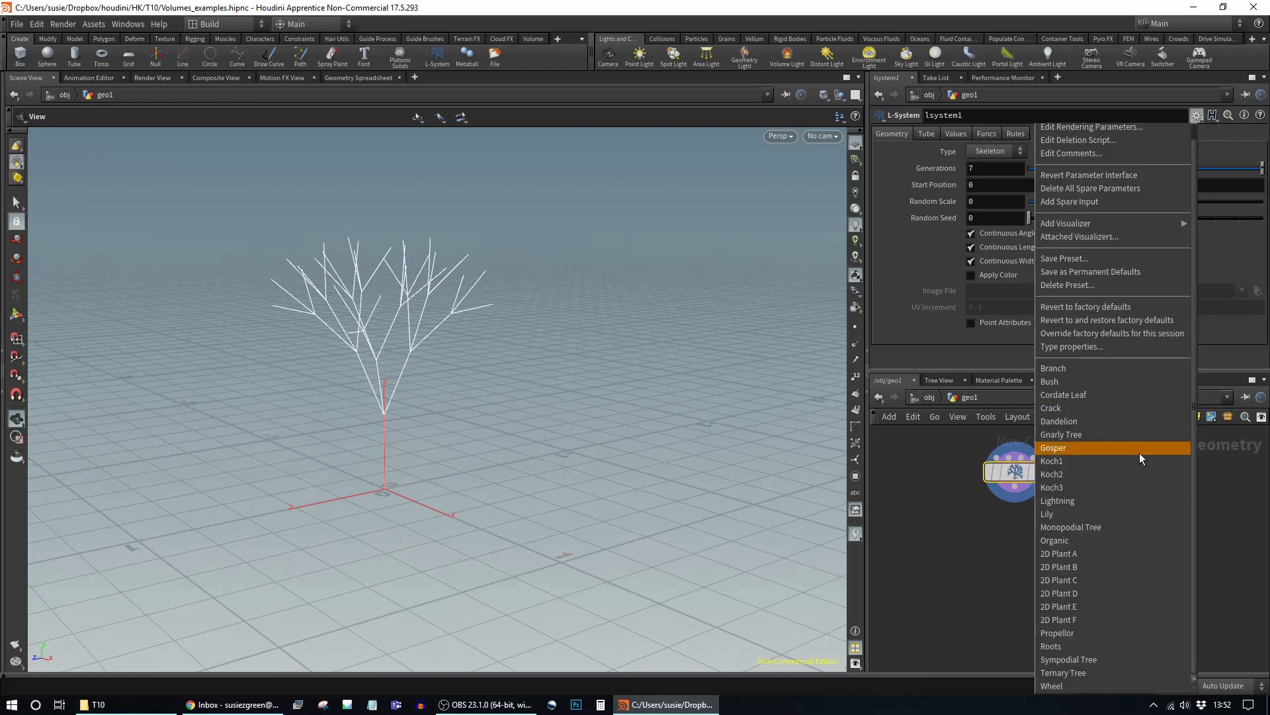
click(1109, 657)
drag(655, 422, 458, 422)
right_drag(458, 422, 454, 372)
drag(454, 372, 487, 382)
key(f)
drag(397, 427, 445, 377)
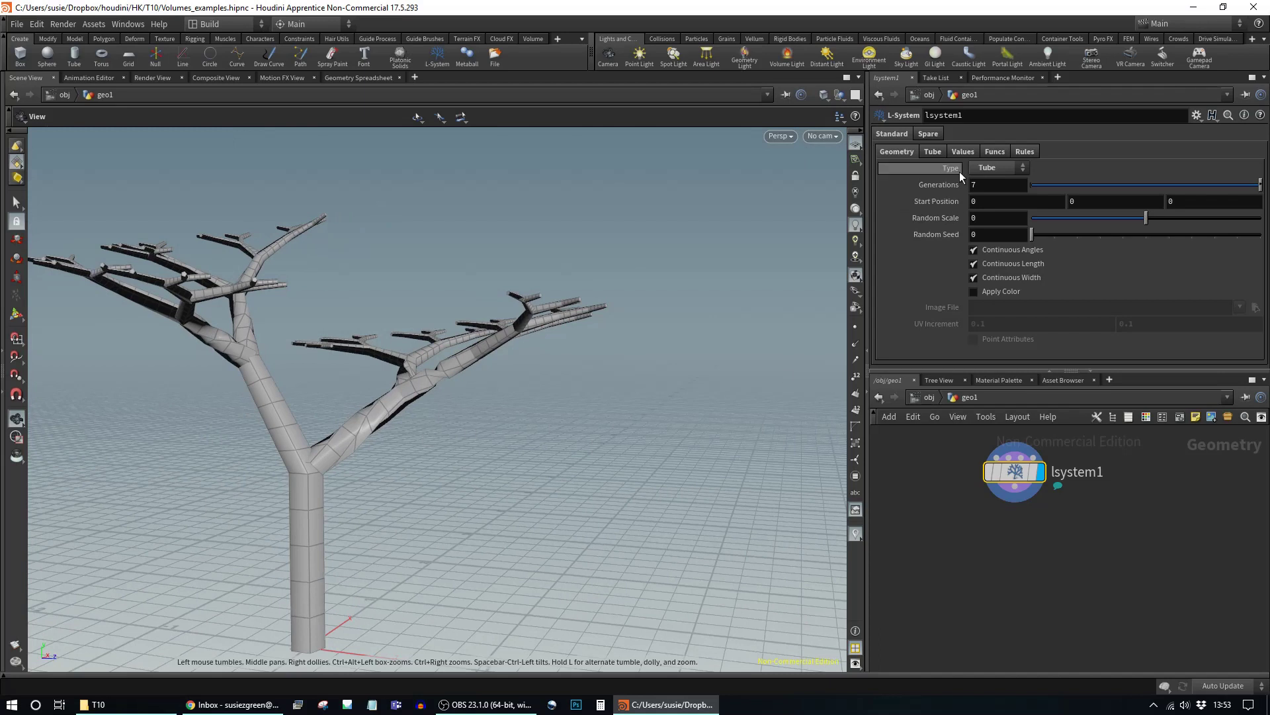
Step: Switch the L-System's geometry type to Skeleton for comparison and return it to Tube
click(934, 152)
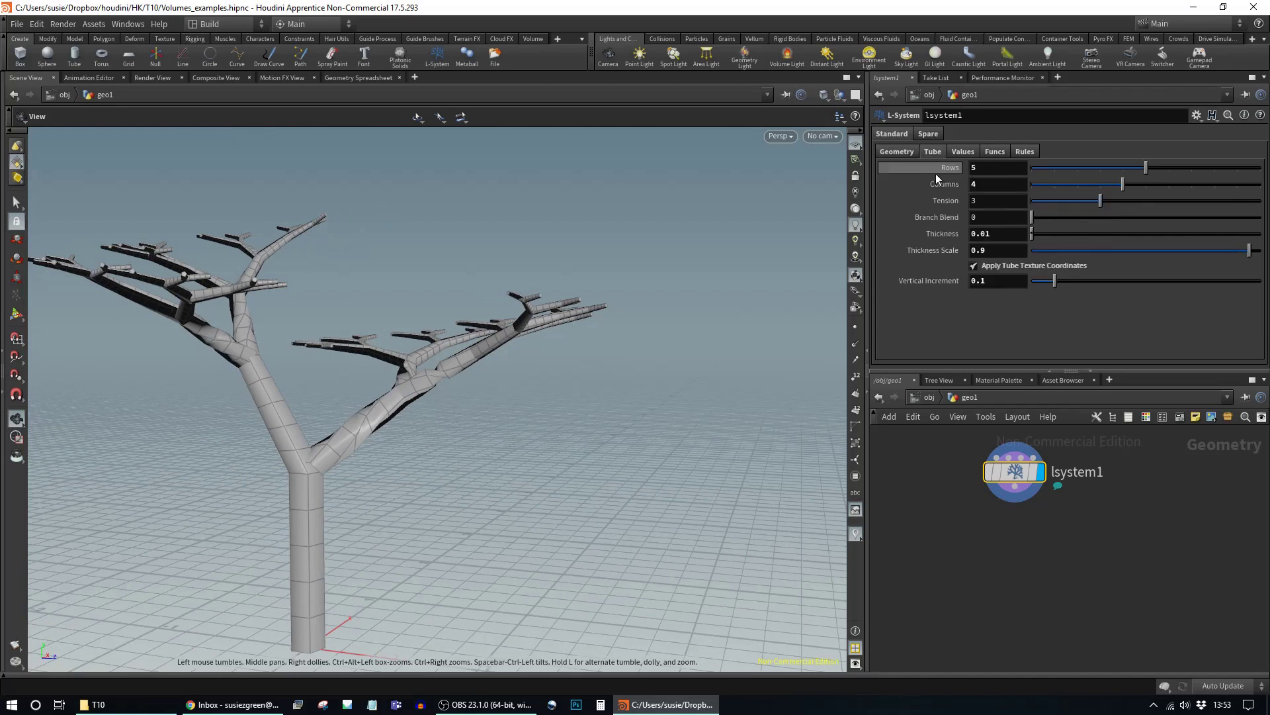
click(906, 153)
click(1008, 168)
click(997, 181)
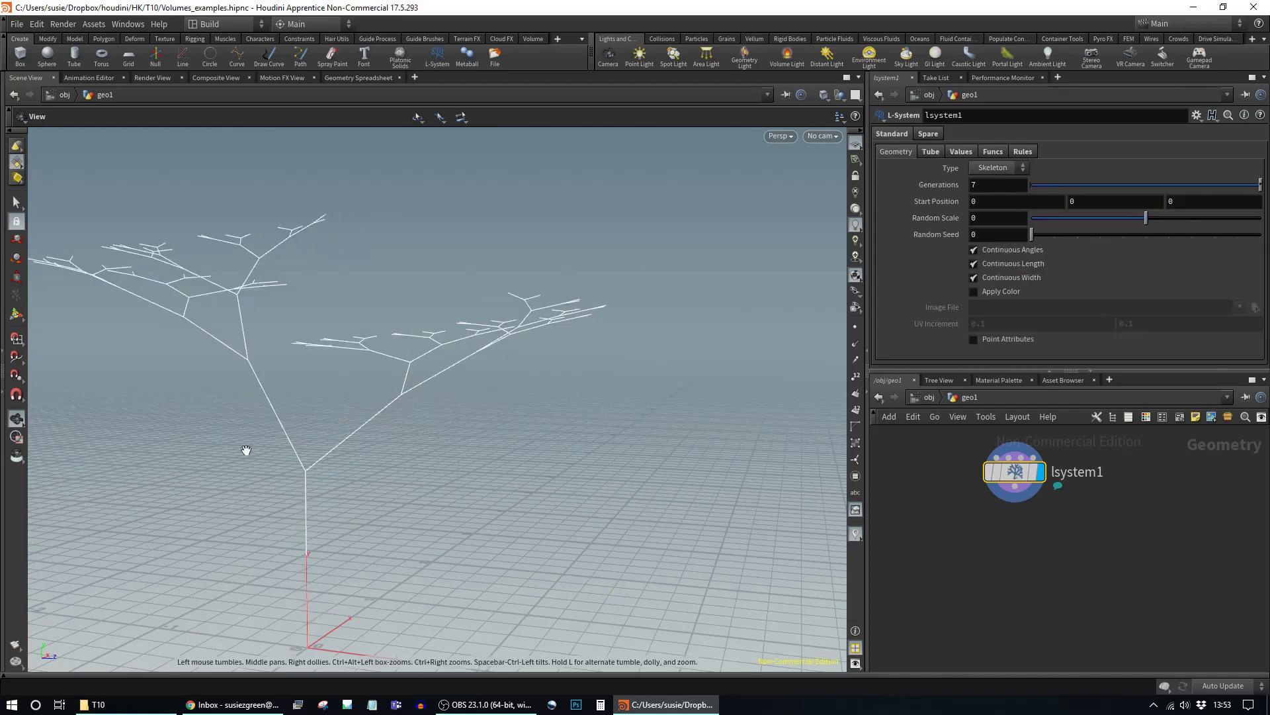
click(997, 169)
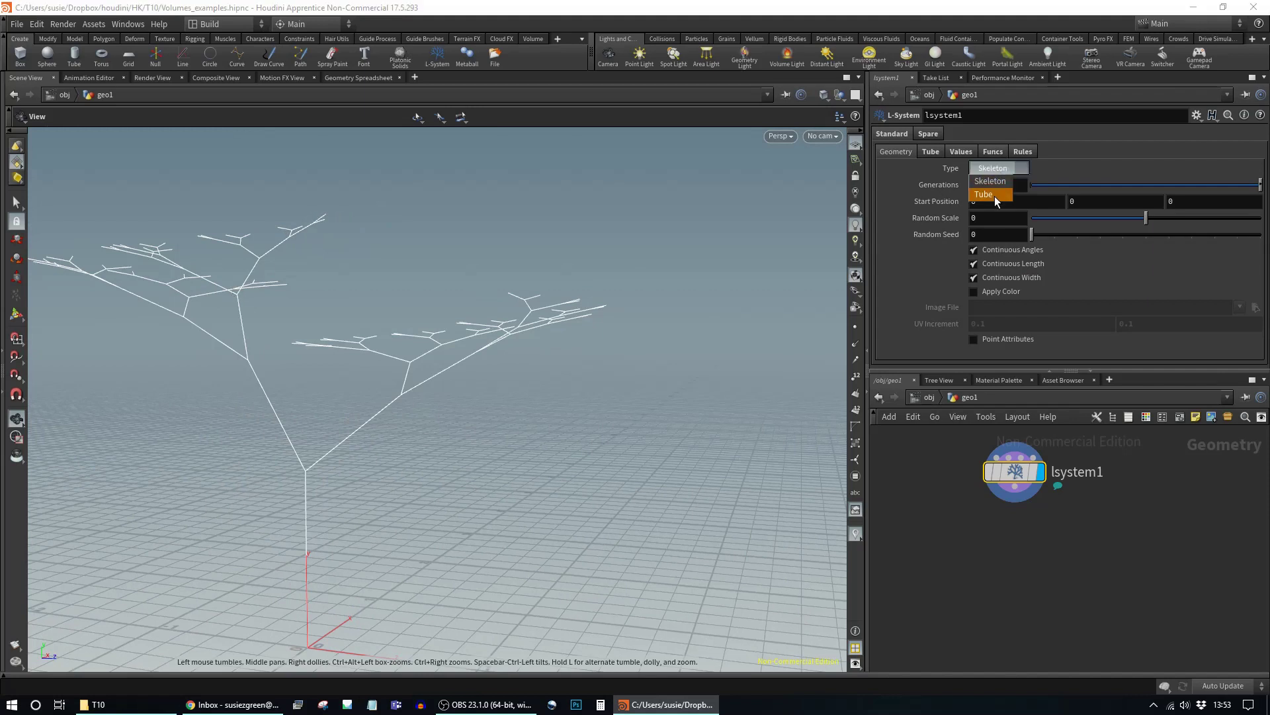
click(995, 195)
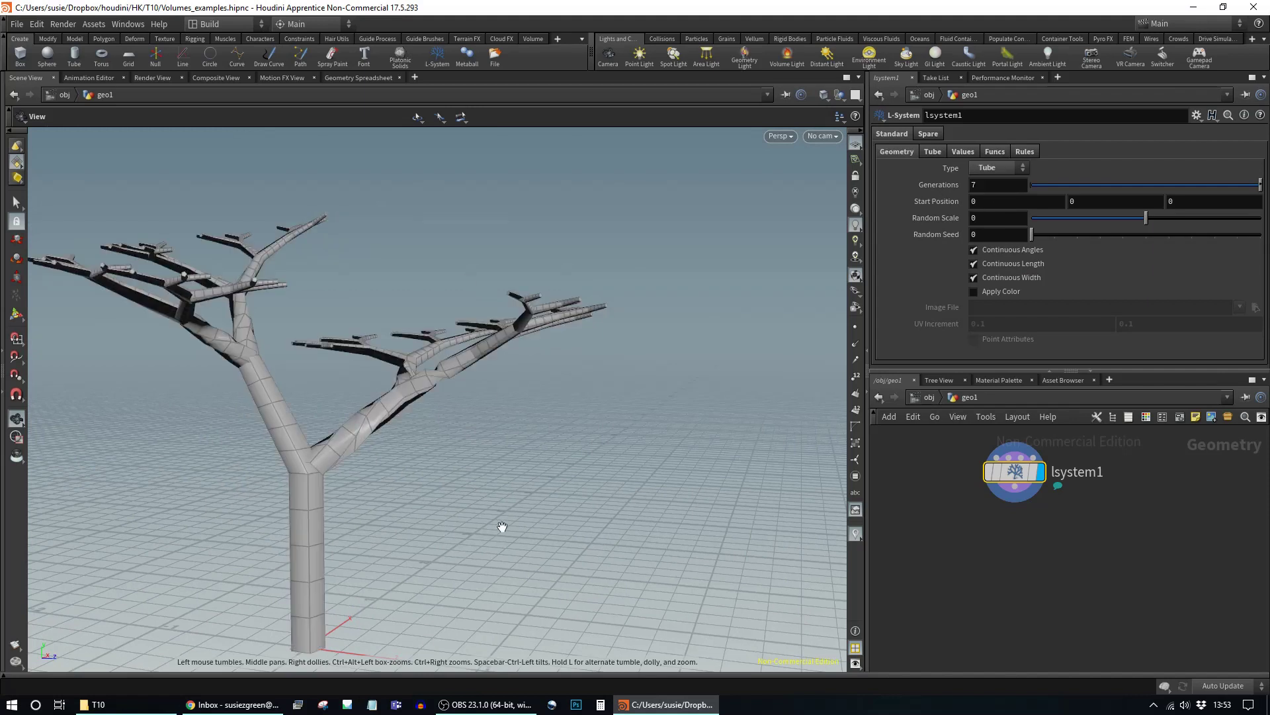
Step: Add a VDB from Polygons node below the L-System, wire the tree into it and display its result
drag(377, 510, 368, 476)
right_drag(368, 477, 689, 482)
middle_drag(379, 463, 383, 428)
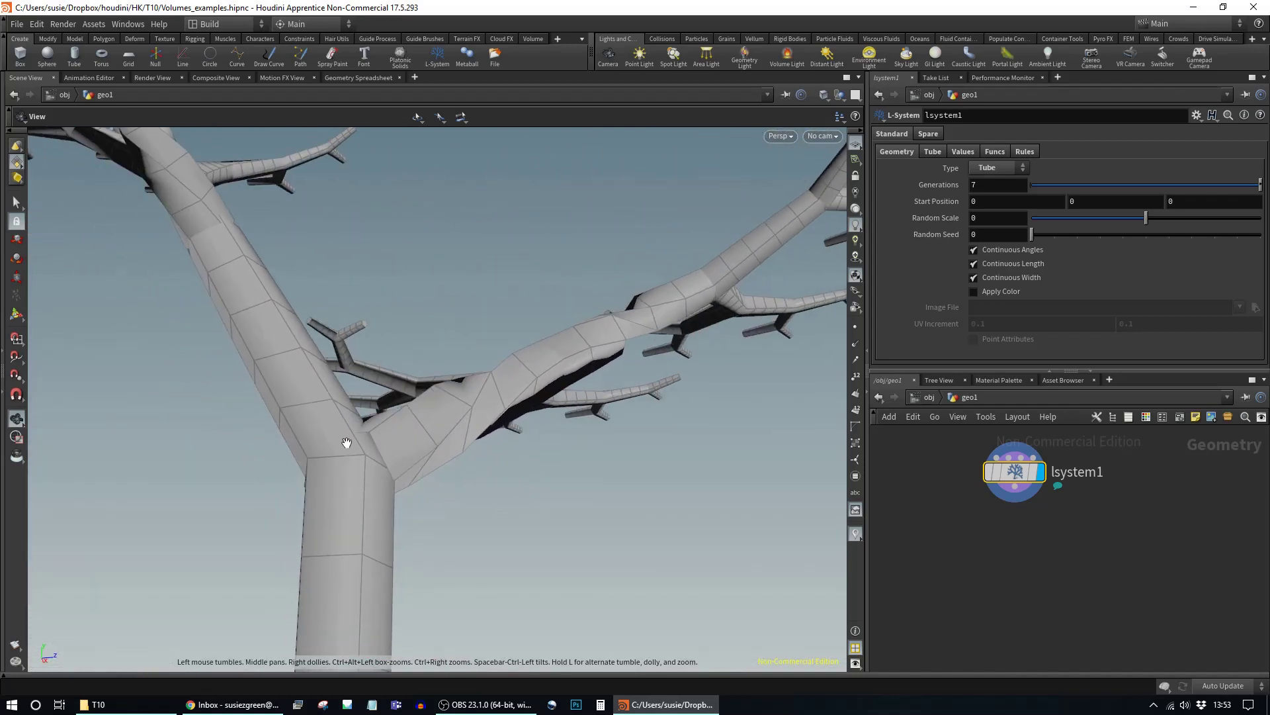
drag(359, 436, 547, 321)
drag(722, 355, 524, 374)
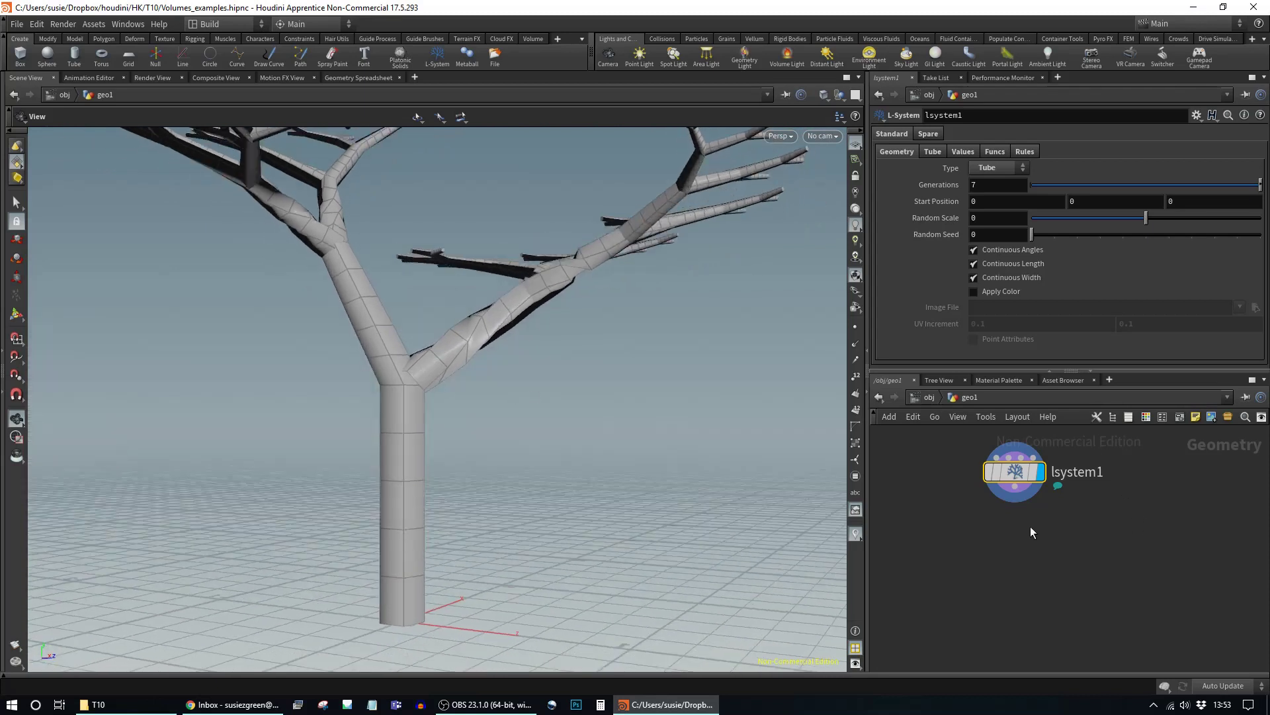
key(Tab)
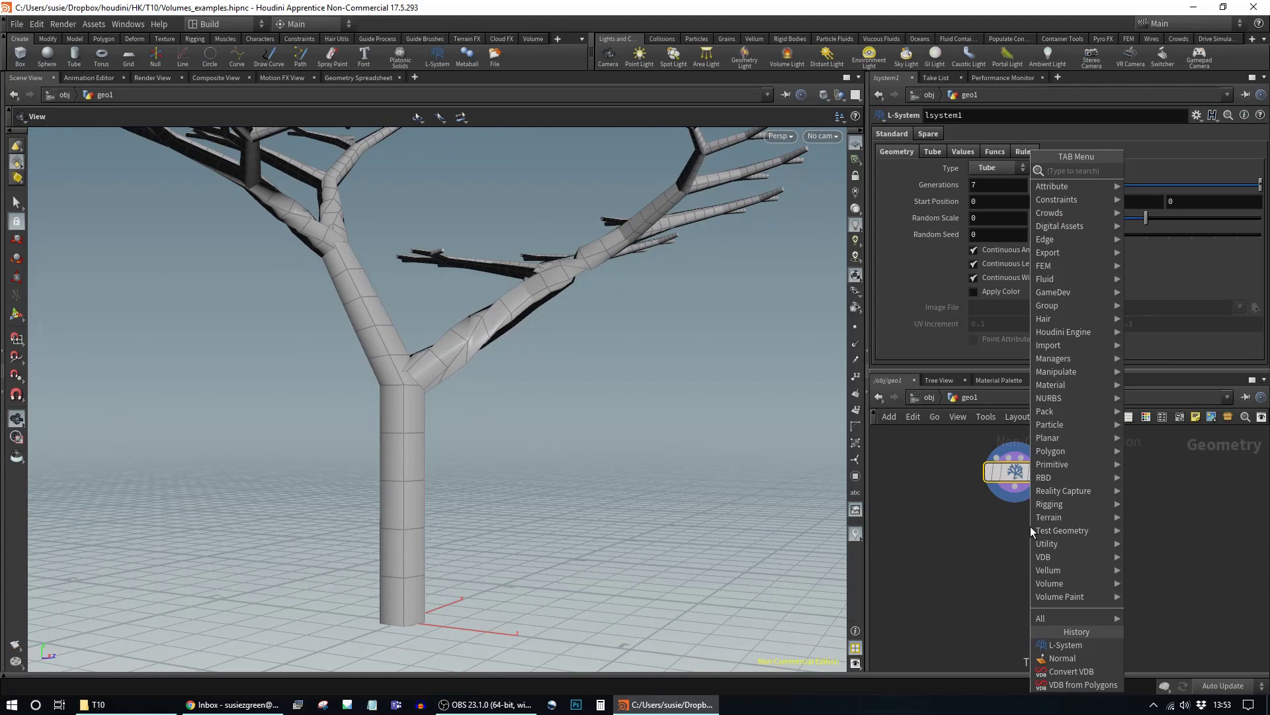
text(vd)
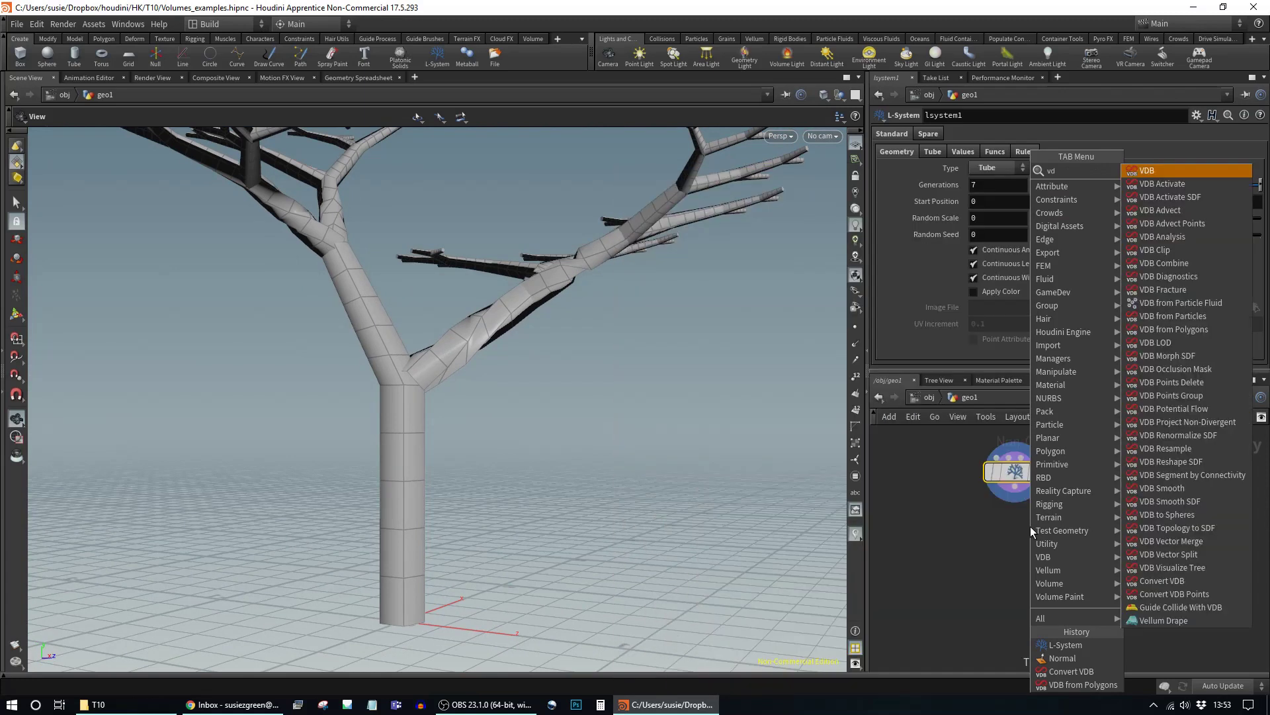
text(b from poly)
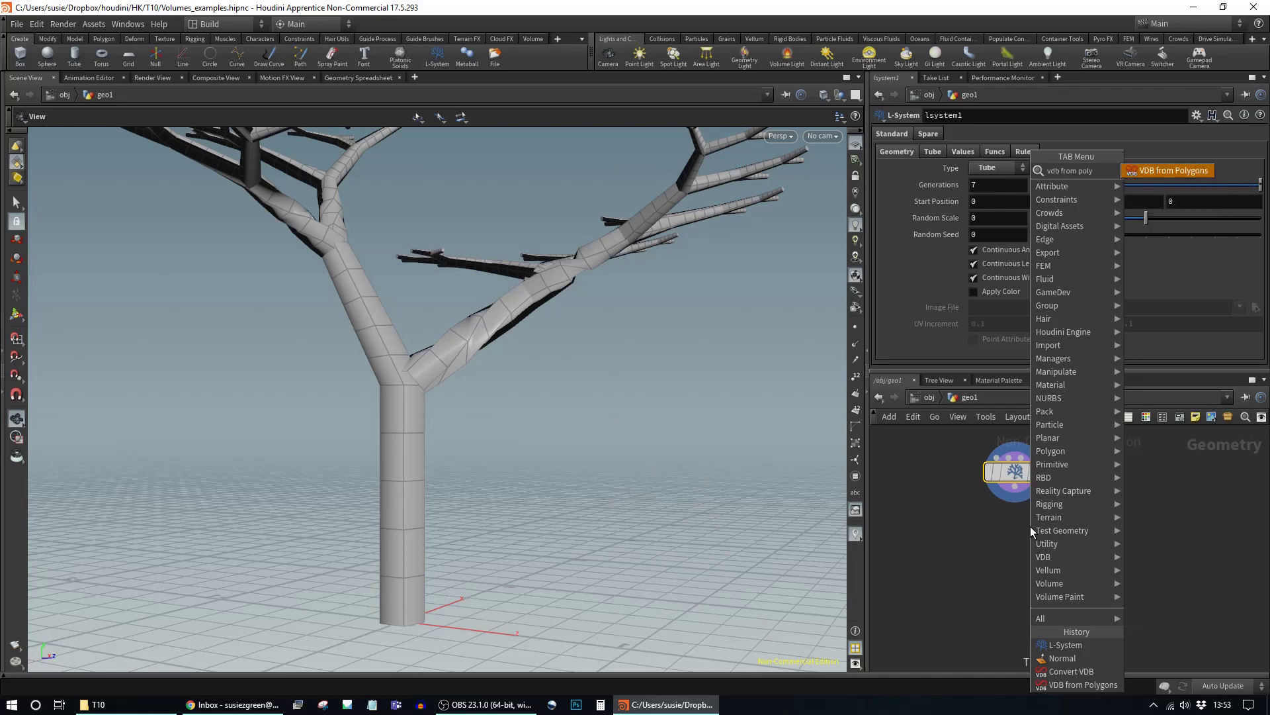
key(Return)
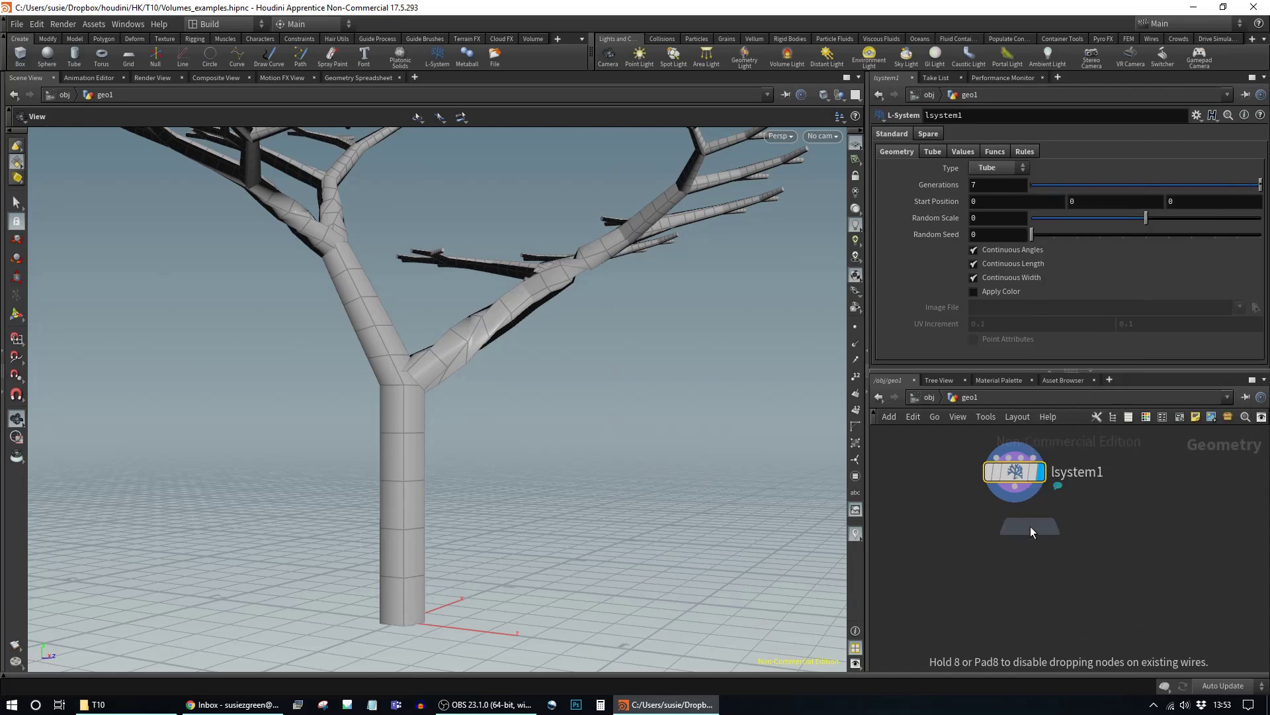
click(991, 468)
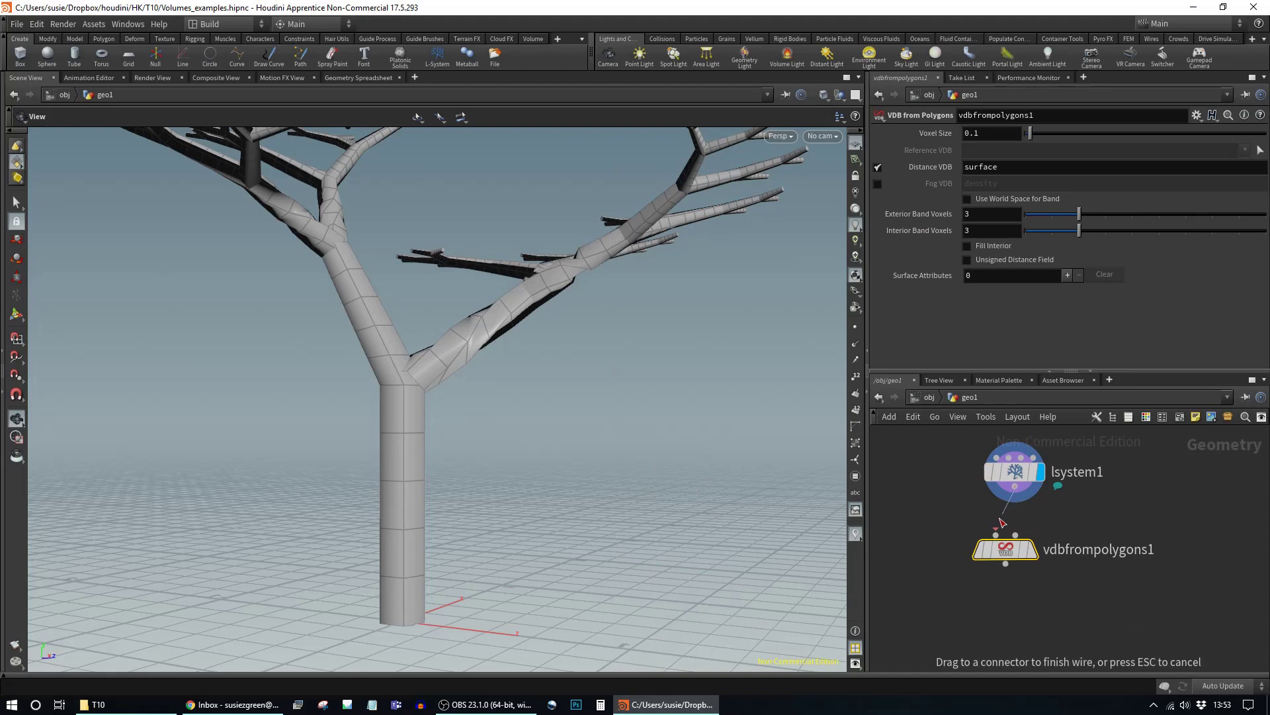
click(1034, 558)
drag(997, 548, 1006, 553)
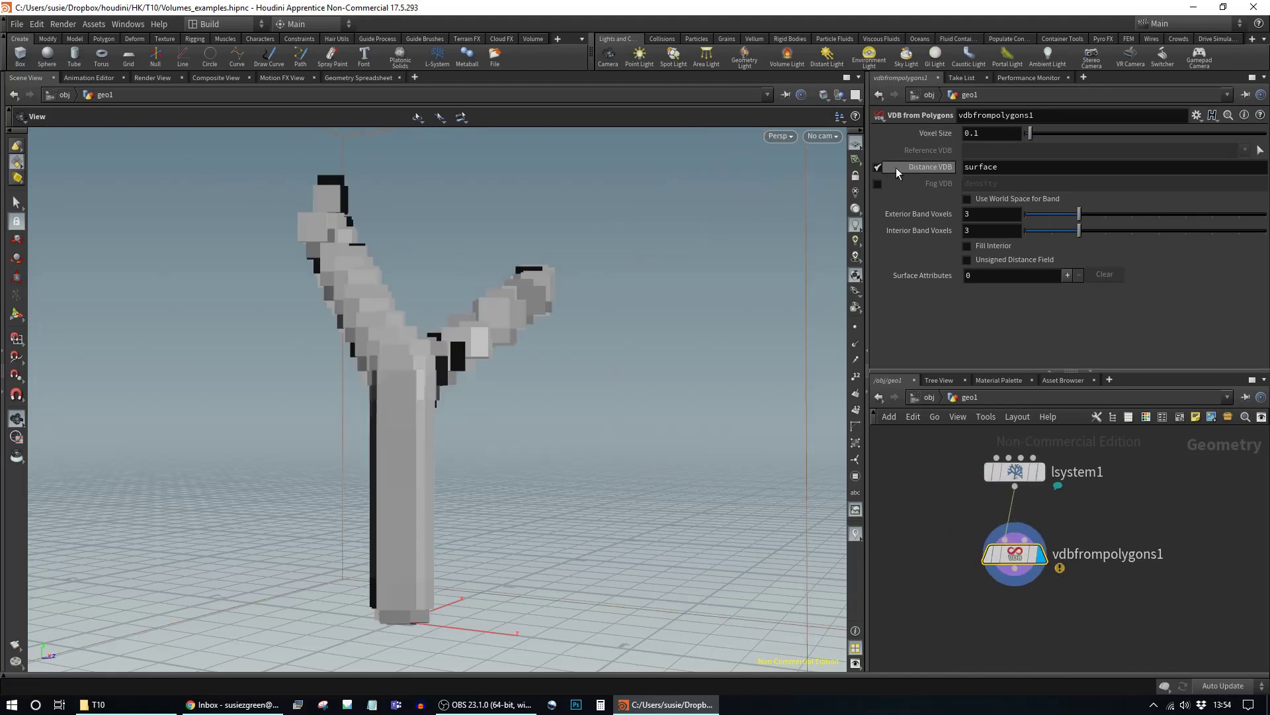
Step: Move the VDB from Polygons node further below the L-System and set its voxel size to 0.02
drag(516, 397, 454, 358)
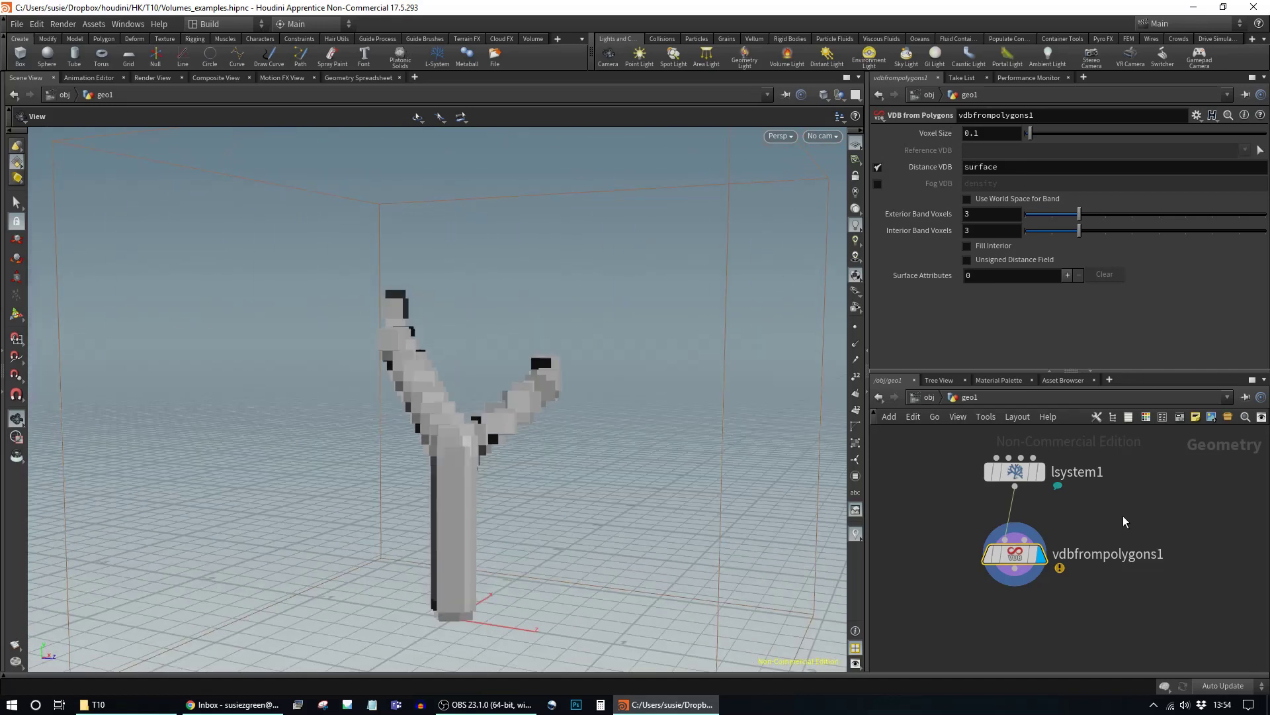
scroll(1131, 466, down, 2)
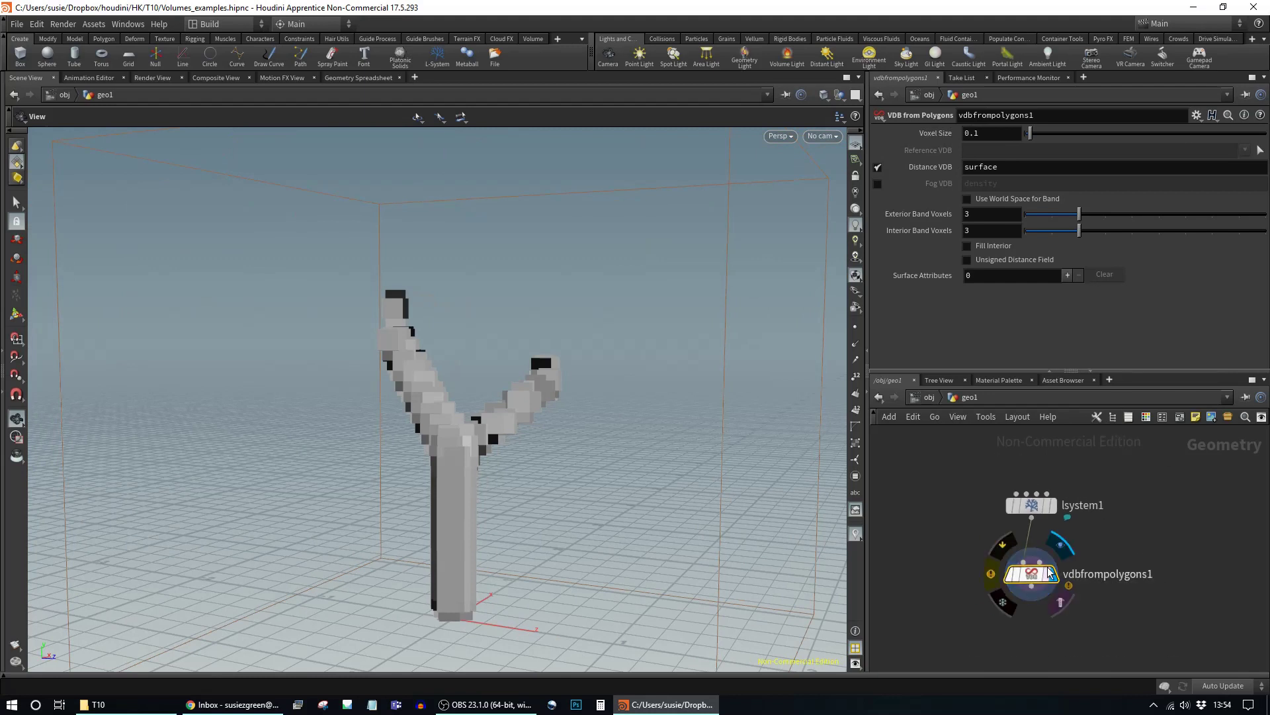
drag(1031, 574, 1031, 596)
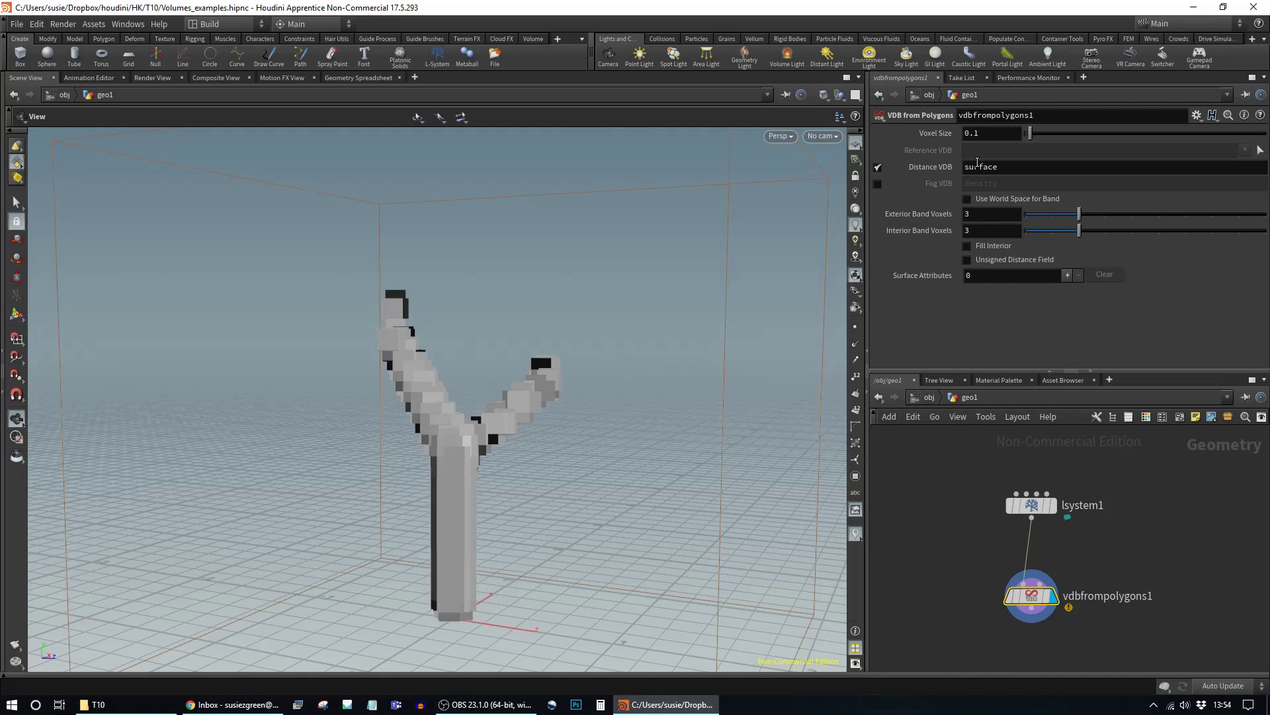
drag(974, 132, 991, 133)
text(02)
key(Return)
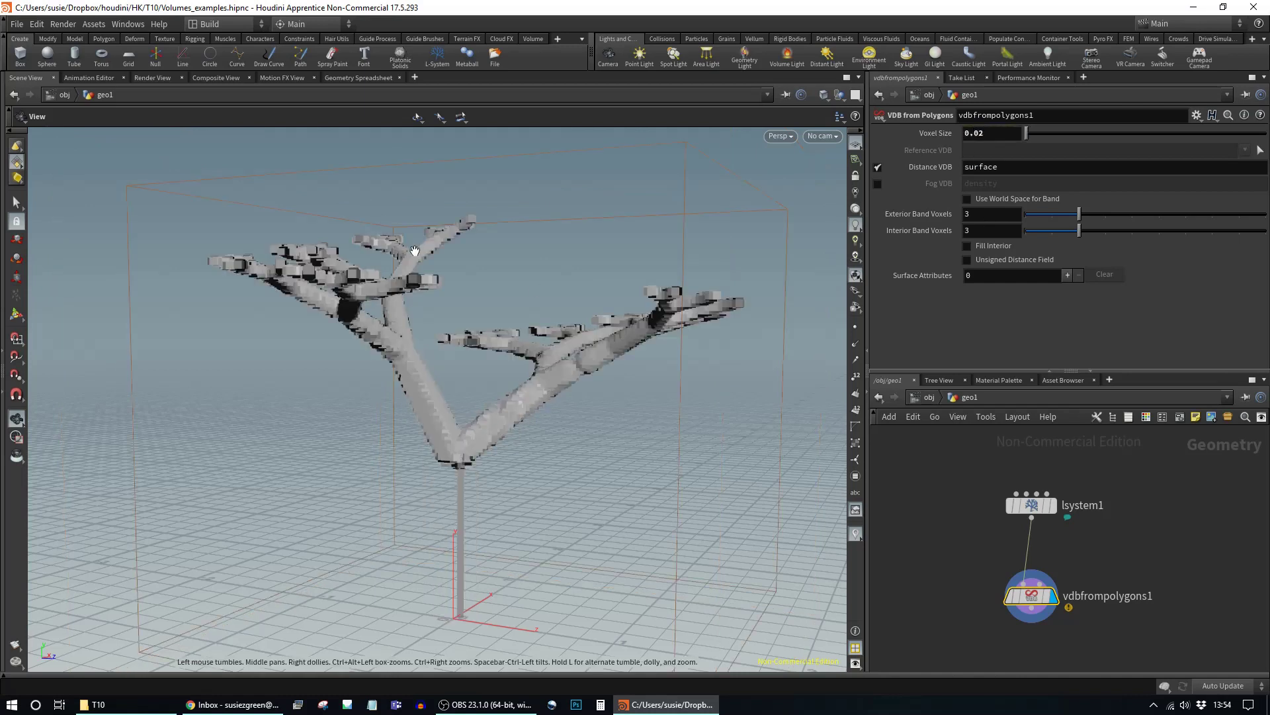
drag(552, 295, 520, 344)
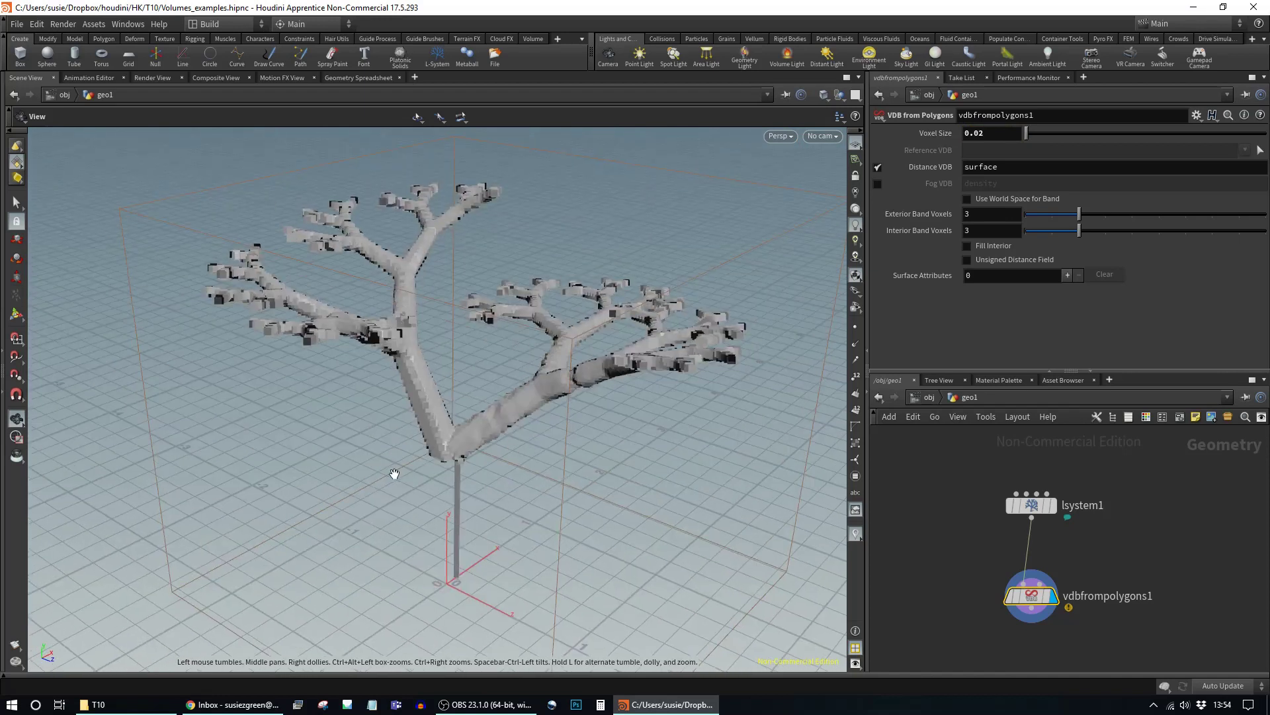
drag(492, 538, 509, 444)
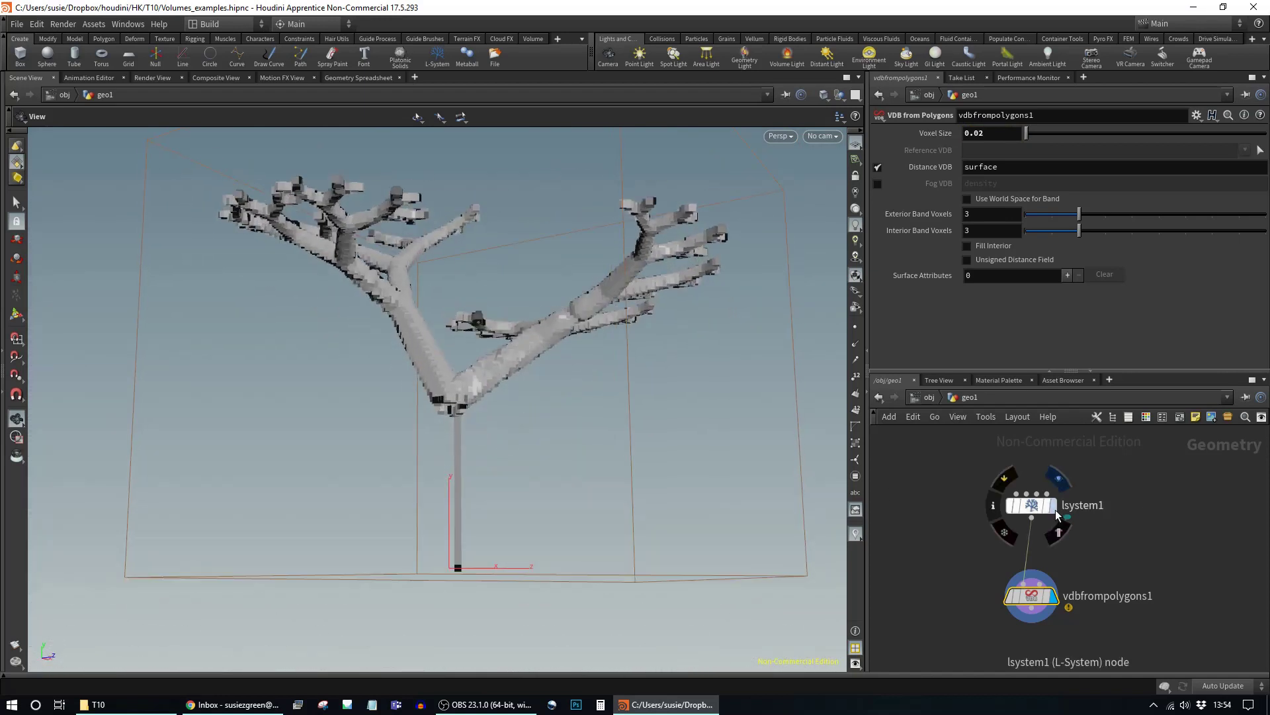
Step: Display the original L-System tree, read the VDB from Polygons node's warning, and examine the trunk's underside
click(1057, 522)
click(1033, 506)
mouse_move(501, 481)
mouse_down()
mouse_move(505, 343)
mouse_move(501, 503)
mouse_up()
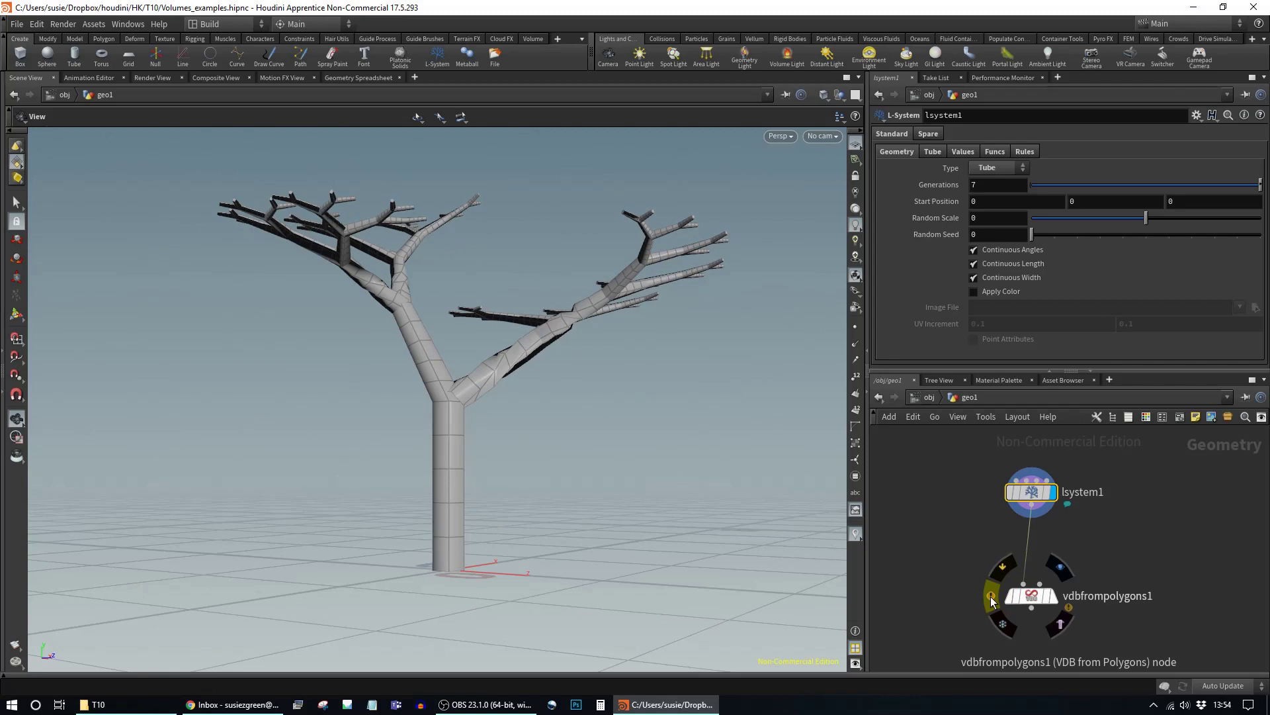
click(992, 601)
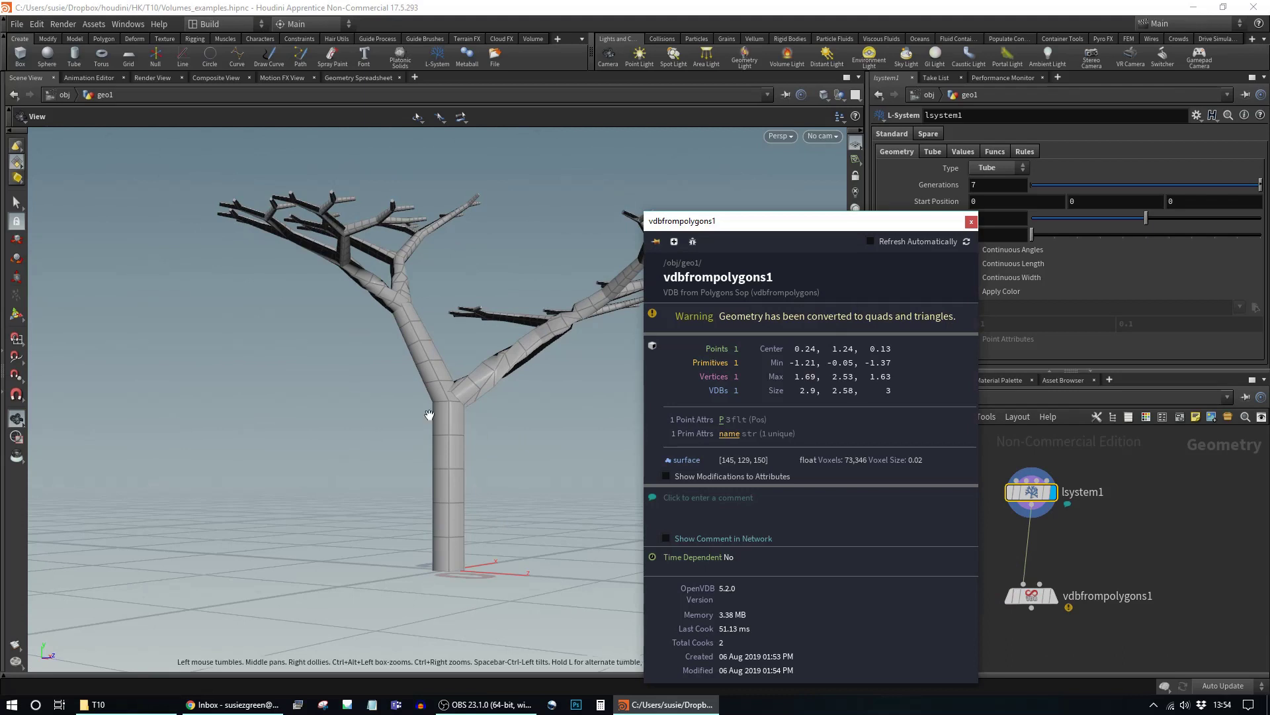
click(971, 222)
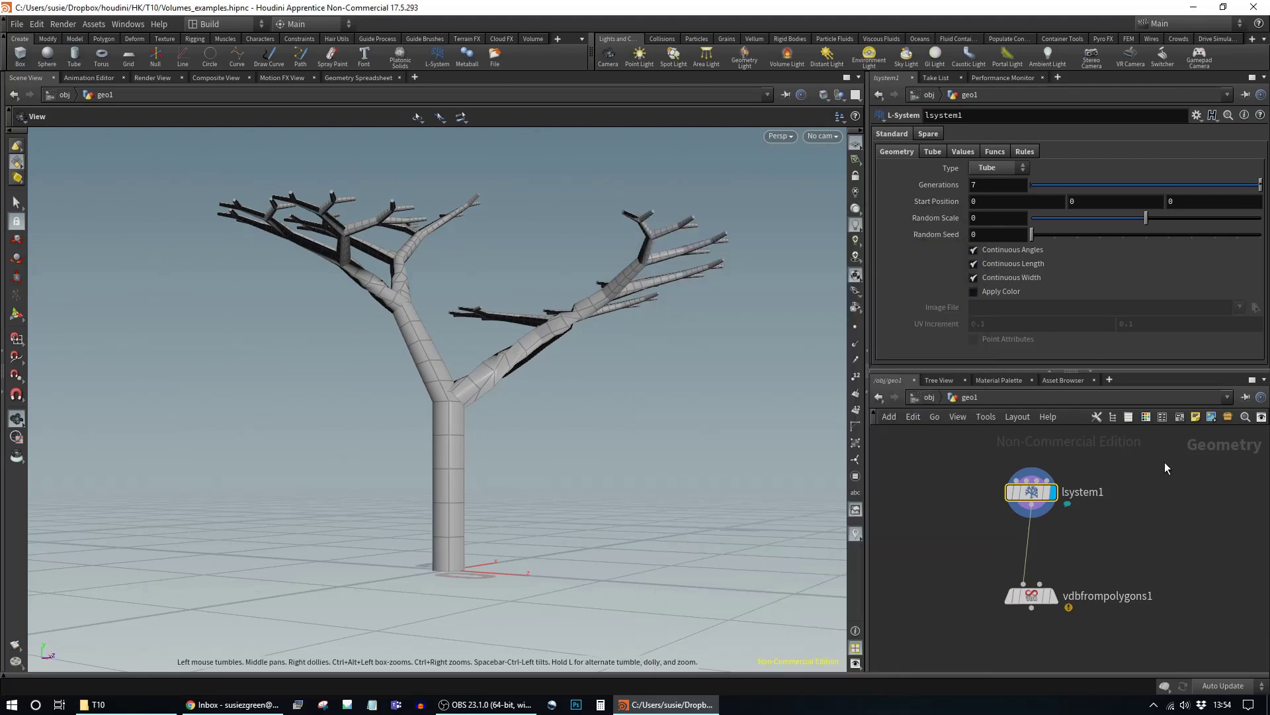
drag(512, 494, 554, 463)
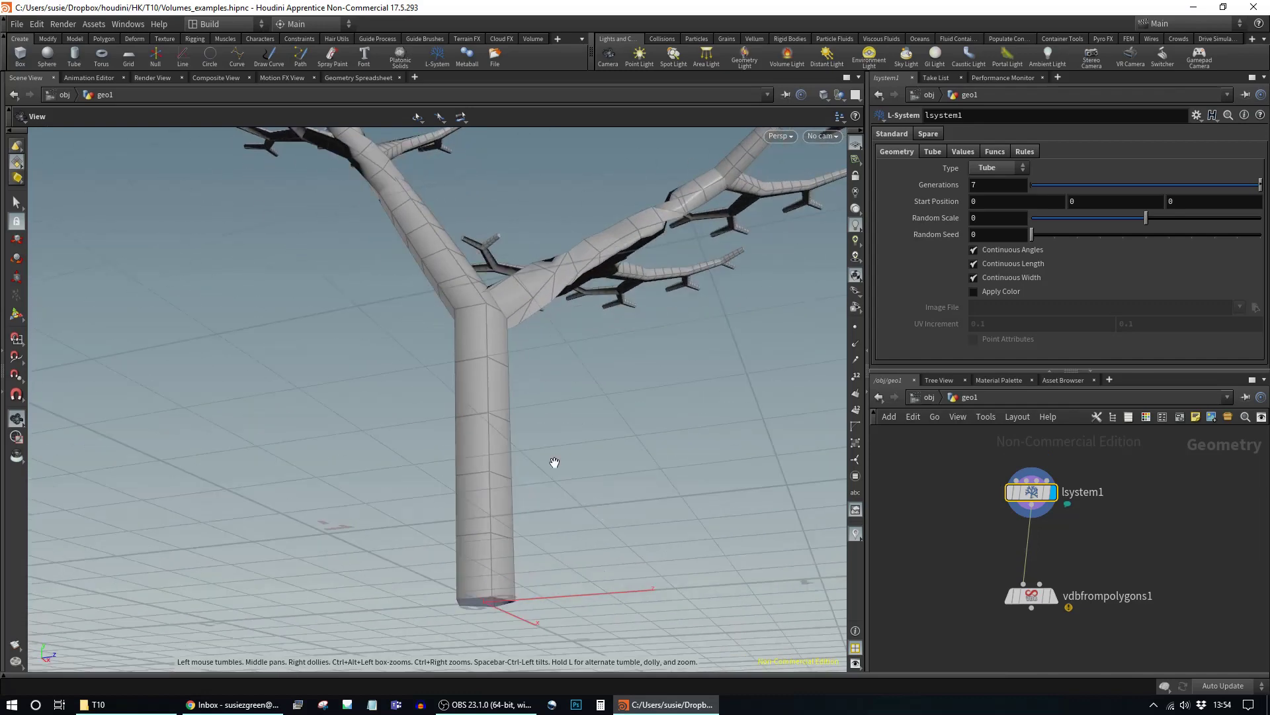
drag(498, 576, 463, 503)
Step: Insert a Convert node between the L-System and VDB from Polygons nodes, and display the VDB result
mouse_move(1032, 498)
drag(1032, 498, 1032, 483)
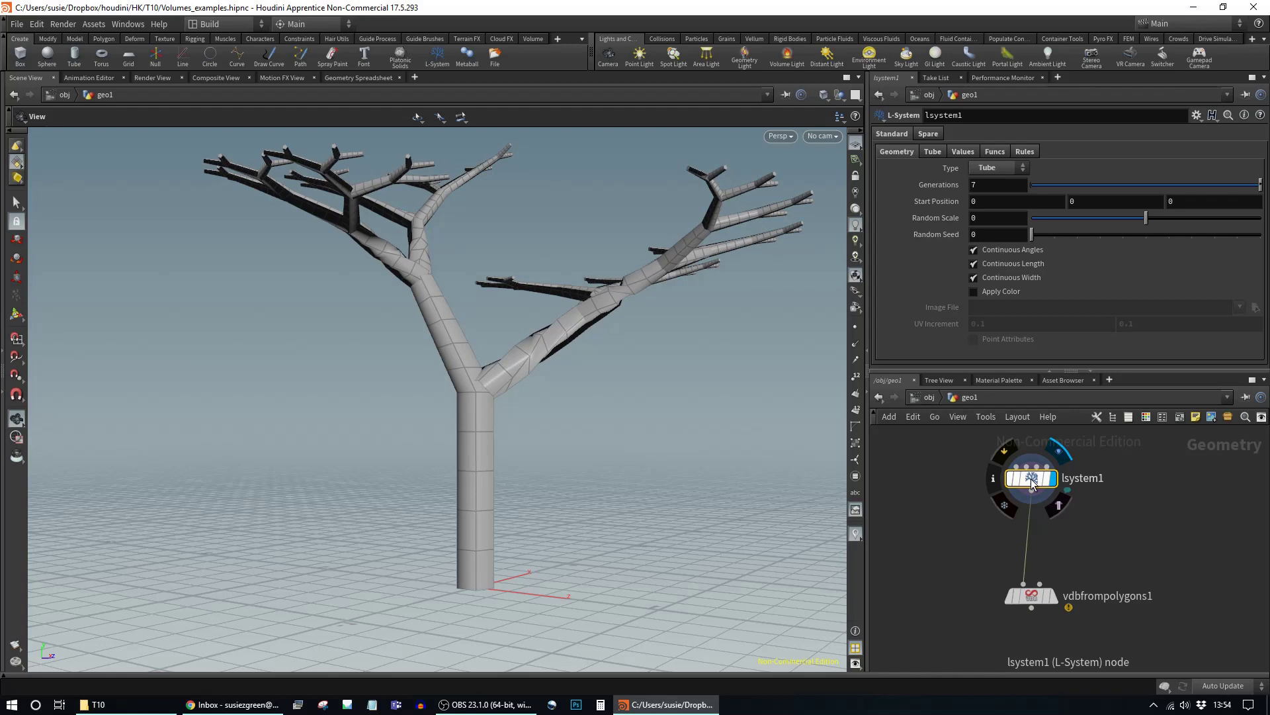
key(Tab)
text(conv)
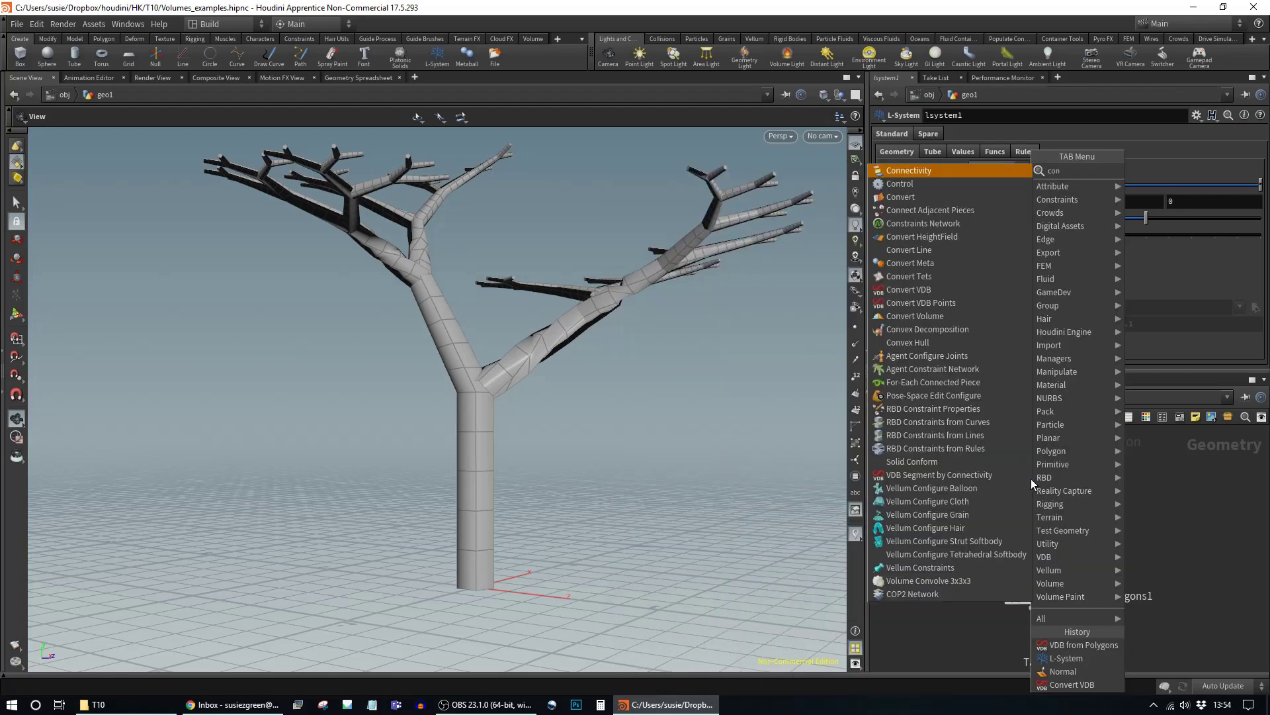
key(Escape)
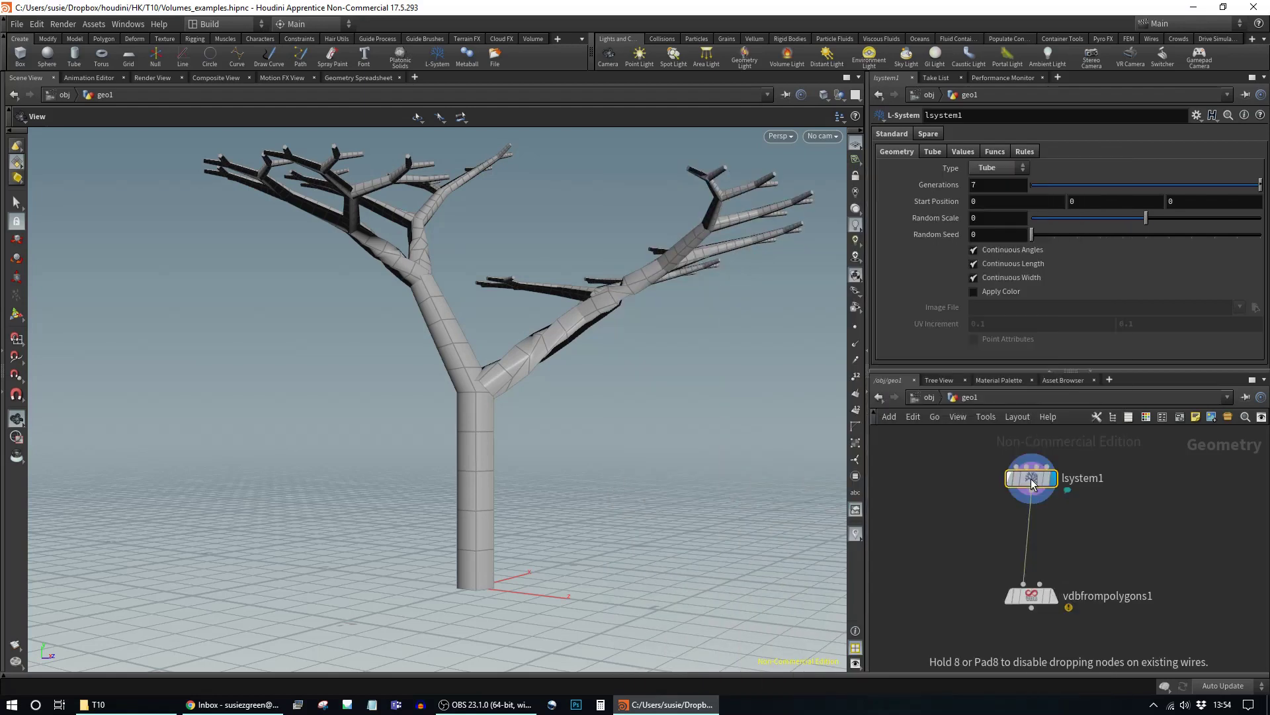
click(1038, 513)
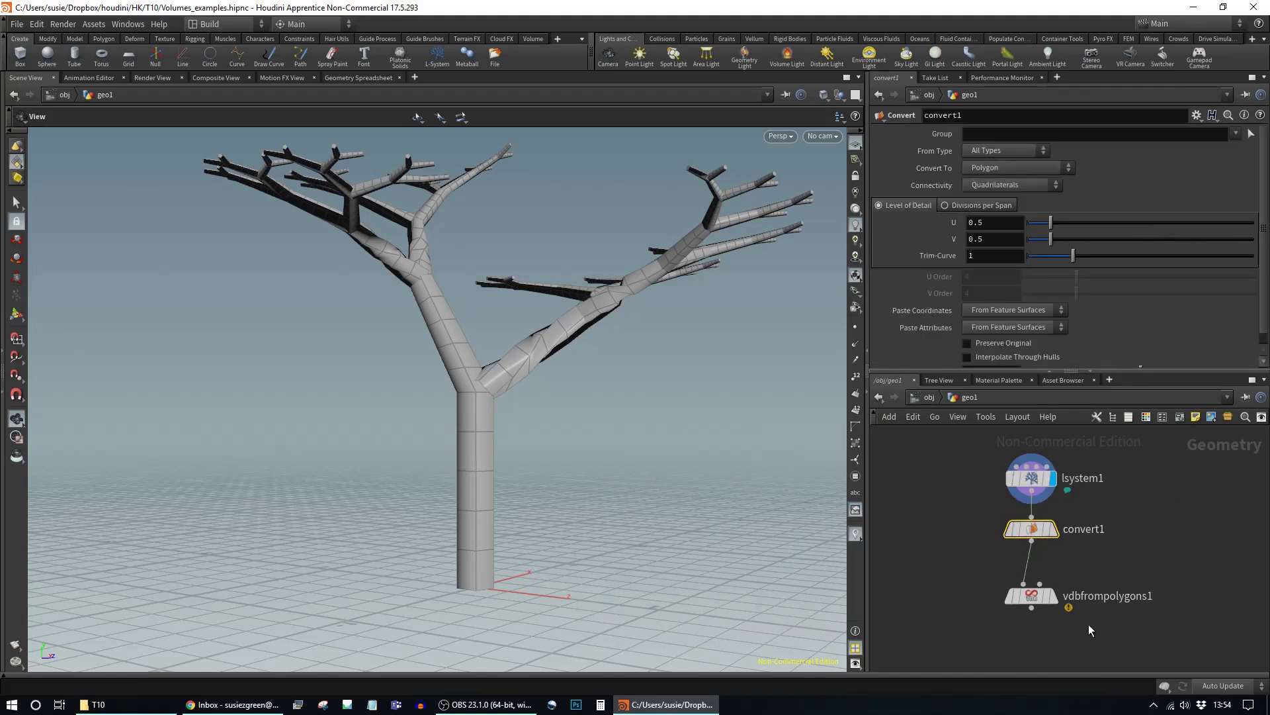
click(1054, 598)
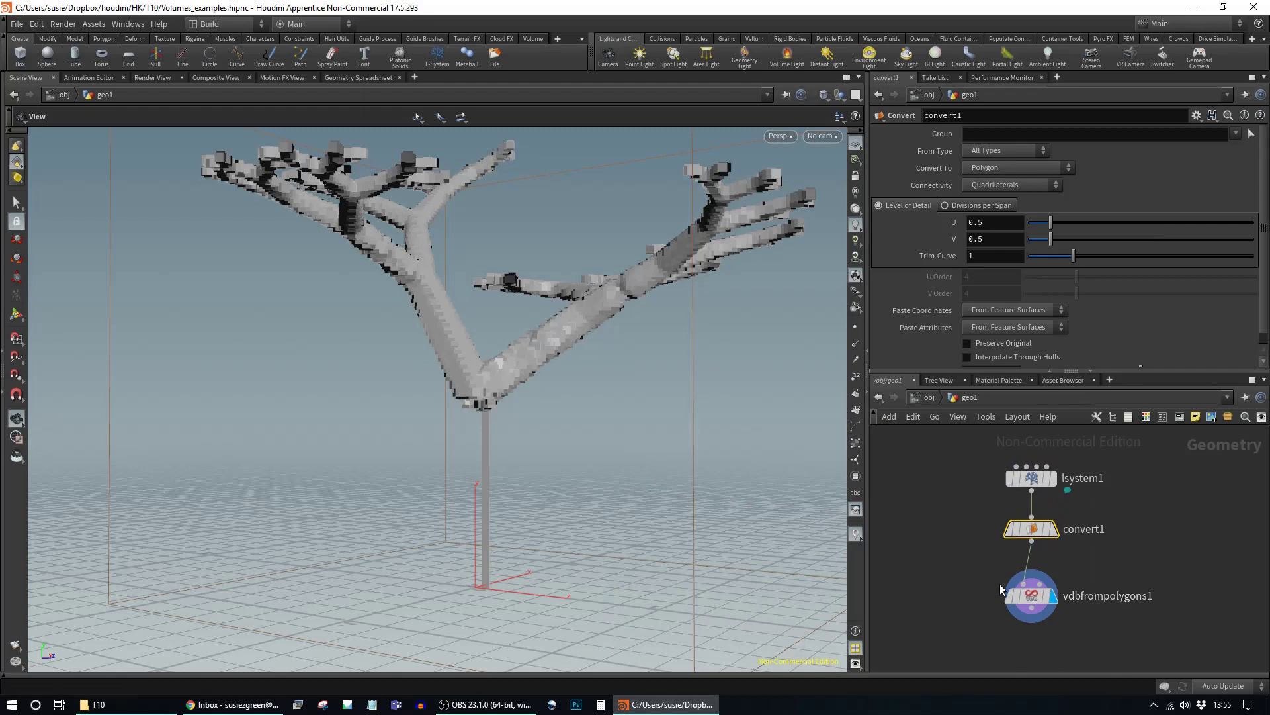
Step: Insert a PolyFill node between the Convert and VDB from Polygons nodes, display it, and check the trunk's underside
drag(1025, 600, 1025, 625)
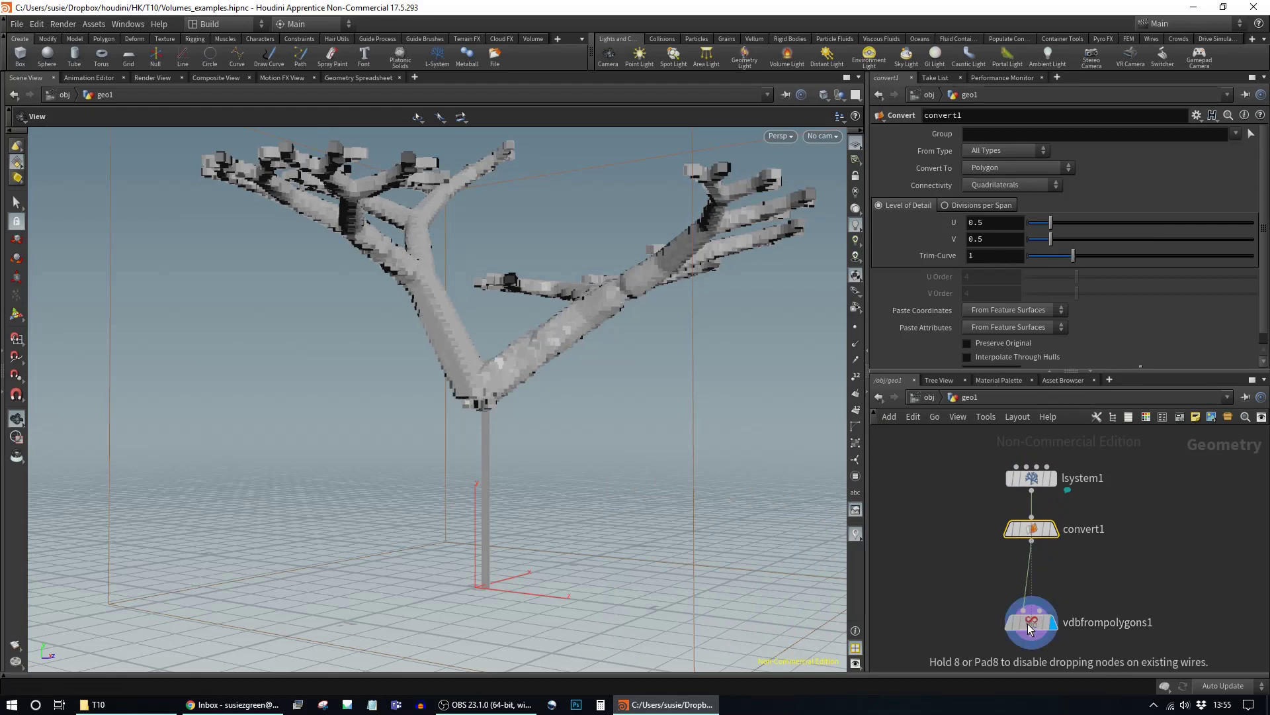
key(Tab)
text(polyfi)
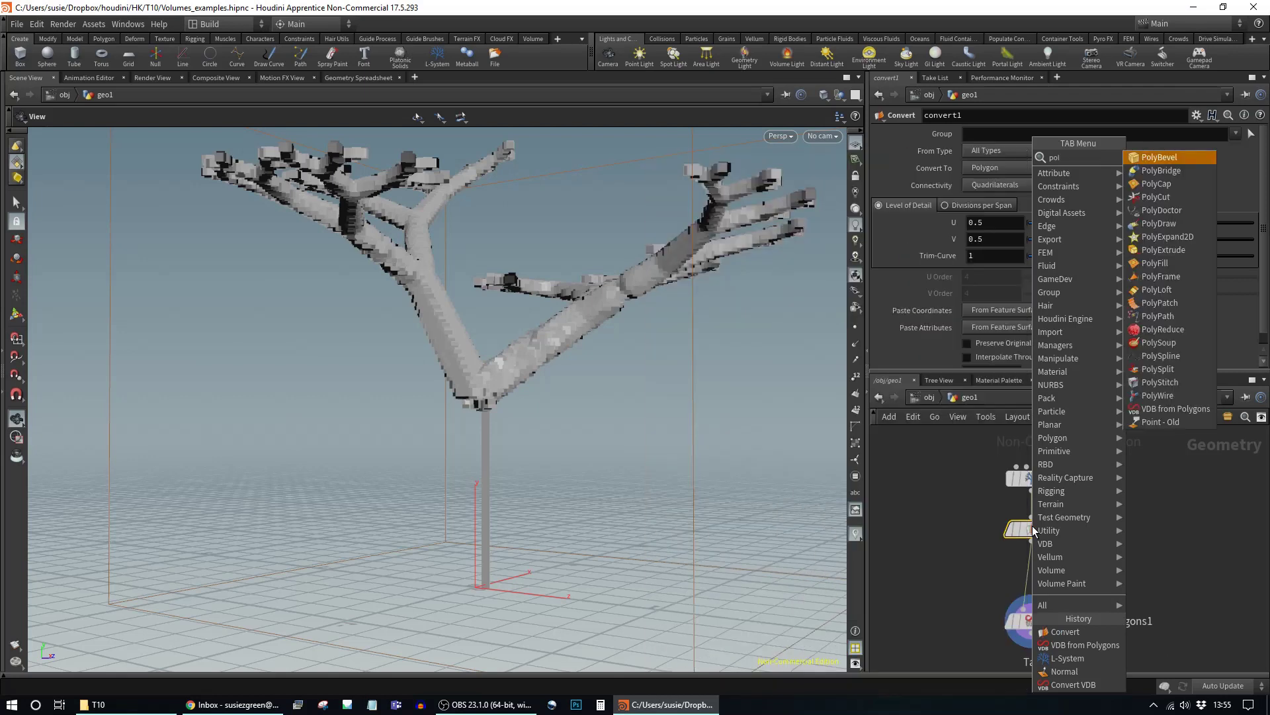
key(Return)
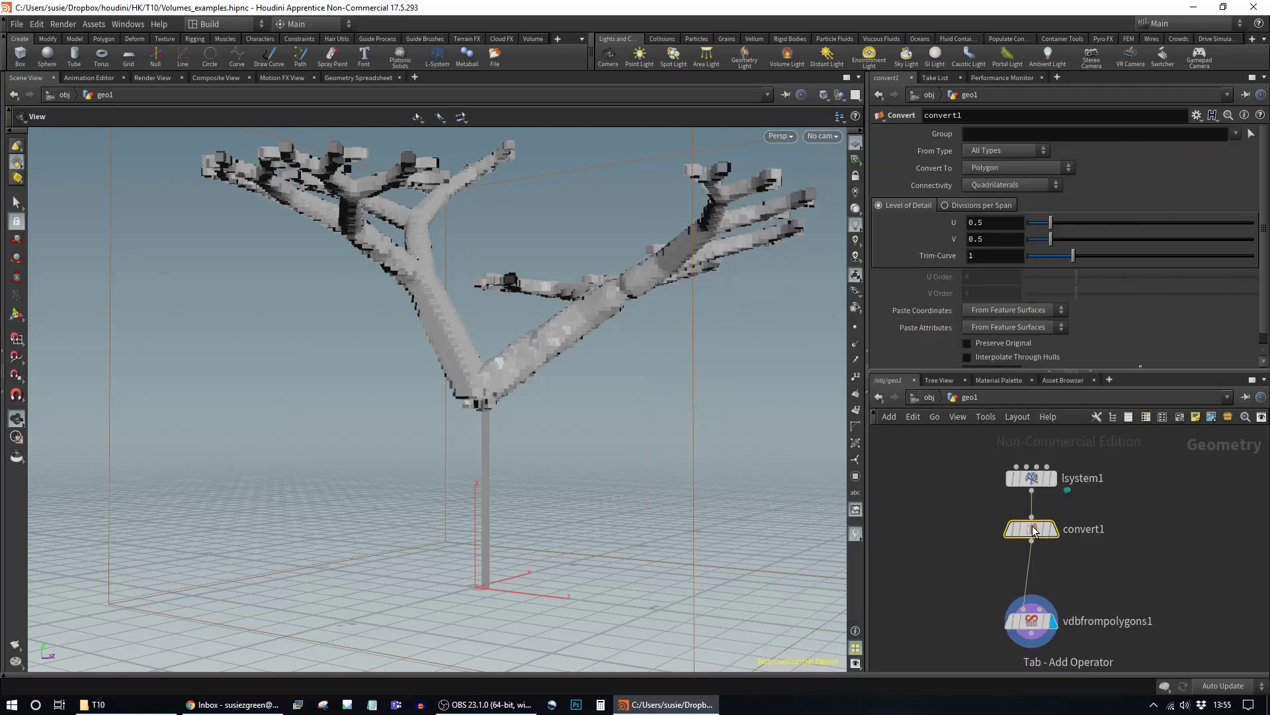
click(1029, 573)
click(1053, 573)
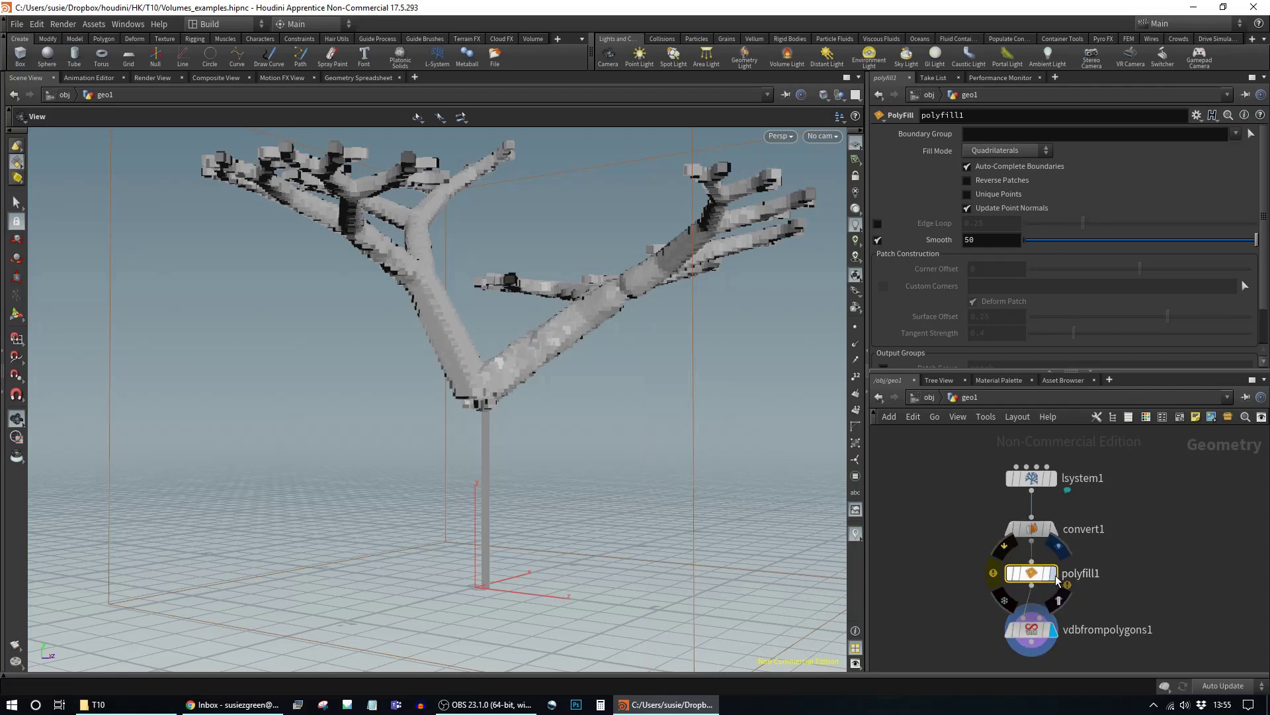
drag(548, 476, 616, 343)
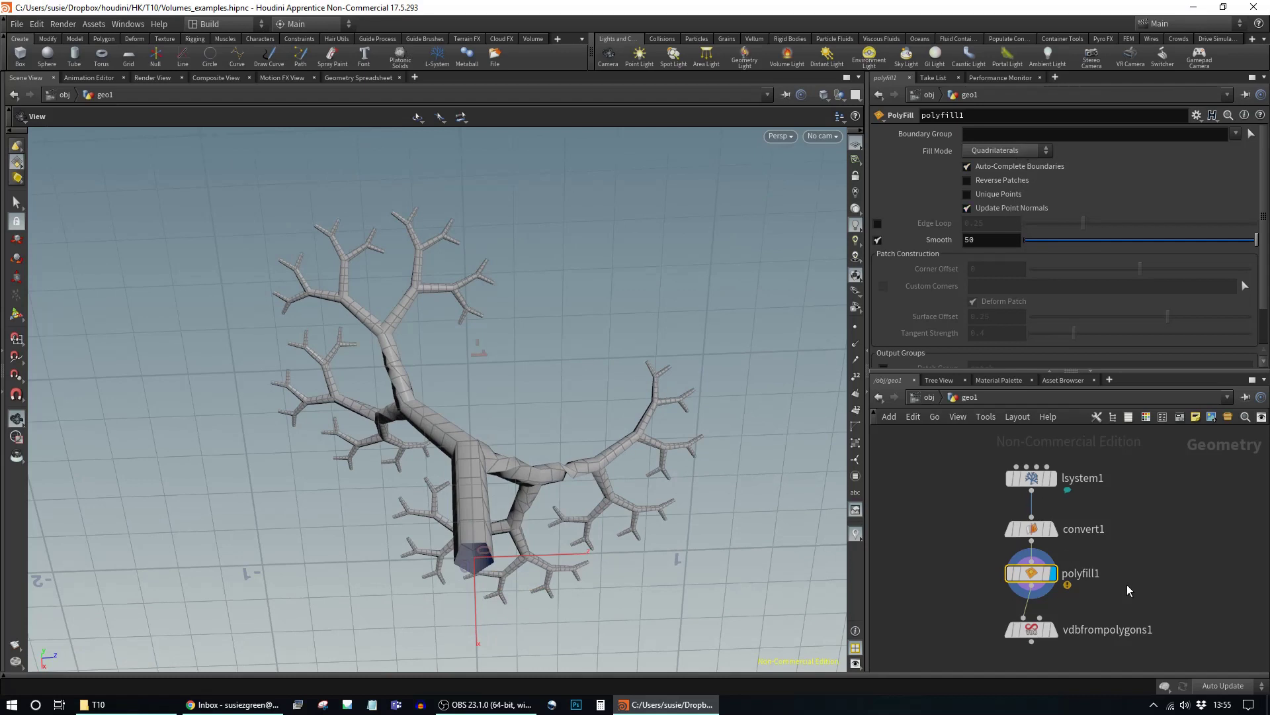
Step: Insert a PolyCap node between the Convert and PolyFill nodes, display its result, and review its Single Polygon fill mode
key(Tab)
text(pol)
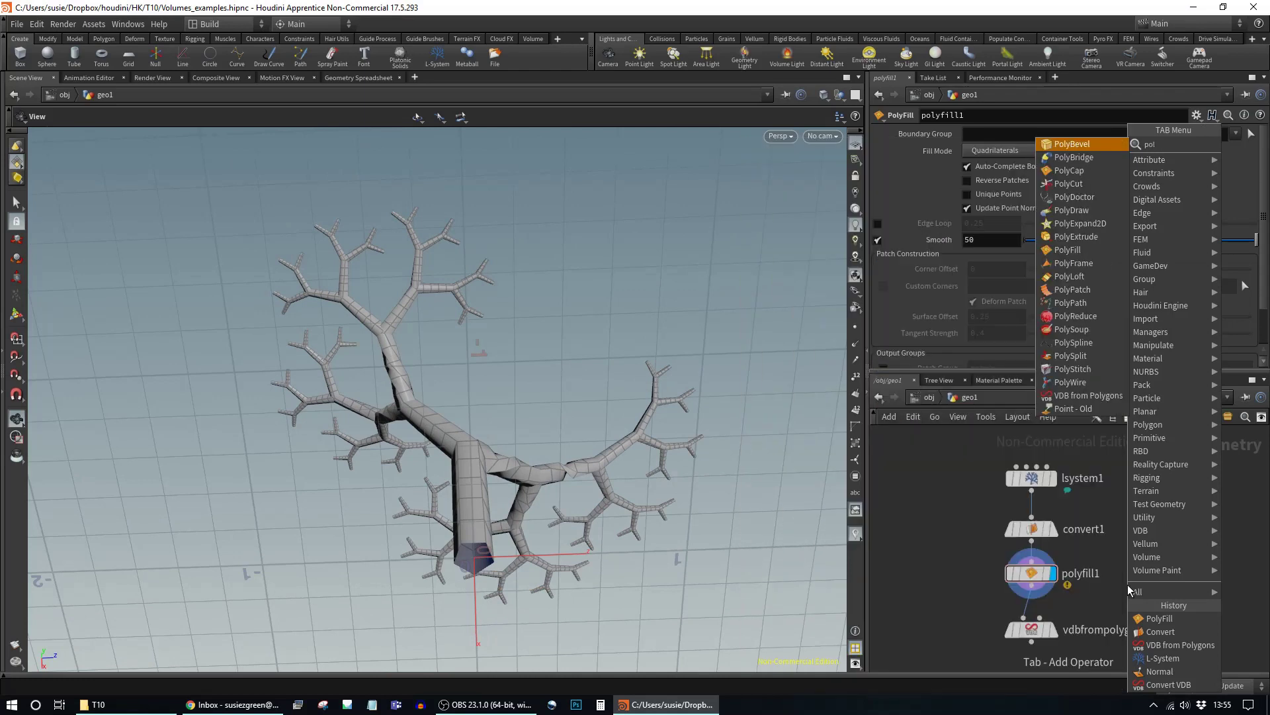
key(Return)
click(1044, 562)
mouse_move(1044, 555)
mouse_down()
mouse_move(1064, 580)
mouse_move(1064, 564)
mouse_up()
click(1032, 603)
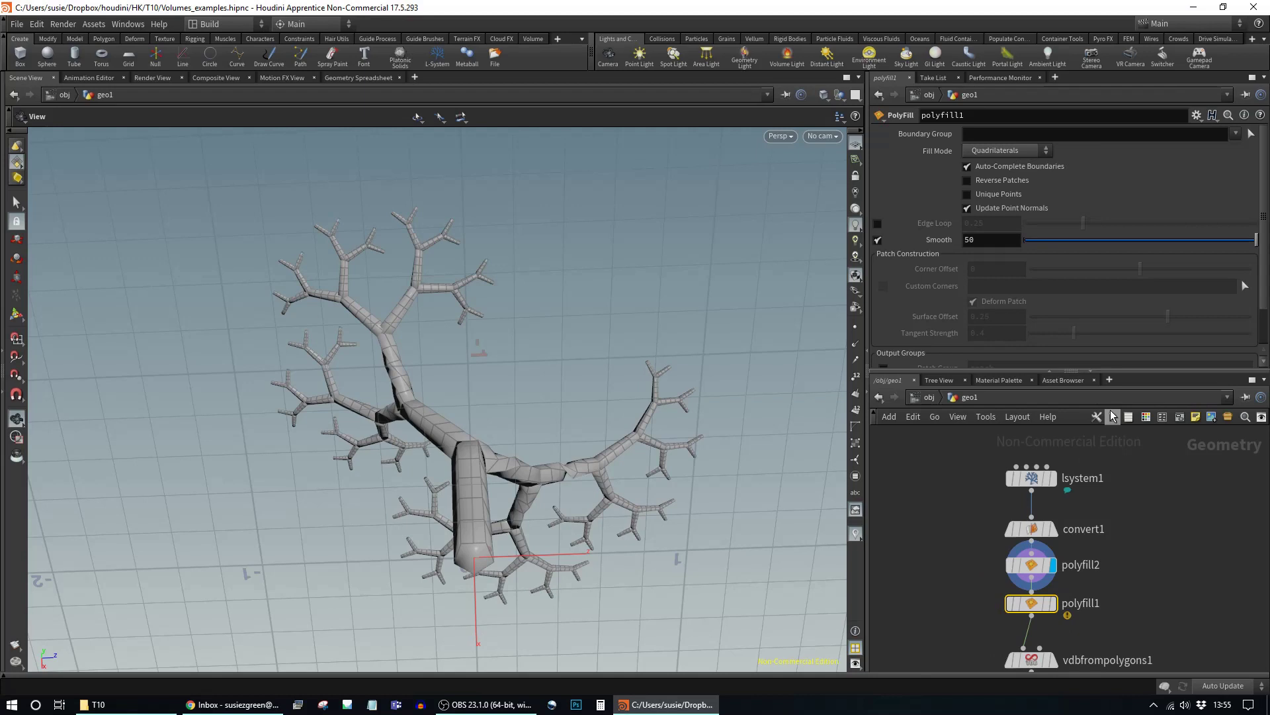
click(1032, 569)
mouse_move(1032, 570)
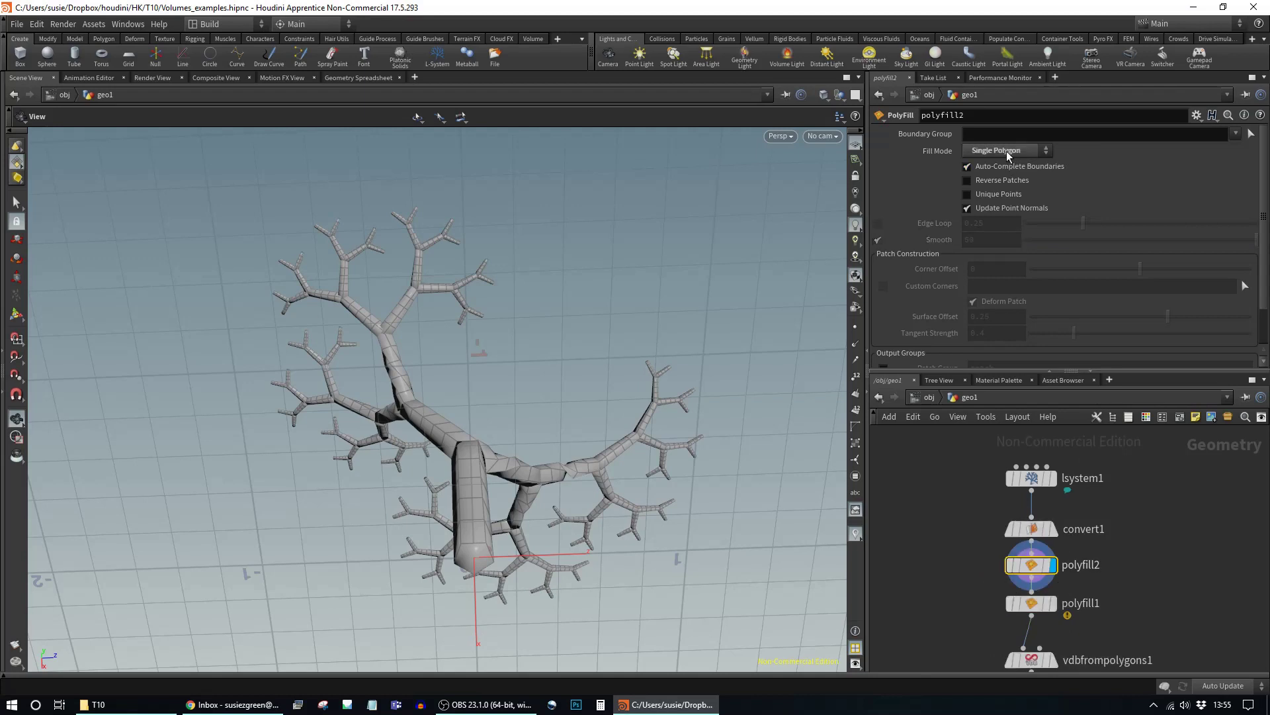
Step: Delete the original PolyFill node, space out the remaining capping node, and inspect the capped tree
click(1026, 604)
key(Delete)
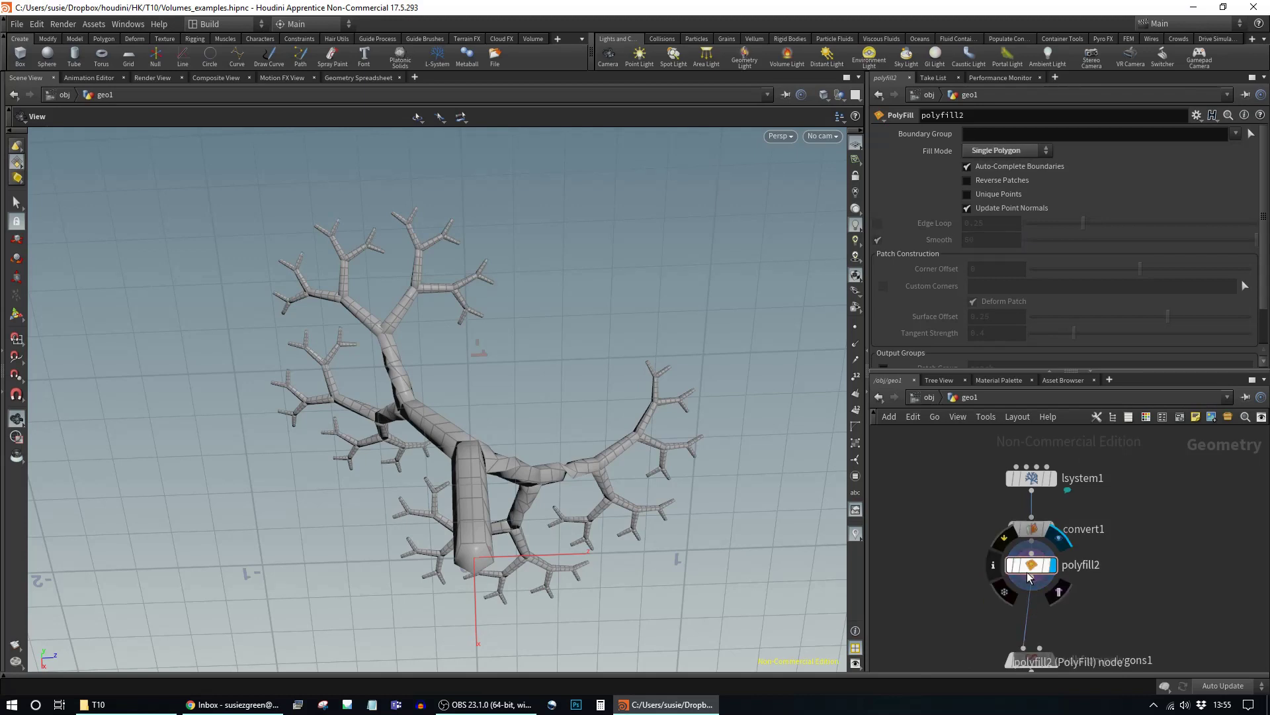
drag(1032, 577, 1033, 591)
drag(675, 454, 576, 538)
middle_drag(576, 539, 617, 513)
drag(618, 514, 447, 423)
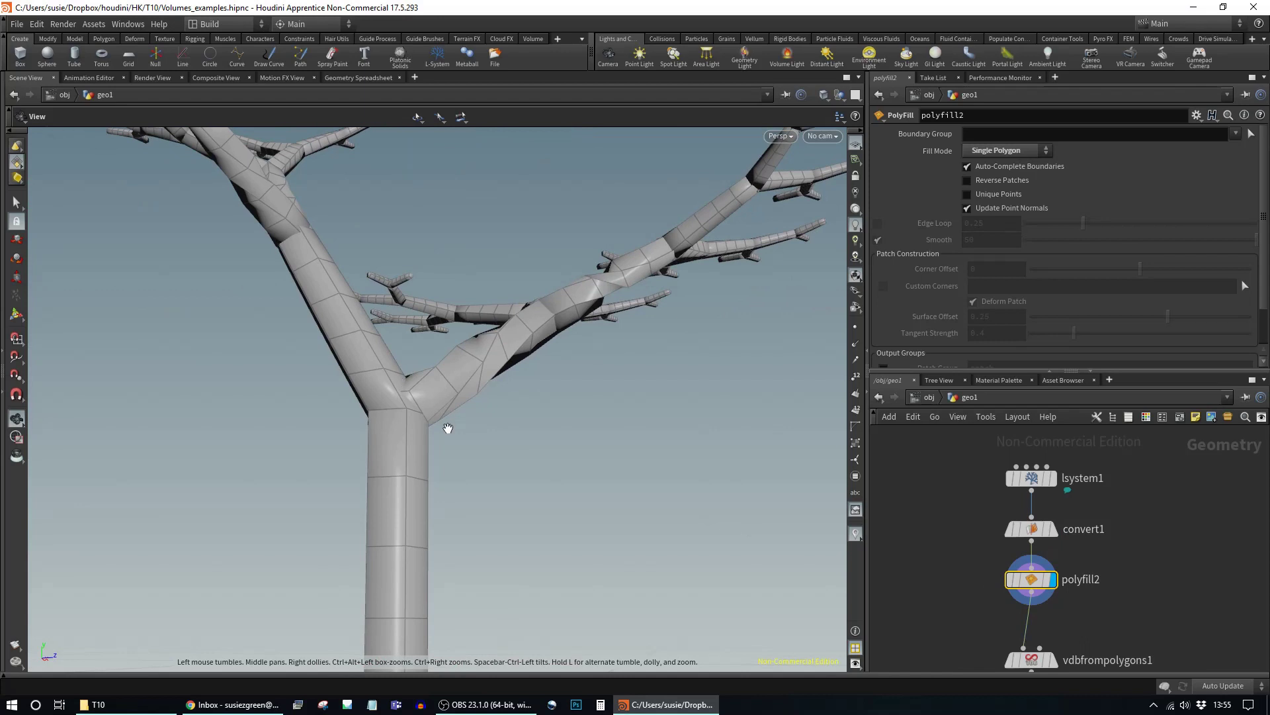
drag(569, 381, 529, 397)
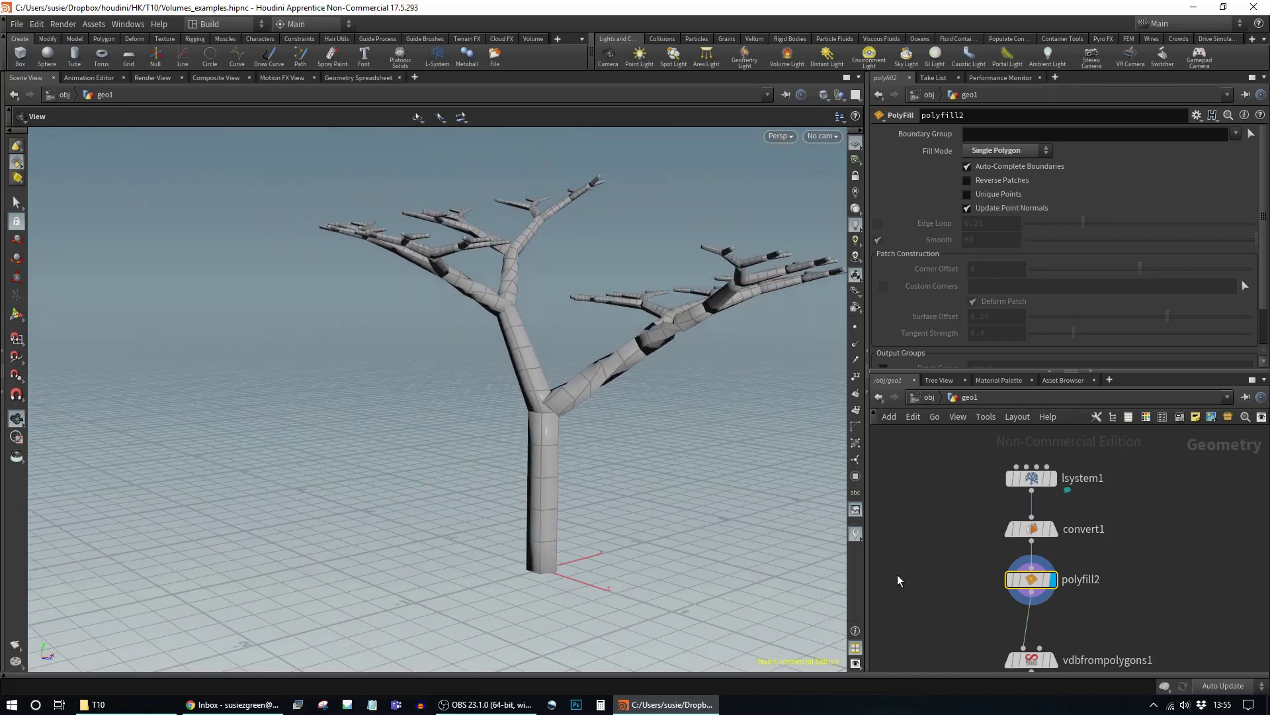
Step: Move the VDB from Polygons node closer to the capping node and display the capped tree's VDB result
middle_drag(1138, 622, 1120, 504)
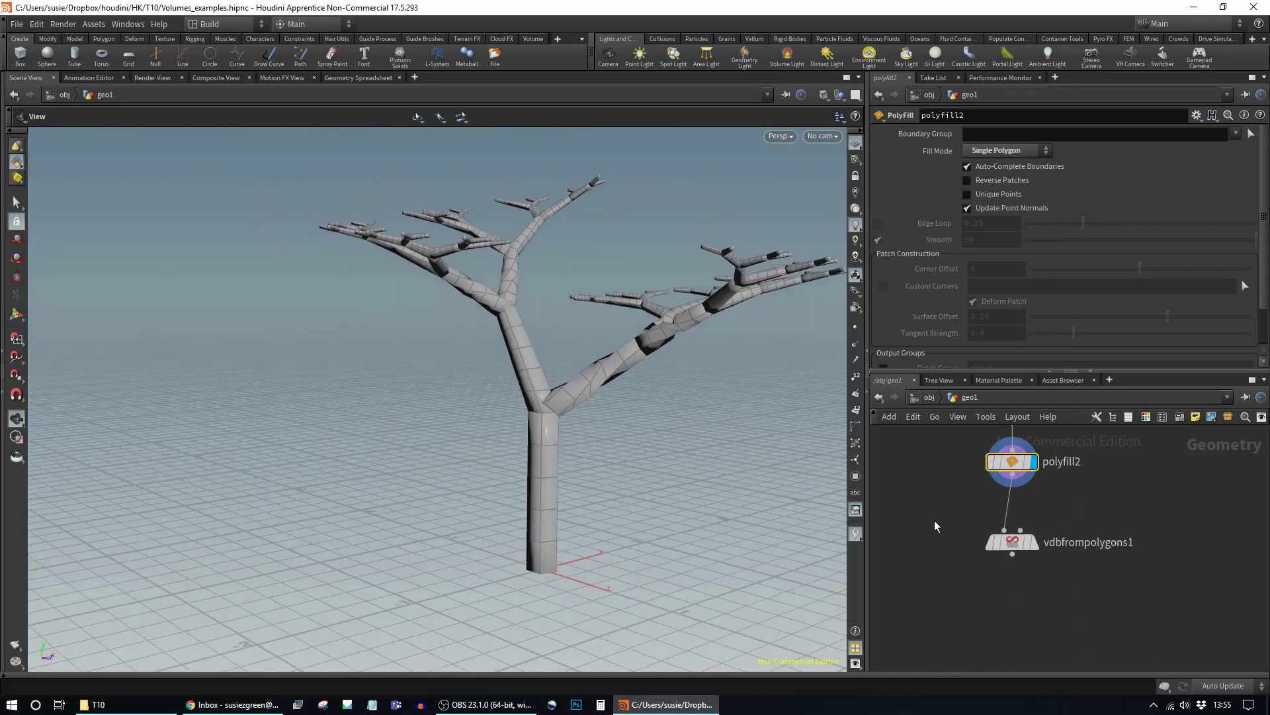
click(1032, 541)
click(1009, 530)
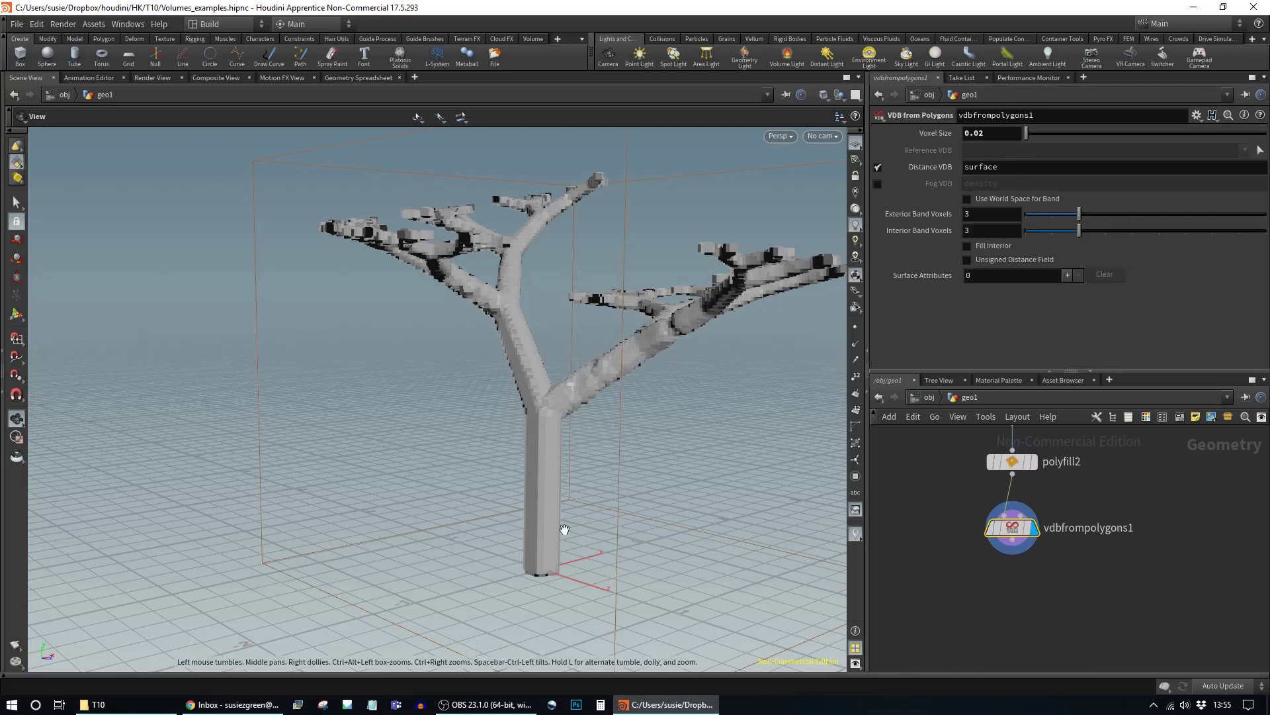
drag(563, 529, 559, 541)
drag(683, 456, 595, 361)
Step: Add a Convert VDB node below the VDB from Polygons node, wire the VDB into it and display it
key(Tab)
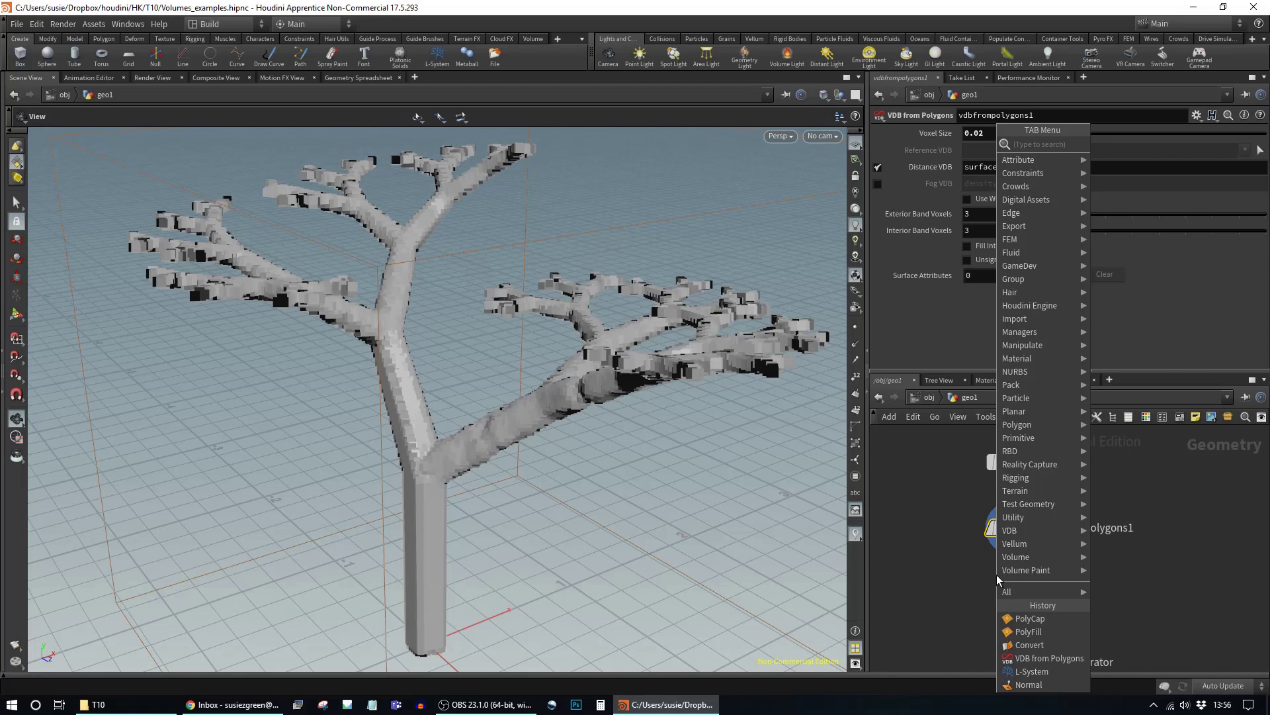
text(co)
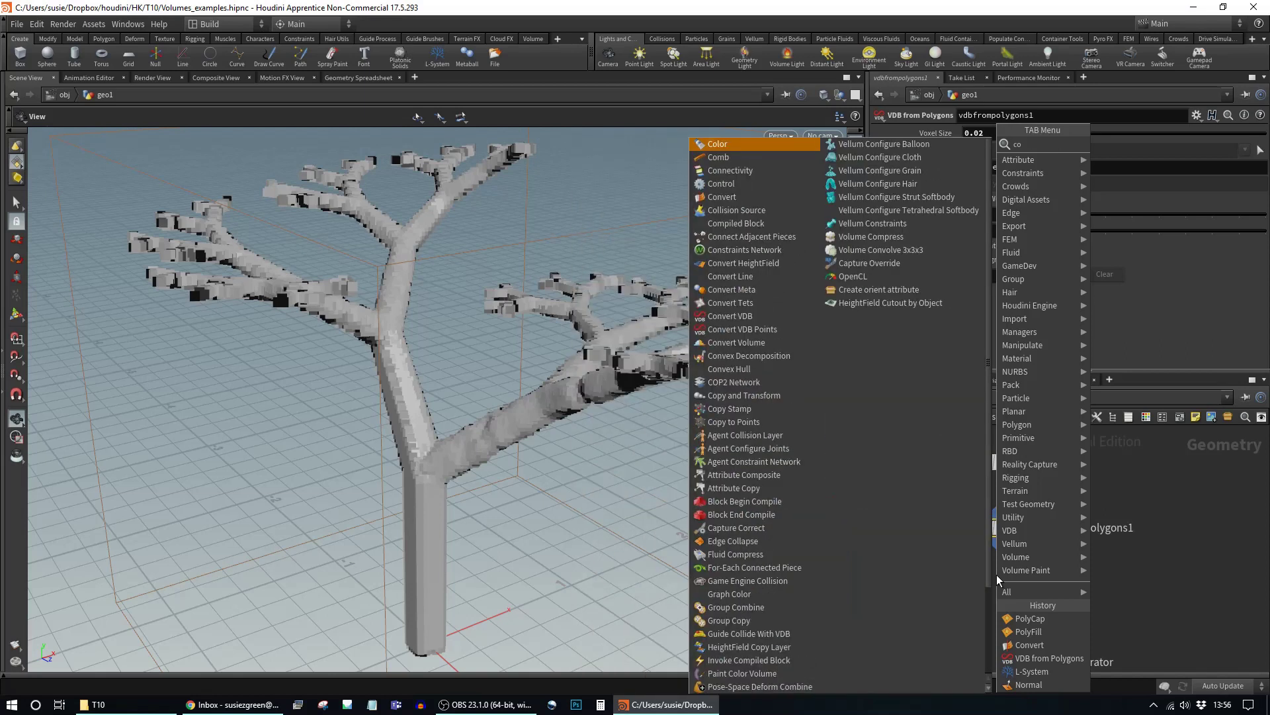
text(ne)
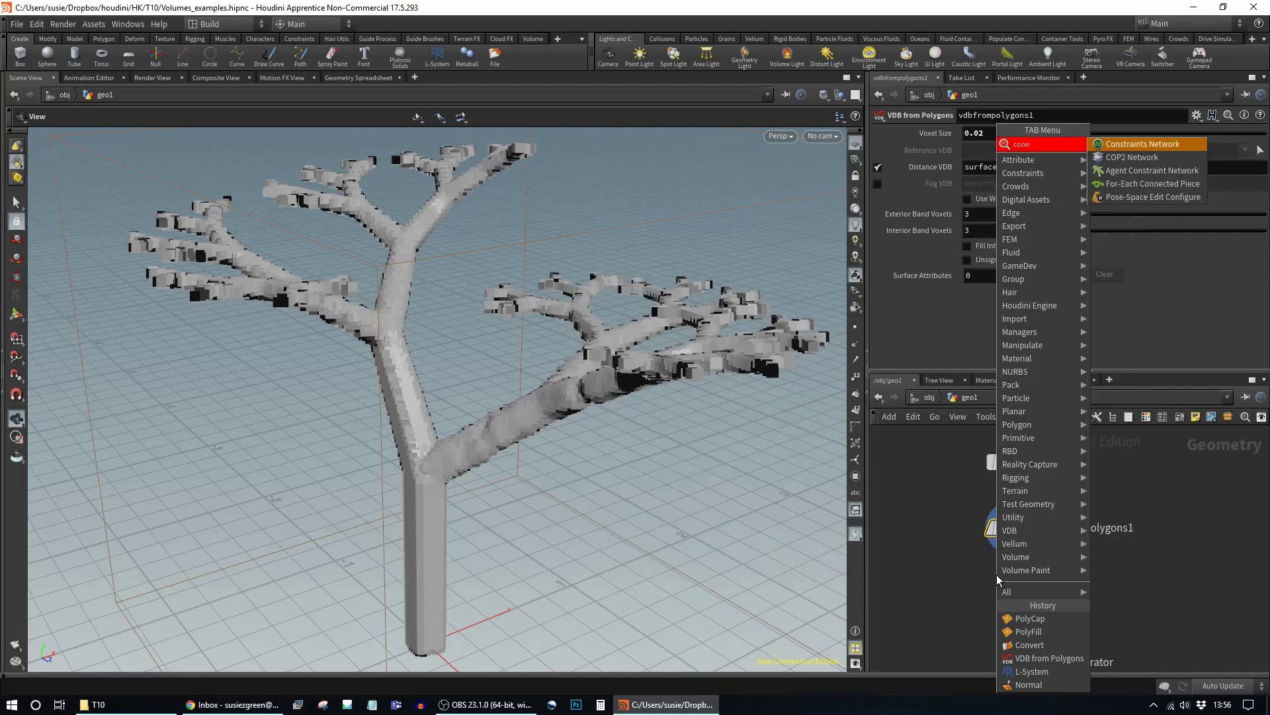
text(rt vdb)
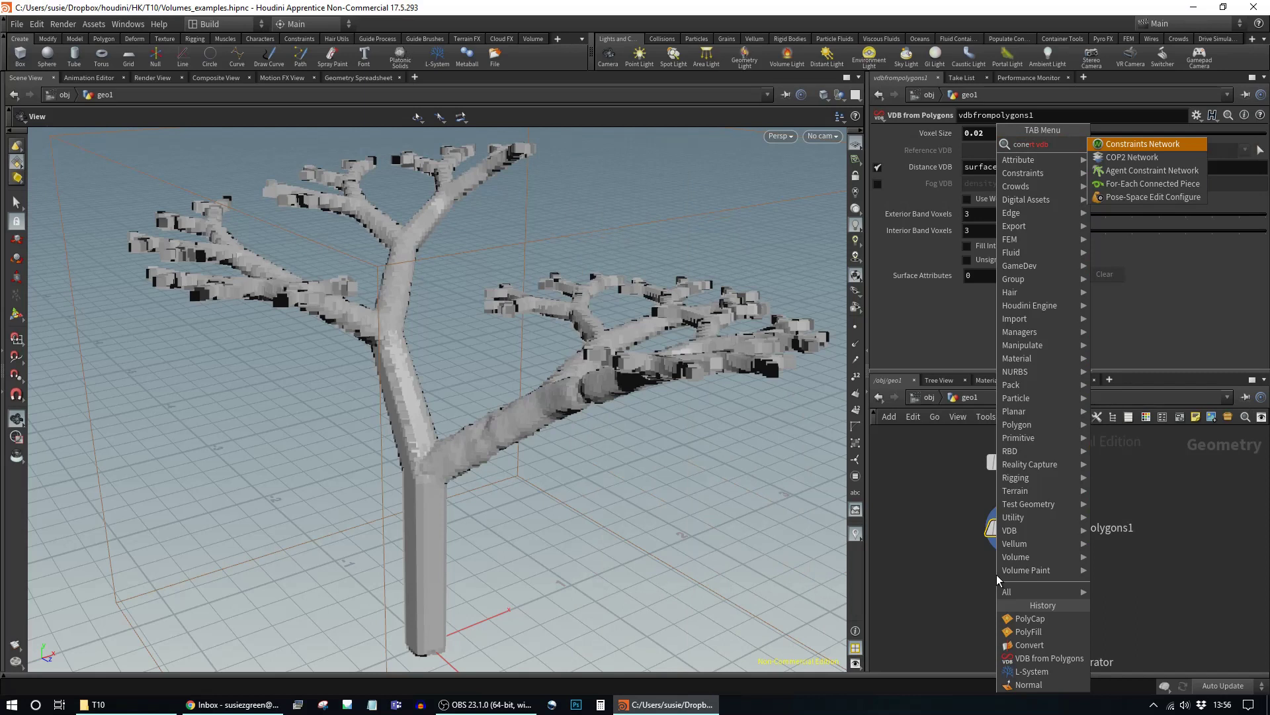
key(BackSpace)
key(BackSpace)
key(BackSpace)
key(BackSpace)
key(BackSpace)
key(BackSpace)
key(BackSpace)
key(BackSpace)
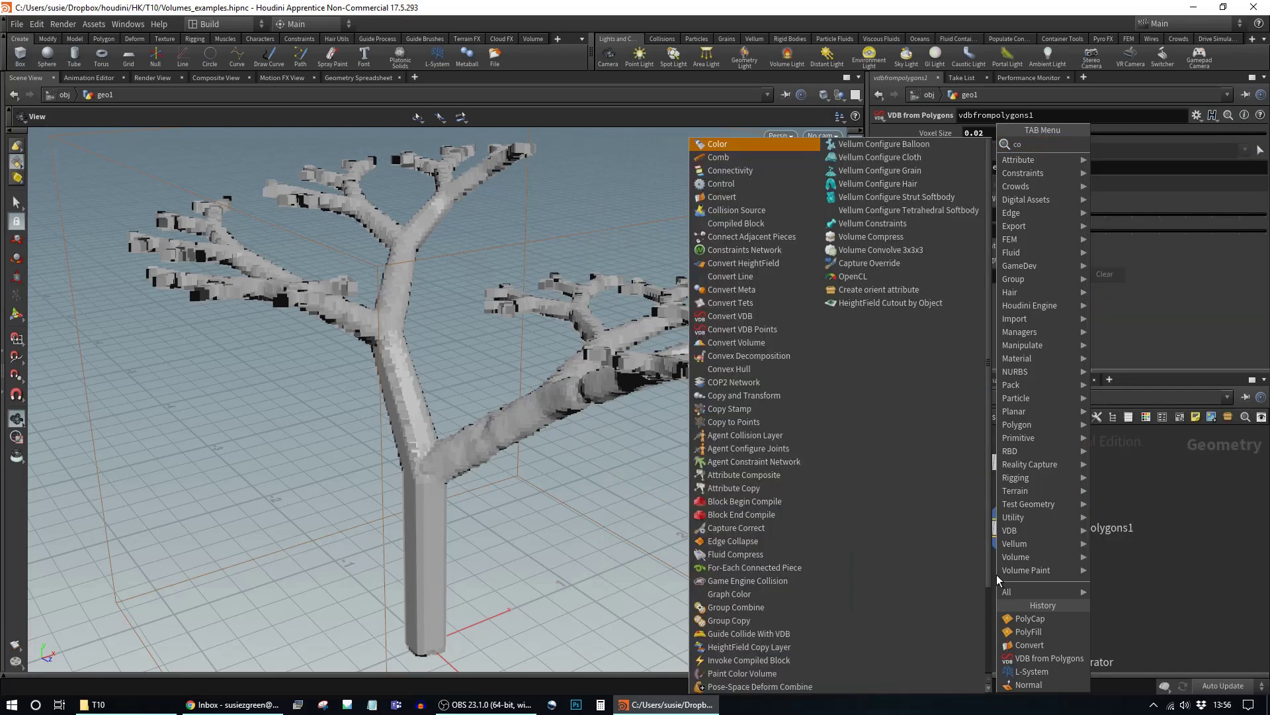
text(nv)
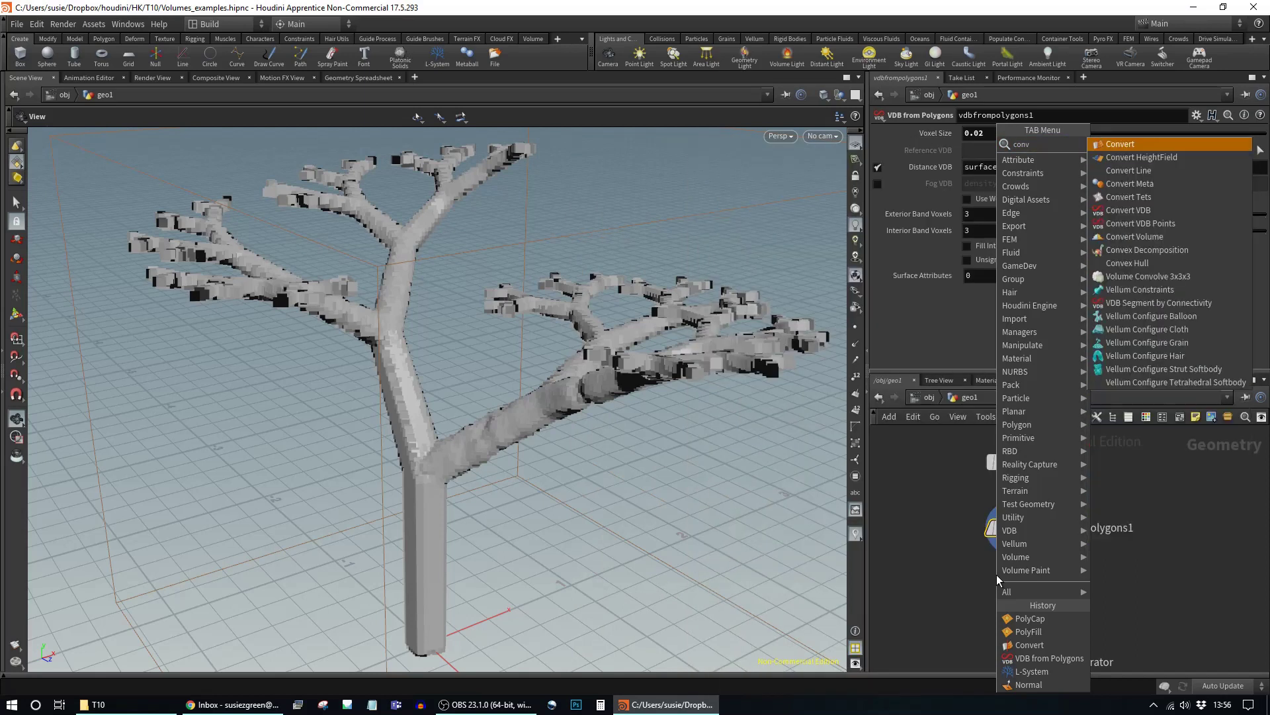
text( vdb)
key(Return)
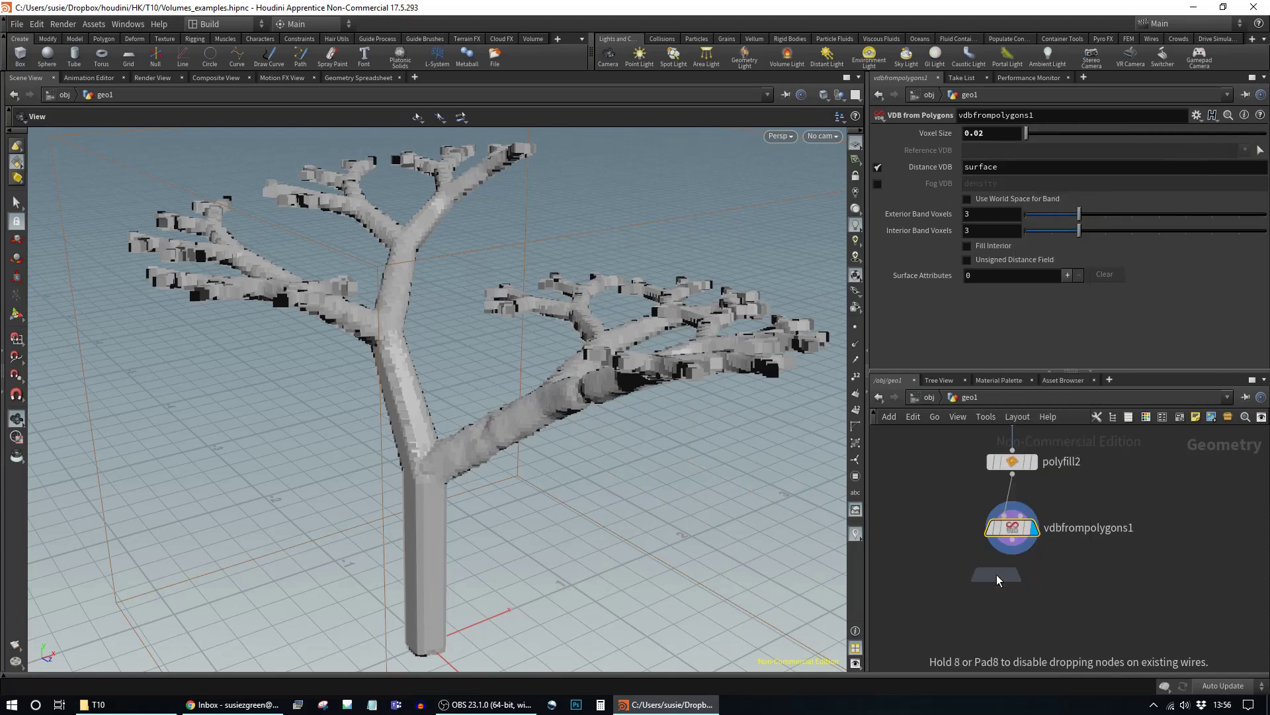
click(1014, 582)
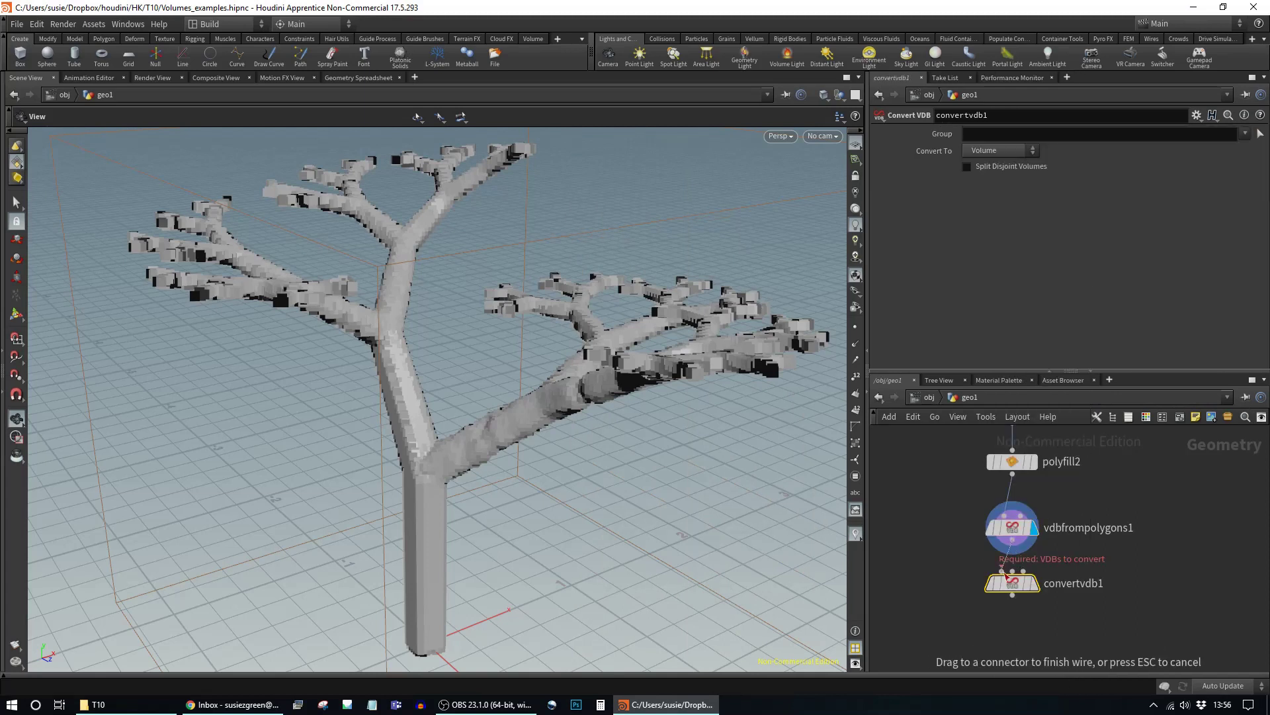
click(1036, 583)
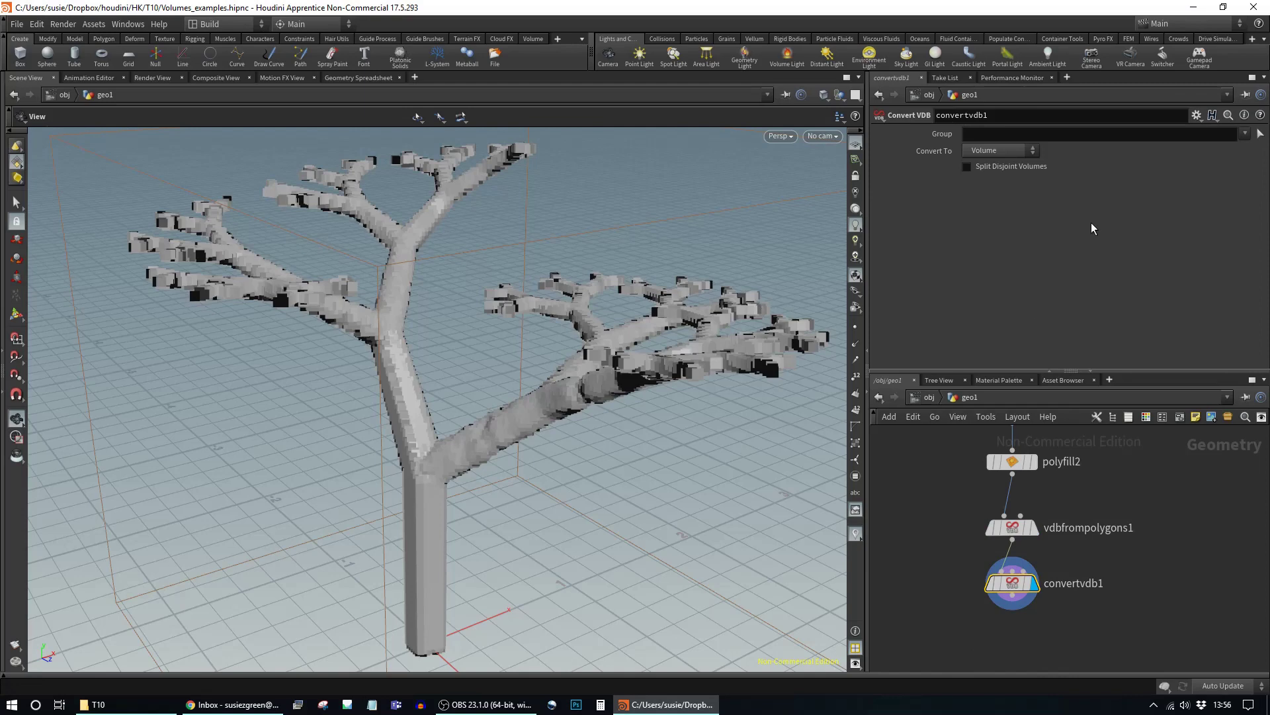
Step: Set the Convert VDB node to convert to Polygons and examine the mesh where the trunk forks
click(996, 190)
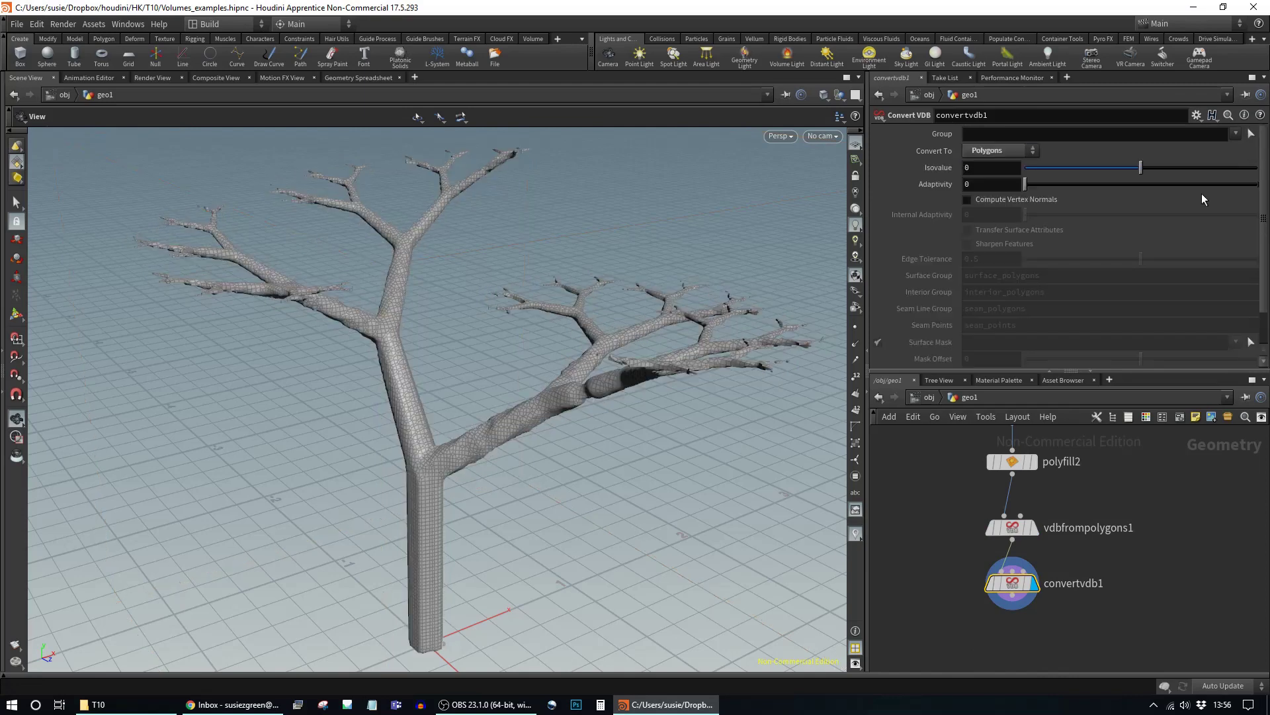
drag(472, 356, 584, 348)
drag(536, 409, 628, 531)
Step: Compare the trunk's fork in the capped tree with the Convert VDB result
key(Up)
key(Up)
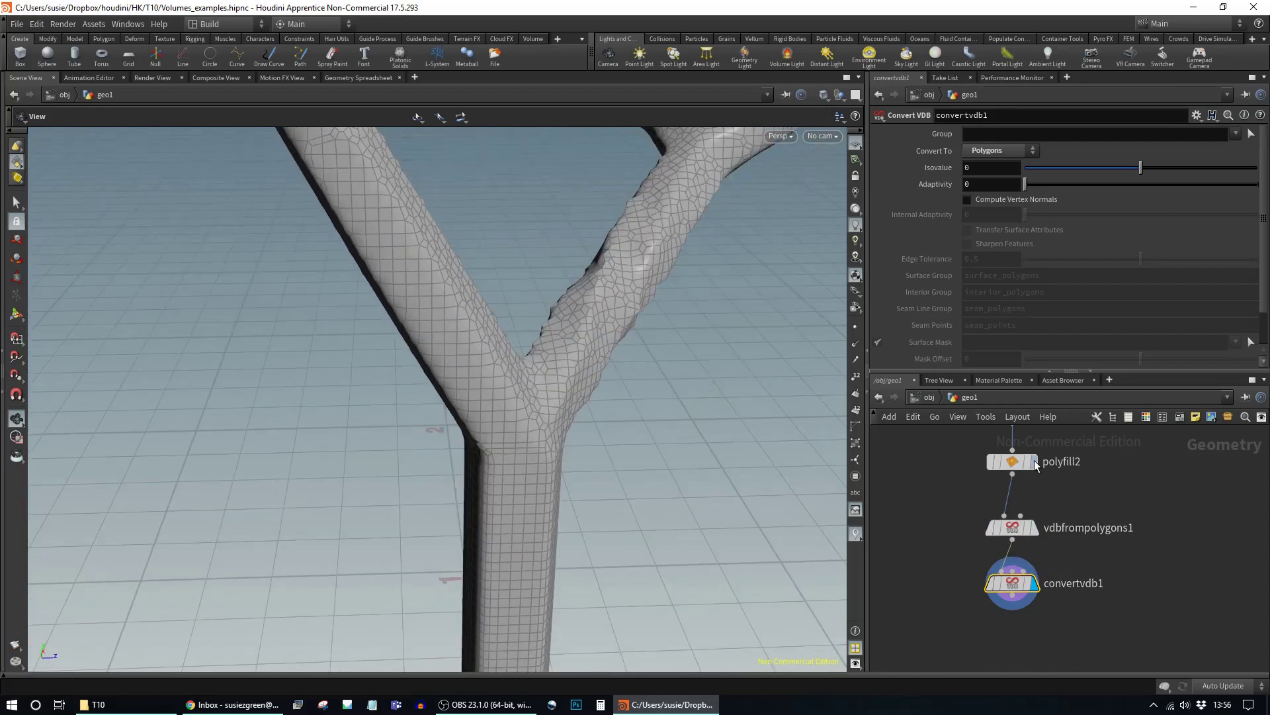
right_drag(540, 490, 499, 420)
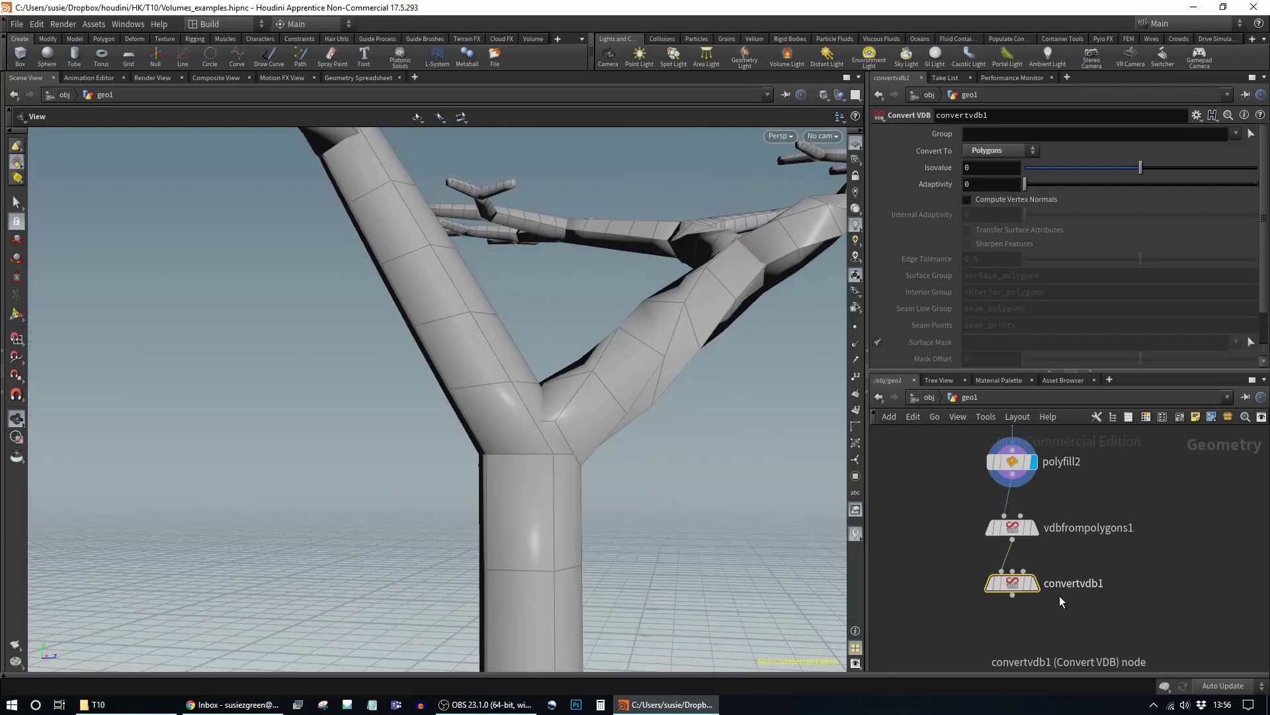
click(1032, 583)
drag(577, 446, 679, 431)
drag(633, 493, 406, 508)
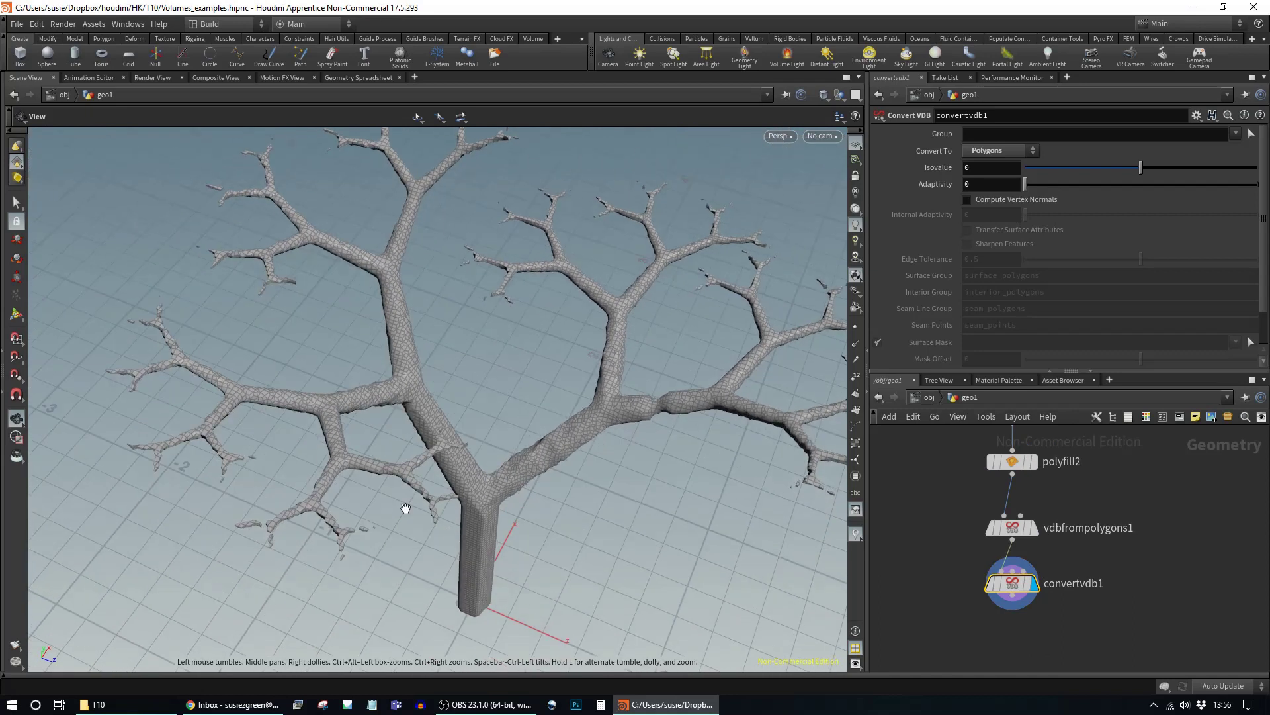
Step: Raise the Convert VDB node's isovalue to 0.023 to thicken the branches
drag(378, 557, 424, 479)
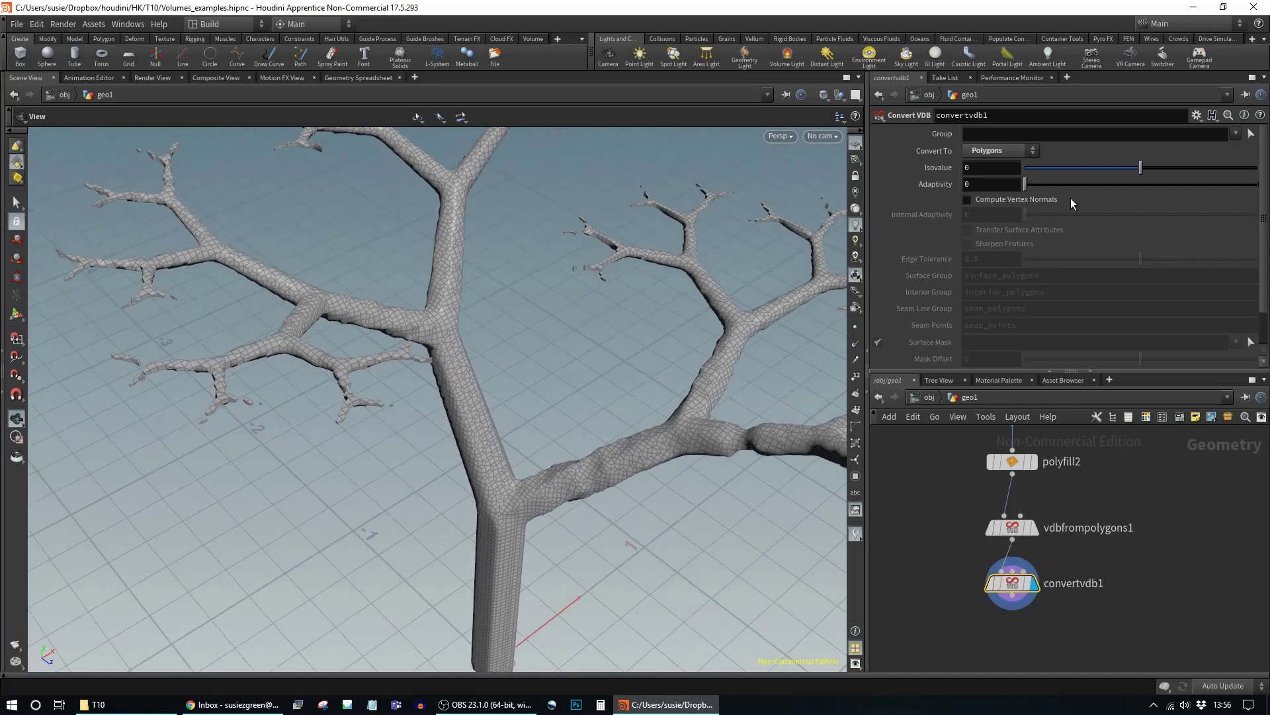
click(1143, 172)
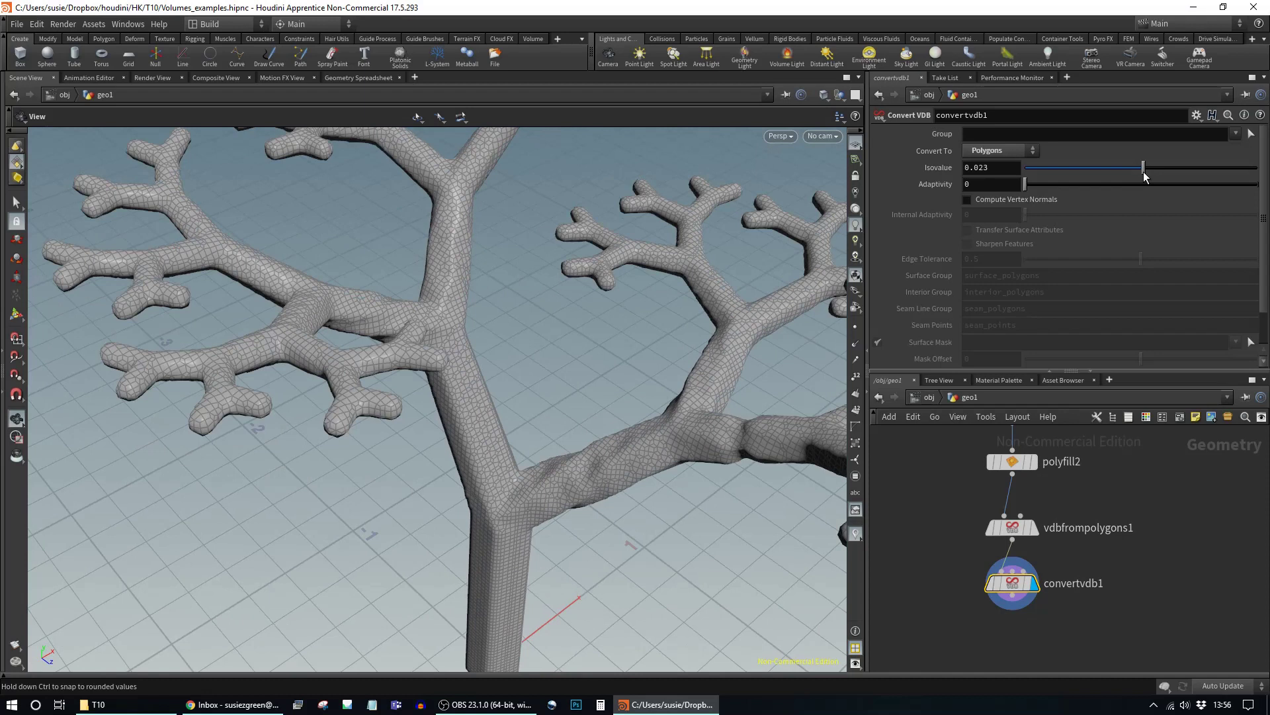
drag(1143, 172, 1142, 172)
Step: Set the VDB from Polygons node's voxel size to 0.03 and inspect the remeshed tree from several angles
click(1012, 527)
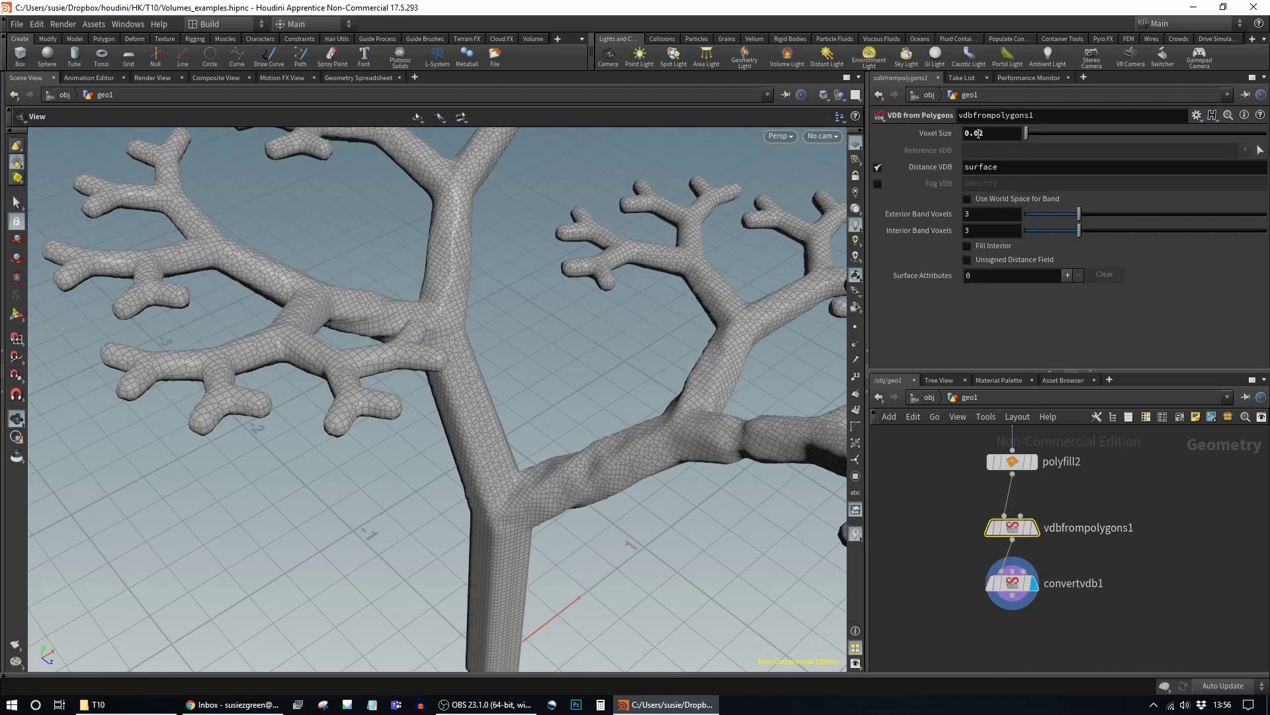
drag(977, 134, 997, 130)
key(Return)
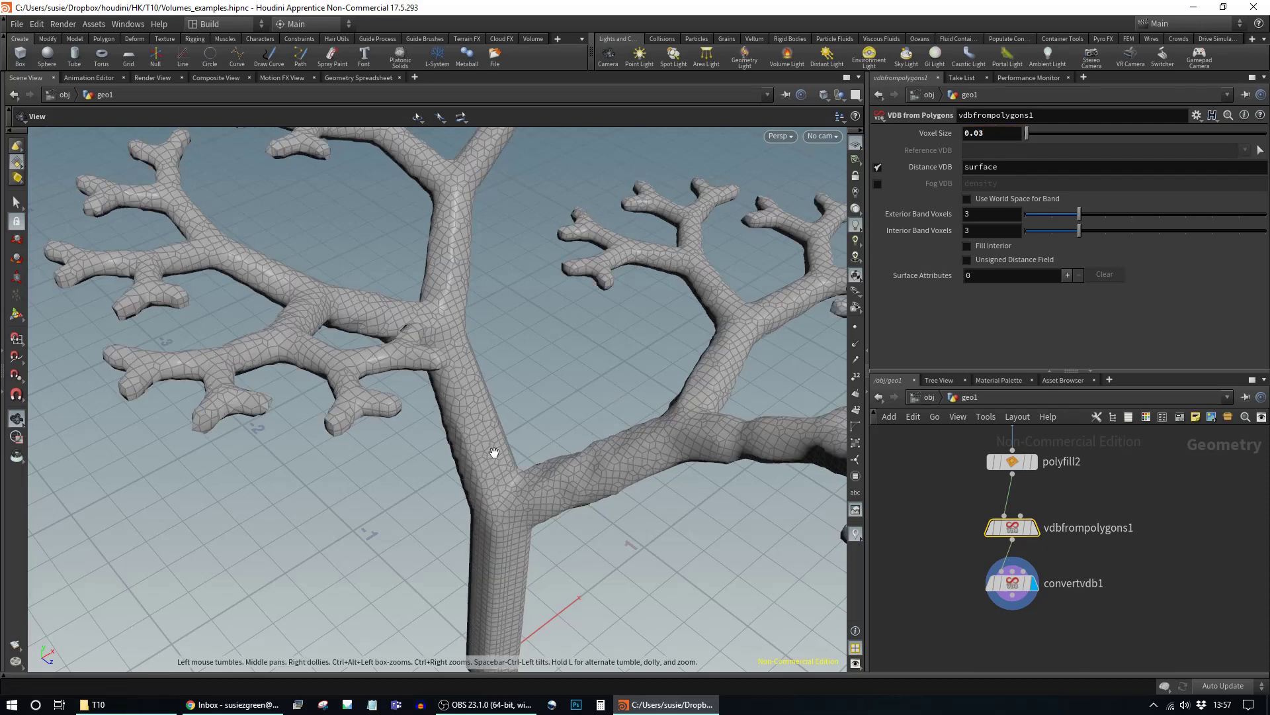
drag(555, 332, 507, 348)
drag(479, 305, 518, 244)
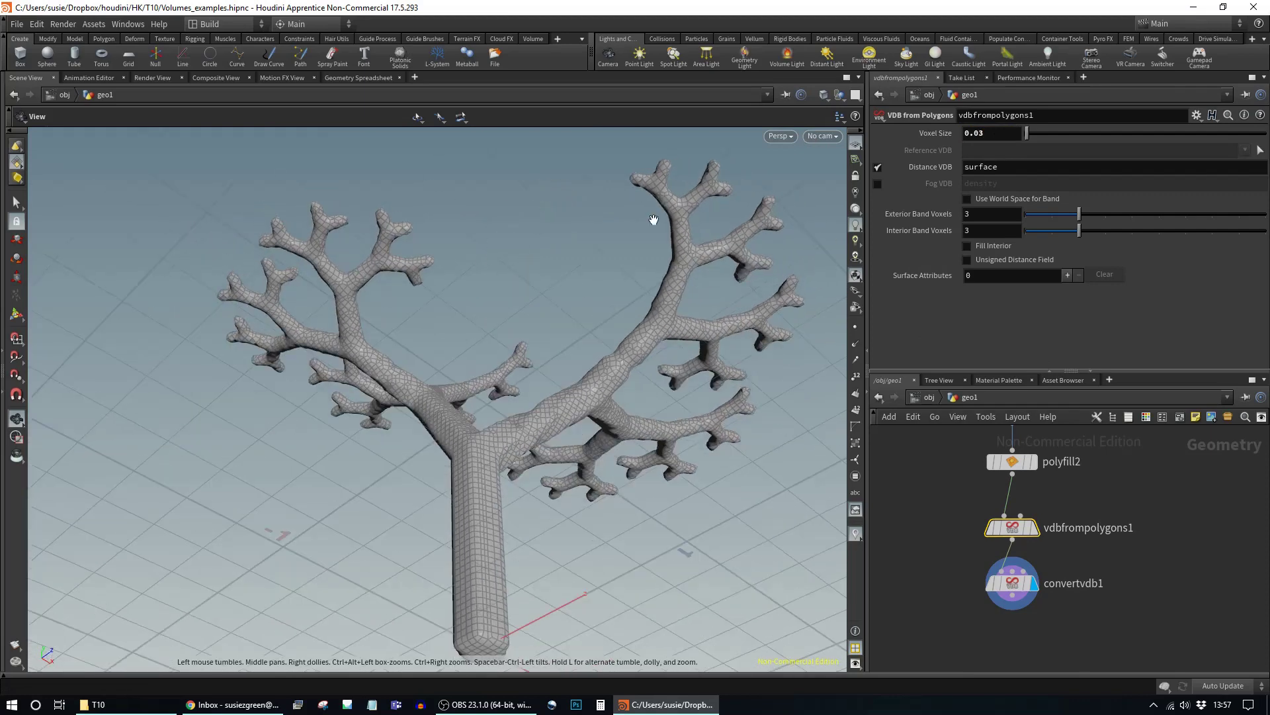
drag(533, 353, 589, 450)
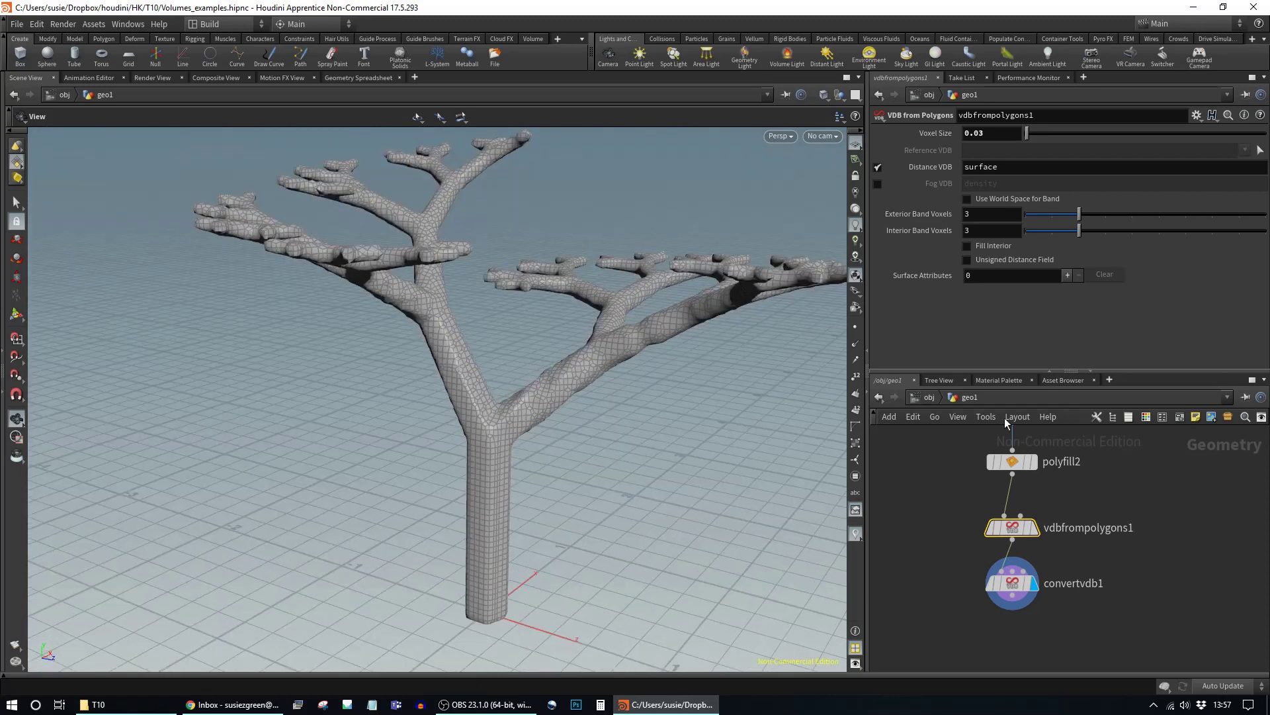
Step: Reduce the Convert VDB node's isovalue to 0.014 to thin the branches
click(1012, 582)
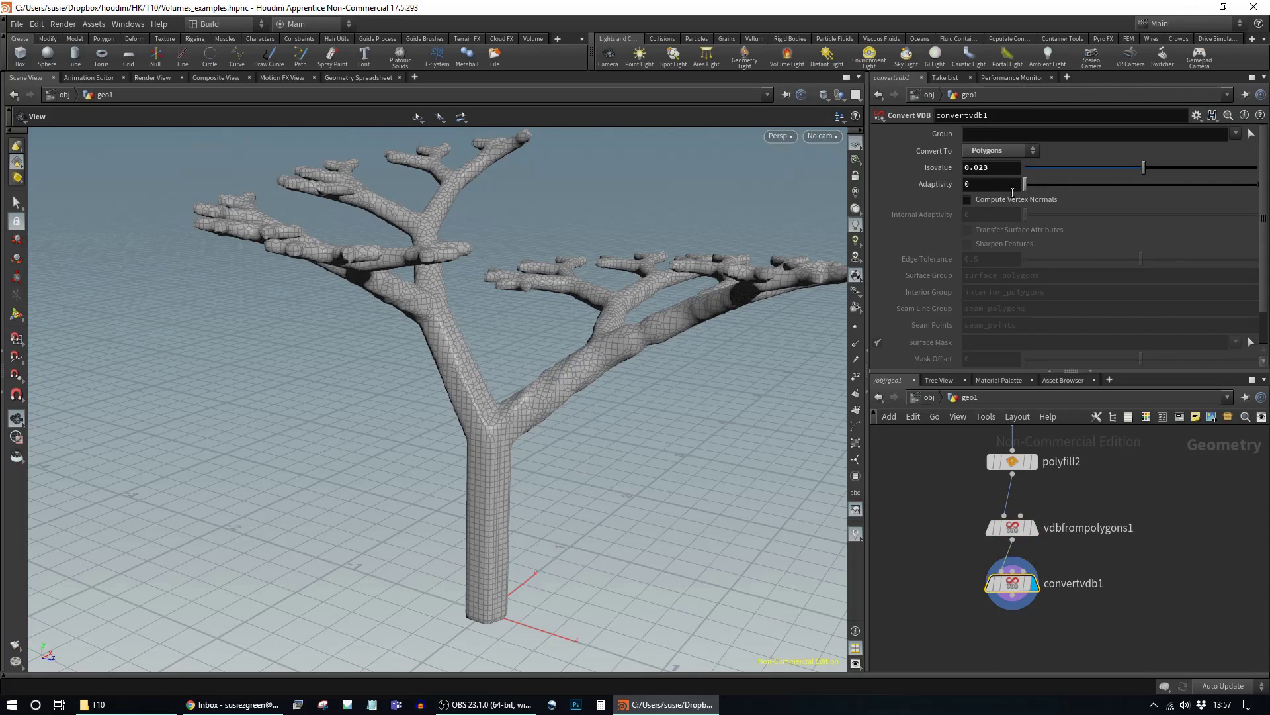
middle_drag(997, 166, 932, 217)
drag(629, 204, 619, 262)
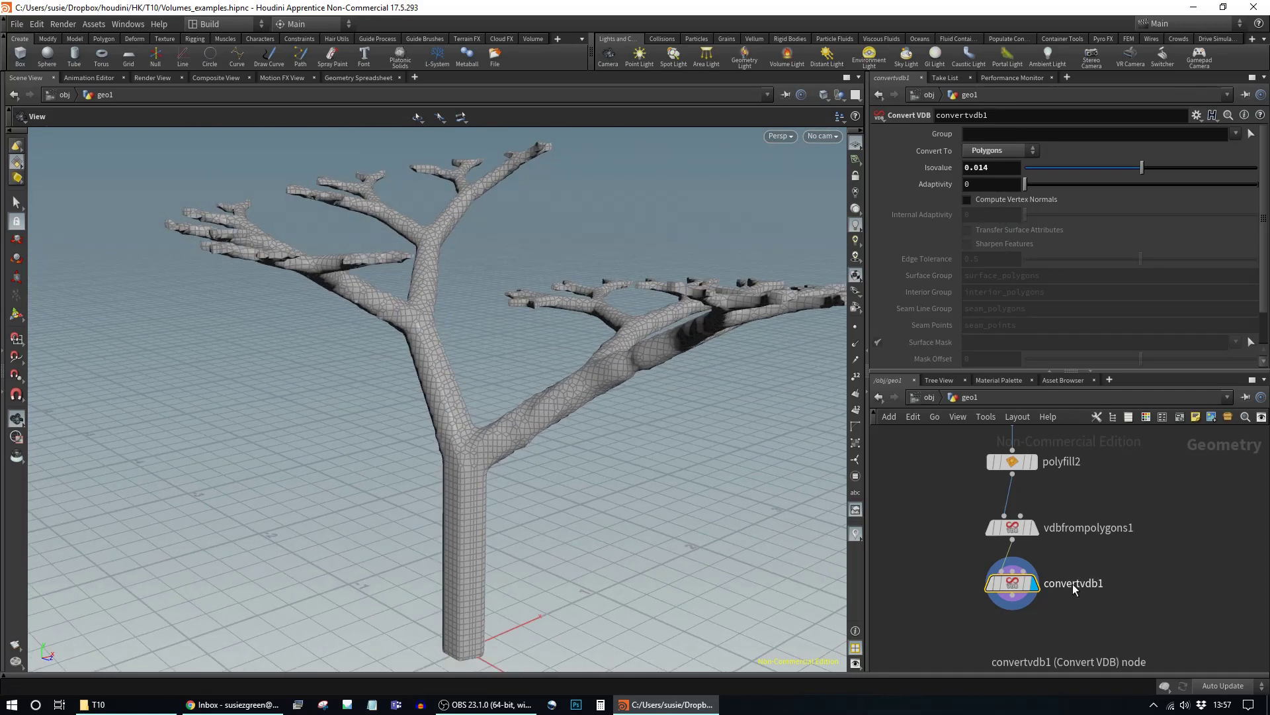
Step: Try a higher adaptivity on the Convert VDB node, inspect the tree mesh, and return the adaptivity to 0
drag(1025, 185, 1101, 190)
drag(830, 235, 477, 404)
drag(1100, 189, 1004, 186)
drag(1121, 499, 1111, 502)
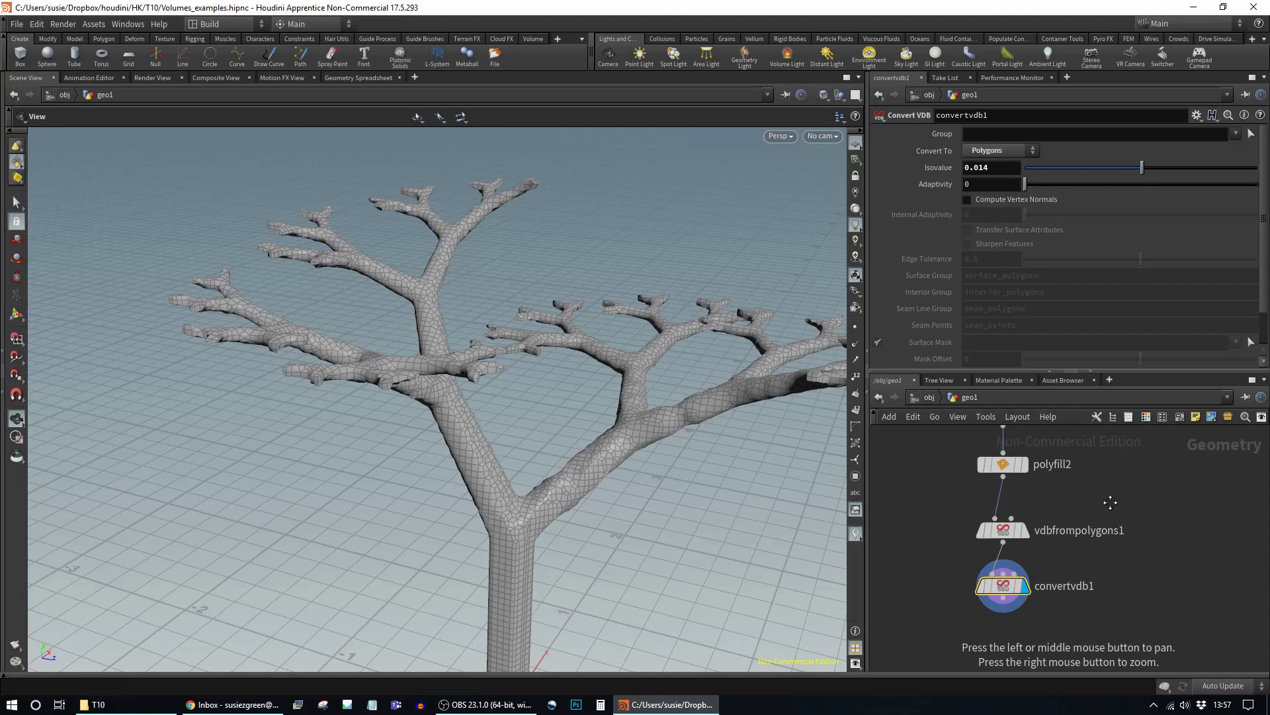
Step: Add a second L-System node to the network, placed beside the existing L-System node above the conversion chain
drag(555, 388, 579, 442)
drag(713, 462, 681, 490)
scroll(1121, 502, down, 3)
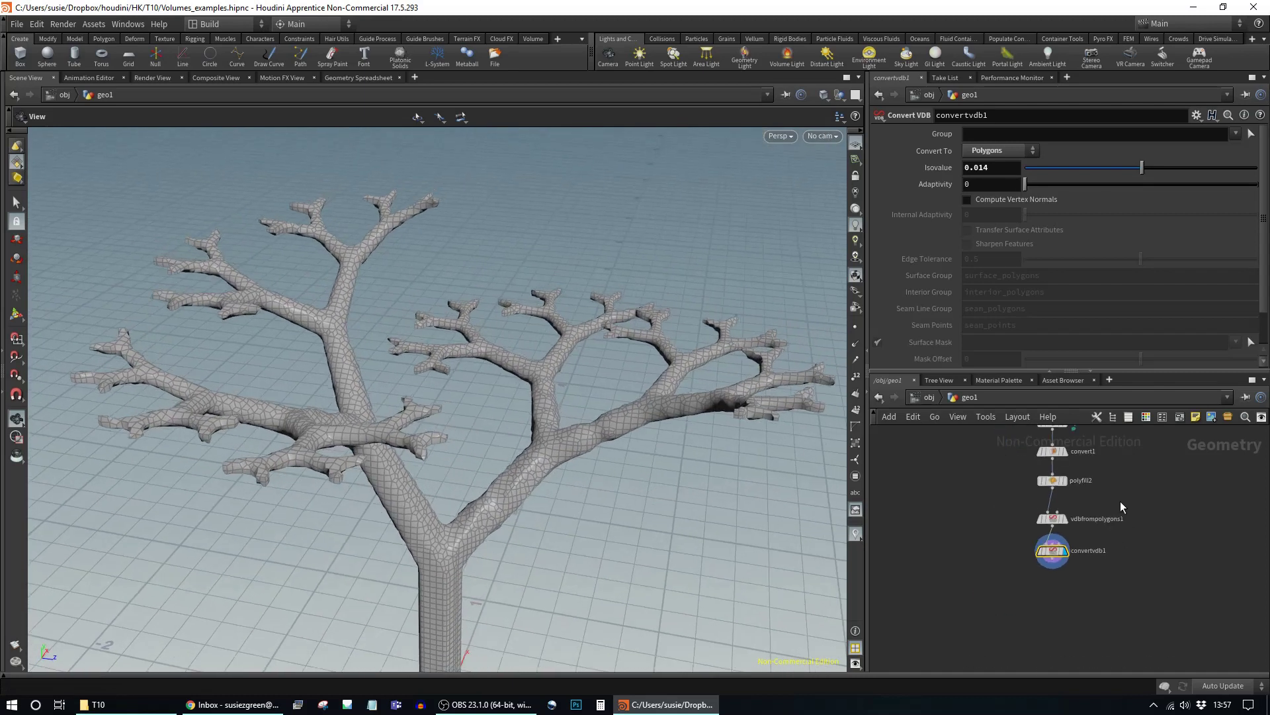
drag(1061, 520, 1006, 499)
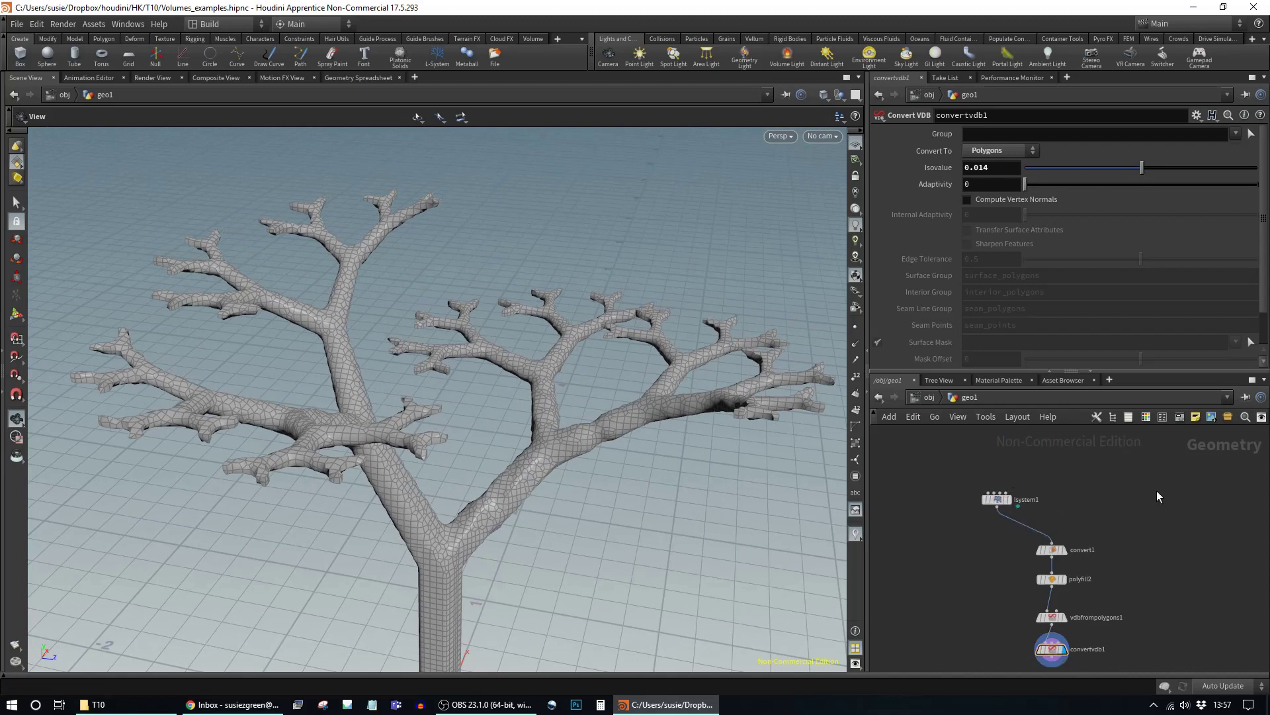
key(Tab)
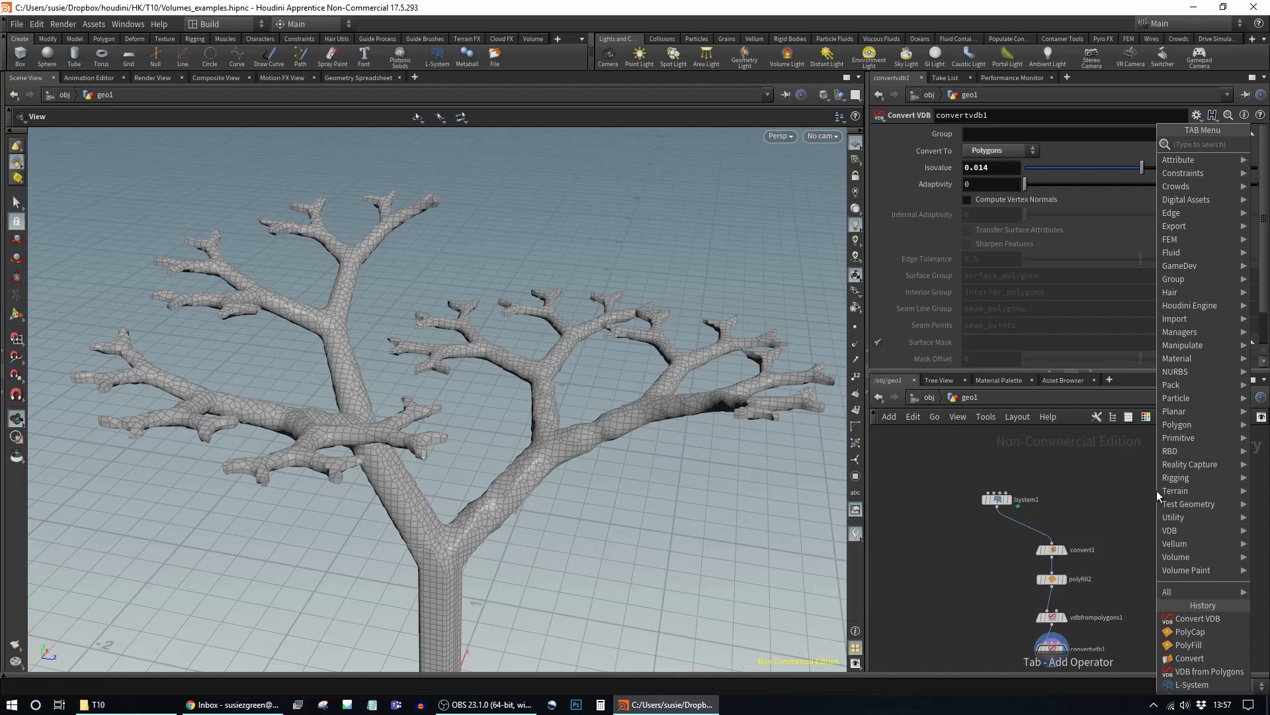
text(l)
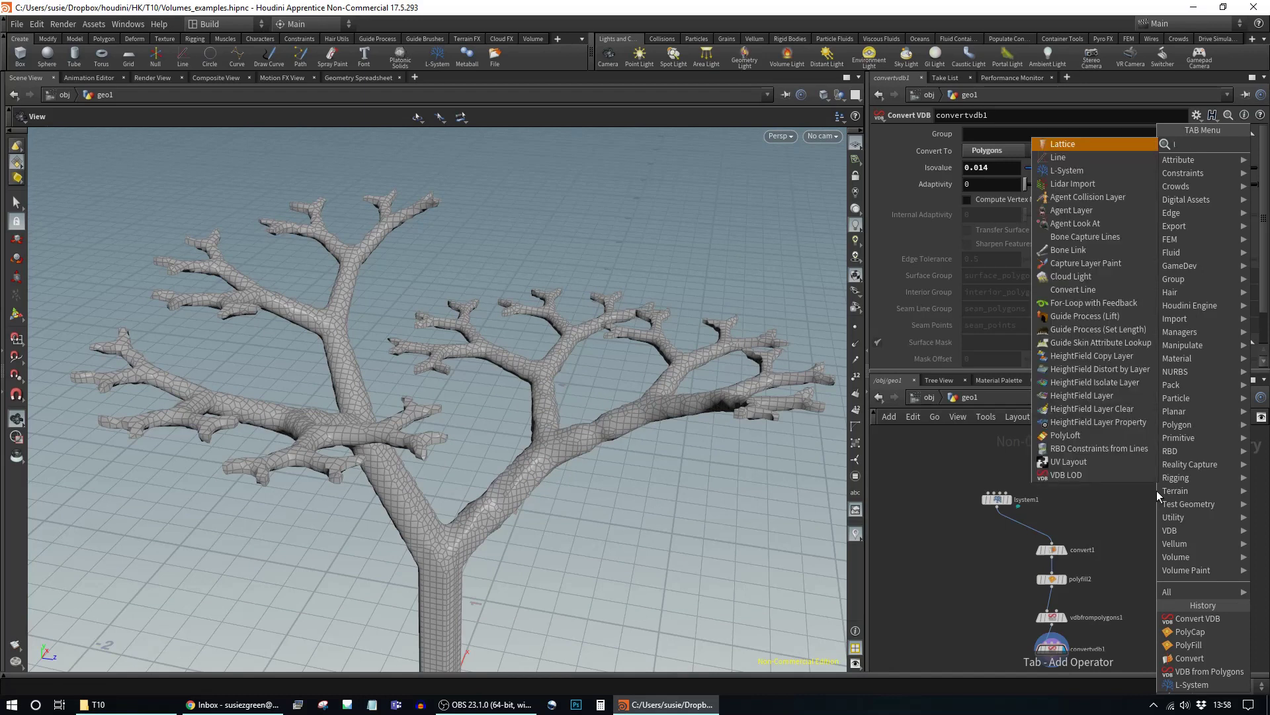
text(ine)
key(Return)
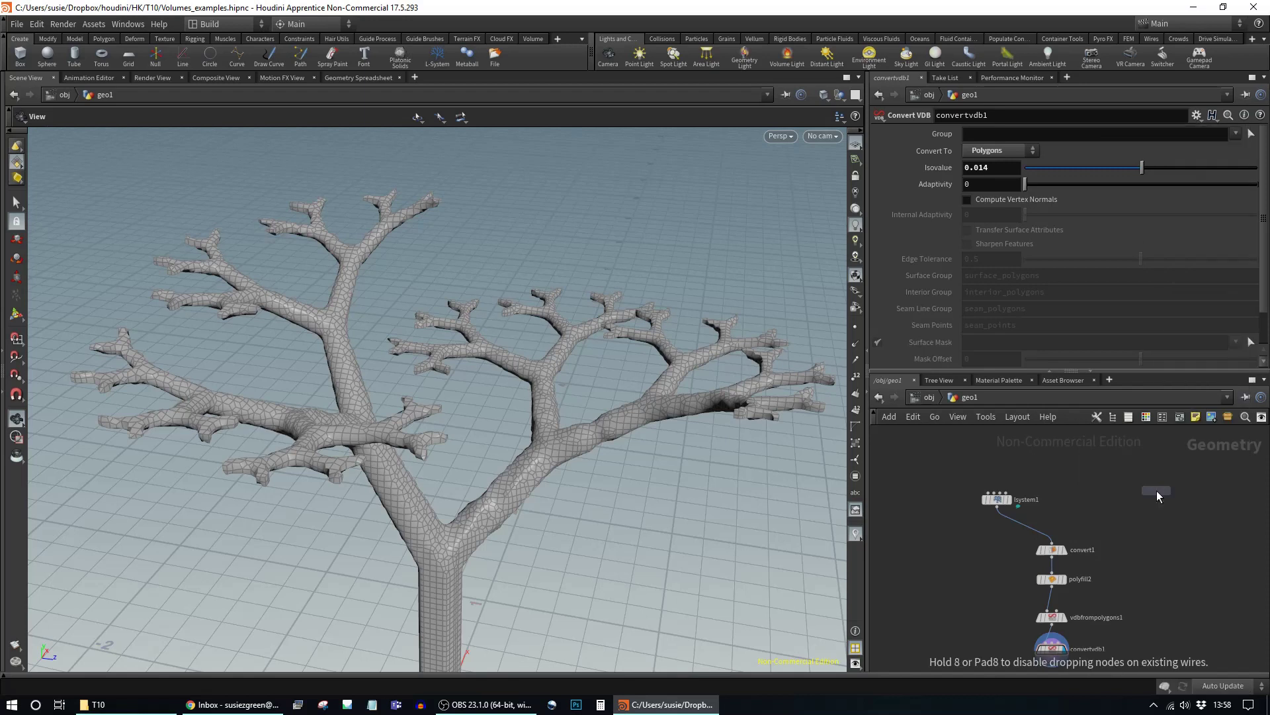
click(1074, 498)
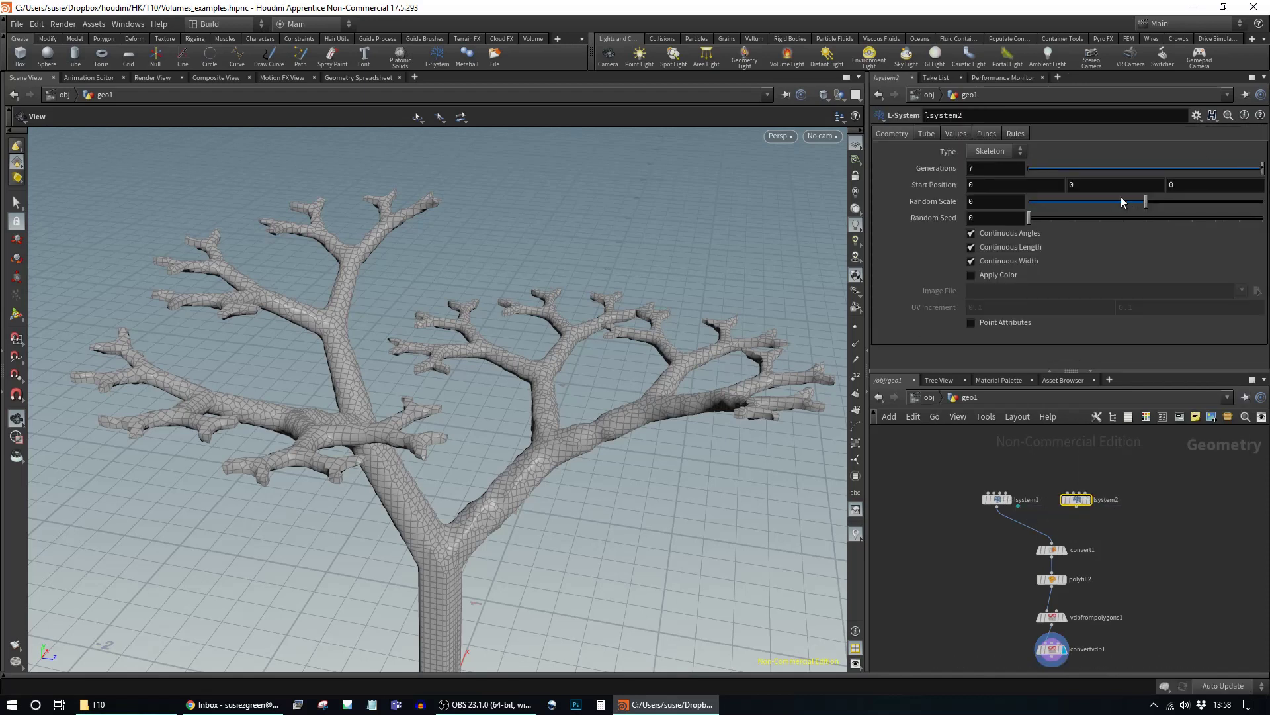
click(1087, 499)
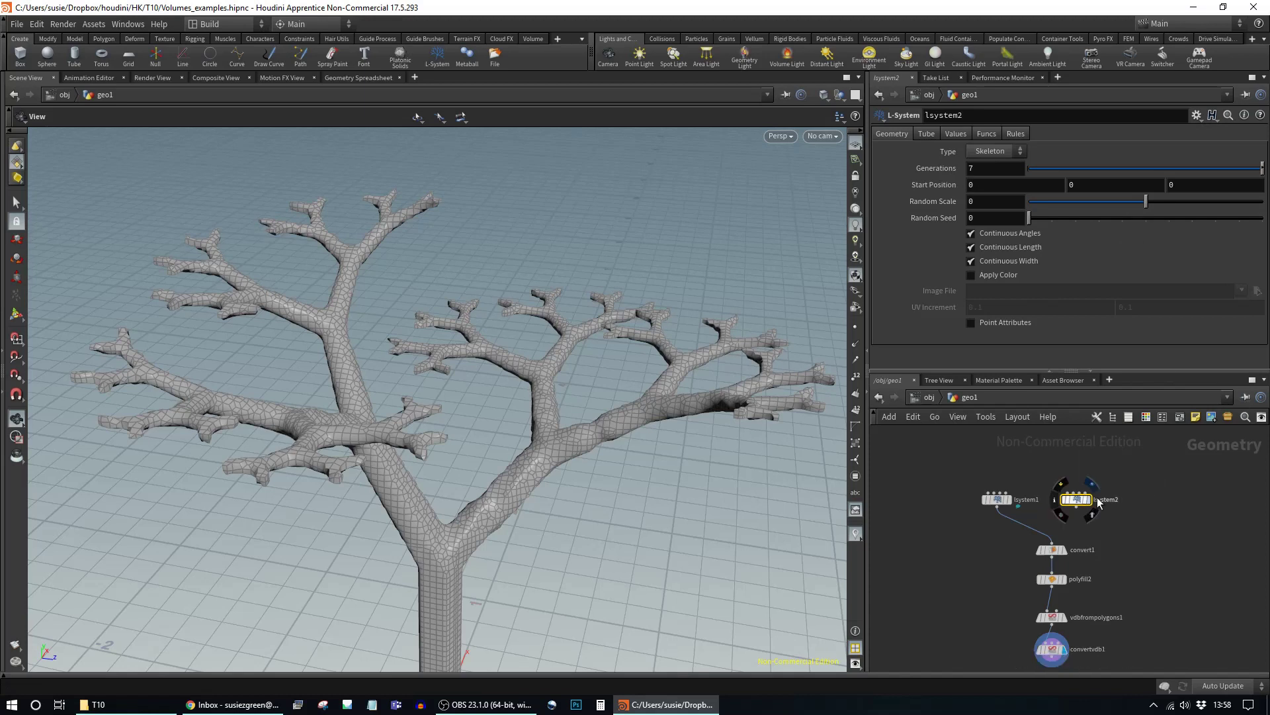
Step: Display the second L-system and set its generations to 10
middle_drag(599, 553, 576, 381)
drag(576, 382, 741, 397)
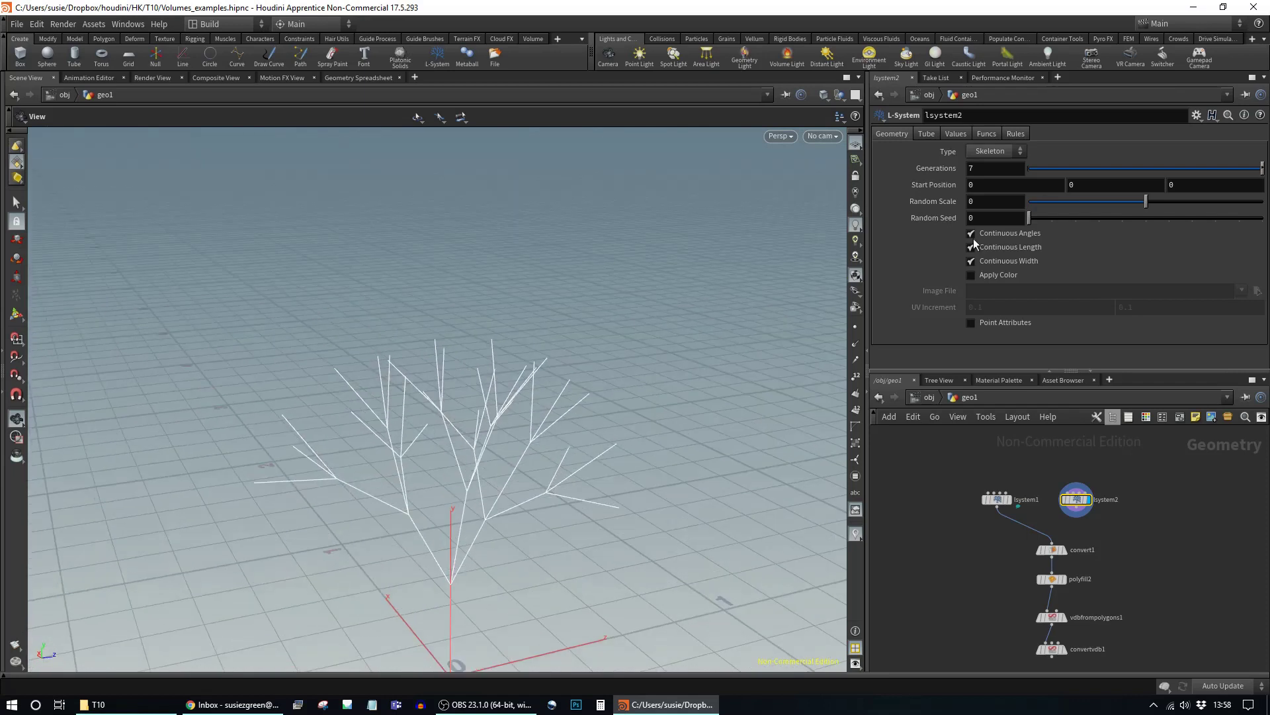
click(998, 170)
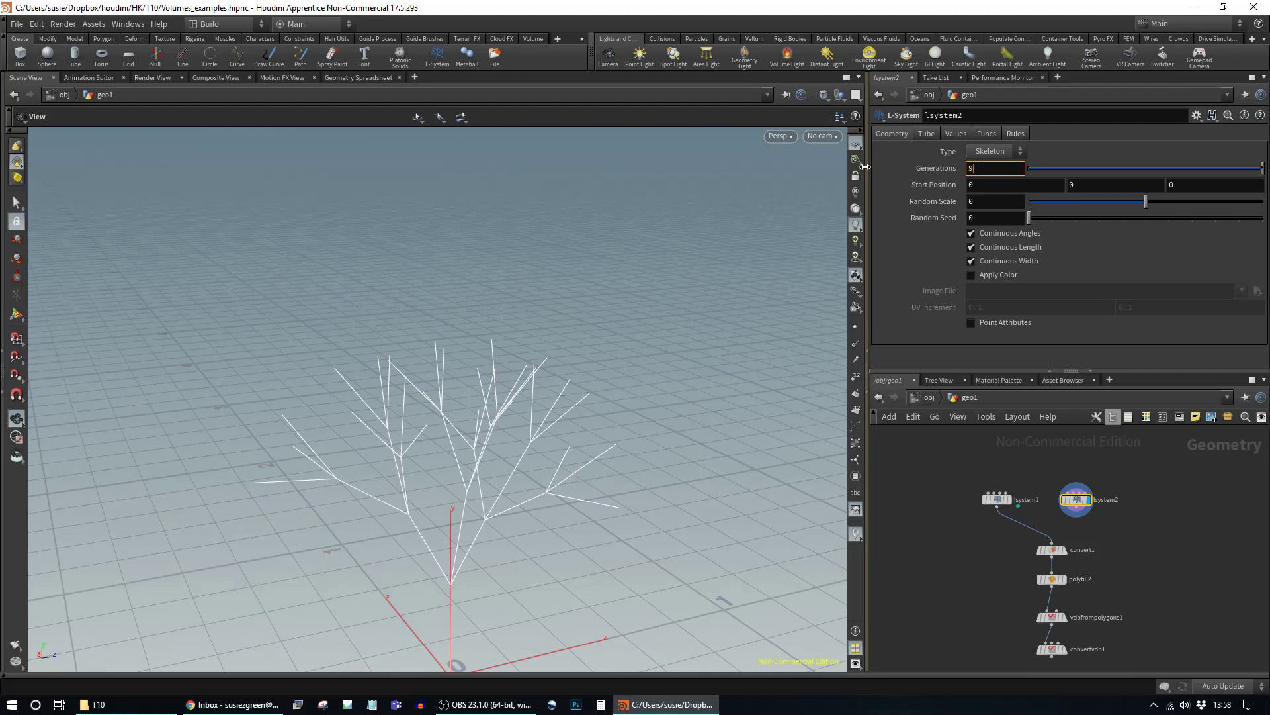
key(Return)
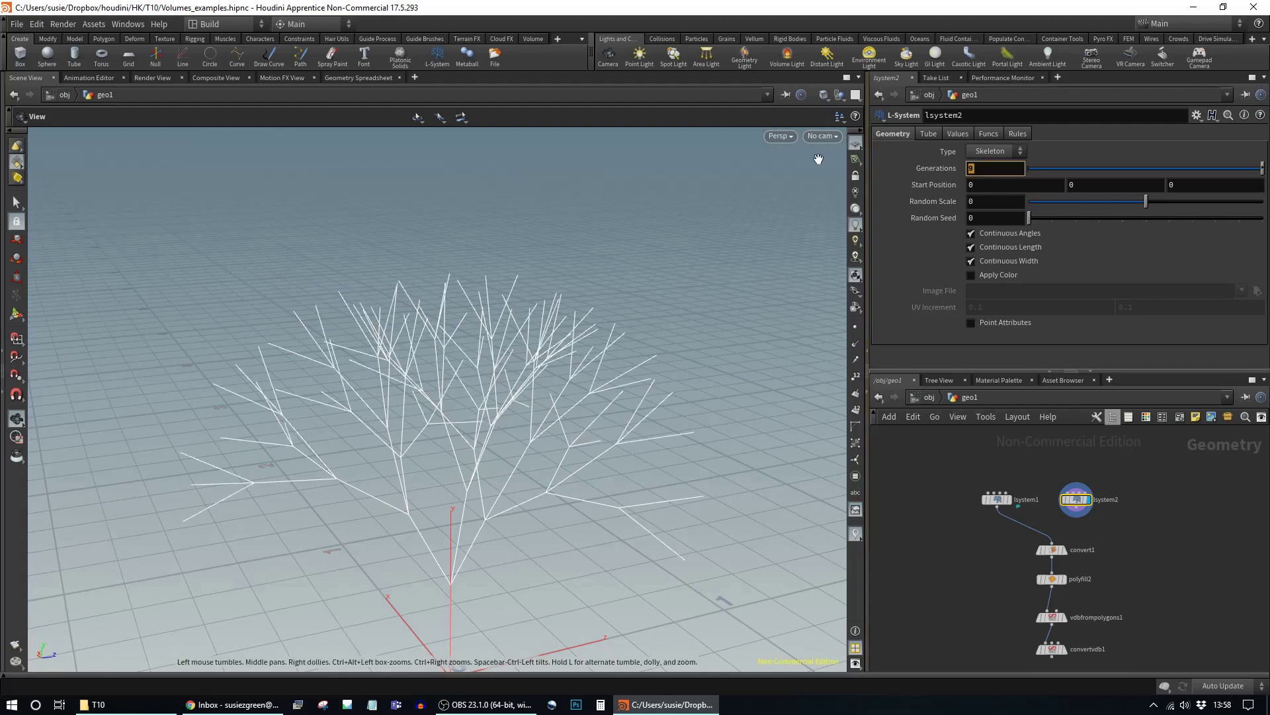
text(10)
key(Return)
drag(526, 286, 463, 291)
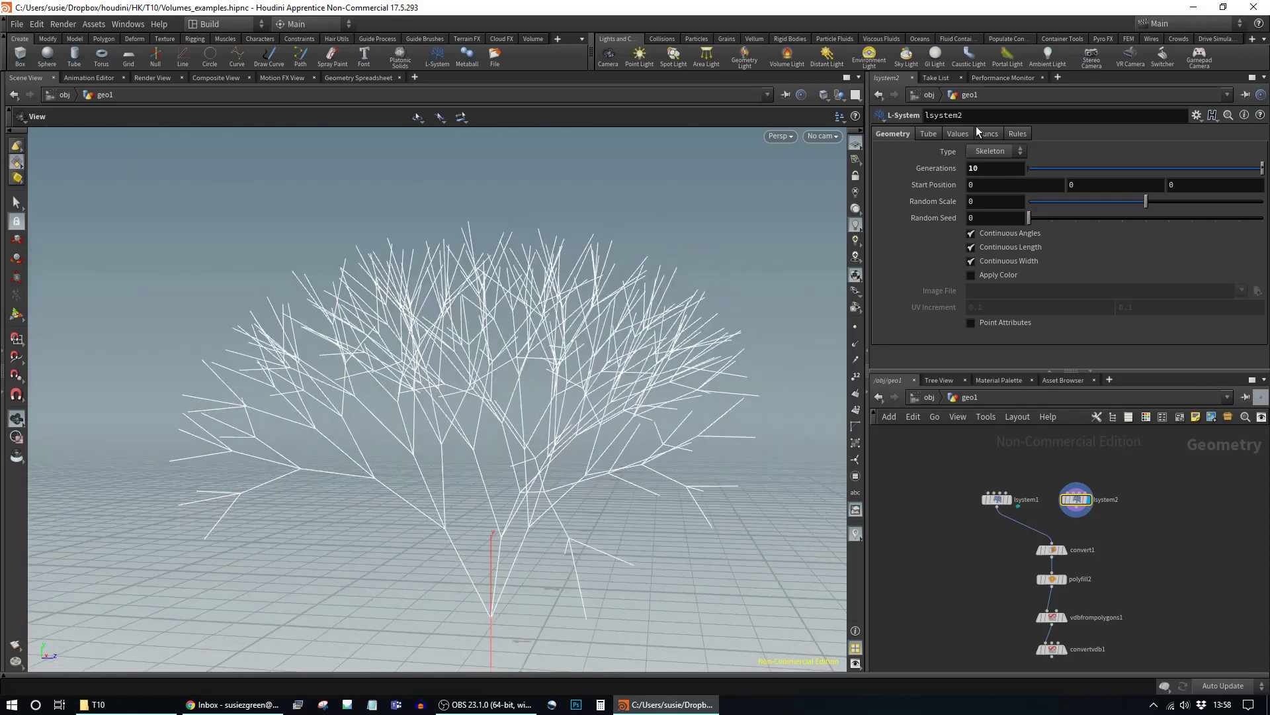
Step: Change the second L-system's geometry type to Tube and inspect the branches
click(928, 133)
click(893, 134)
click(1011, 152)
click(982, 178)
drag(511, 450, 547, 397)
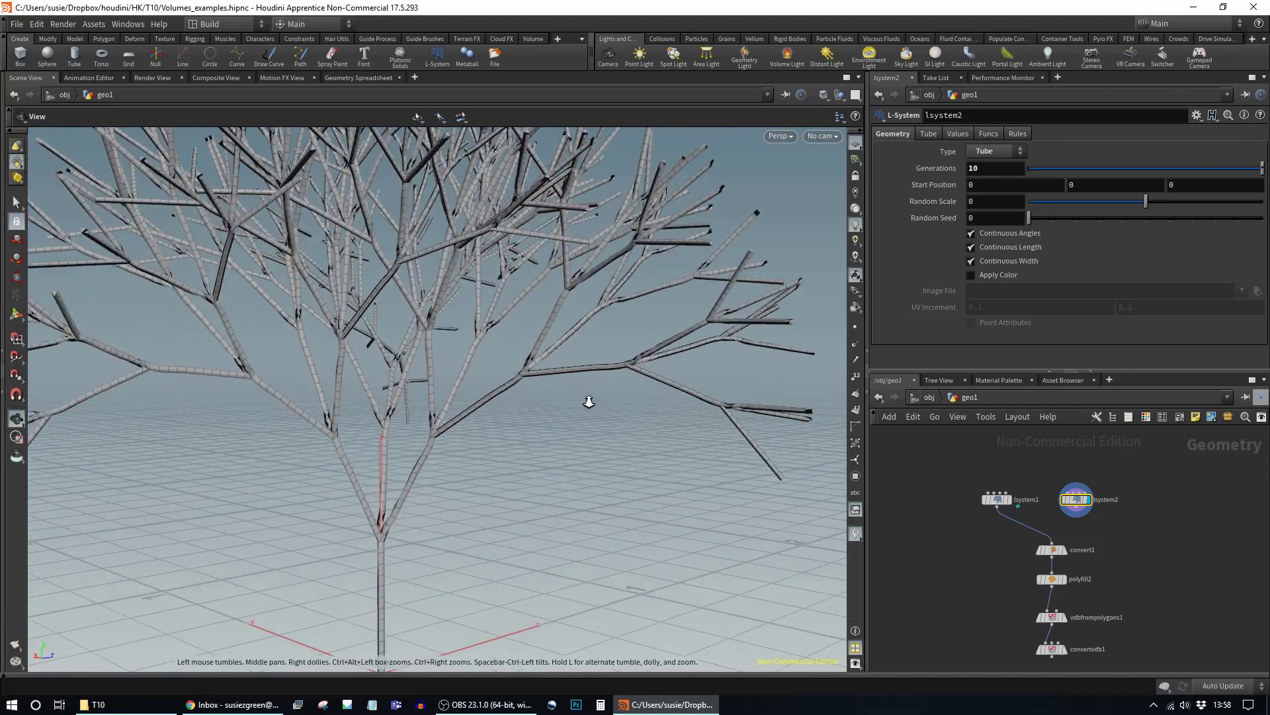
scroll(547, 397, up, 5)
drag(605, 280, 568, 277)
scroll(568, 276, down, 5)
drag(732, 383, 566, 295)
Step: Wire the second L-system into the convert1 node and display the Convert VDB result
drag(1076, 515, 1053, 544)
middle_drag(1097, 558, 1077, 534)
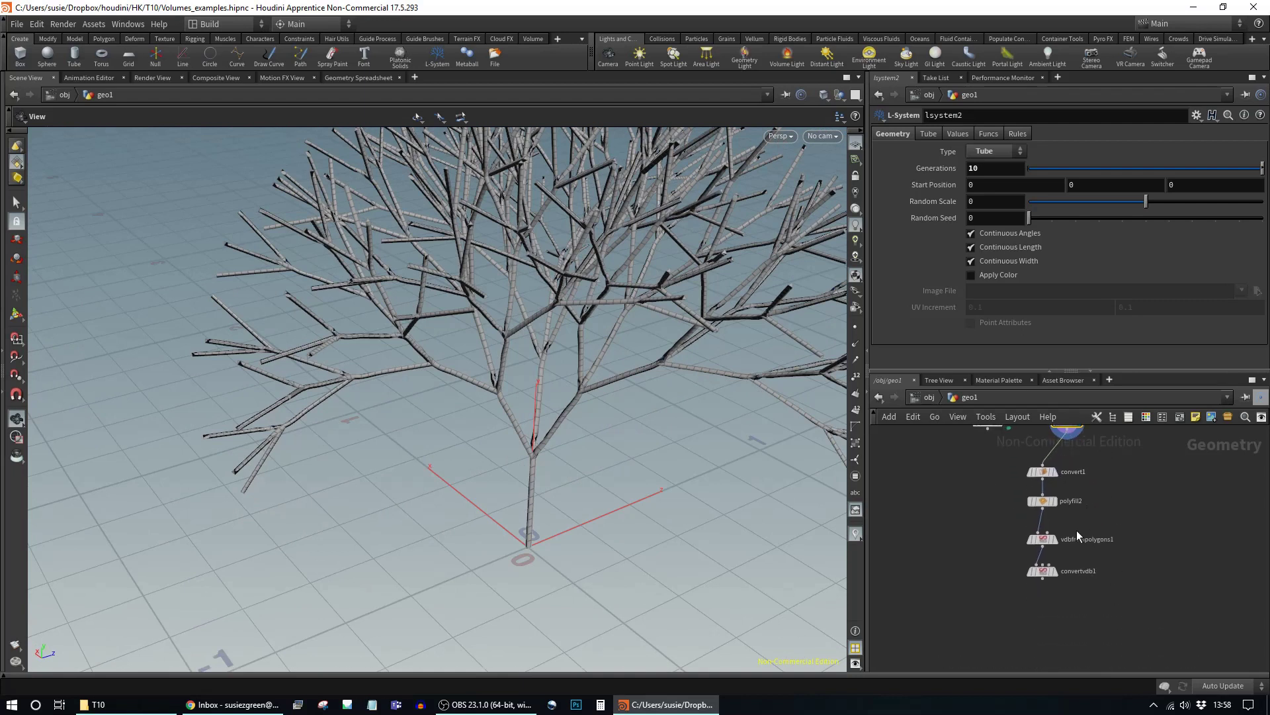
mouse_move(1052, 507)
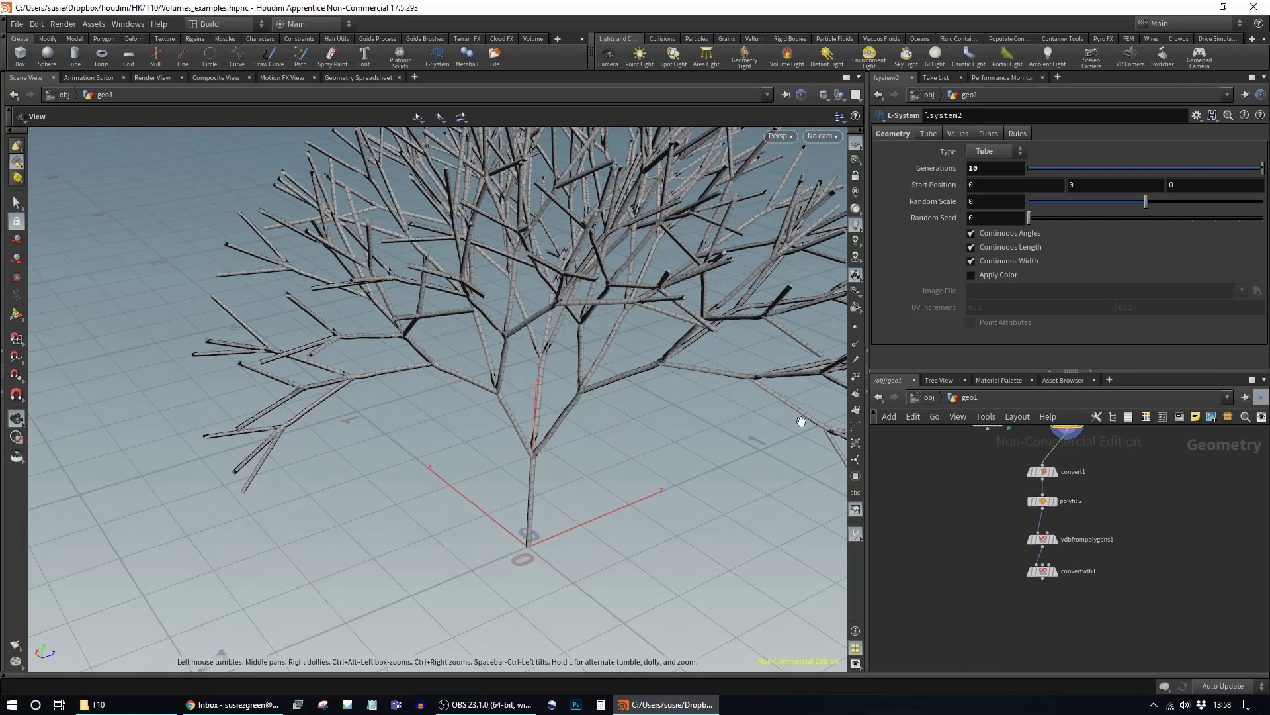
click(1056, 539)
click(1044, 539)
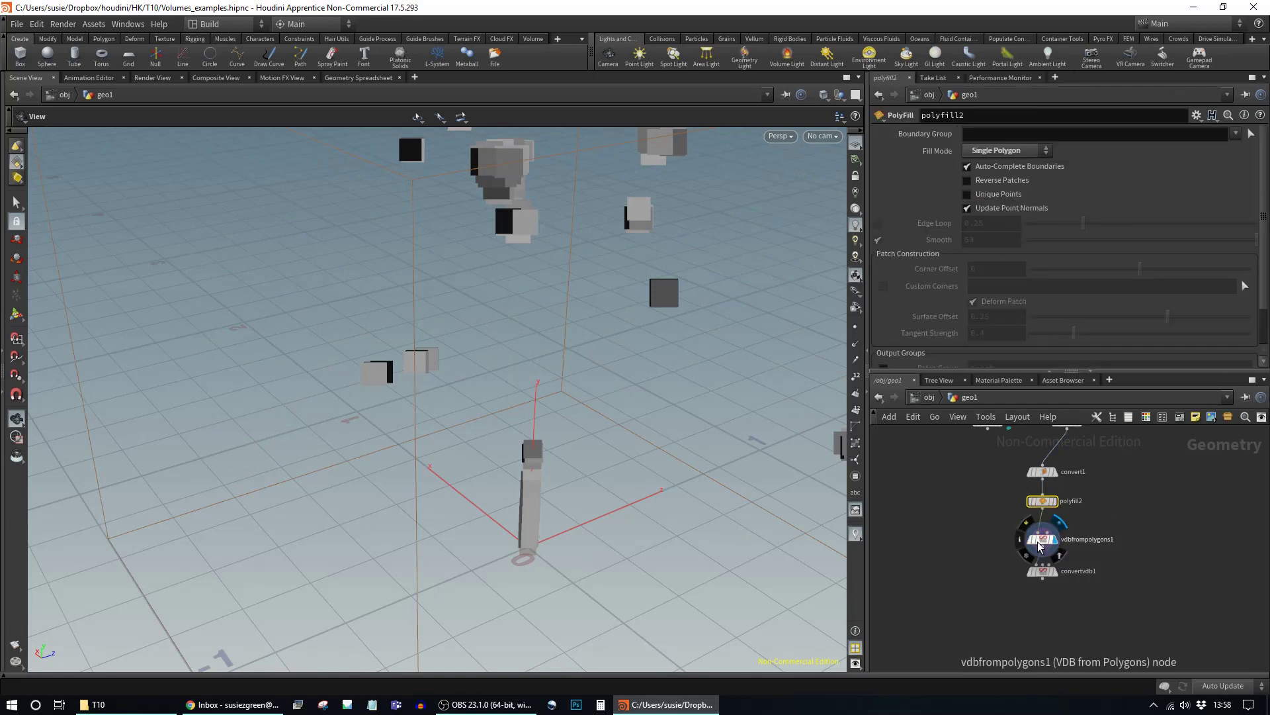
click(1056, 571)
click(1043, 571)
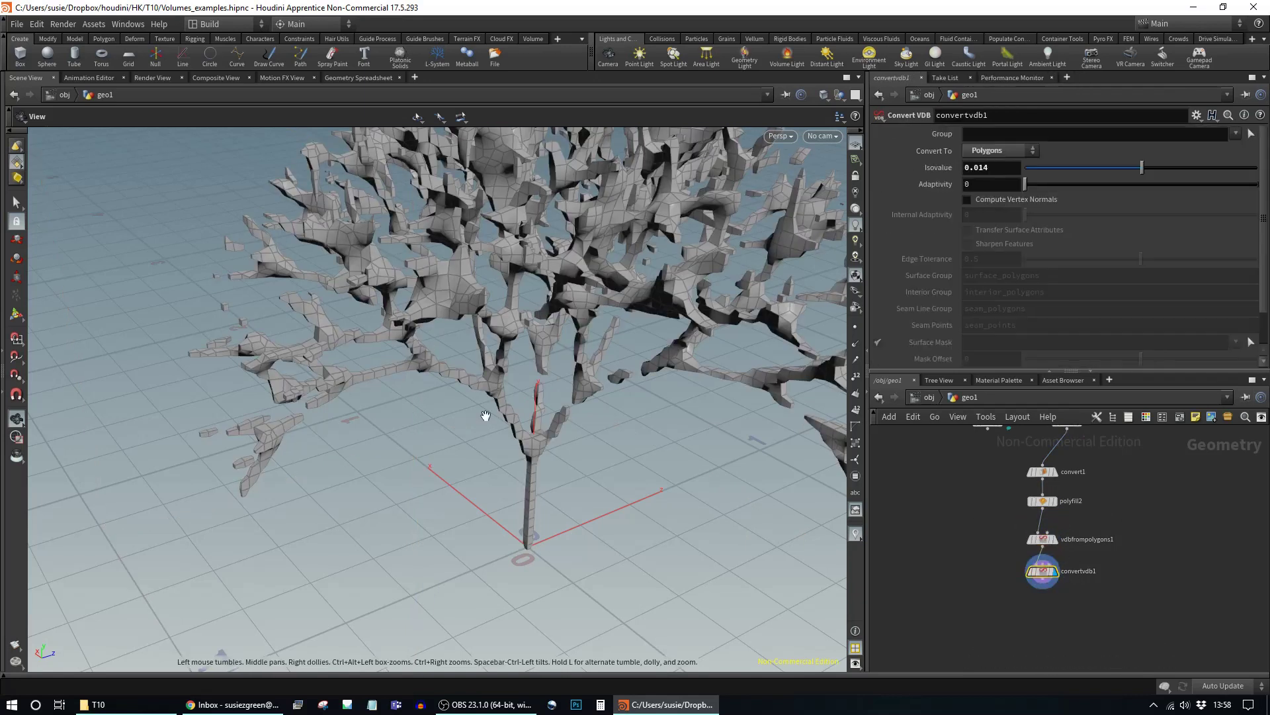
drag(434, 439, 426, 377)
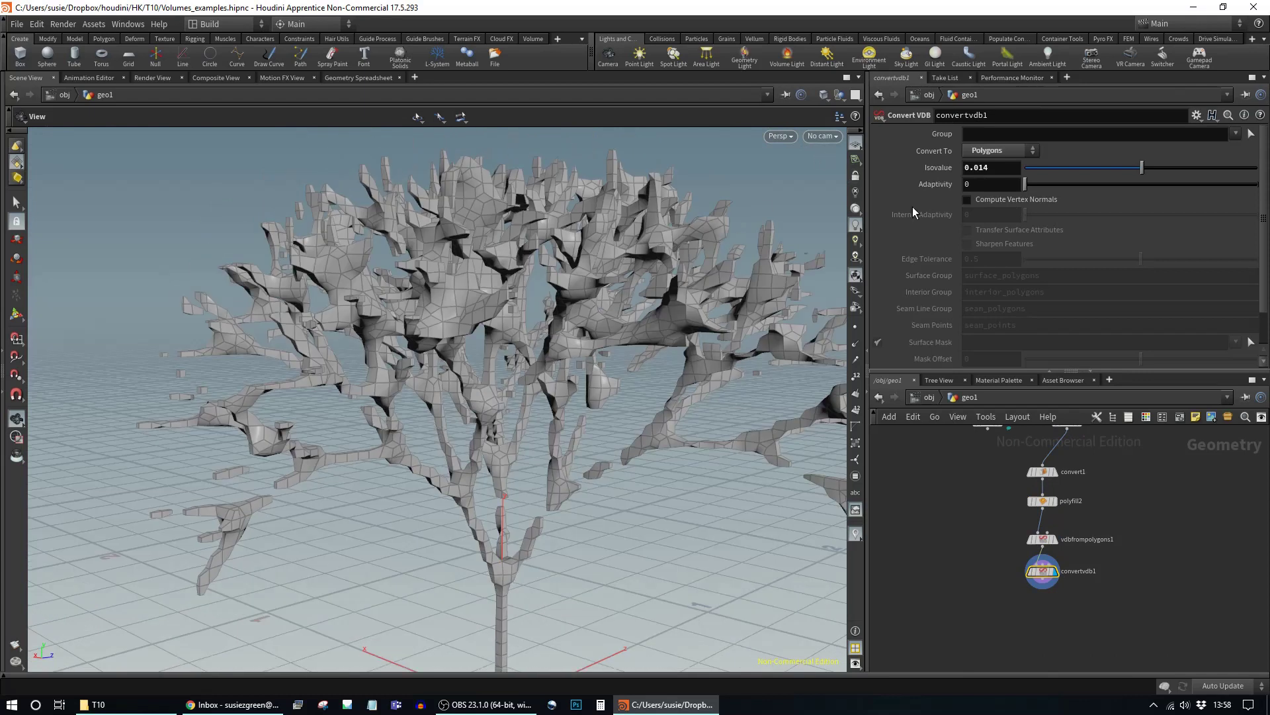
Step: Raise the isovalue of the Convert VDB node to 0.04
drag(1142, 171, 1146, 168)
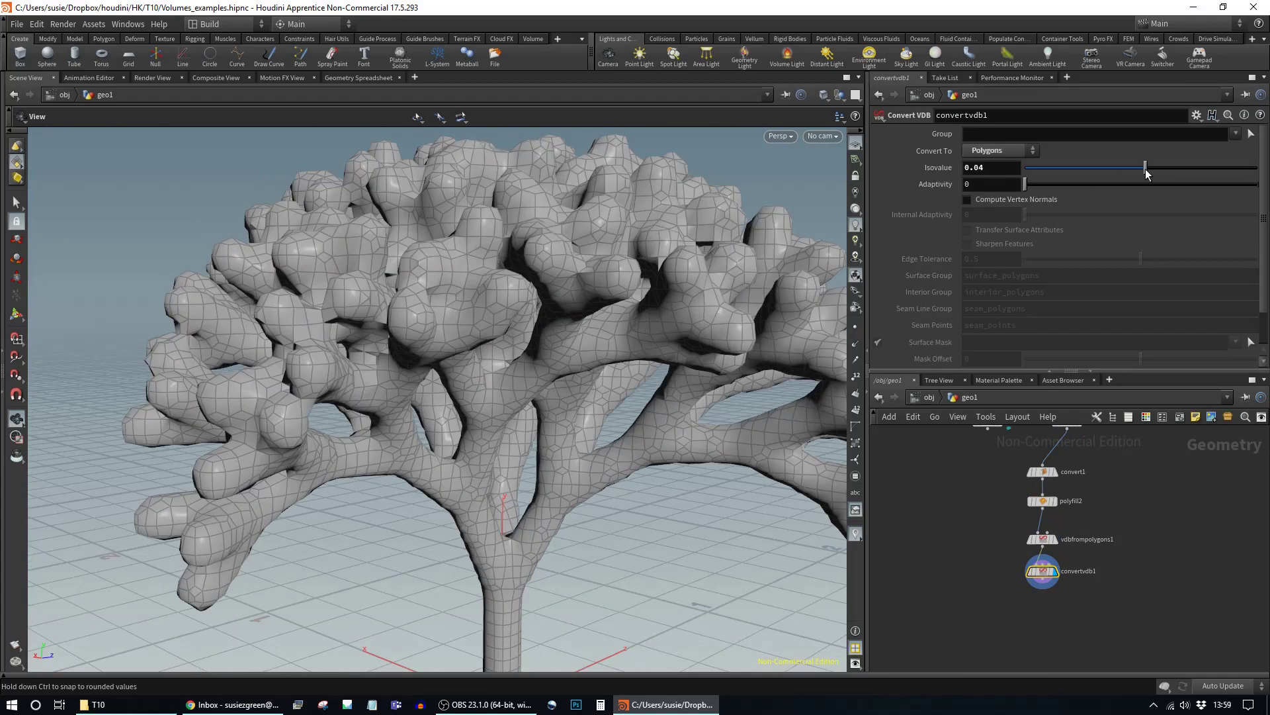
scroll(403, 364, down, 10)
drag(404, 364, 311, 361)
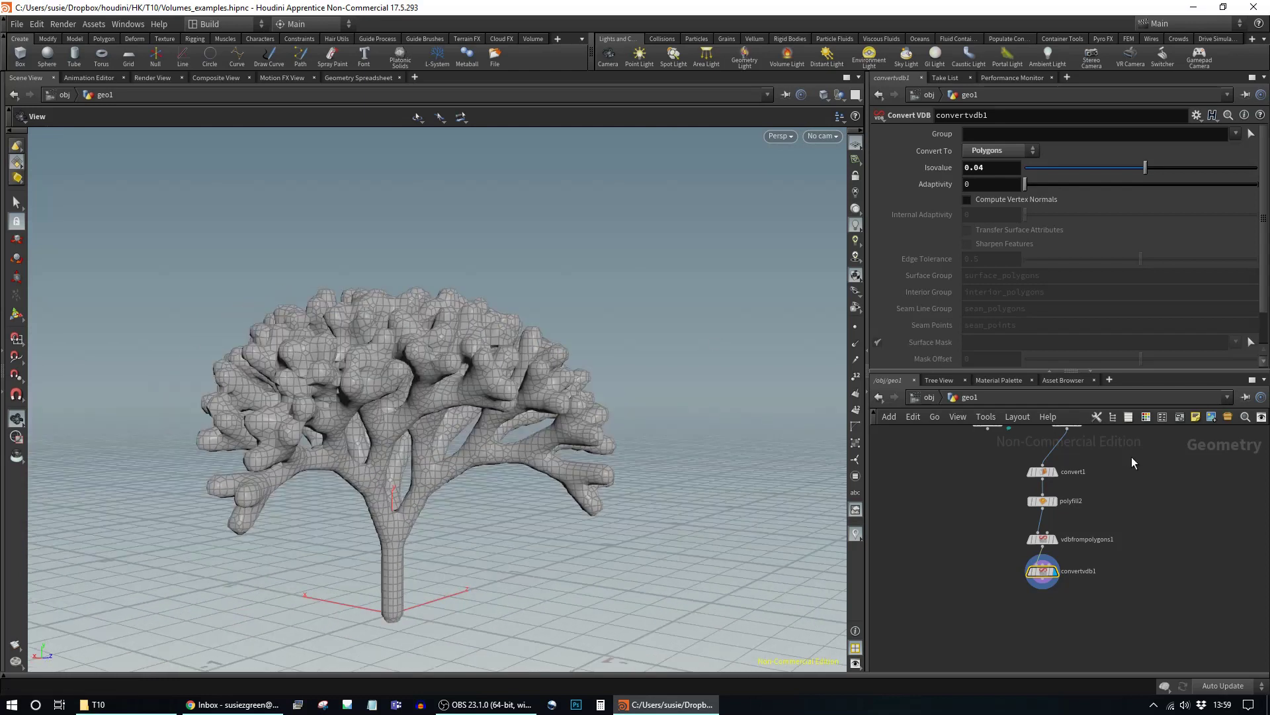
Step: Reduce the voxel size on the VDB from Polygons node to refine the tree mesh
click(1040, 537)
drag(979, 135, 990, 134)
text(2)
key(Return)
drag(447, 311, 516, 370)
Step: Return to the object level and rename the geo1 object as fixing_intersections
click(920, 399)
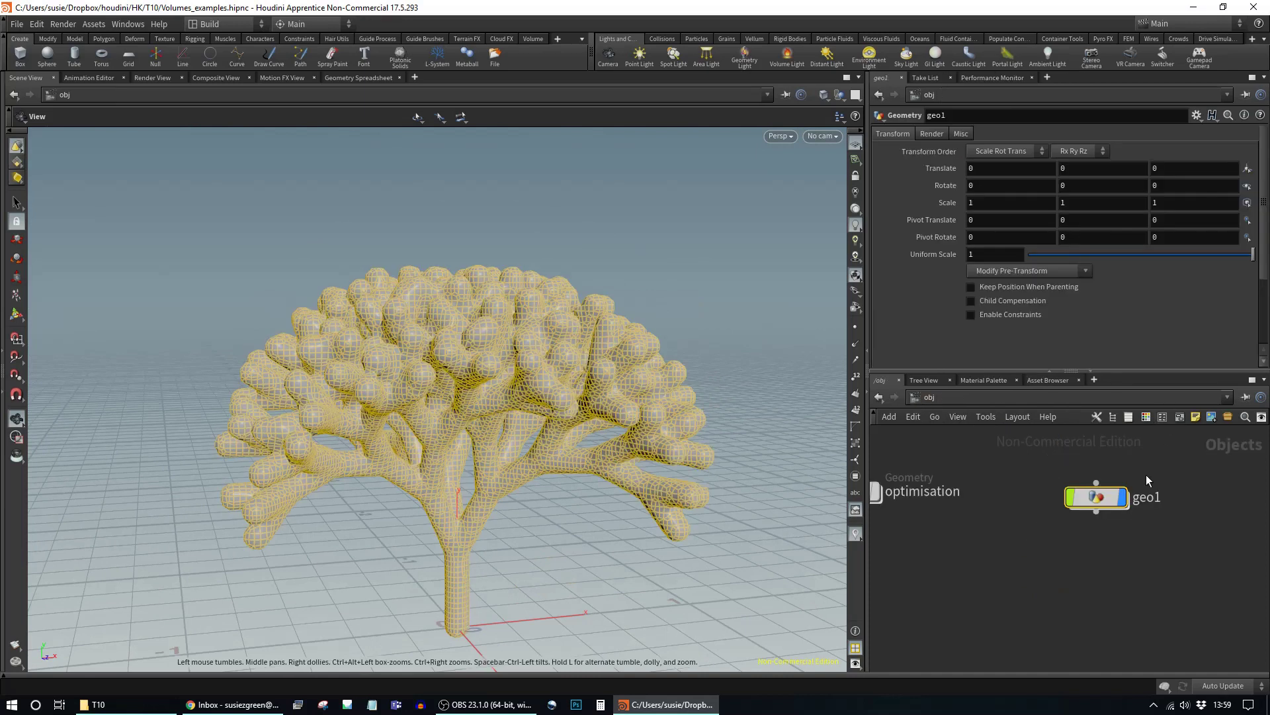
double_click(1151, 497)
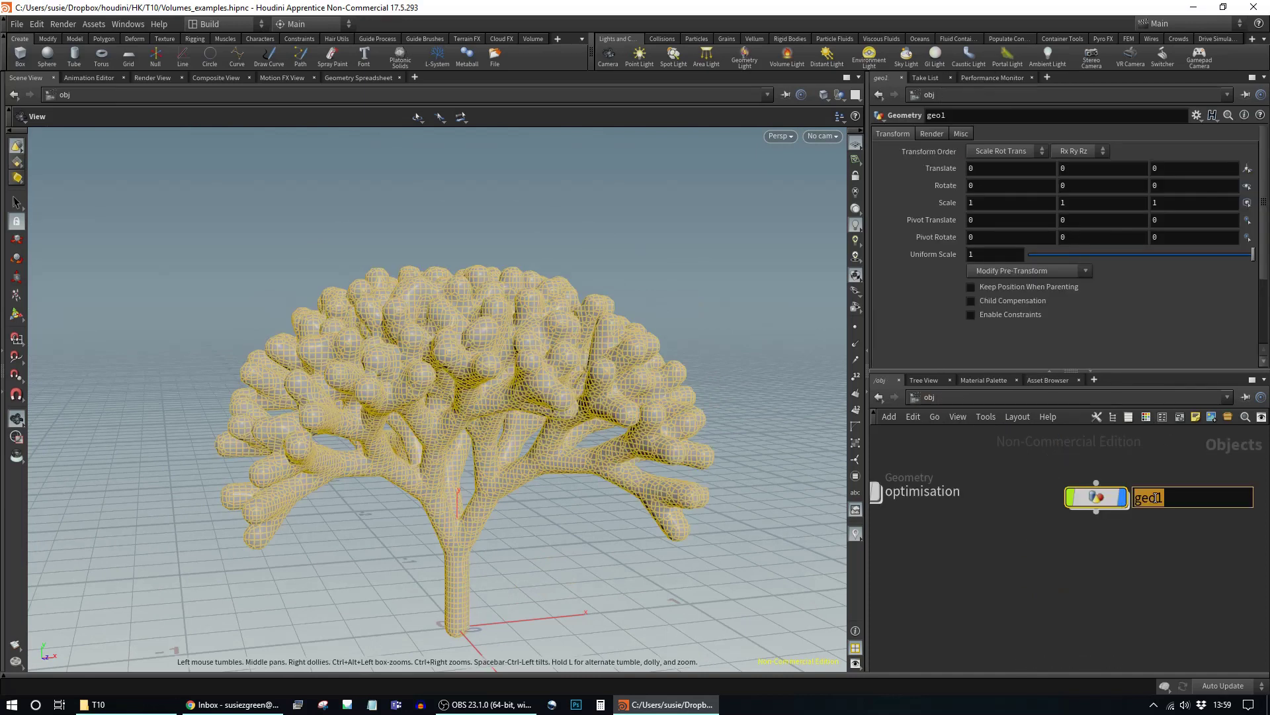
text(fixing_intersections)
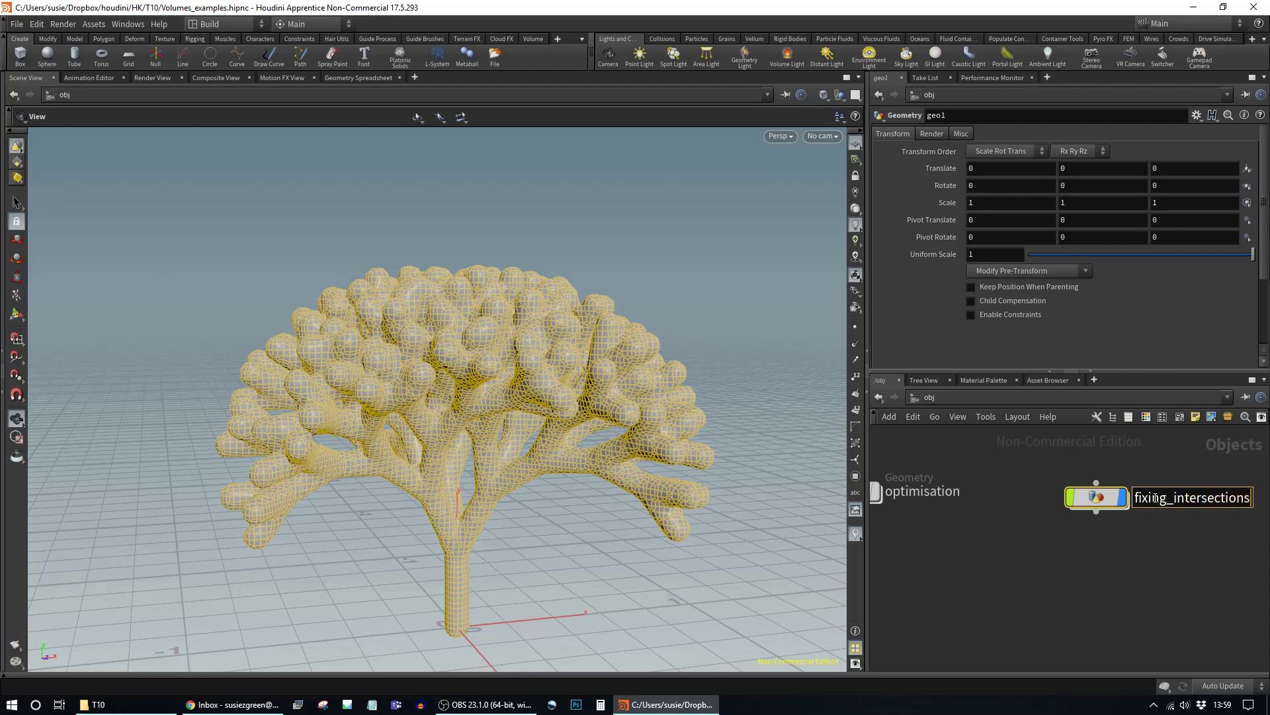
key(Return)
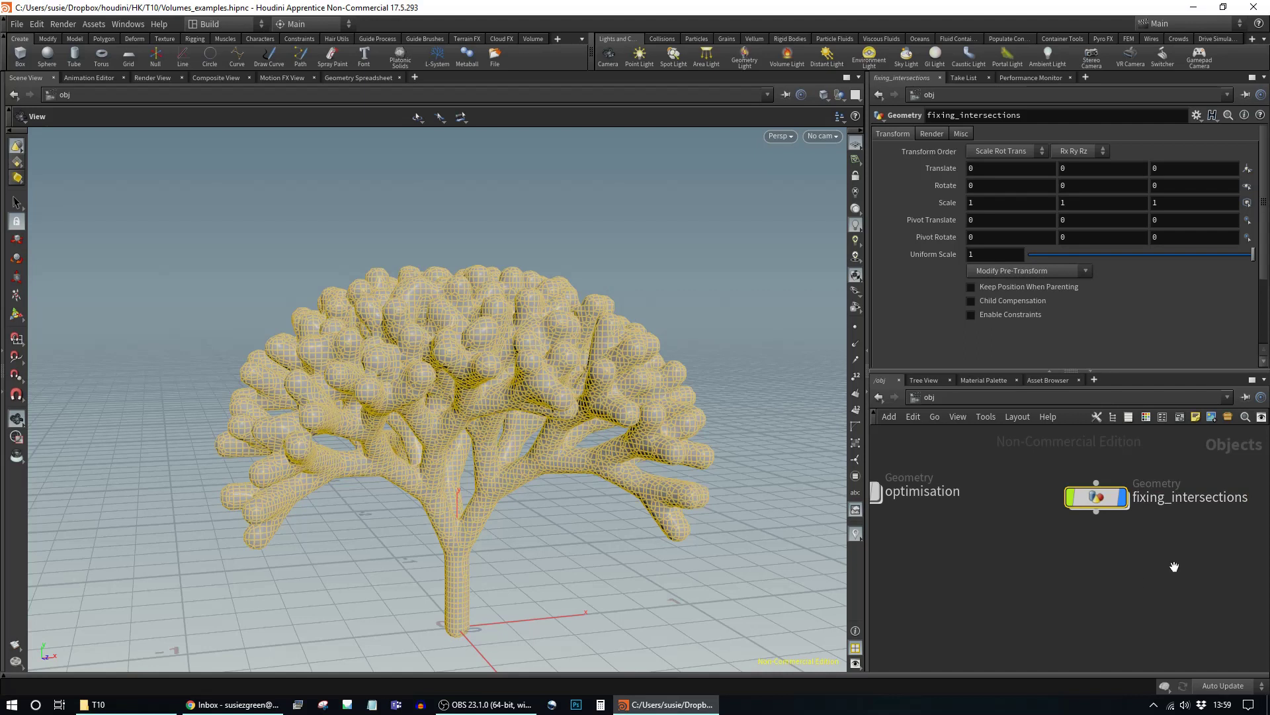
Step: Hide the fixing_intersections object in the viewport
scroll(1174, 567, down, 5)
scroll(1061, 537, up, 3)
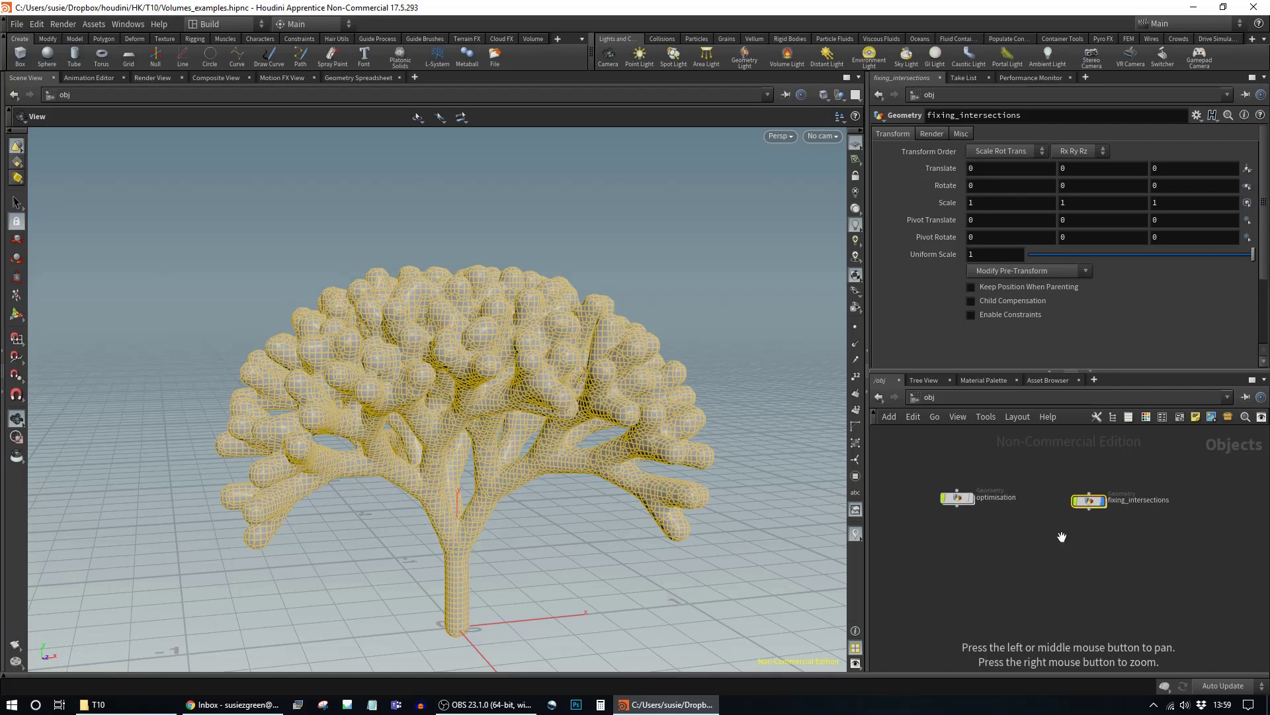
click(1061, 561)
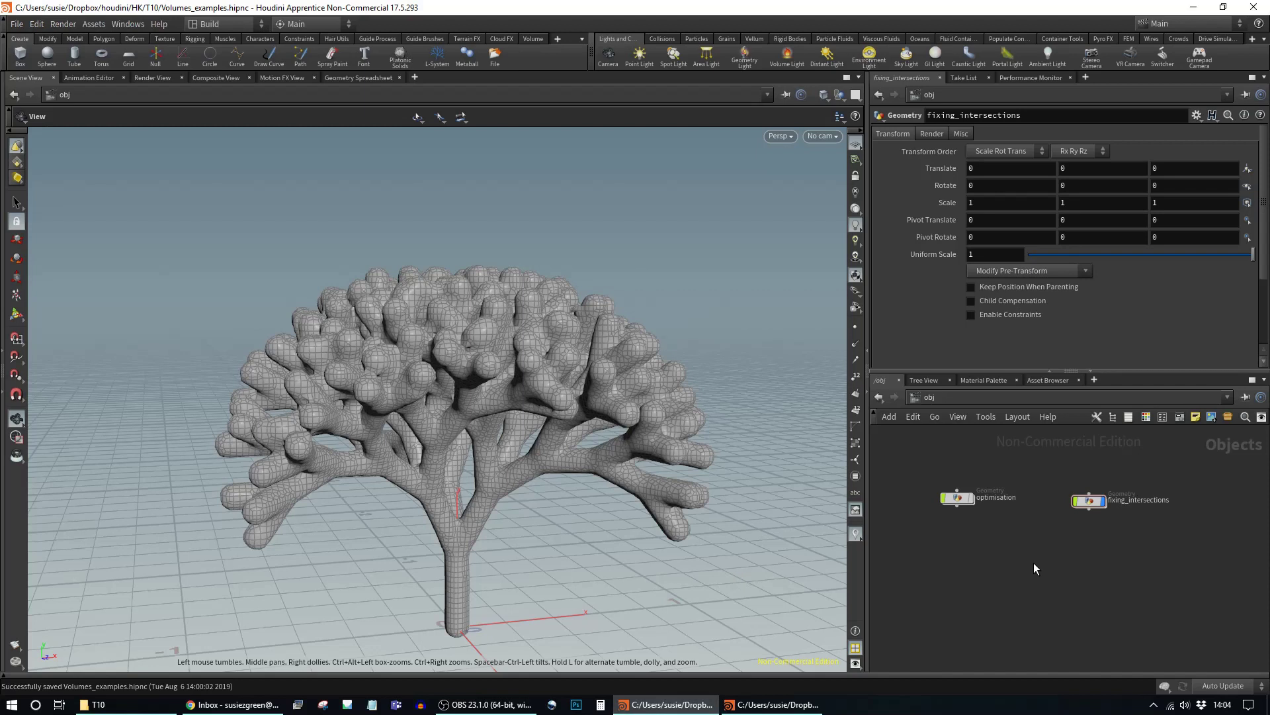
middle_drag(1098, 541, 1042, 544)
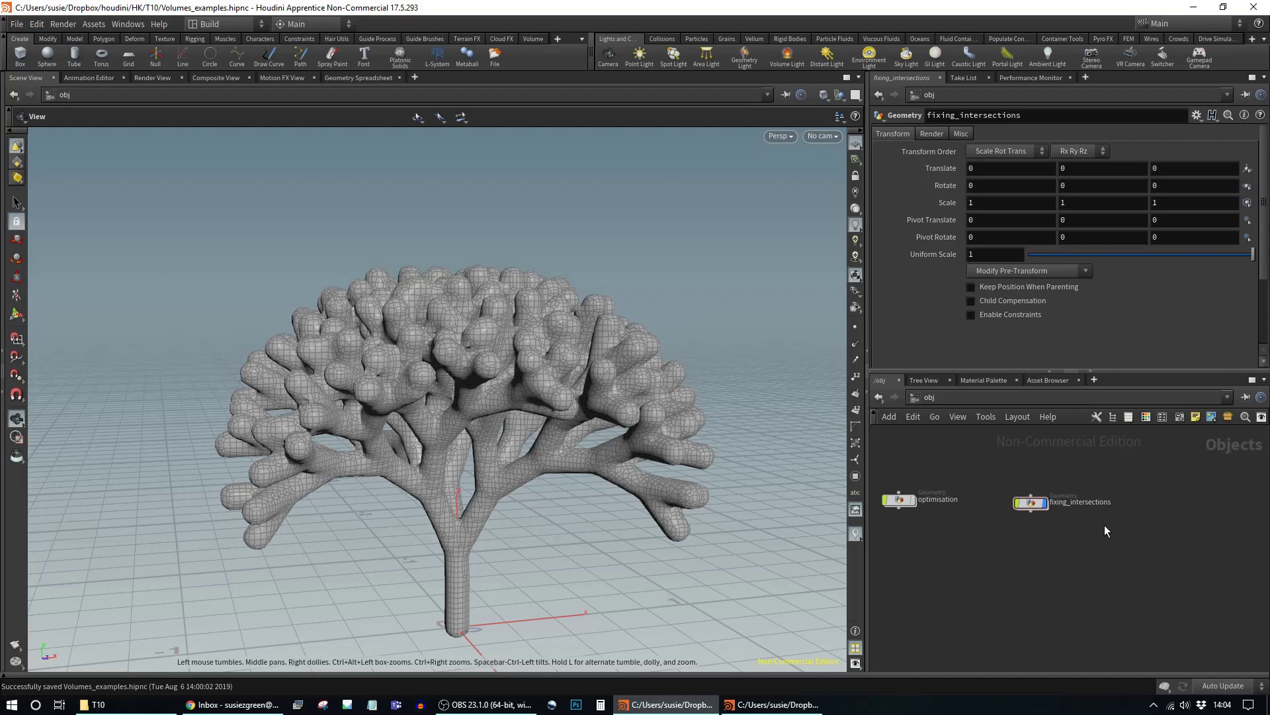
scroll(1098, 522, up, 3)
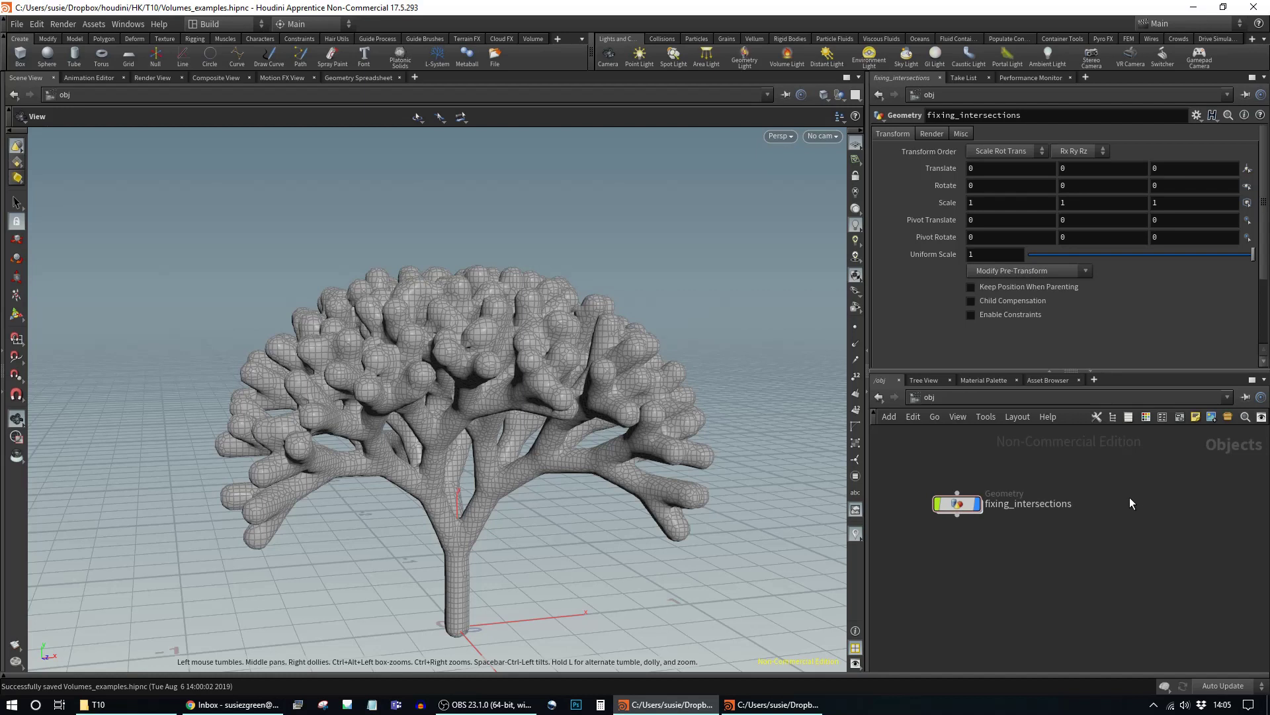
click(978, 503)
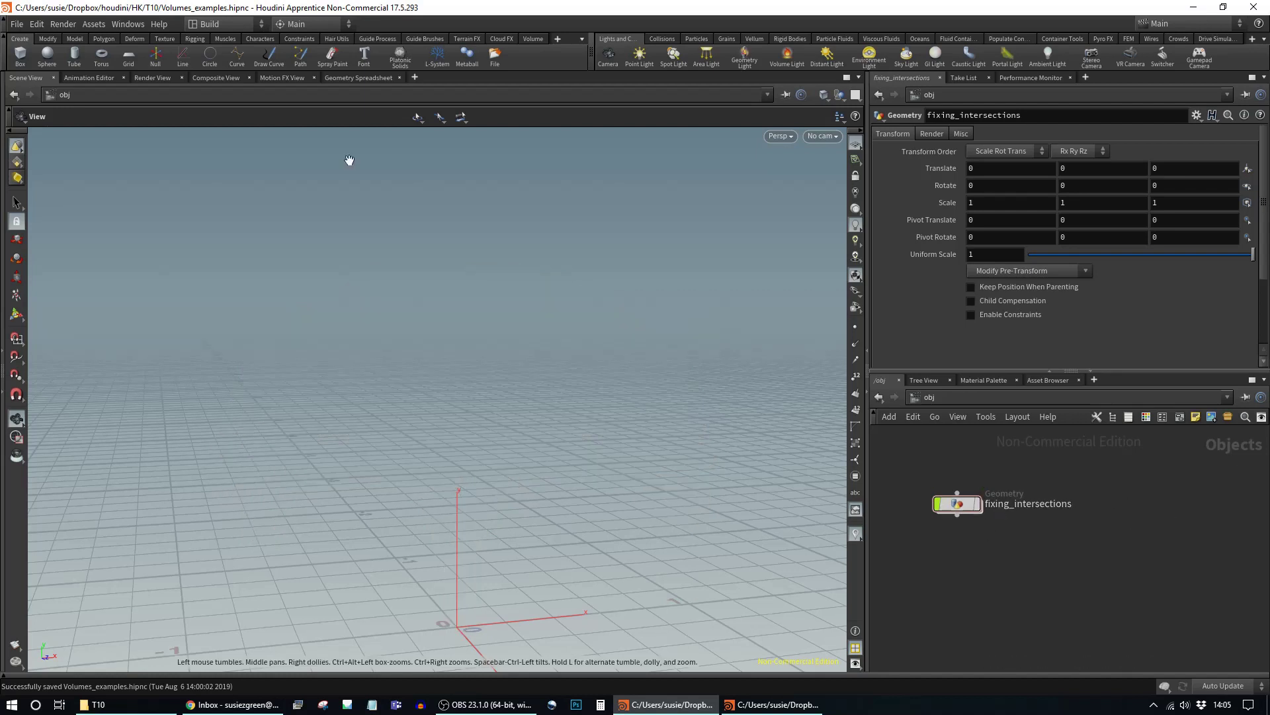
Step: Import a Houdini digital asset, choosing Low_Poly_Tree_Deciduous.hda from the HK/T1/hda folder as the library
click(17, 24)
mouse_move(69, 215)
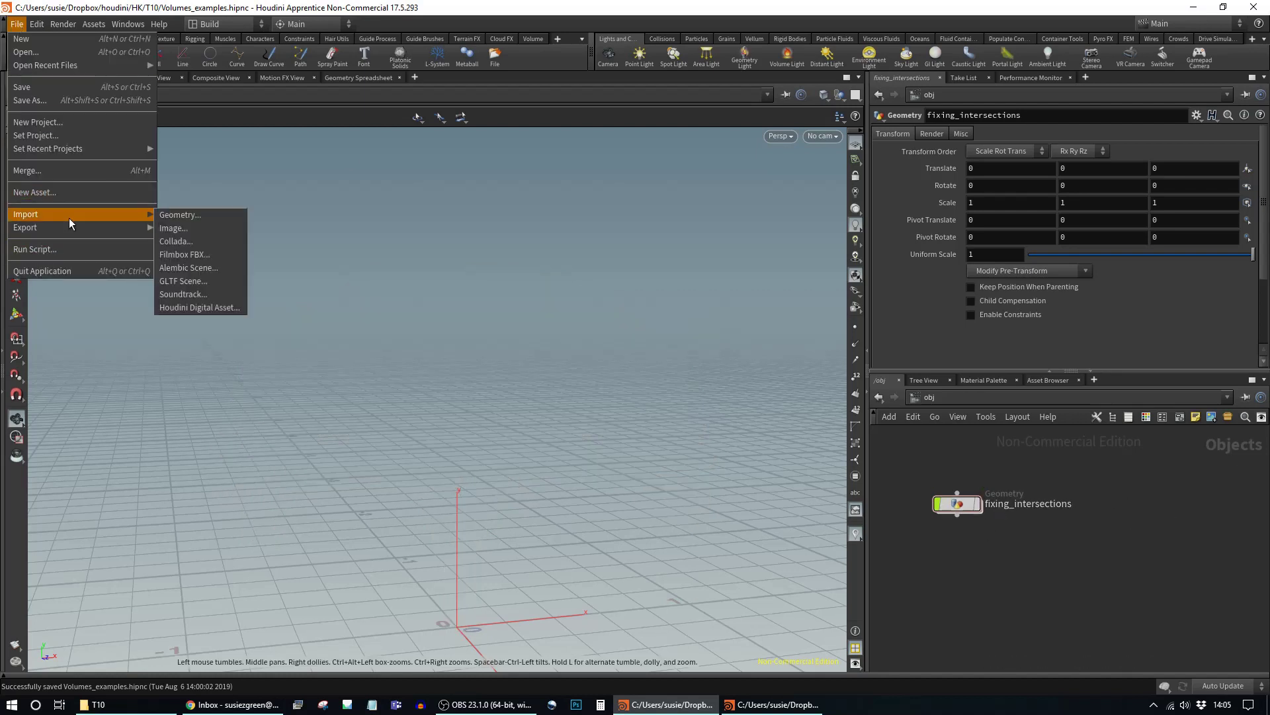
click(200, 308)
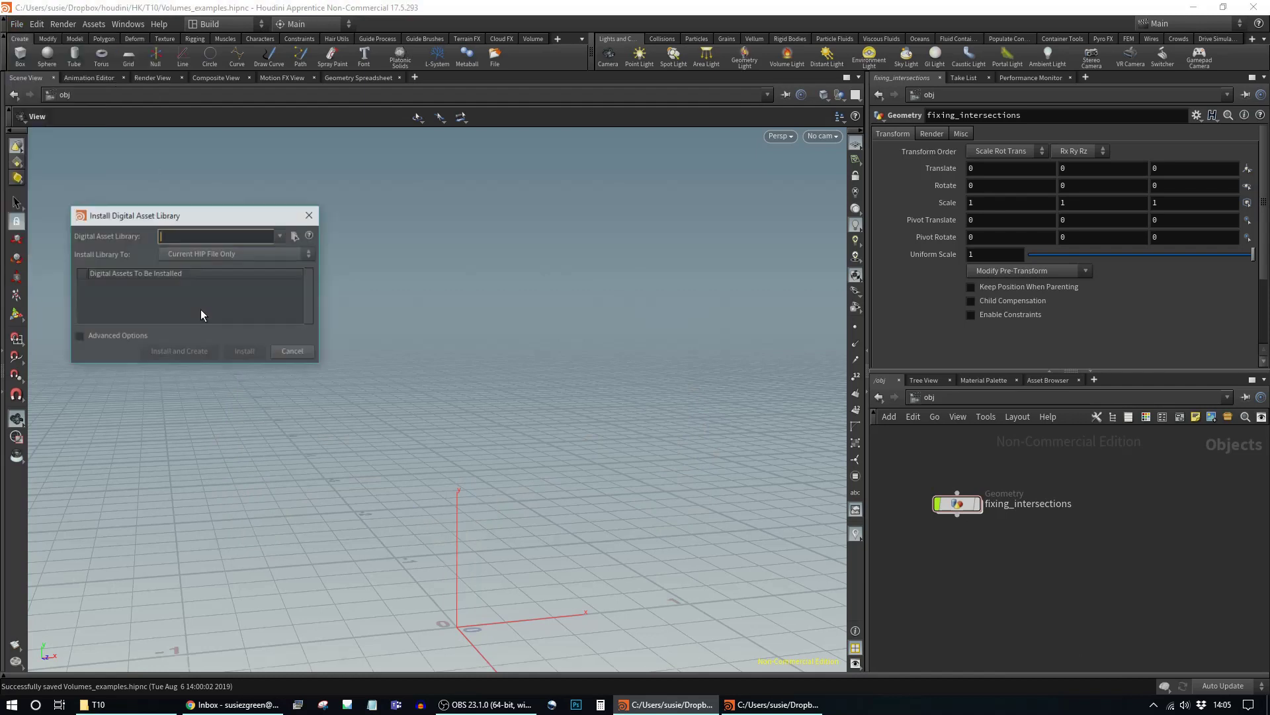
click(295, 237)
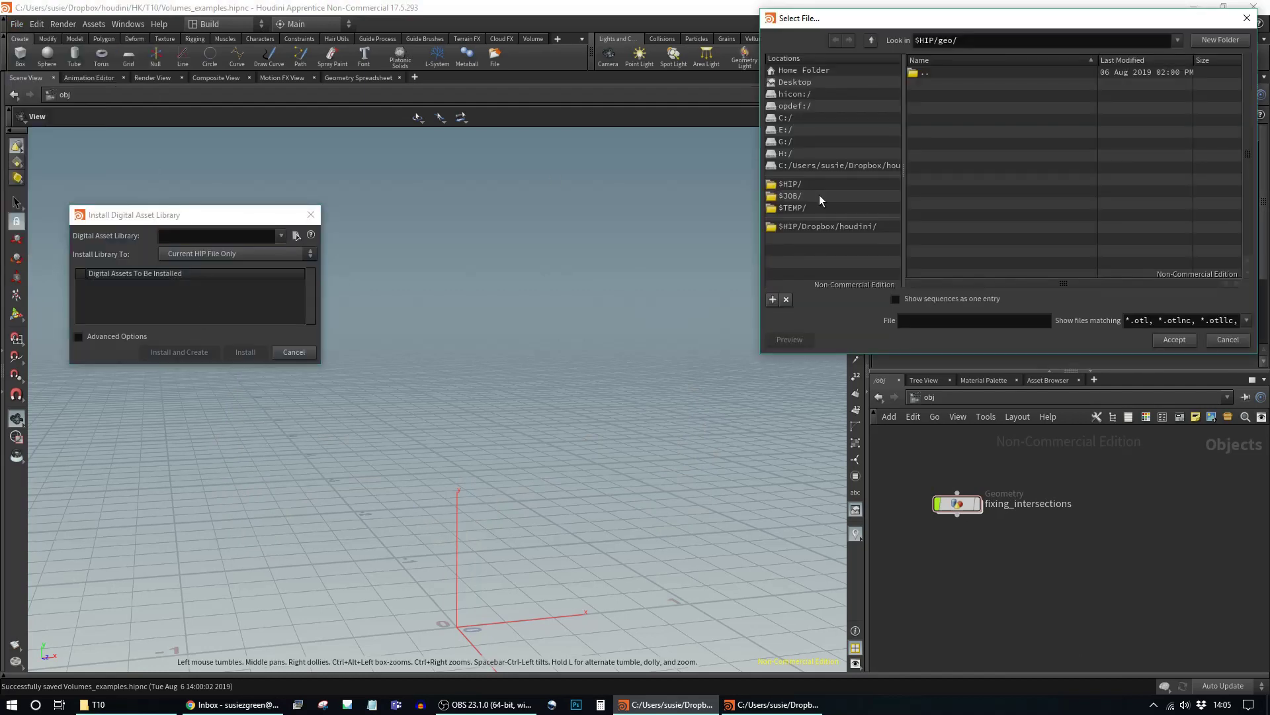
click(839, 165)
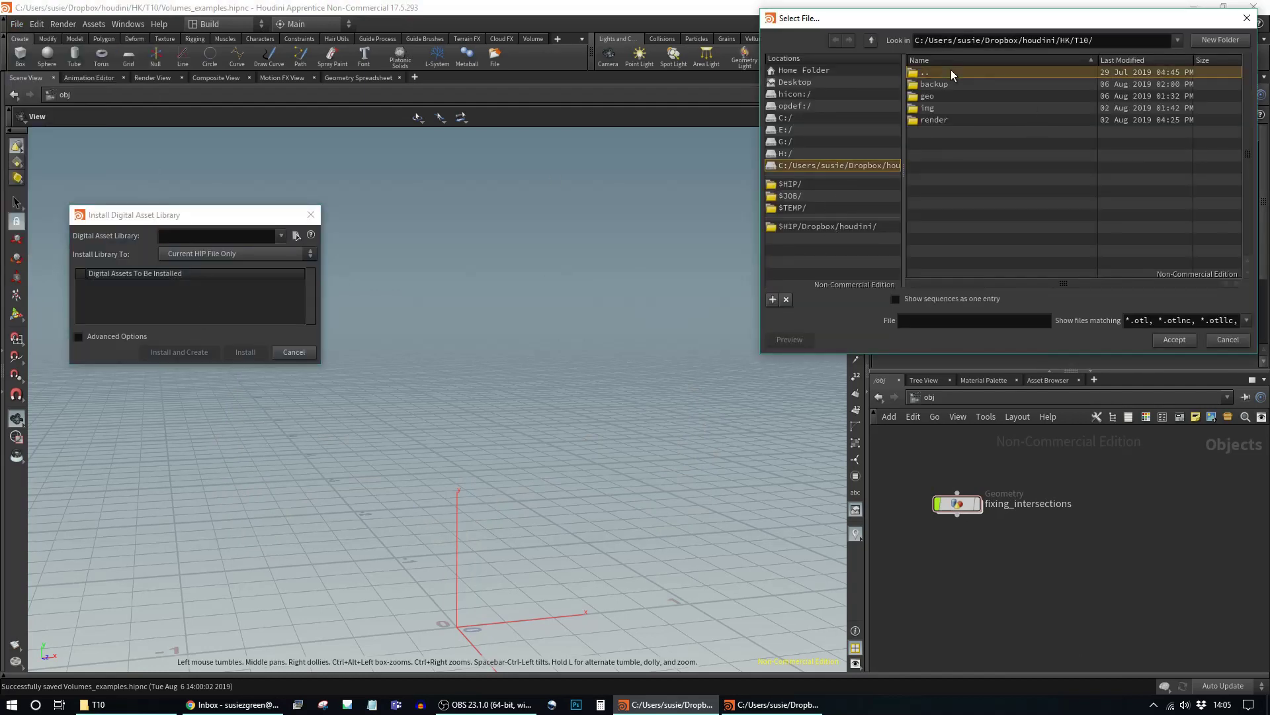
double_click(951, 69)
double_click(936, 127)
double_click(974, 70)
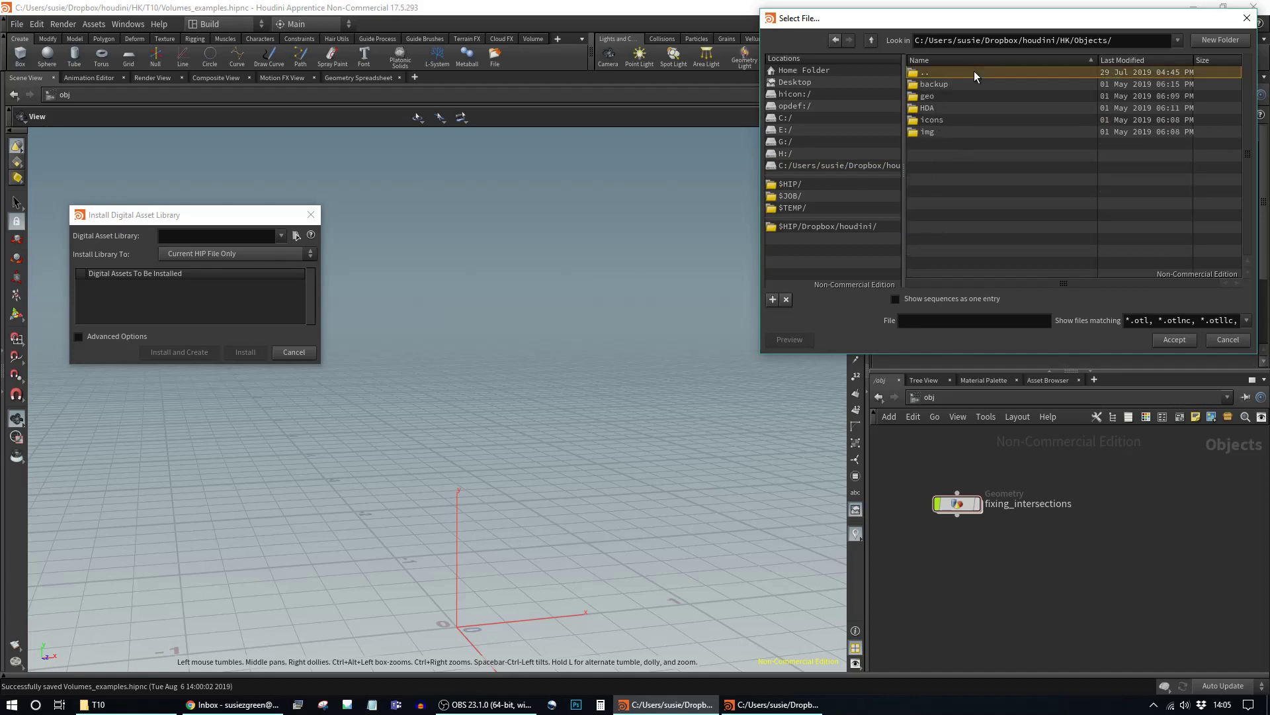
double_click(930, 133)
double_click(948, 107)
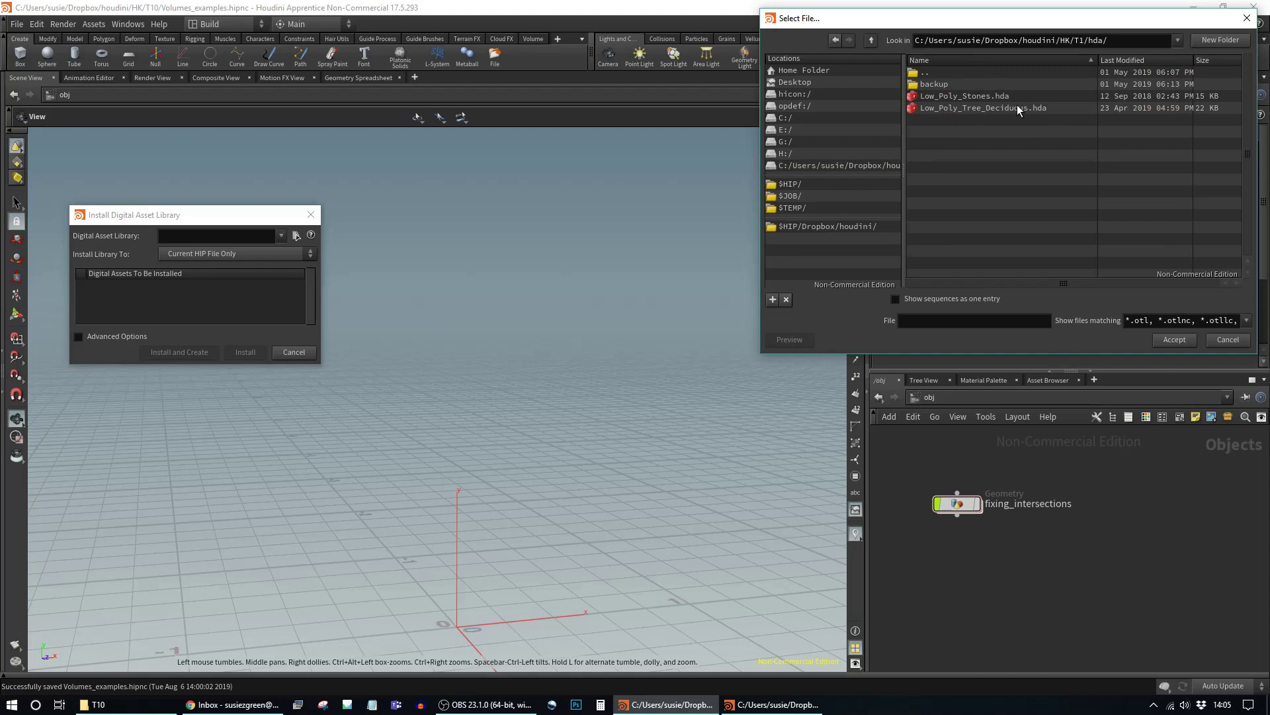
double_click(972, 108)
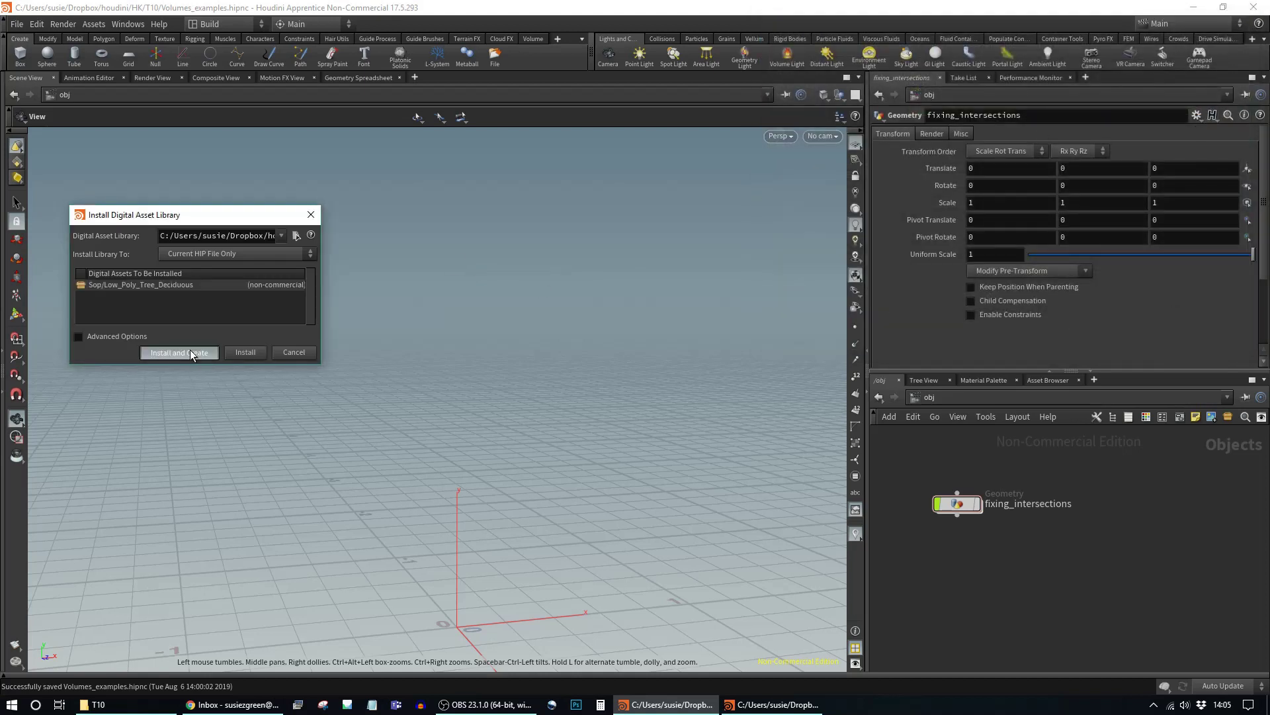
Step: Install and create the low-poly tree asset, then allow editing of its contents
click(191, 353)
drag(1075, 548, 990, 490)
right_click(991, 490)
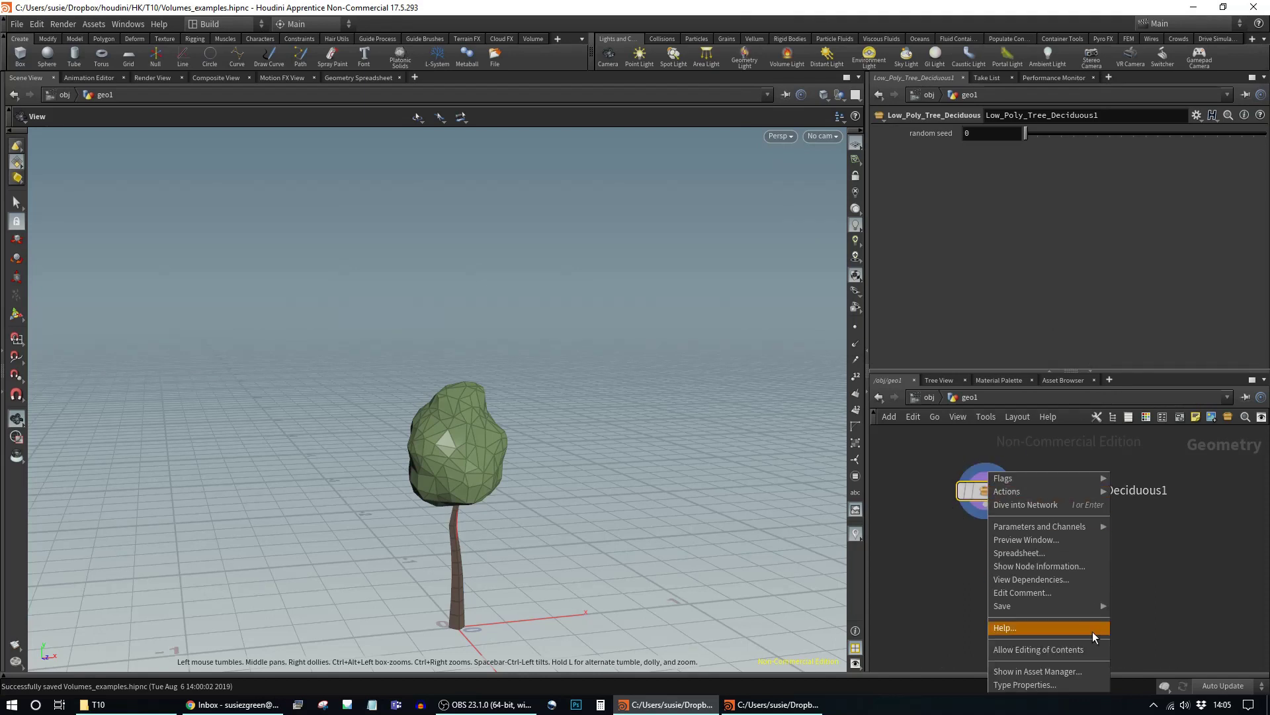
click(1085, 650)
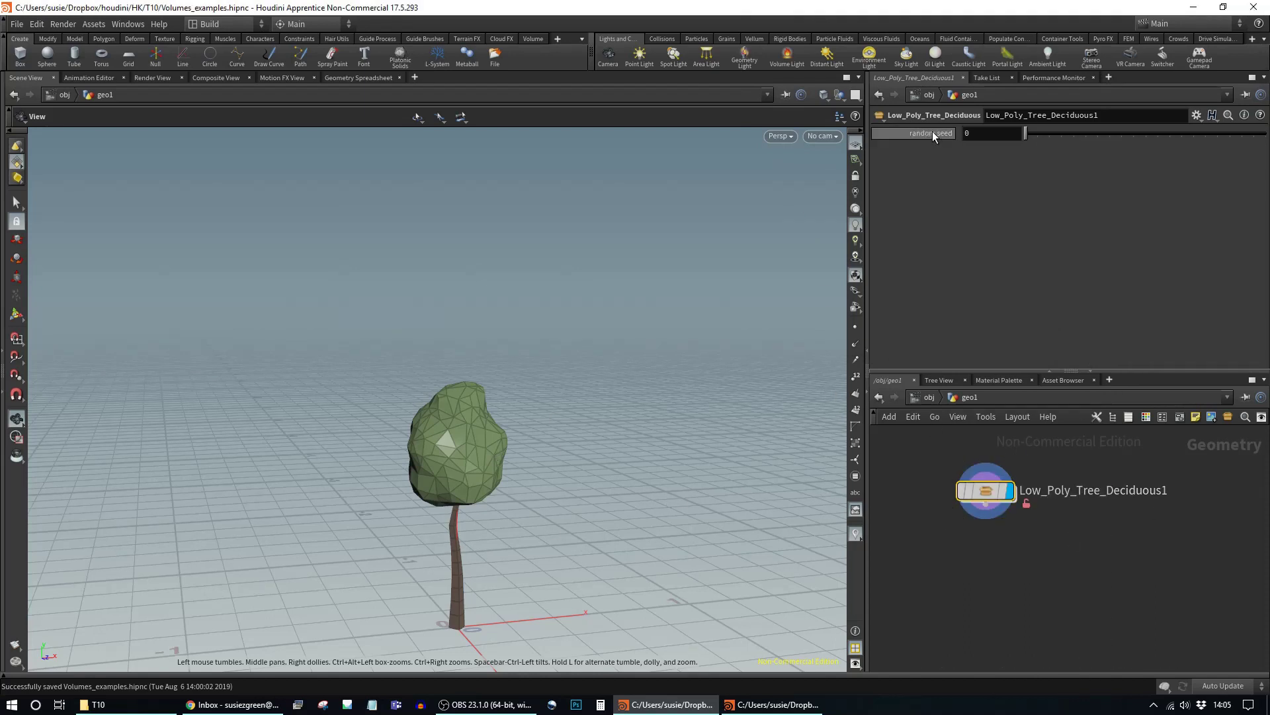
Step: Try several random seeds on the low-poly tree asset and settle on 19
drag(1028, 137, 1041, 135)
drag(567, 510, 831, 417)
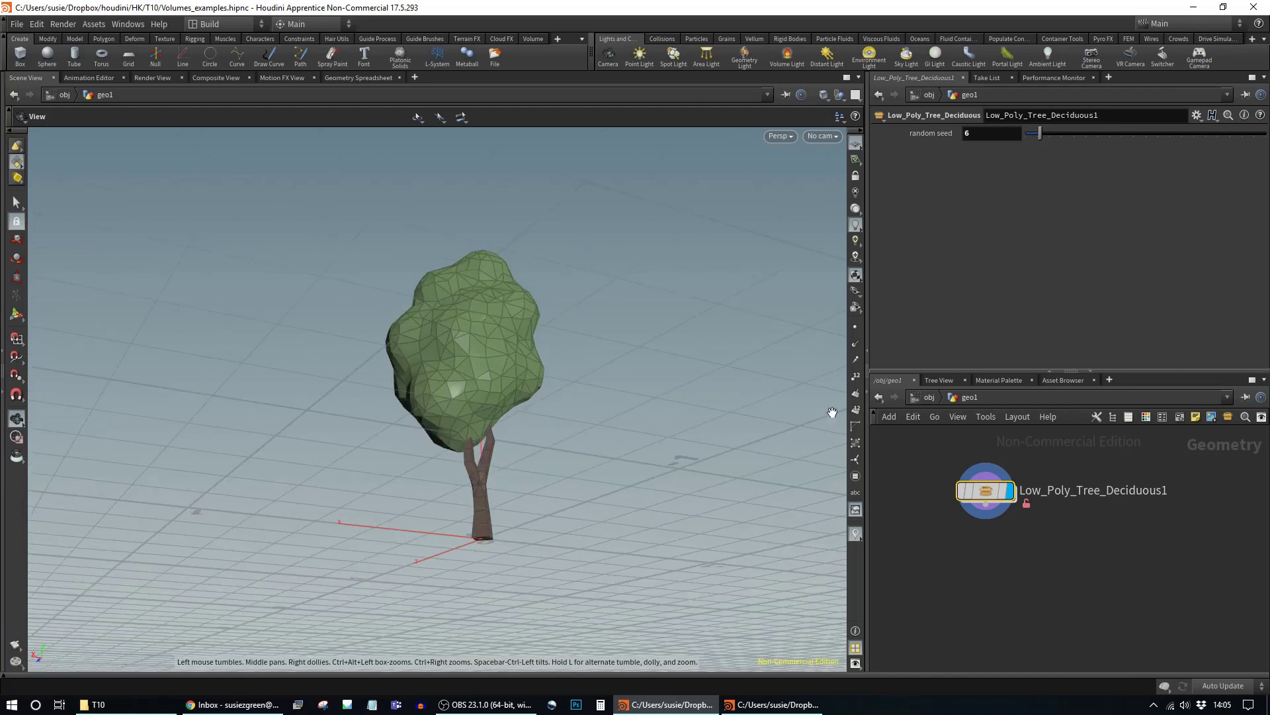
drag(1046, 136, 1076, 134)
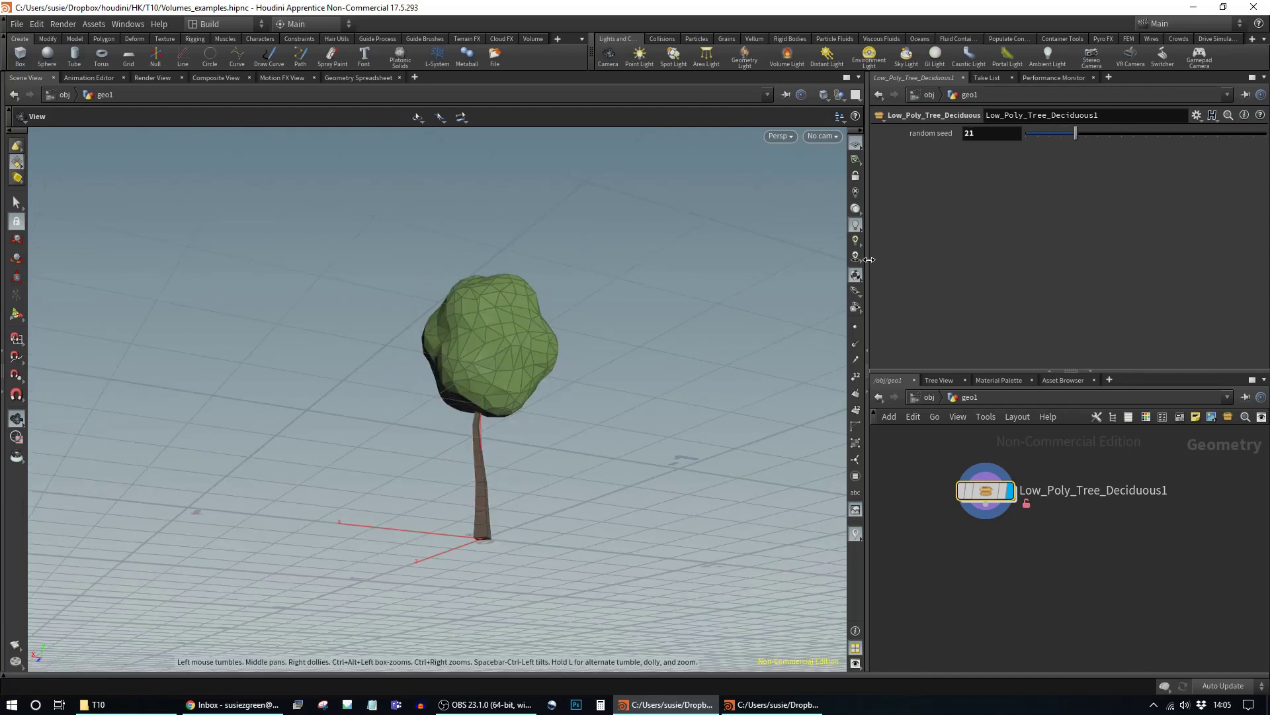
drag(1071, 135, 1070, 134)
drag(524, 448, 555, 460)
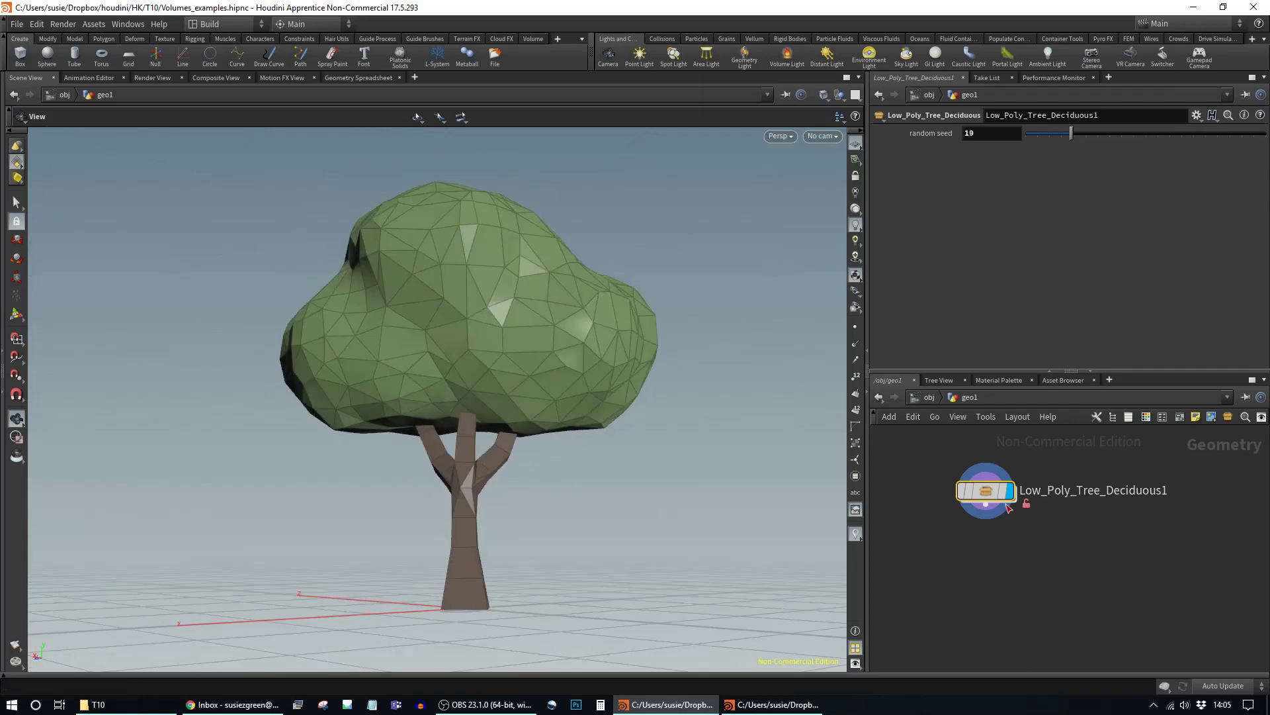
Step: Open the low-poly tree asset's internal network and enlarge the network editor around its first nodes
double_click(982, 495)
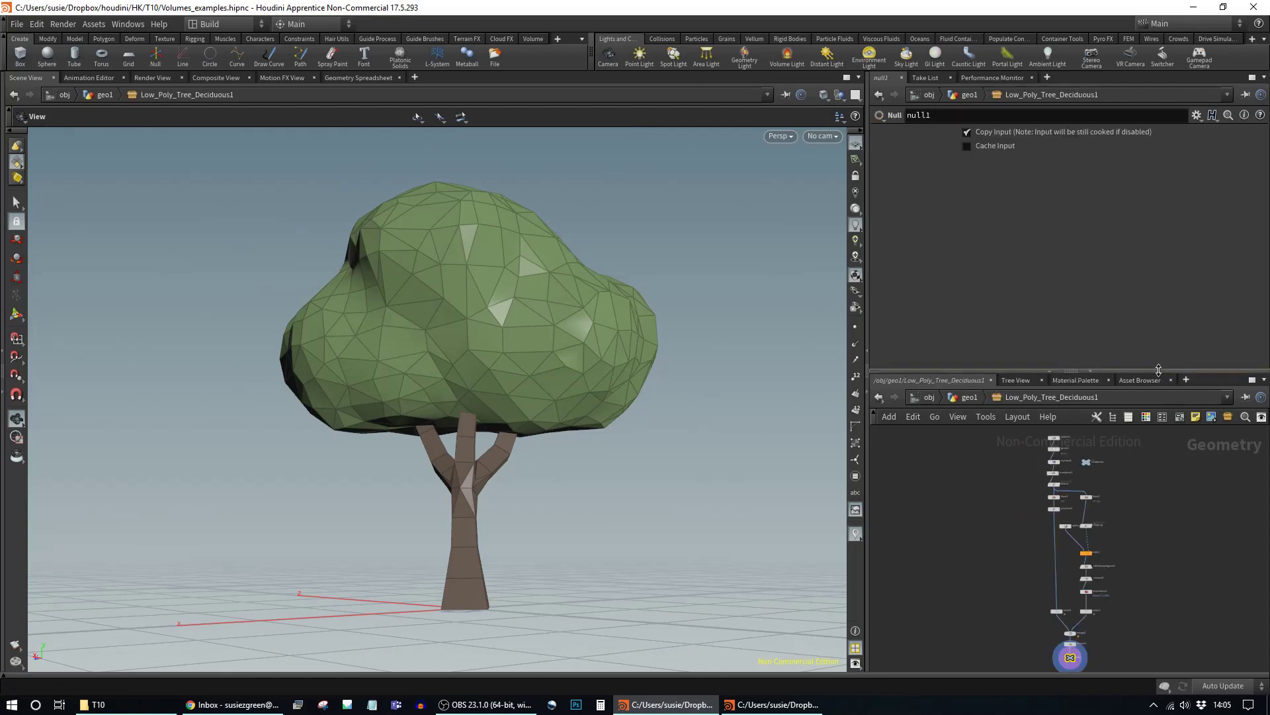
drag(1155, 371, 1154, 264)
scroll(994, 376, up, 5)
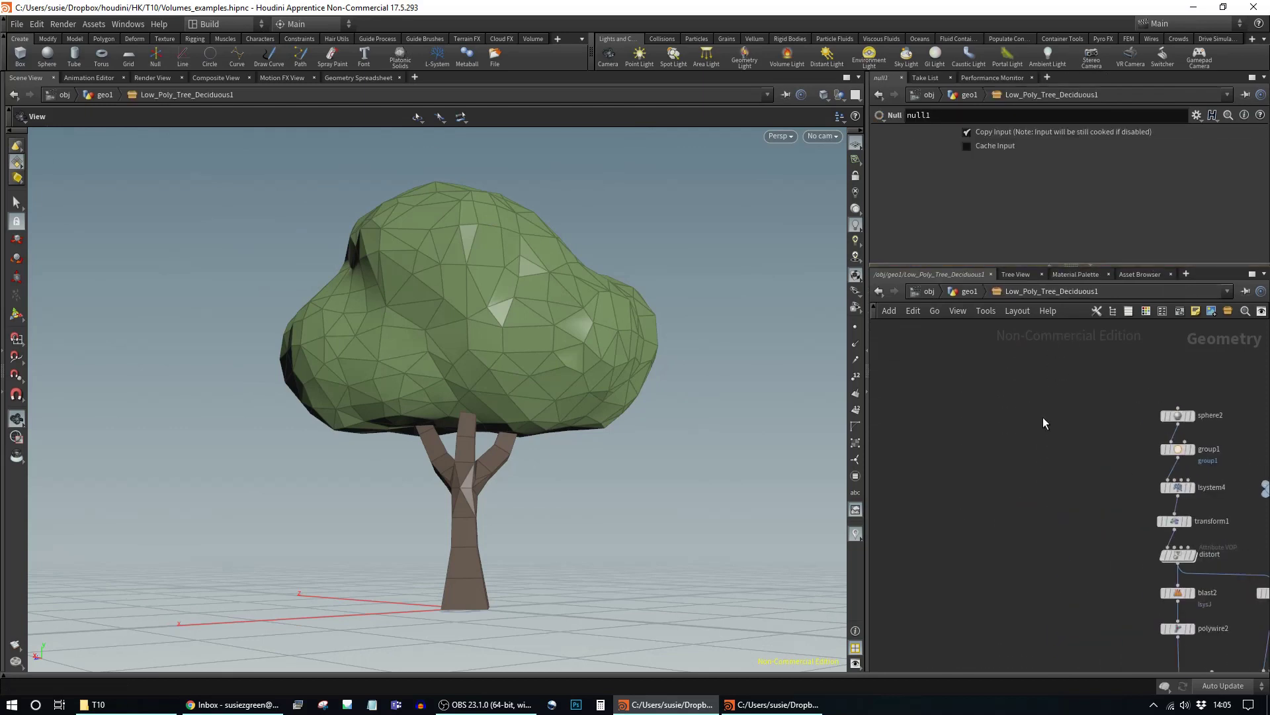
Step: Display the output of the sphere2 node and the group1 node, and show group1's parameters
middle_drag(1043, 342, 901, 428)
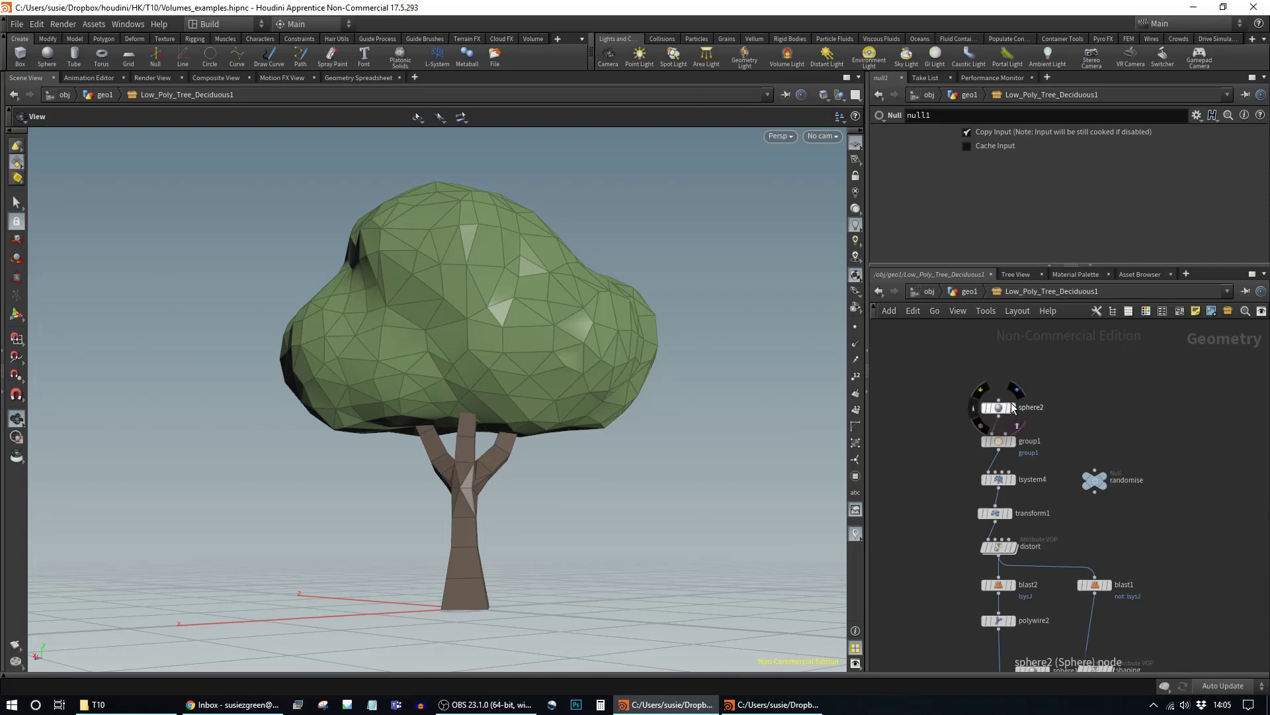
click(1014, 407)
click(1003, 443)
click(1001, 445)
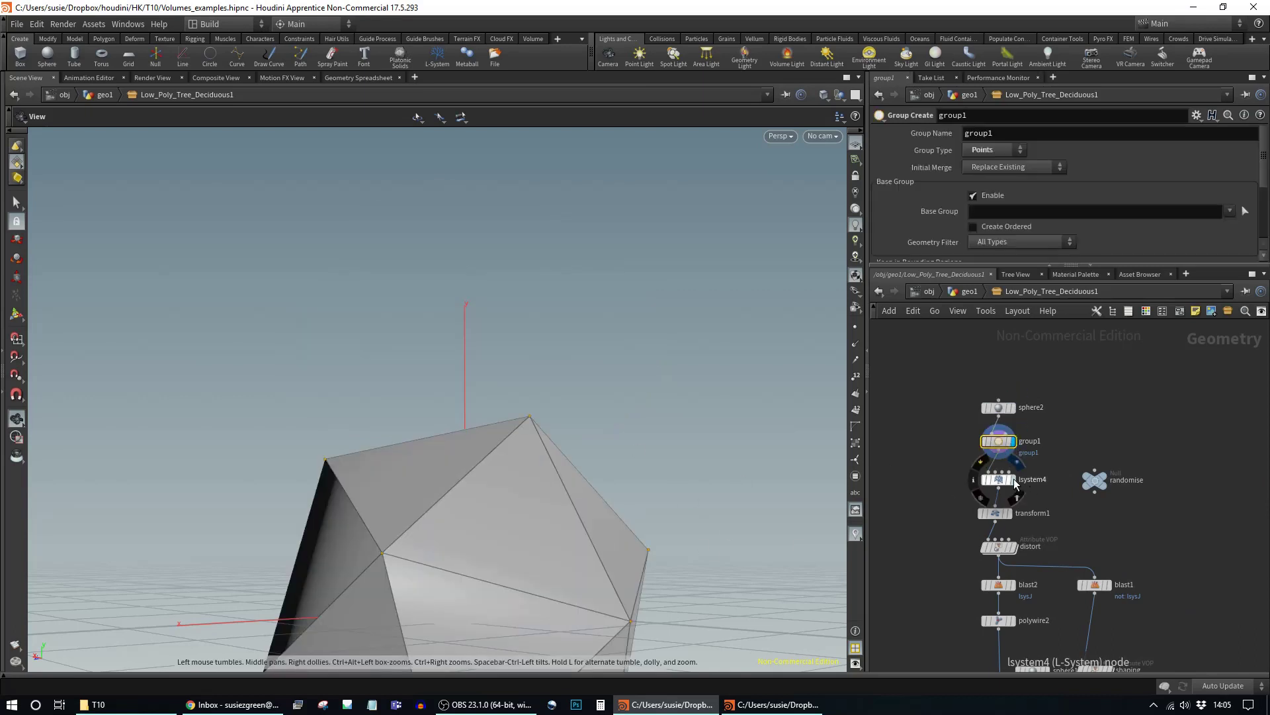
Step: Display the lsystem4 node with its rules readable in an enlarged parameter area, and inspect the branch skeleton from several angles
click(1016, 481)
click(999, 480)
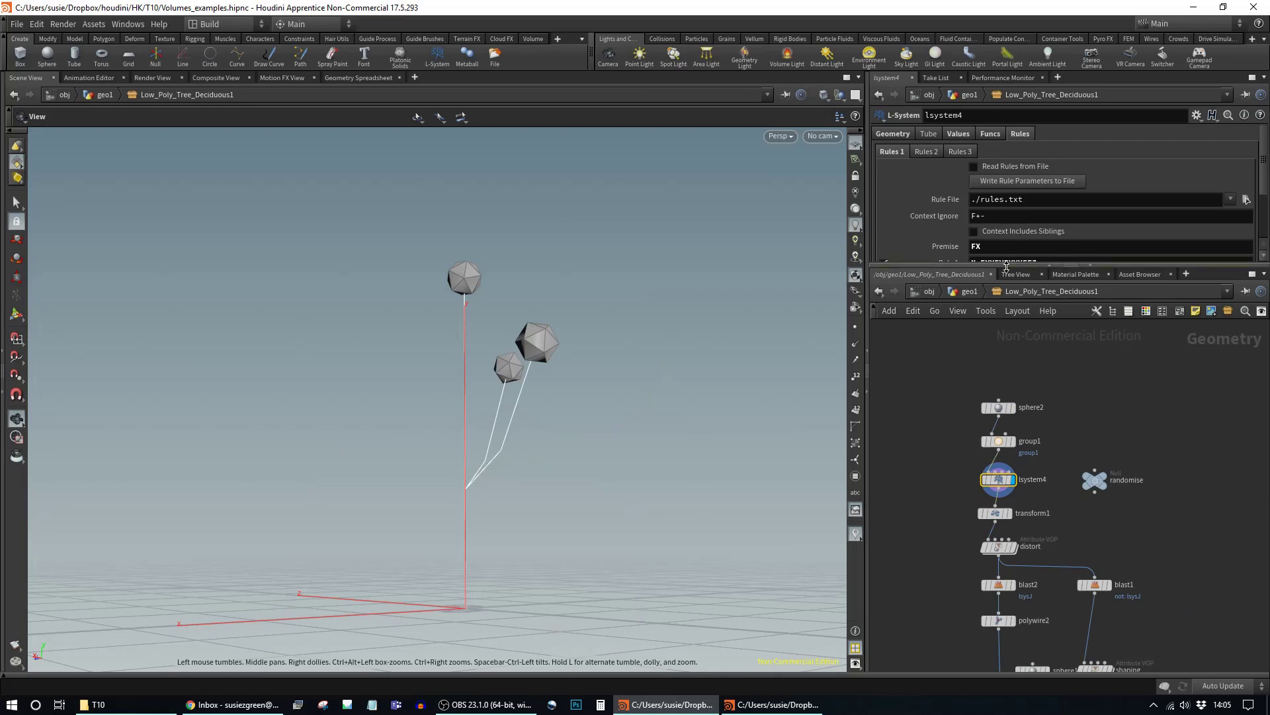
drag(1006, 266, 1006, 361)
drag(537, 429, 368, 465)
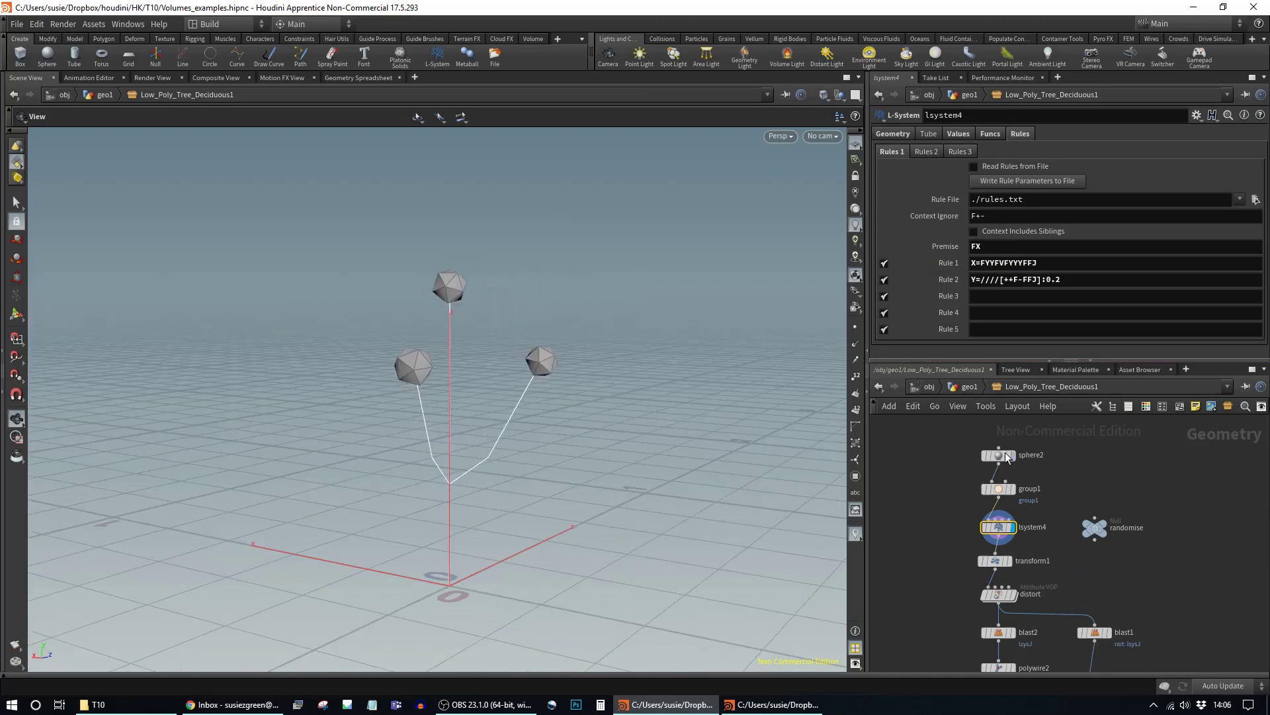
drag(498, 470, 736, 453)
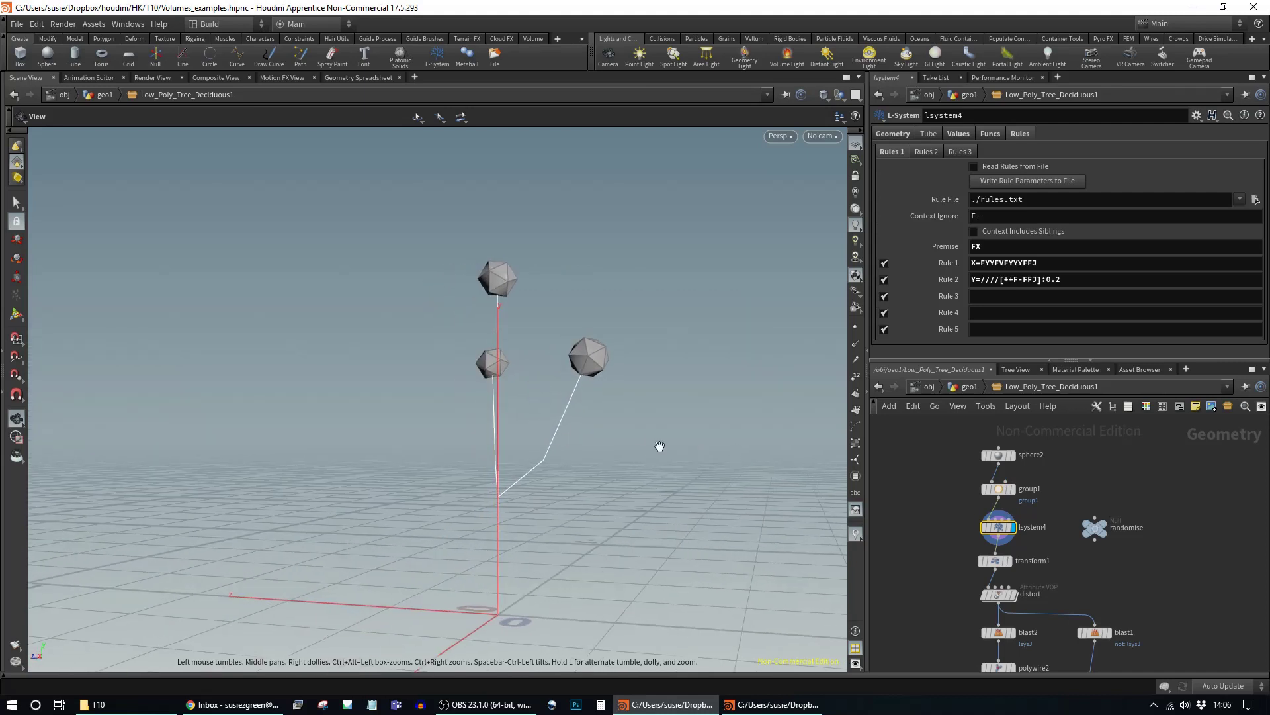
drag(639, 419, 326, 530)
Step: Display the transform1 and distort nodes in turn, and examine the distorted branches and tip spheres
drag(1166, 576, 1161, 504)
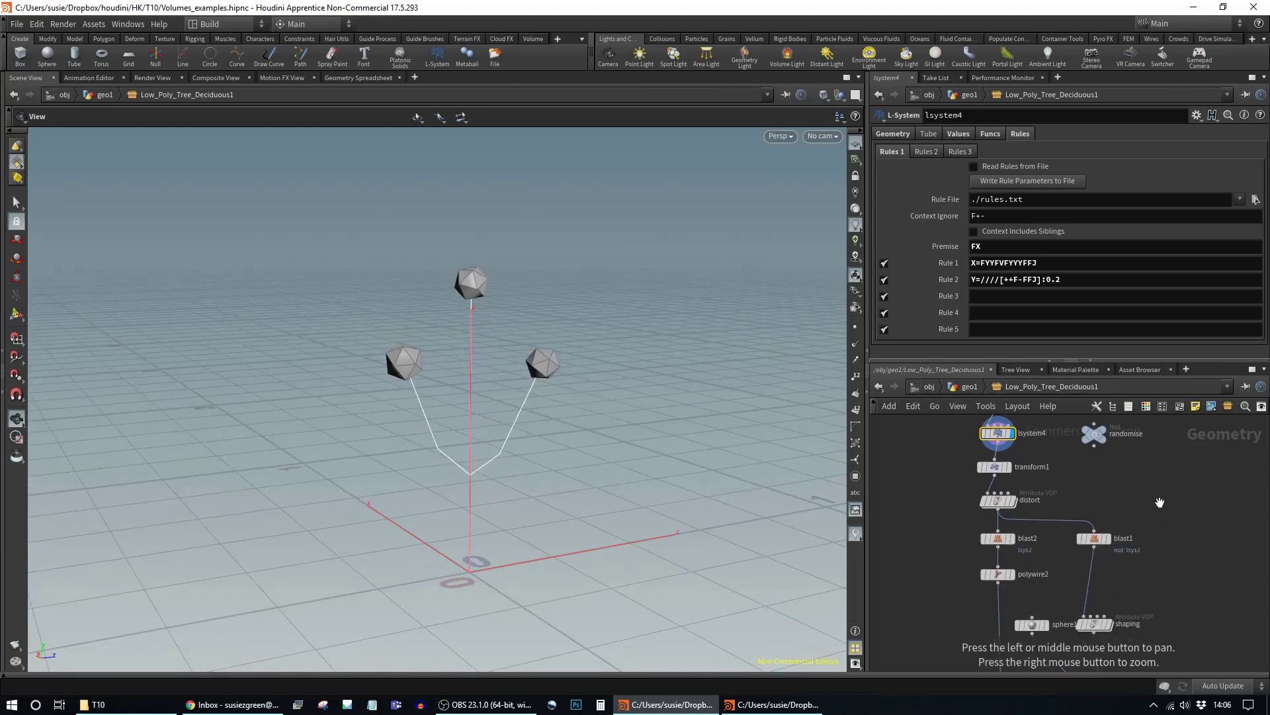
click(1008, 467)
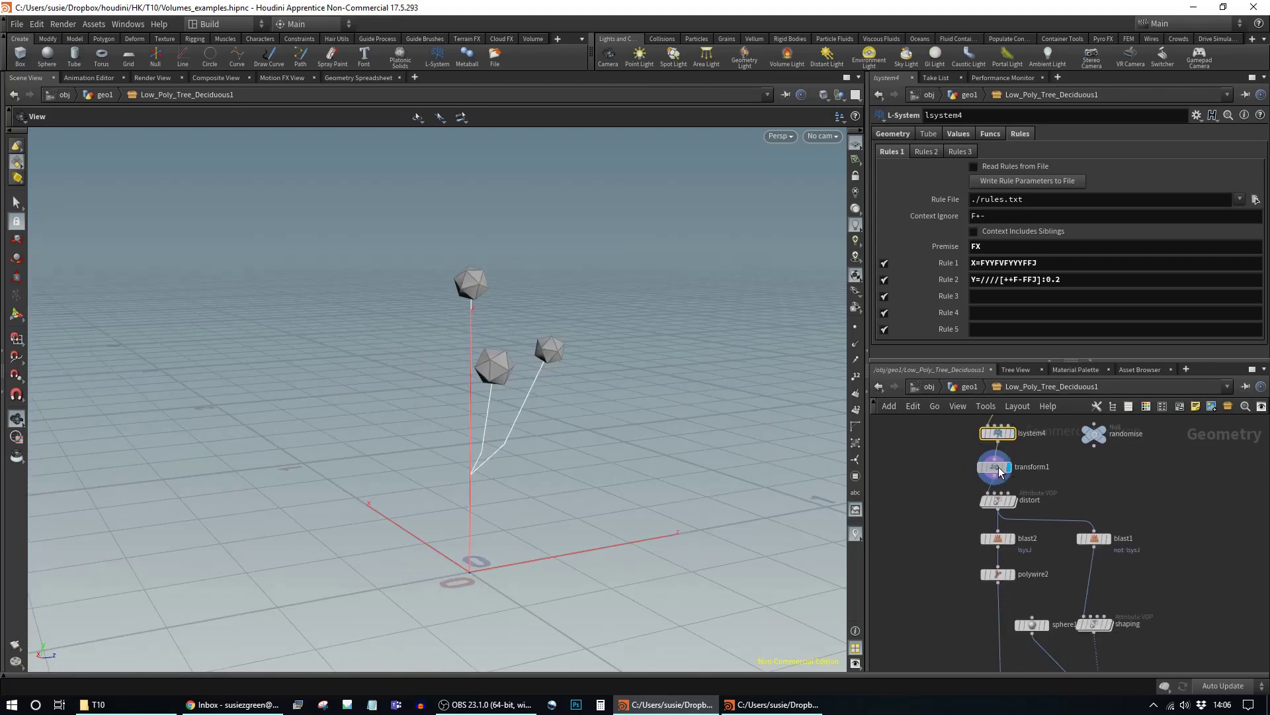
click(994, 466)
click(1017, 506)
click(995, 501)
drag(569, 454, 457, 346)
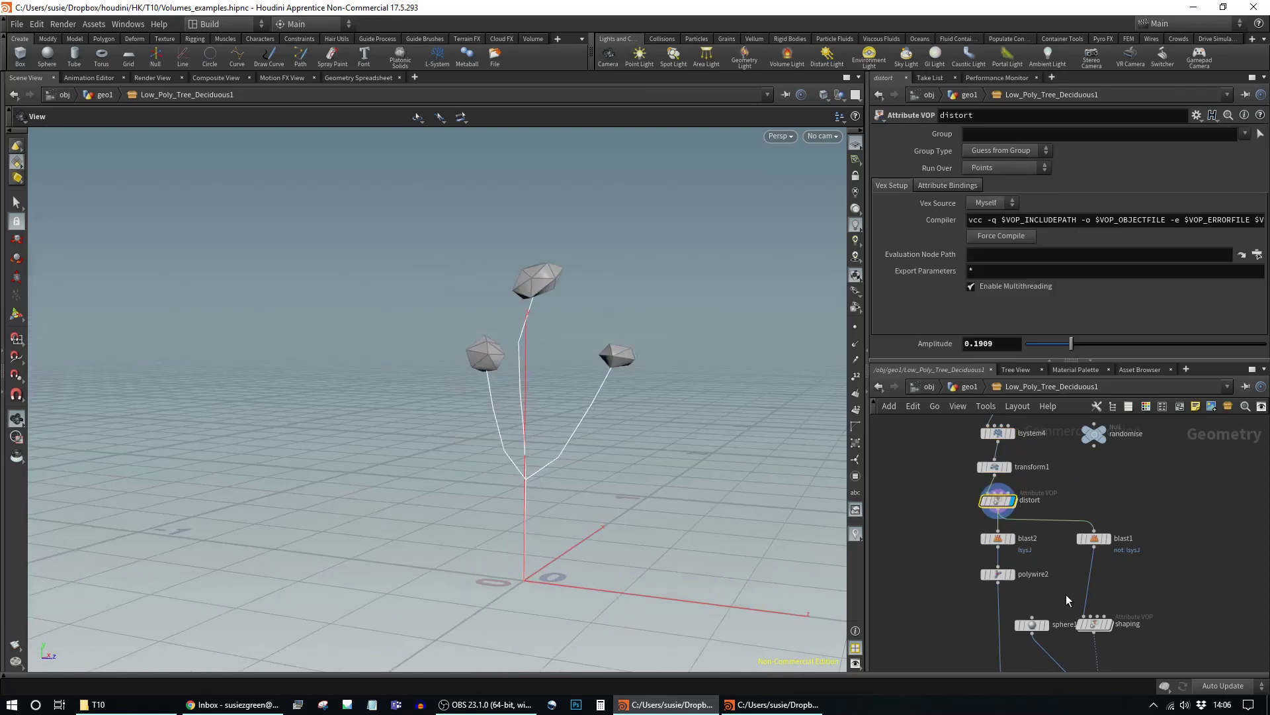
Step: Compare the two blast branches by displaying blast2's skeleton and blast1's tip spheres with their parameters
click(1011, 539)
click(997, 538)
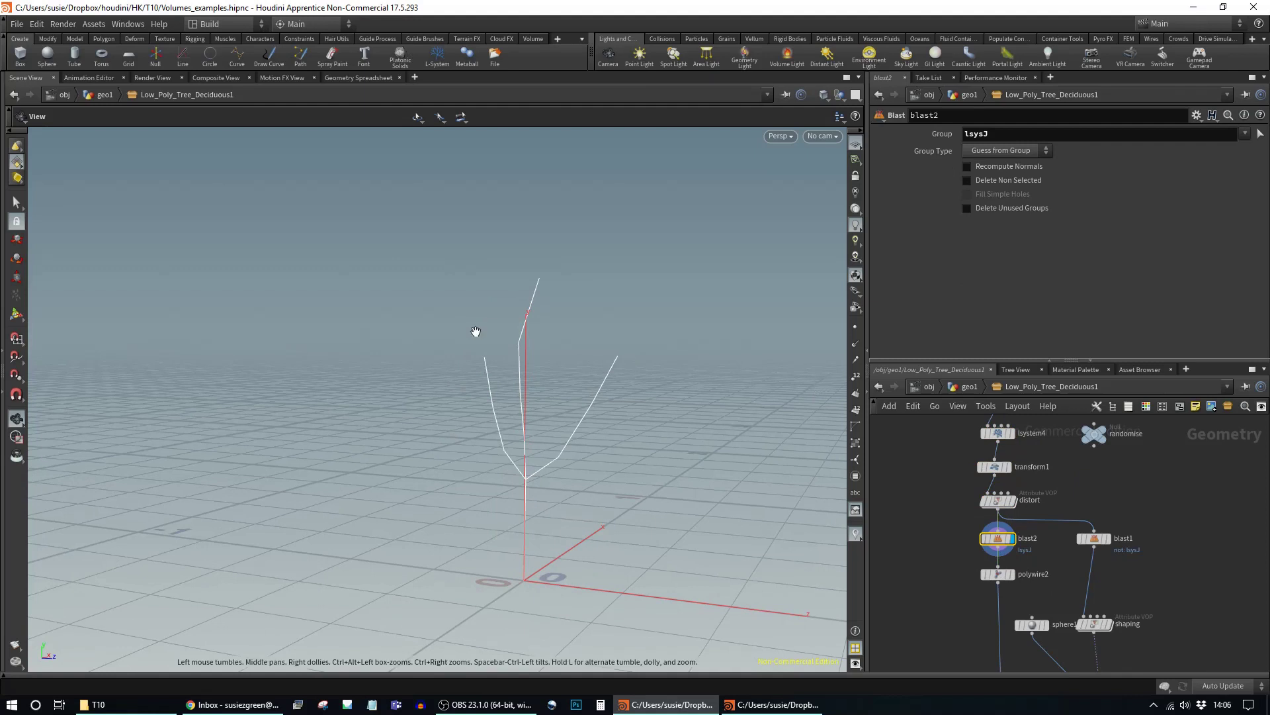
mouse_move(1011, 558)
click(1093, 540)
click(1112, 539)
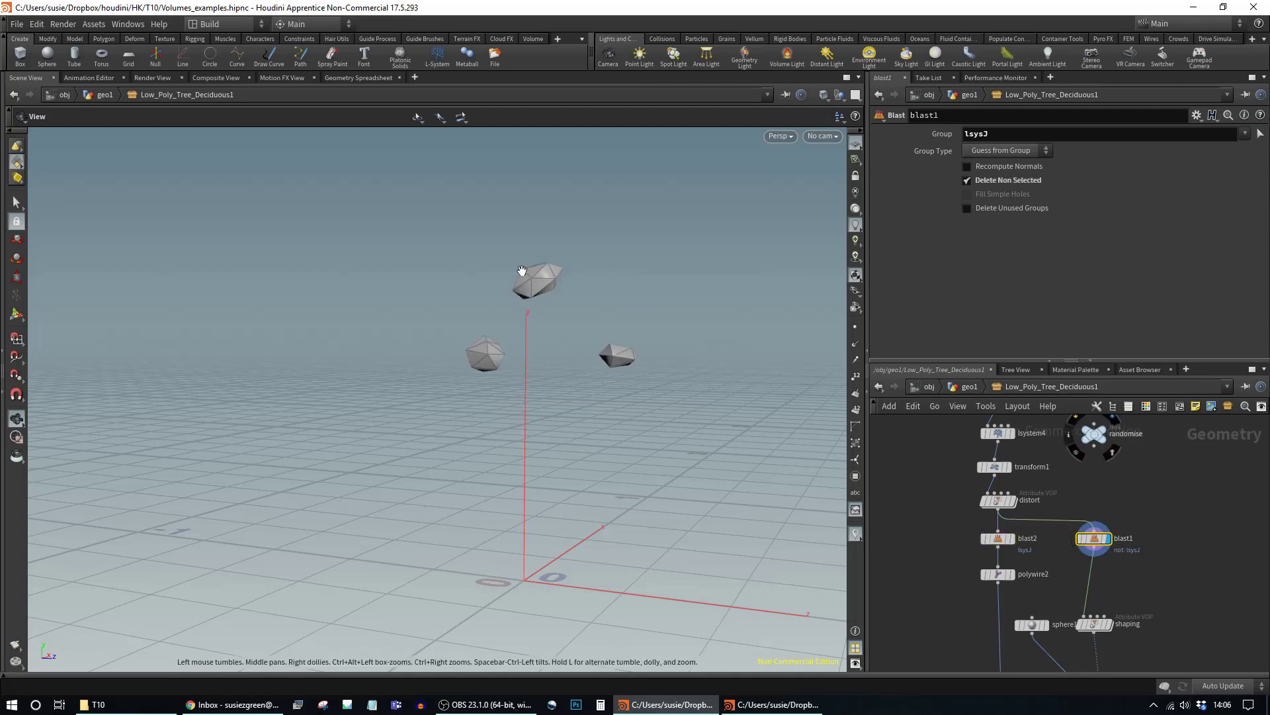
Step: Display the polywire2 node with its parameters and examine the thickened trunk and branches from different angles
scroll(1068, 489, down, 3)
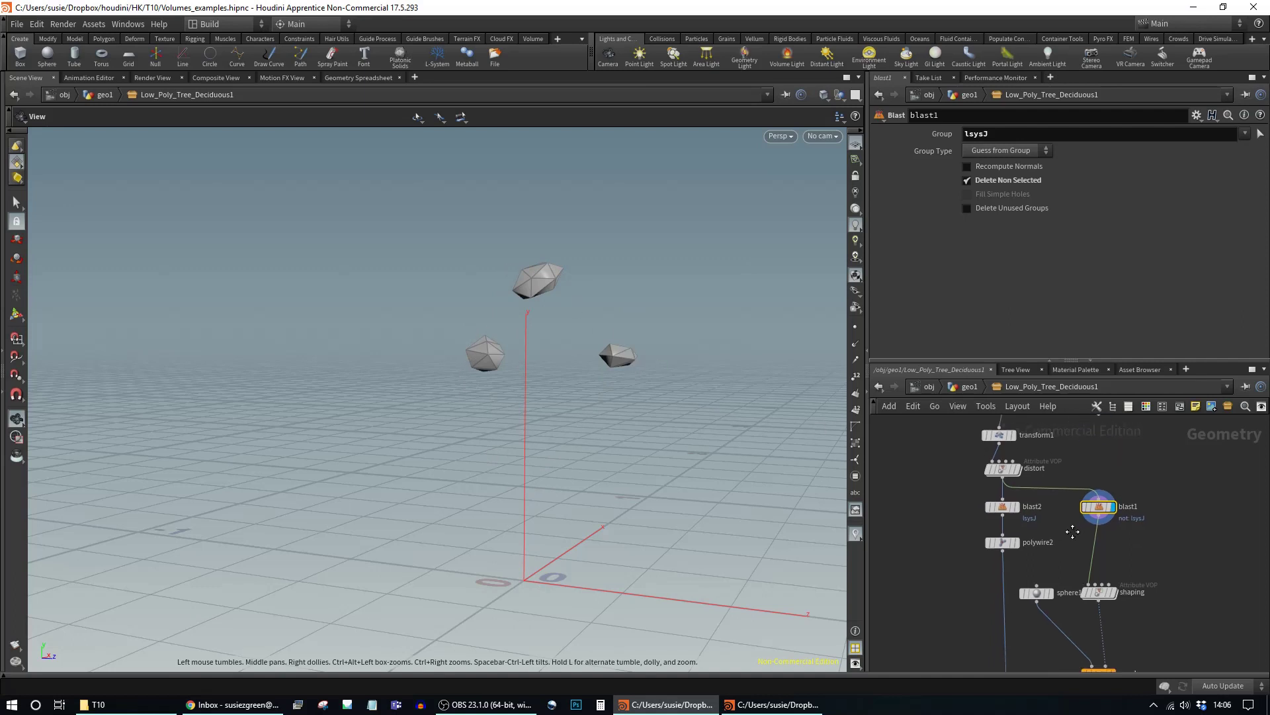
click(1003, 506)
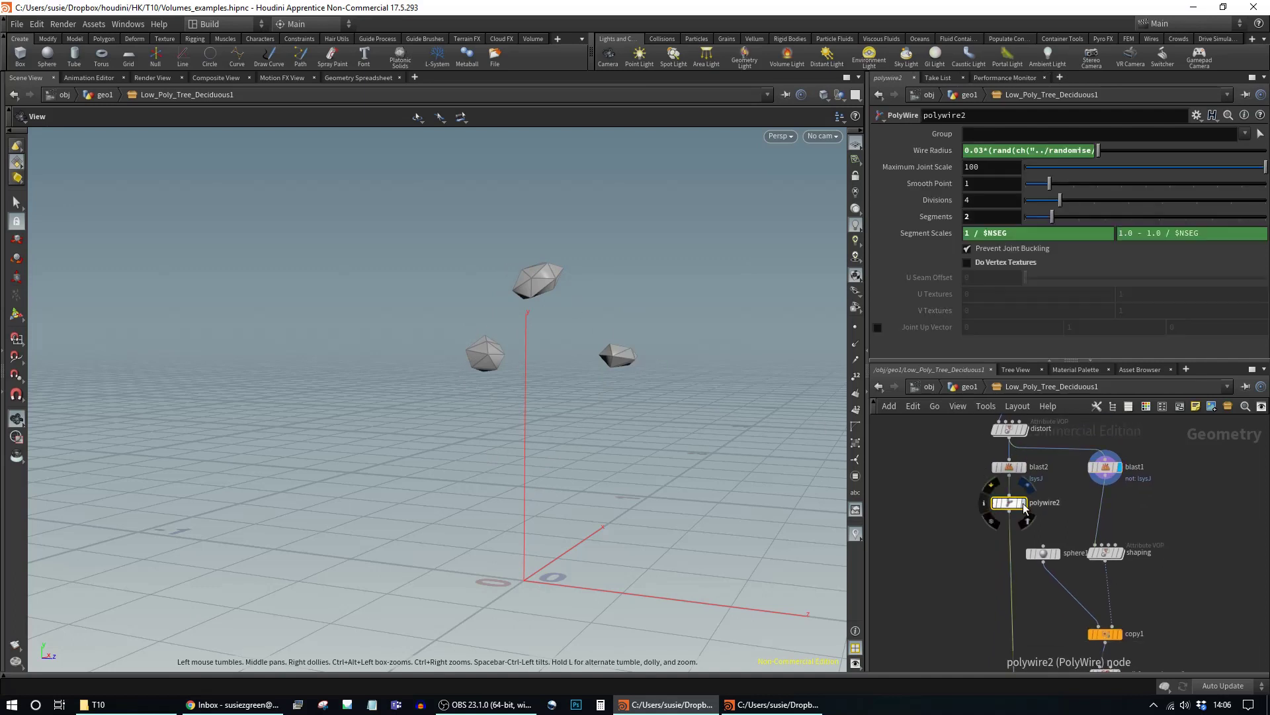
click(1021, 503)
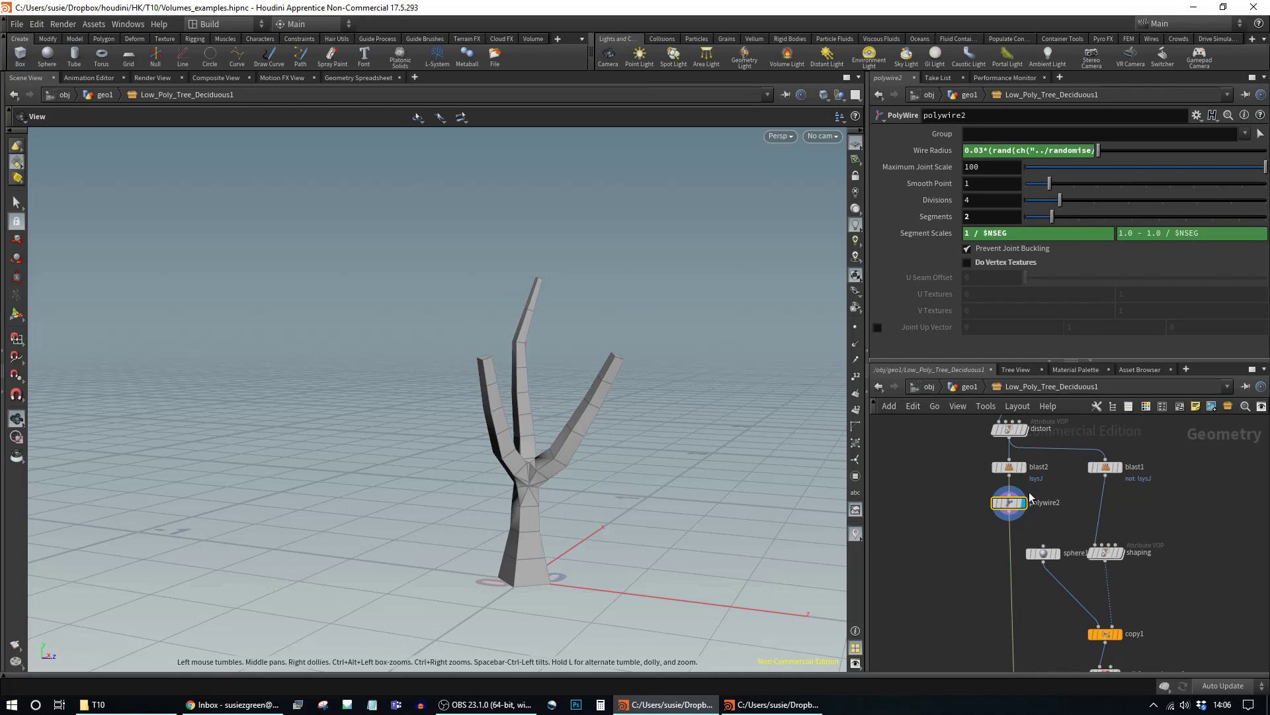
drag(573, 468, 722, 438)
drag(589, 452, 649, 397)
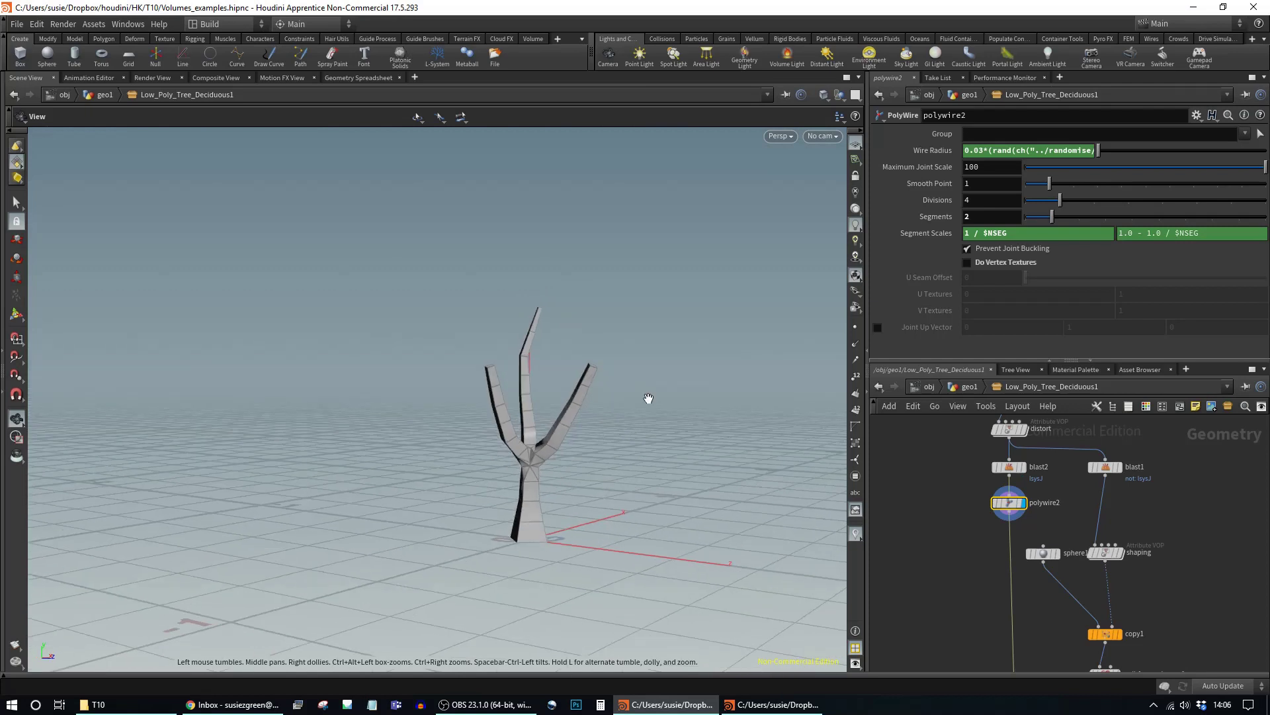
drag(554, 481, 652, 468)
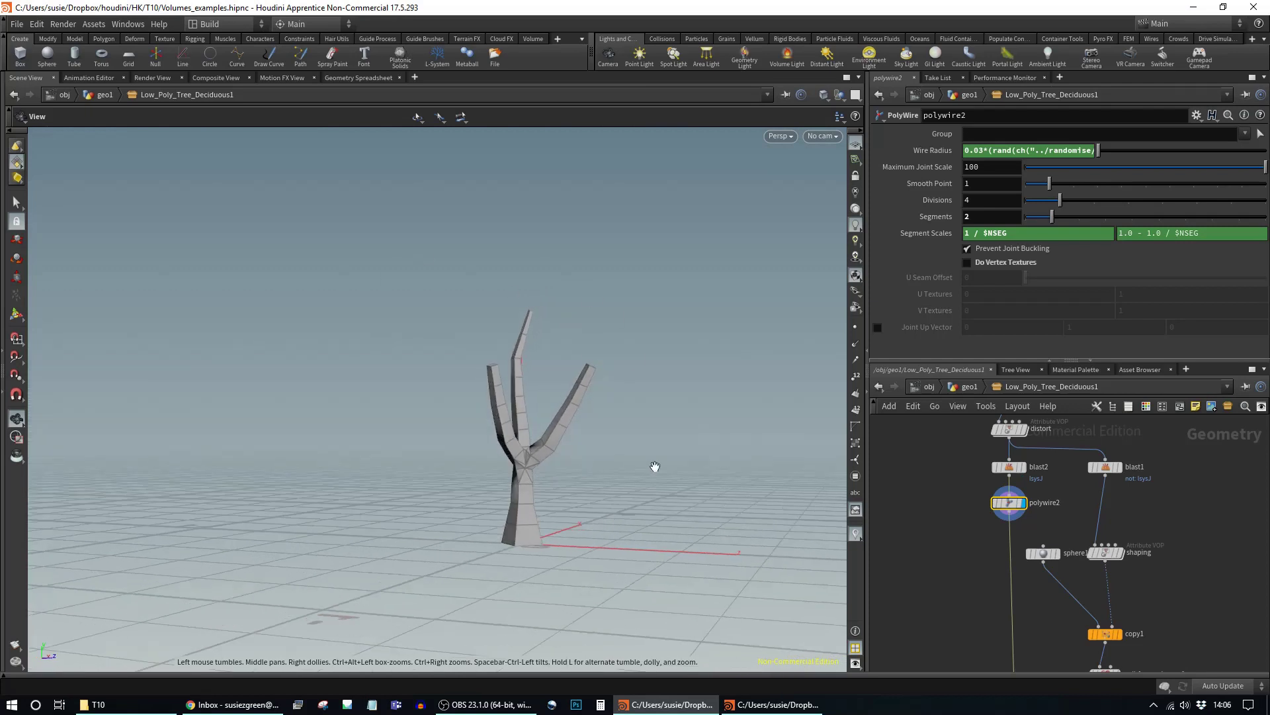
Step: Display the color6 node on the trunk branch, show its parameters and inspect the coloured trunk
middle_drag(1064, 556, 1017, 580)
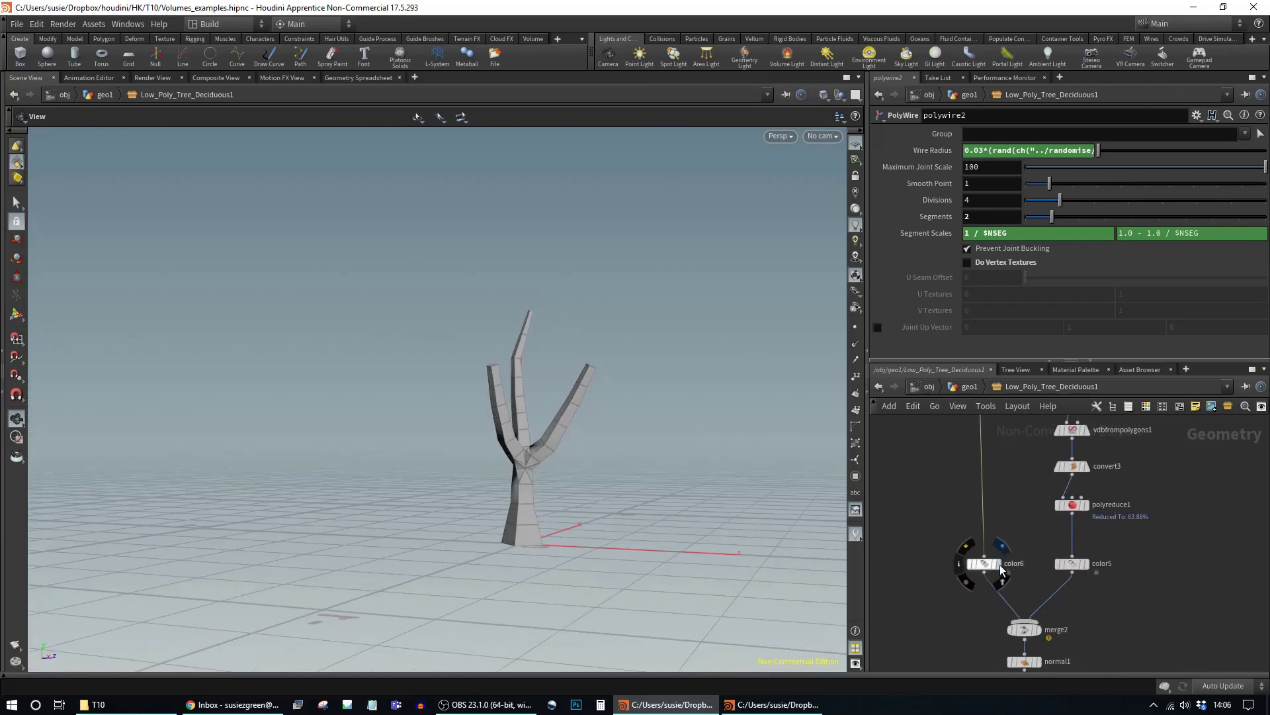
click(999, 564)
click(977, 563)
drag(555, 439, 504, 456)
Step: Return to the blast1 node and display the isolated spheres that start the foliage branch
middle_drag(1032, 407, 1085, 569)
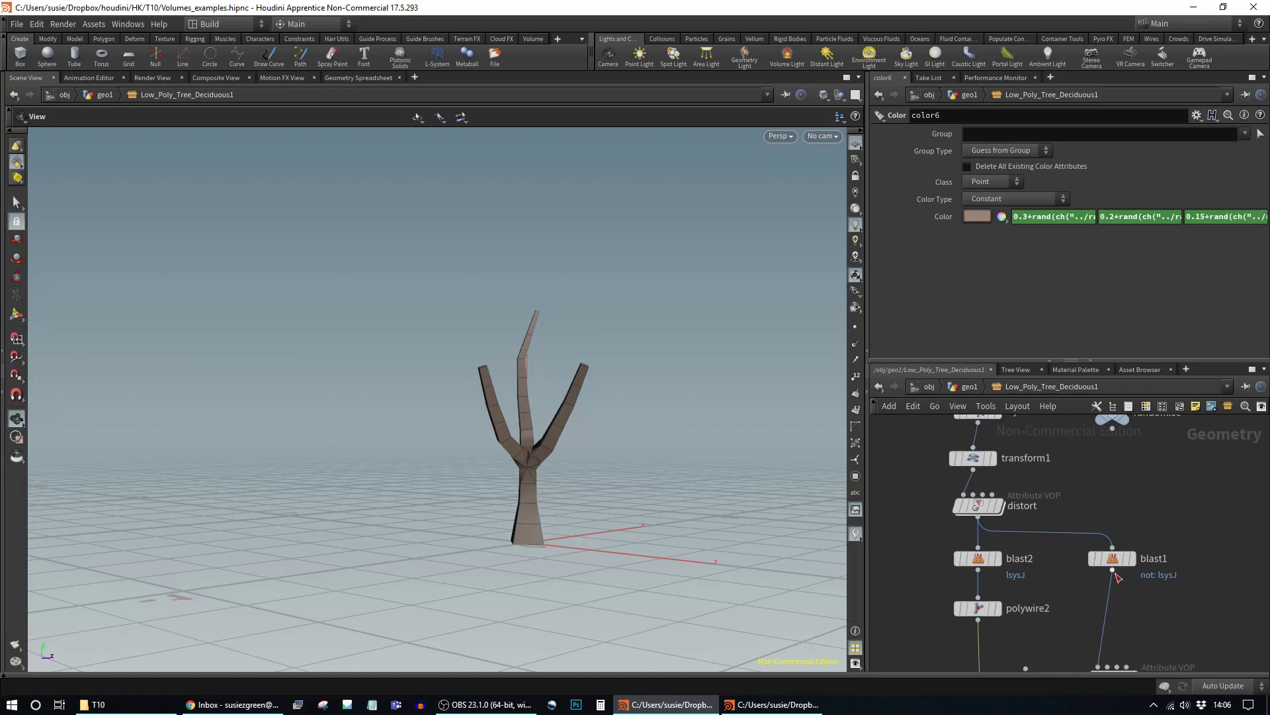
click(1111, 557)
click(1133, 535)
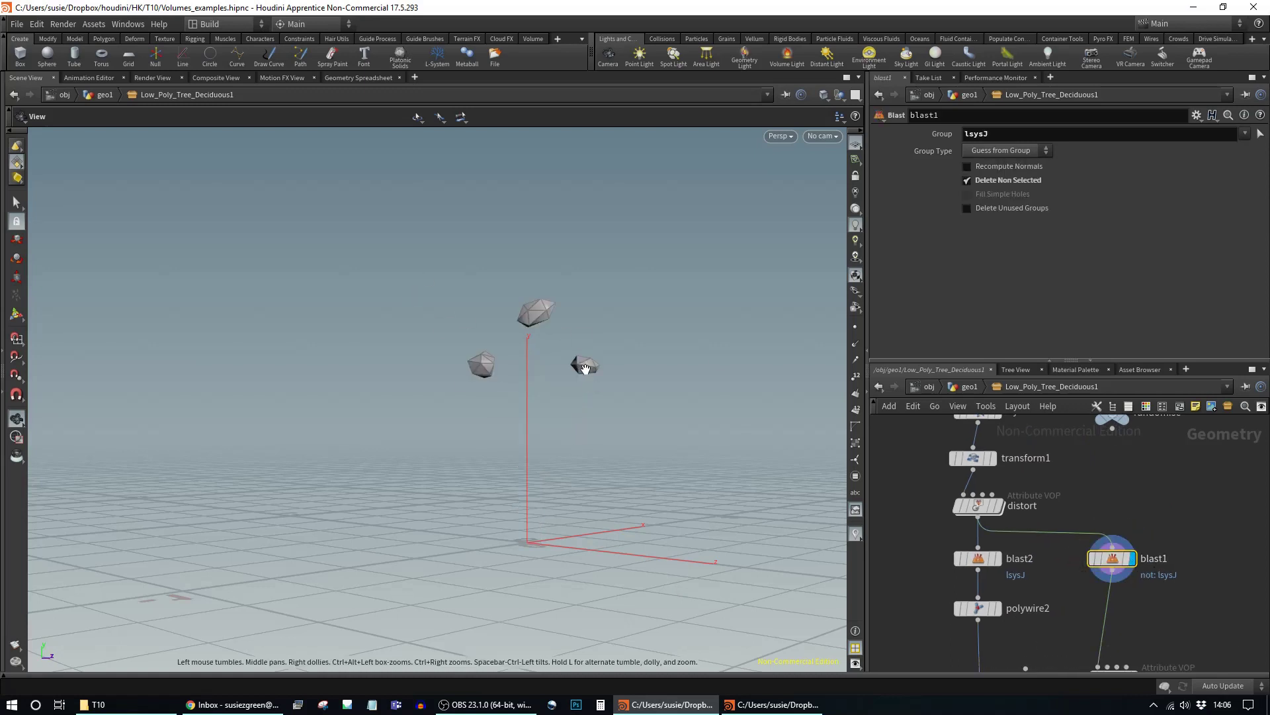
Step: Move the shaping node away from sphere1 and enlarge the network editor around the foliage nodes
middle_drag(1179, 573, 1128, 493)
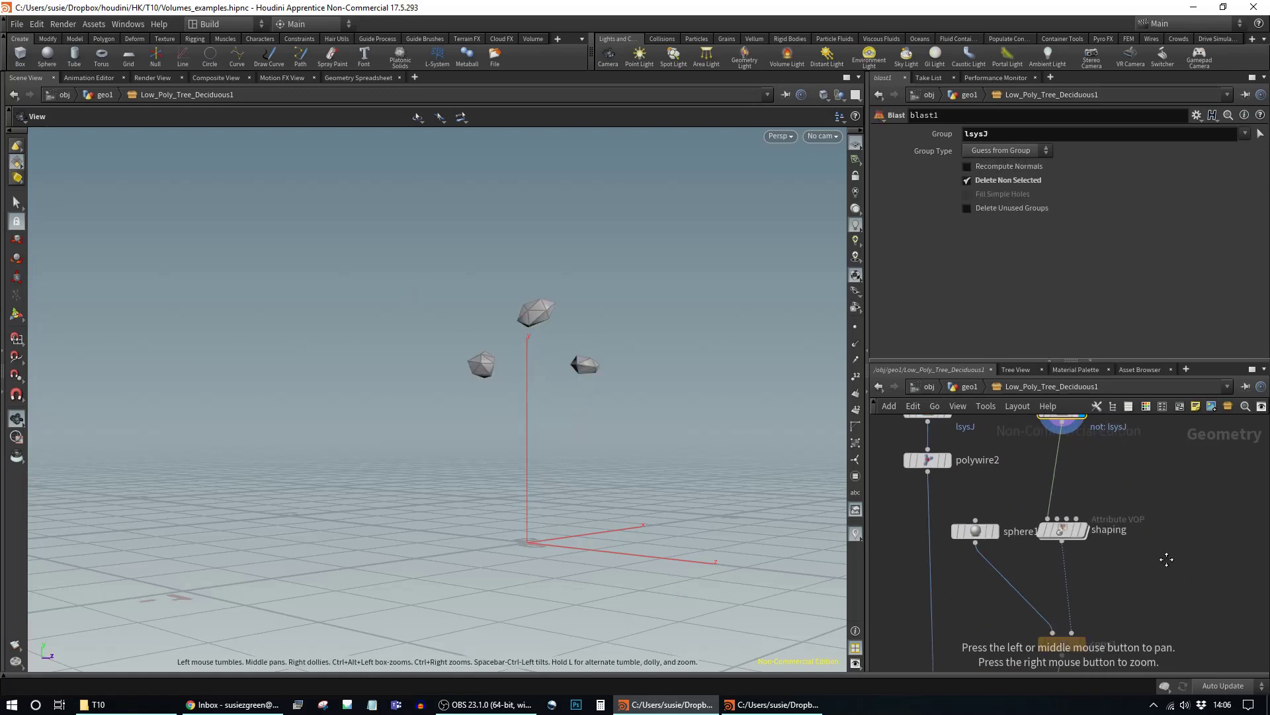
drag(1059, 513, 1078, 534)
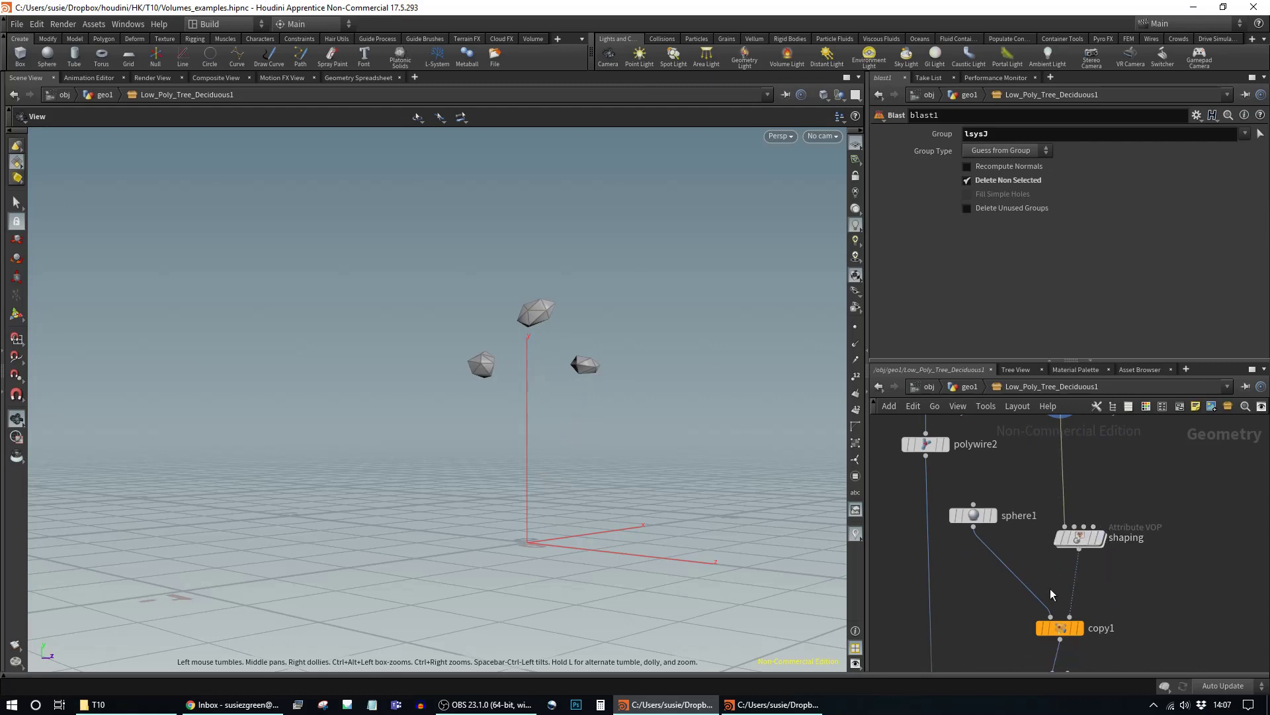
drag(1164, 364, 1164, 281)
key(space)
drag(1141, 418, 1151, 451)
Step: Display the shaping node with its parameters and inspect the flattened foliage shapes from above and the side
click(1099, 543)
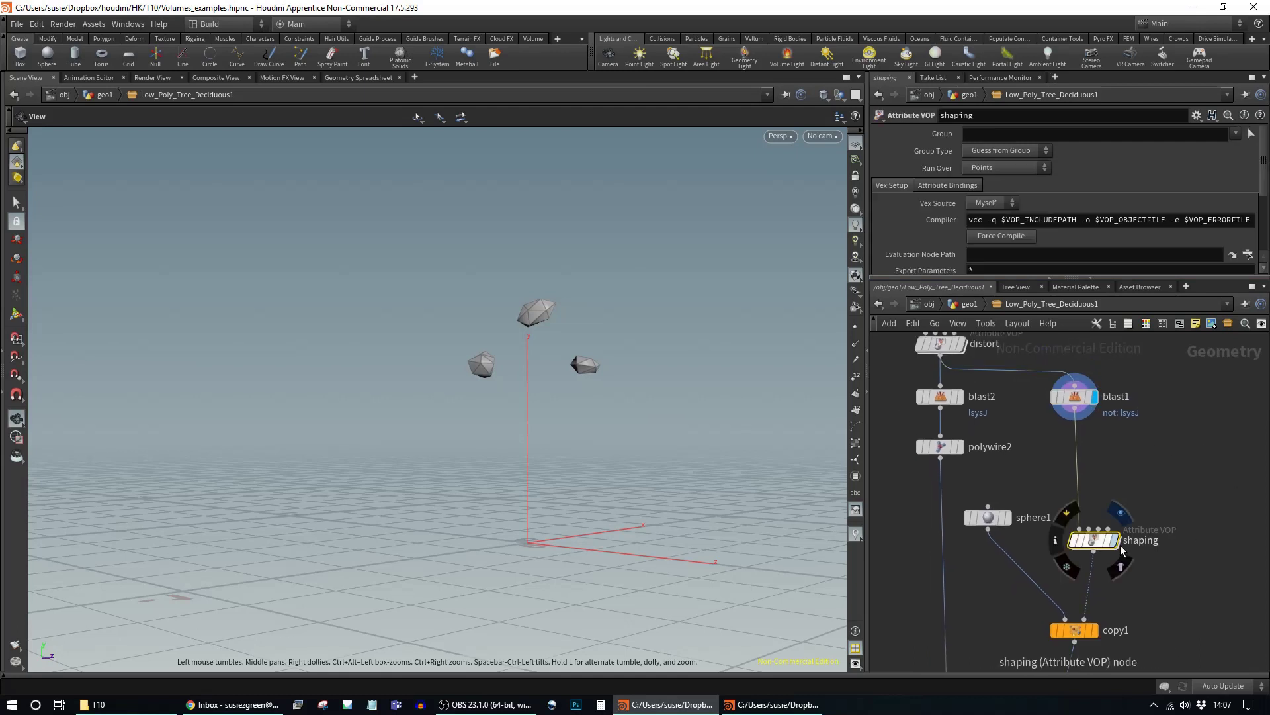
click(1118, 541)
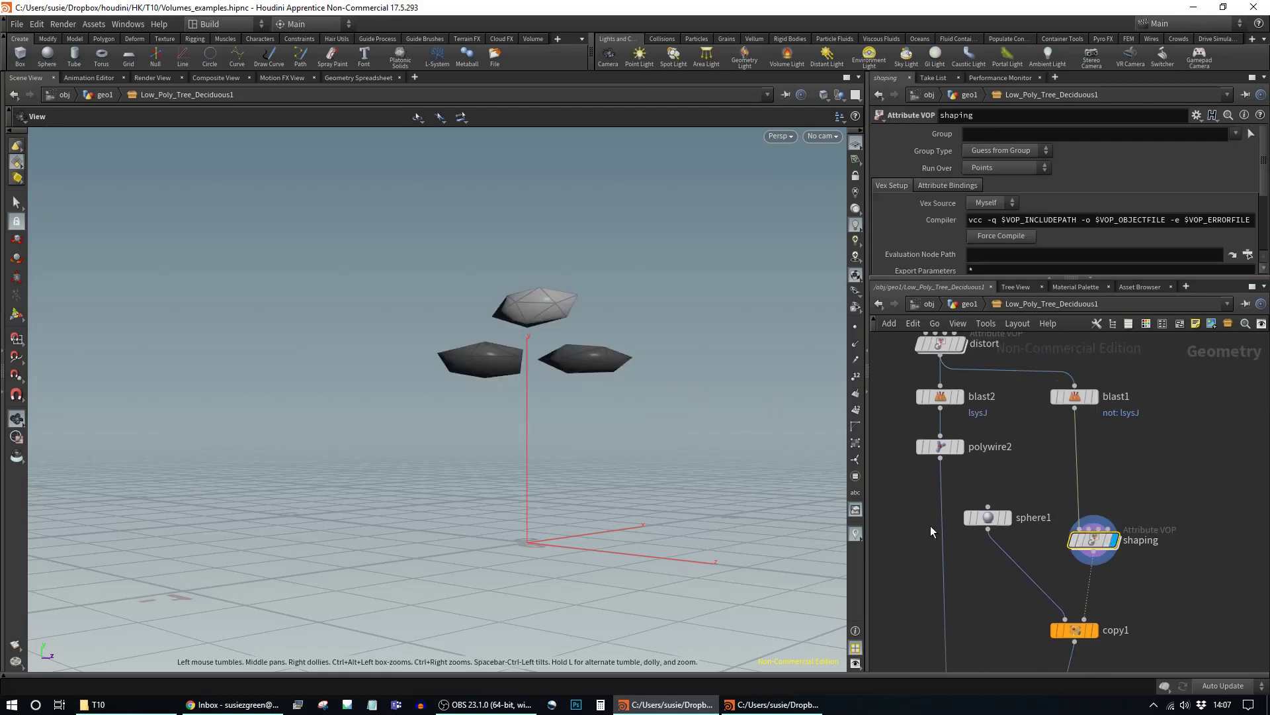
drag(588, 346, 582, 405)
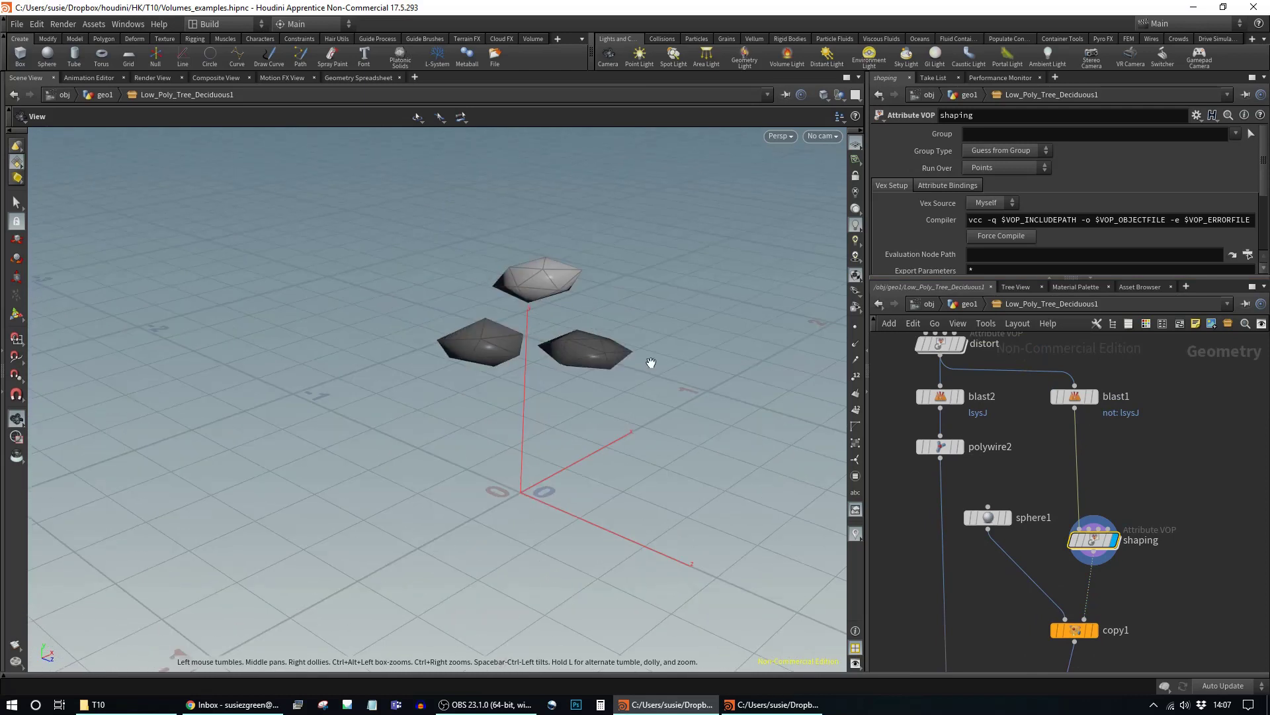
drag(531, 458, 642, 417)
Step: Show the copy1 node's parameters, and display sphere1, the source sphere for the copies, with its settings
mouse_move(1089, 631)
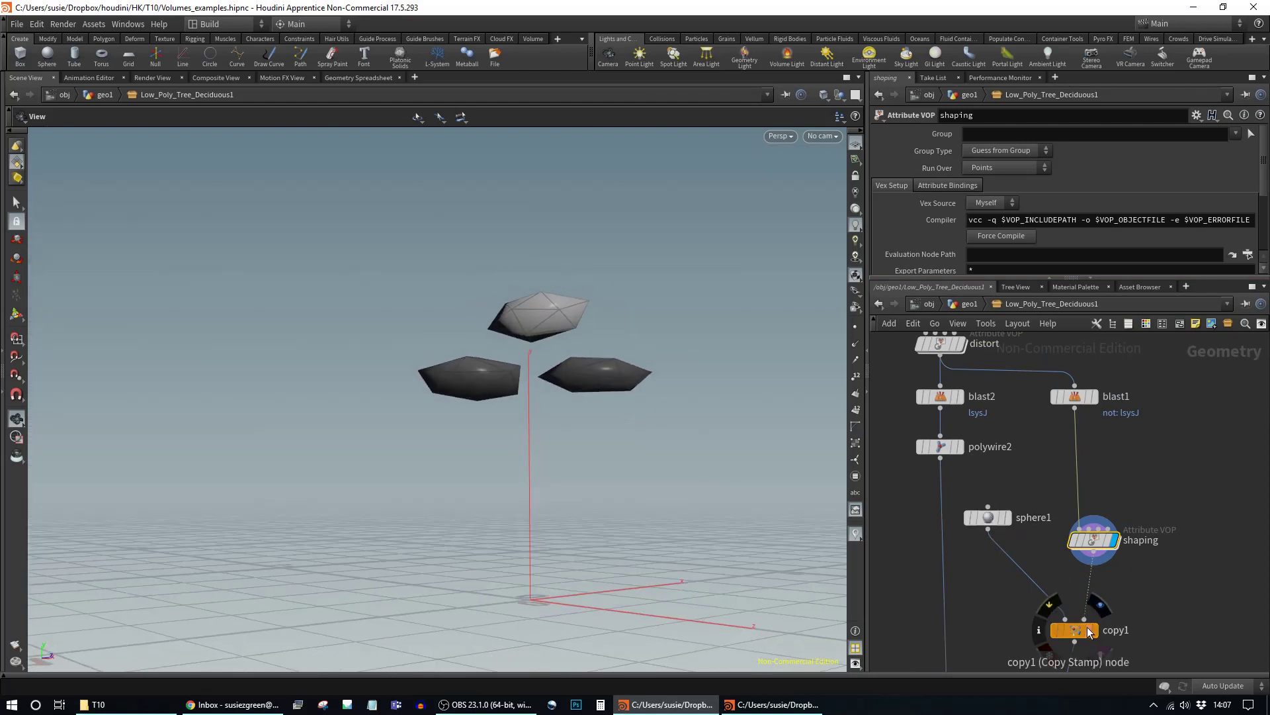
click(1076, 631)
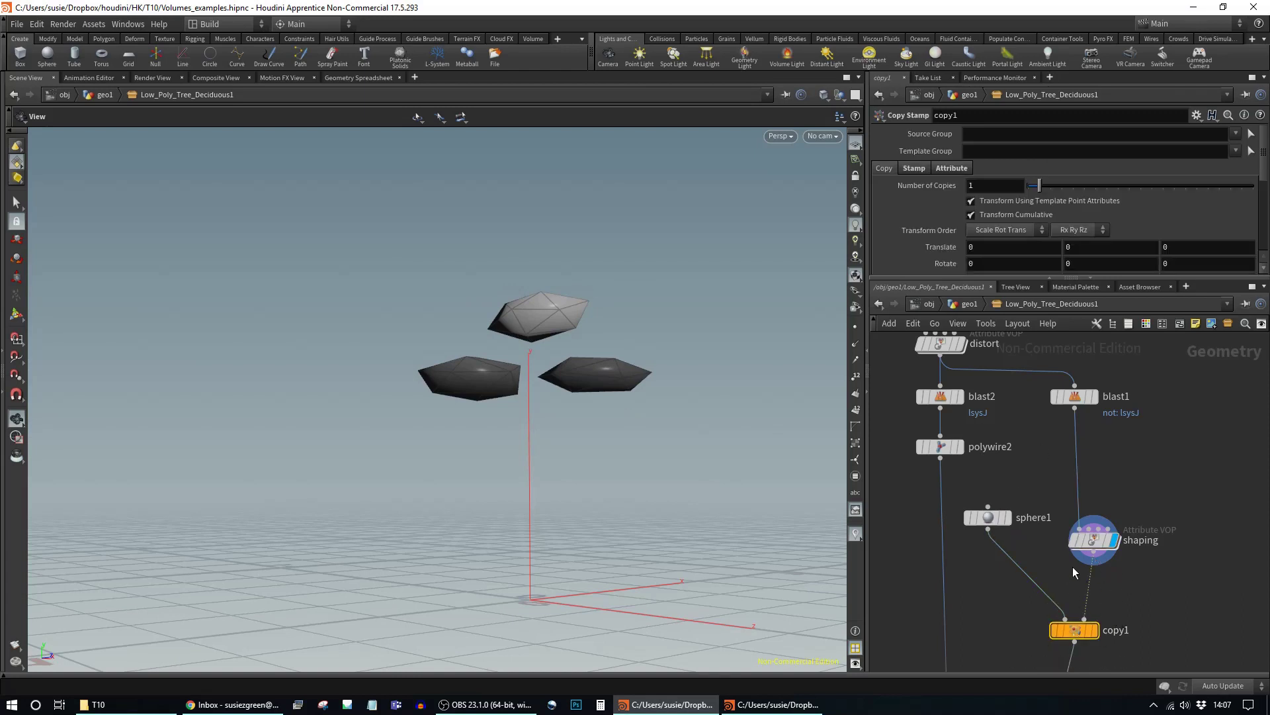
drag(561, 367, 598, 439)
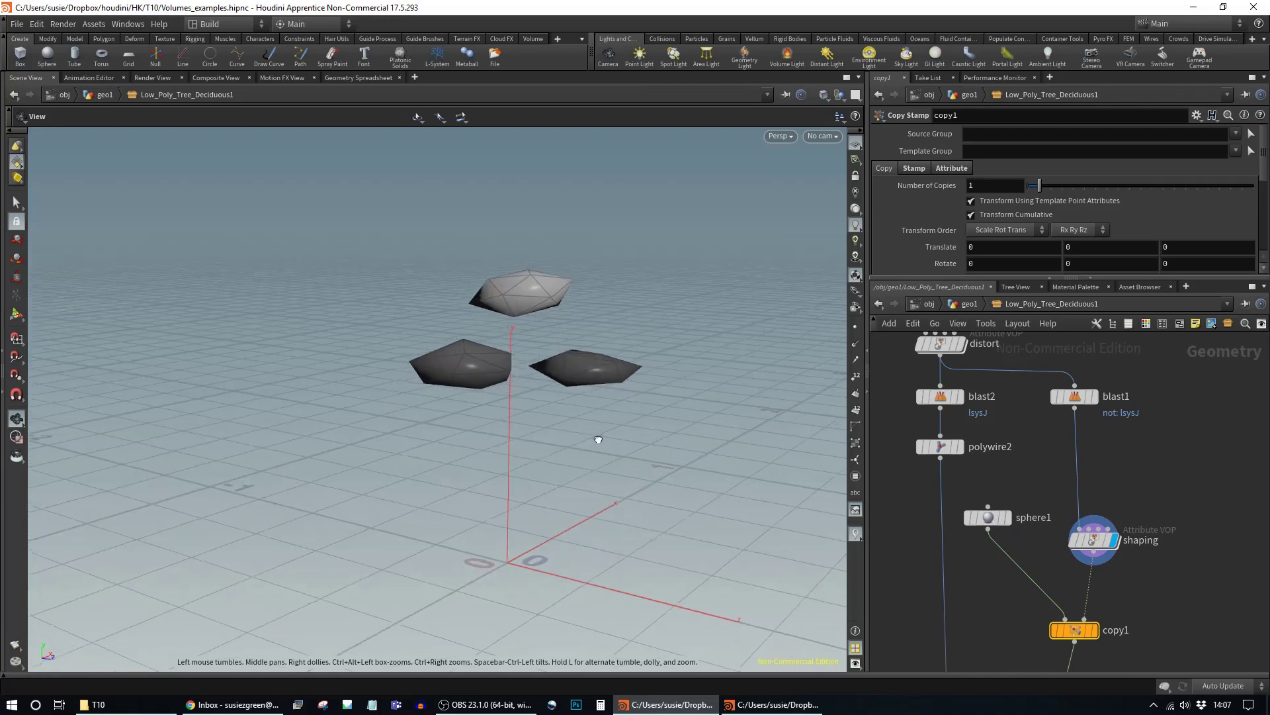
click(991, 519)
click(1006, 517)
drag(534, 439, 502, 451)
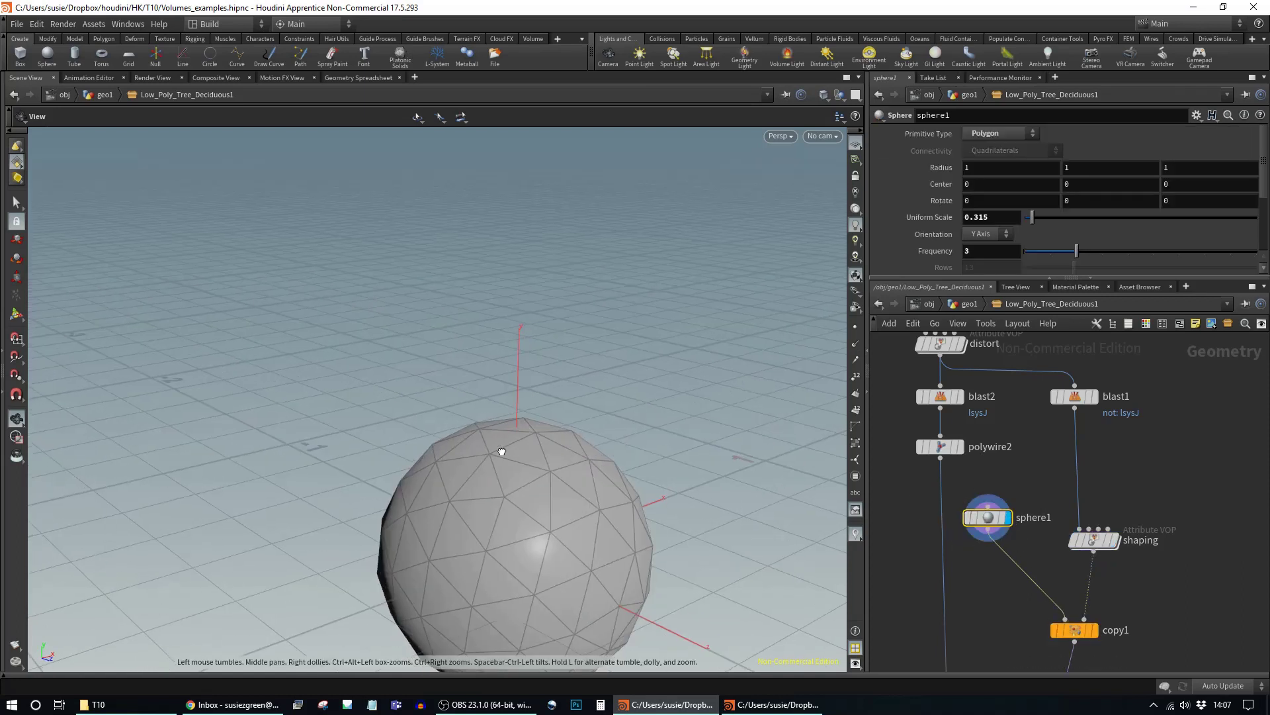
Step: Display the copy1 node and examine the overlapping sphere copies of the foliage up close
click(1095, 627)
drag(395, 378, 445, 397)
scroll(505, 326, up, 10)
drag(504, 327, 582, 405)
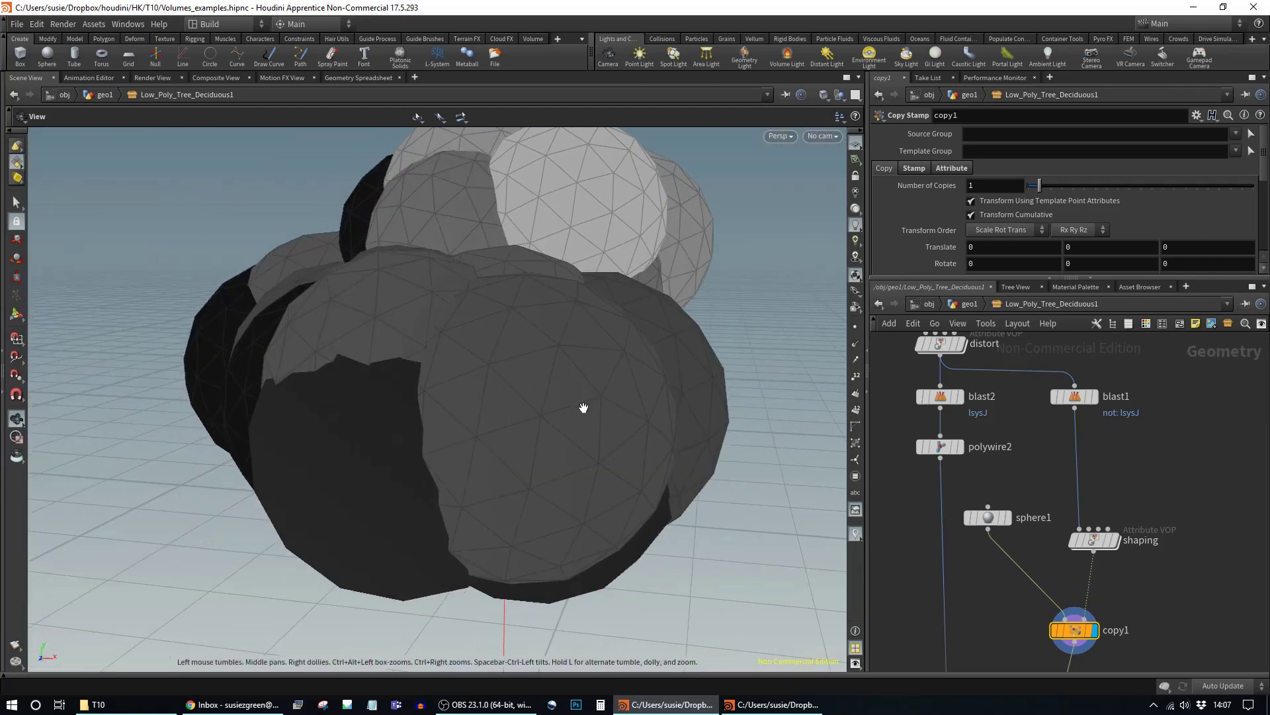
Step: Display the vdbfrompolygons1 node with its parameters and inspect the voxelised foliage volume from several views
middle_drag(1242, 622, 1054, 429)
click(1051, 426)
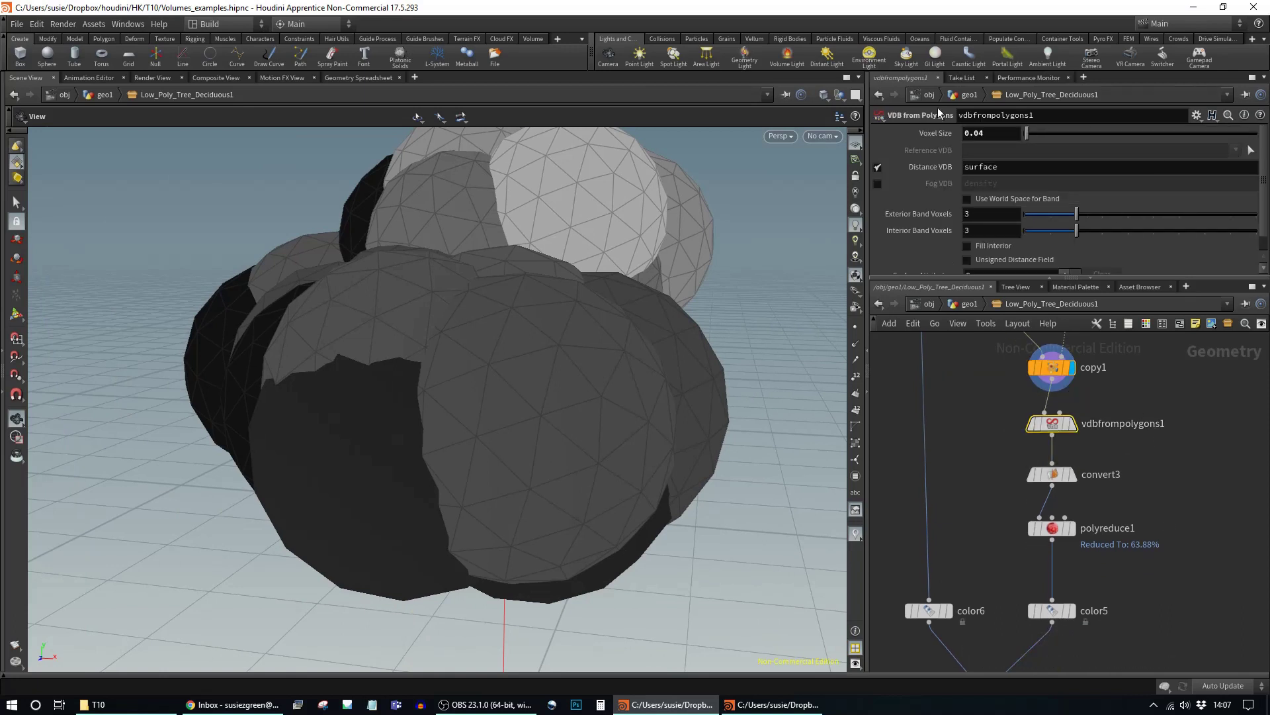
click(1073, 424)
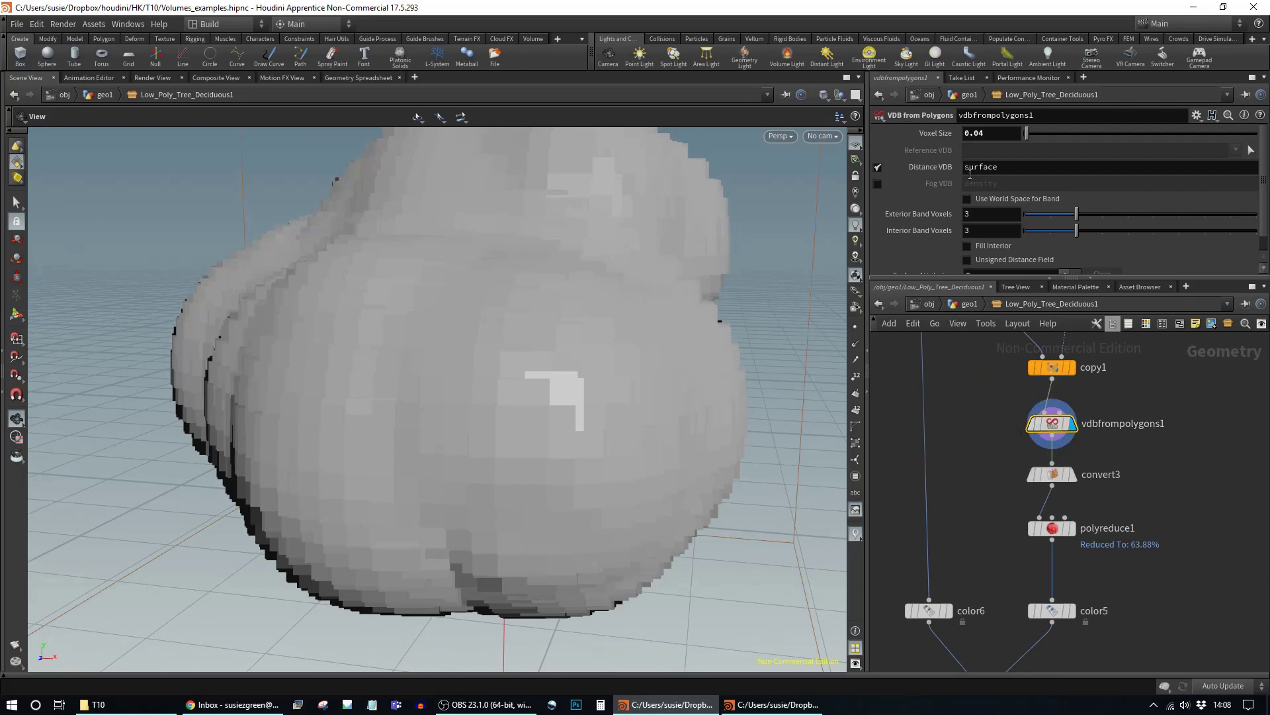
right_drag(505, 404, 357, 383)
drag(358, 383, 295, 459)
right_drag(295, 459, 596, 437)
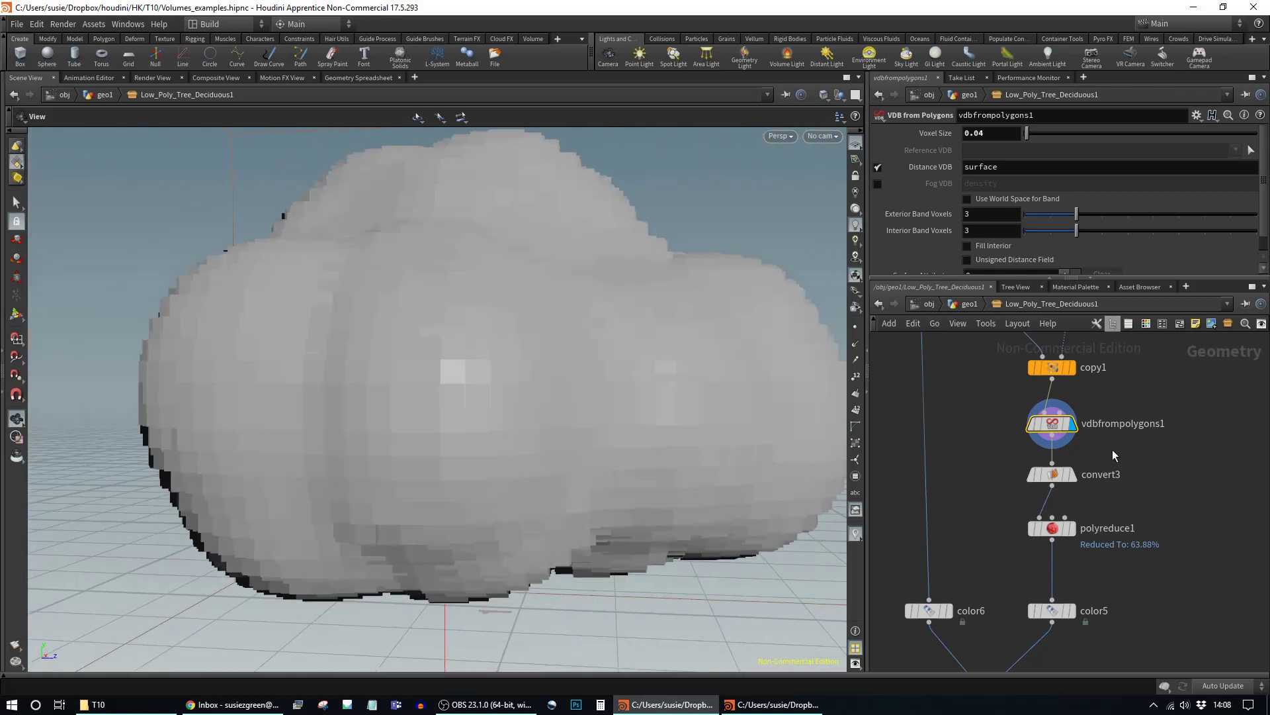
Step: Display the convert3 node with its parameters and inspect the polygon foliage mesh converted from the VDB
click(1050, 476)
click(1070, 474)
right_drag(629, 326, 592, 280)
drag(592, 279, 381, 328)
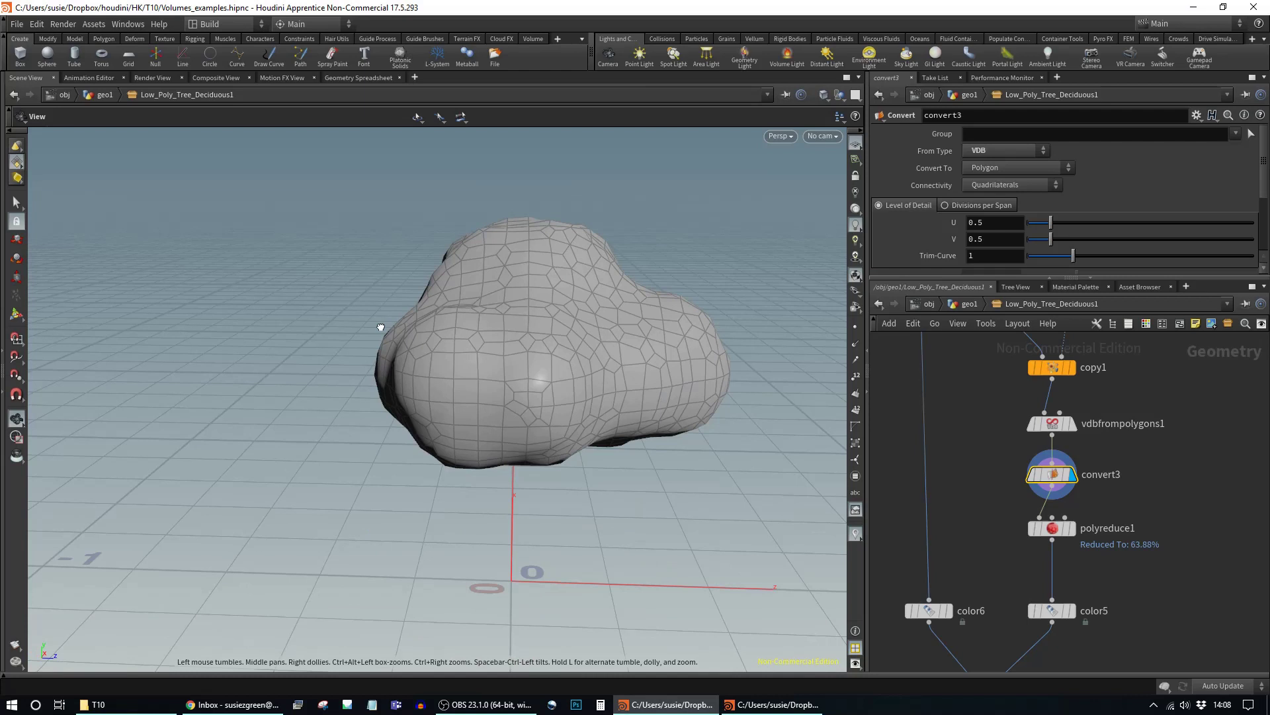
Step: Review the settings of vdbfrompolygons1 and convert3 again while viewing the converted mesh from another angle
click(1059, 426)
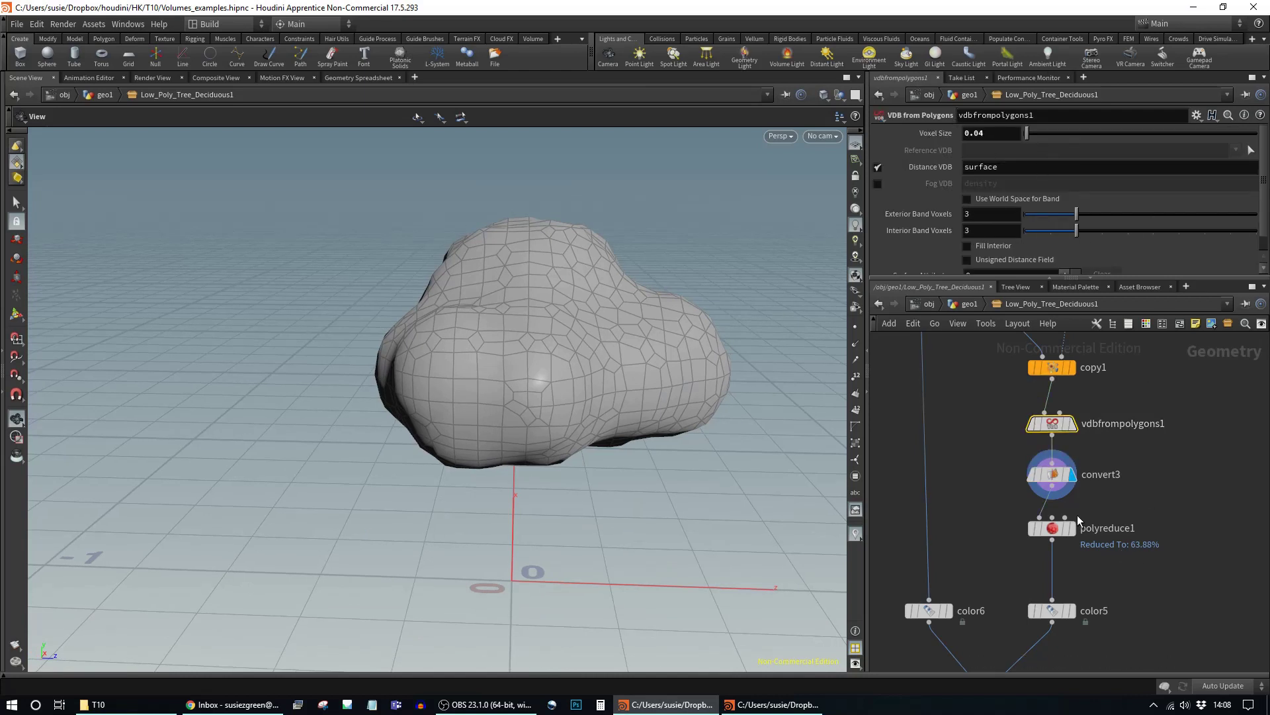
click(1052, 474)
drag(641, 484, 524, 505)
Step: Display the polyreduce1 node with its reduction settings and examine the simplified foliage mesh
click(1072, 529)
click(1073, 530)
mouse_move(618, 428)
mouse_down()
mouse_move(582, 440)
mouse_move(583, 539)
mouse_move(595, 437)
mouse_up()
Step: Display the color5 node's coloured foliage and show the parameters of the trunk's color6 node
click(1071, 610)
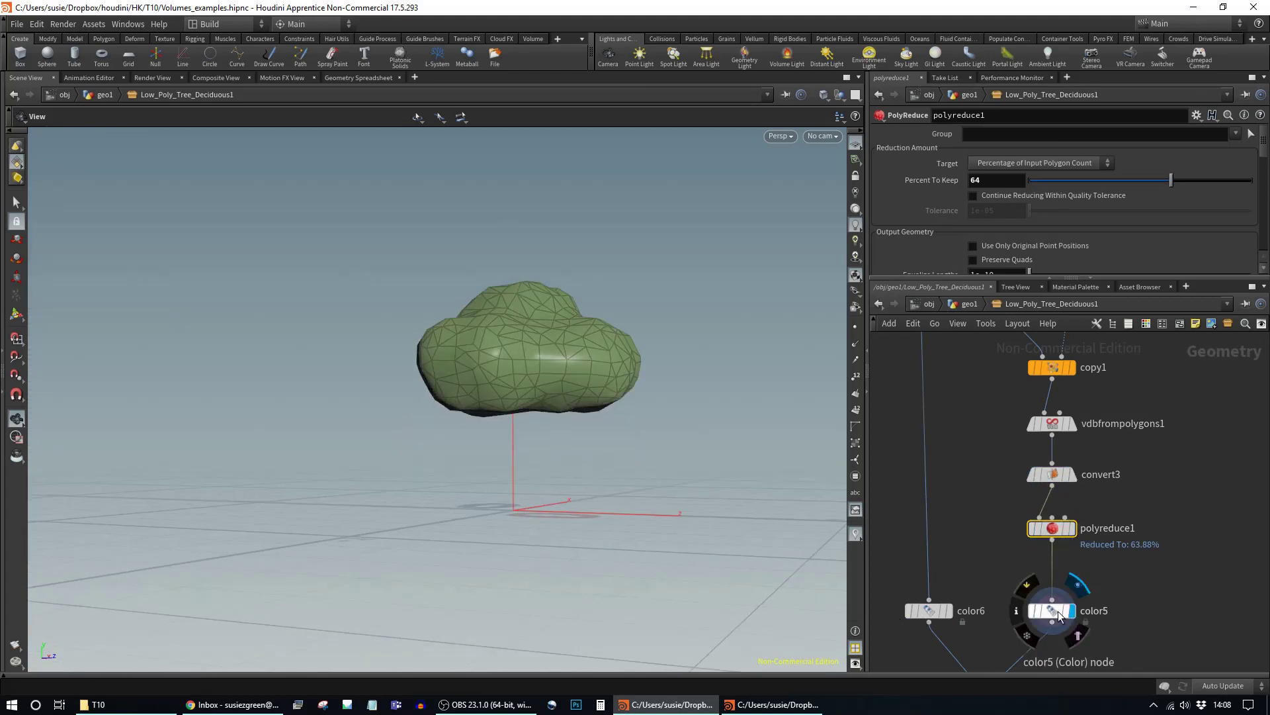
drag(1174, 596, 1235, 382)
click(986, 397)
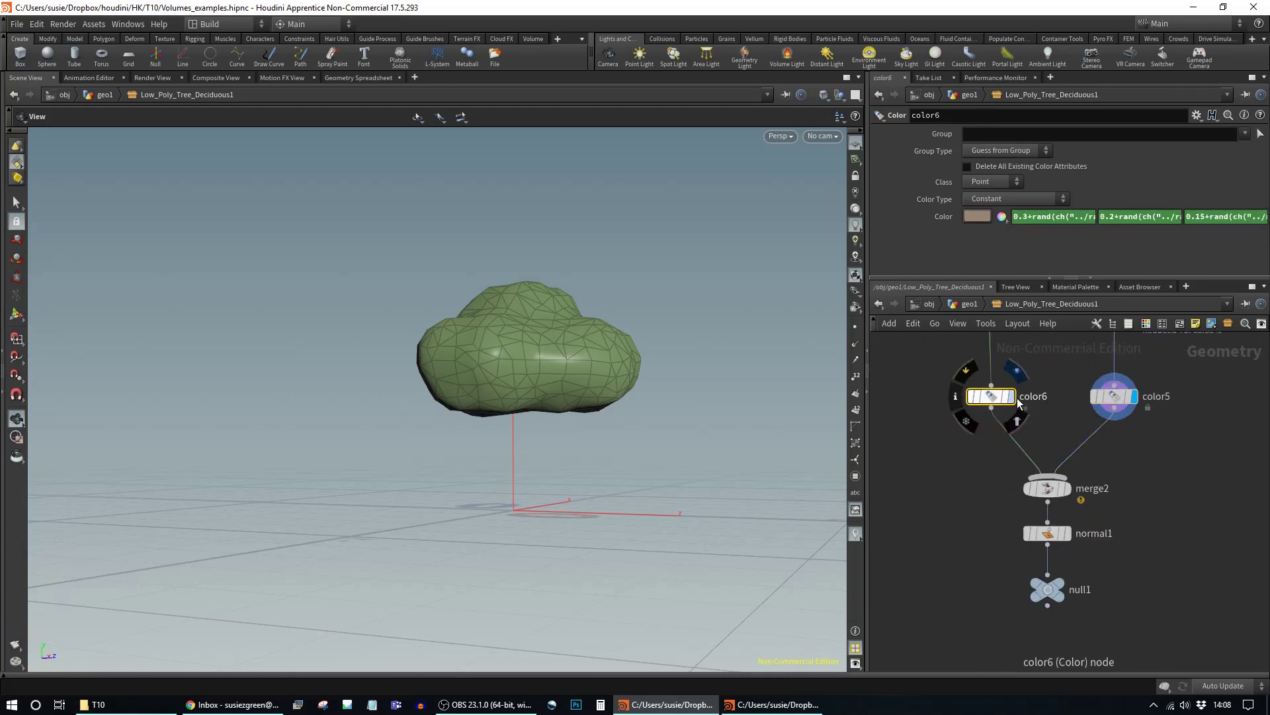
Step: Display the color6 trunk, the merge2 node and the normal1 node in turn, and inspect the combined tree
click(1012, 397)
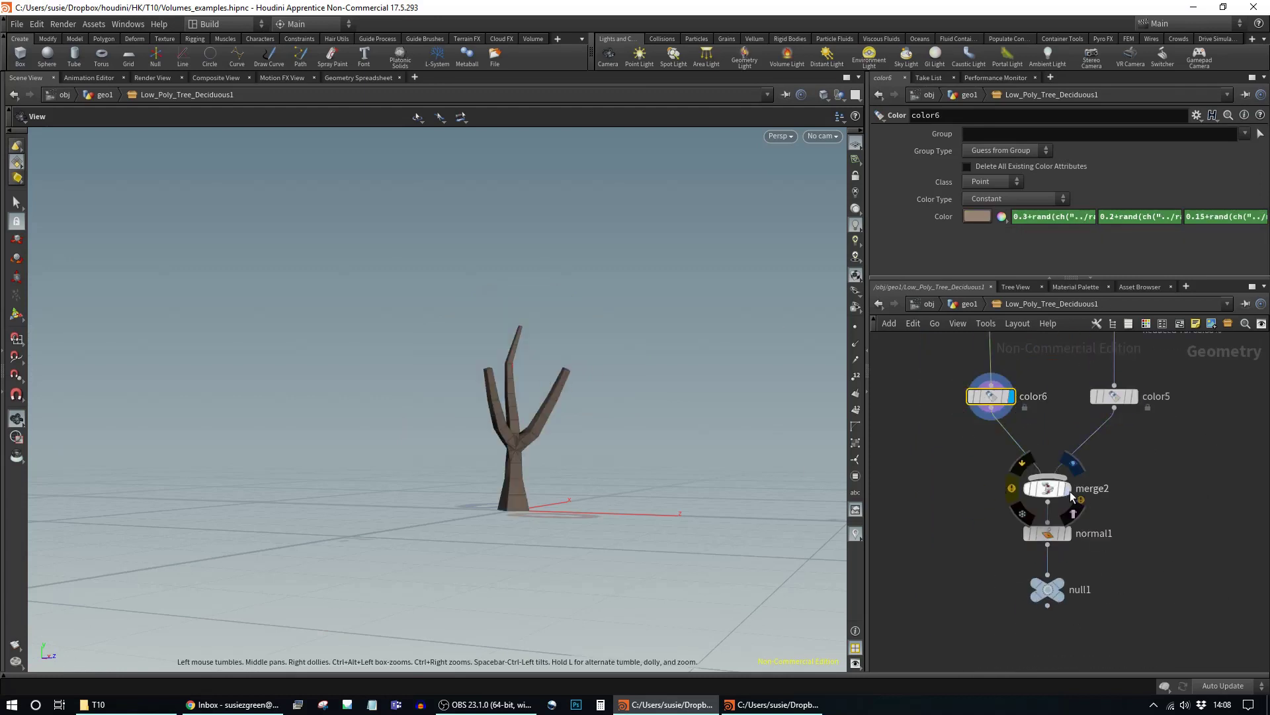
click(1058, 489)
click(1044, 539)
click(1067, 534)
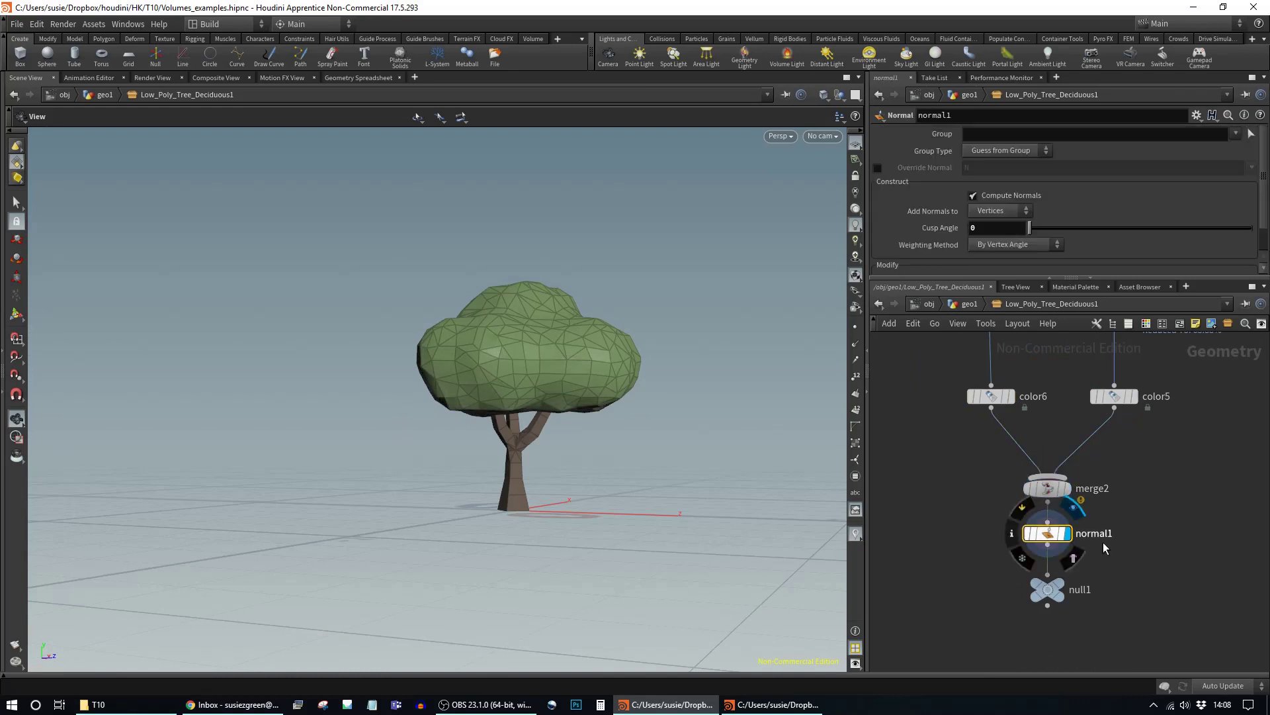
drag(601, 403, 700, 454)
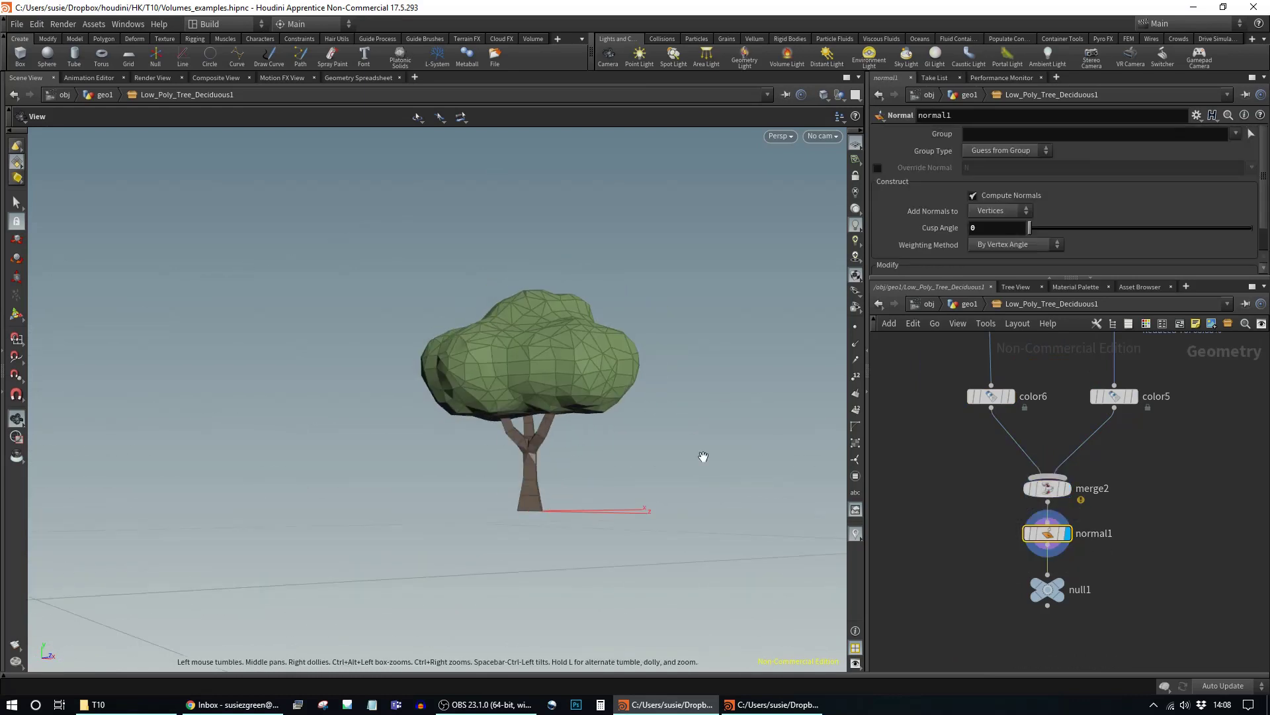
Step: Display the null1 output and inspect the finished tree, and show the rules of the lsystem4 node
click(1052, 594)
click(1066, 588)
drag(641, 456, 695, 543)
scroll(1125, 463, up, 10)
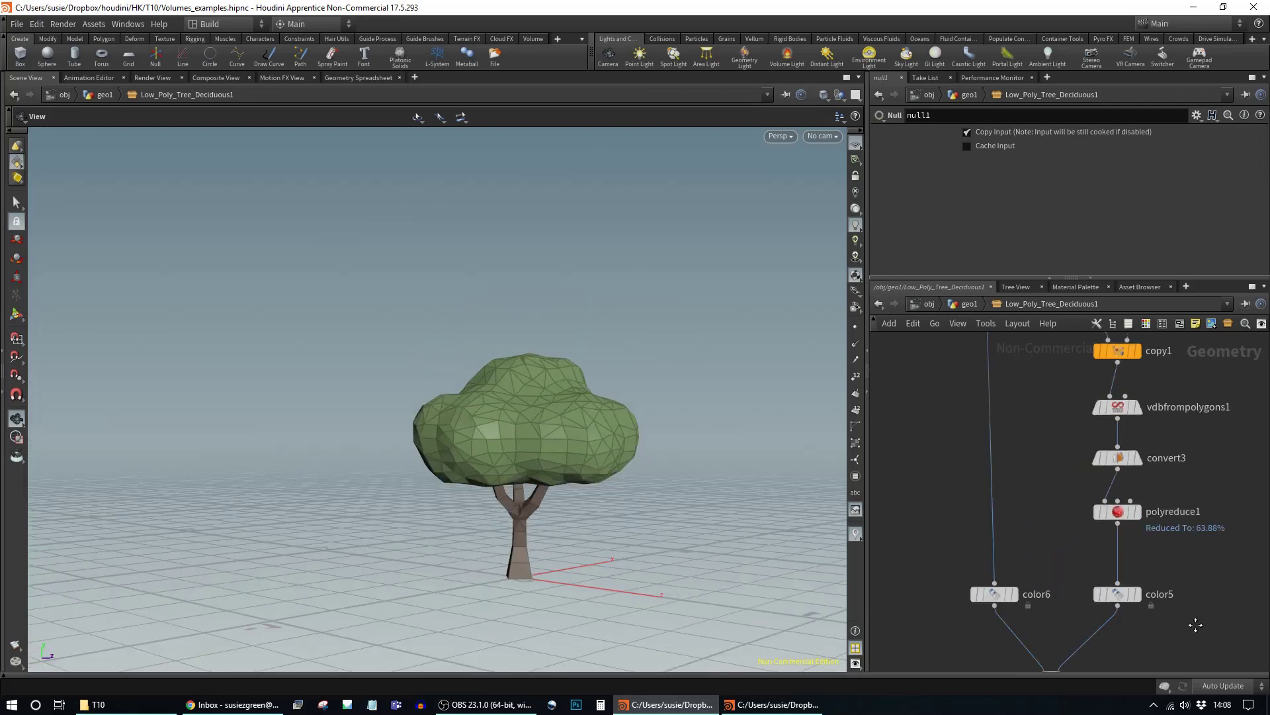
scroll(1106, 446, up, 5)
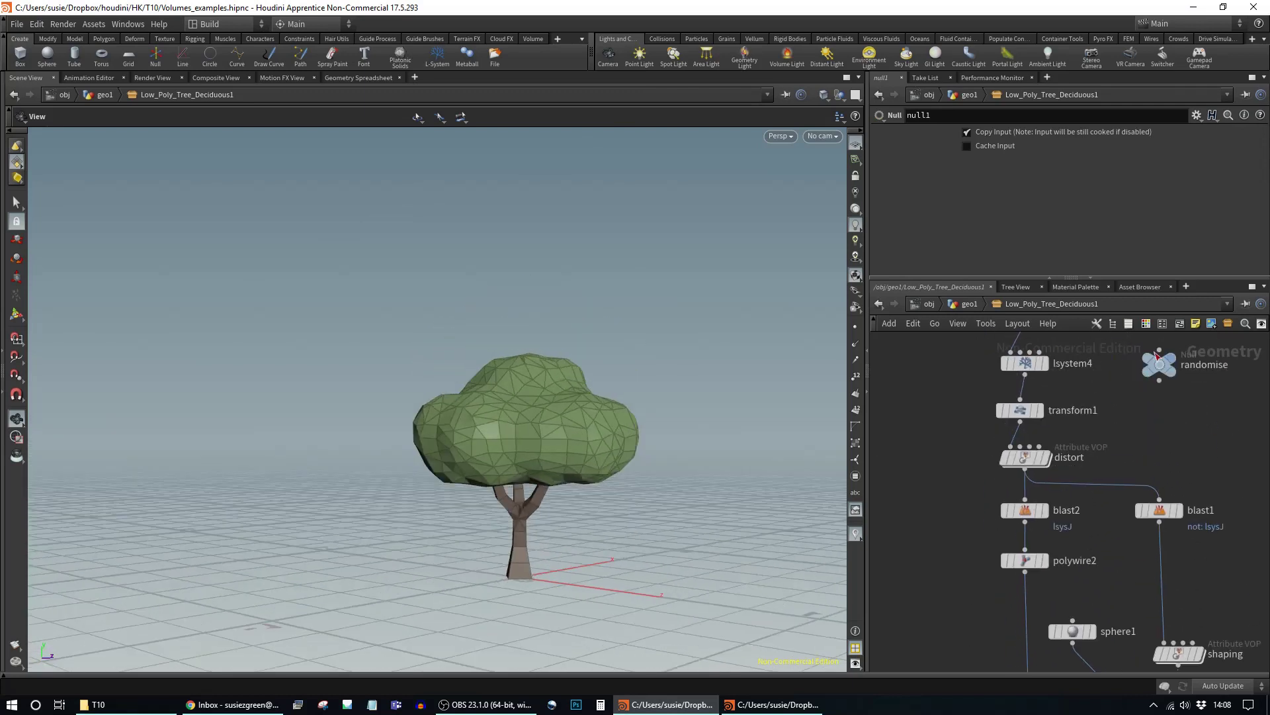
mouse_move(1025, 372)
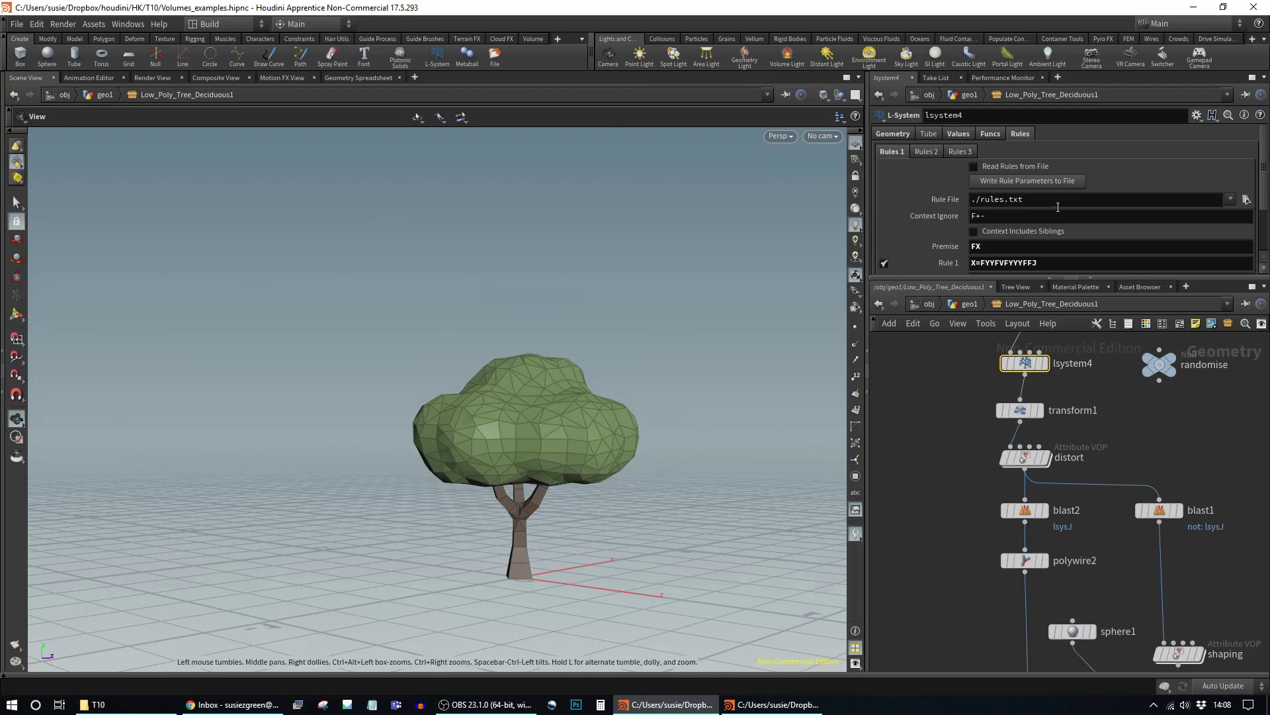
Step: Set the random seed of Low_Poly_Tree_Deciduous1 to 16 at the geo1 level and reopen the asset's network
click(958, 304)
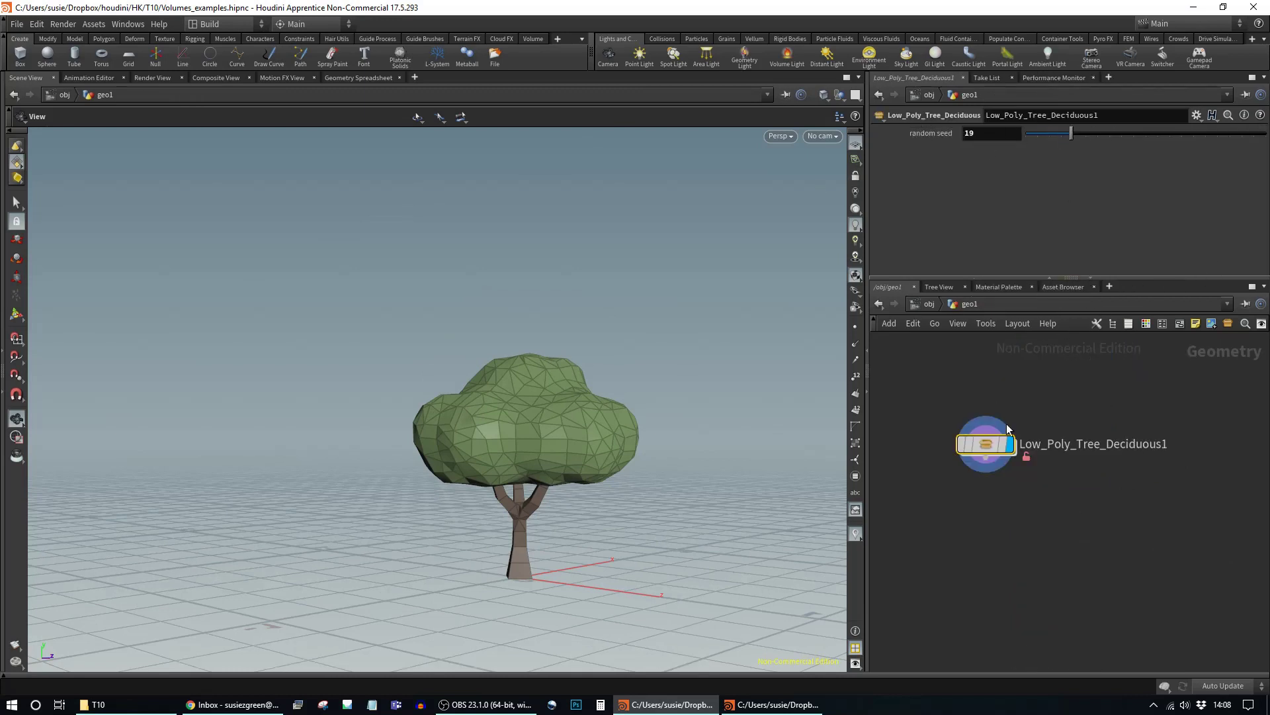
drag(1065, 135, 1065, 136)
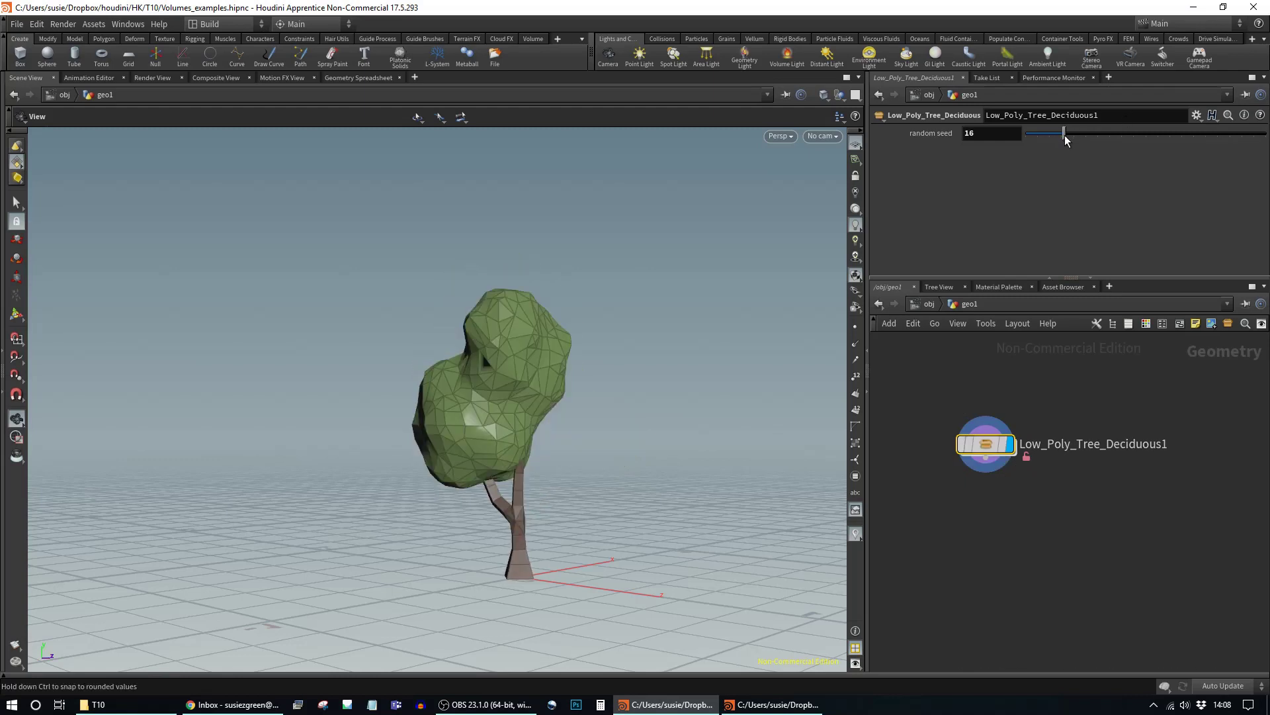
double_click(988, 443)
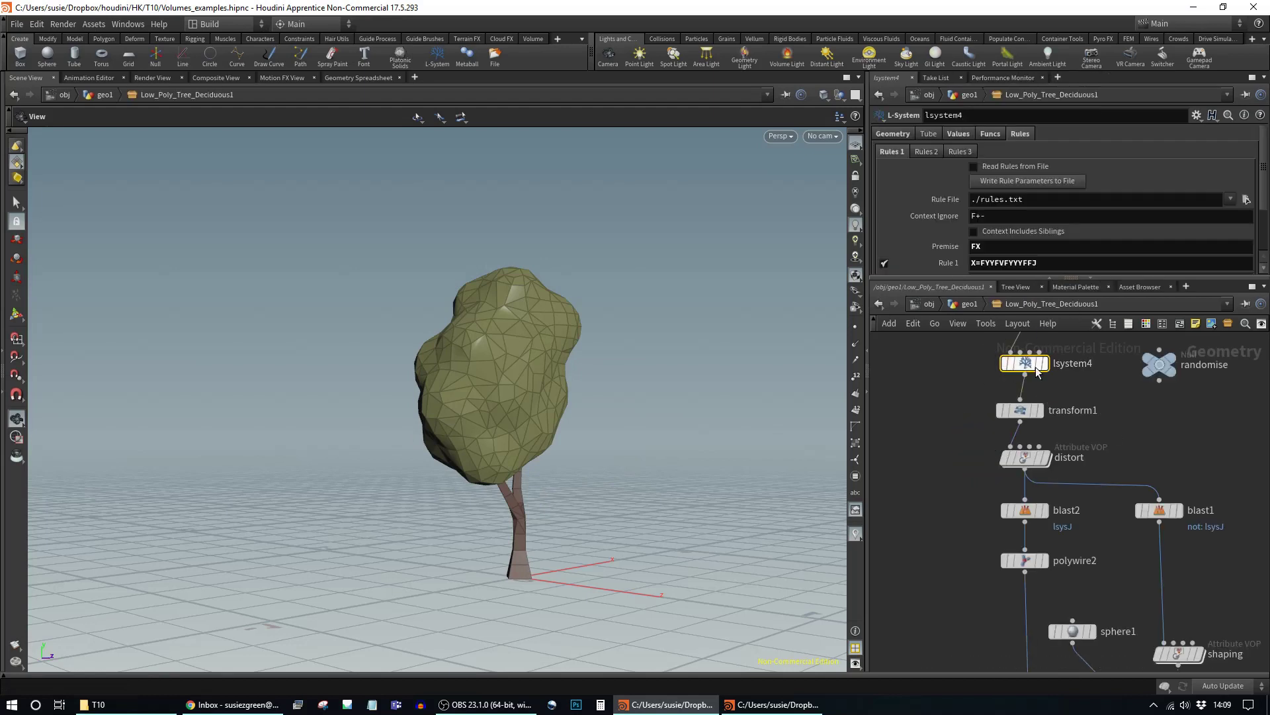
Step: Examine the regenerated tree and the asset's node chain down to null1, and show null1's parameters
scroll(1106, 225, down, 2)
scroll(1091, 225, up, 2)
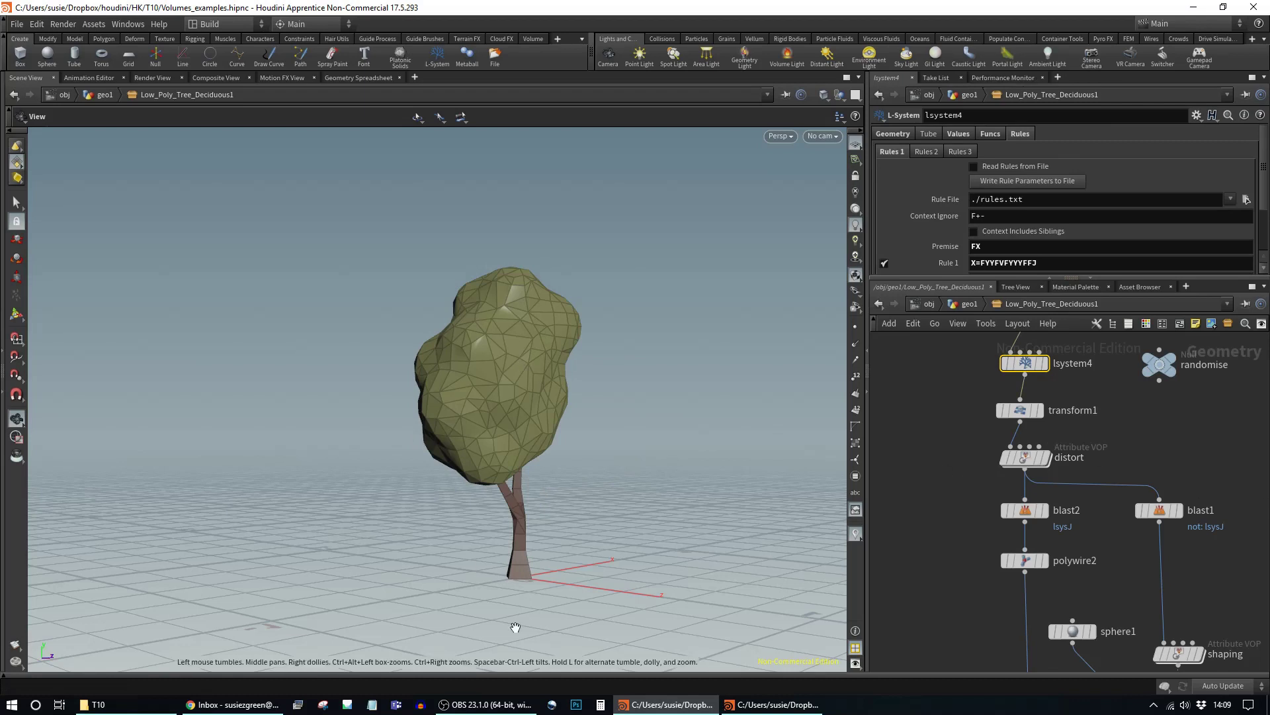
drag(489, 443, 807, 351)
scroll(1230, 596, down, 4)
middle_drag(1155, 662, 1073, 429)
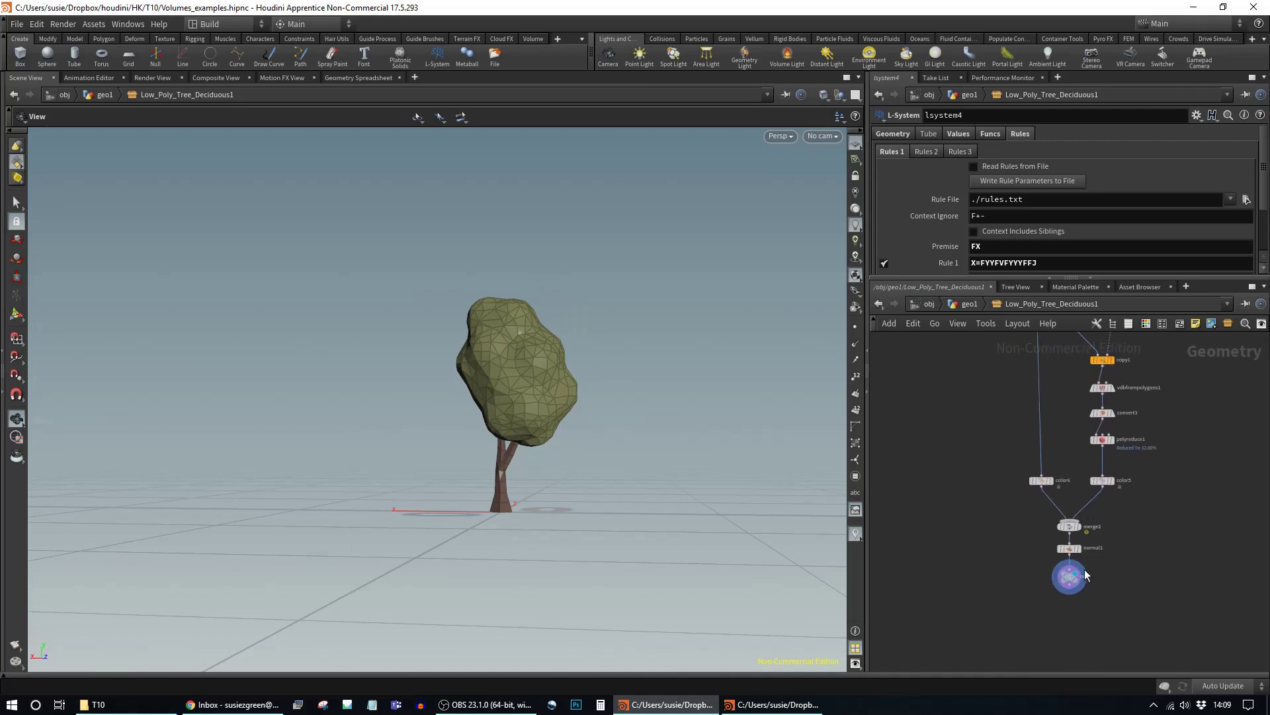
mouse_move(1072, 581)
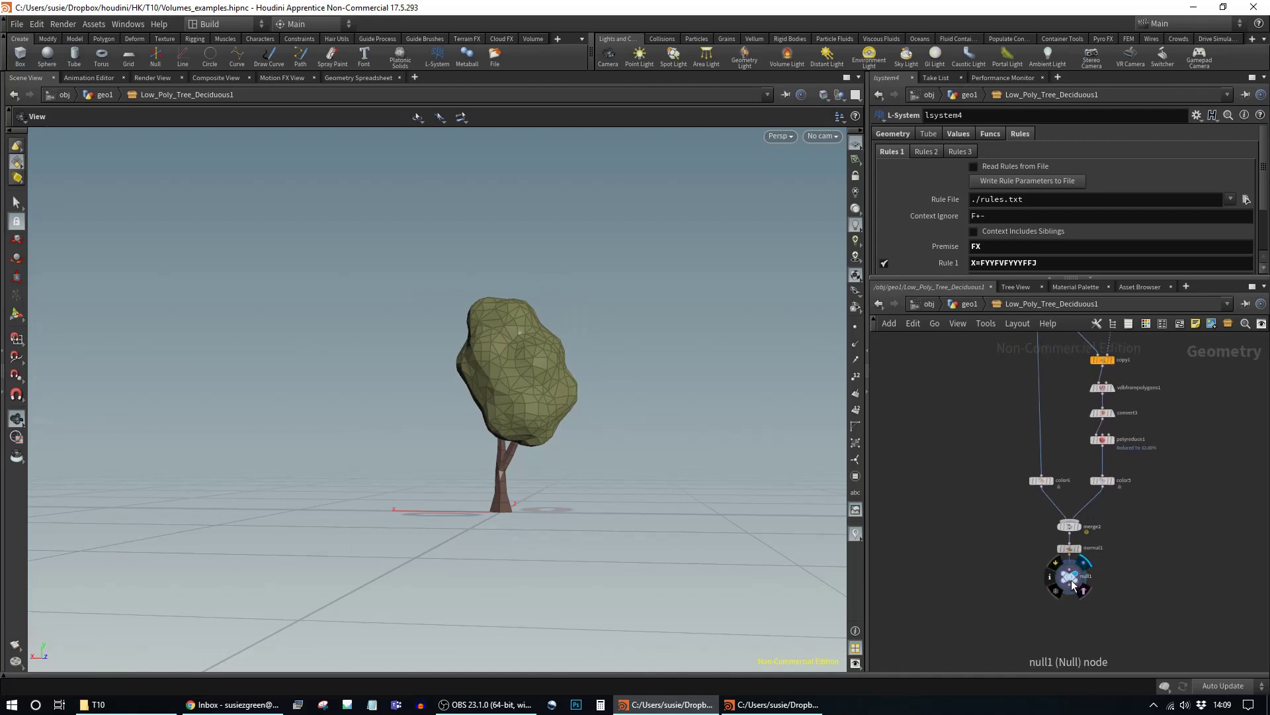
click(1070, 579)
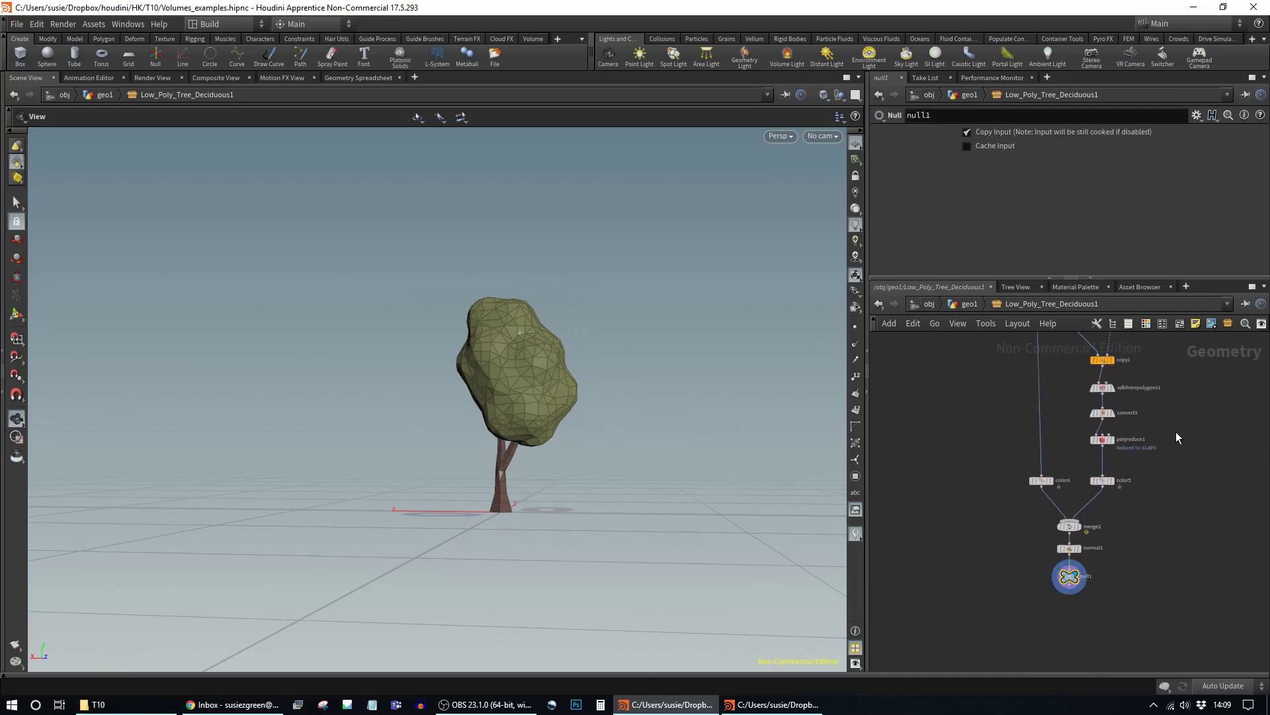
Step: Return to the geo1 level and inspect the Low_Poly_Tree_Deciduous1 tree from another angle
click(965, 304)
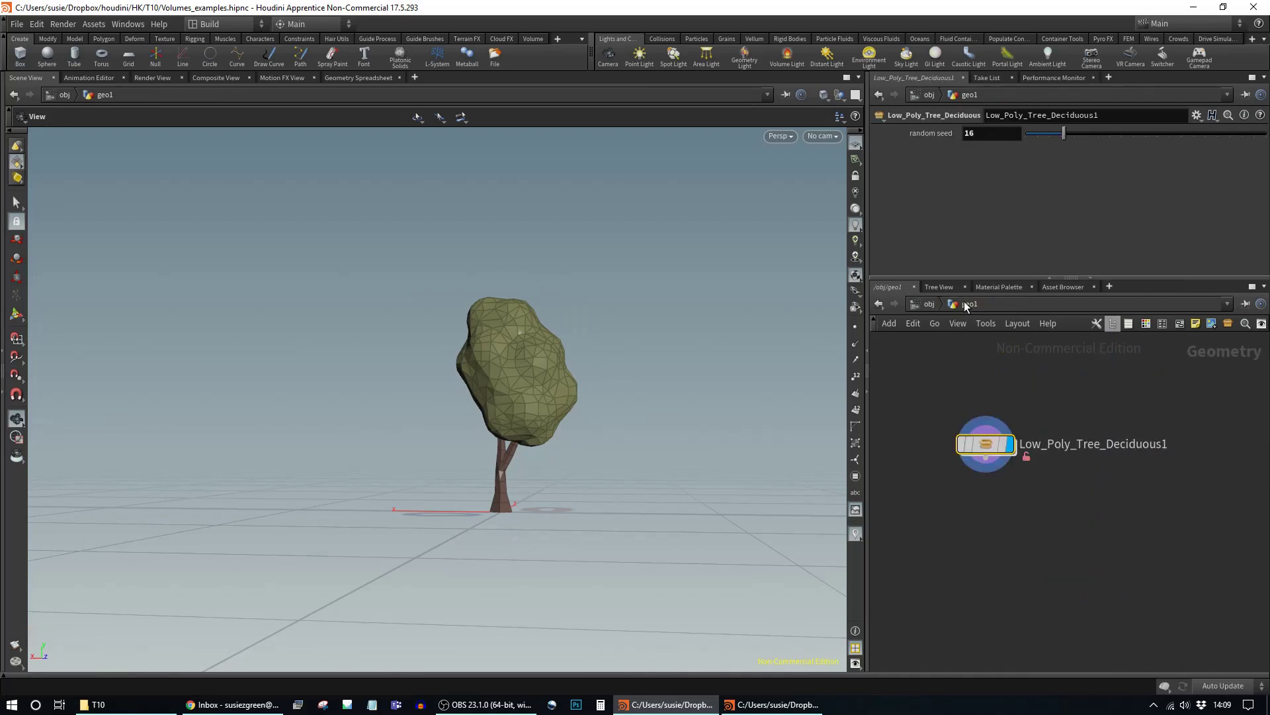
drag(522, 476, 668, 481)
scroll(682, 485, up, 2)
scroll(1041, 513, down, 4)
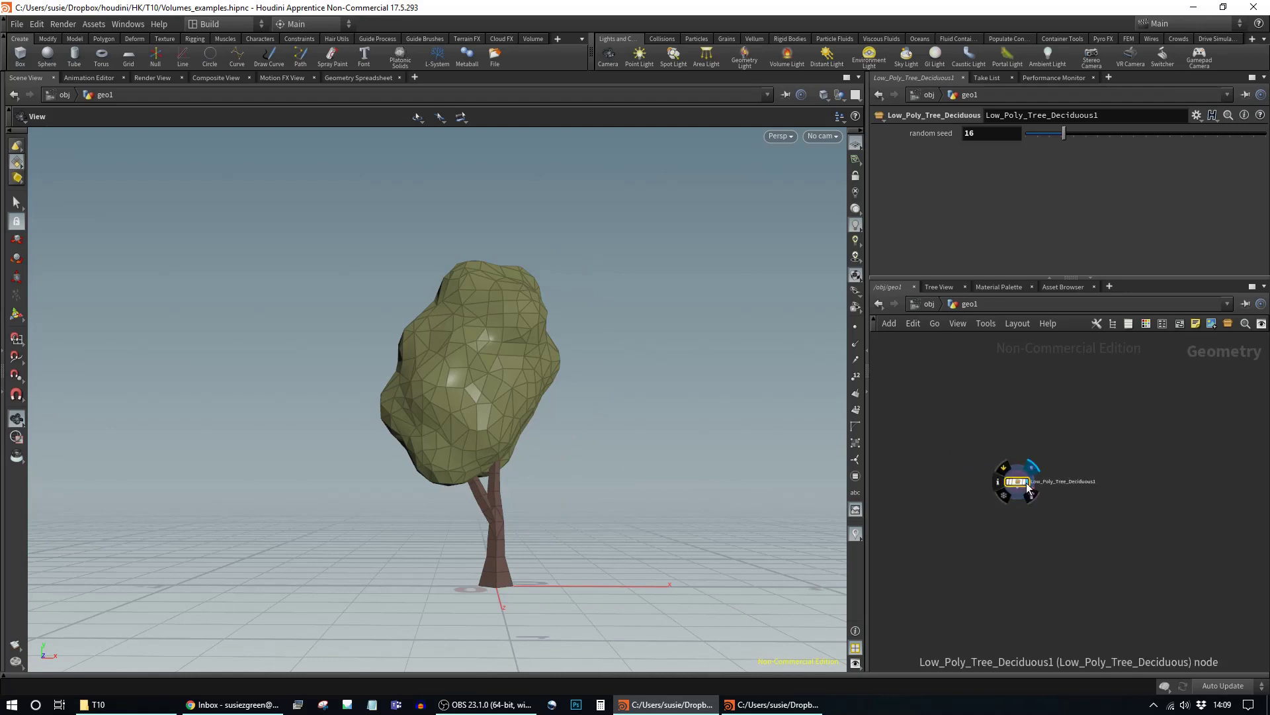
Step: Go up to the object level and reposition the geo1 node below fixing_intersections
click(927, 304)
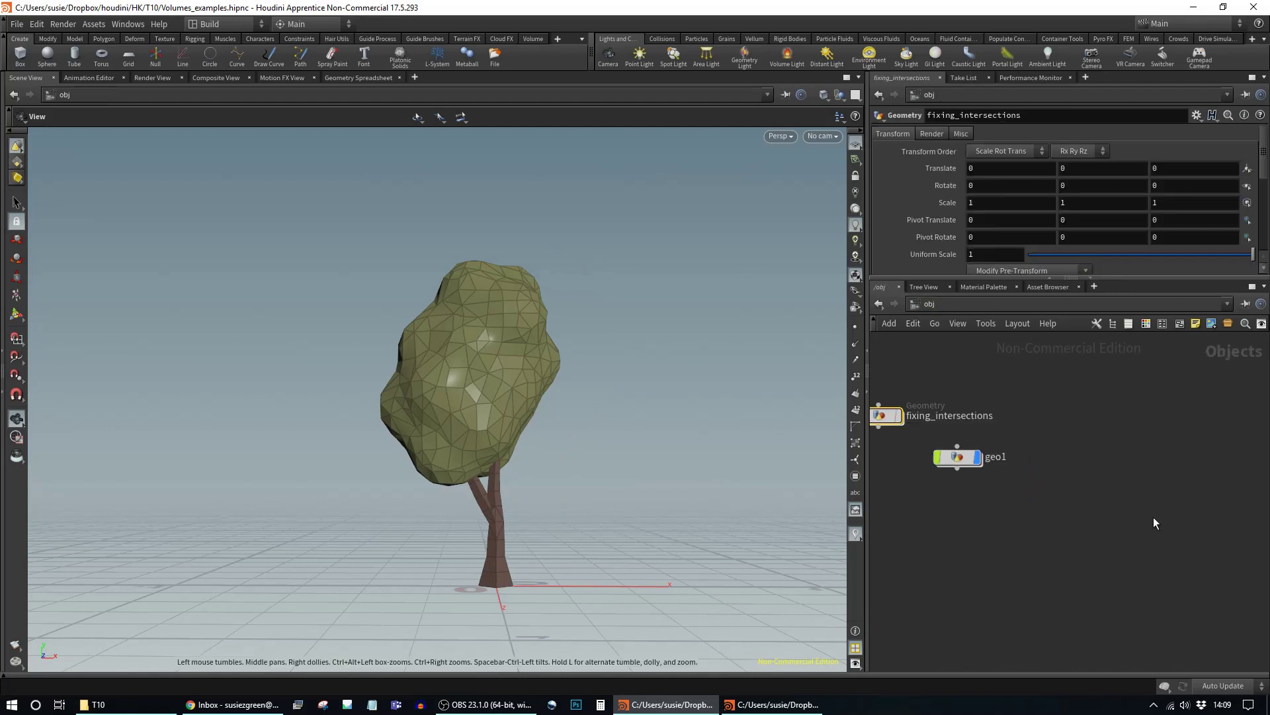
click(957, 457)
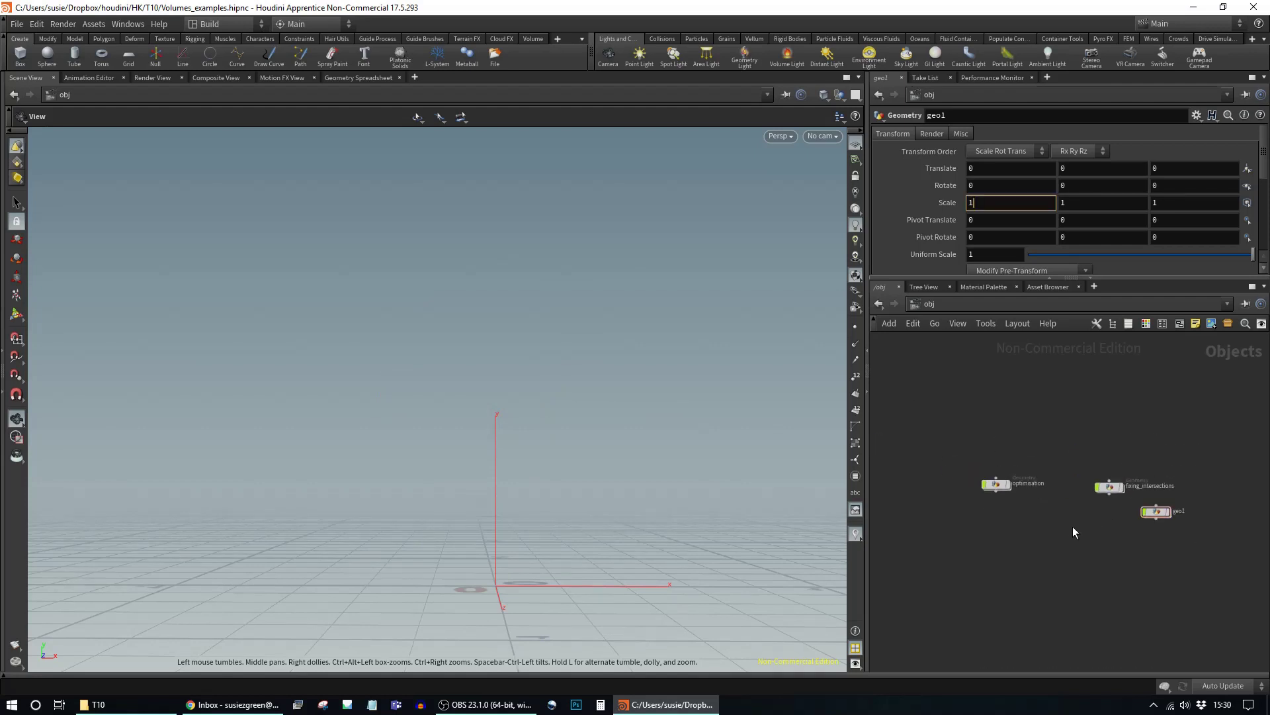
middle_drag(1098, 532, 1128, 497)
scroll(1019, 502, up, 2)
drag(1073, 525, 944, 554)
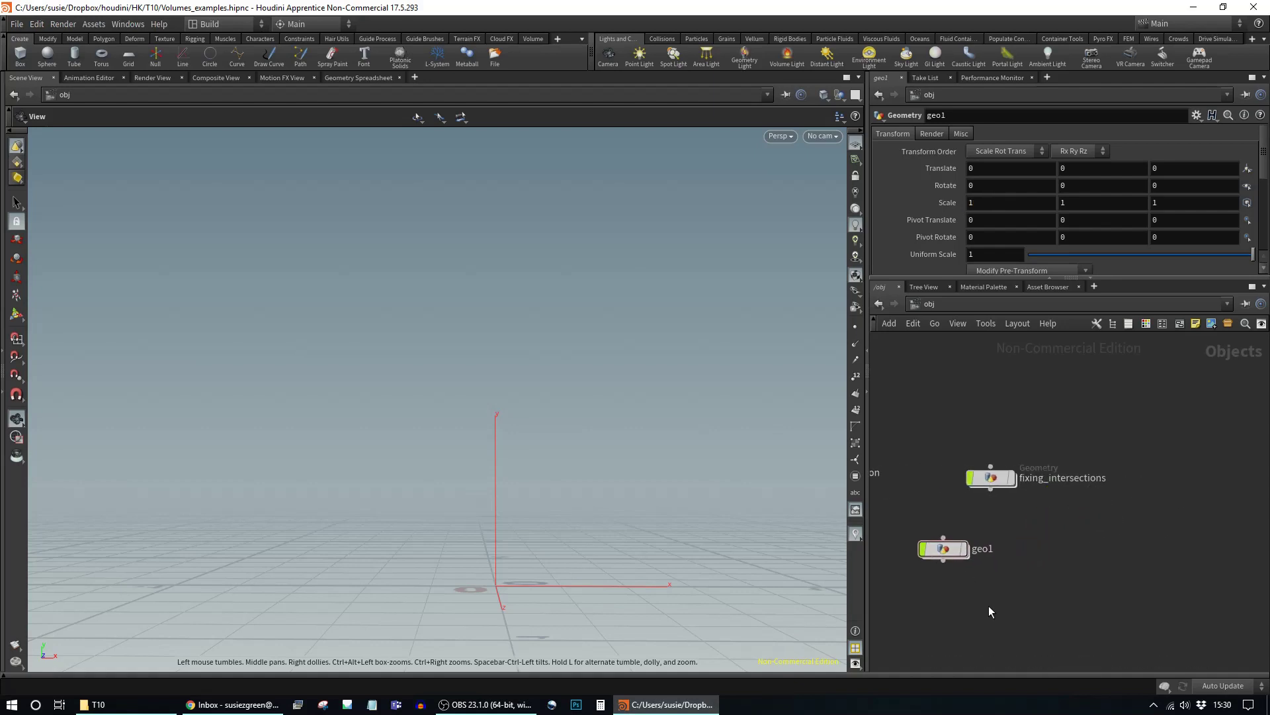
key(h)
scroll(1072, 563, down, 2)
drag(1061, 538, 1147, 539)
middle_drag(1117, 565, 1068, 526)
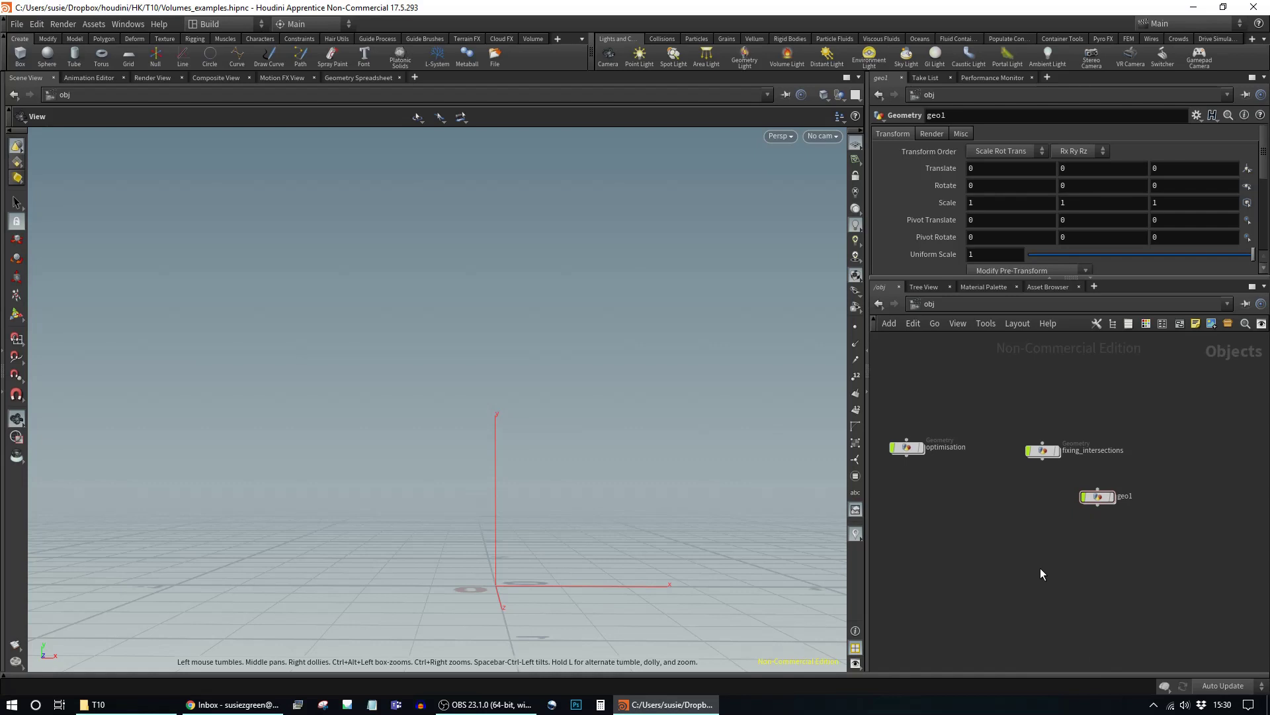
Step: Add a Sphere object below the existing objects and open its geometry network
key(Tab)
key(BackSpace)
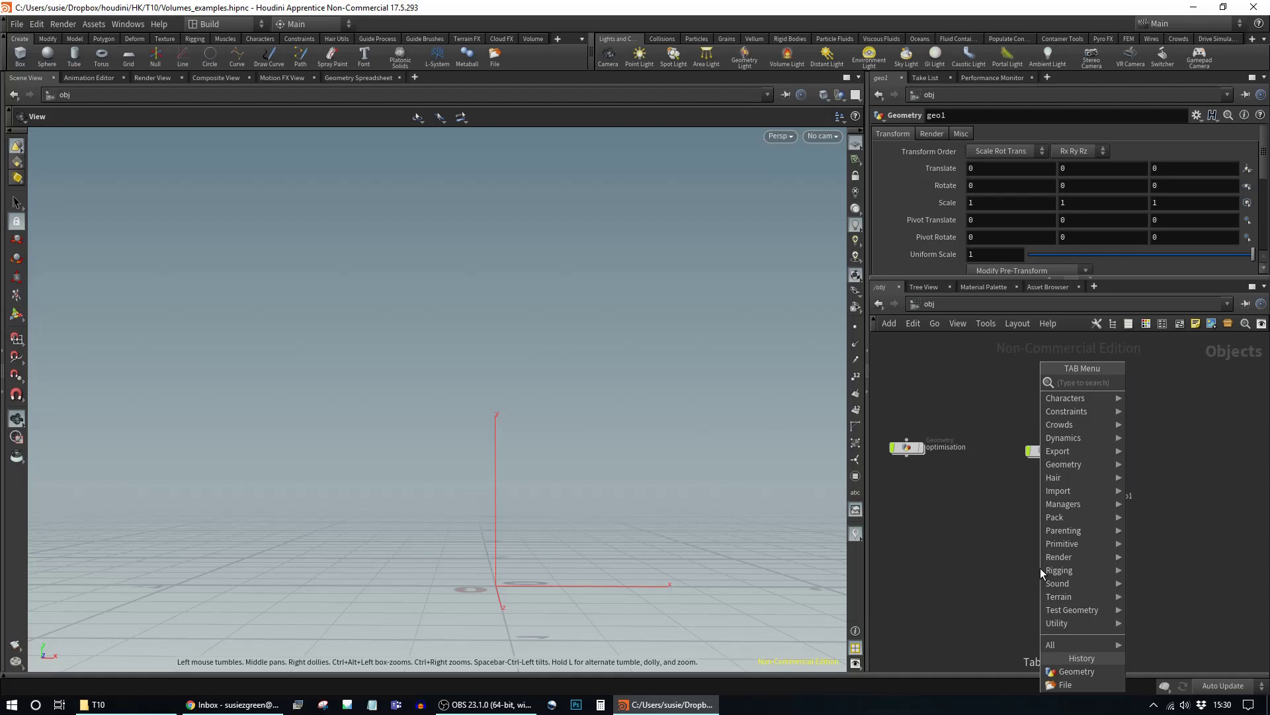
text(vol)
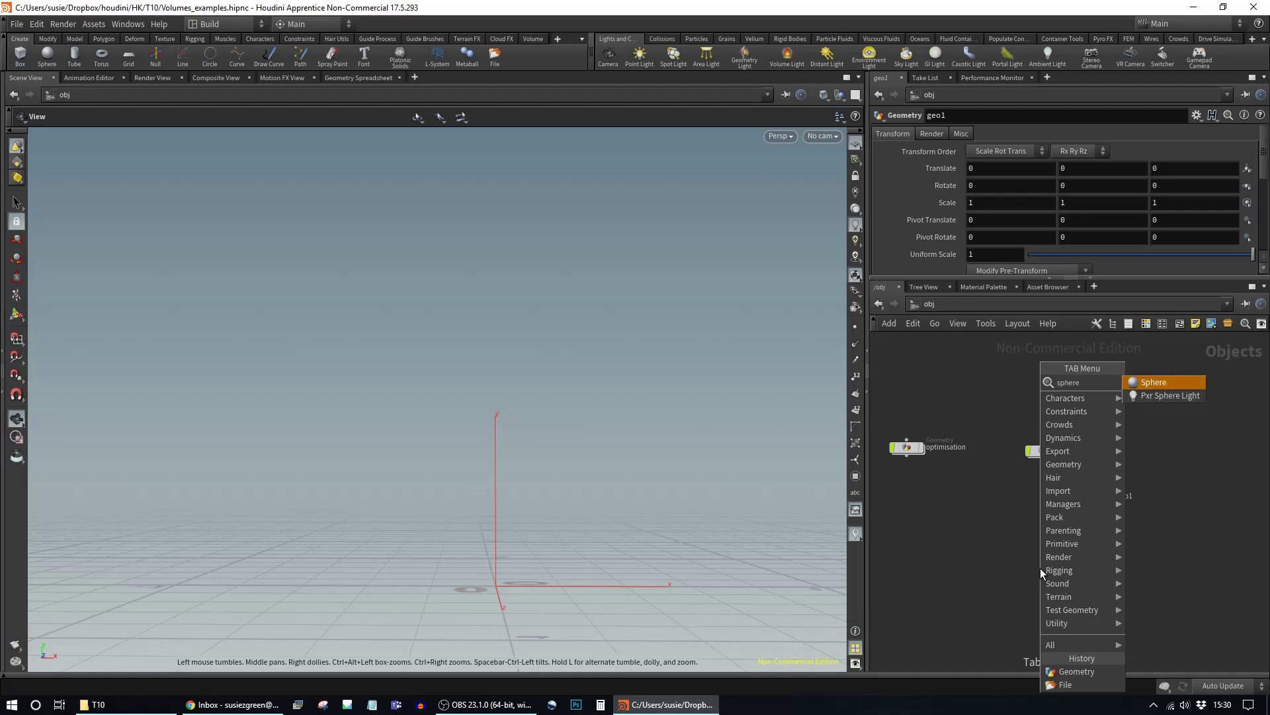
key(Escape)
click(1040, 569)
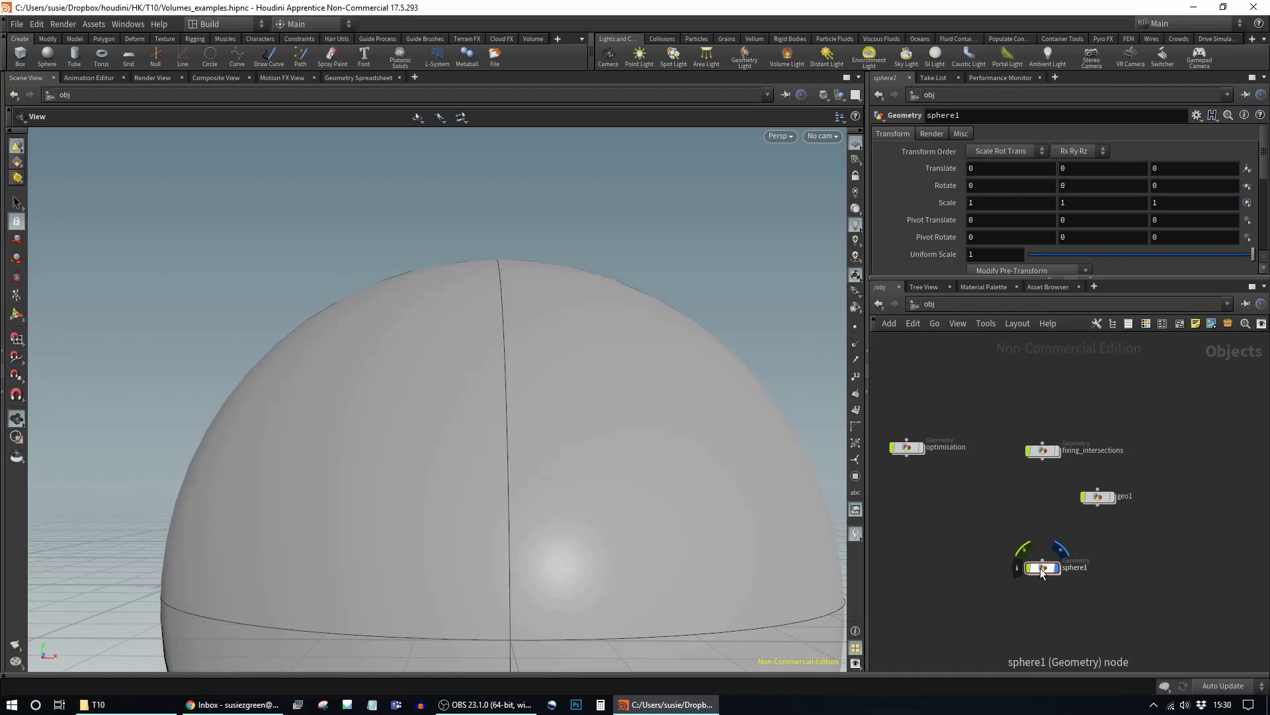
double_click(1041, 567)
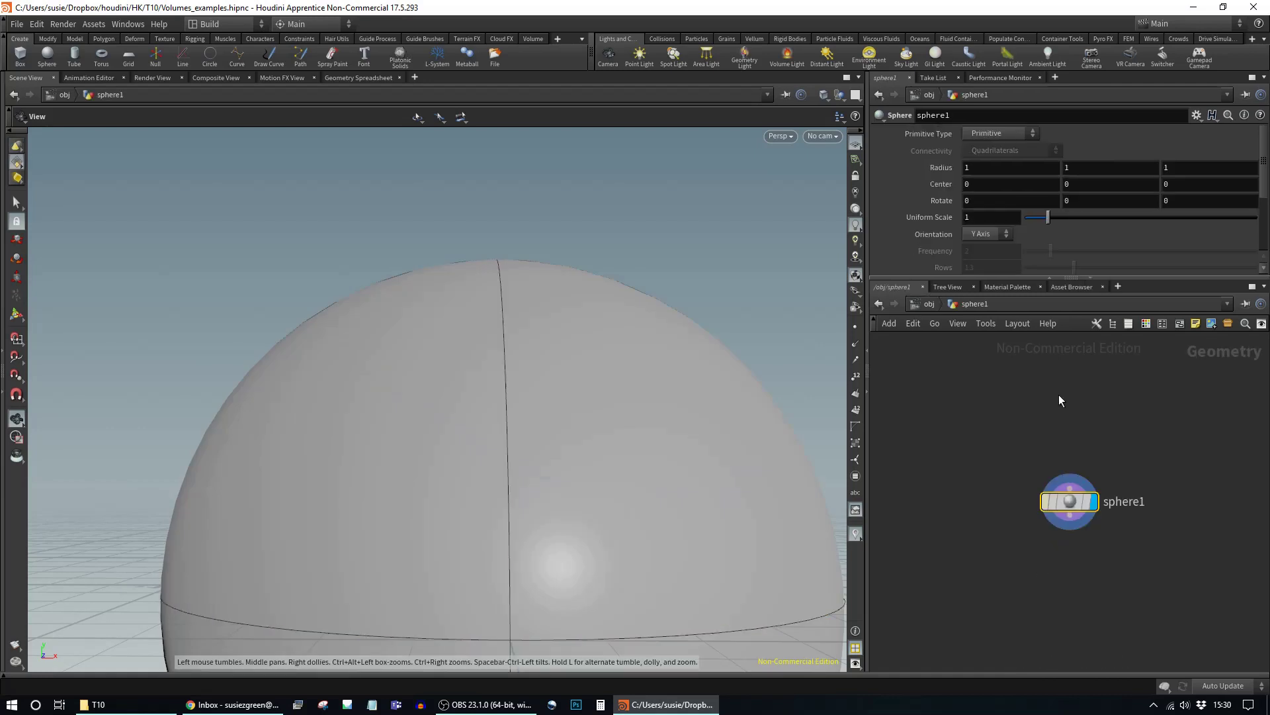
Step: Set the sphere's primitive type to Polygon and its frequency to 8
click(1000, 134)
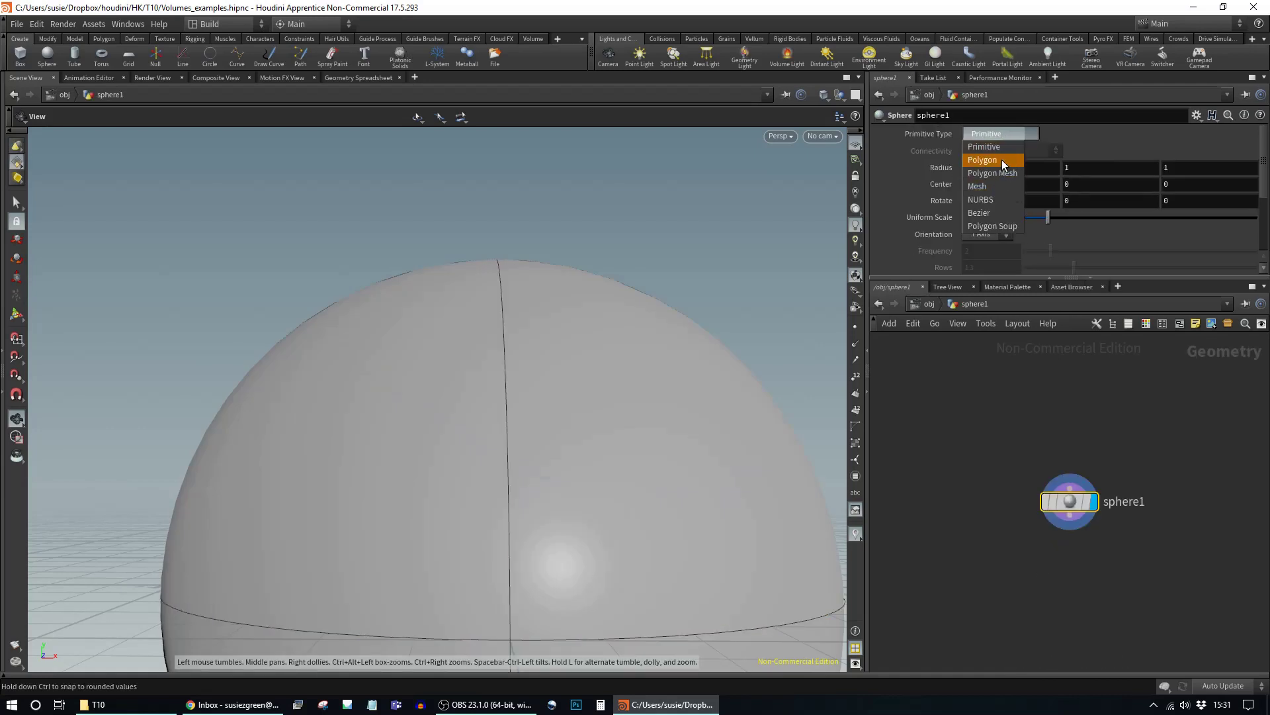
click(1001, 160)
scroll(664, 431, down, 5)
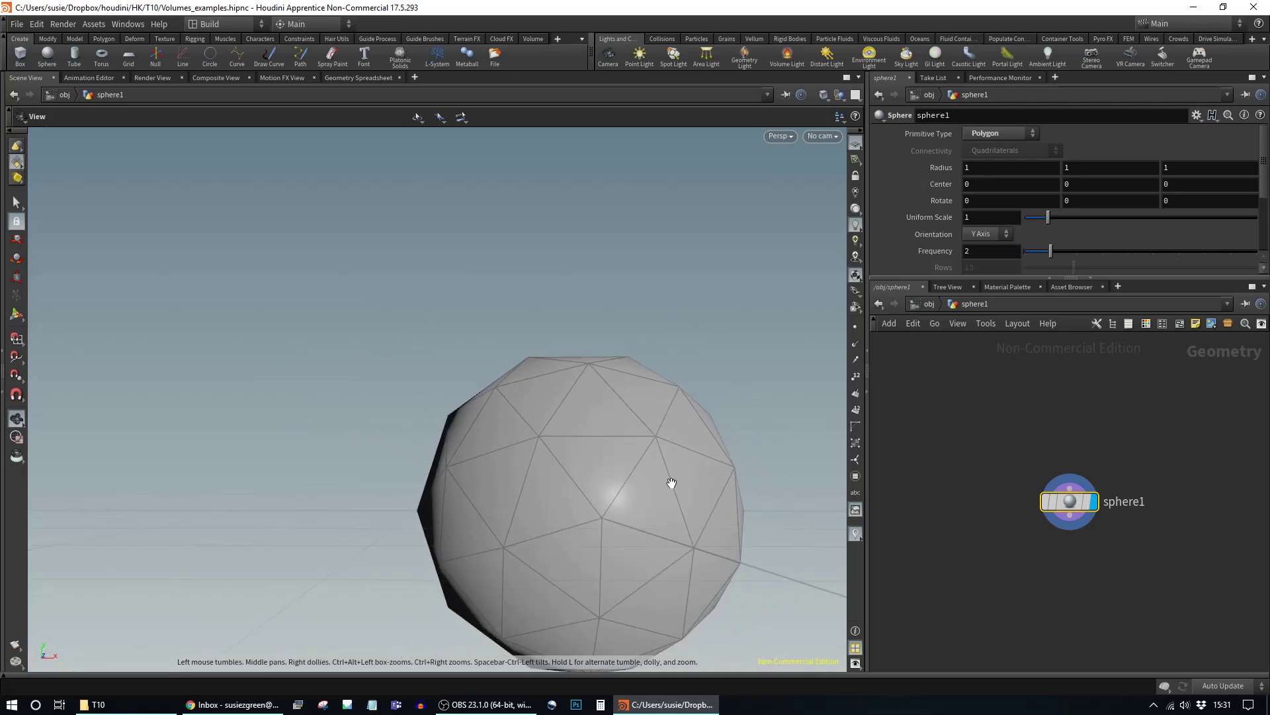
drag(670, 483, 761, 424)
drag(1054, 253, 1122, 251)
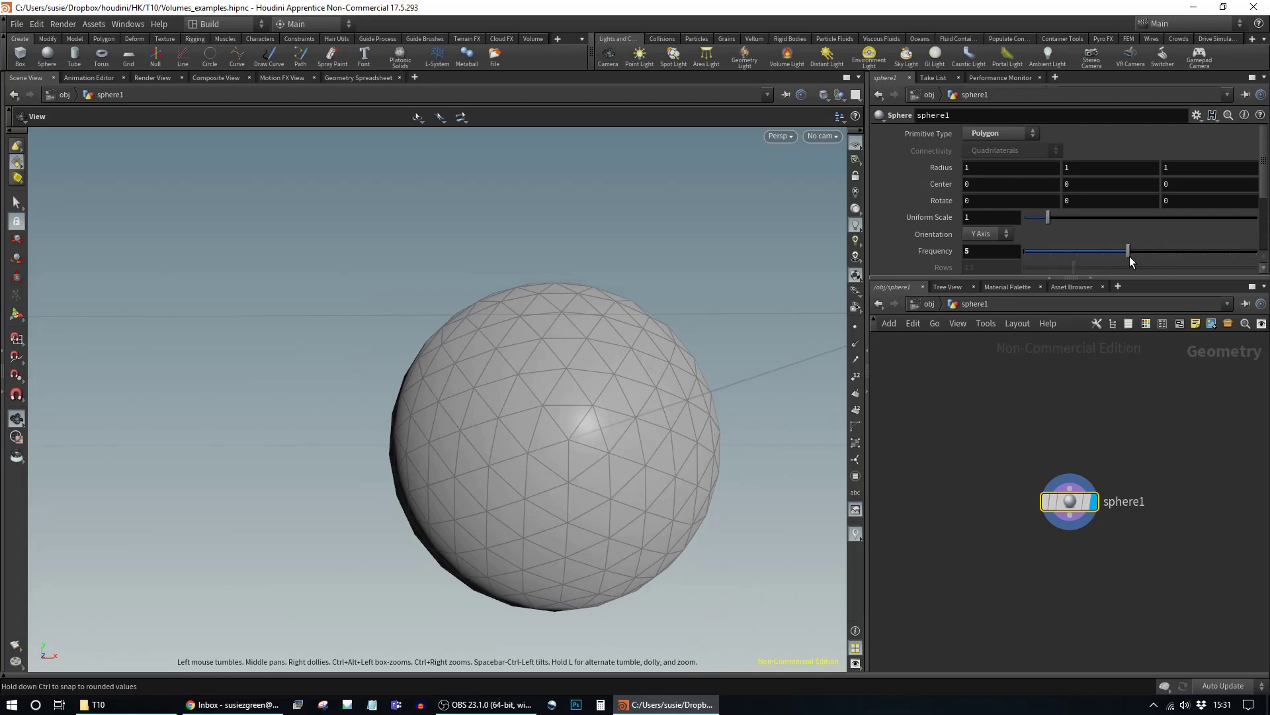
drag(1145, 256, 1181, 255)
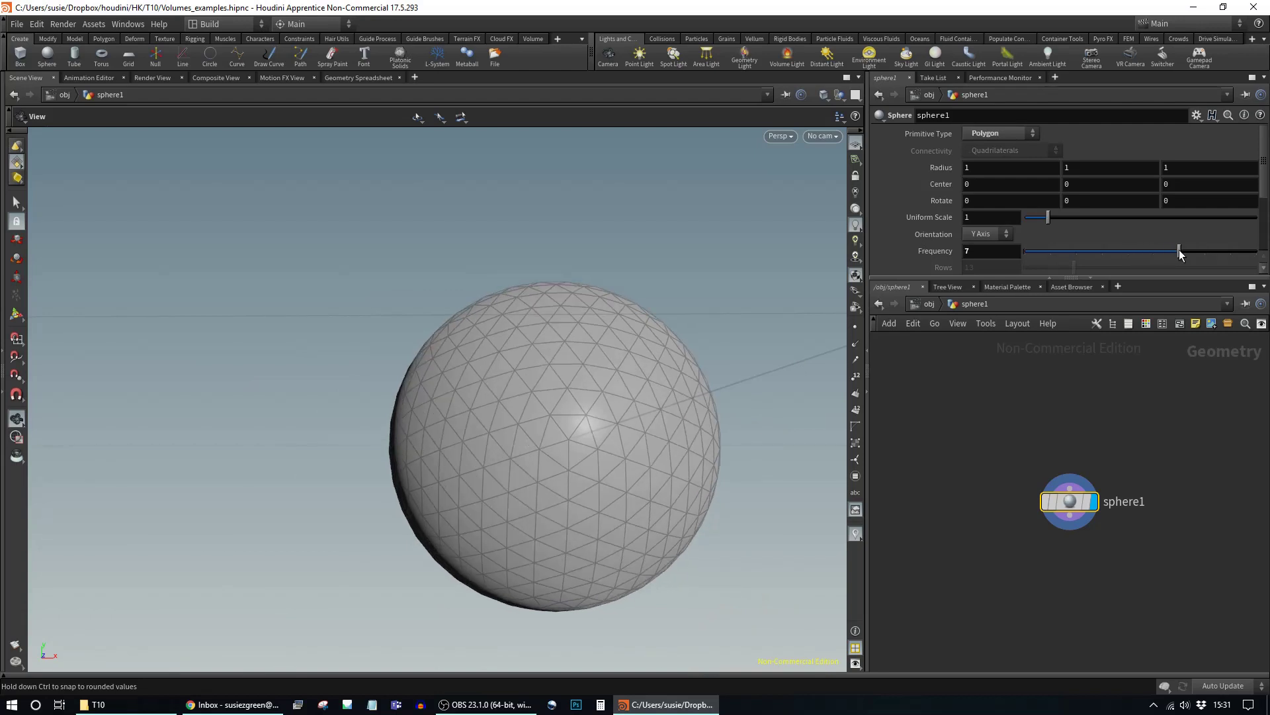
drag(662, 357, 556, 419)
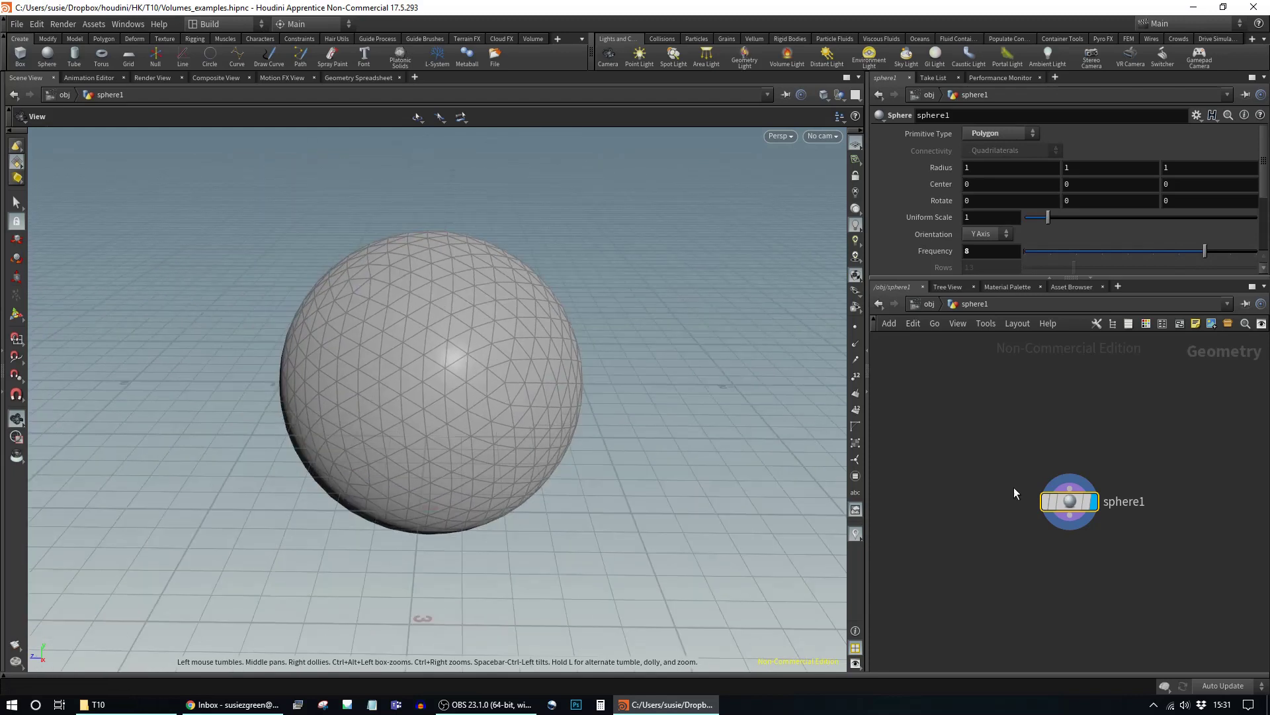
Step: Add a VDB from Polygons node below sphere1 and connect the sphere's output to it
drag(1072, 503, 1062, 410)
mouse_move(1062, 410)
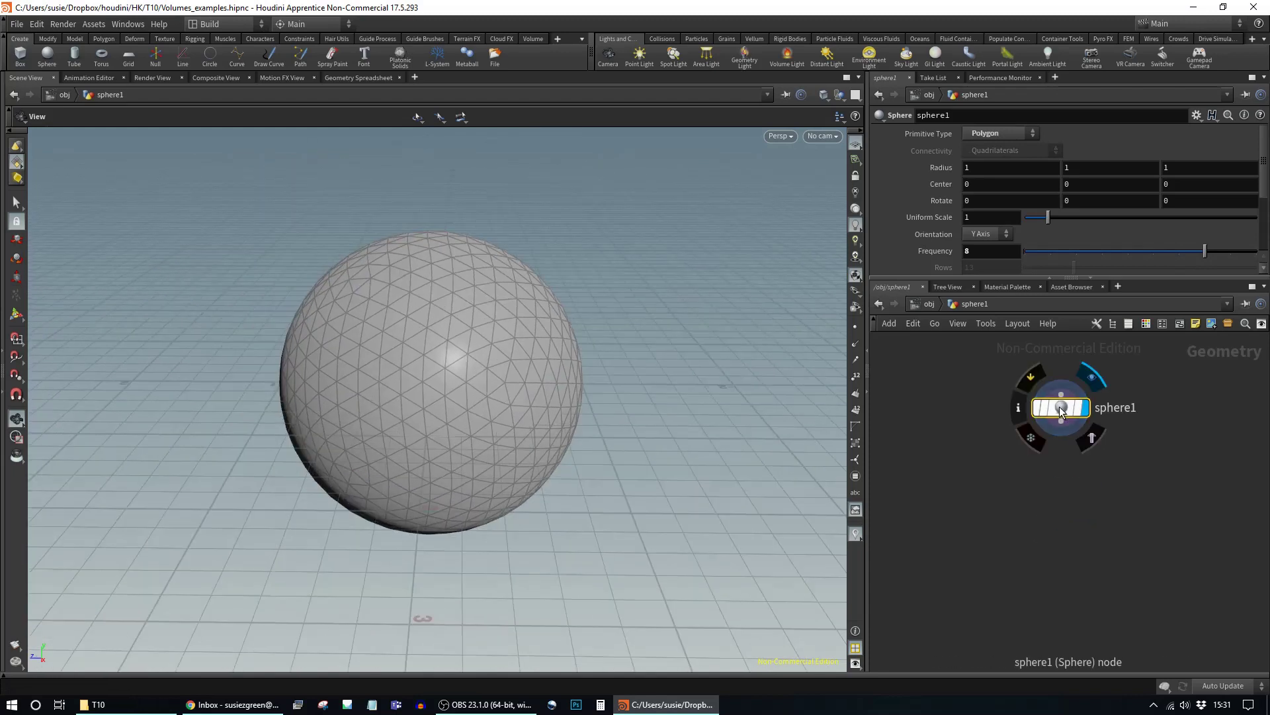
key(Tab)
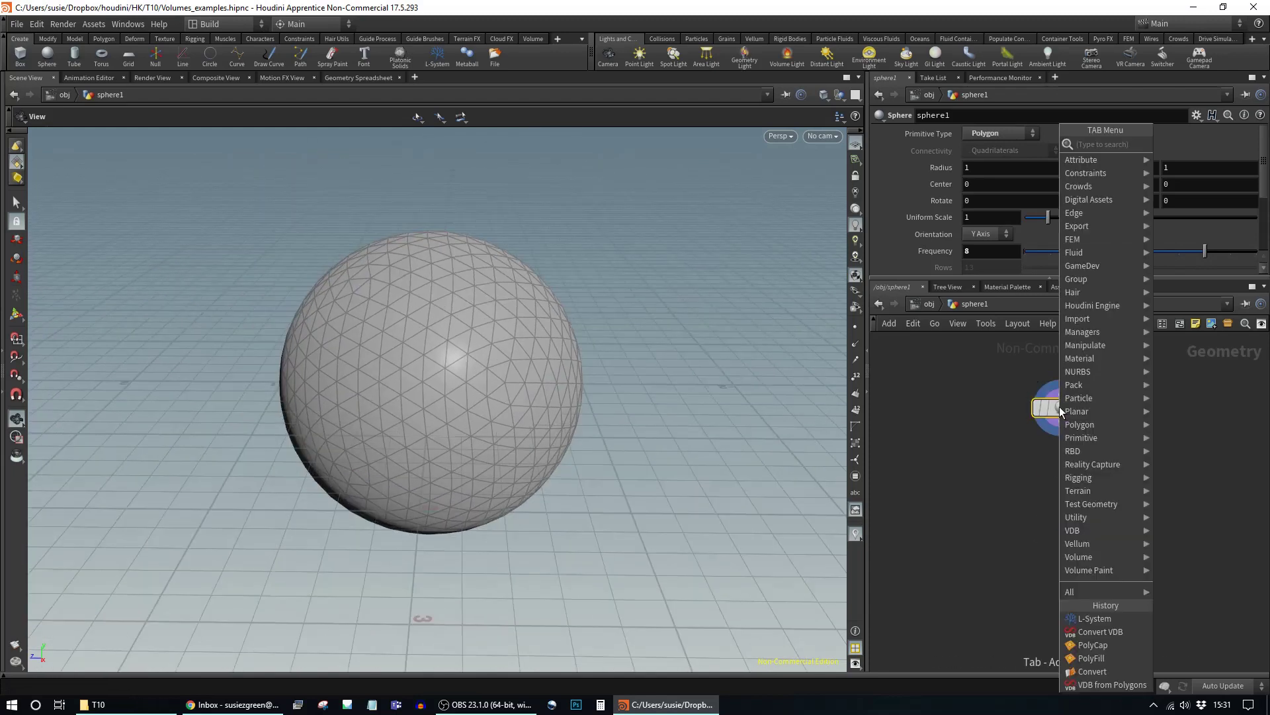
text(vdb)
key(BackSpace)
key(BackSpace)
key(BackSpace)
key(Escape)
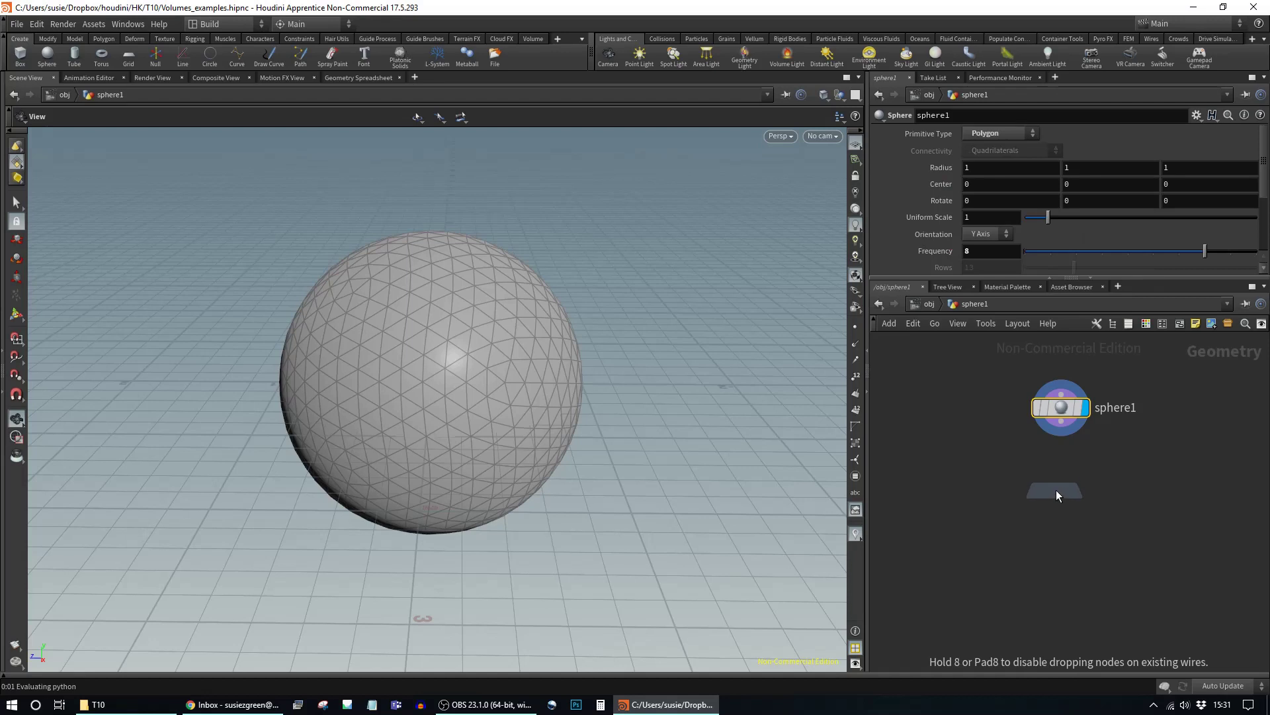
click(1056, 490)
drag(1069, 424, 1053, 475)
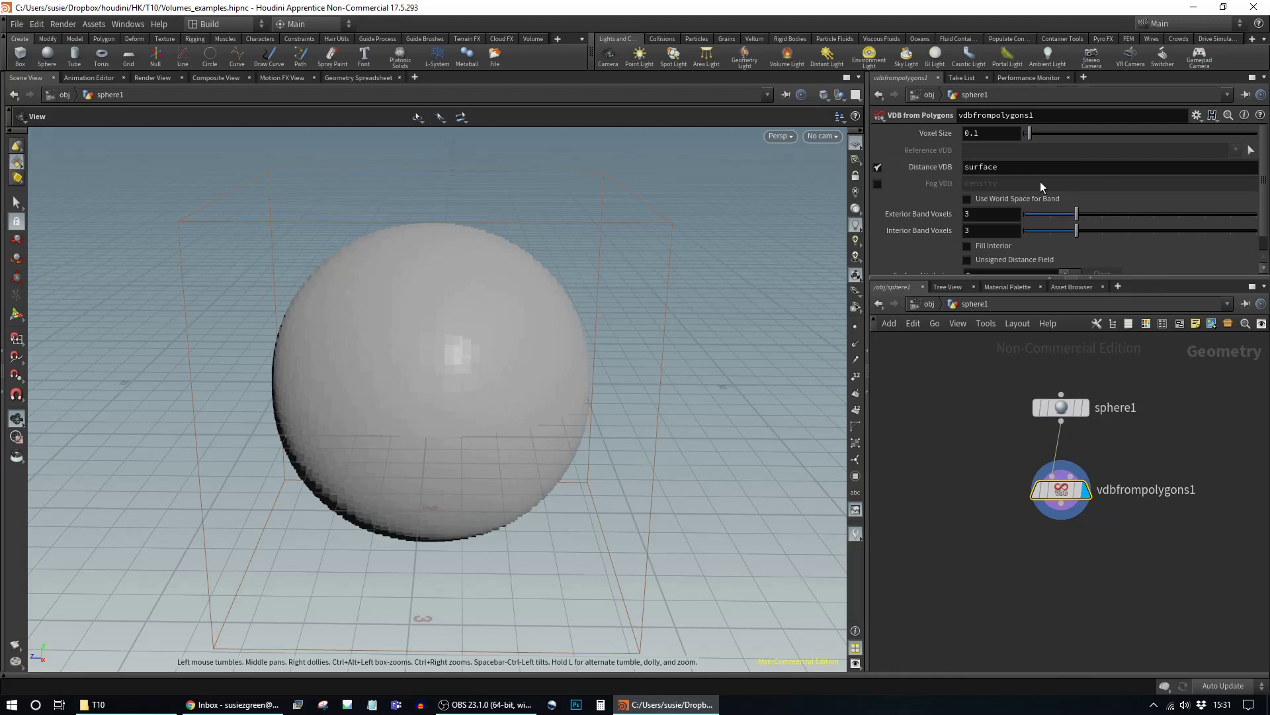
Step: Enable the Fog VDB density output on vdbfrompolygons1, disable its Distance VDB, and view the fog volume
scroll(1086, 188, down, 1)
scroll(1086, 186, up, 1)
click(877, 183)
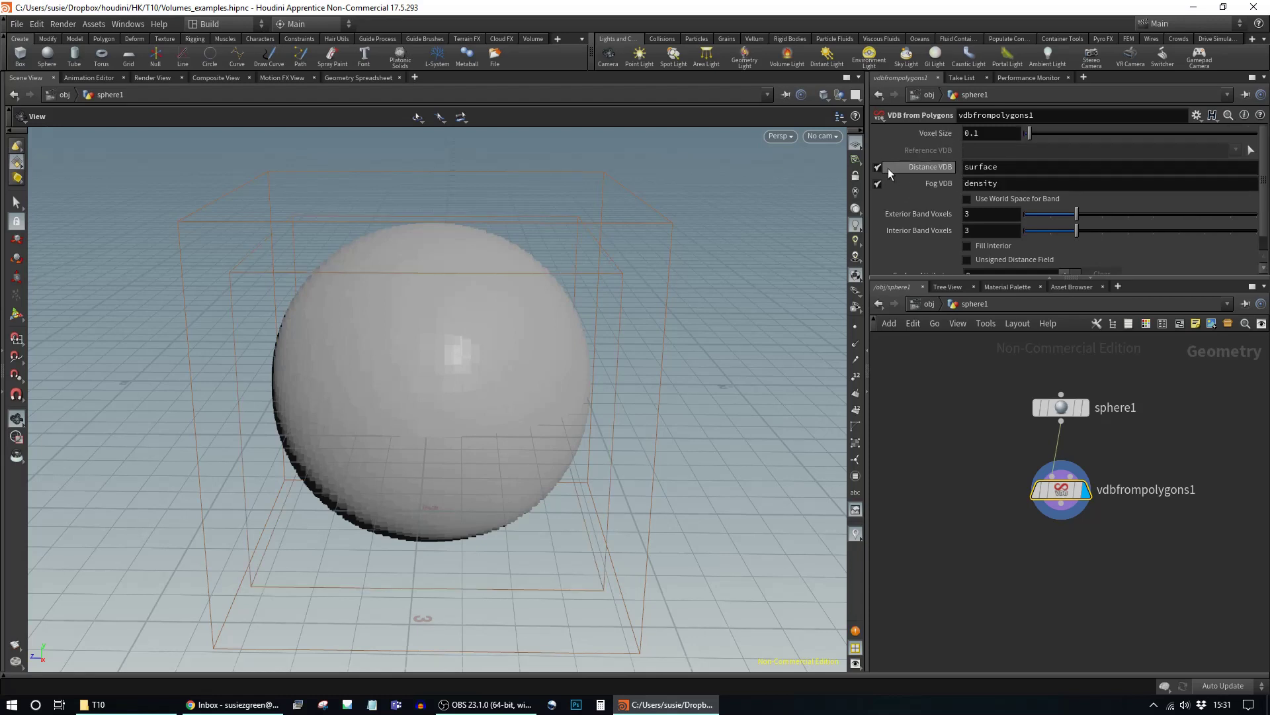
click(877, 168)
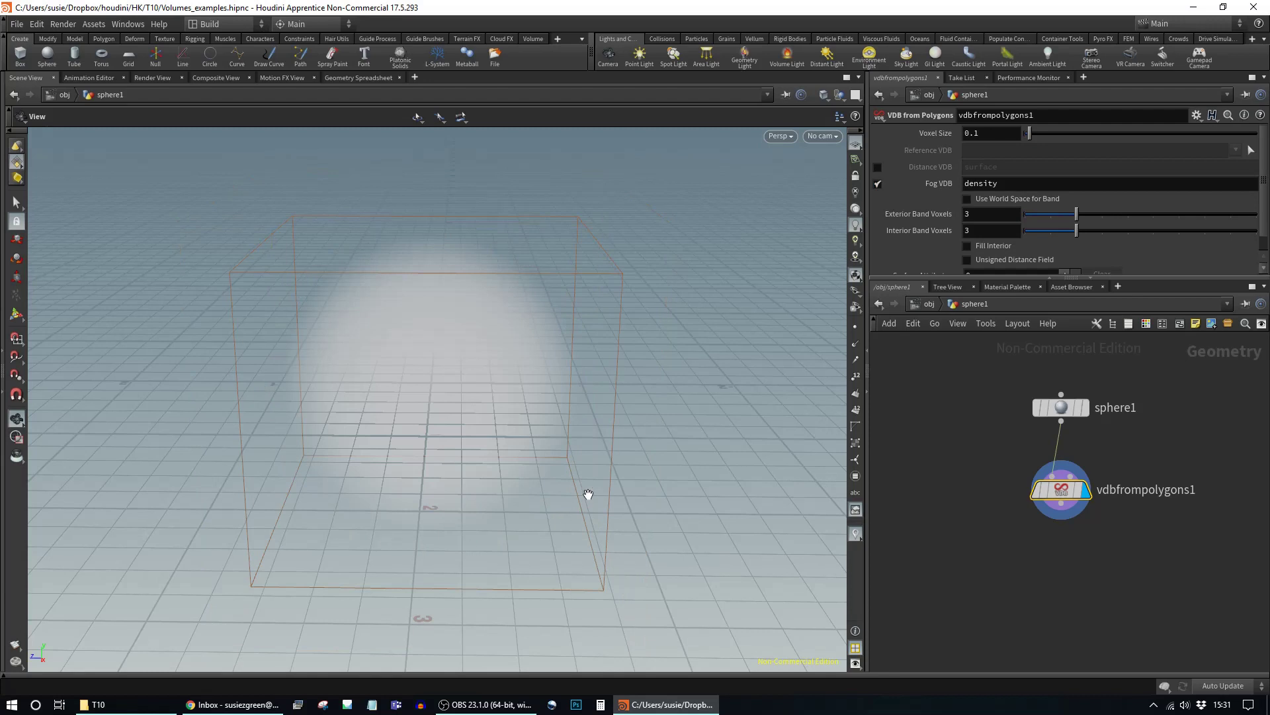
drag(579, 443, 549, 454)
right_drag(549, 454, 628, 481)
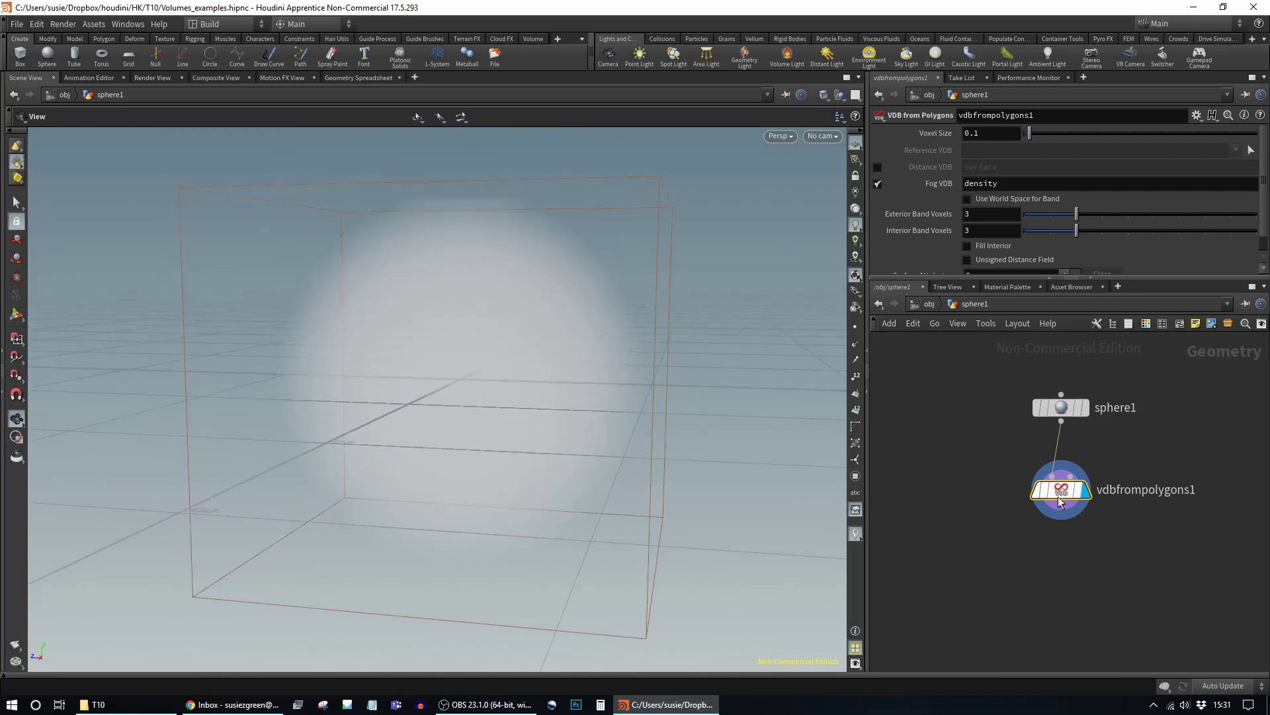
Step: Add a Volume VOP node below vdbfrompolygons1, connect the VDB output to its first input, and display it
drag(1064, 500, 1063, 477)
key(Tab)
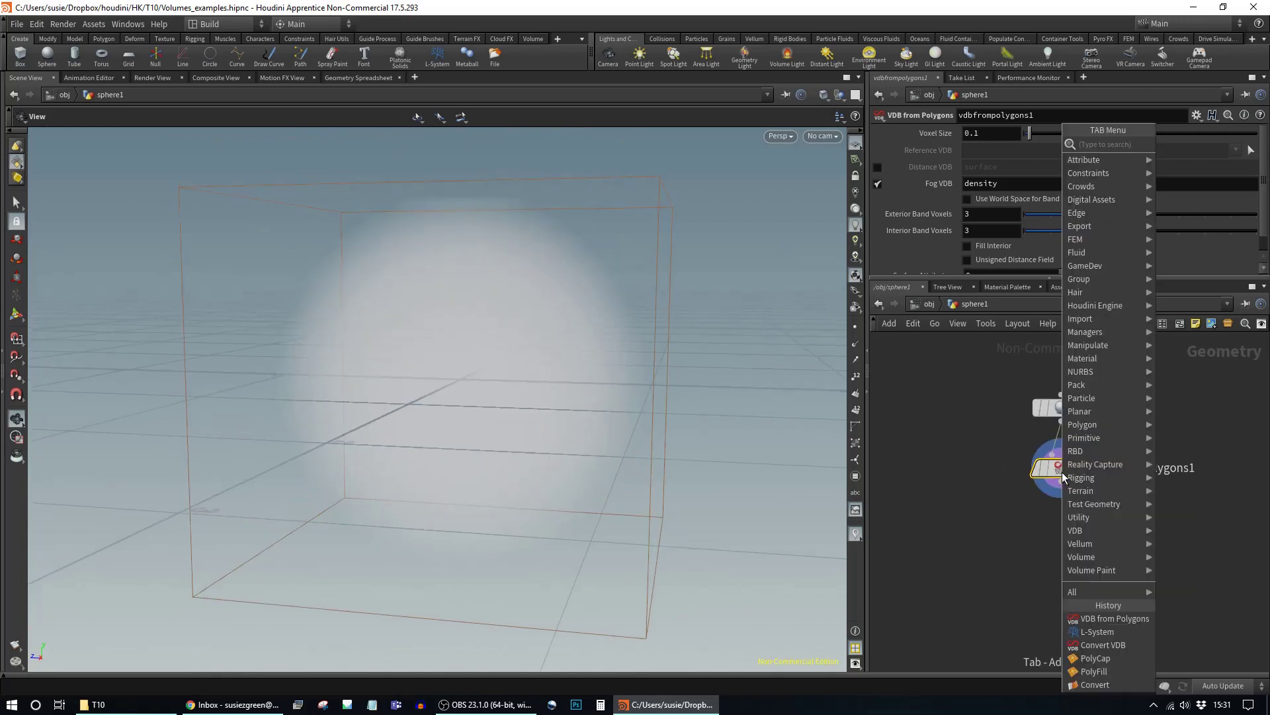
text(v)
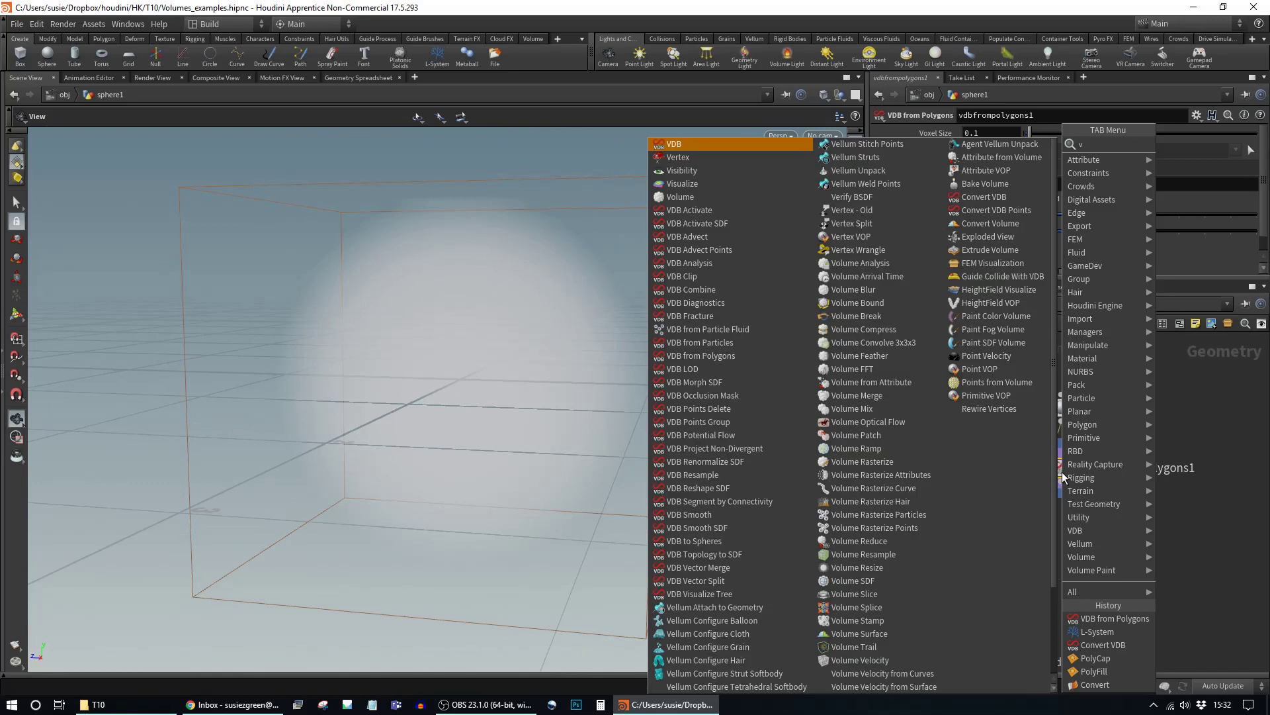
text(ol)
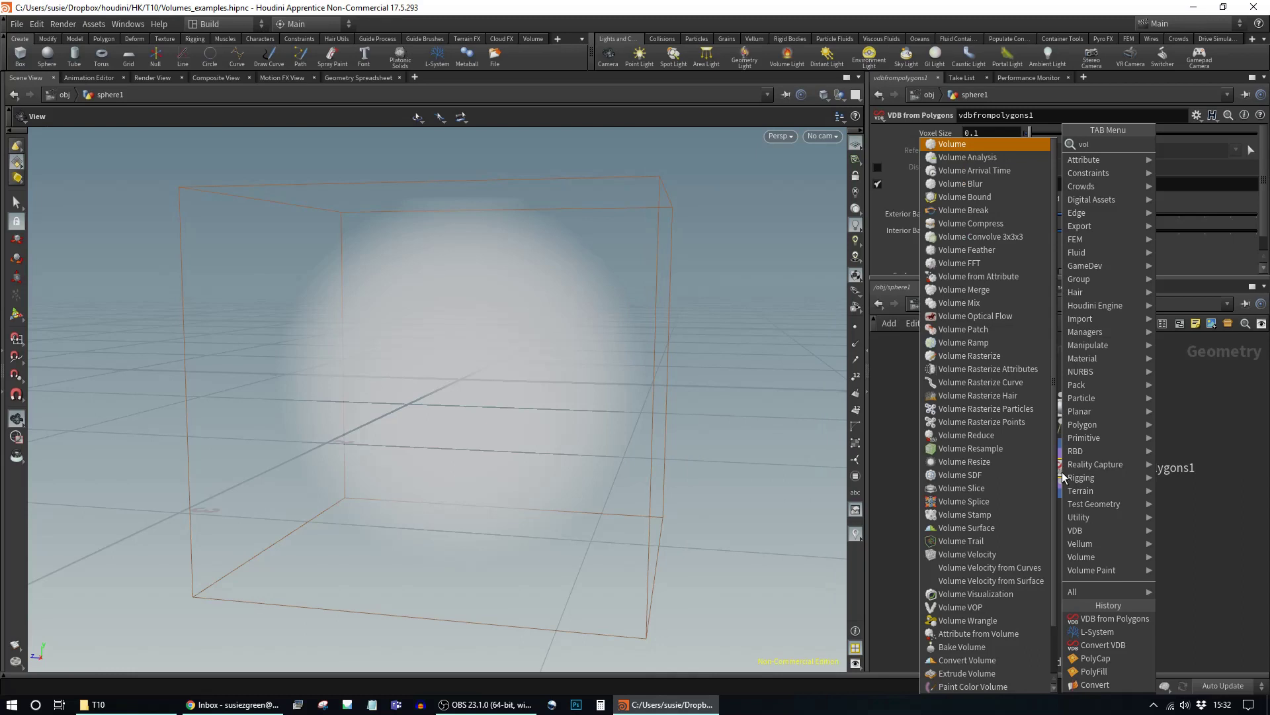
text( vop)
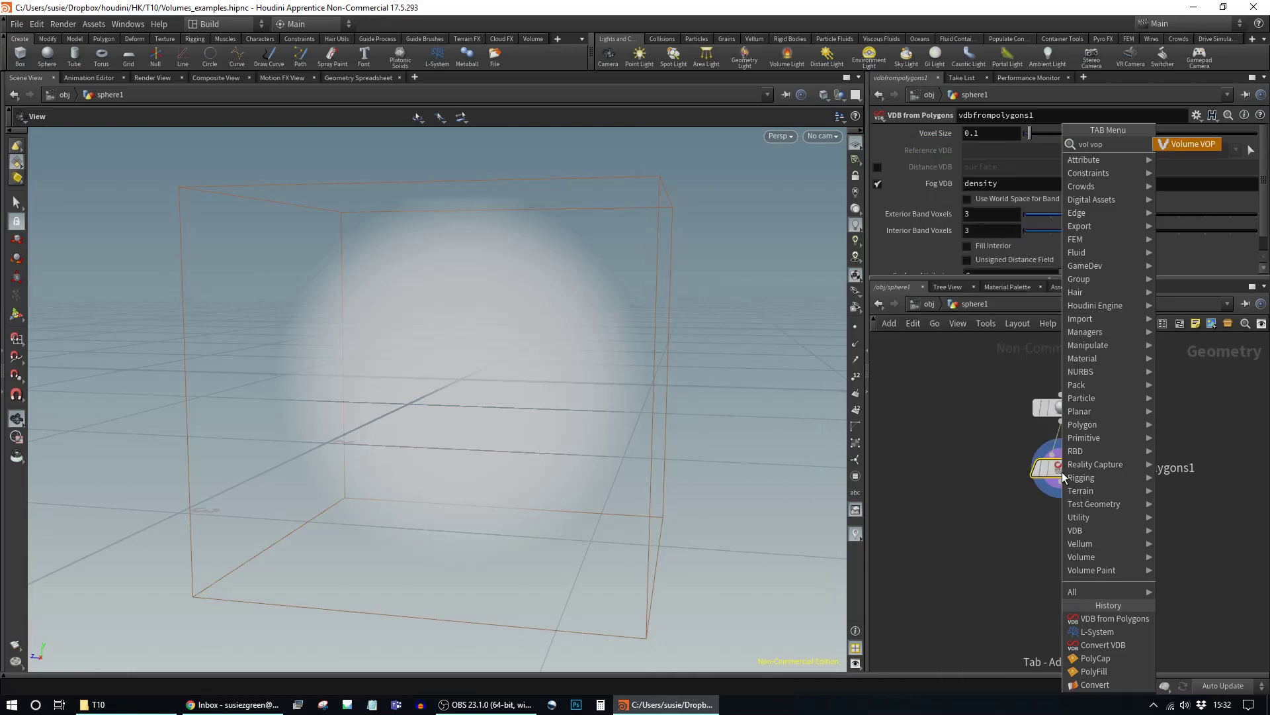
key(Return)
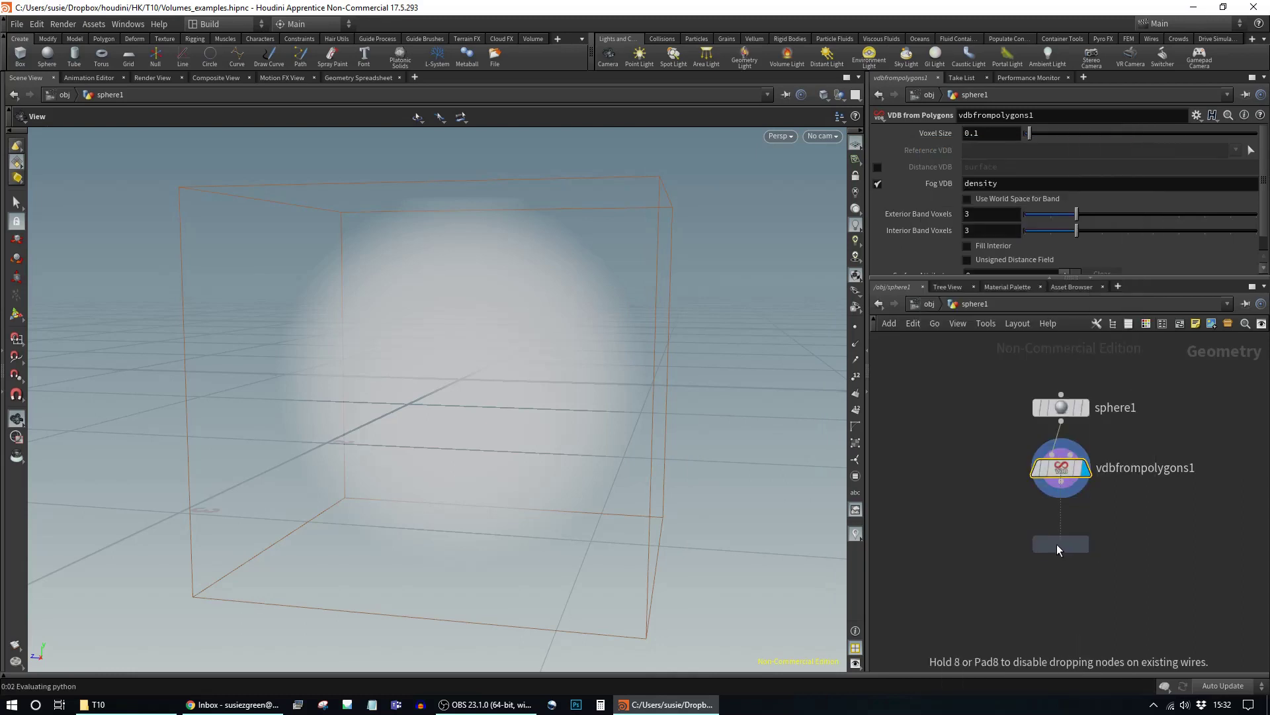
click(1057, 544)
drag(1061, 481, 1044, 530)
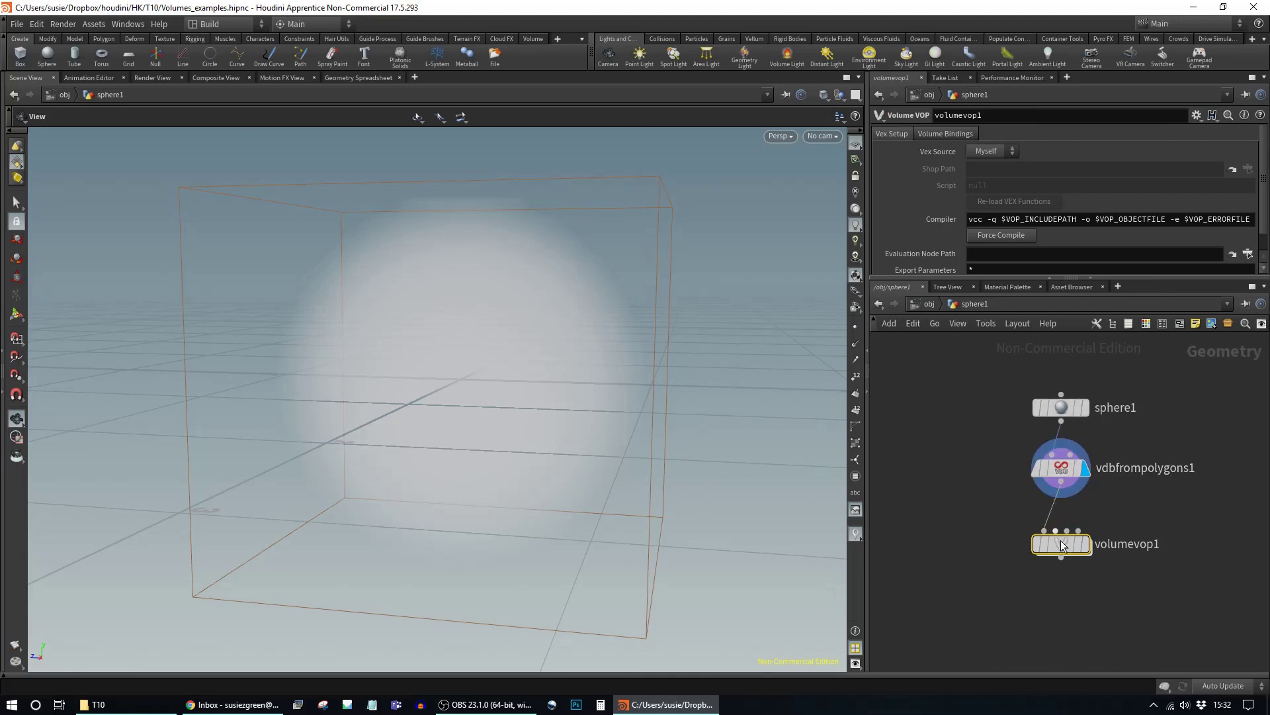
click(1085, 544)
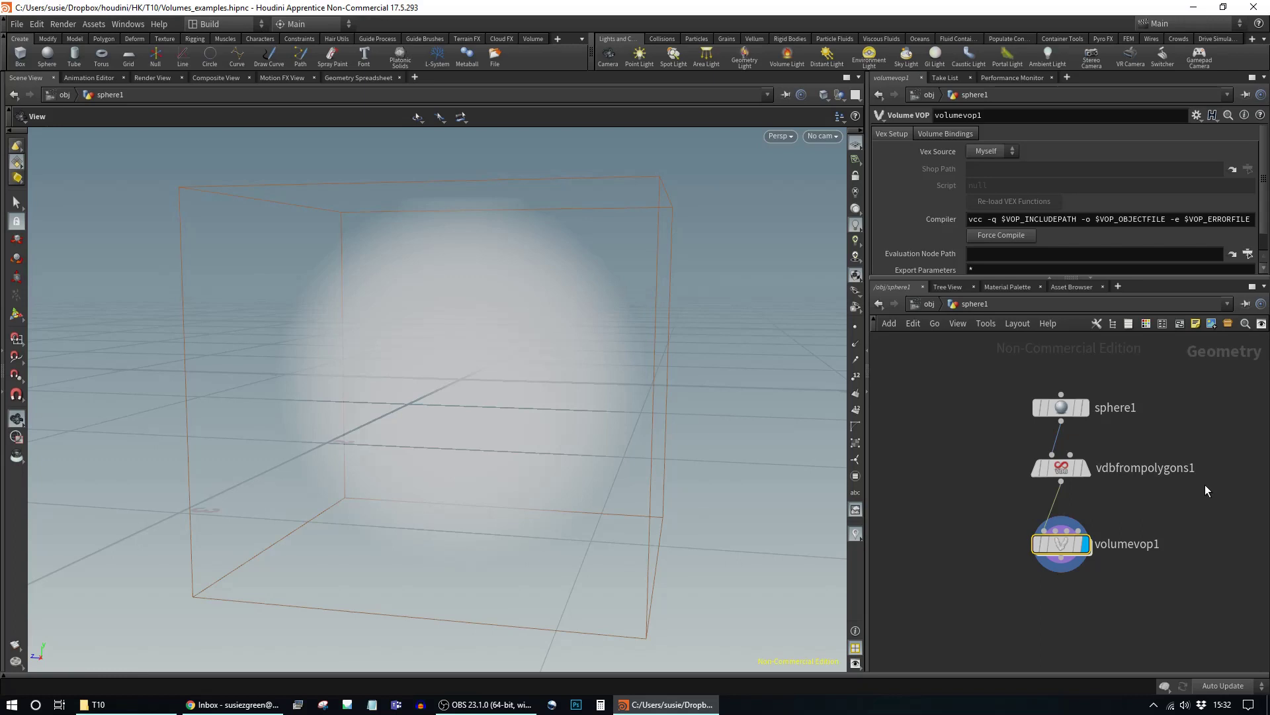
Step: Add a Convert VDB node below volumevop1, connect the Volume VOP's output to it, and display it
key(Tab)
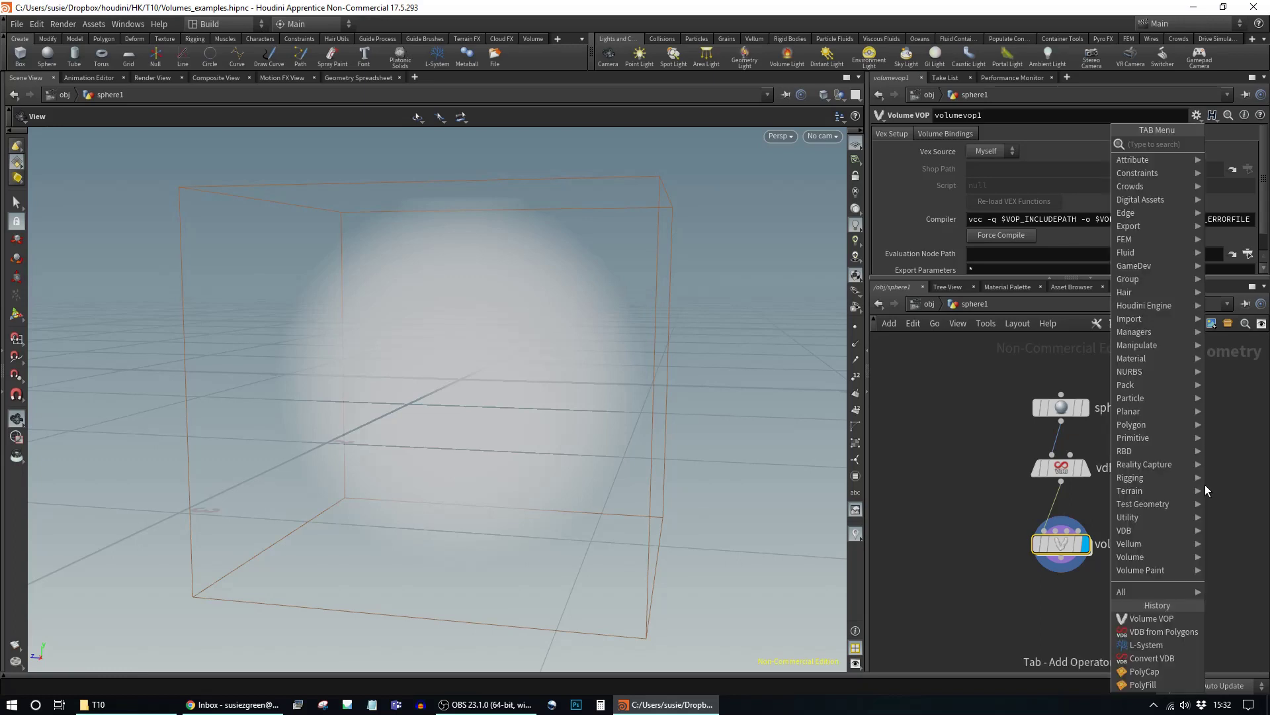
text(co)
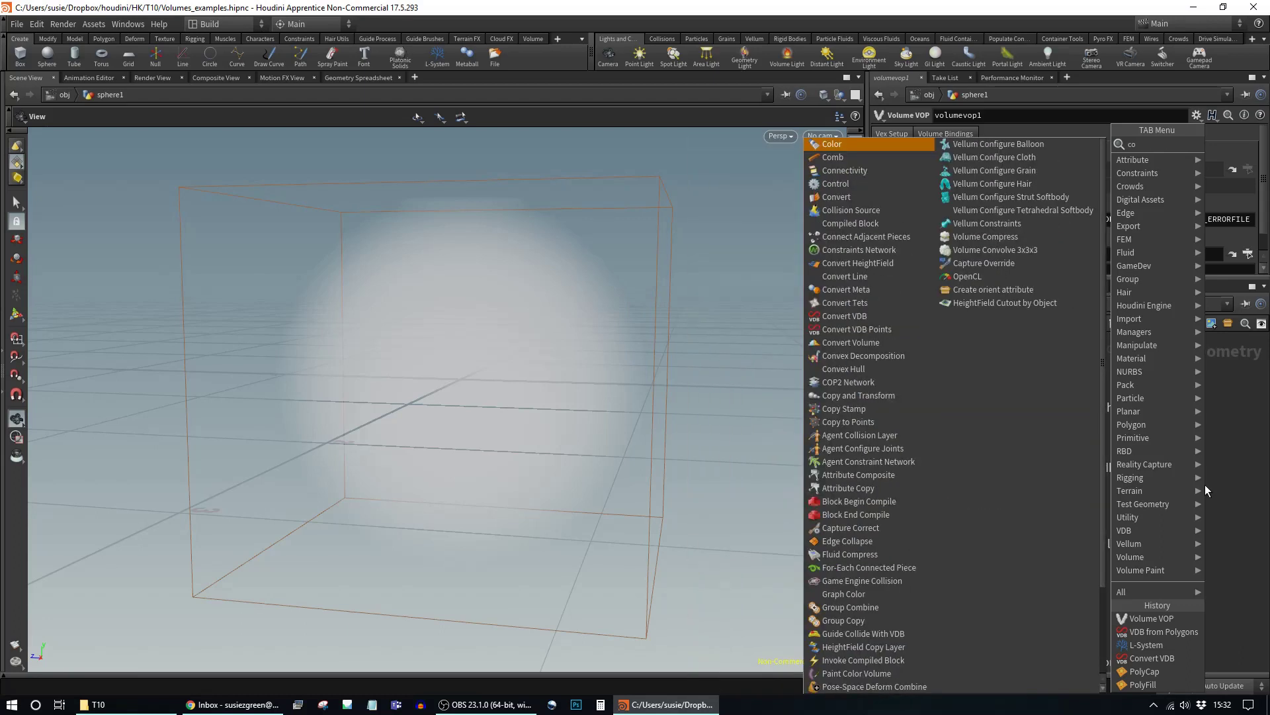
text(nvvdb)
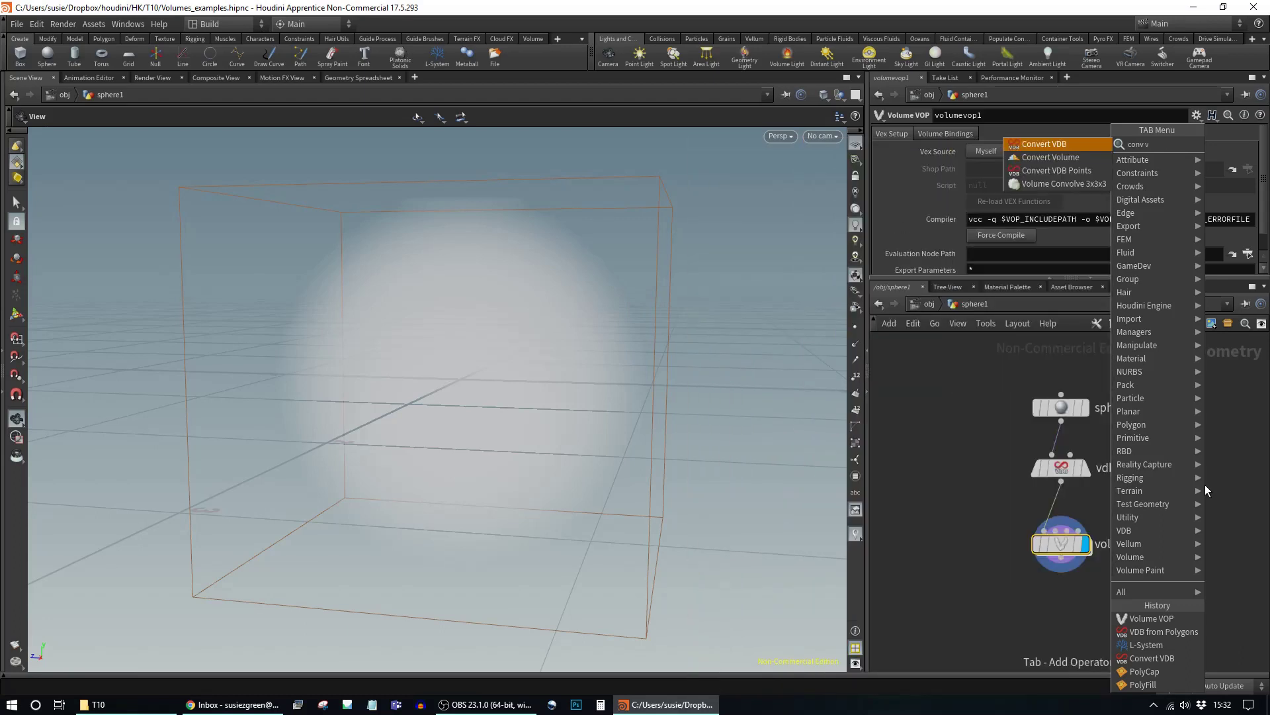
key(Return)
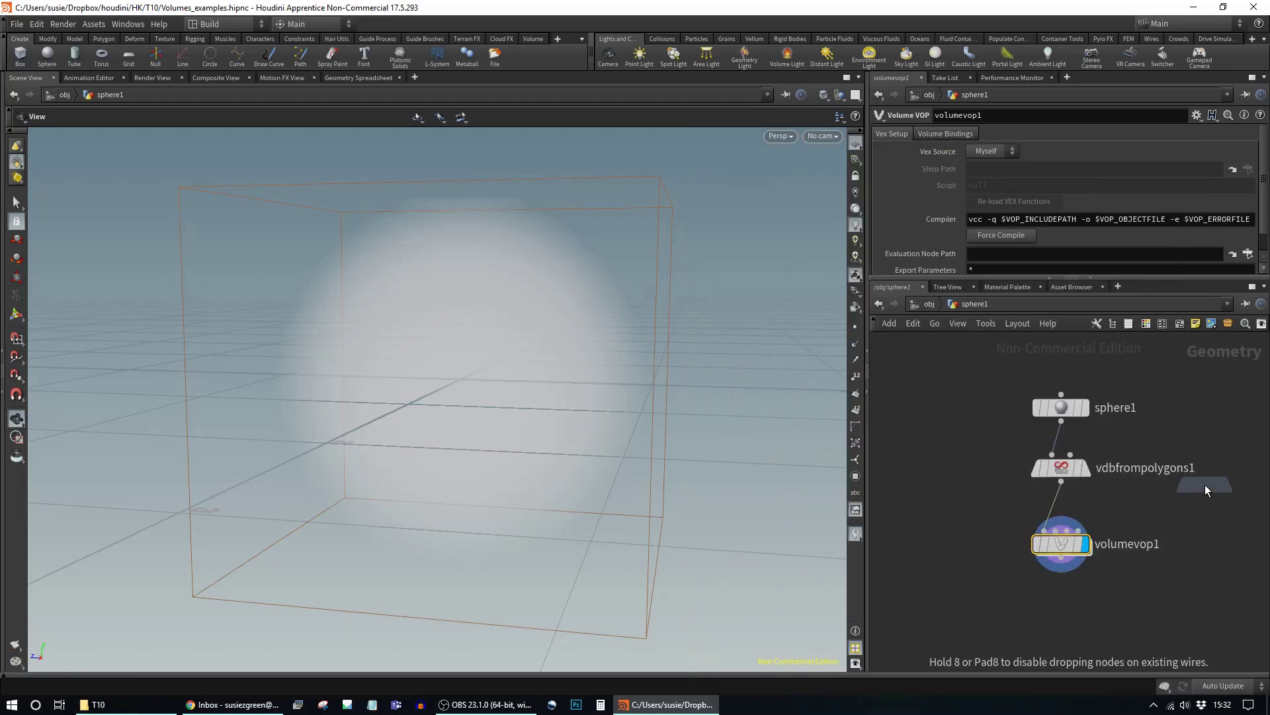
click(1060, 627)
drag(1062, 573, 1045, 612)
click(1052, 616)
click(1089, 633)
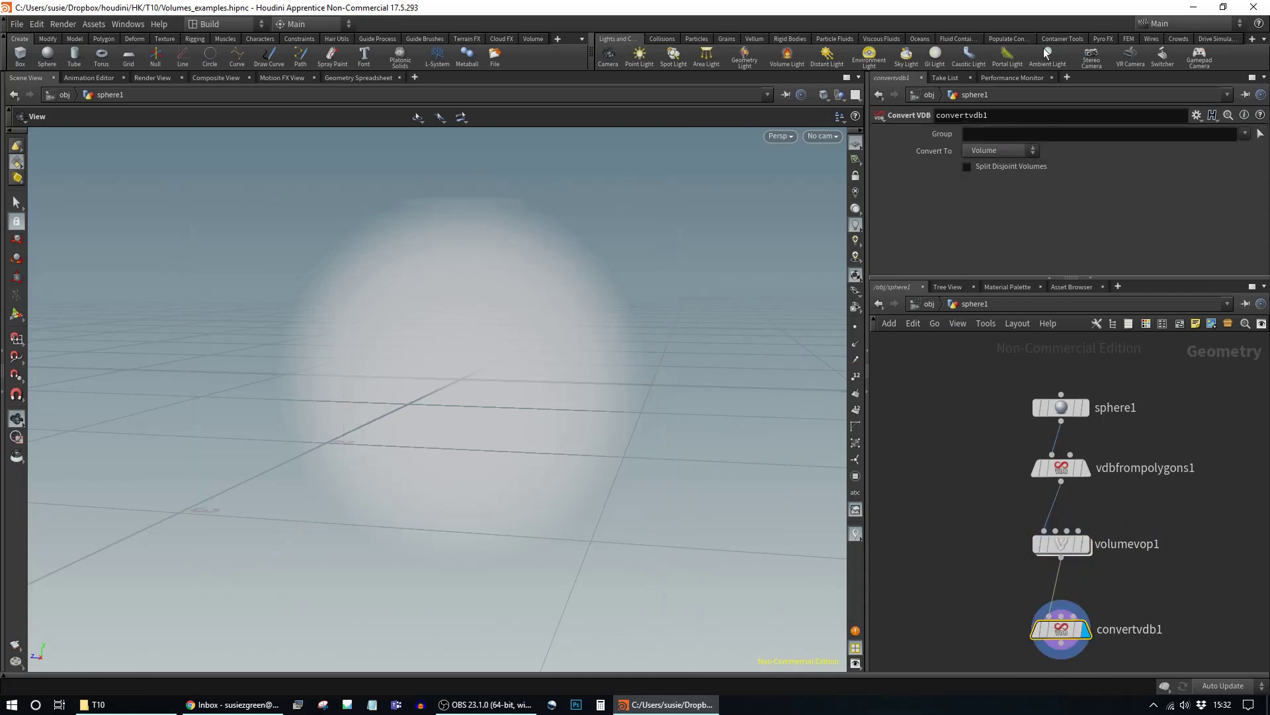
Step: Set convertvdb1 to convert to Polygons, and wire vdbfrompolygons1 directly into it with volumevop1 moved aside
click(1019, 152)
click(1012, 191)
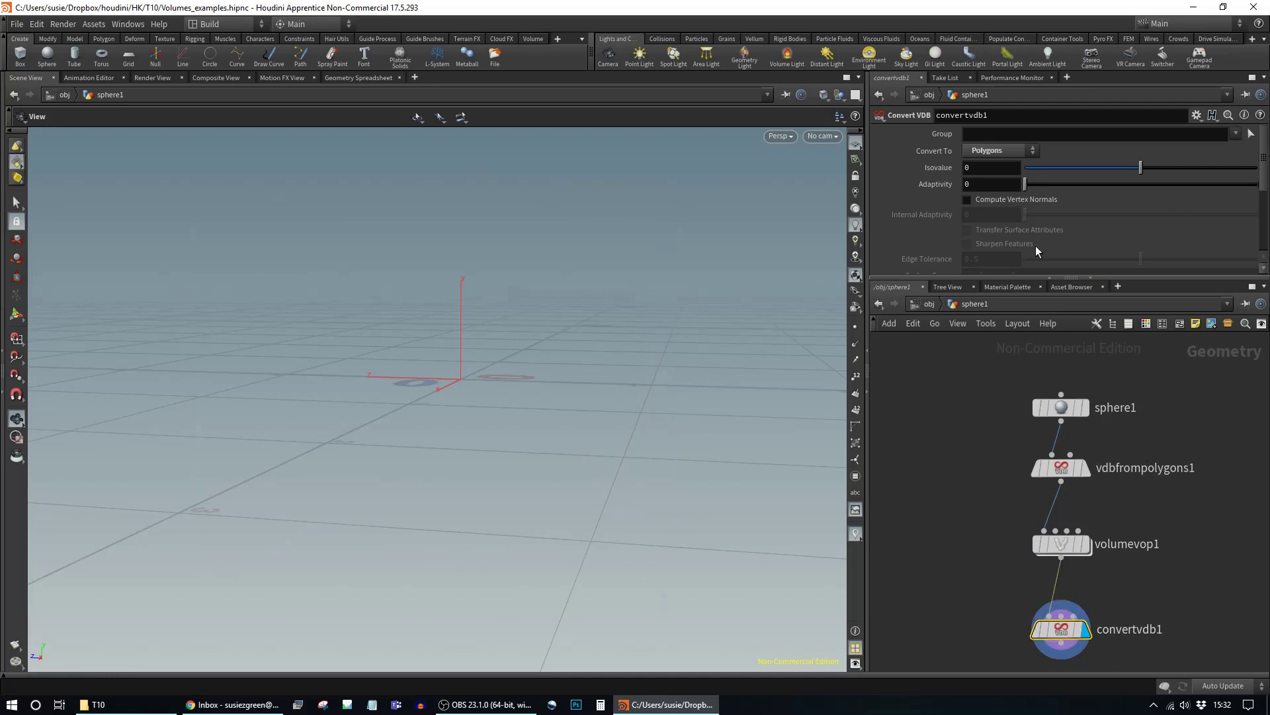
click(1022, 155)
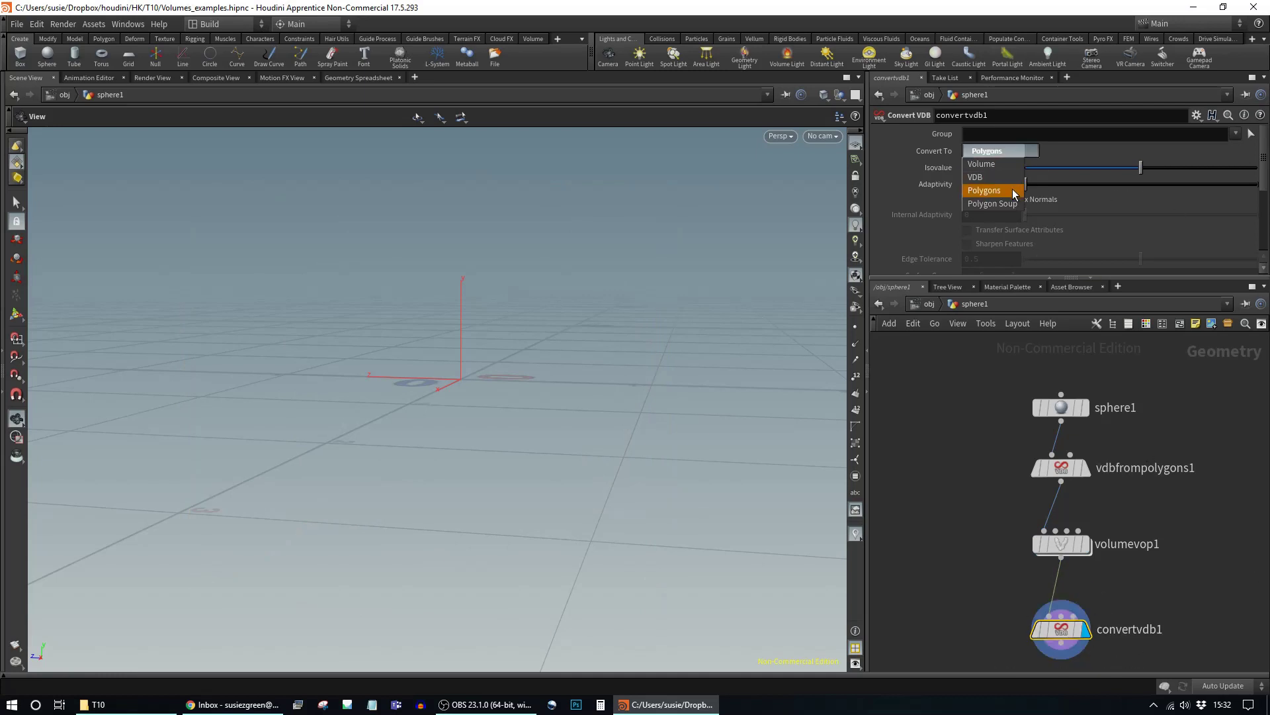
click(1016, 189)
drag(1058, 544, 1175, 544)
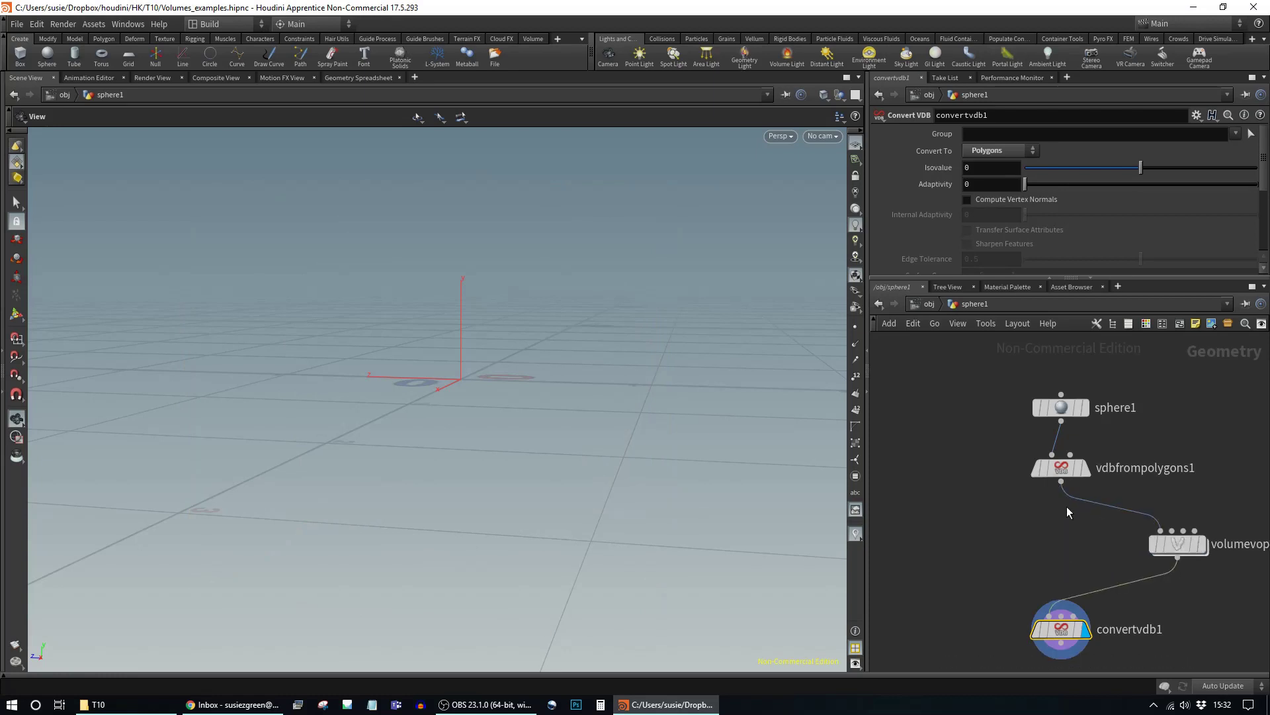
drag(1061, 483, 1067, 609)
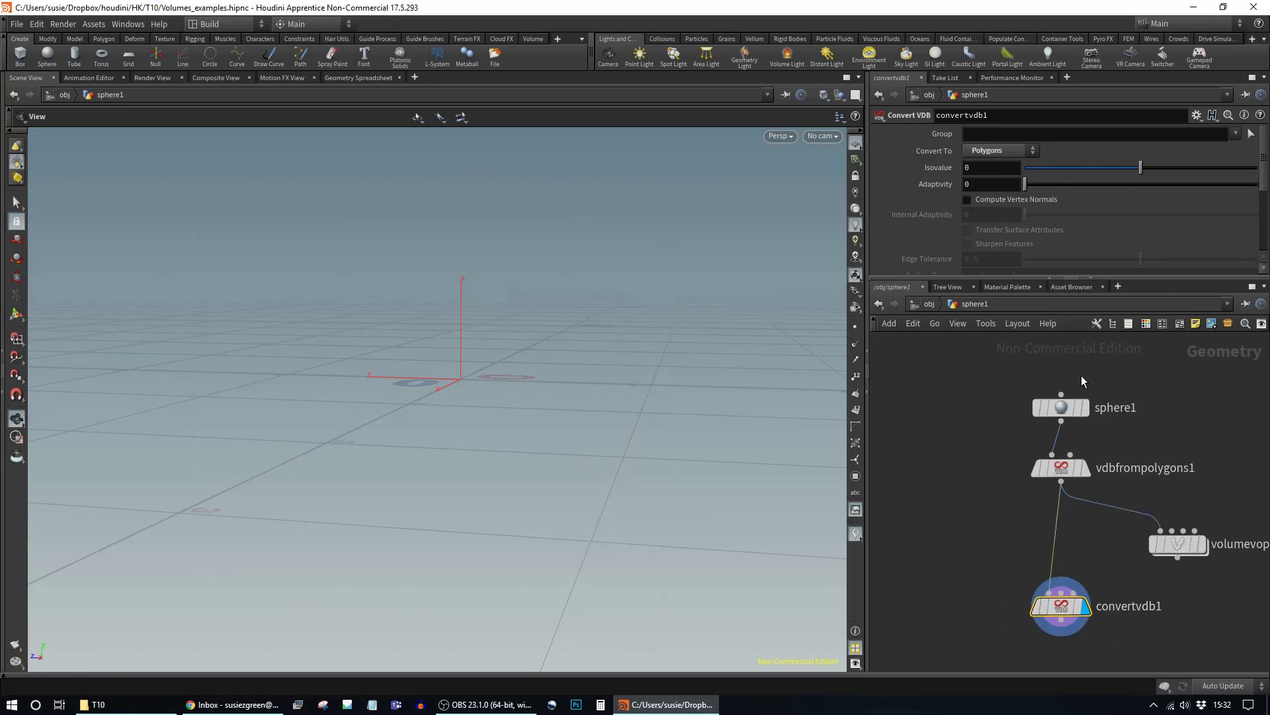
Step: Display vdbfrompolygons1's fog volume for comparison, and switch the display back to convertvdb1
click(1085, 469)
click(1063, 467)
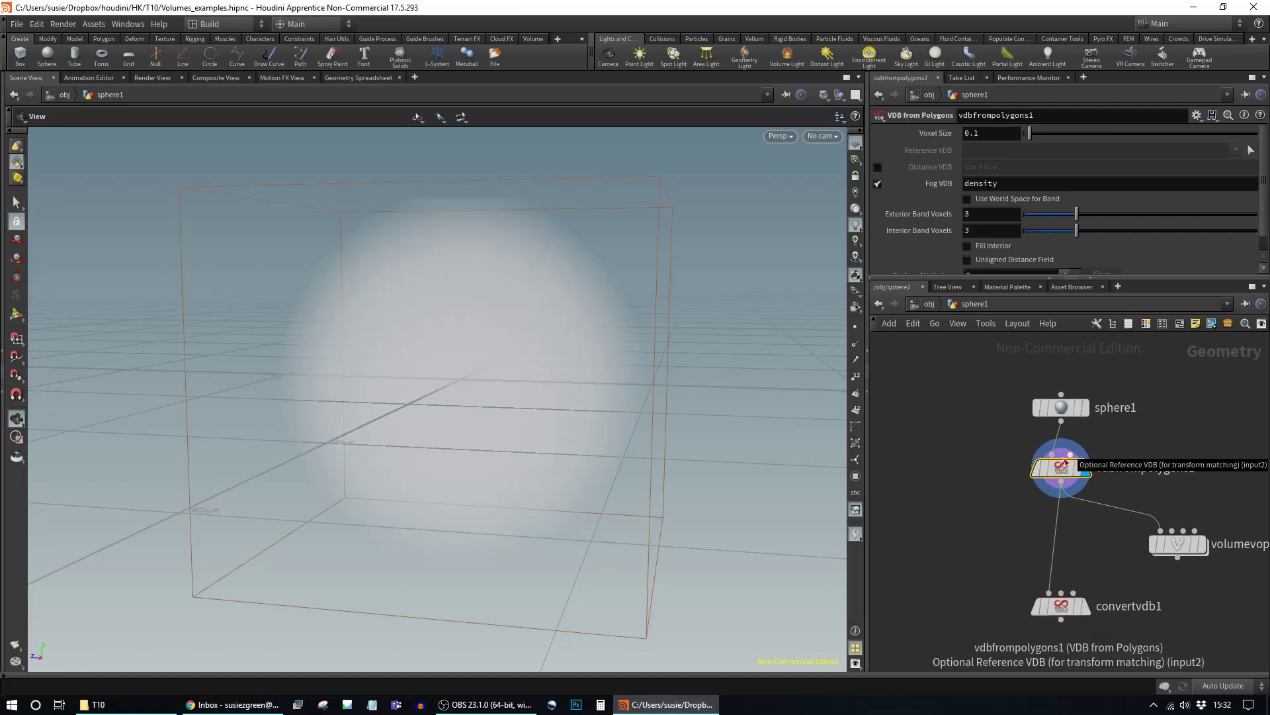
click(1057, 604)
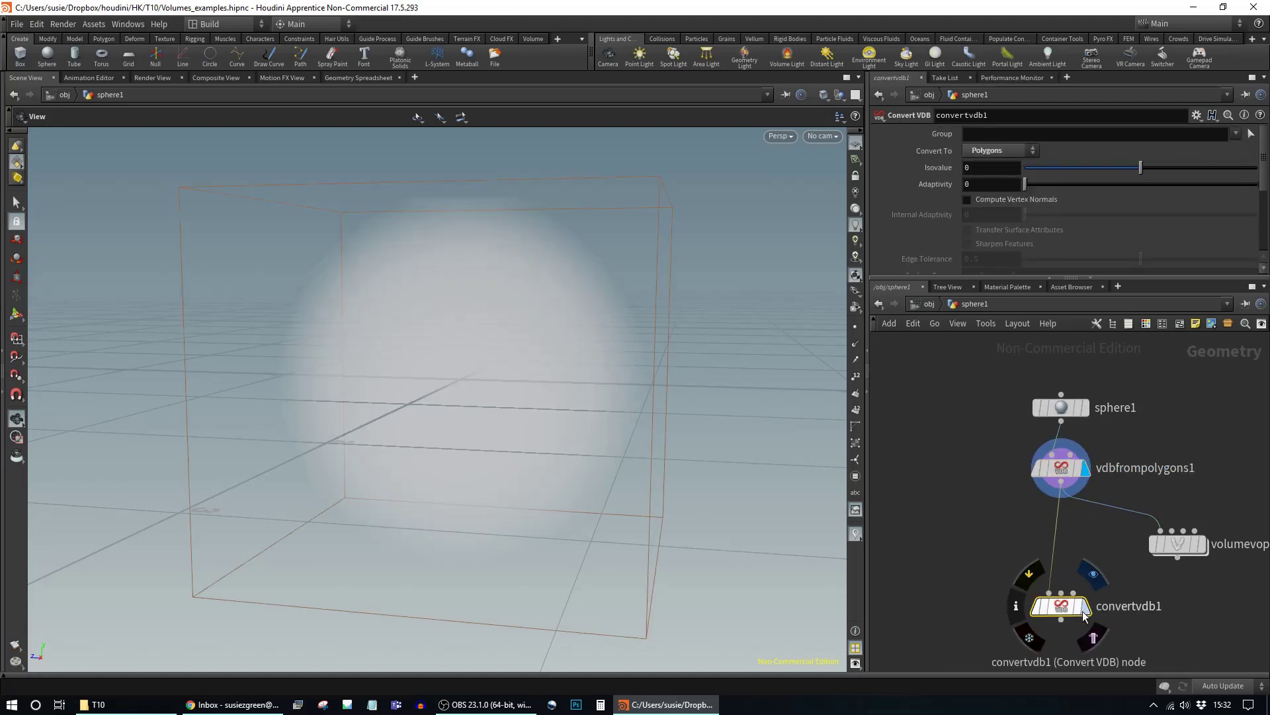
click(1087, 607)
Step: Raise convertvdb1's Isovalue to 0.006, and refine it to 0.001
drag(1141, 166, 1141, 172)
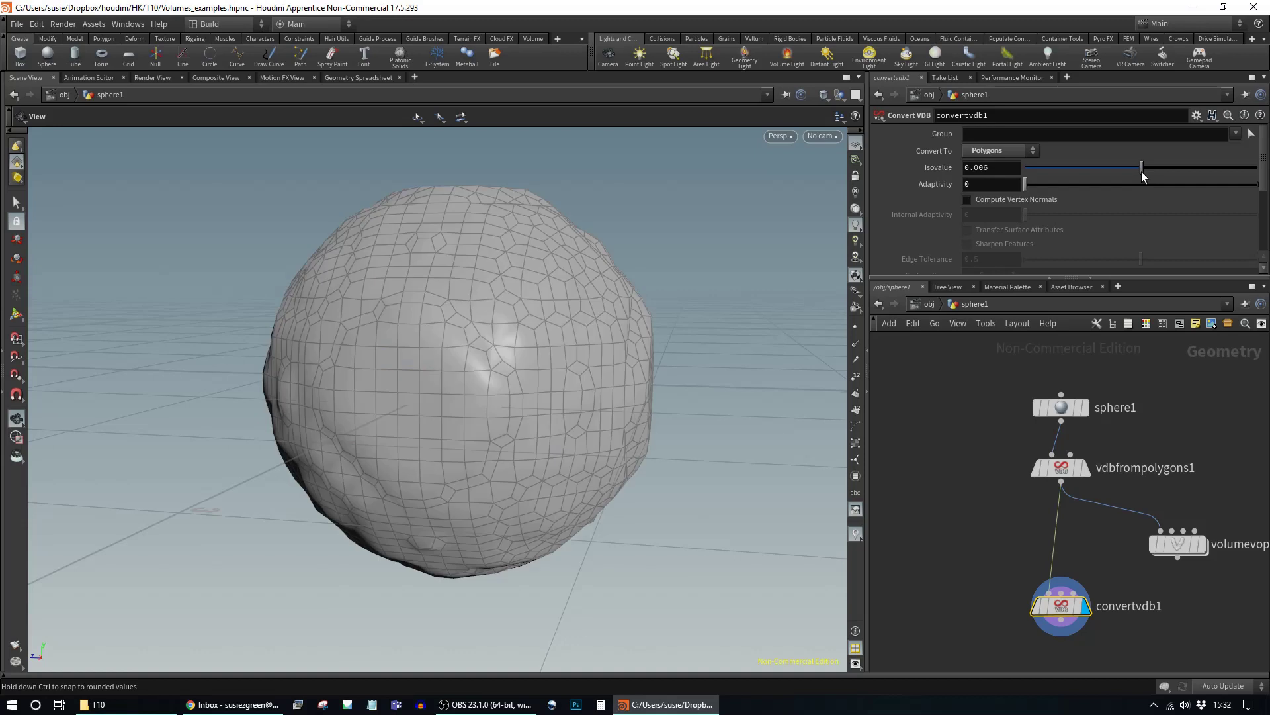
click(1060, 468)
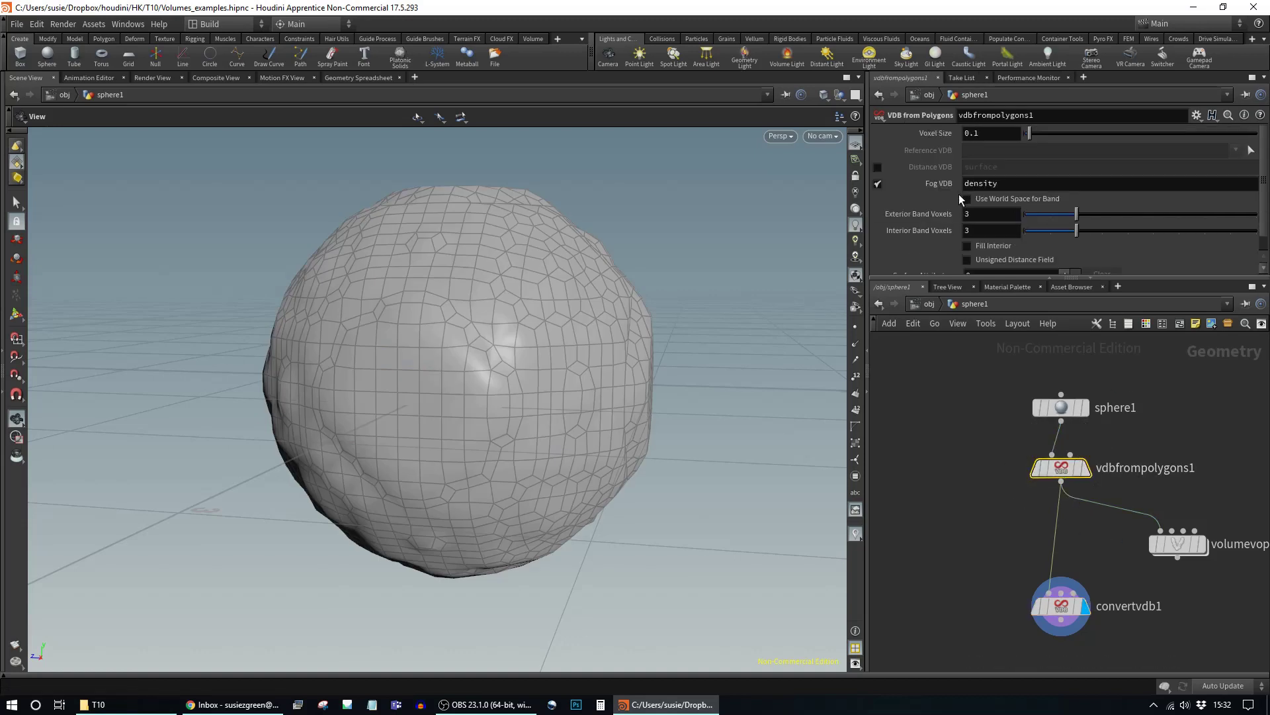
click(1065, 612)
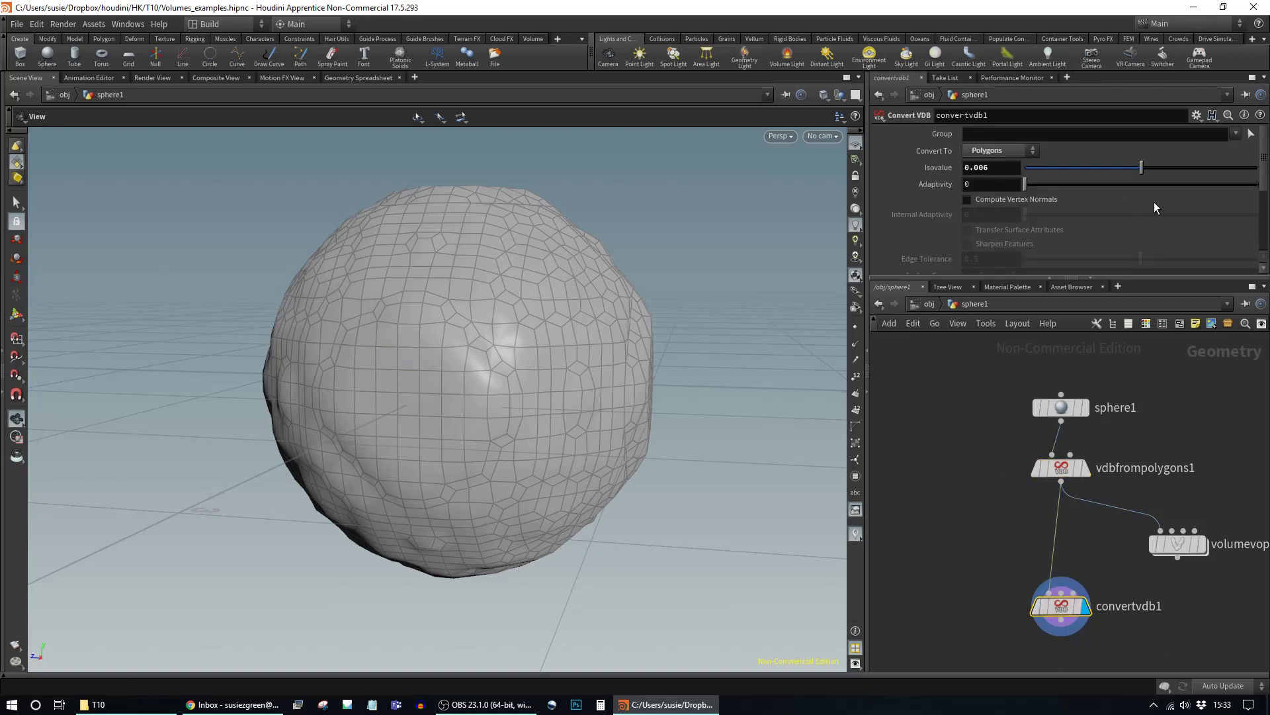
click(993, 168)
text(1)
key(Return)
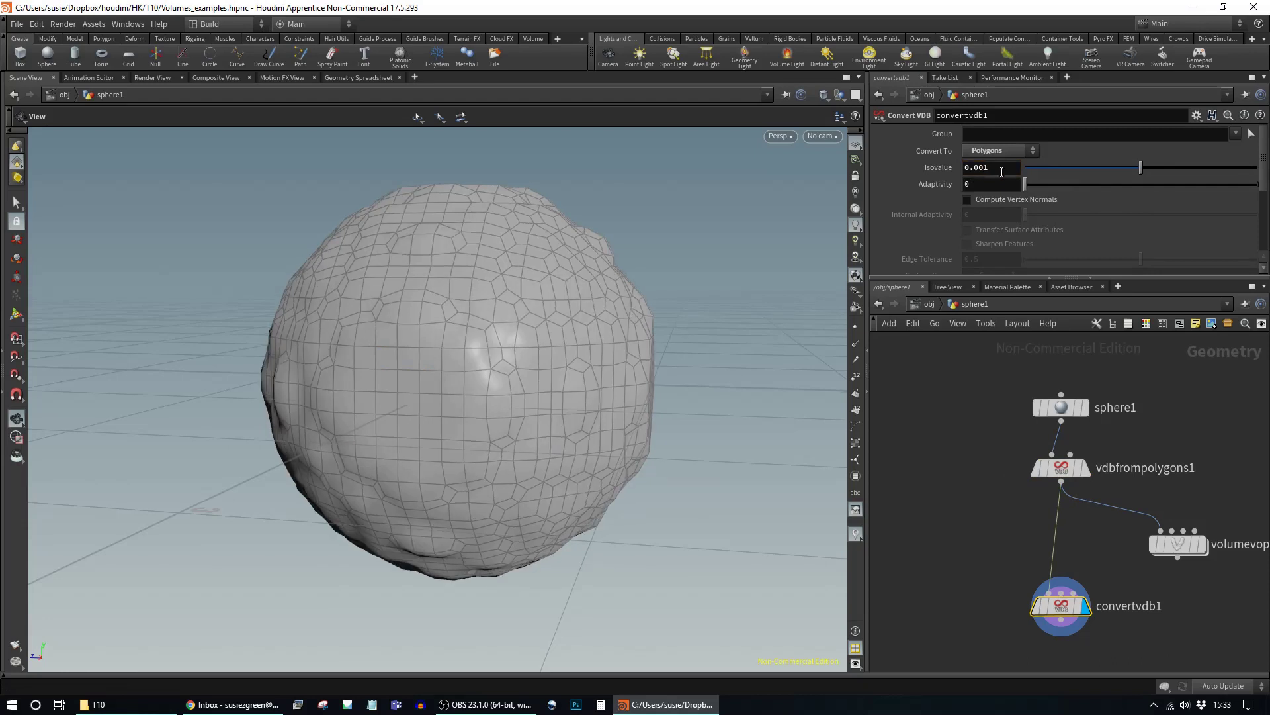
Step: Set vdbfrompolygons1's Voxel Size to 0.02 and inspect the converted sphere from a higher angle
click(1047, 464)
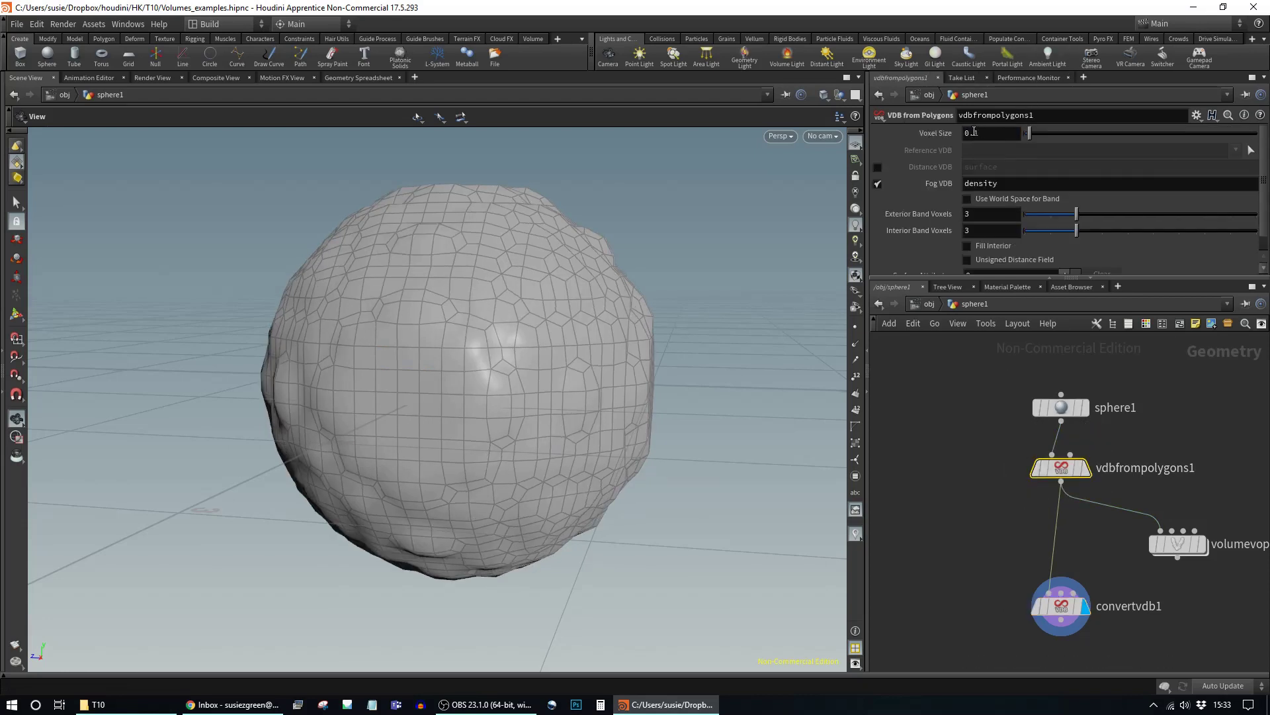
click(999, 130)
text(0.0)
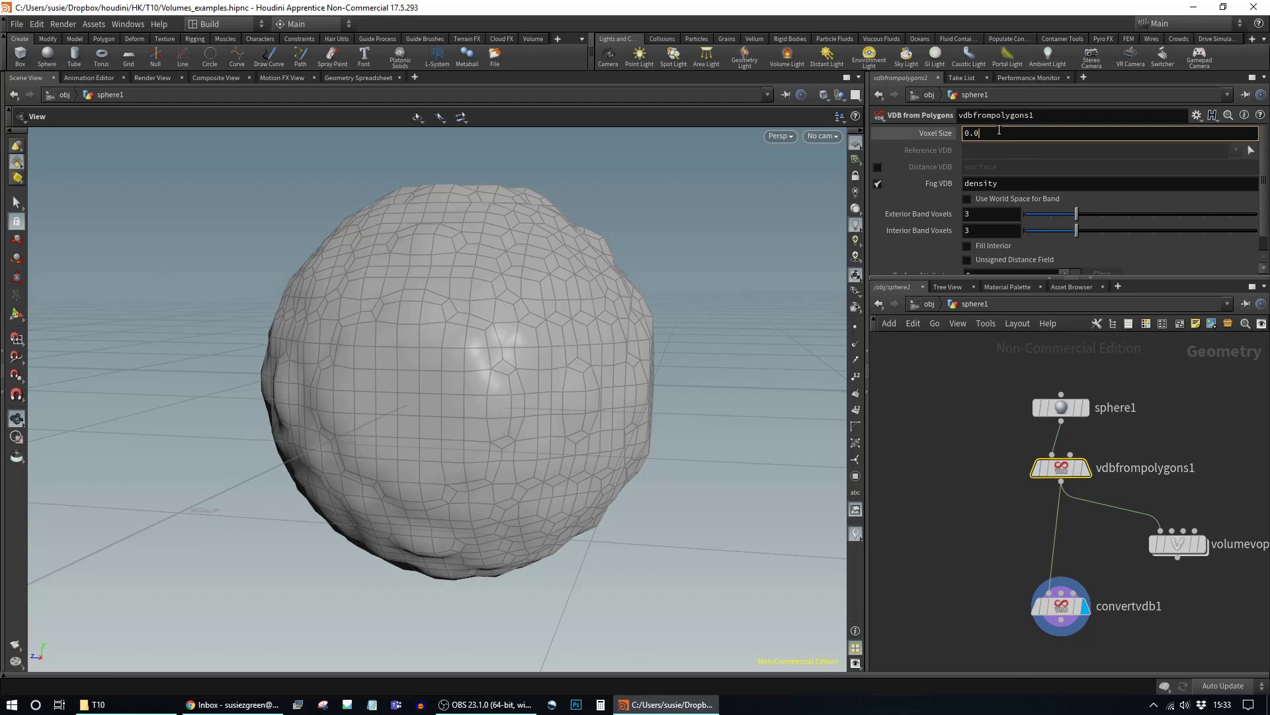
text(2)
key(Return)
drag(629, 360, 563, 456)
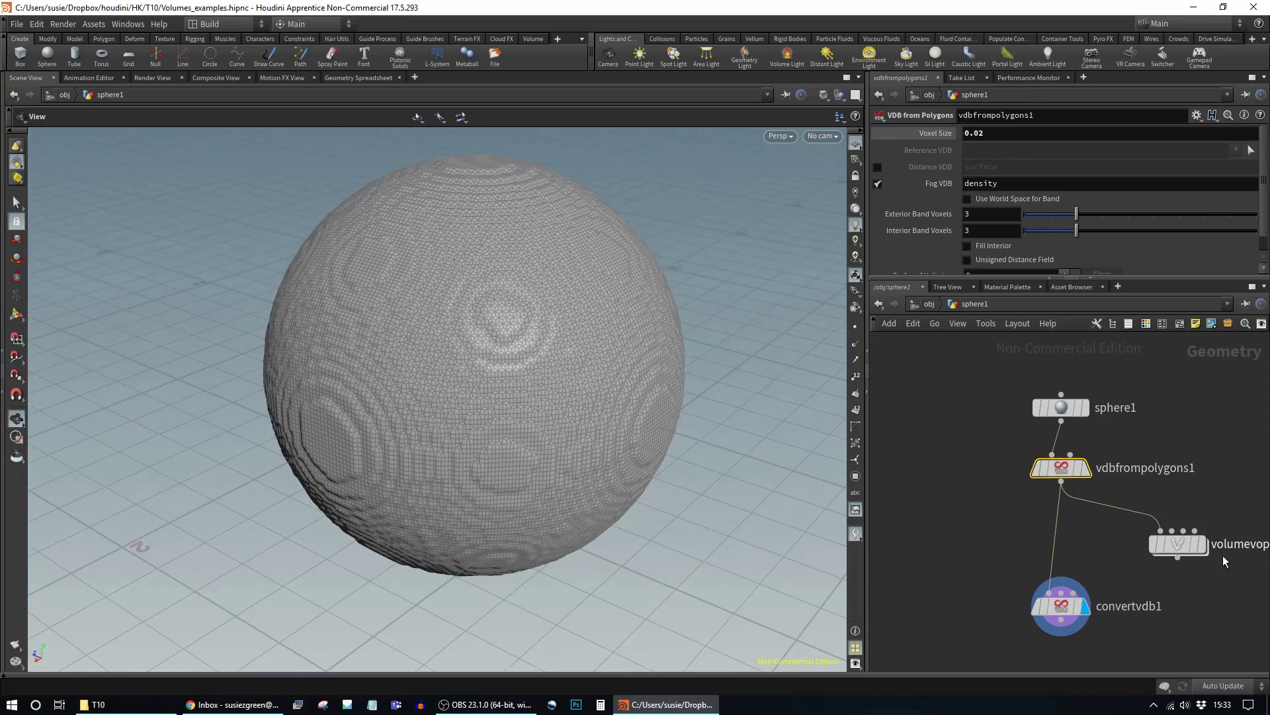
Step: Insert volumevop1 back into the wire between vdbfrompolygons1 and convertvdb1, and open its VEX network
drag(1169, 541, 1064, 538)
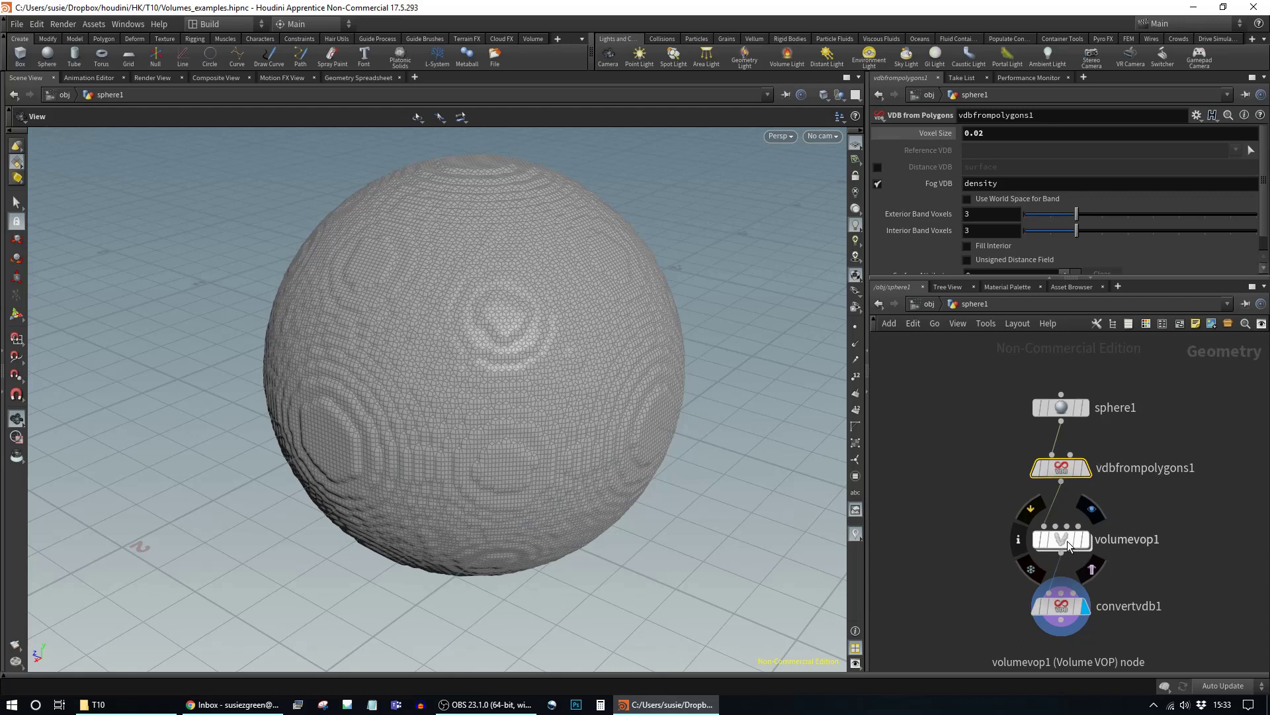
double_click(1066, 534)
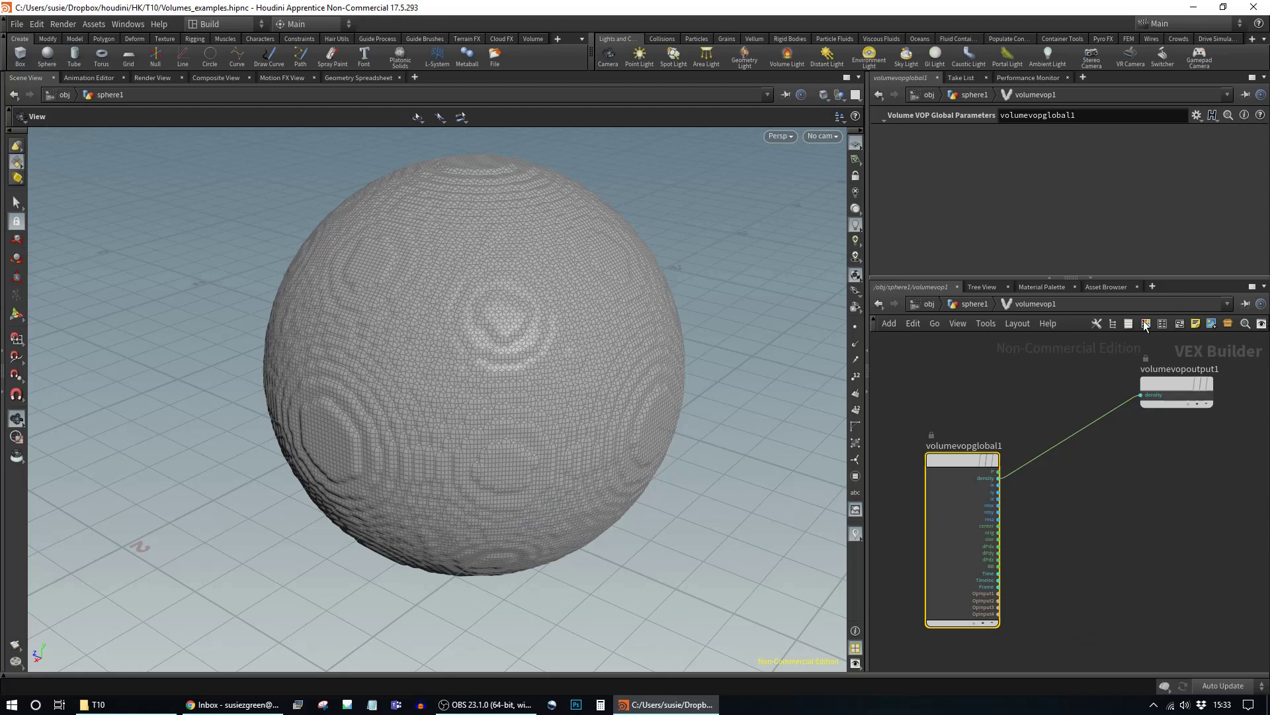
Step: Arrange volumevopglobal1 and volumevopoutput1 roughly level with each other, leaving room between them for more nodes
drag(1169, 378, 1200, 457)
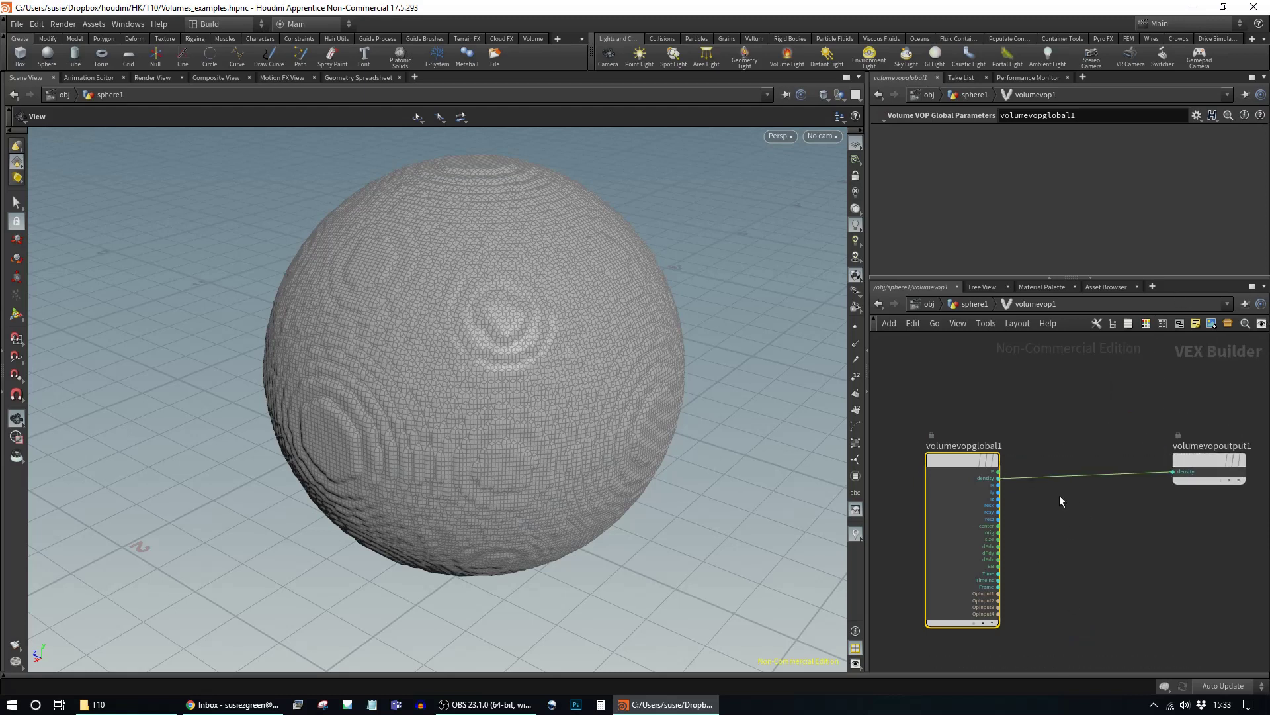
middle_drag(1071, 530, 1031, 518)
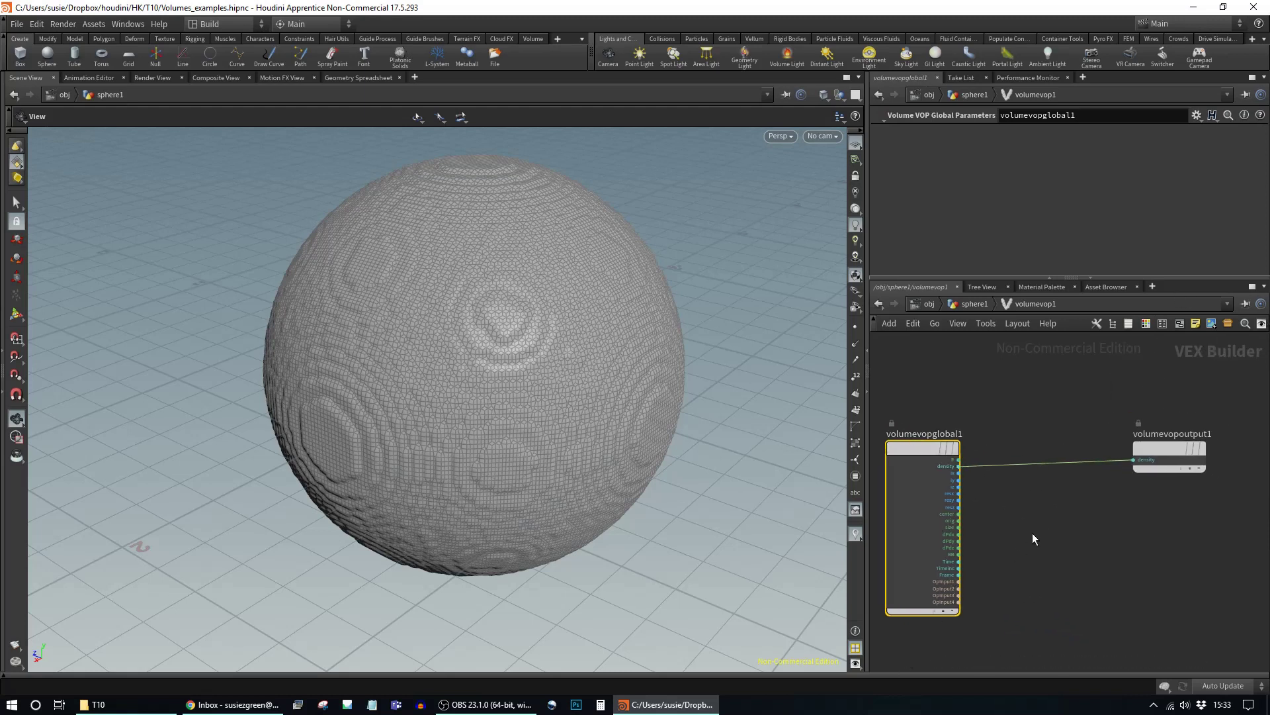
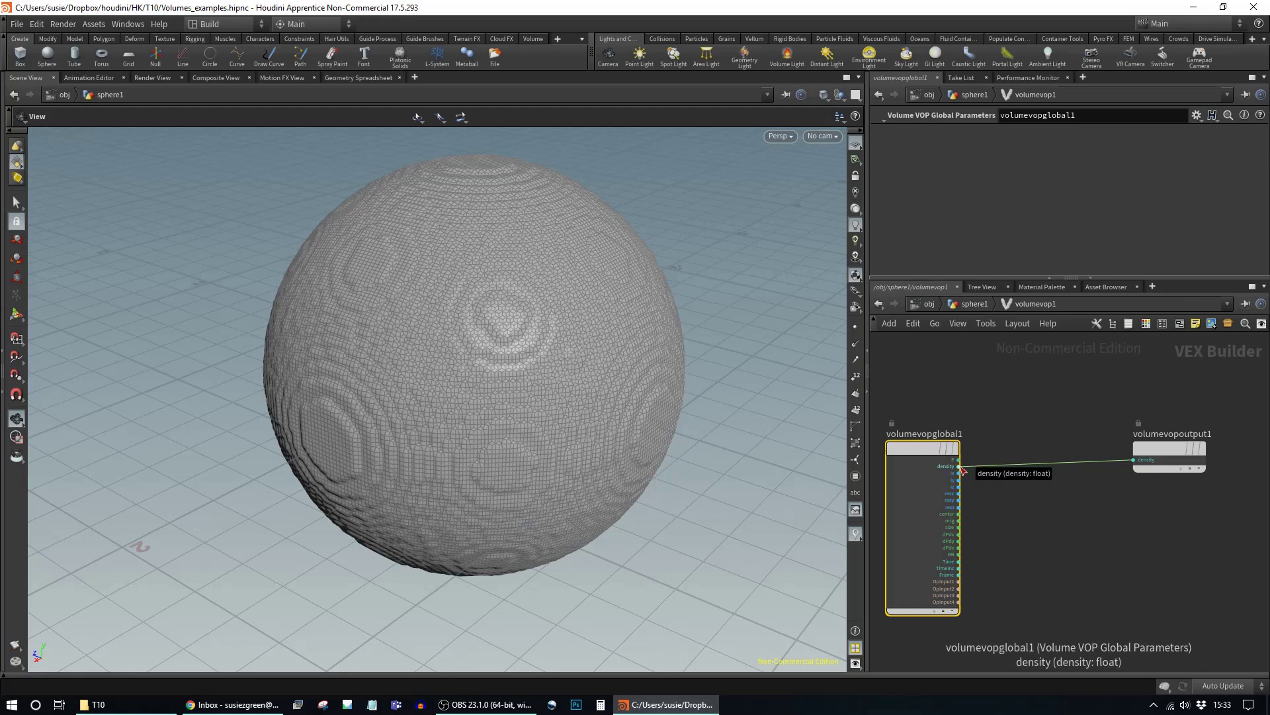
scroll(1052, 492, up, 2)
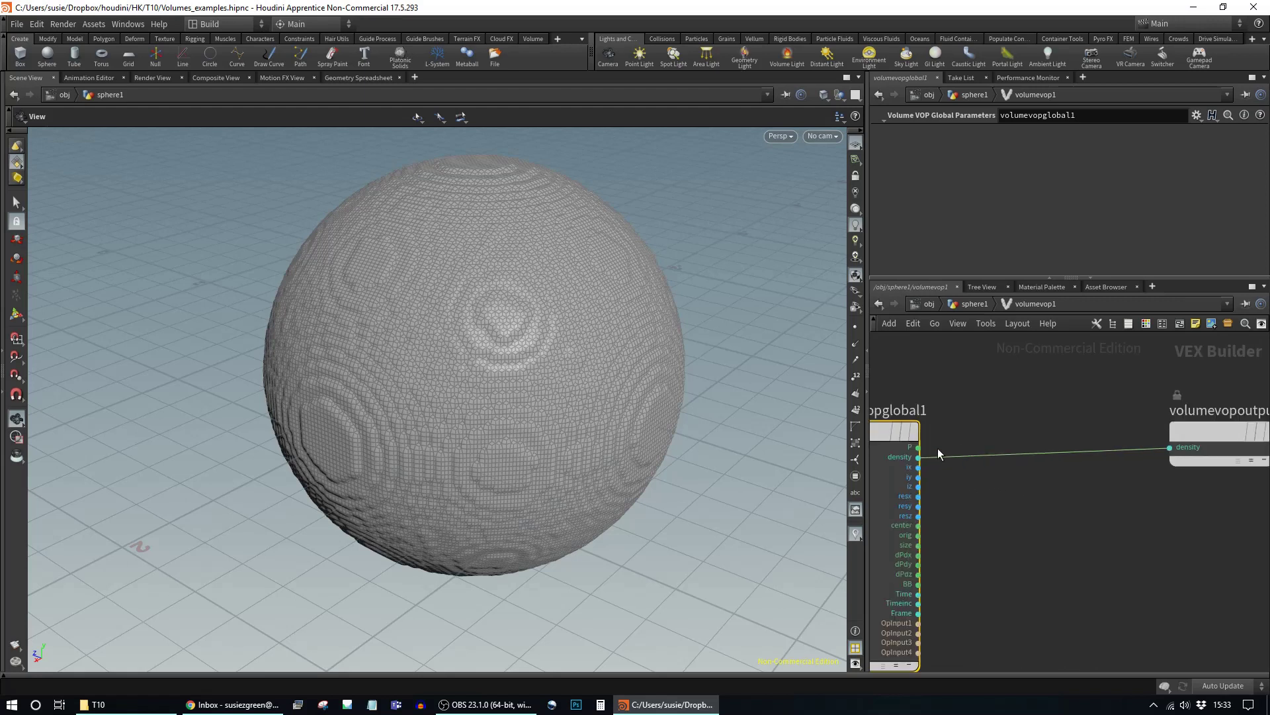
drag(882, 435, 933, 410)
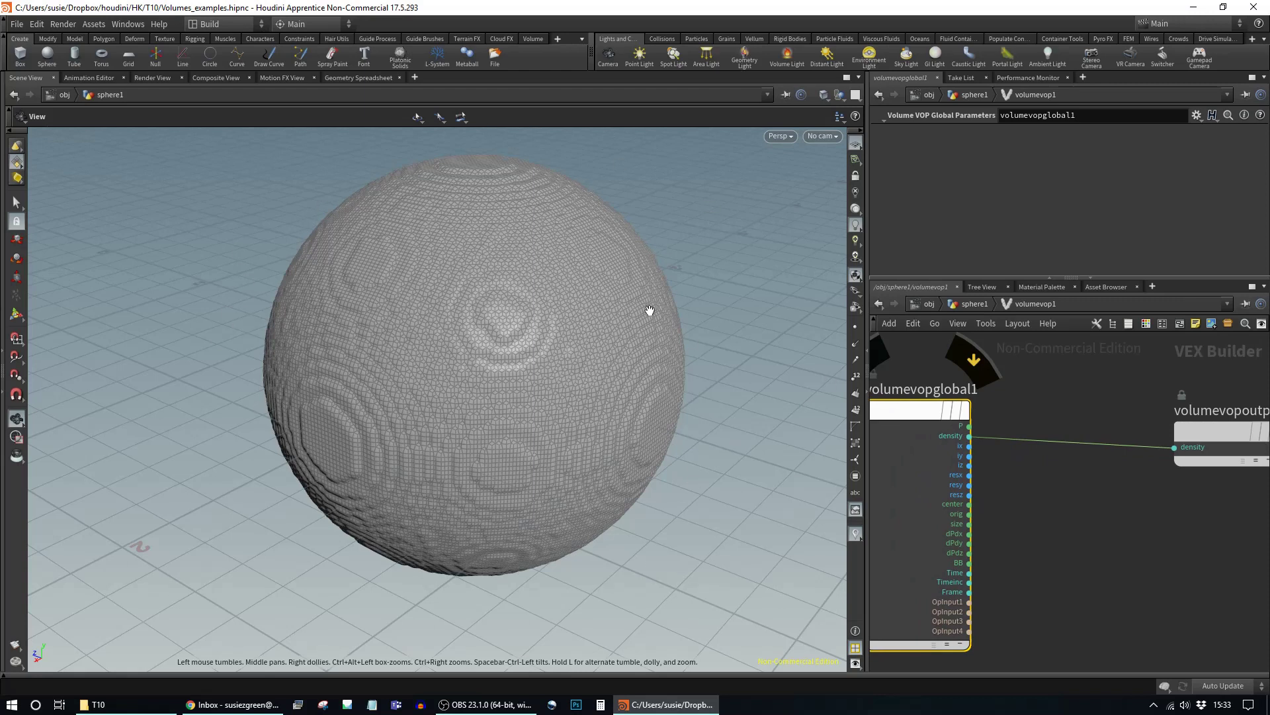
scroll(1045, 566, down, 3)
drag(1068, 439, 1244, 513)
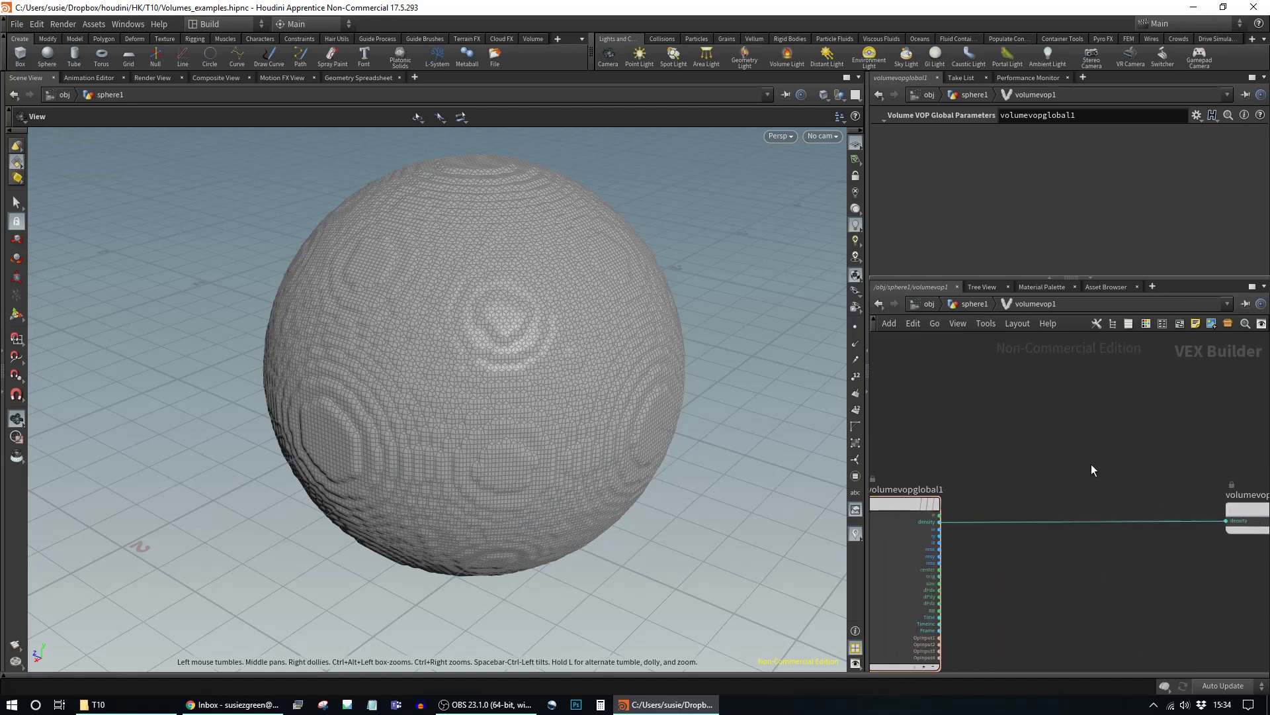
Step: Add an Anti-Aliased Noise node onto the density wire between volumevopglobal1 and volumevopoutput1
key(Tab)
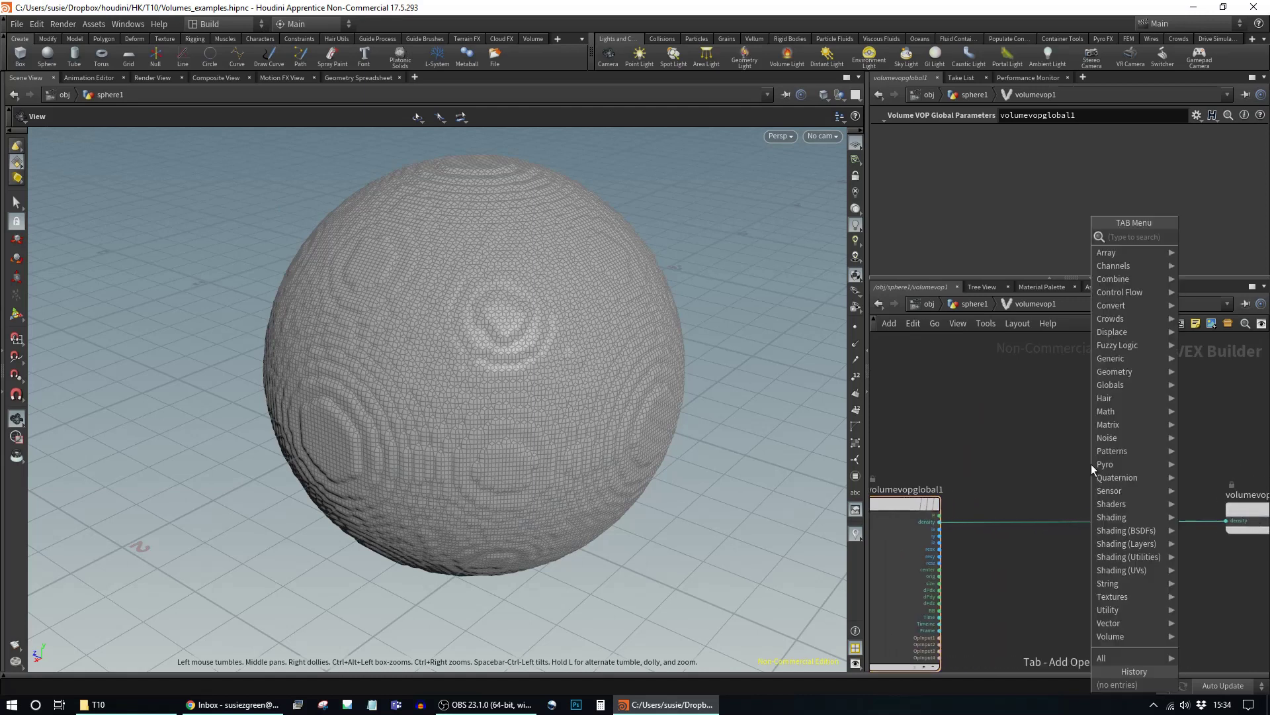
text(noi)
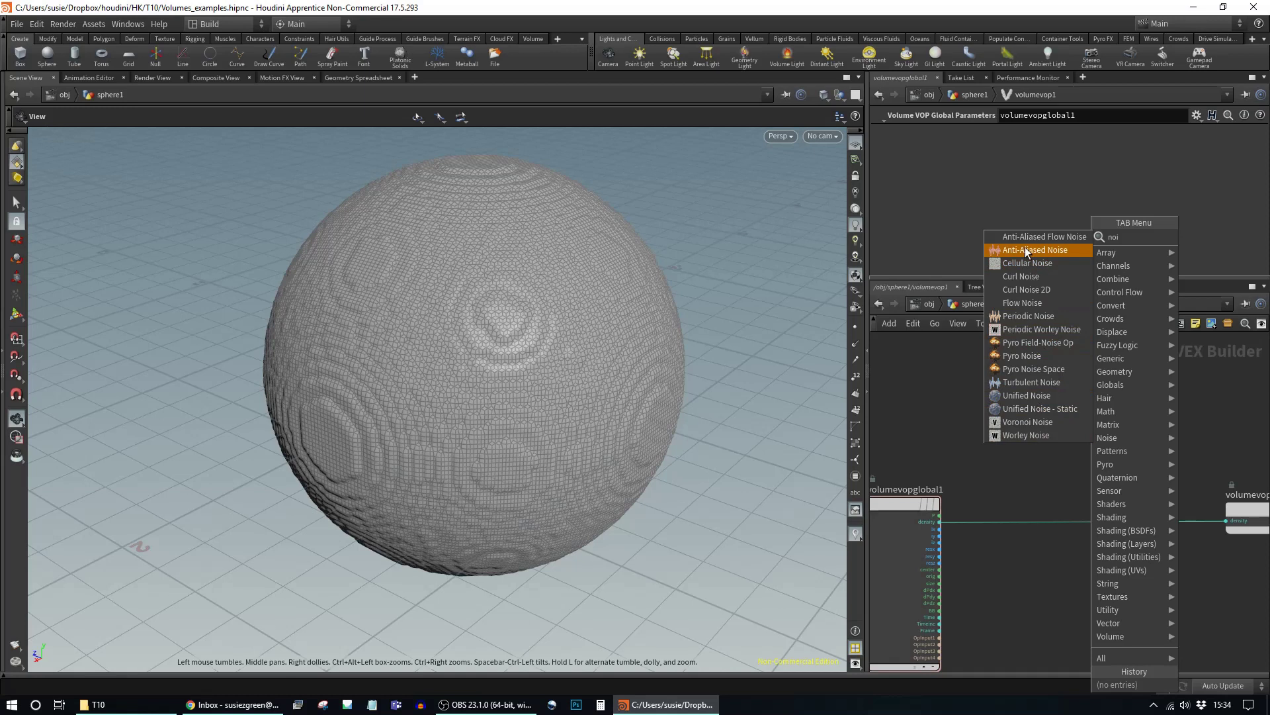
click(1050, 256)
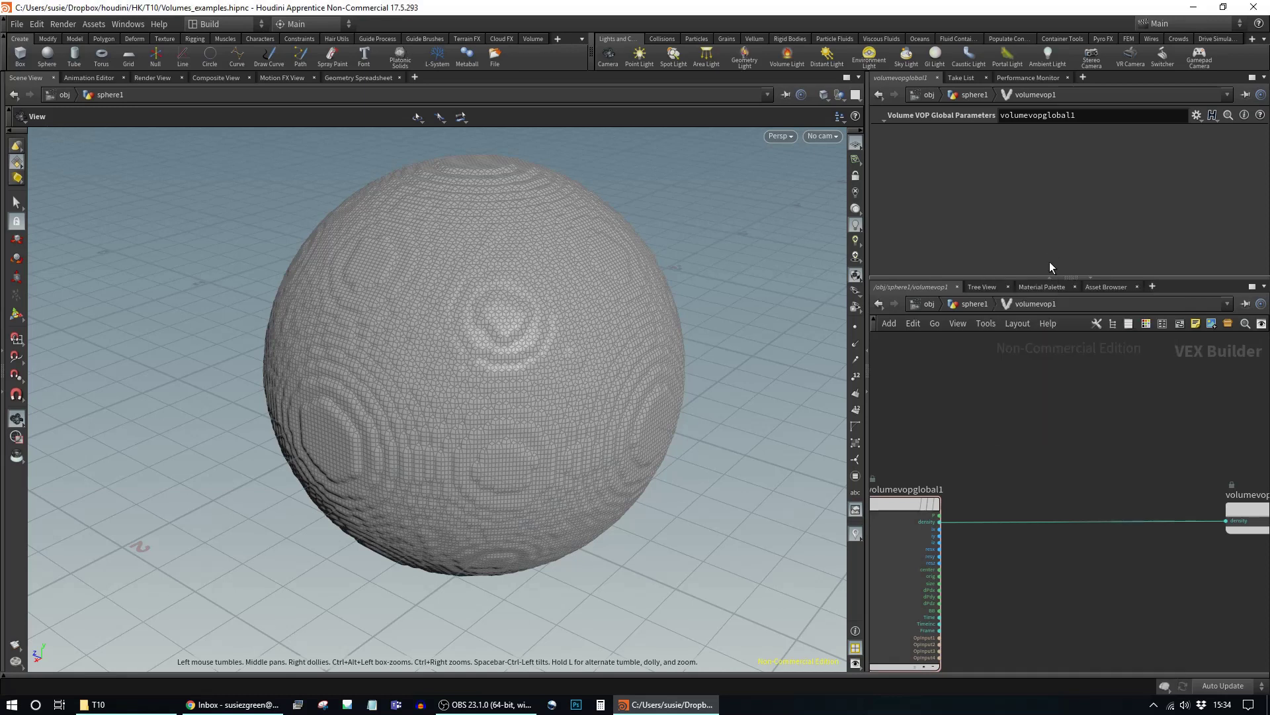
click(1054, 526)
middle_drag(1144, 495, 1139, 430)
scroll(972, 492, up, 2)
scroll(976, 493, up, 1)
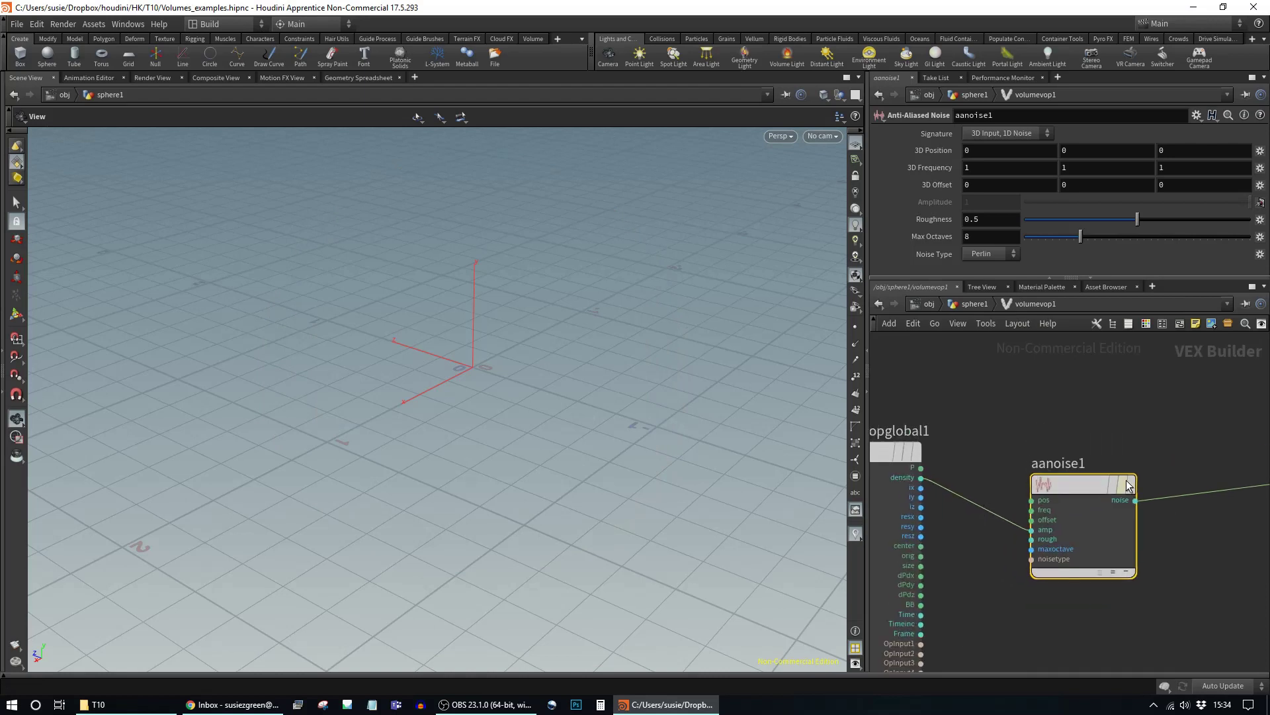
Step: Remove the density wire into aanoise1 and connect volumevopglobal1's P output to aanoise1's pos input
click(984, 508)
key(Delete)
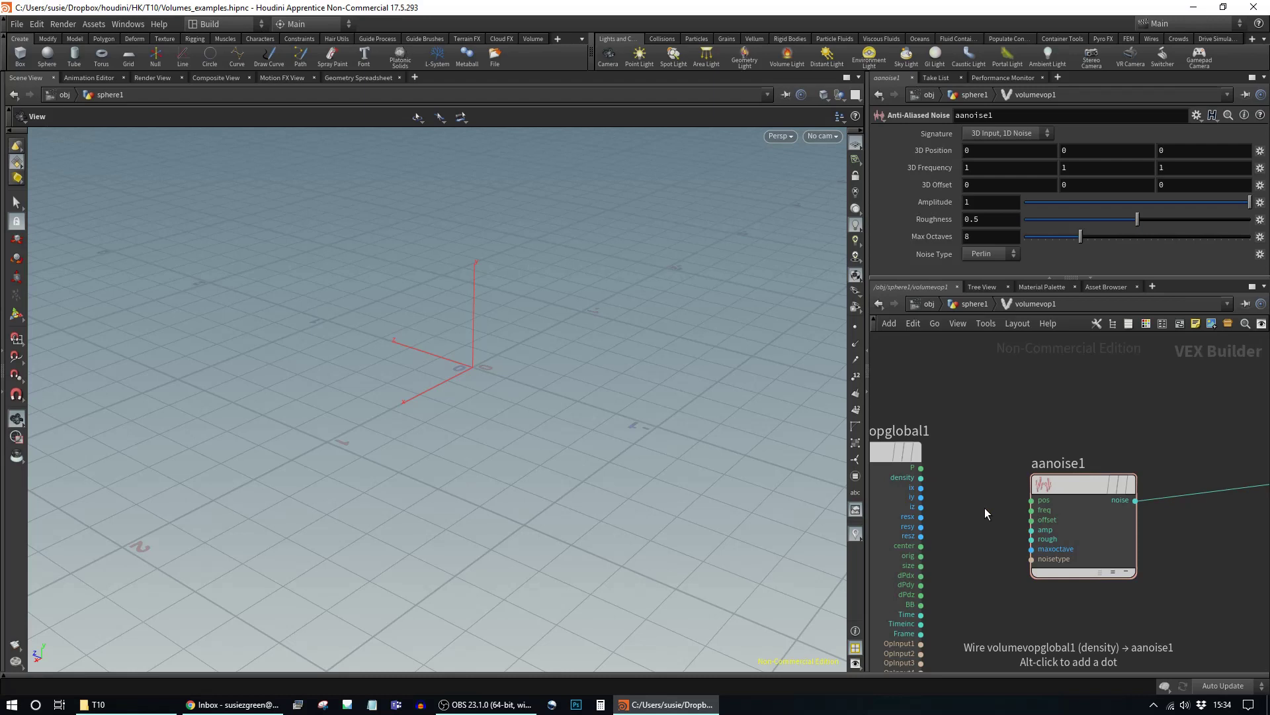
drag(922, 468, 1032, 500)
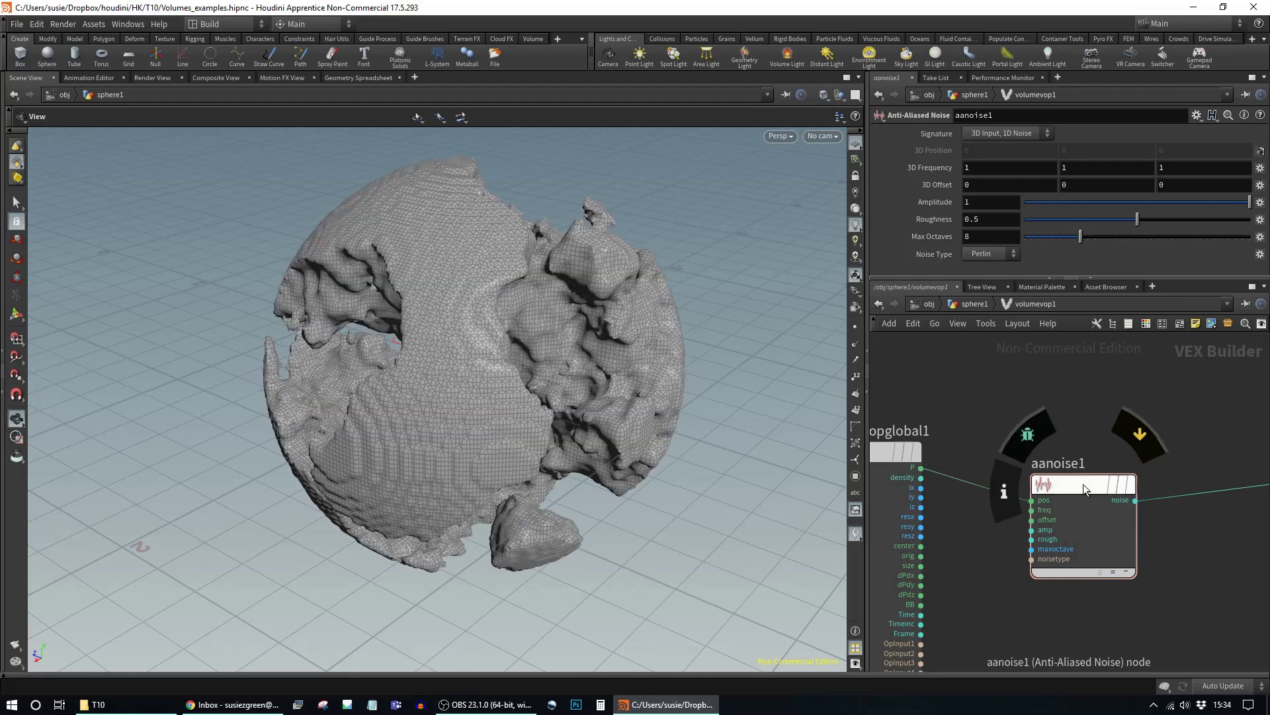
Step: Examine the noise-eroded sphere from several angles and distances
drag(626, 389, 547, 349)
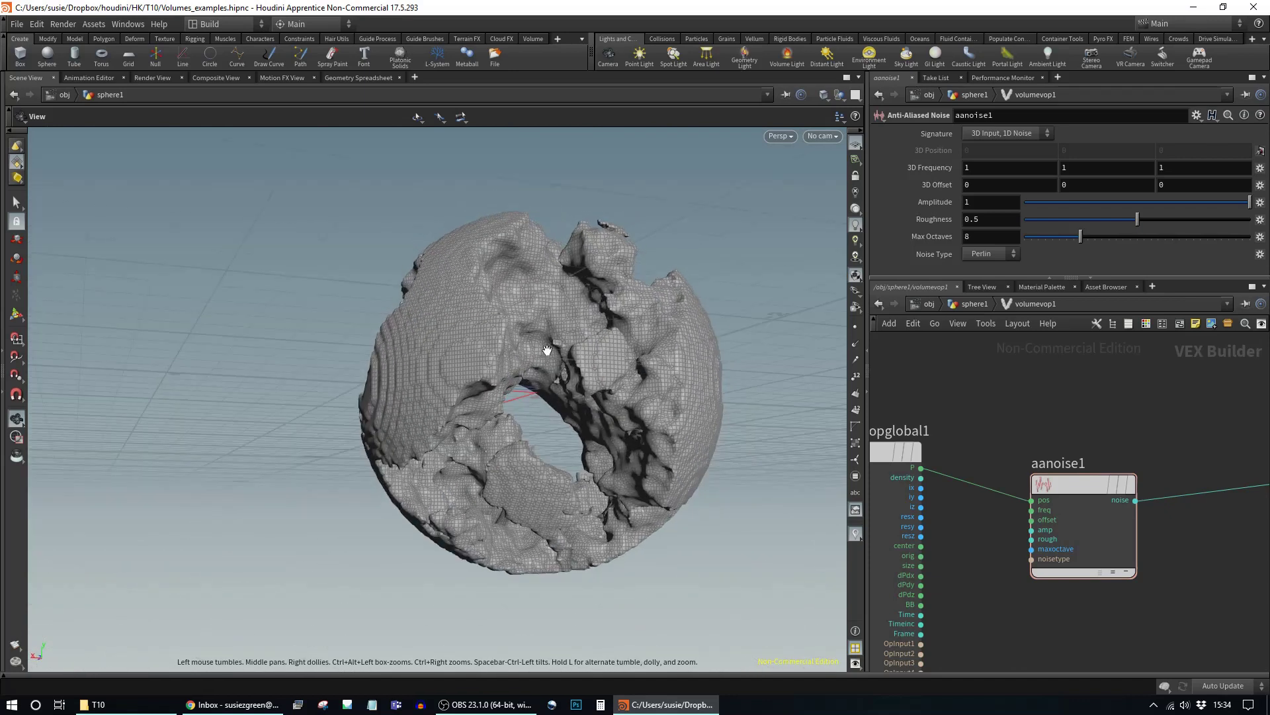
drag(569, 399, 421, 401)
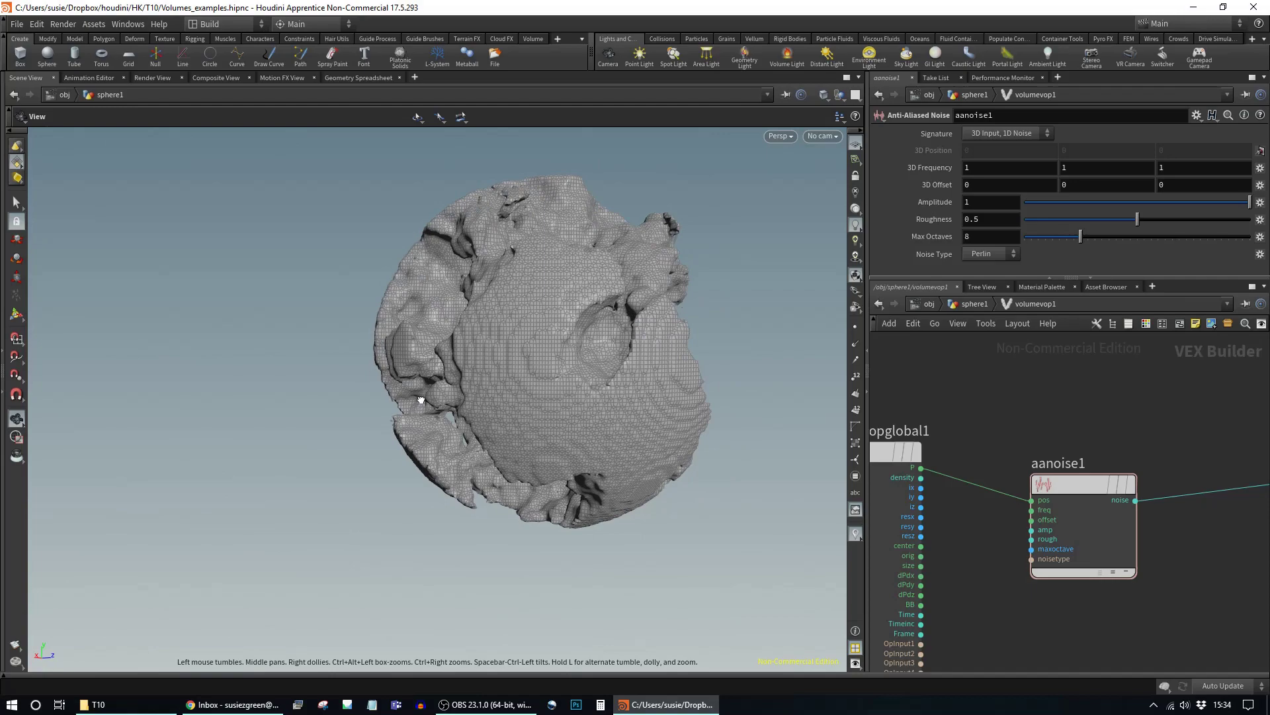
right_drag(607, 436, 481, 402)
drag(482, 402, 316, 440)
drag(503, 442, 554, 383)
middle_drag(553, 383, 718, 458)
drag(718, 458, 649, 462)
scroll(649, 462, up, 4)
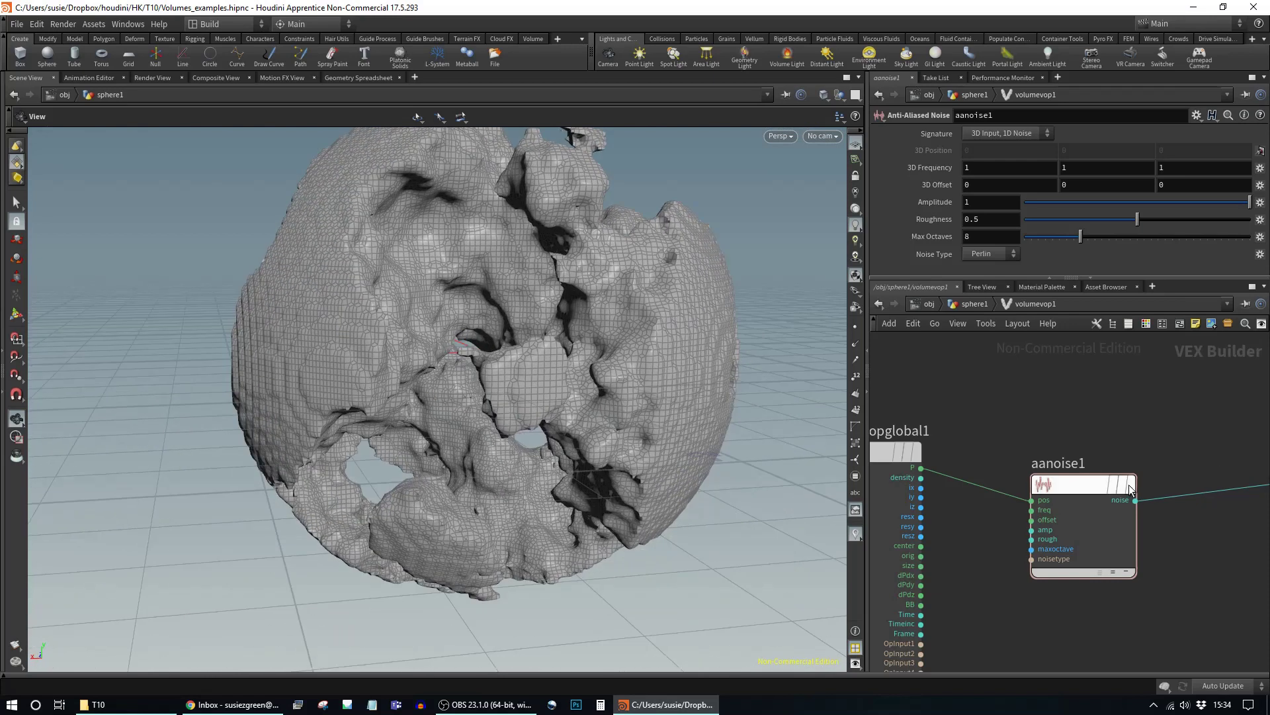
Step: Set aanoise1's 3D Frequency to 0.8 on all axes and inspect the sphere
drag(1093, 483, 1089, 440)
mouse_move(947, 167)
middle_down()
mouse_move(903, 173)
mouse_move(936, 170)
mouse_move(925, 171)
middle_up()
drag(463, 397, 610, 505)
scroll(404, 483, up, 5)
scroll(445, 439, down, 5)
drag(522, 411, 456, 437)
Step: Return to the sphere1 network and compare volumevop1's fog volume with the polygons from convertvdb1, leaving convertvdb1 displayed
click(978, 304)
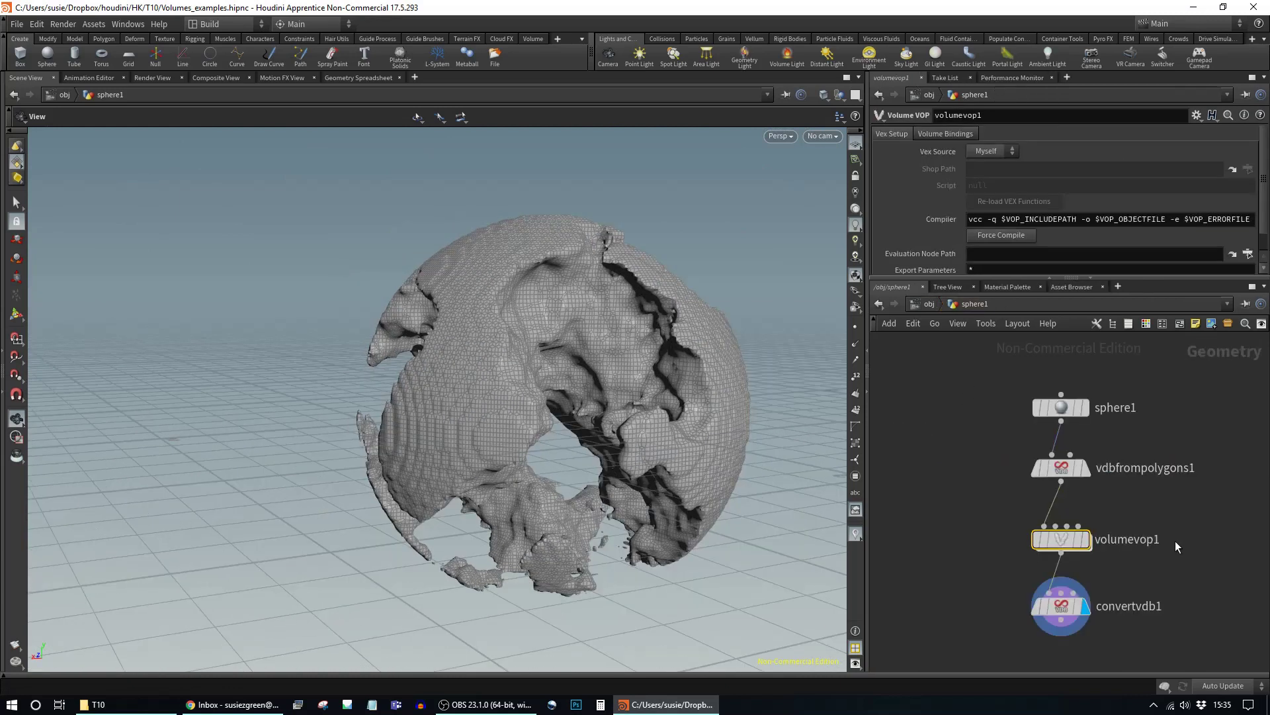
click(1085, 539)
drag(558, 443, 768, 404)
middle_drag(425, 479, 540, 368)
drag(540, 368, 156, 357)
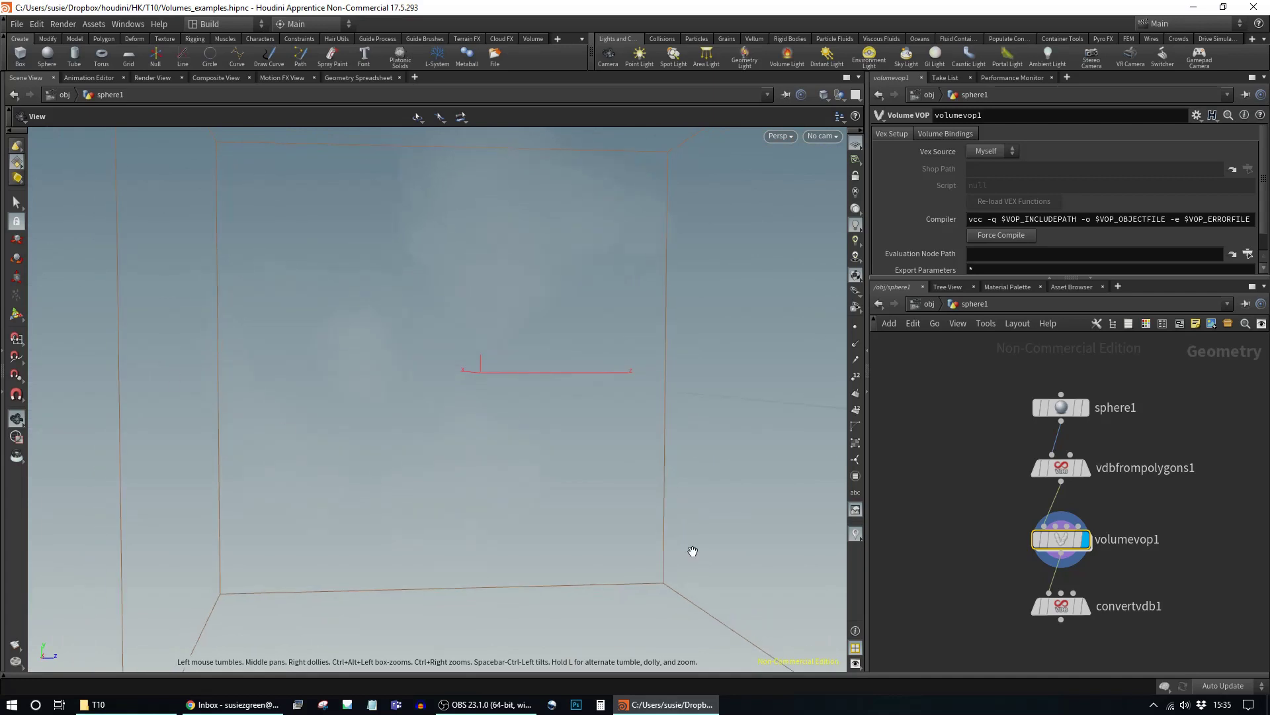
click(1083, 607)
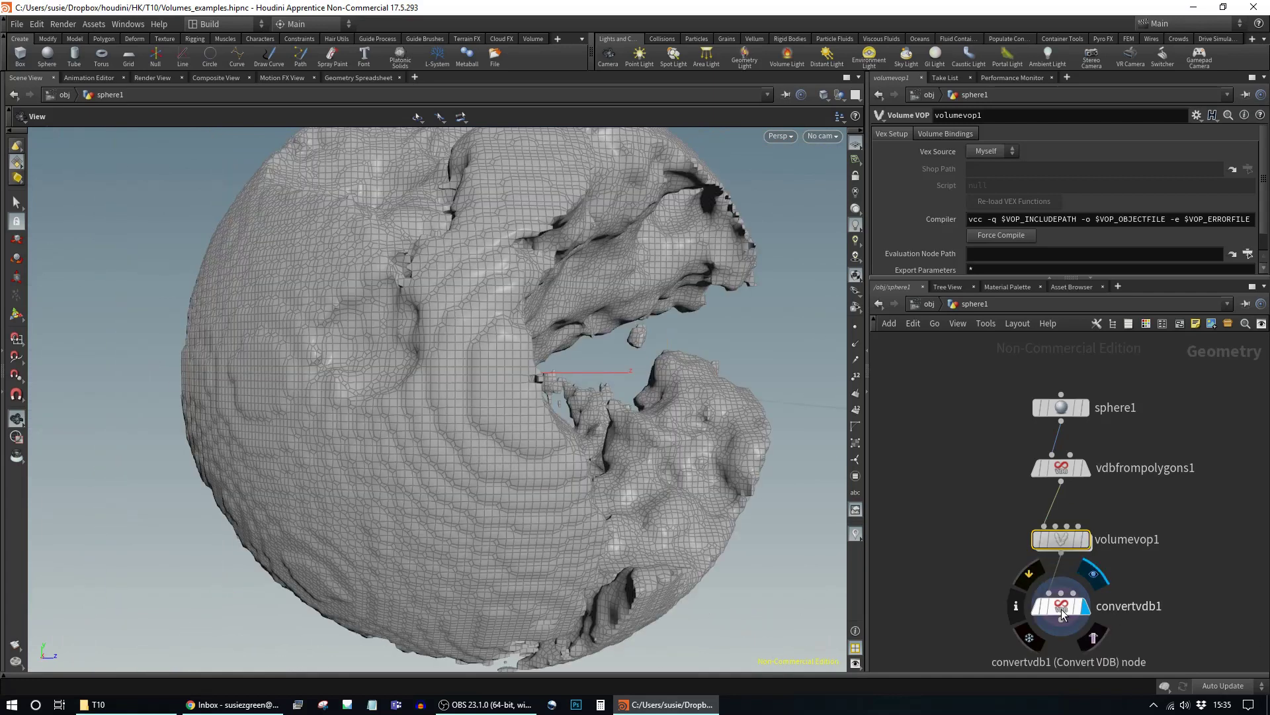
click(1062, 608)
drag(739, 415, 694, 410)
Step: Reopen volumevop1's VEX network and add a Curl Noise node below aanoise1
double_click(1065, 537)
click(1204, 522)
key(Tab)
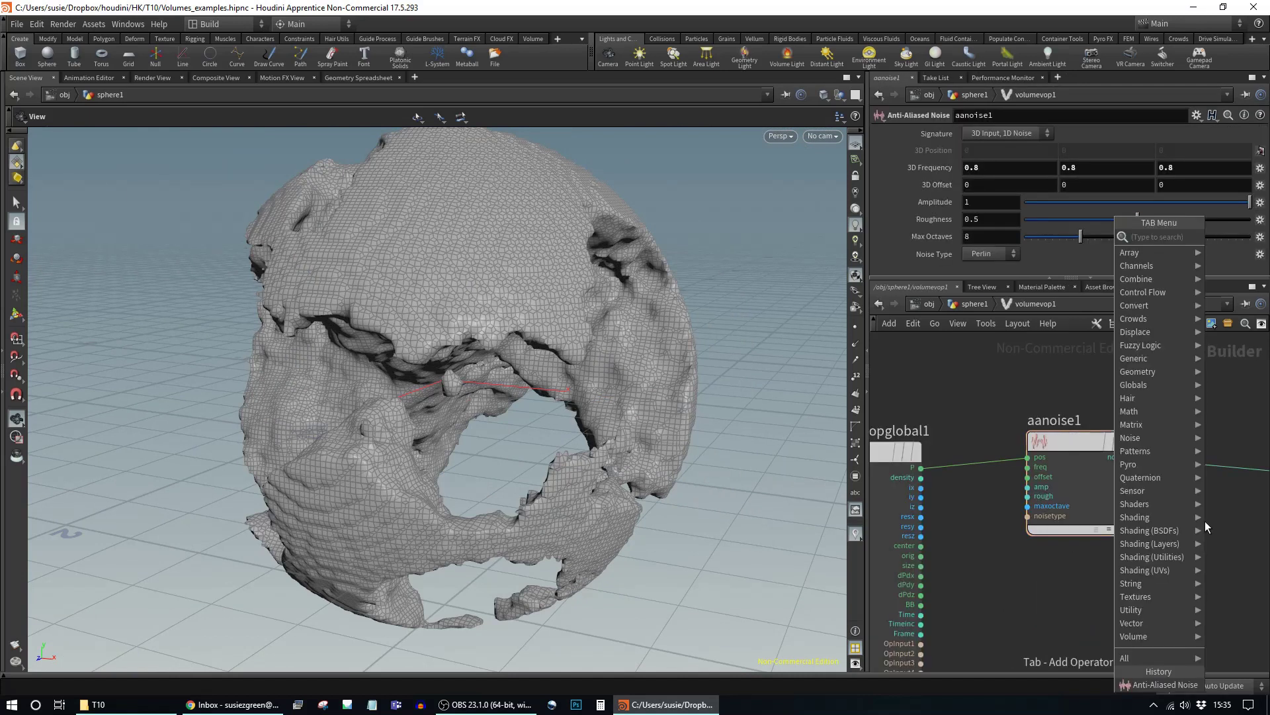
mouse_move(1162, 436)
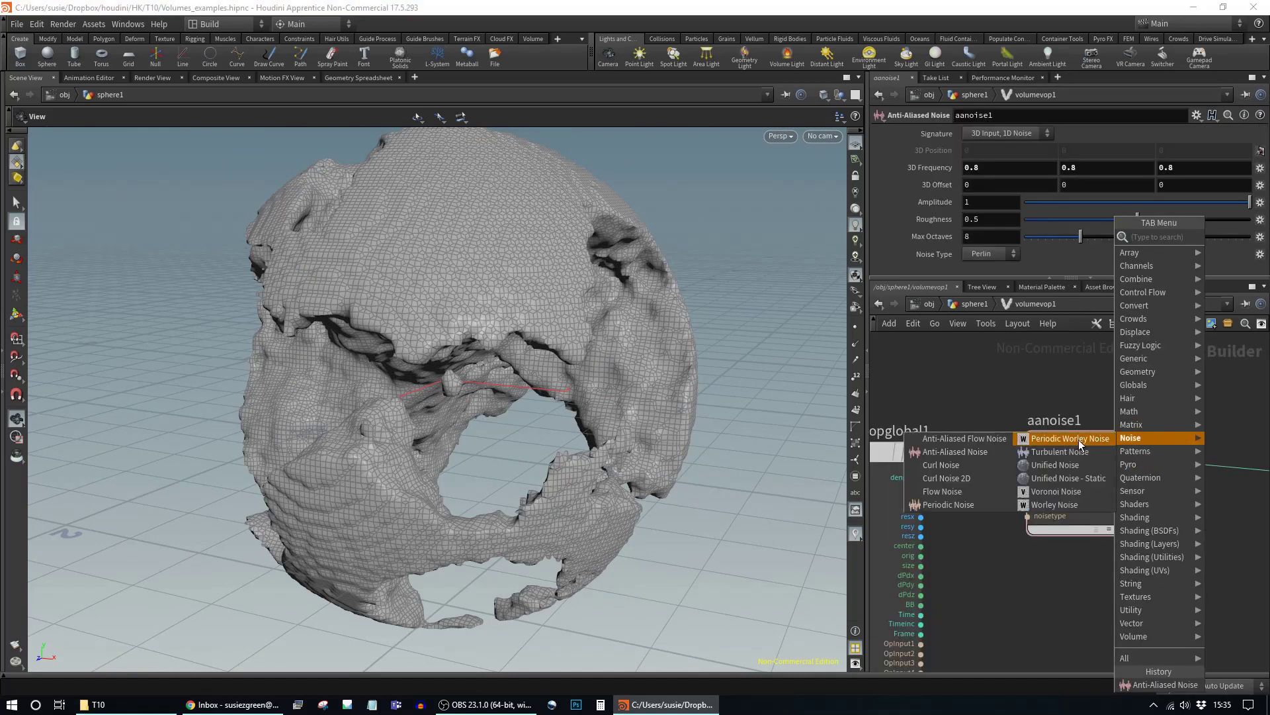
click(946, 464)
key(Escape)
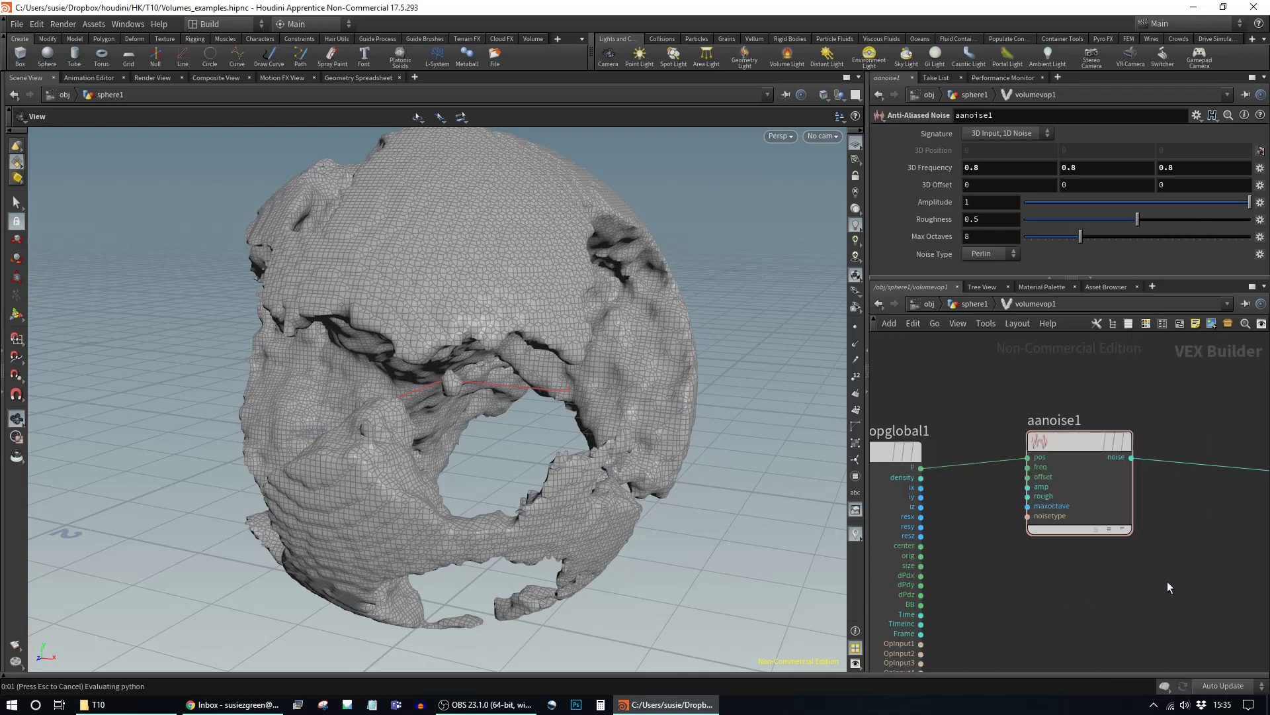
click(1101, 536)
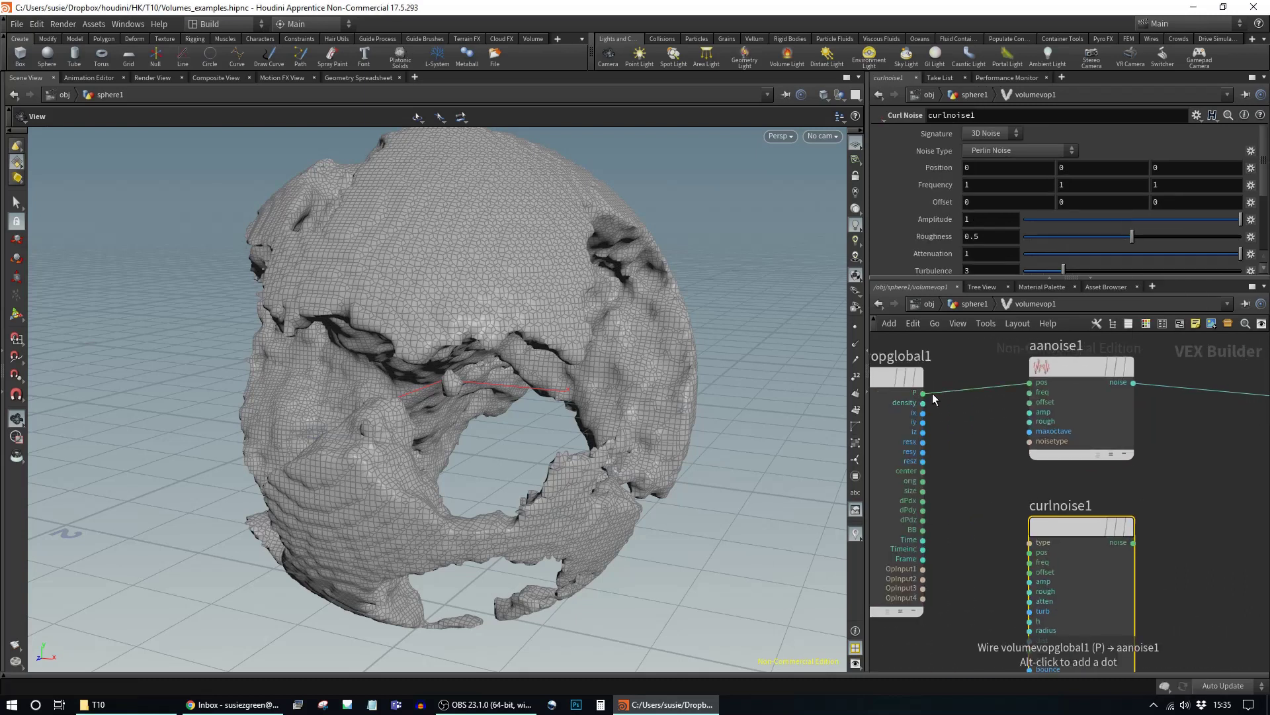
Step: Connect P to curlnoise1's pos and its noise output to volumevopoutput1's density, and inspect the sphere
drag(923, 393, 1030, 552)
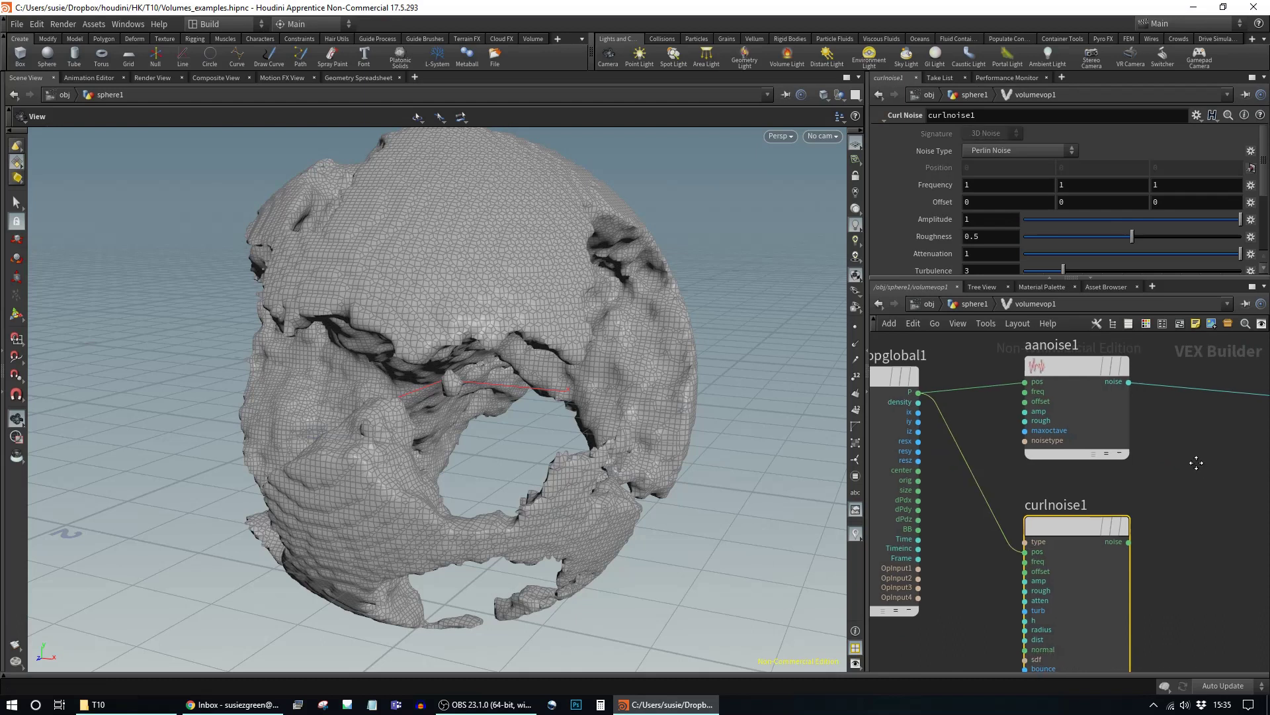
middle_drag(1201, 461, 1105, 505)
drag(1039, 586, 1240, 445)
middle_drag(1048, 531, 1104, 493)
mouse_move(499, 404)
mouse_down()
mouse_move(543, 456)
mouse_move(437, 465)
mouse_move(552, 453)
mouse_up()
drag(317, 464, 445, 414)
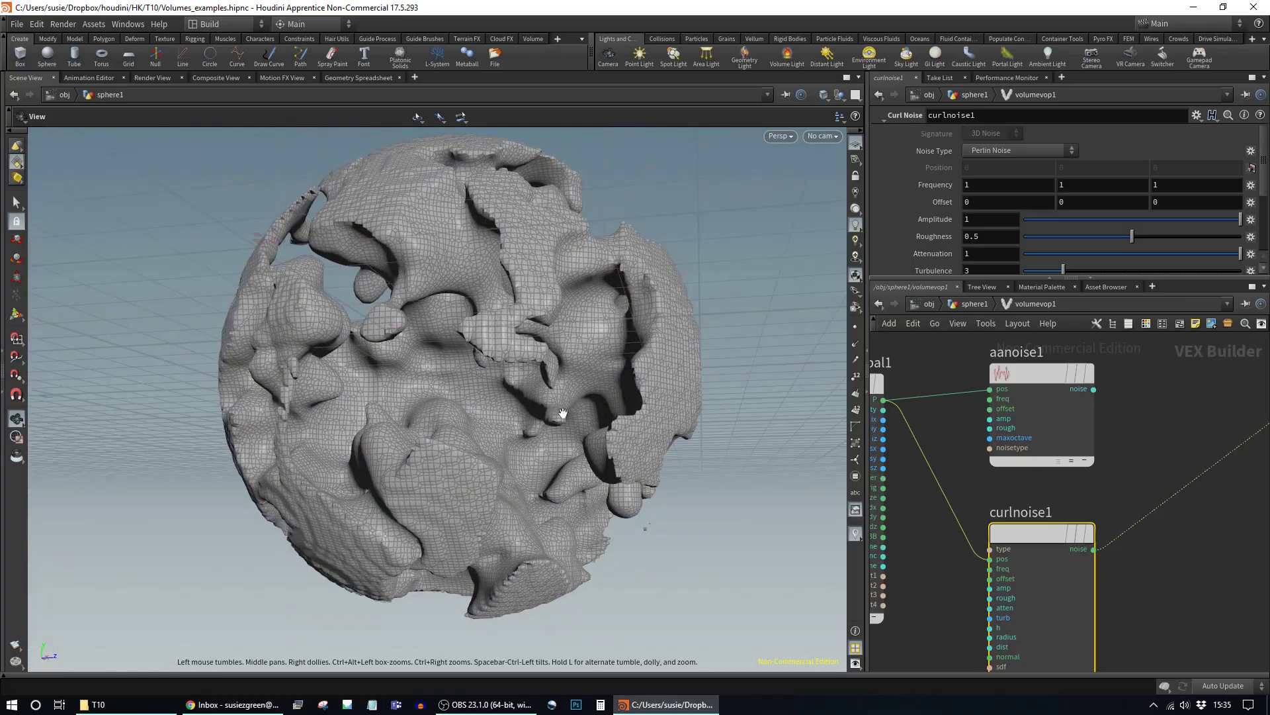
Step: Add a Boxes pattern node between the noise nodes and volumevopoutput1
click(1172, 586)
key(Tab)
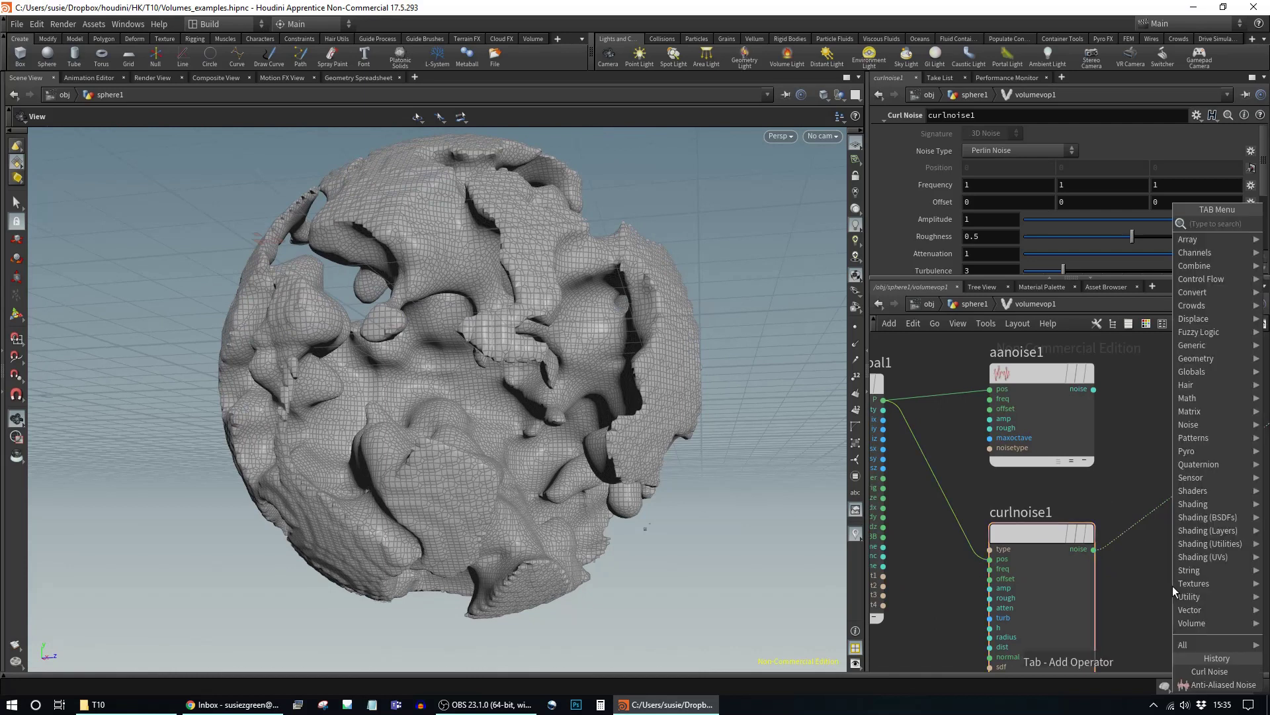
text(patt)
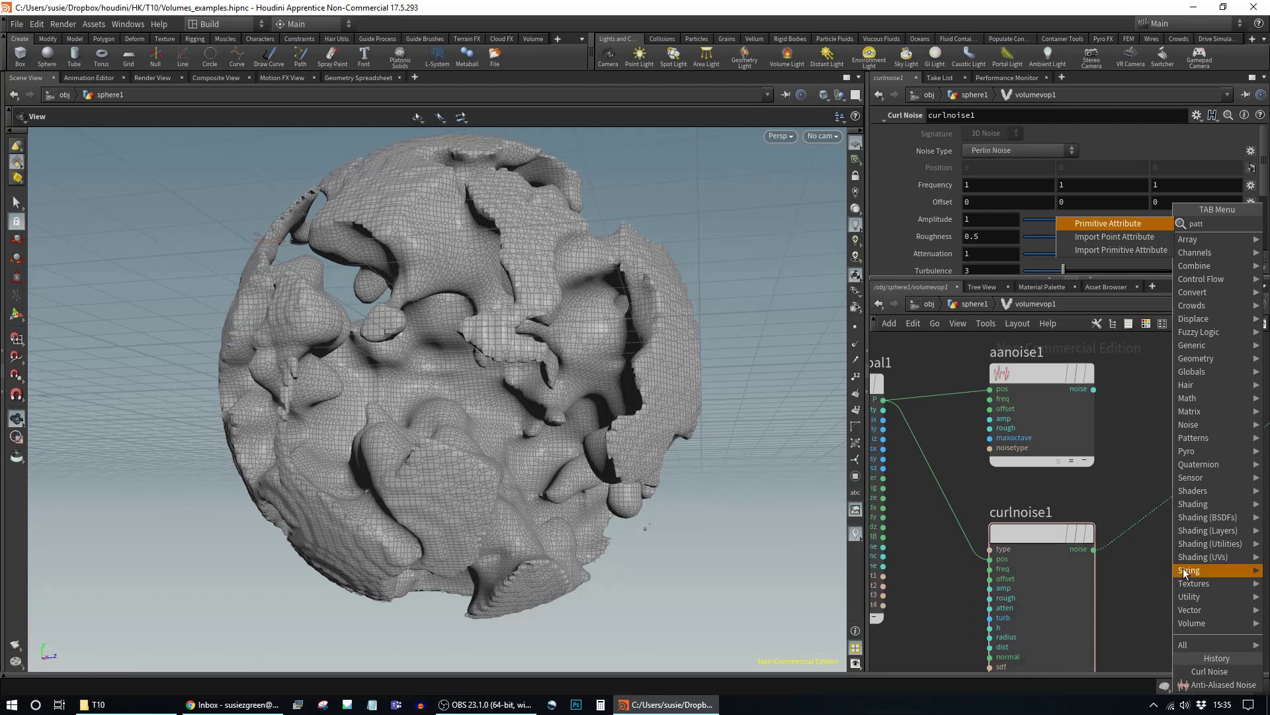
mouse_move(1204, 437)
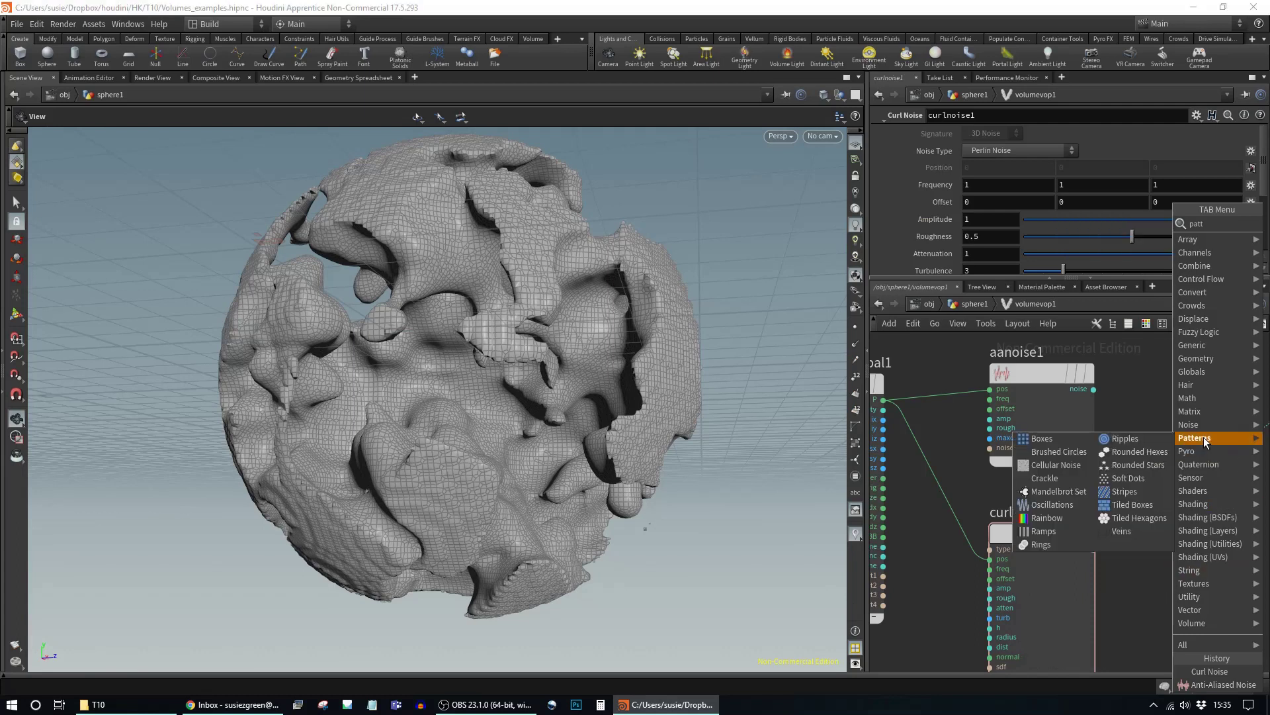
click(1073, 438)
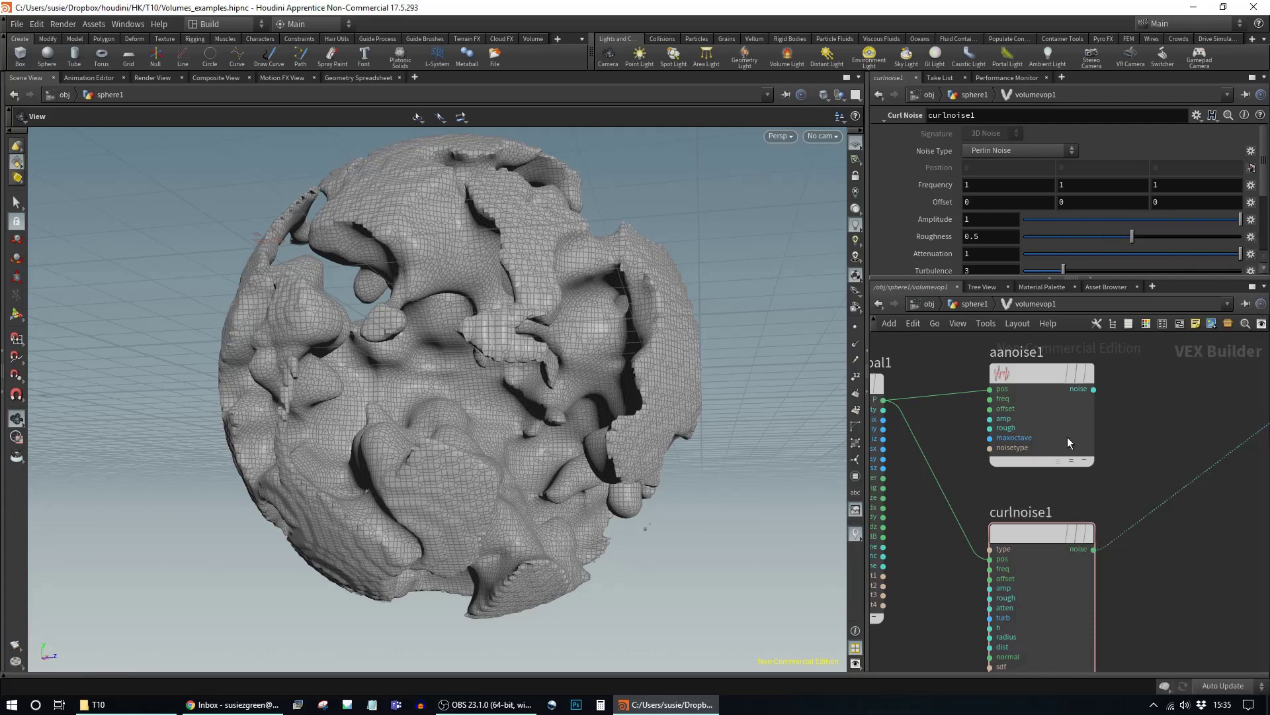
click(1165, 419)
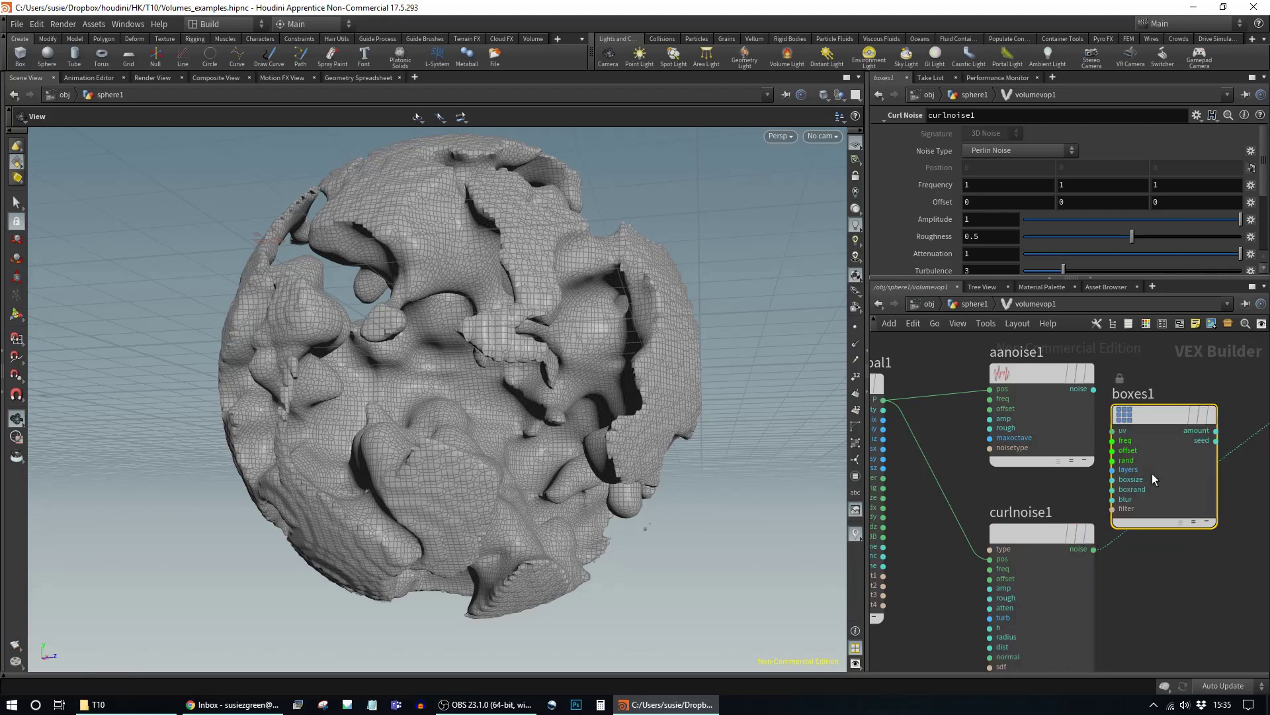
Step: Delete the aanoise1 and curlnoise1 nodes from the VEX network
key(h)
click(1054, 452)
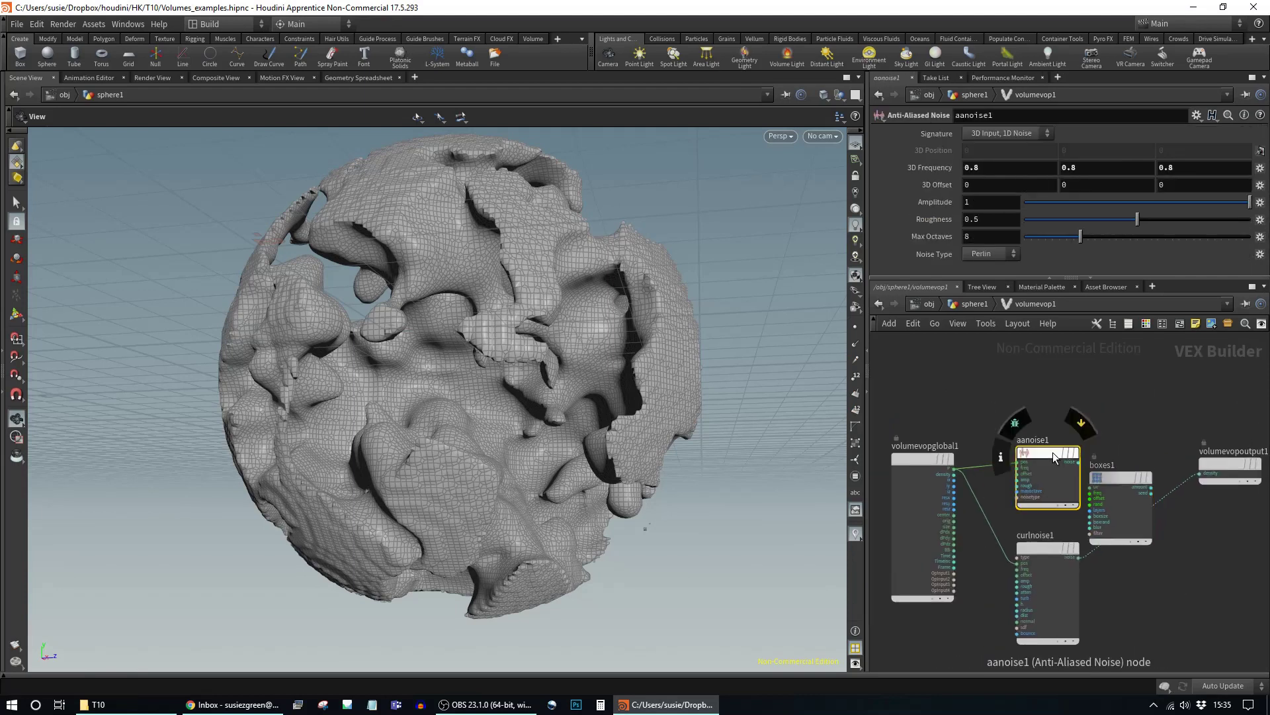
key(Delete)
click(1046, 547)
key(Delete)
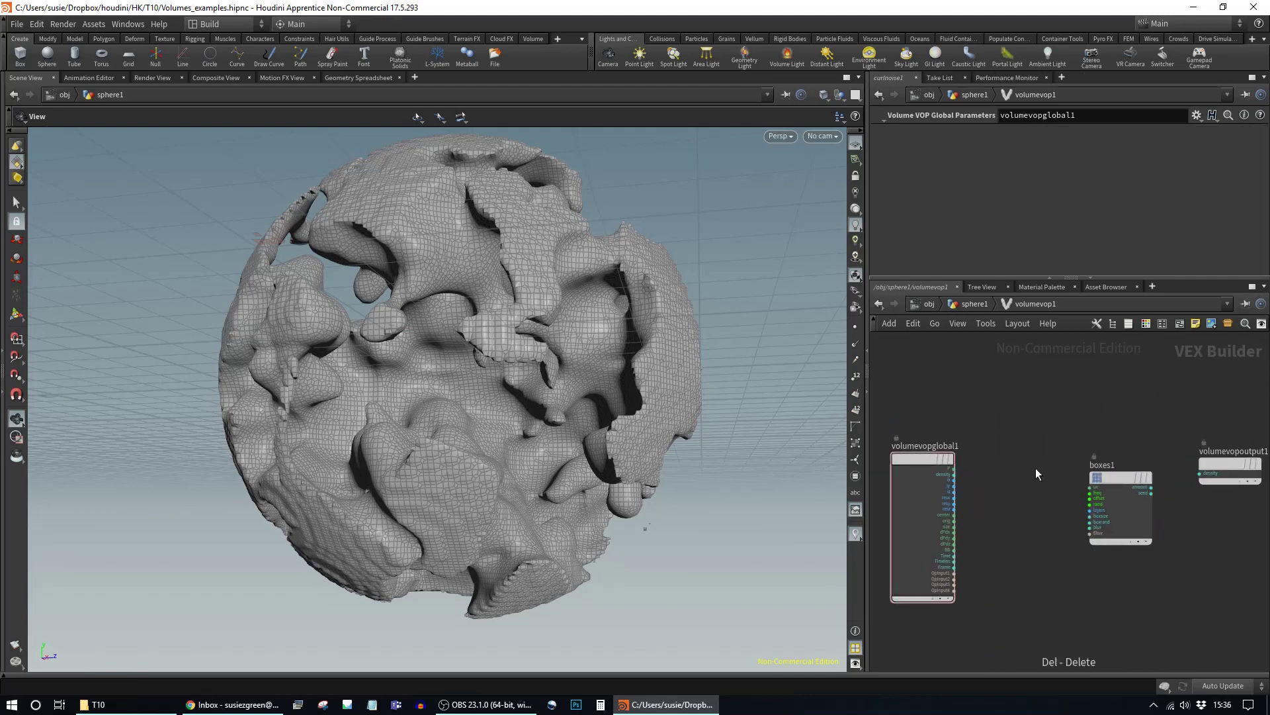
Step: Wire volumevopglobal1's P into boxes1's uv and boxes1's amount into volumevopoutput1's density, and inspect the split sphere
scroll(1042, 478, up, 3)
drag(1154, 477, 1046, 394)
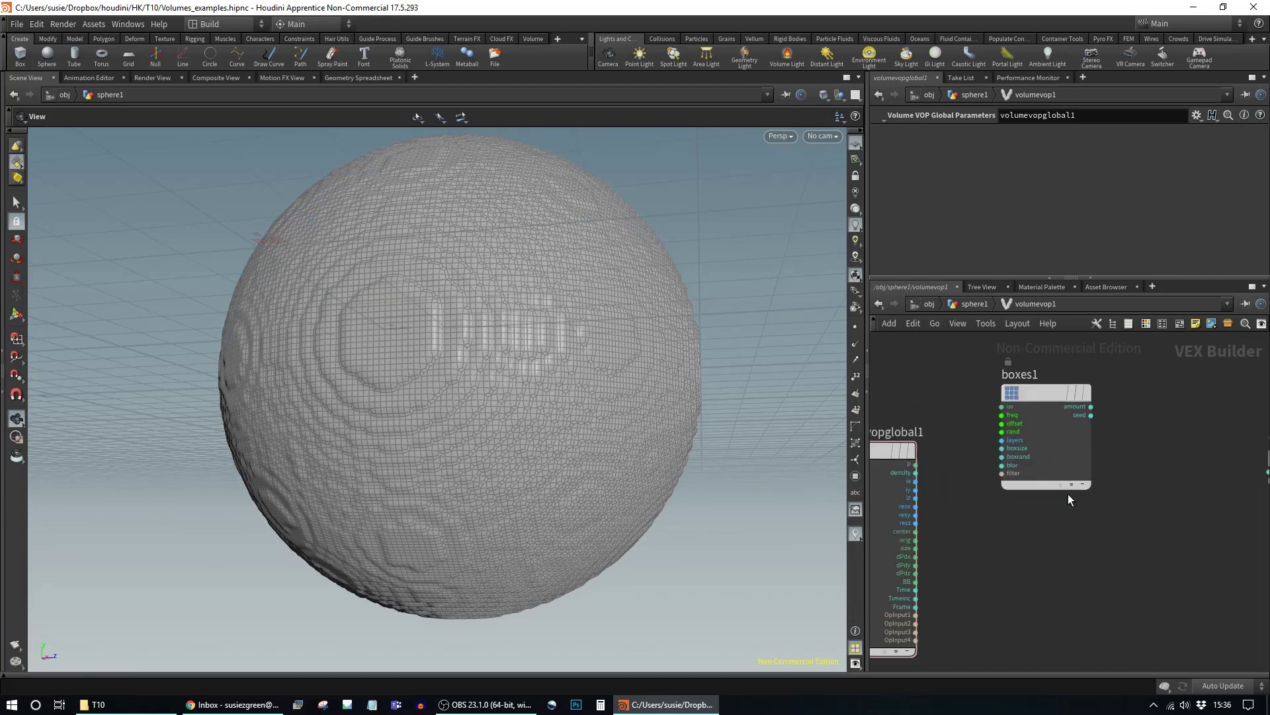
click(916, 464)
click(1004, 409)
scroll(1144, 452, down, 3)
scroll(1144, 453, up, 3)
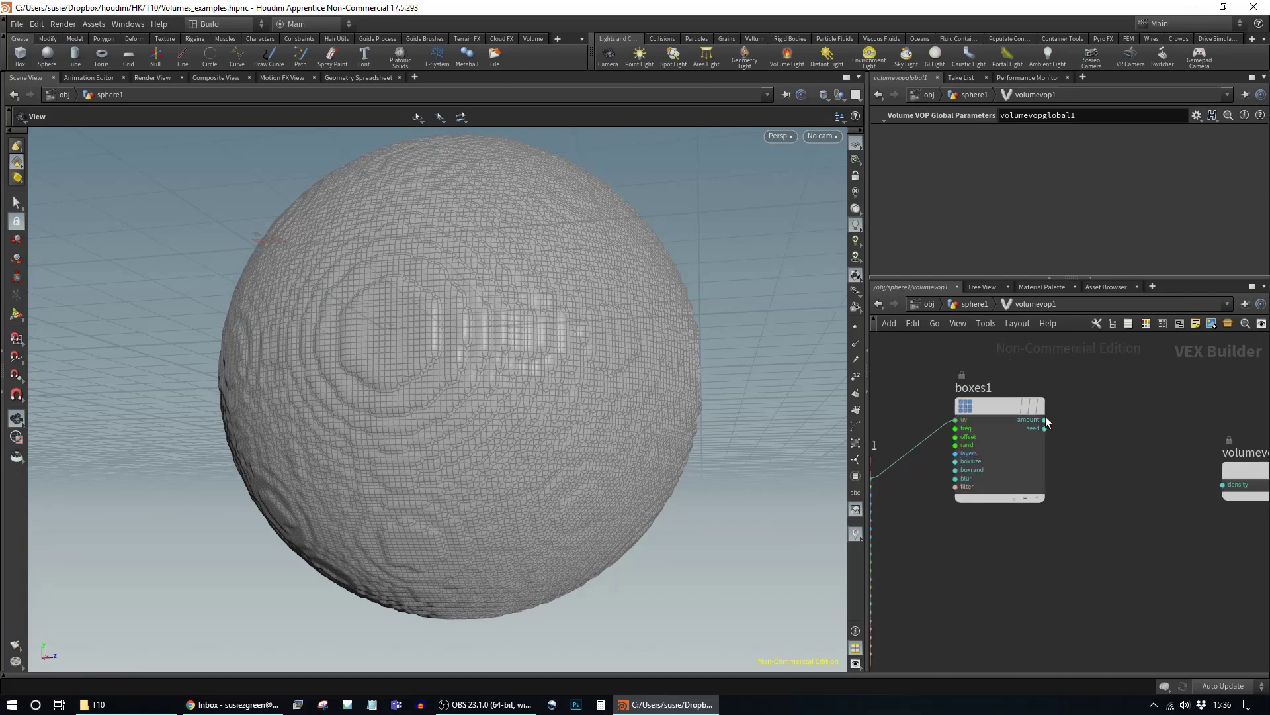
click(1044, 419)
click(1221, 485)
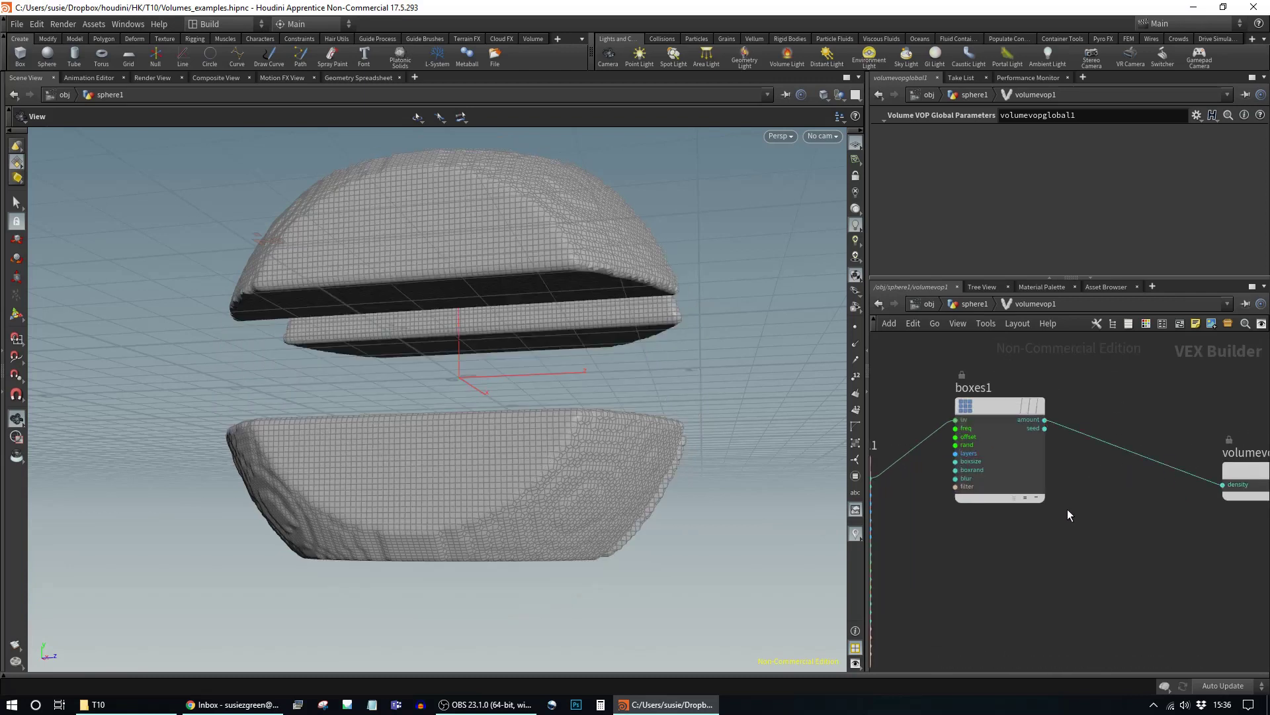
drag(494, 405, 450, 469)
scroll(450, 469, down, 5)
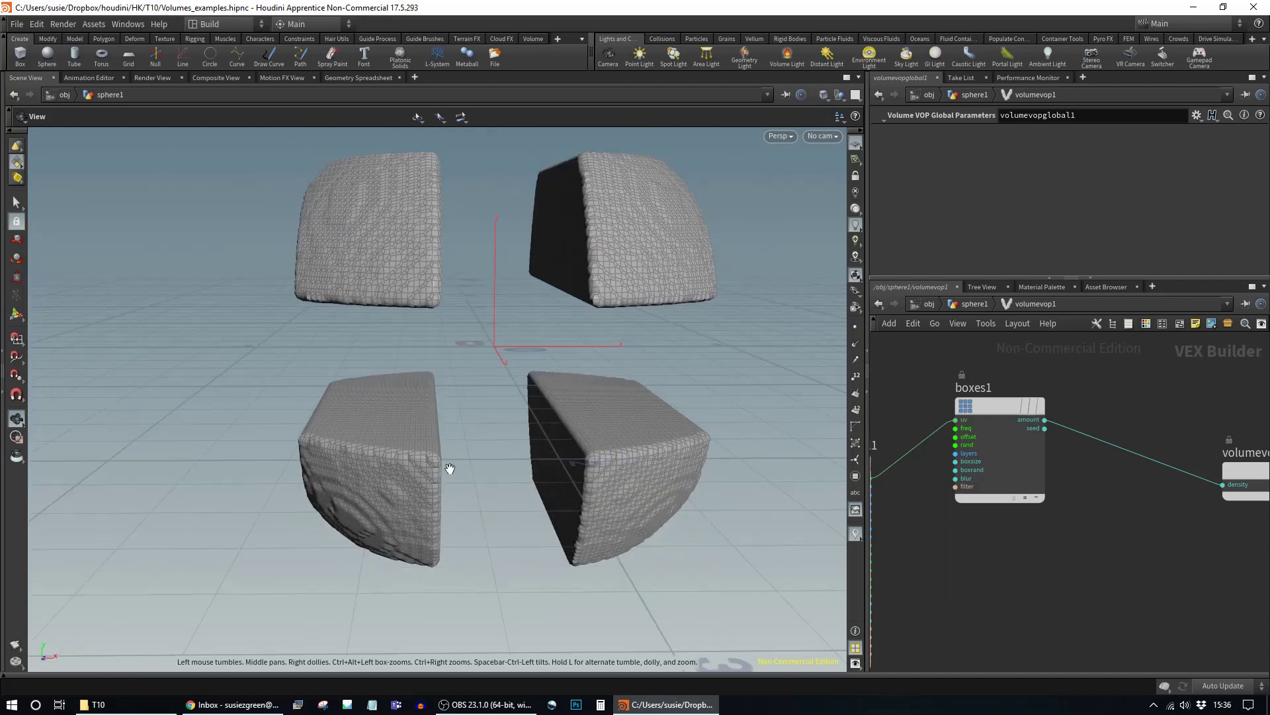
Step: Reposition boxes1 between the global and output nodes and set both its Frequency values to 2.9
drag(1033, 405, 1087, 436)
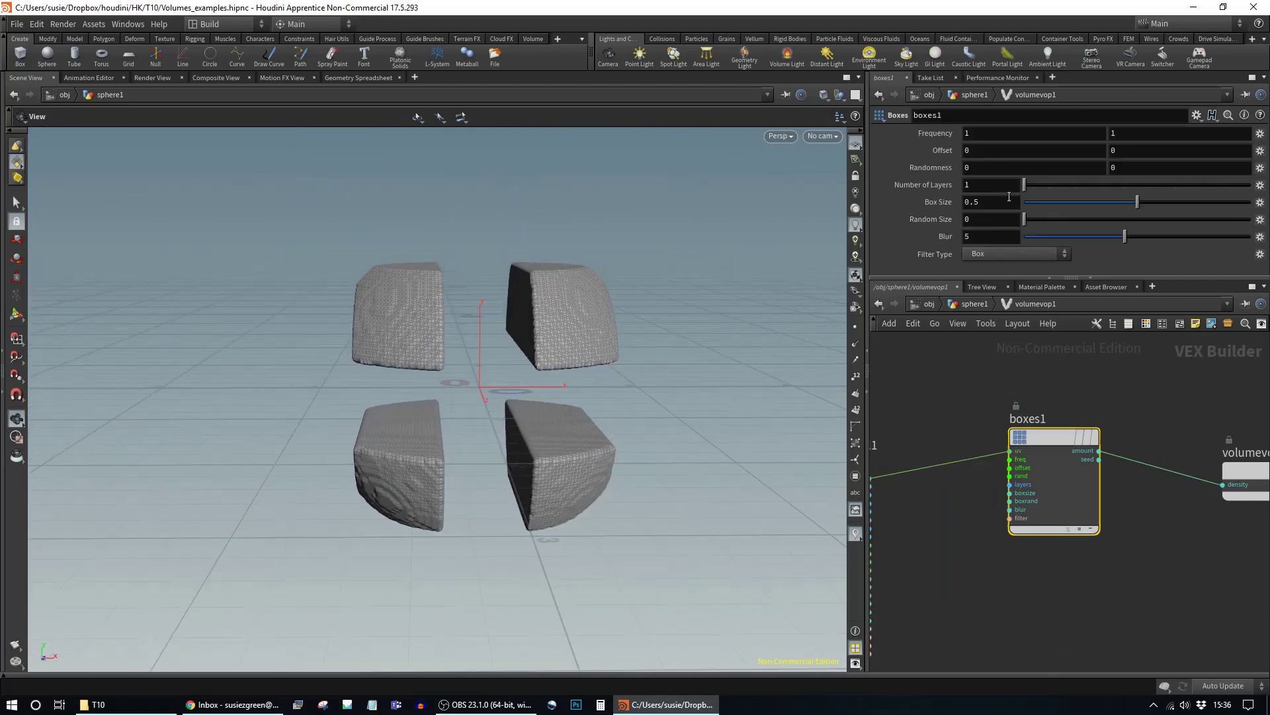
middle_drag(937, 134, 1085, 133)
drag(582, 439, 614, 384)
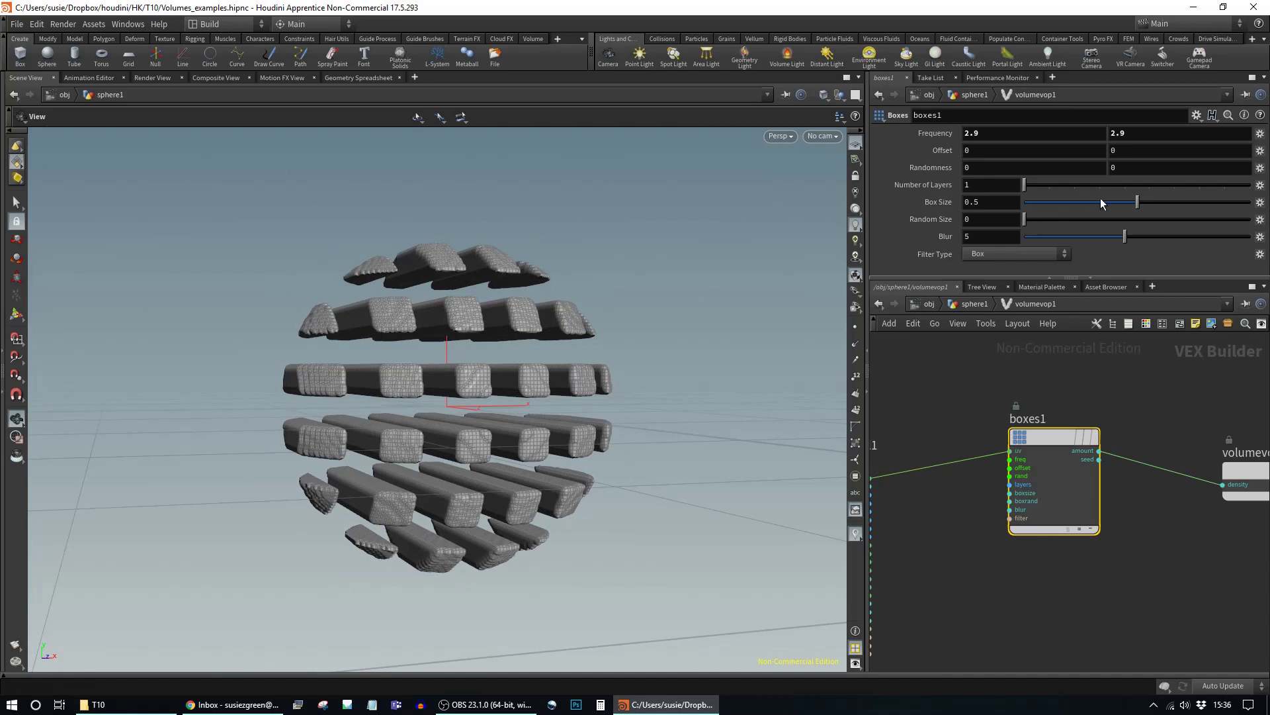
Step: Set boxes1's Random Size to 1 and Box Size to 0.827, and view the result up close
drag(1039, 219, 1103, 218)
drag(1205, 219, 1252, 219)
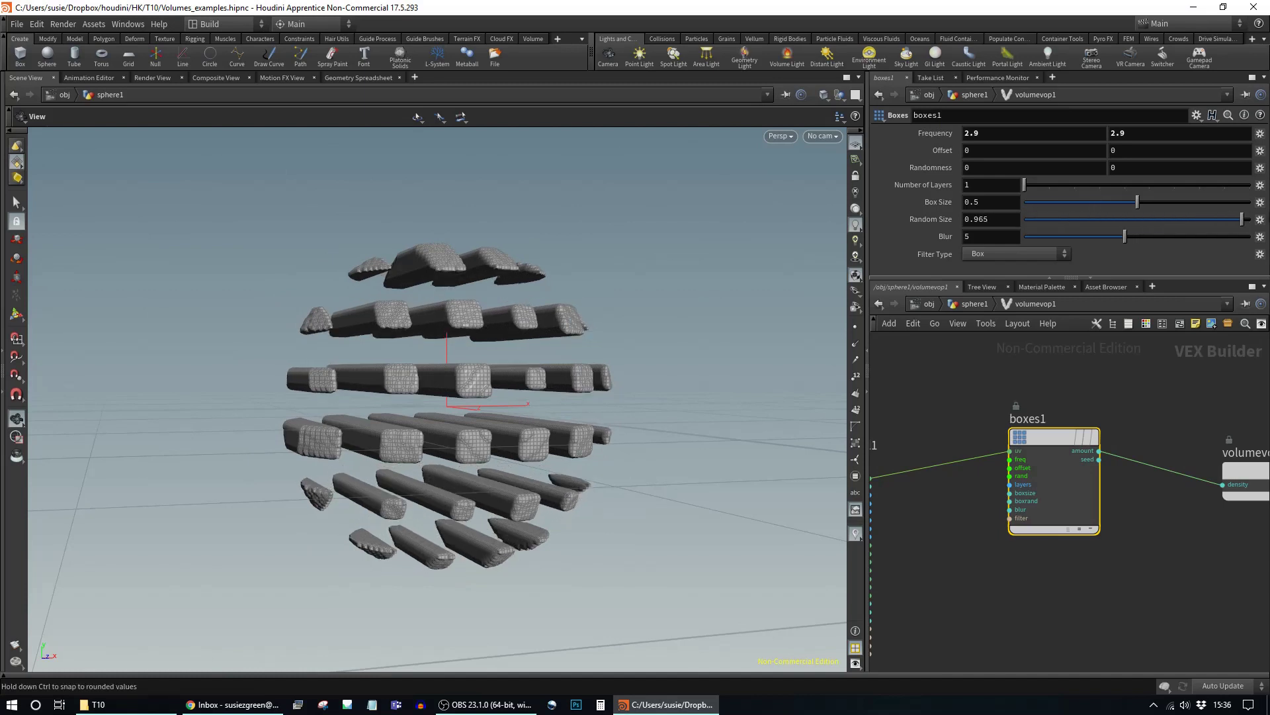
drag(1164, 201, 1211, 201)
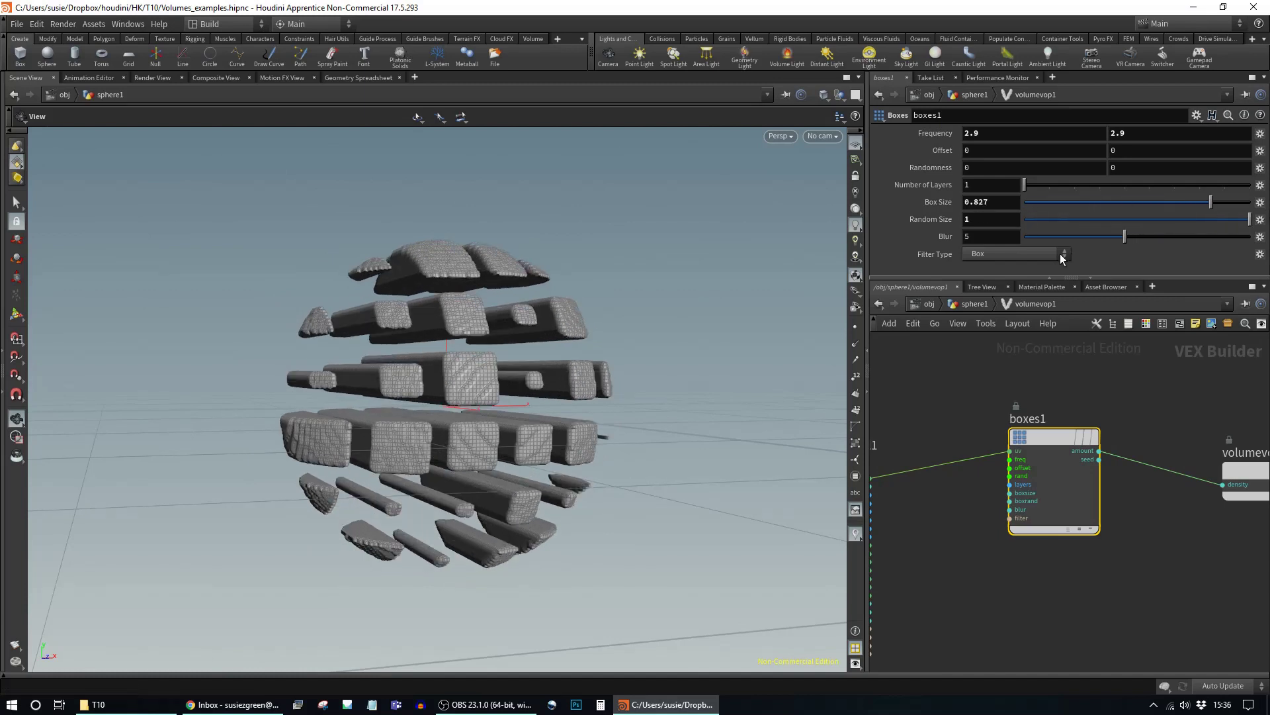
drag(552, 470, 470, 485)
right_drag(470, 485, 569, 484)
Step: Return to the sphere1 network and select convertvdb1 to show its parameters
middle_drag(1085, 359, 1100, 387)
click(976, 304)
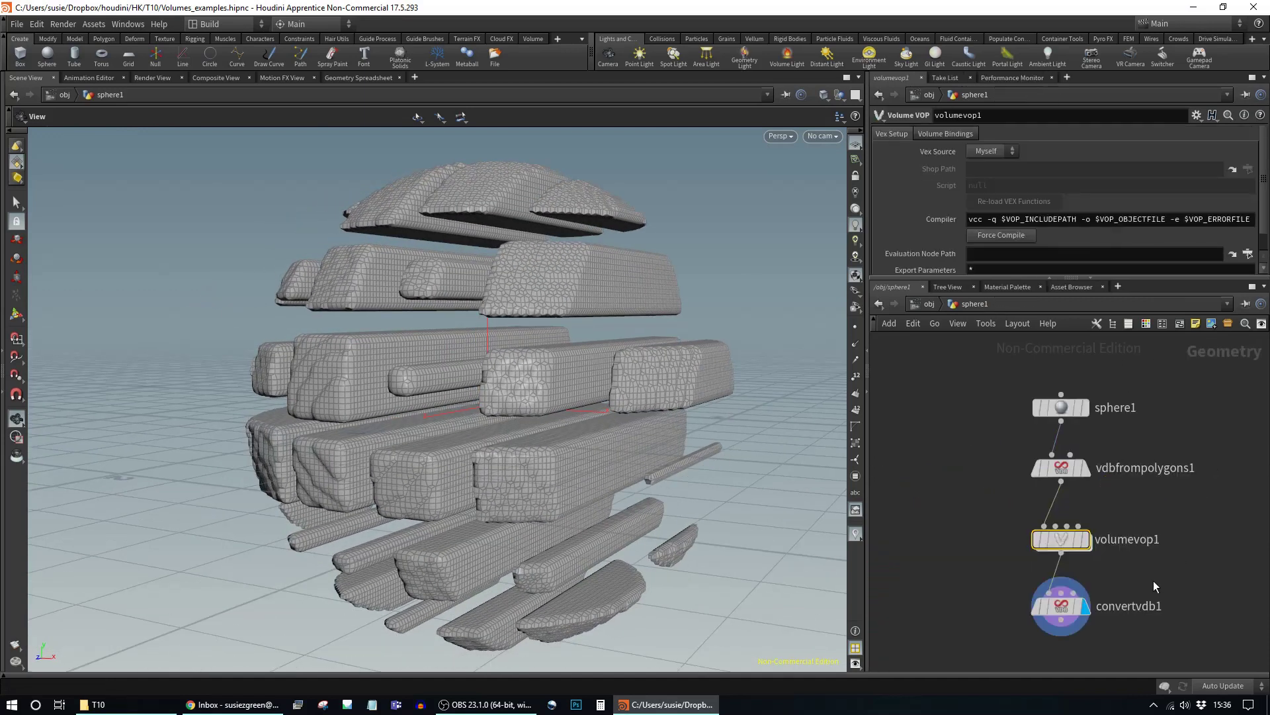
click(1059, 605)
middle_drag(1209, 566, 1187, 515)
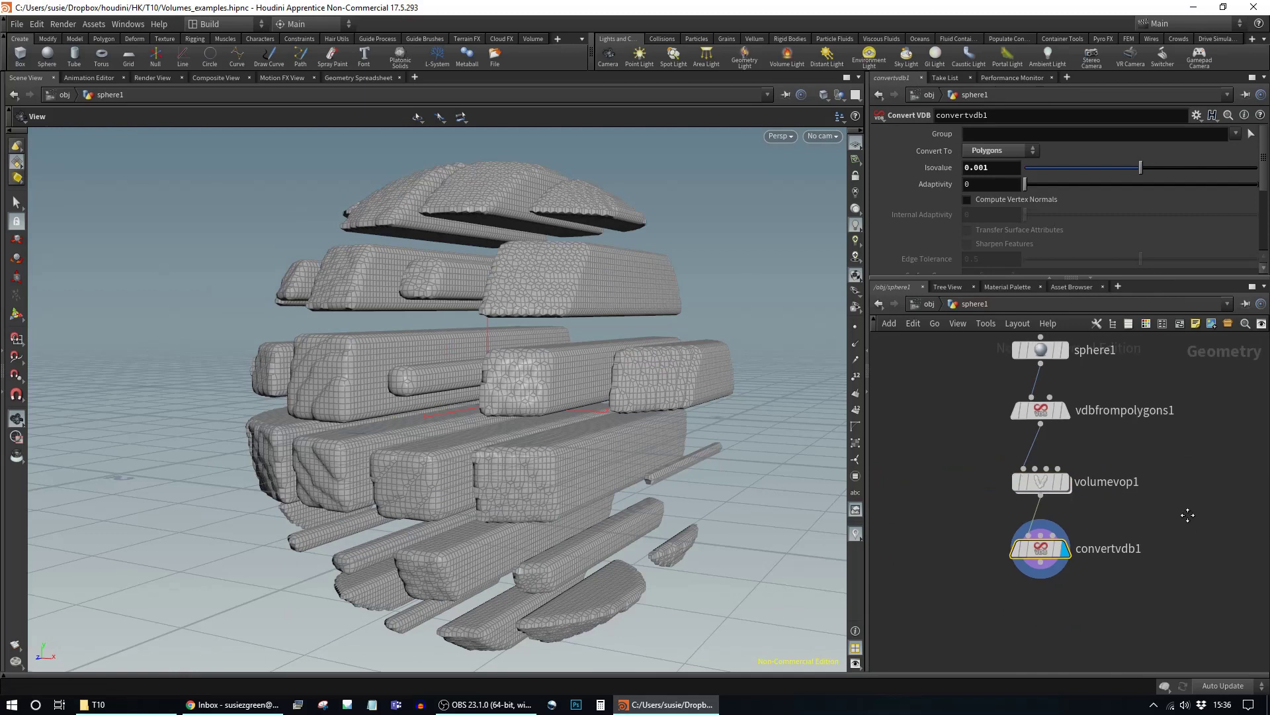
Step: Return to the object level and rename the sphere1 geometry object as Volume_manipulation
key(h)
click(928, 304)
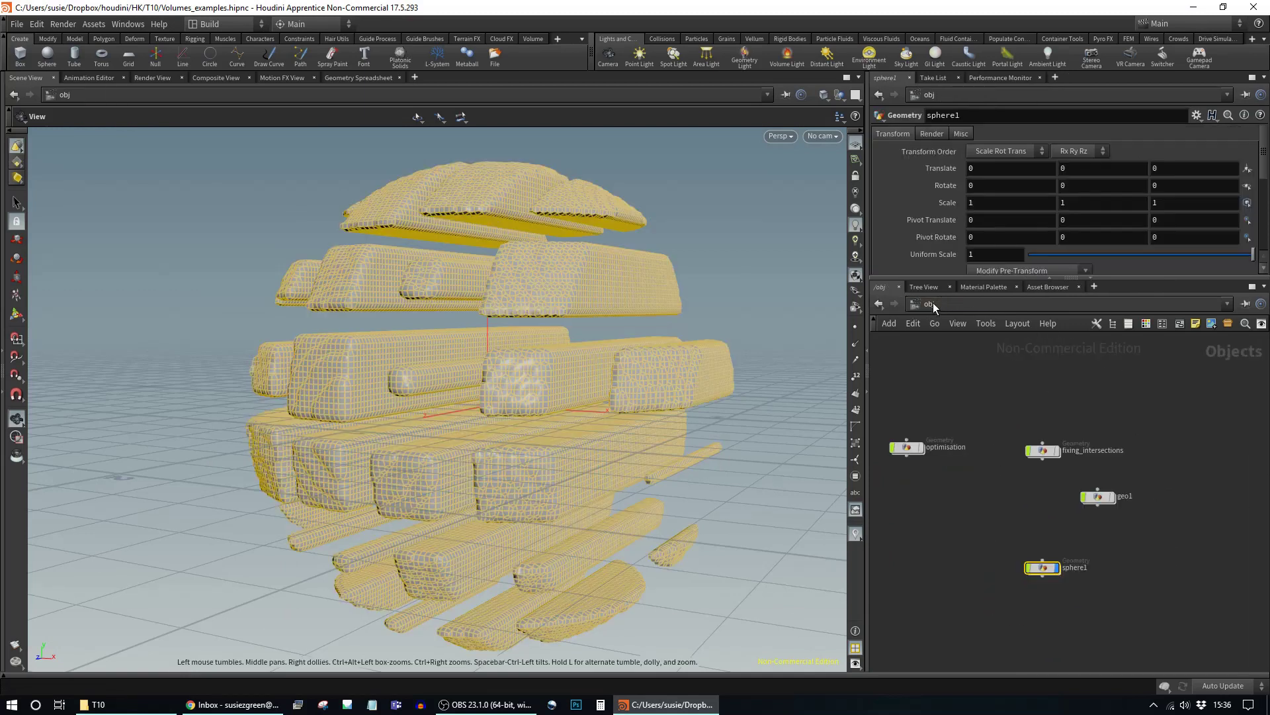
click(1150, 538)
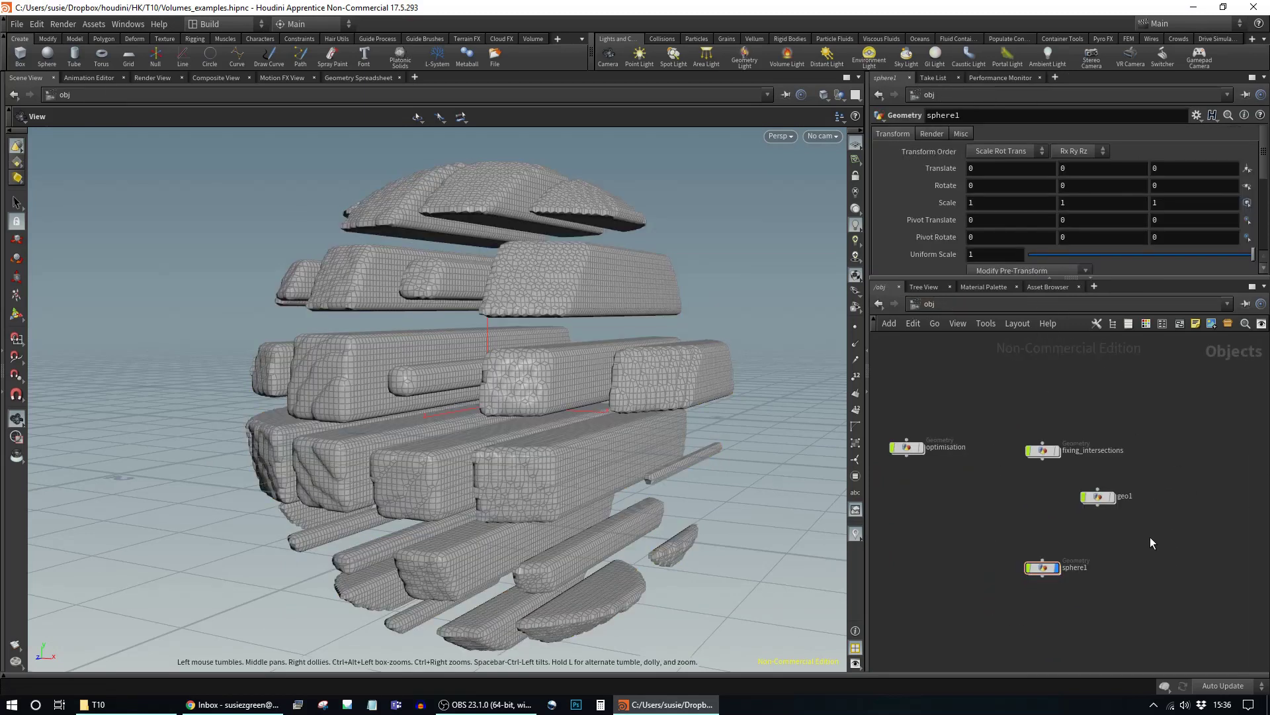
double_click(1076, 567)
text(Volume_manipulation)
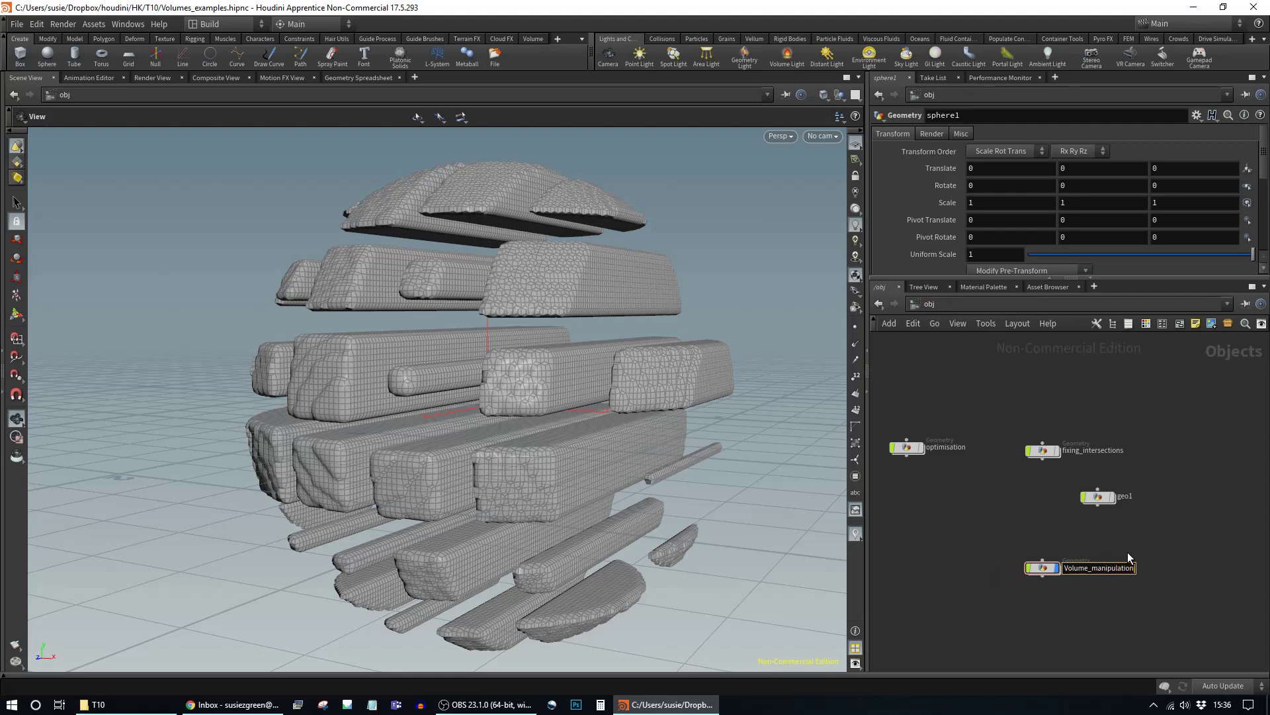
key(Return)
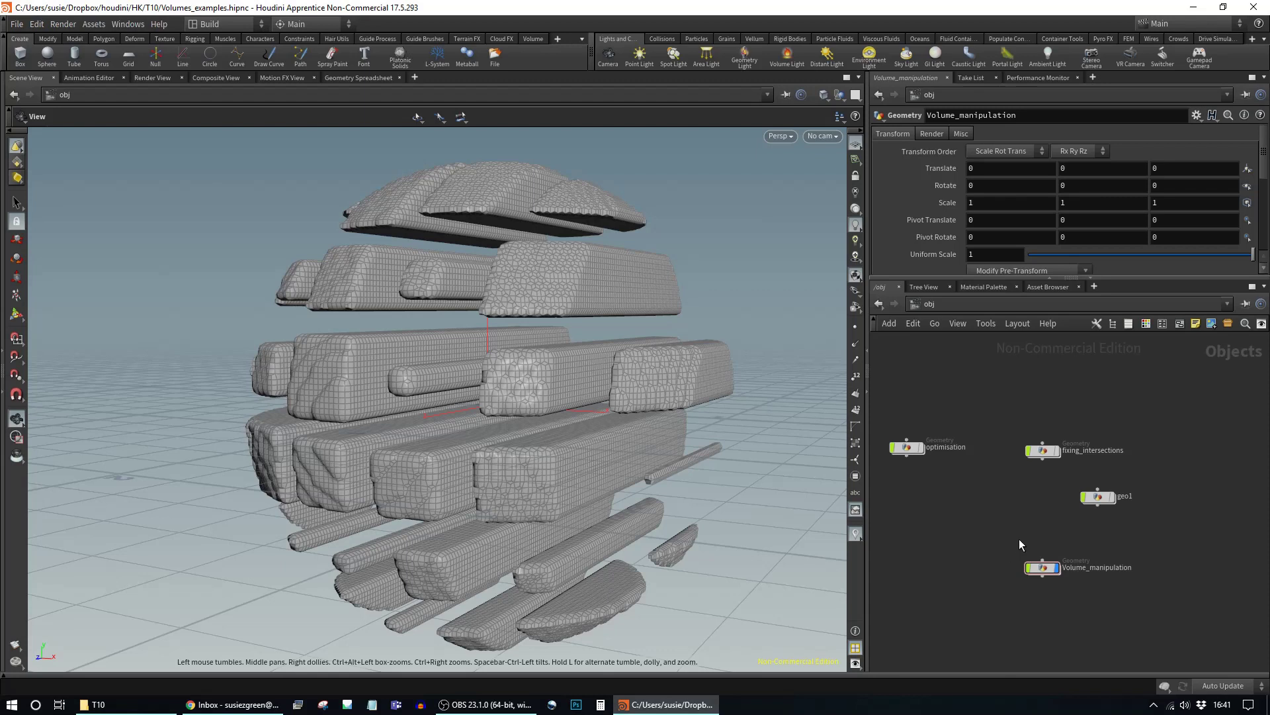
Step: Add a Pig Head test geometry object beside Volume_manipulation and hide the Volume_manipulation object
middle_drag(1168, 548, 1143, 497)
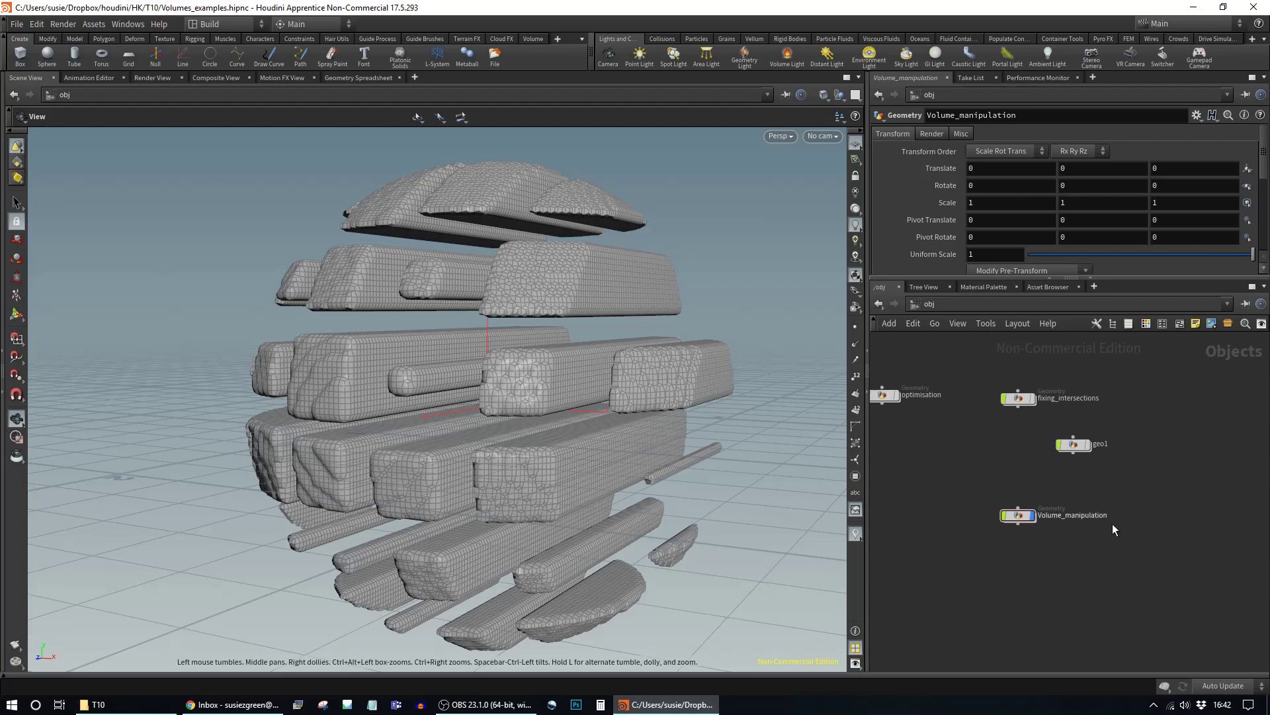
scroll(1063, 522, up, 3)
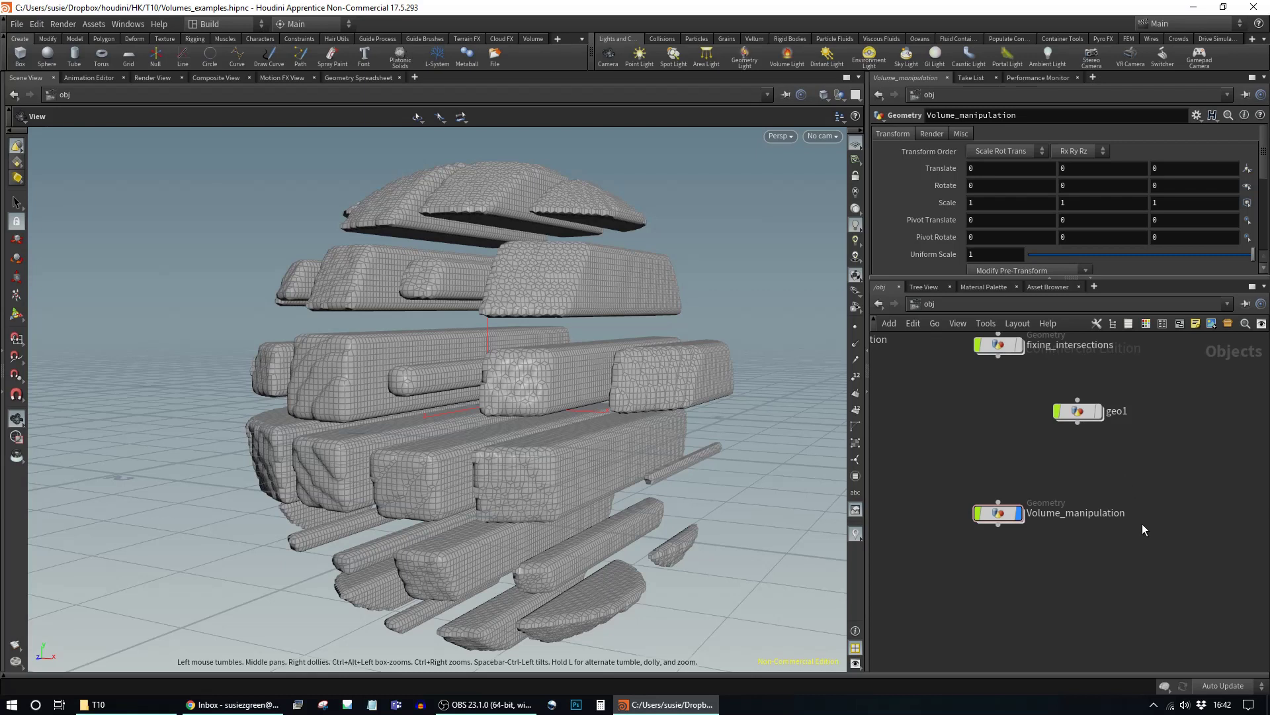
middle_drag(1152, 550, 1083, 503)
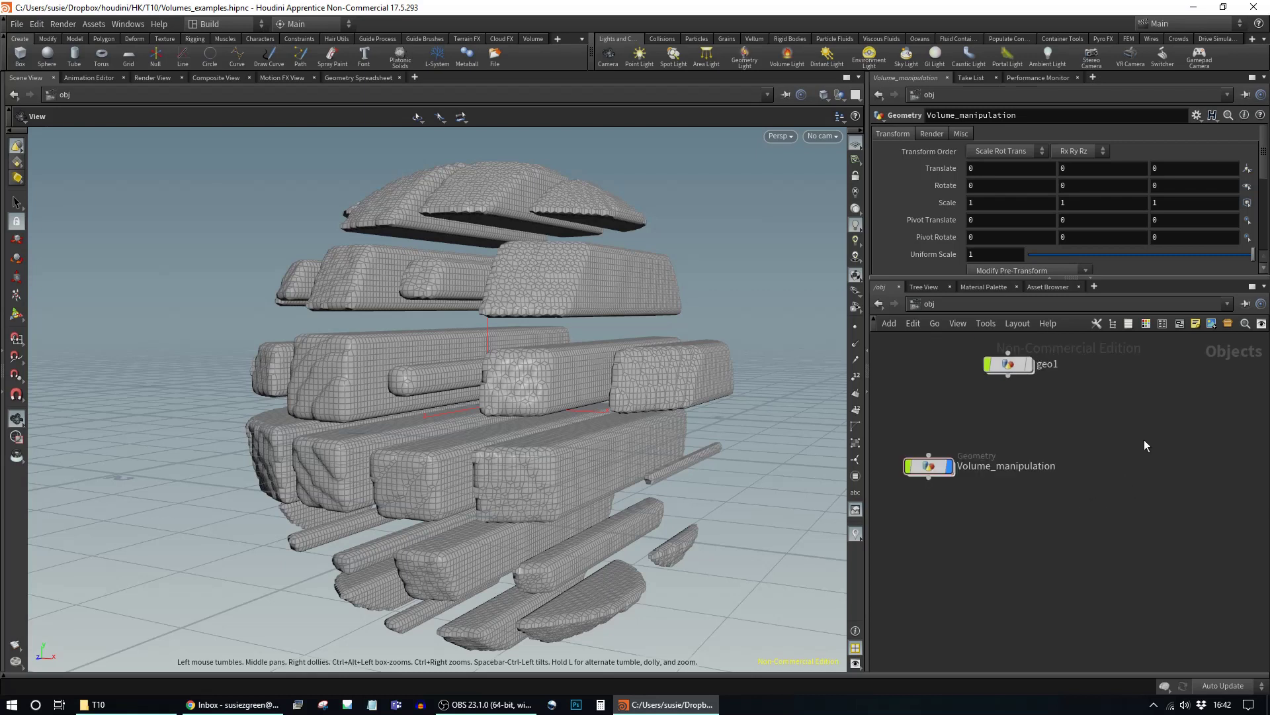
key(Tab)
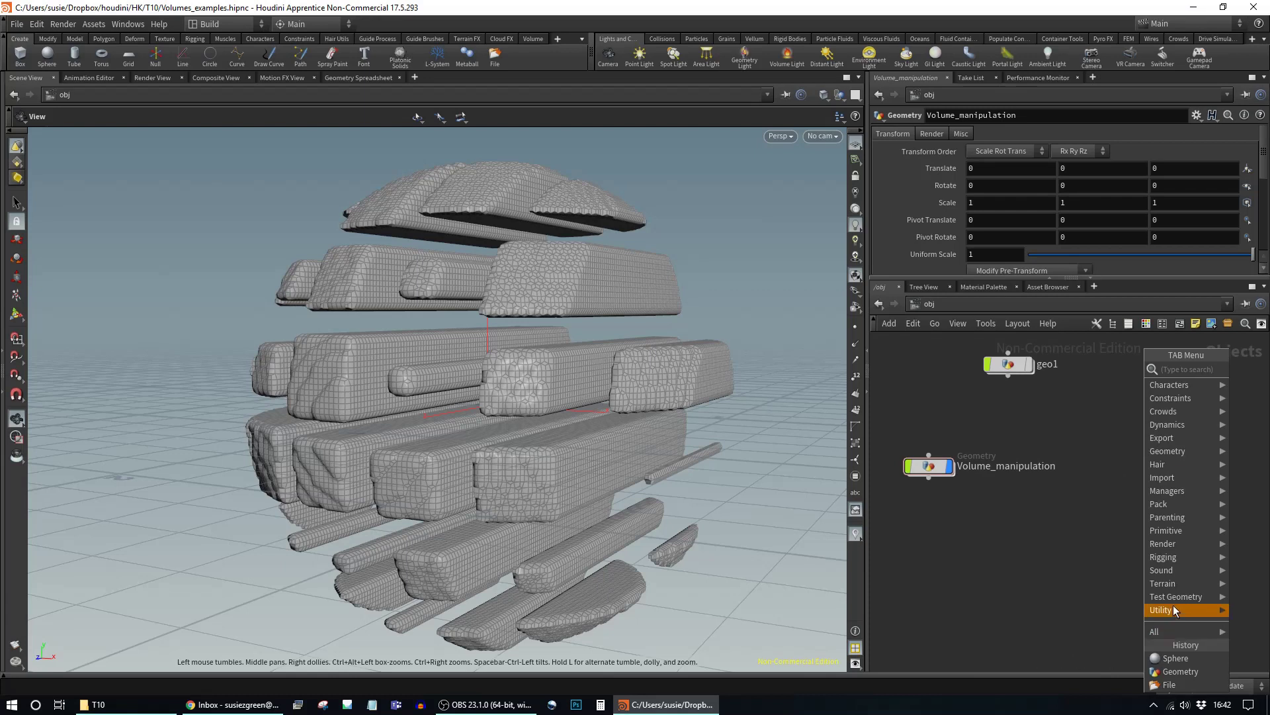
mouse_move(1171, 597)
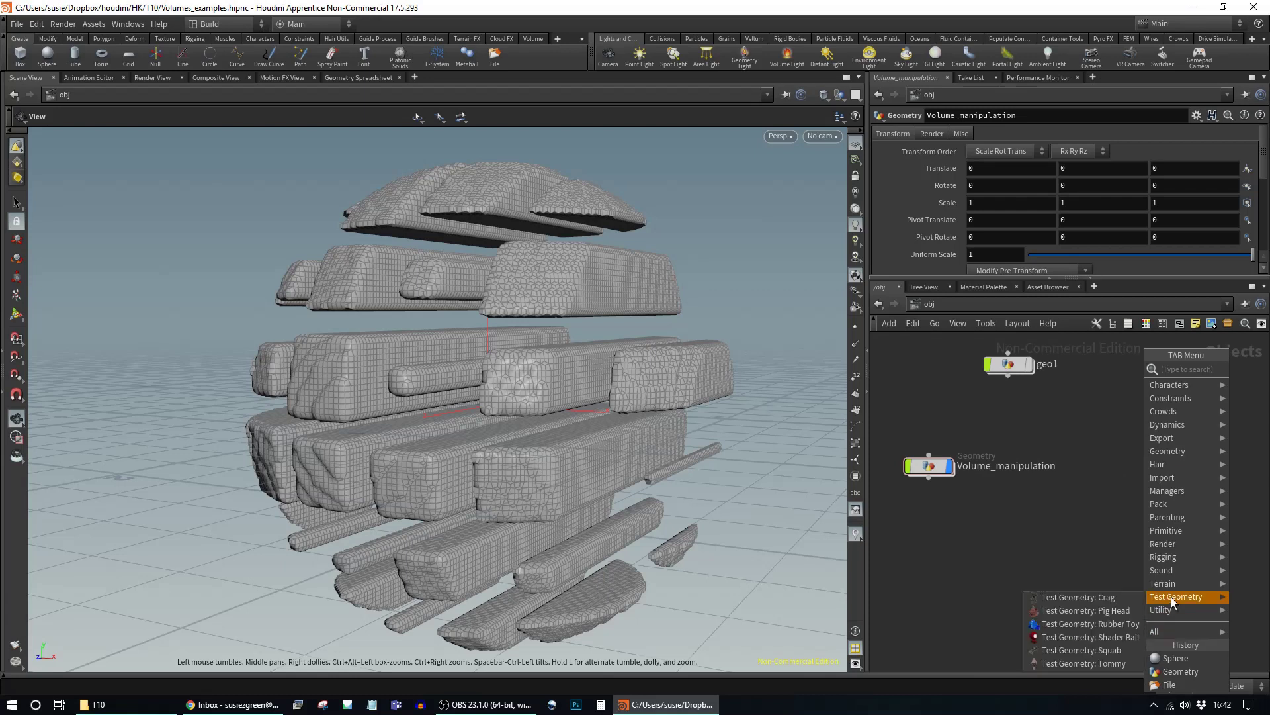
click(1094, 610)
click(1137, 467)
click(951, 467)
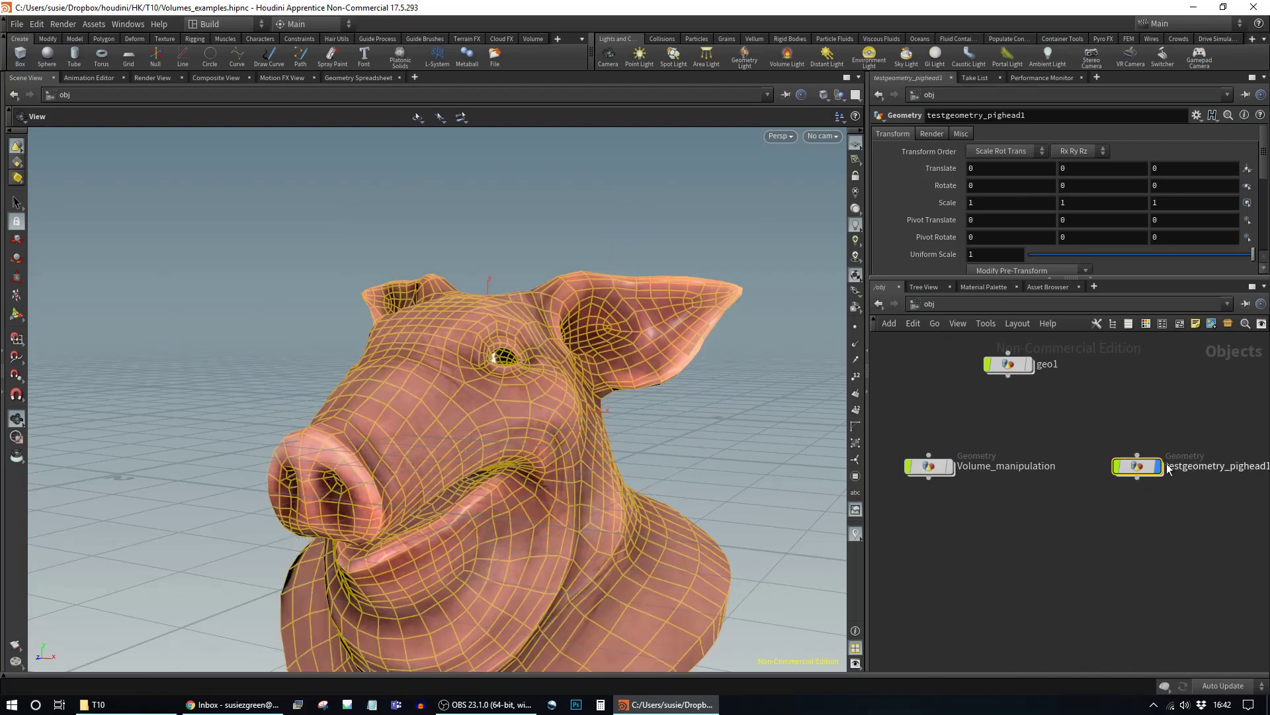
Step: Inside the pig head object, add a VDB from Polygons node, wire testgeometry_pighead1 into it, and display it
double_click(1137, 467)
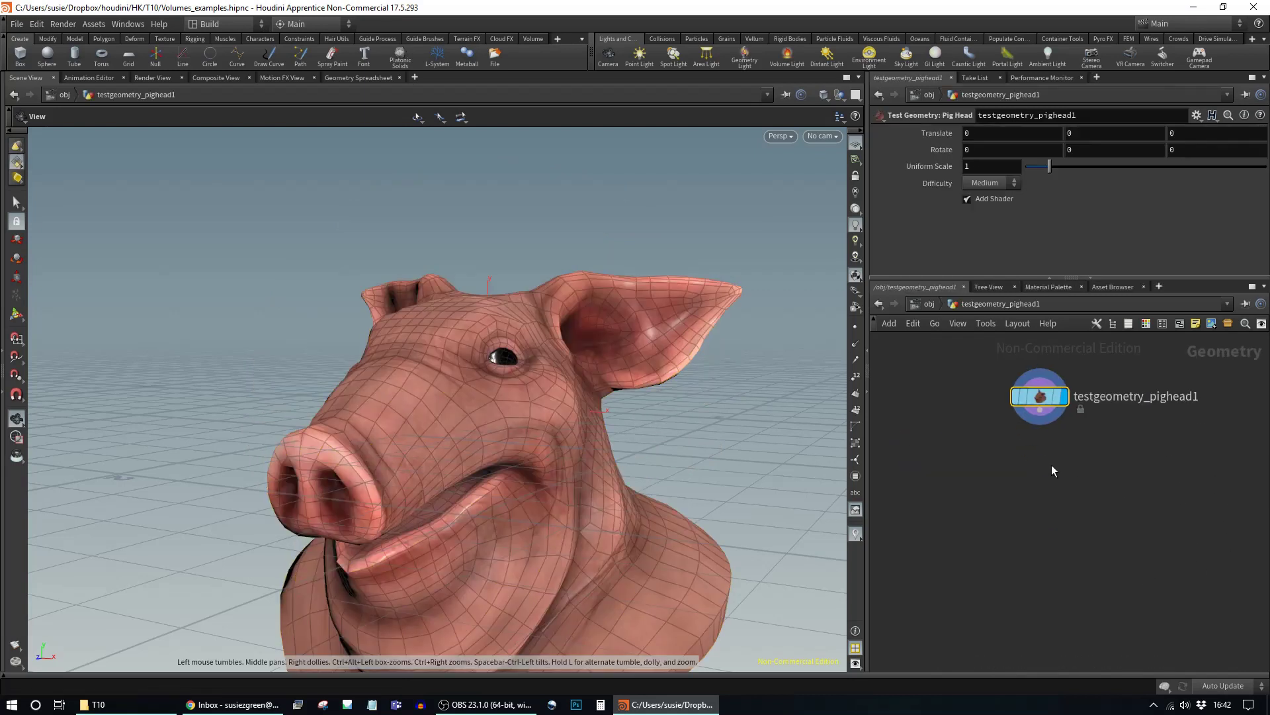
key(Tab)
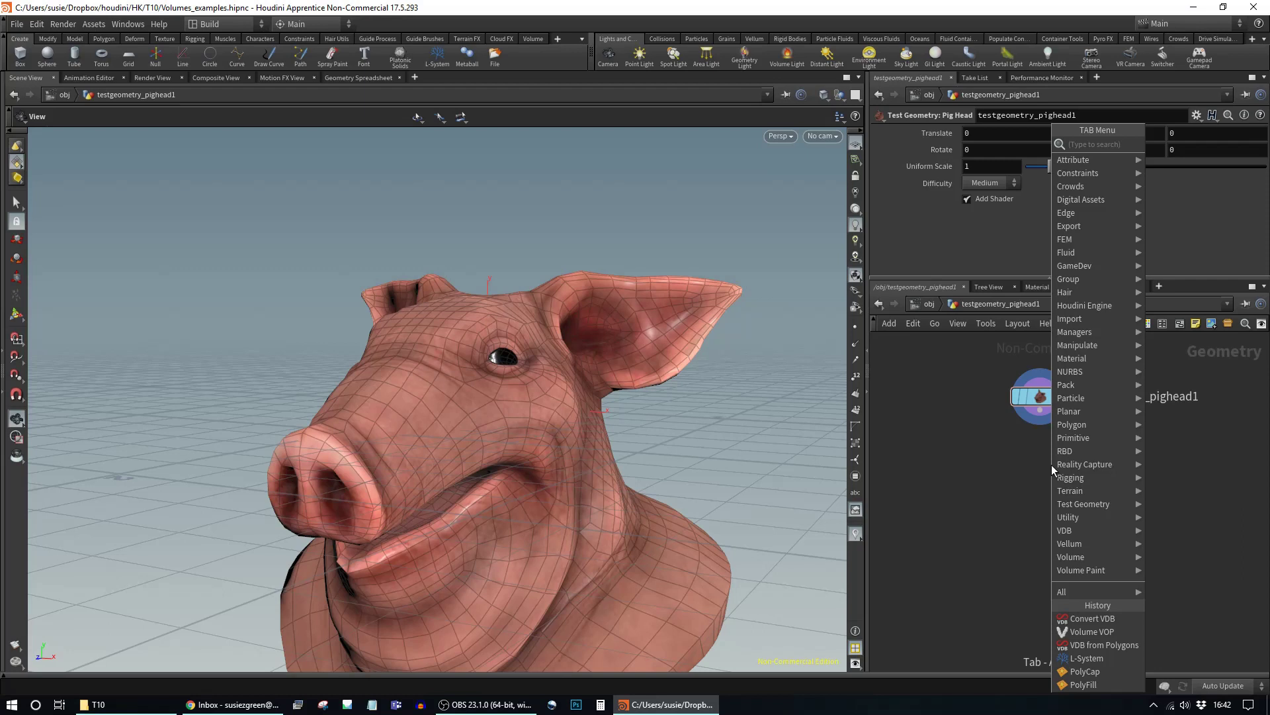
text(vdb)
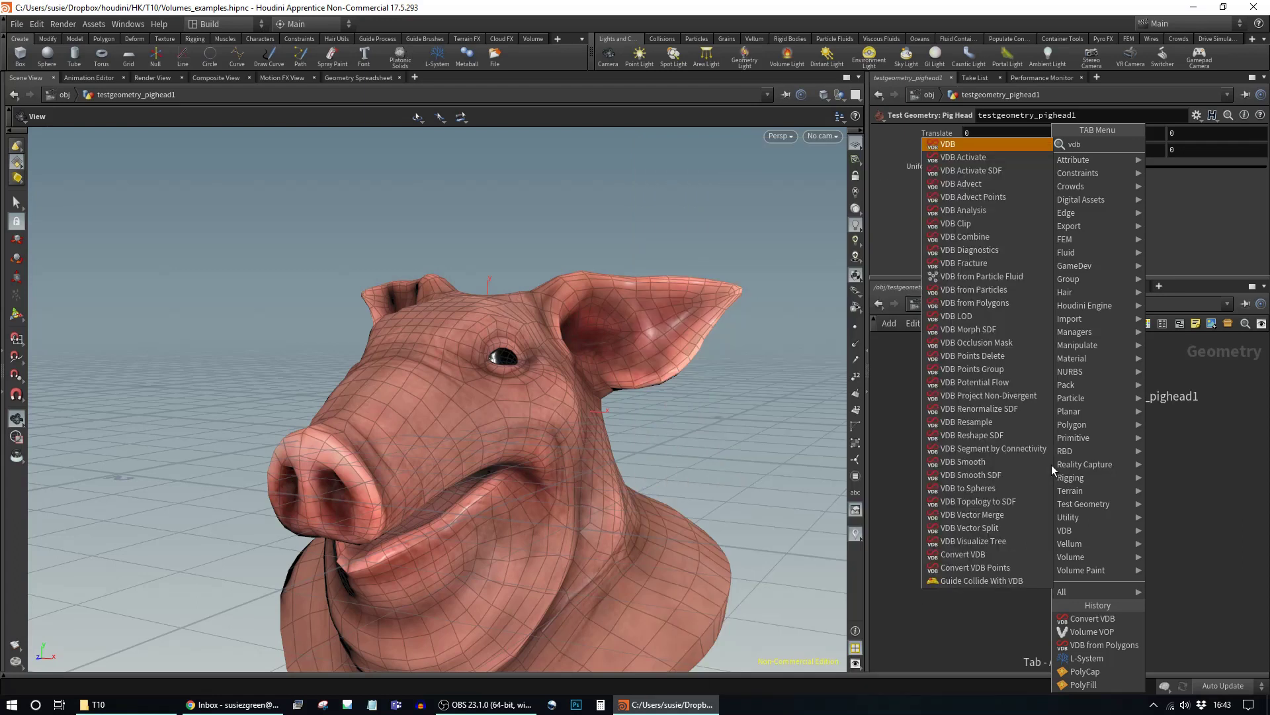
text( from pol)
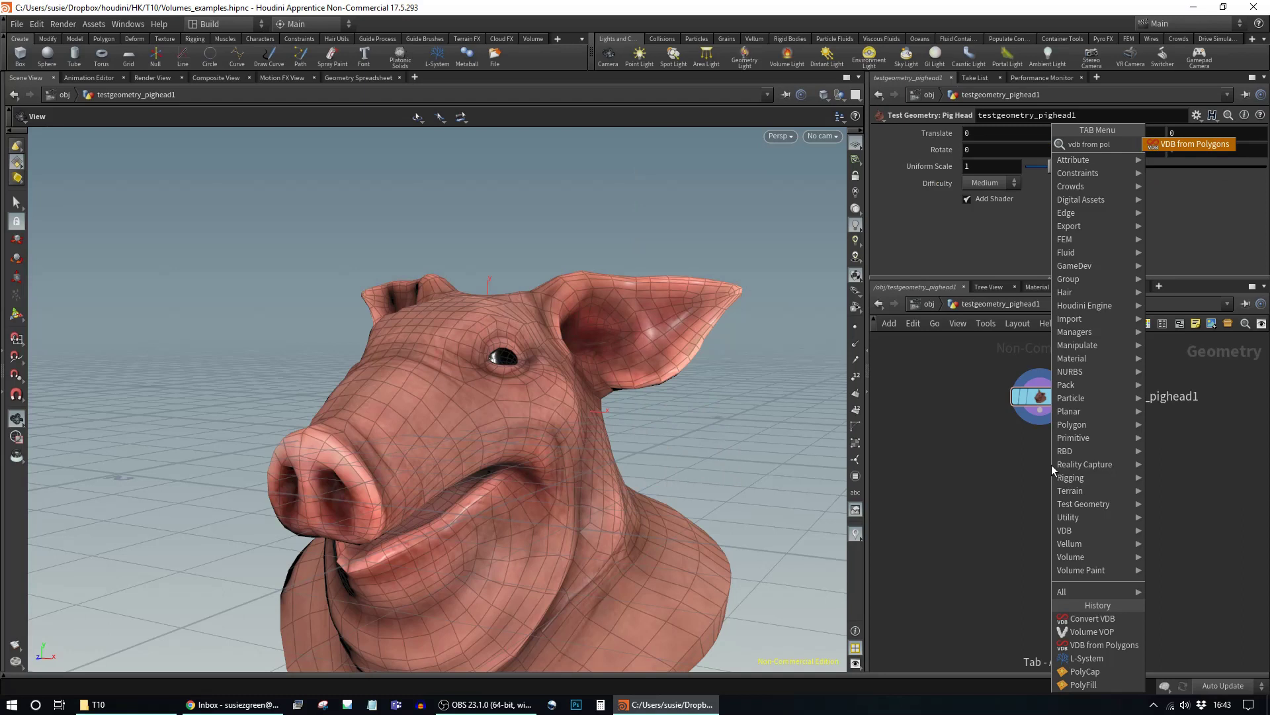
key(Return)
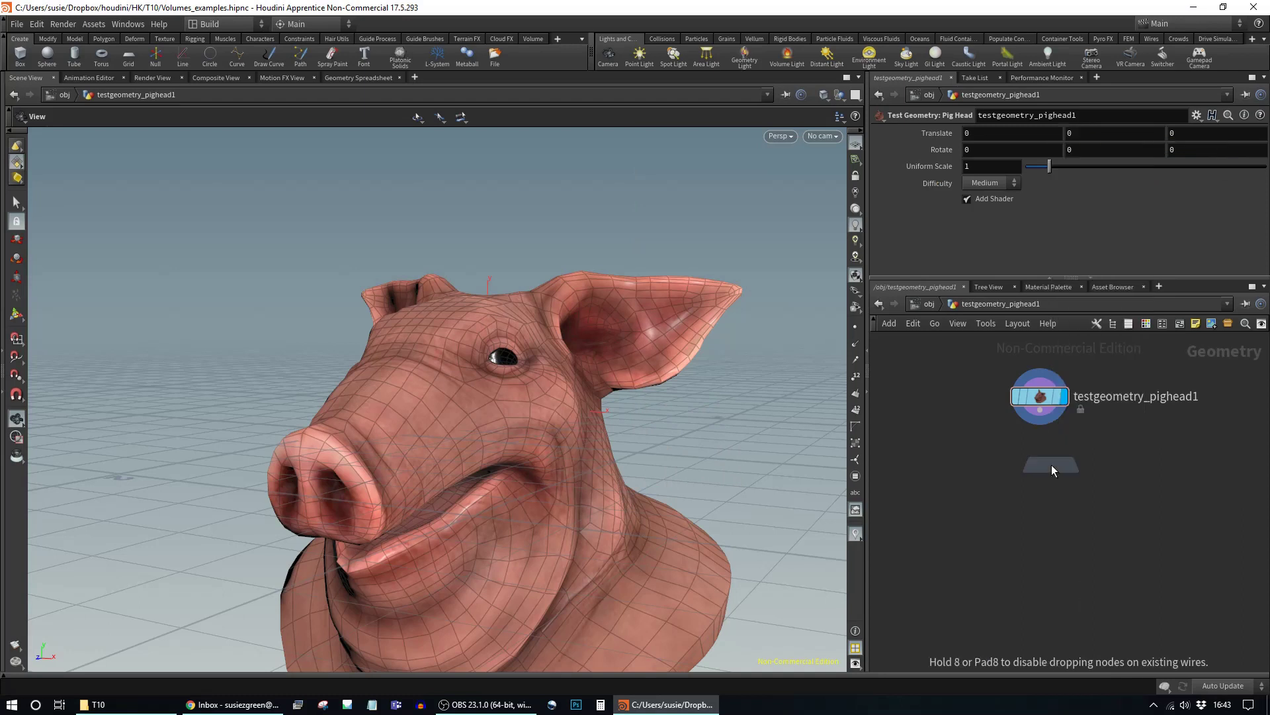
click(1047, 483)
drag(1040, 412, 1037, 471)
click(1070, 483)
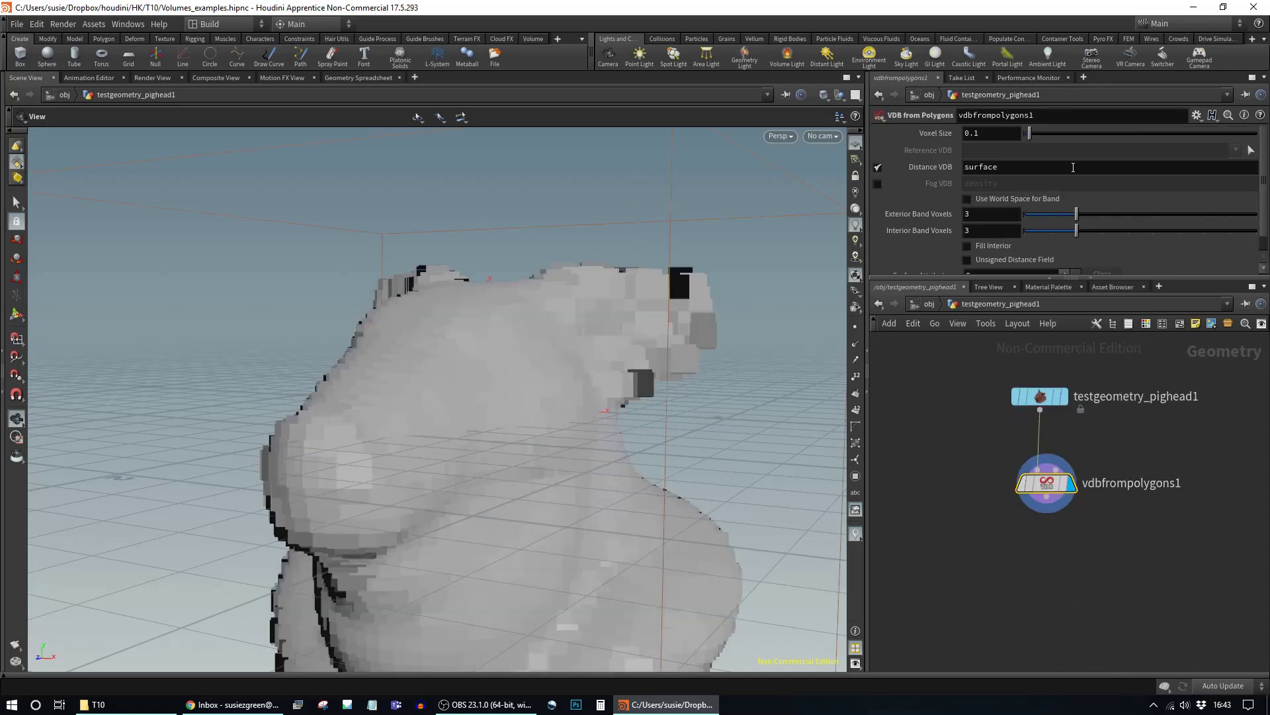
Step: Enable the density Fog VDB output on vdbfrompolygons1 and disable its surface Distance VDB
click(878, 183)
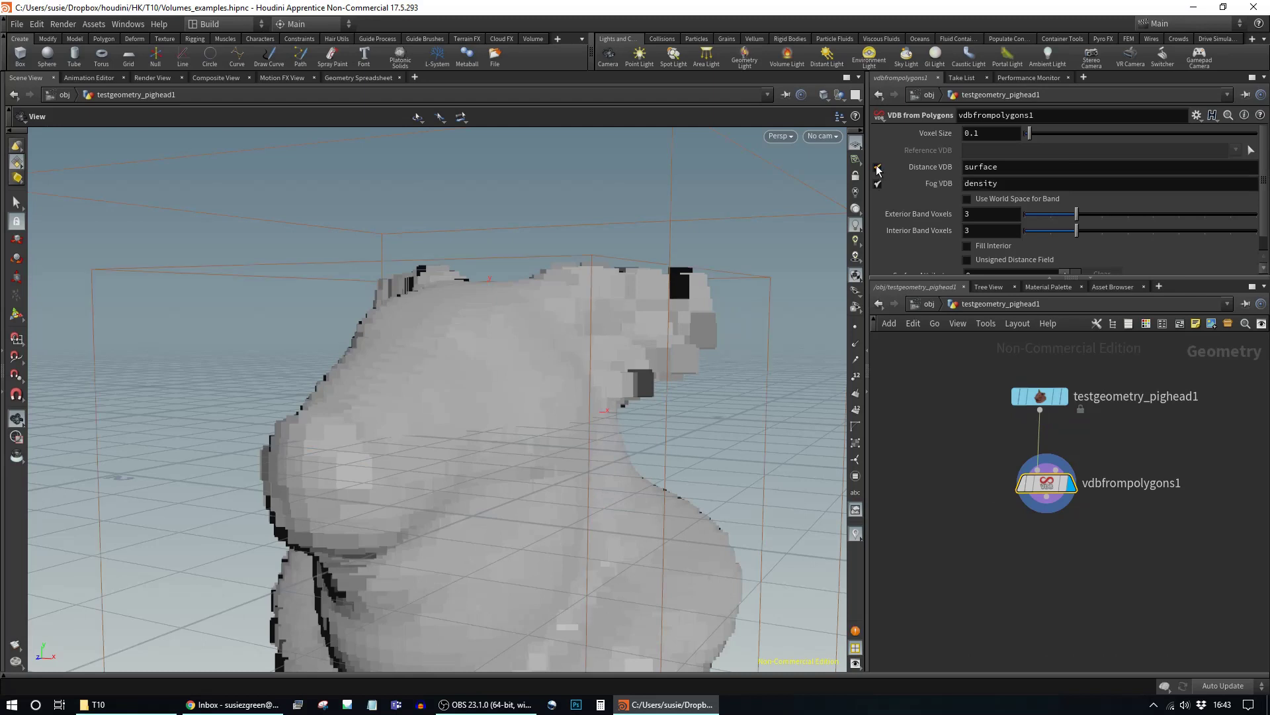
click(878, 166)
scroll(1089, 532, down, 2)
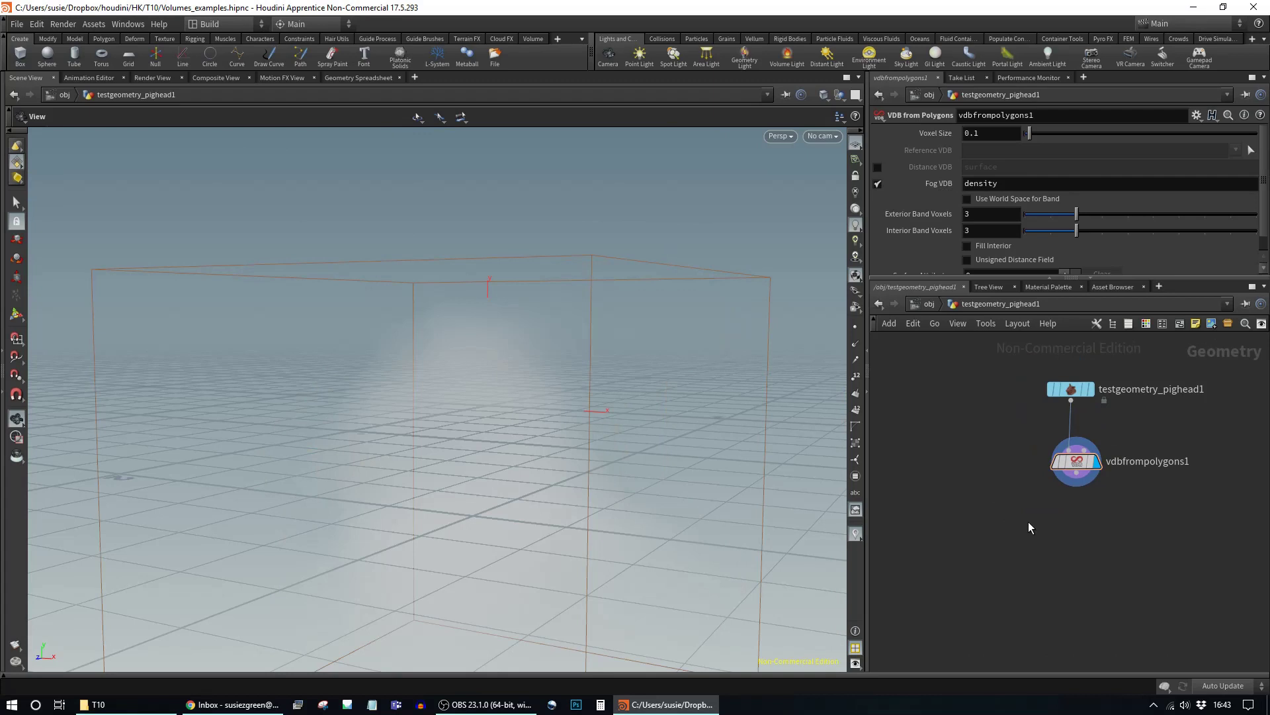
Step: Add a VDB Visualize Tree node below vdbfrompolygons1, feed it the fog volume, and display it
key(Tab)
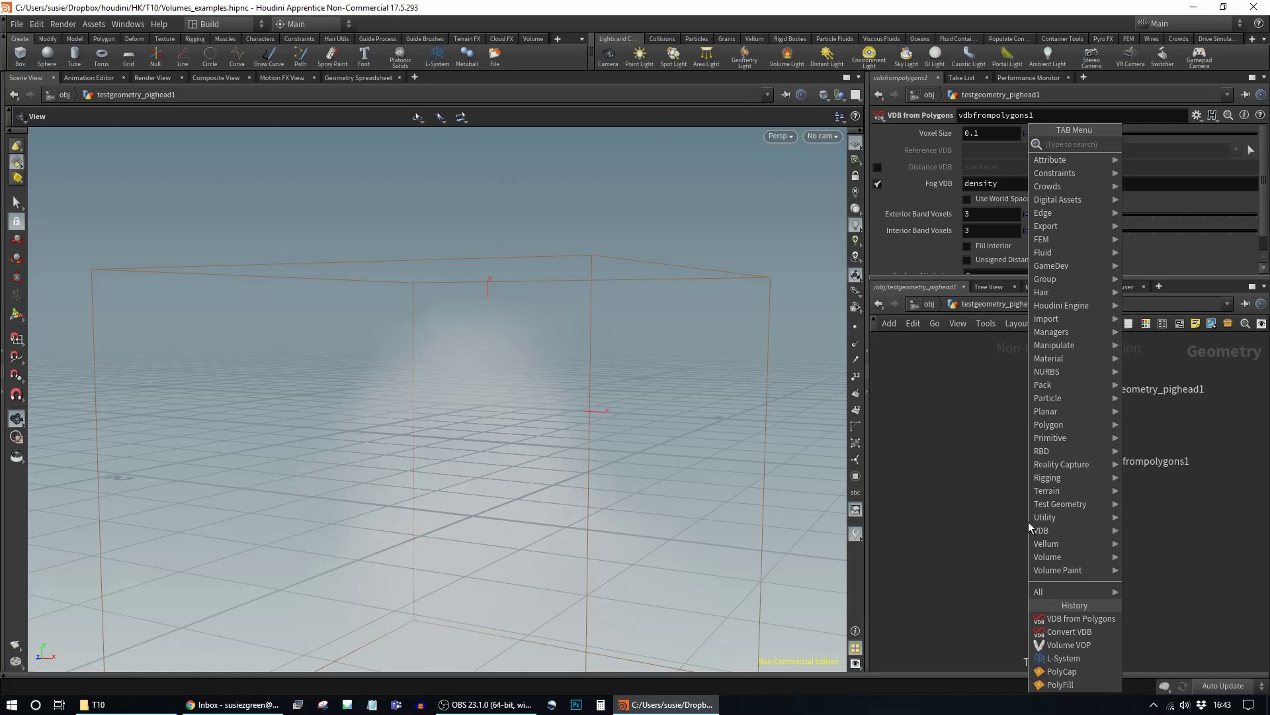
mouse_move(1069, 535)
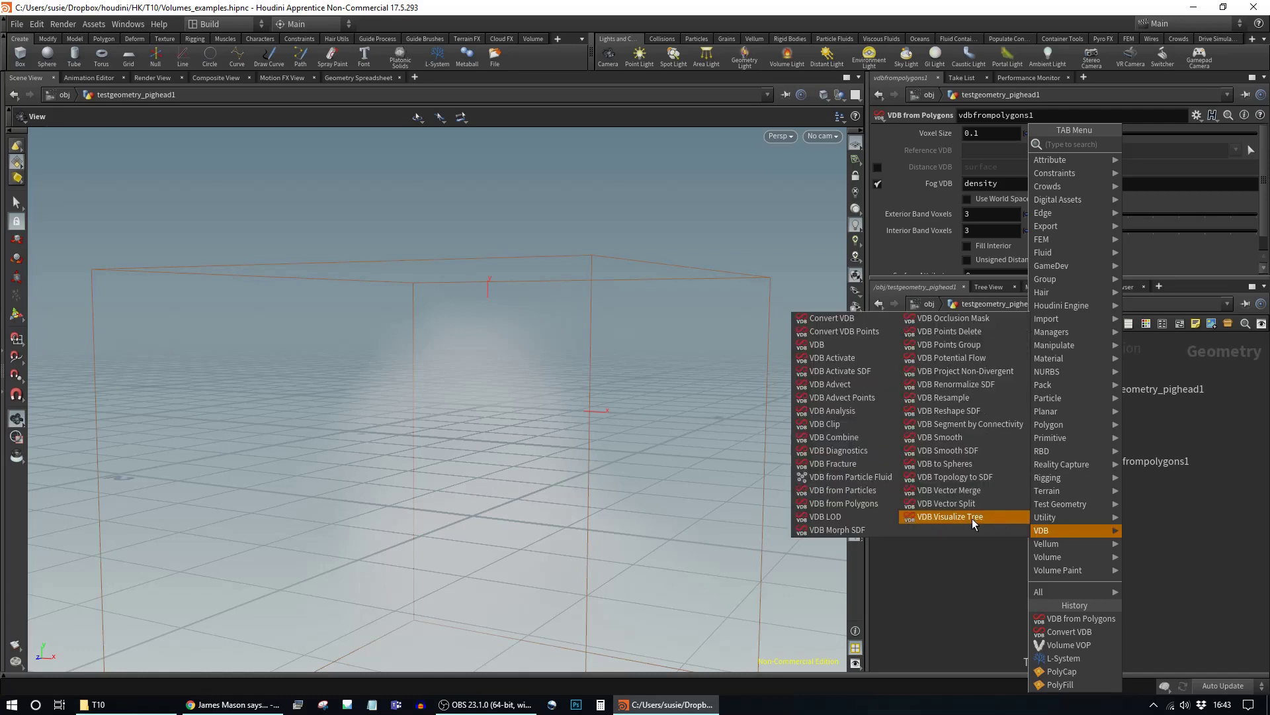
click(953, 517)
click(1066, 517)
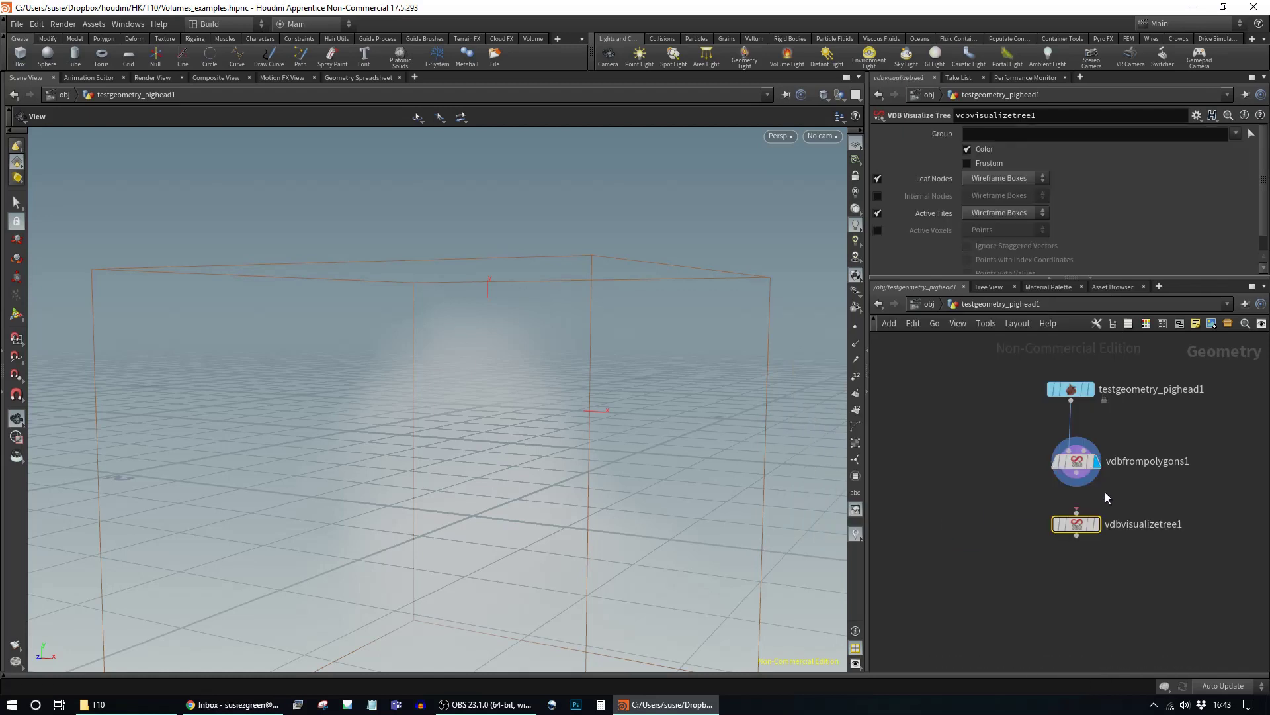
drag(1076, 486, 1087, 535)
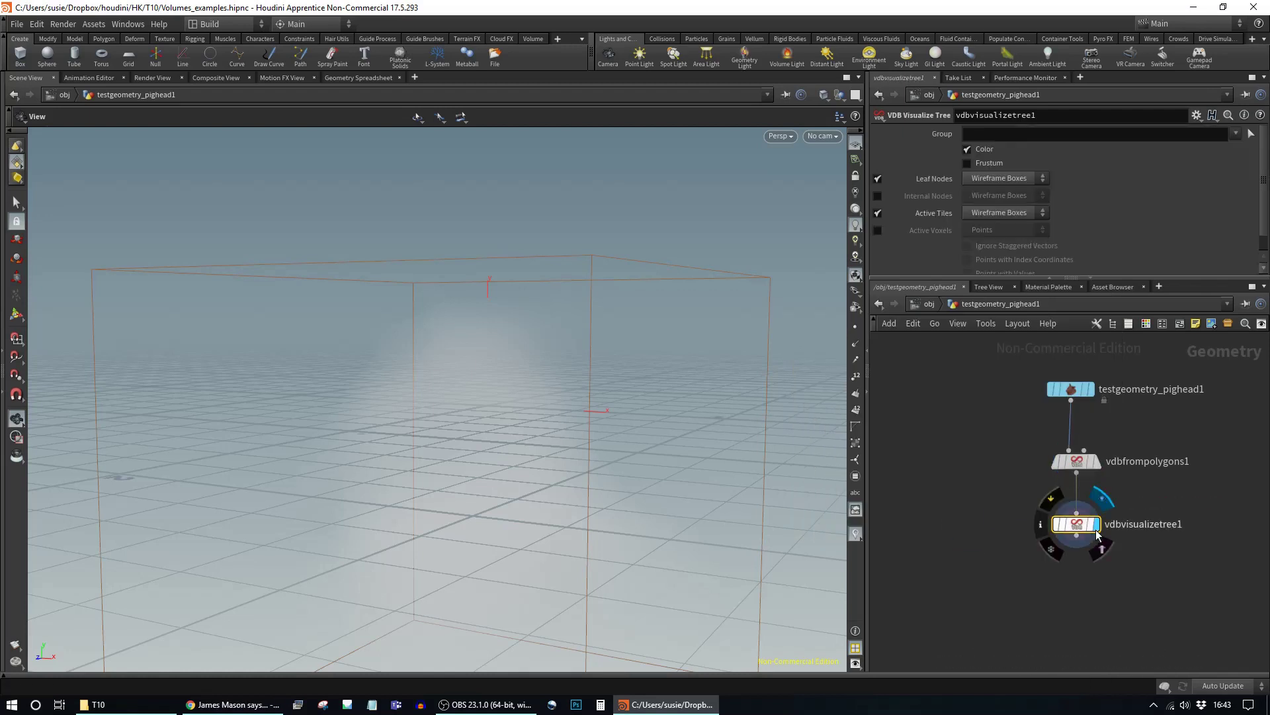
click(1101, 499)
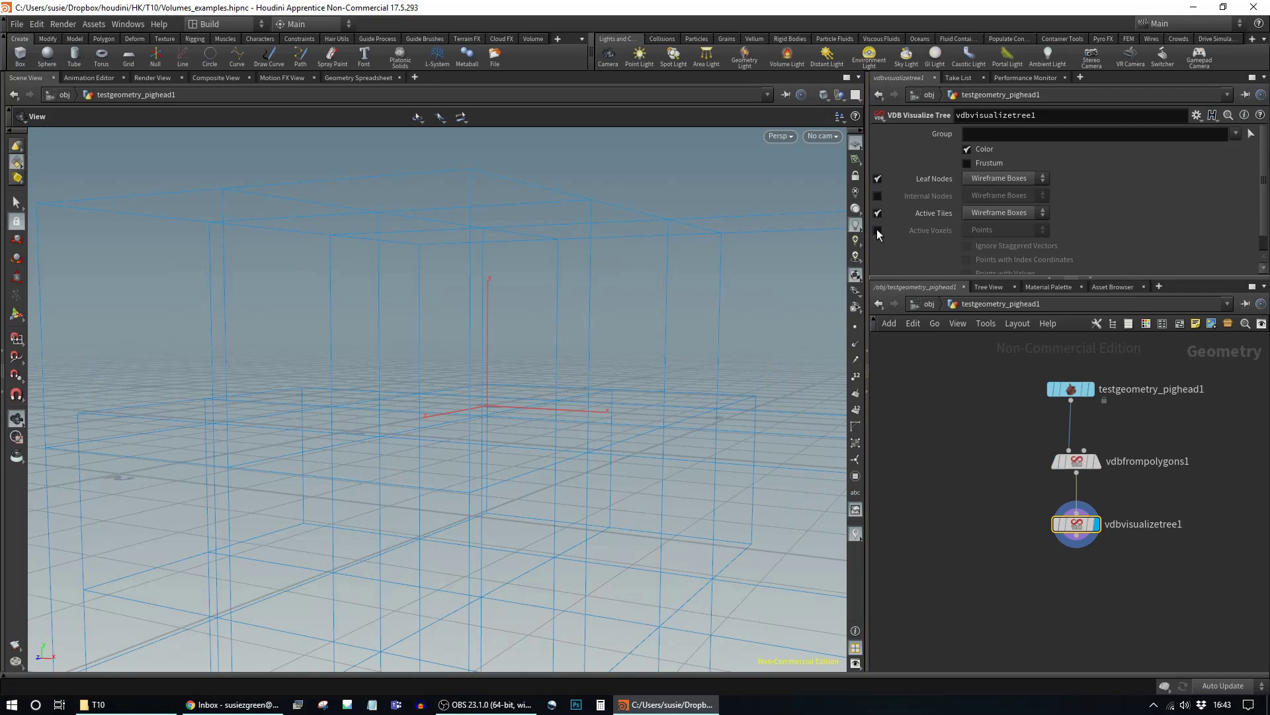
Step: Set vdbvisualizetree1 to show only Active Voxels, disabling Leaf Nodes and Active Tiles, and inspect the voxel points
click(877, 229)
click(877, 212)
click(877, 178)
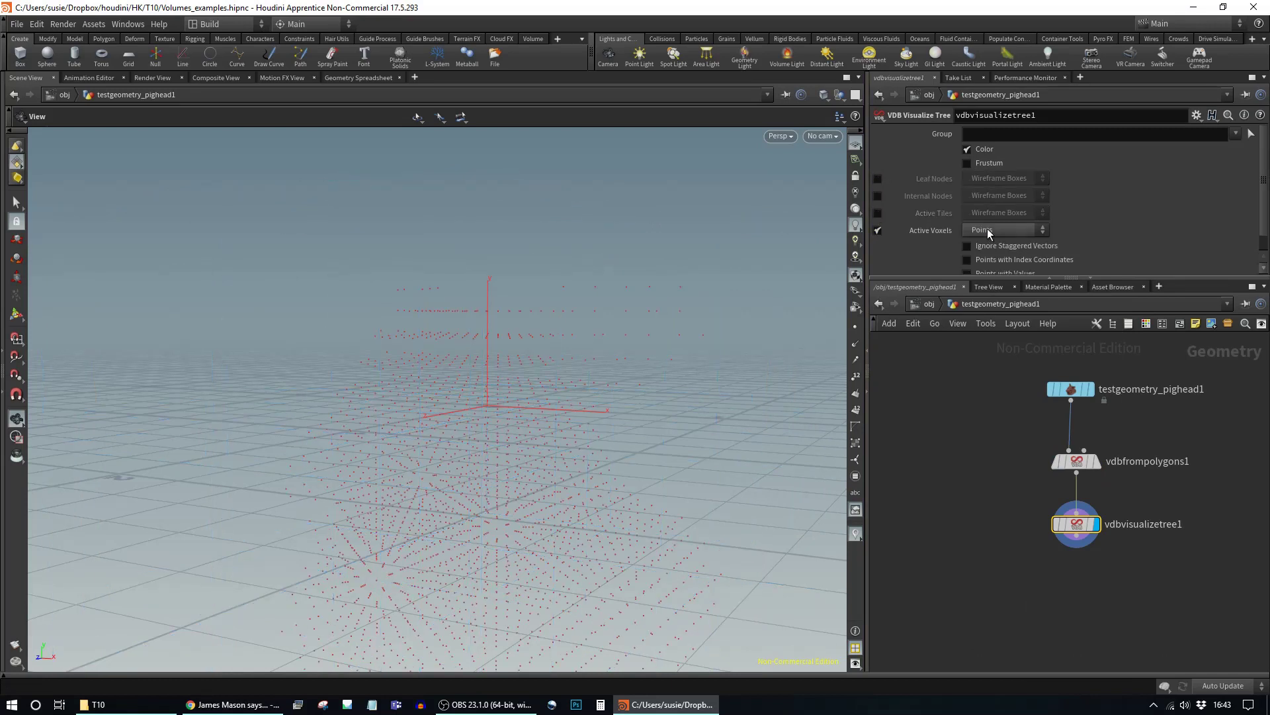
mouse_move(940, 231)
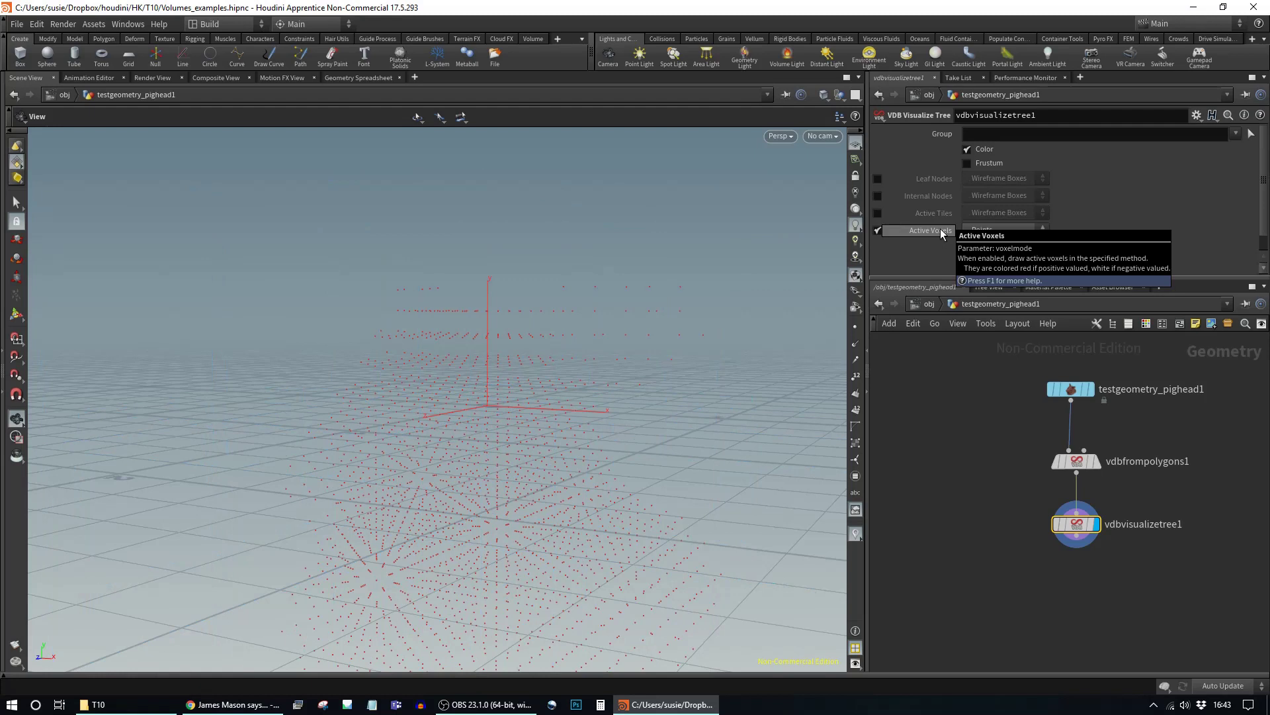
scroll(1128, 237, down, 1)
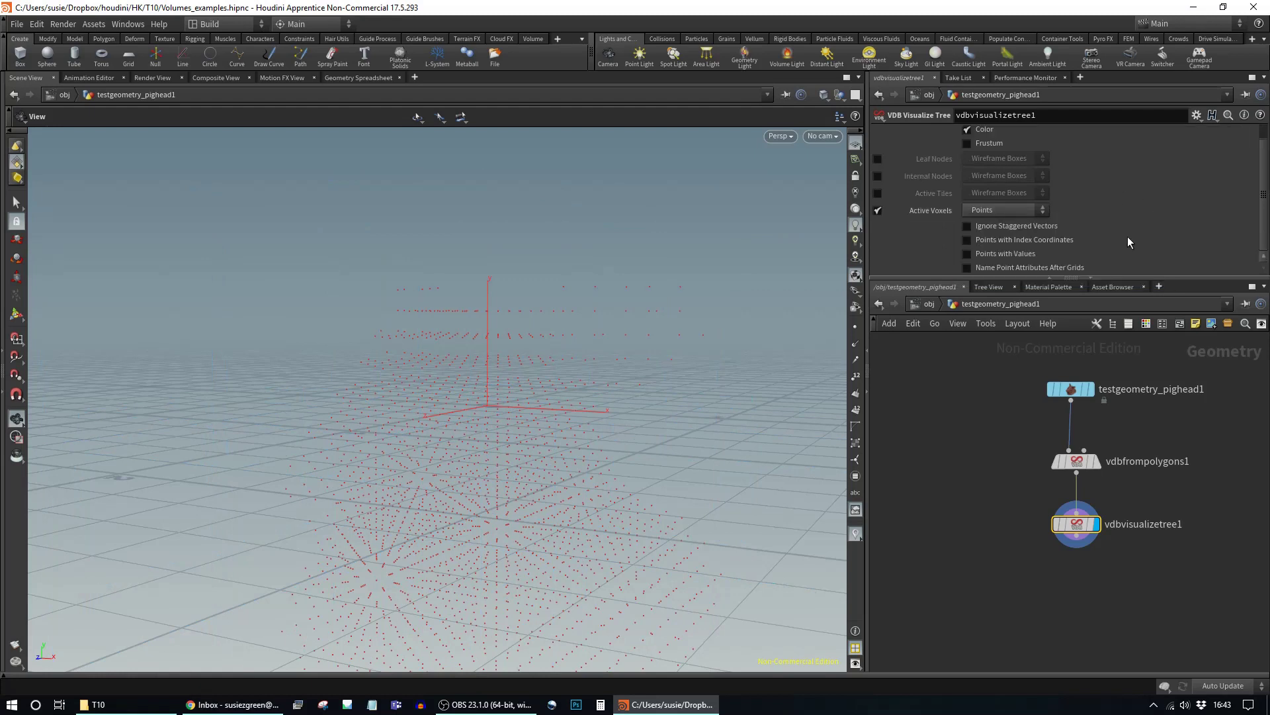
drag(632, 523, 561, 448)
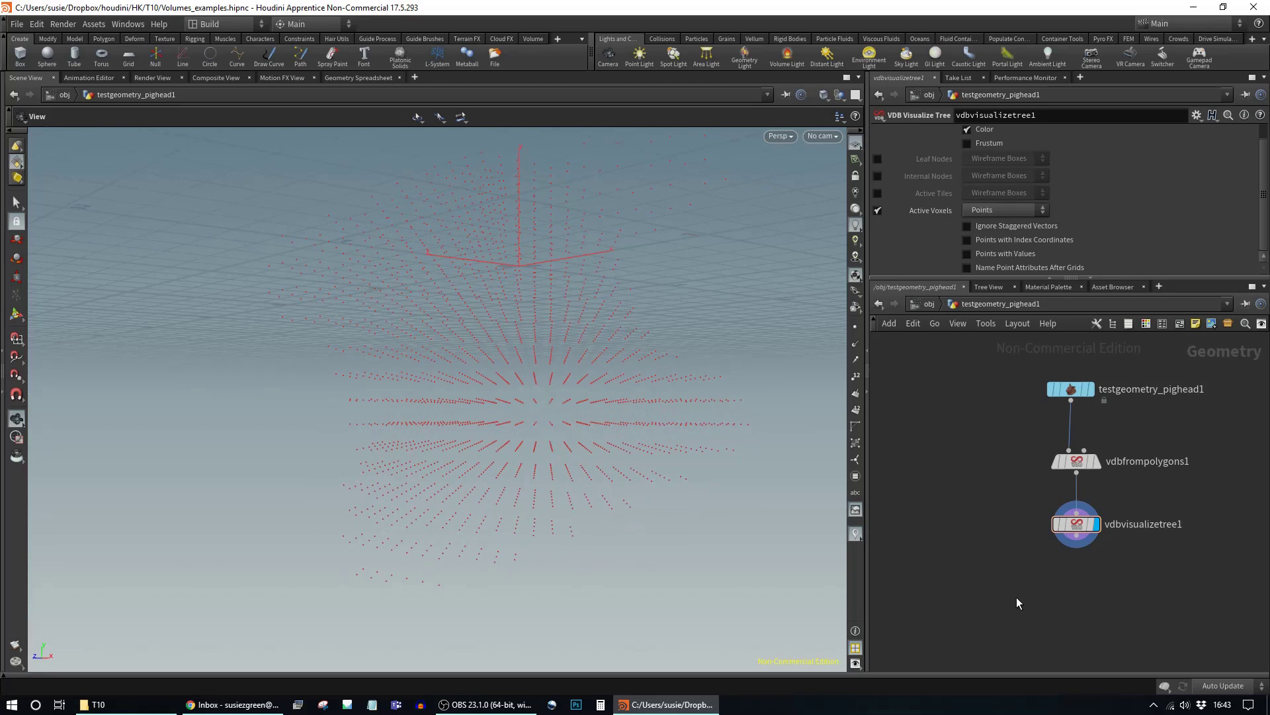
Step: Add a box node beside vdbvisualizetree1
key(Tab)
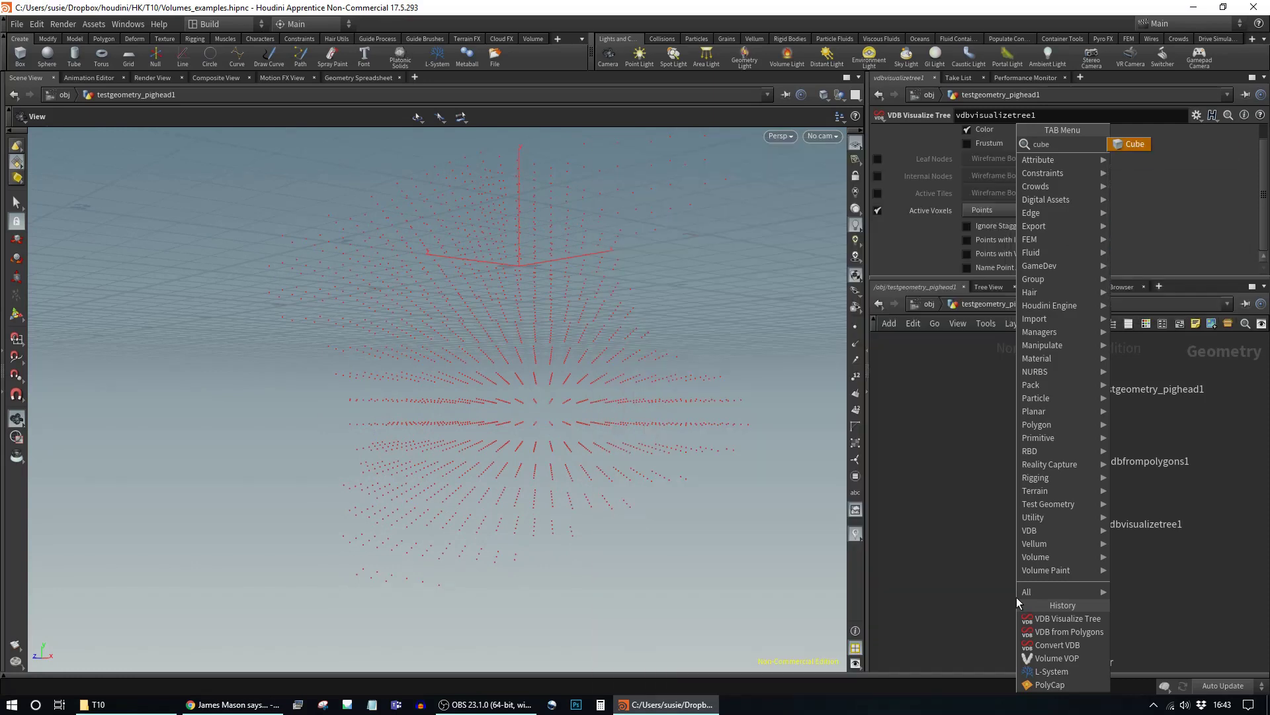
key(Escape)
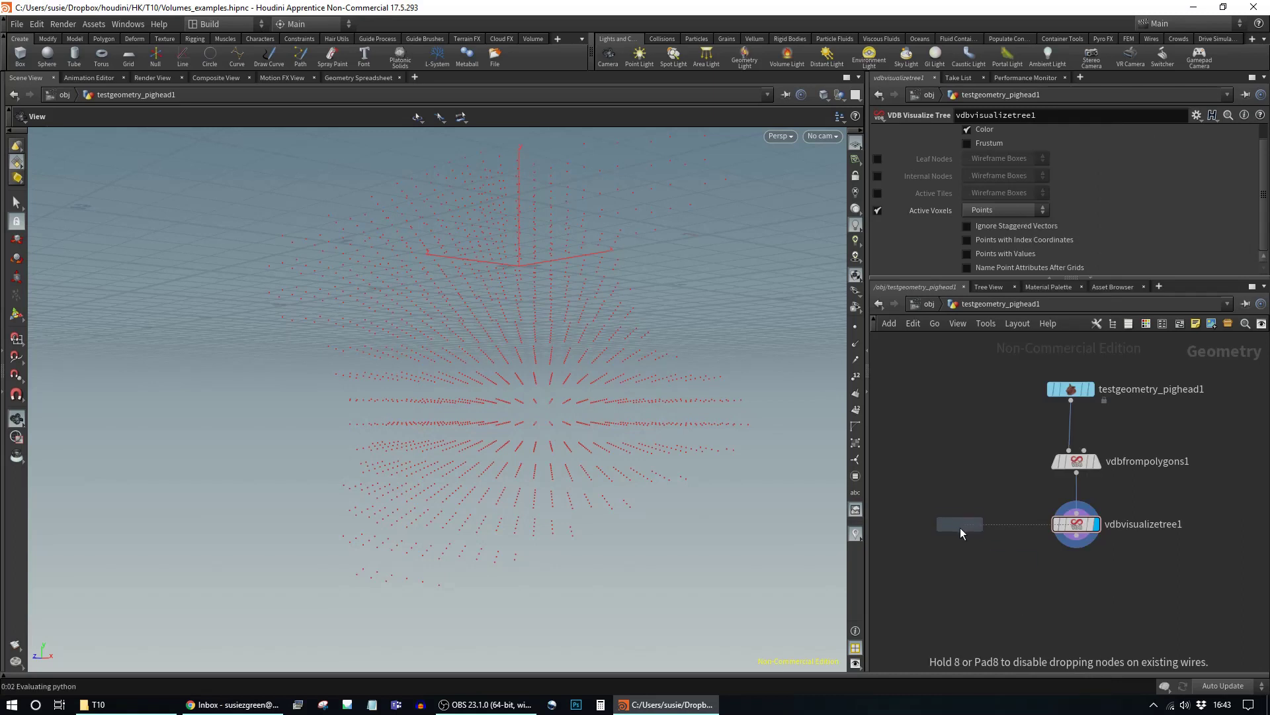
click(960, 525)
Step: Add a Copy to Points node with box1 as its source geometry and vdbvisualizetree1 as its target points
key(Tab)
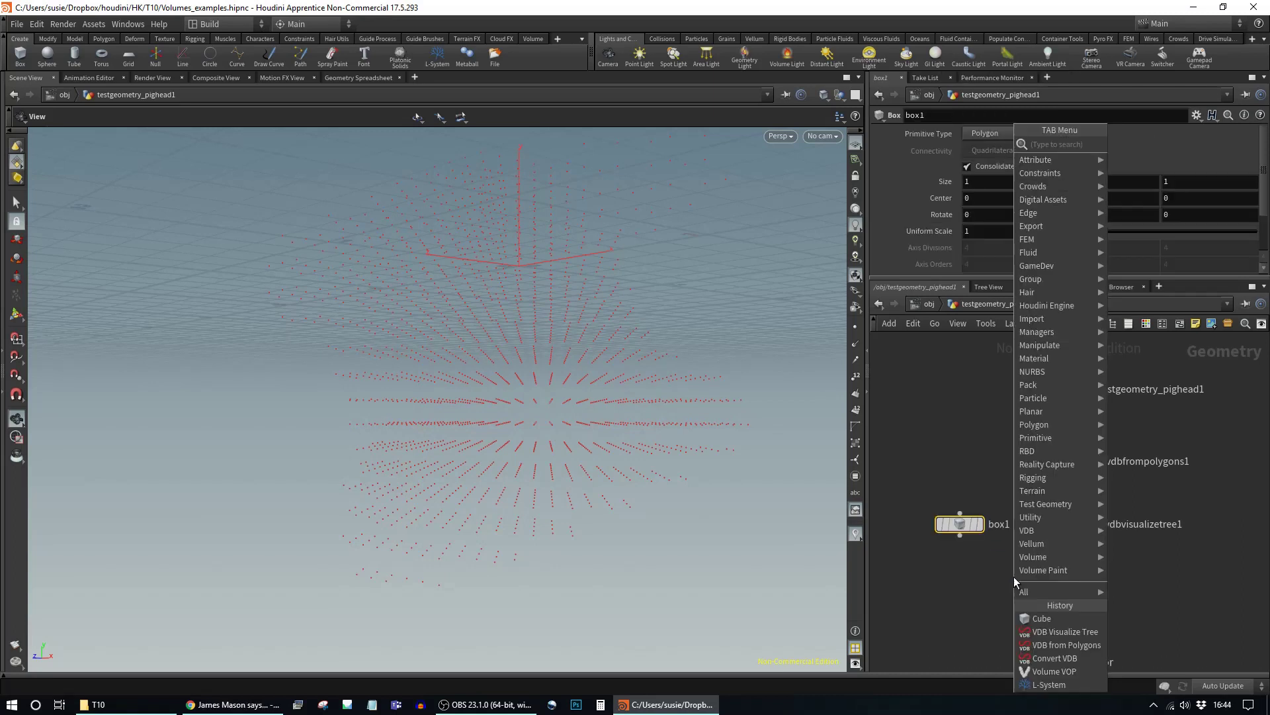
text(copy to p)
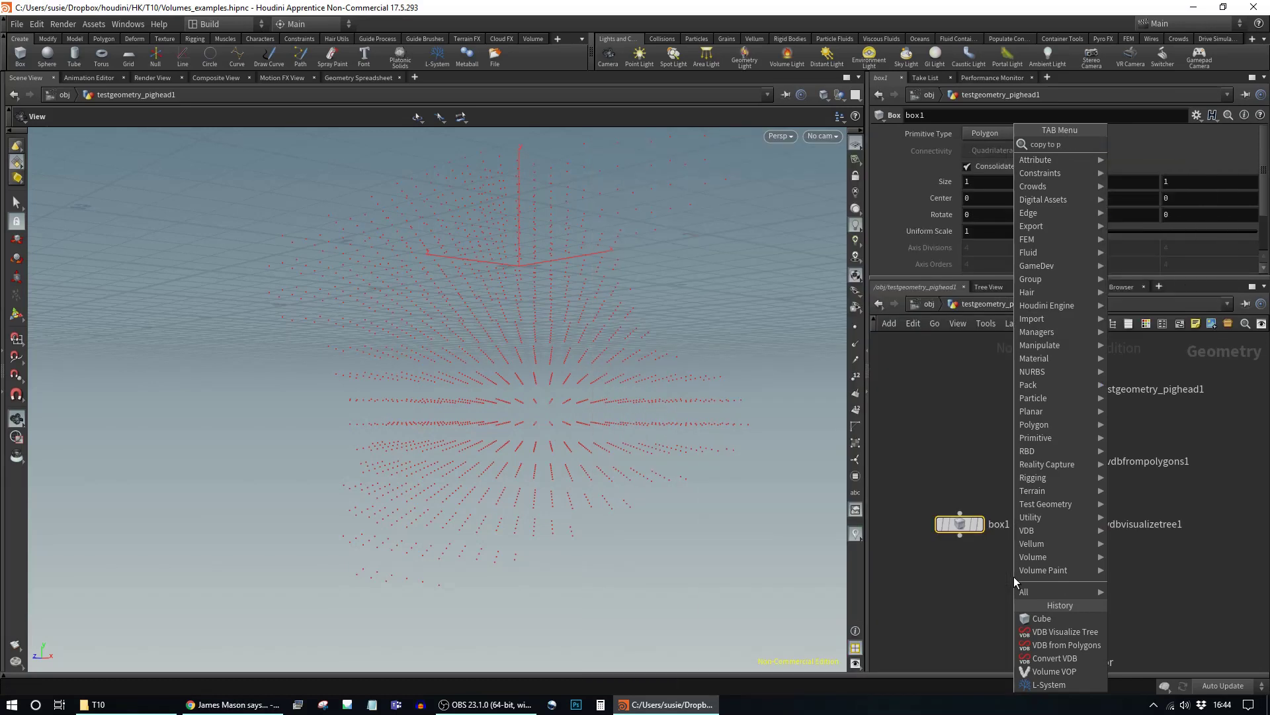
key(Return)
click(1014, 576)
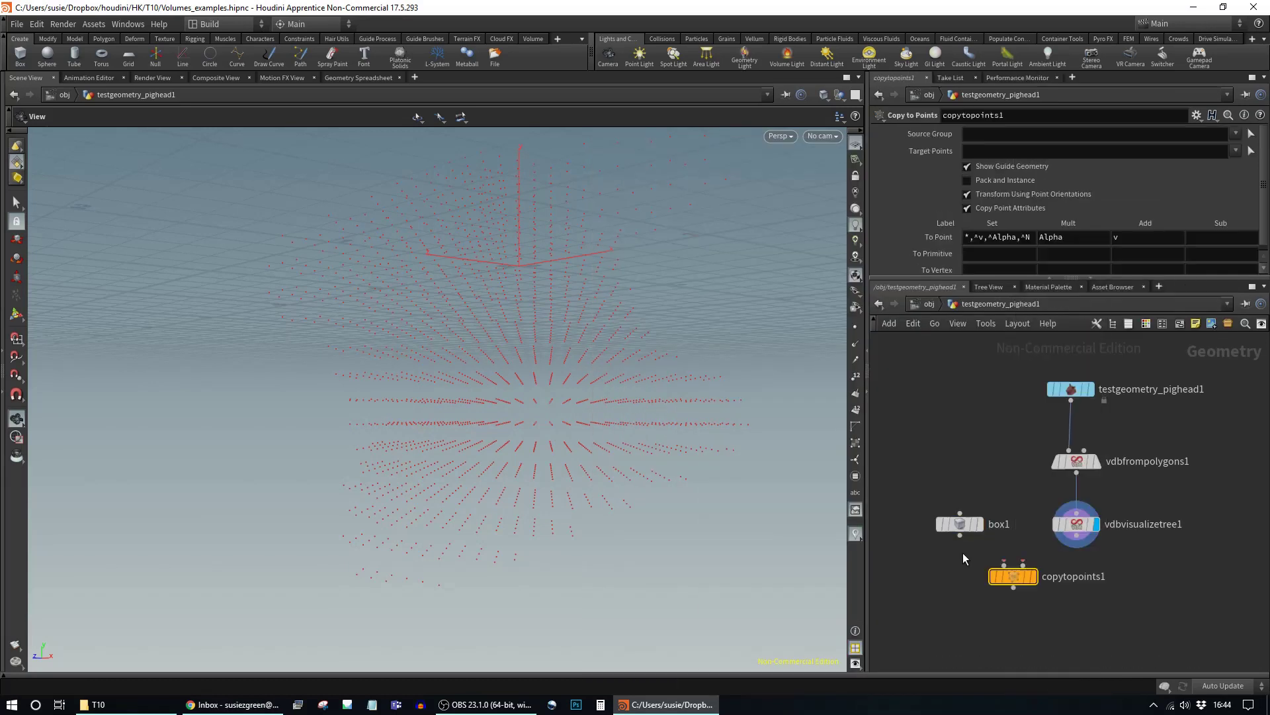
drag(960, 535, 1005, 566)
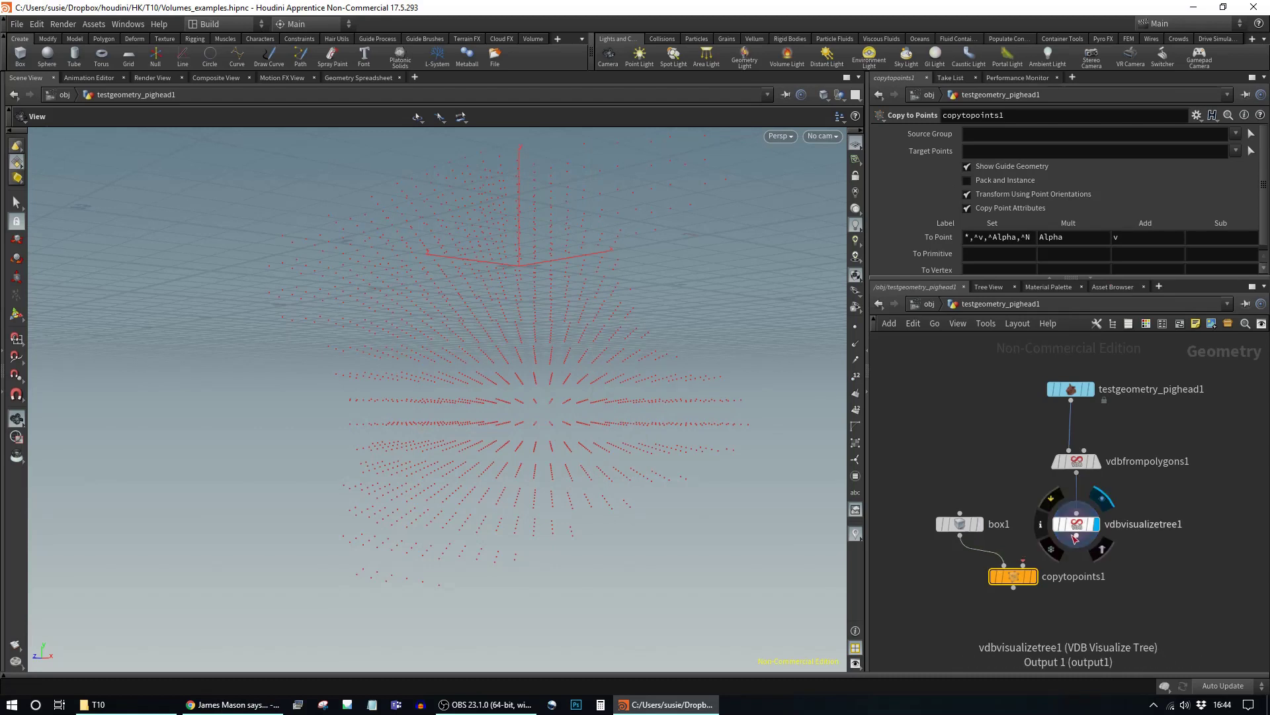
click(1077, 535)
click(1023, 563)
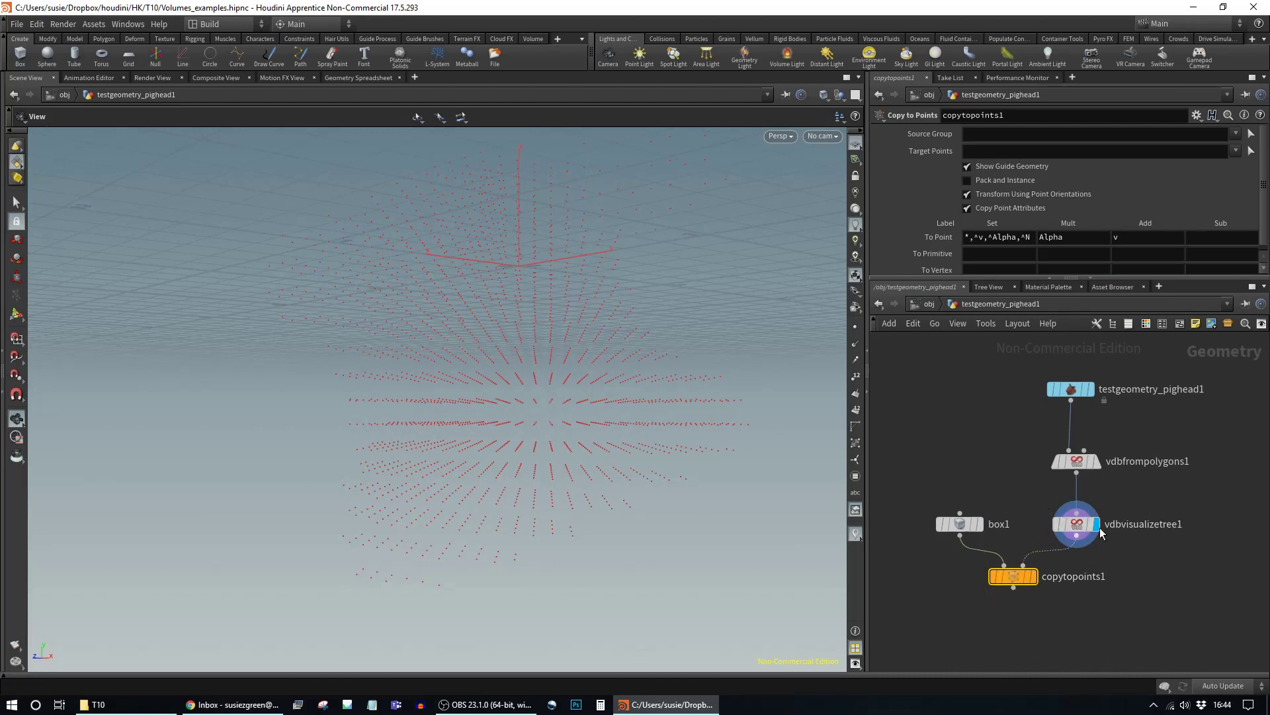
Step: Set box1's size to 0.1 on all three axes, matching vdbfrompolygons1's voxel size, and display copytopoints1
click(1073, 463)
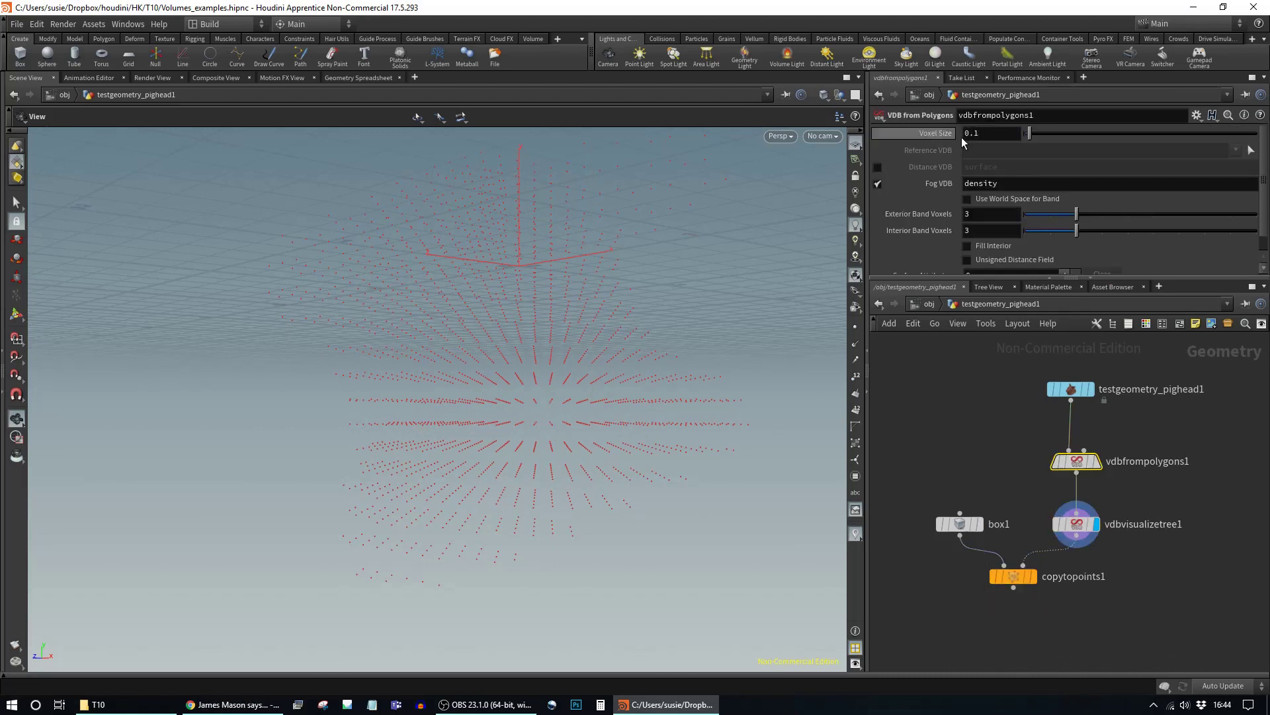
click(956, 524)
middle_drag(930, 181, 866, 184)
click(1032, 576)
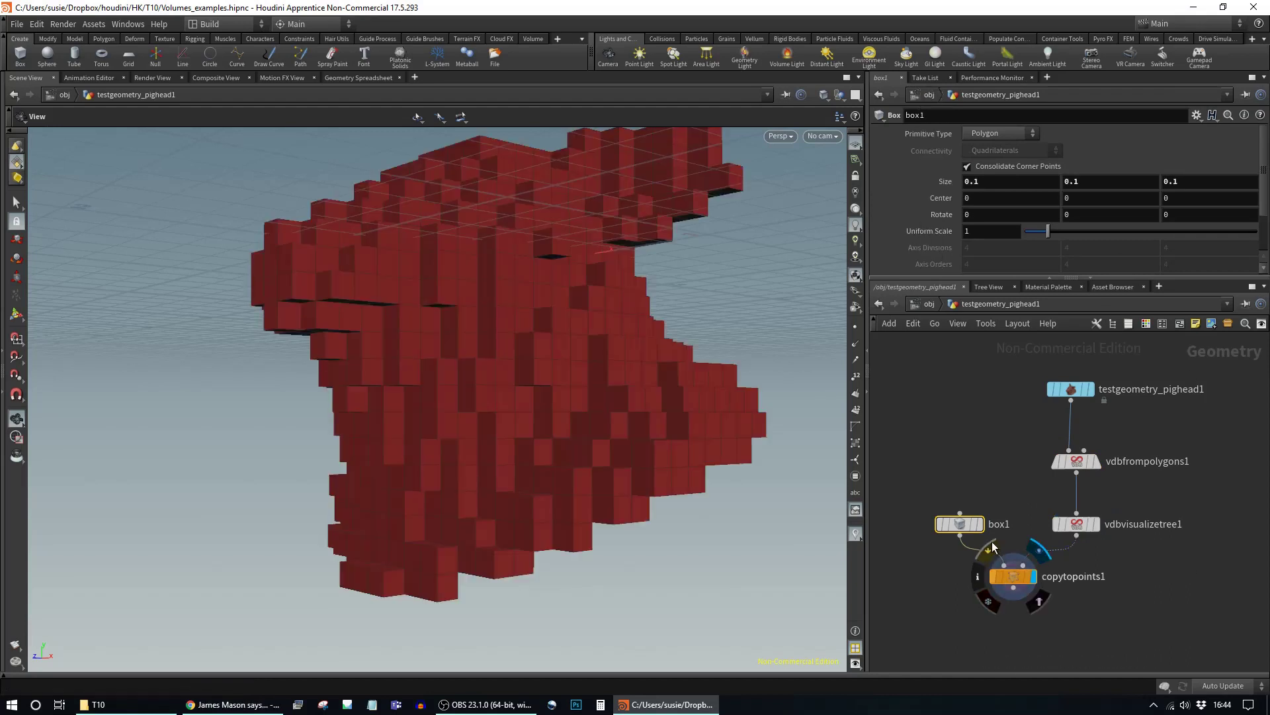
click(1013, 576)
right_drag(513, 335, 763, 358)
drag(763, 357, 674, 439)
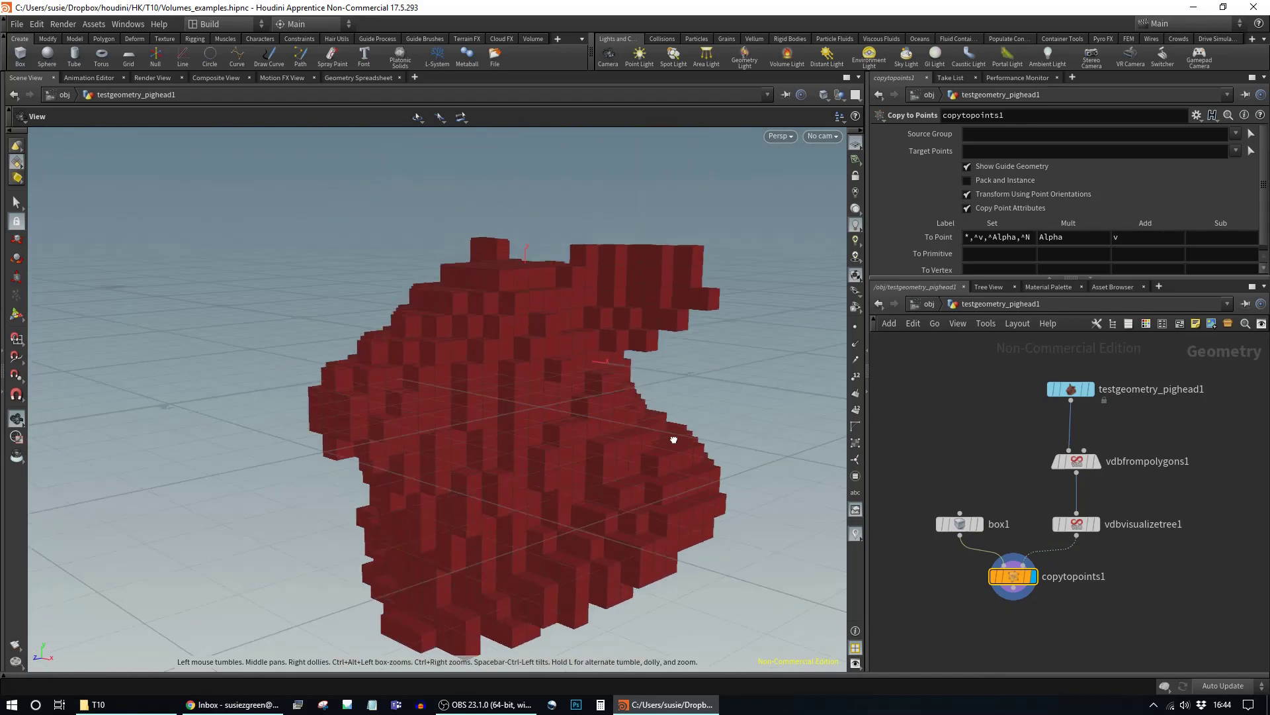
Step: Move copytopoints1 further down the network and display vdbvisualizetree1's voxel points
middle_drag(1154, 574, 1147, 537)
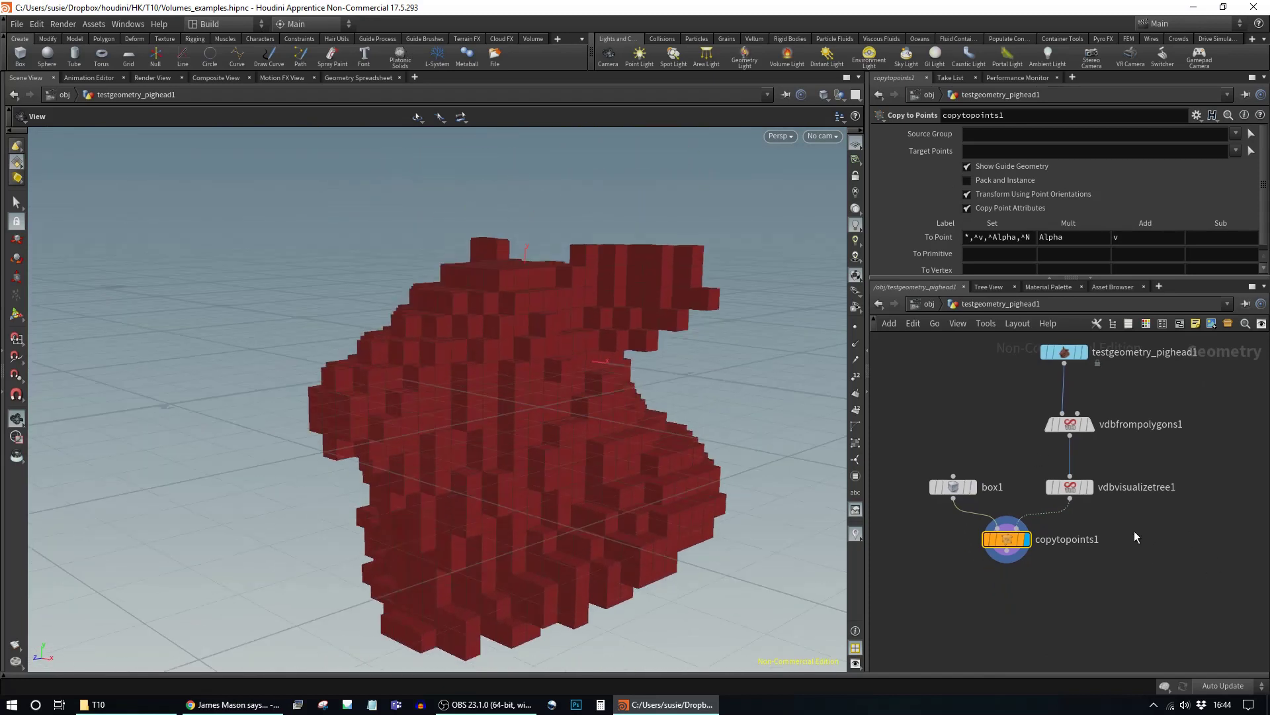
drag(1009, 543, 1008, 606)
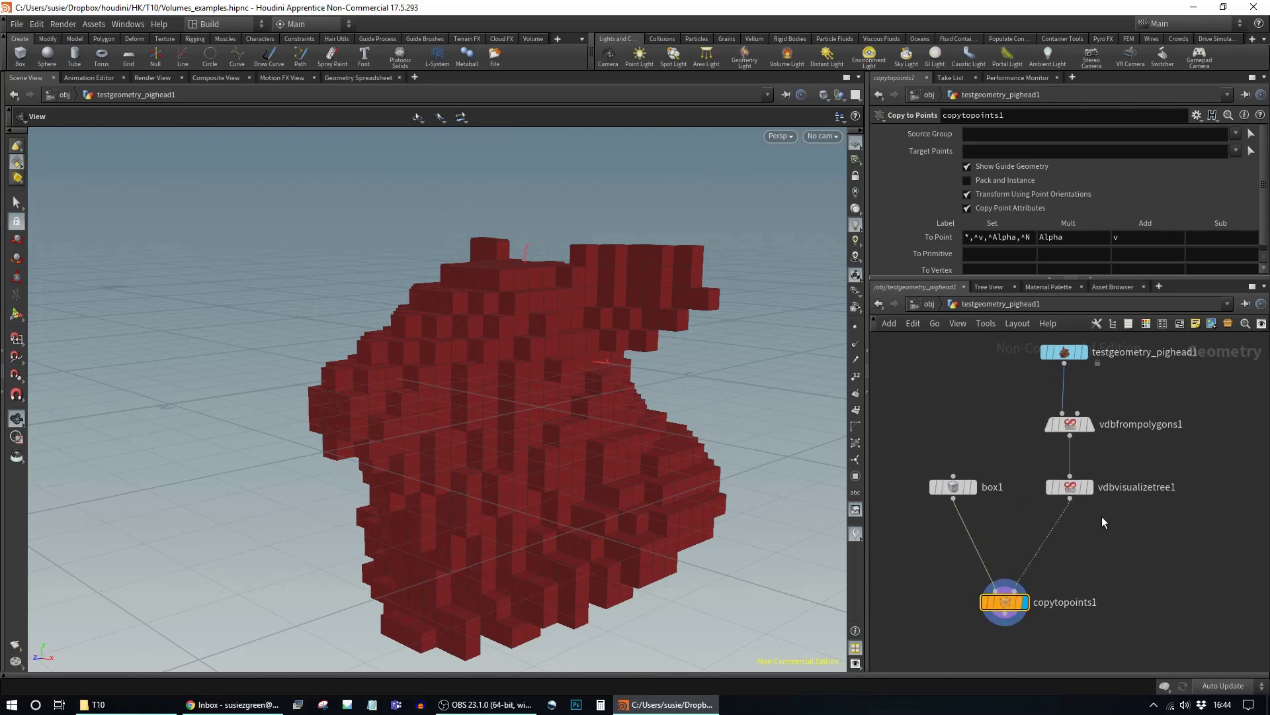
click(1118, 488)
click(1088, 487)
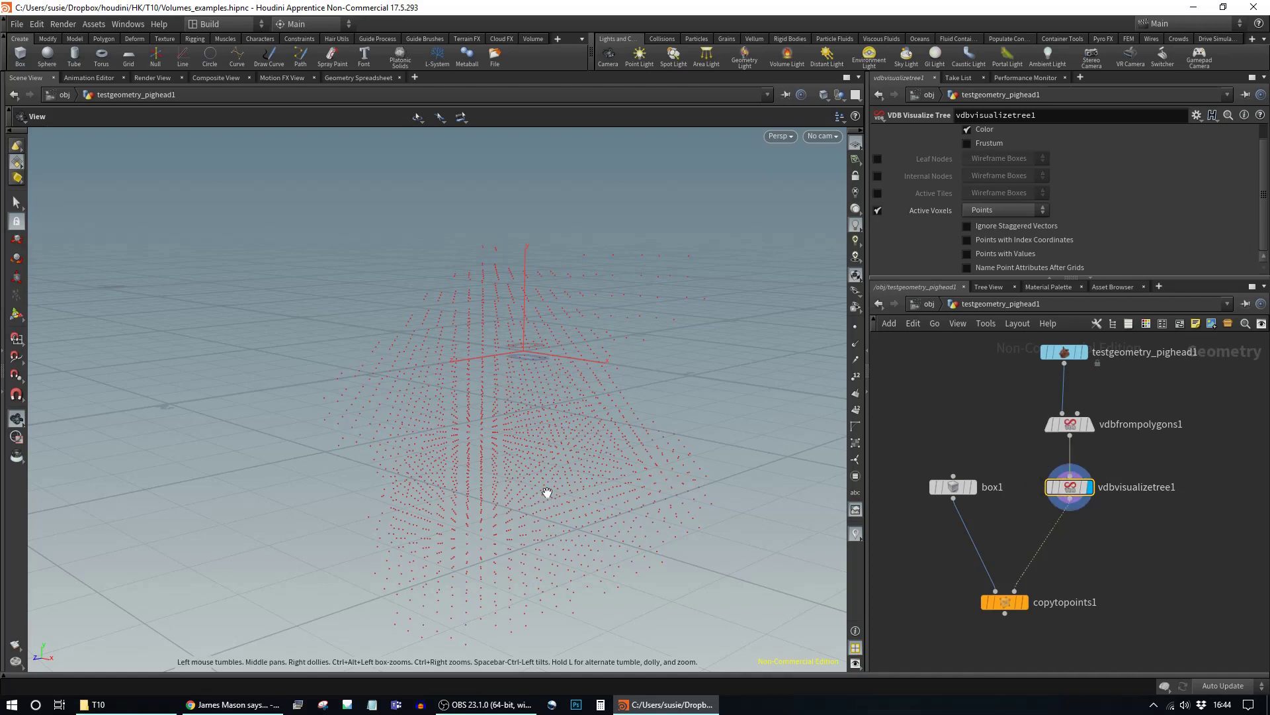
drag(505, 508, 664, 504)
middle_drag(533, 468, 547, 405)
drag(1058, 496, 1059, 496)
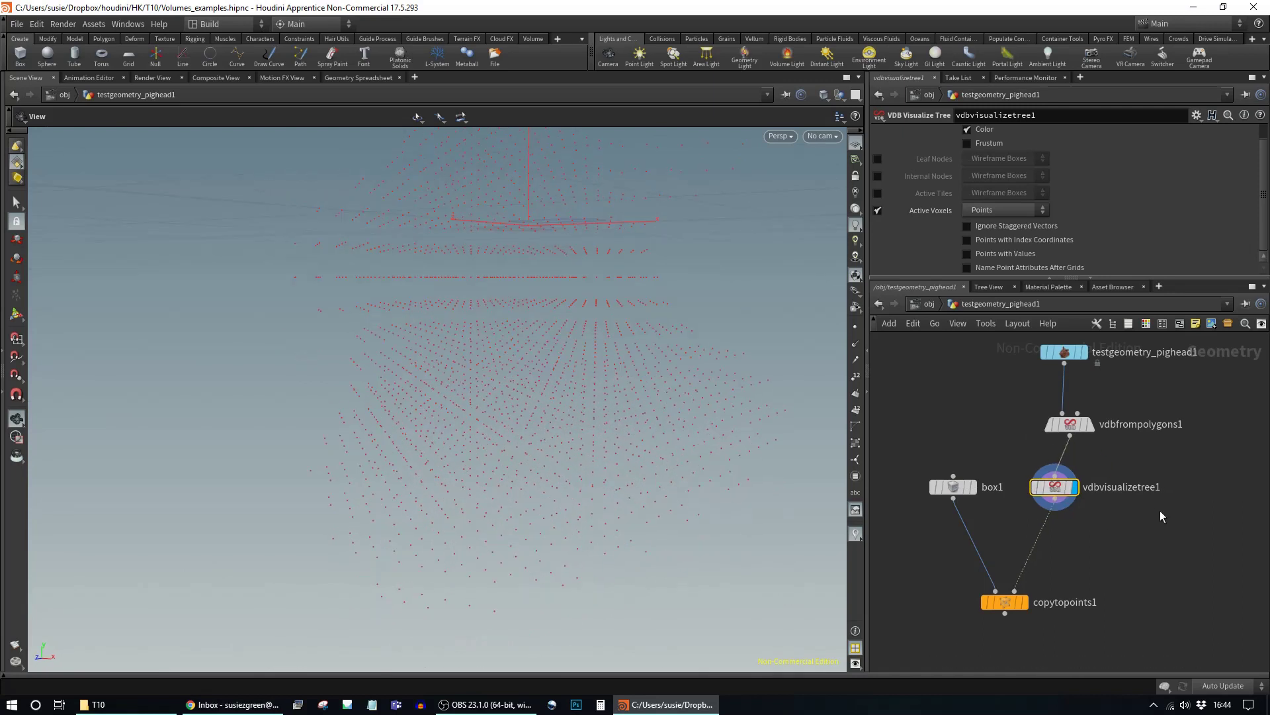
Step: Switch vdbfrompolygons1 from Fog VDB to Distance VDB output and inspect the resulting voxel points
click(1078, 427)
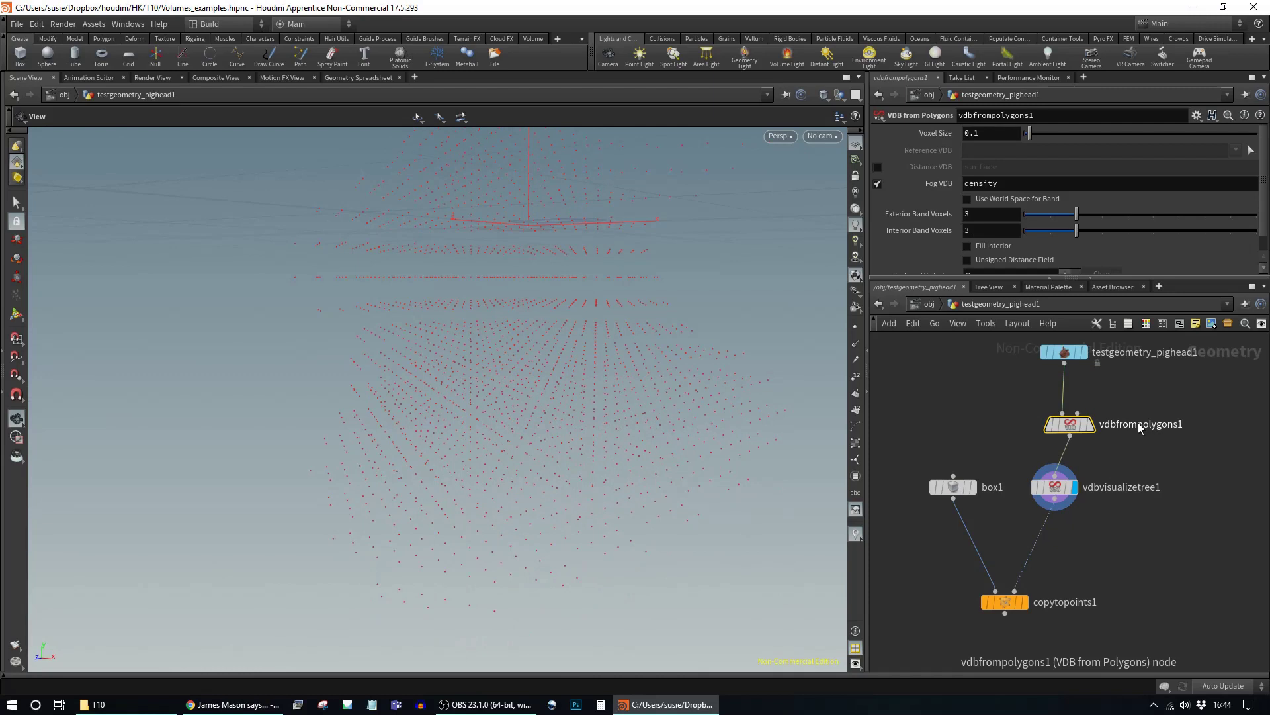
click(879, 169)
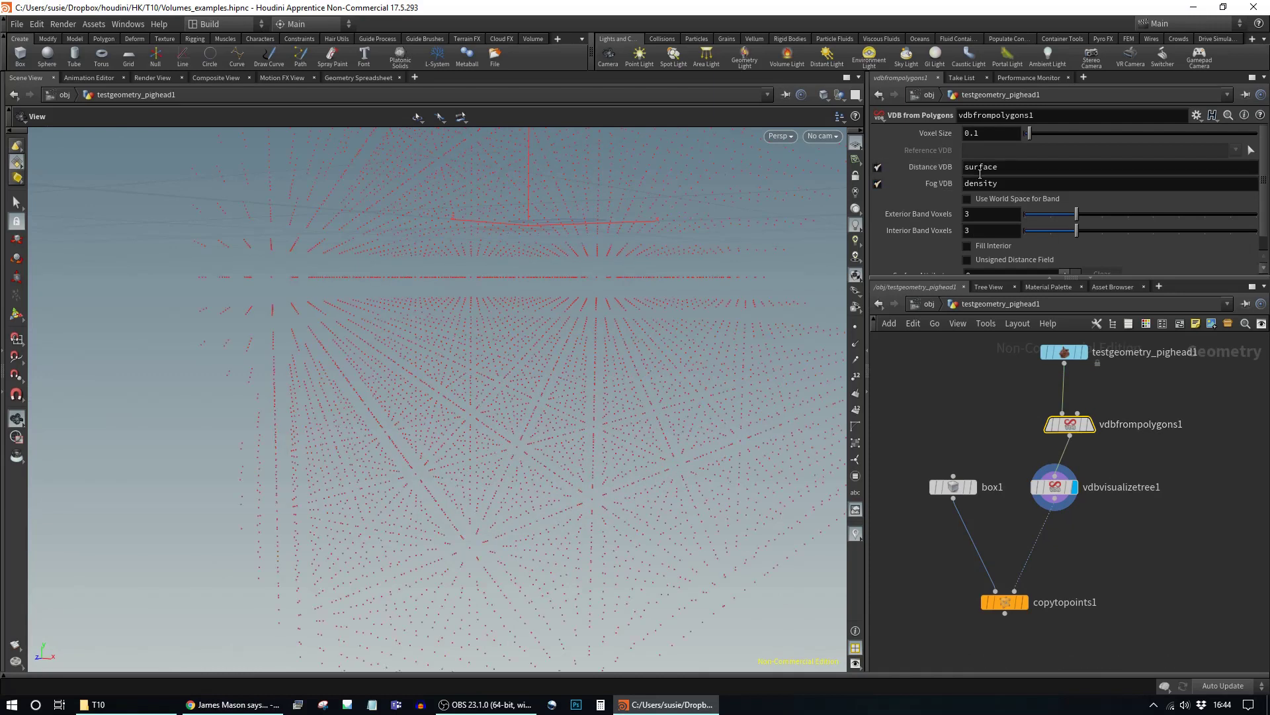
click(878, 183)
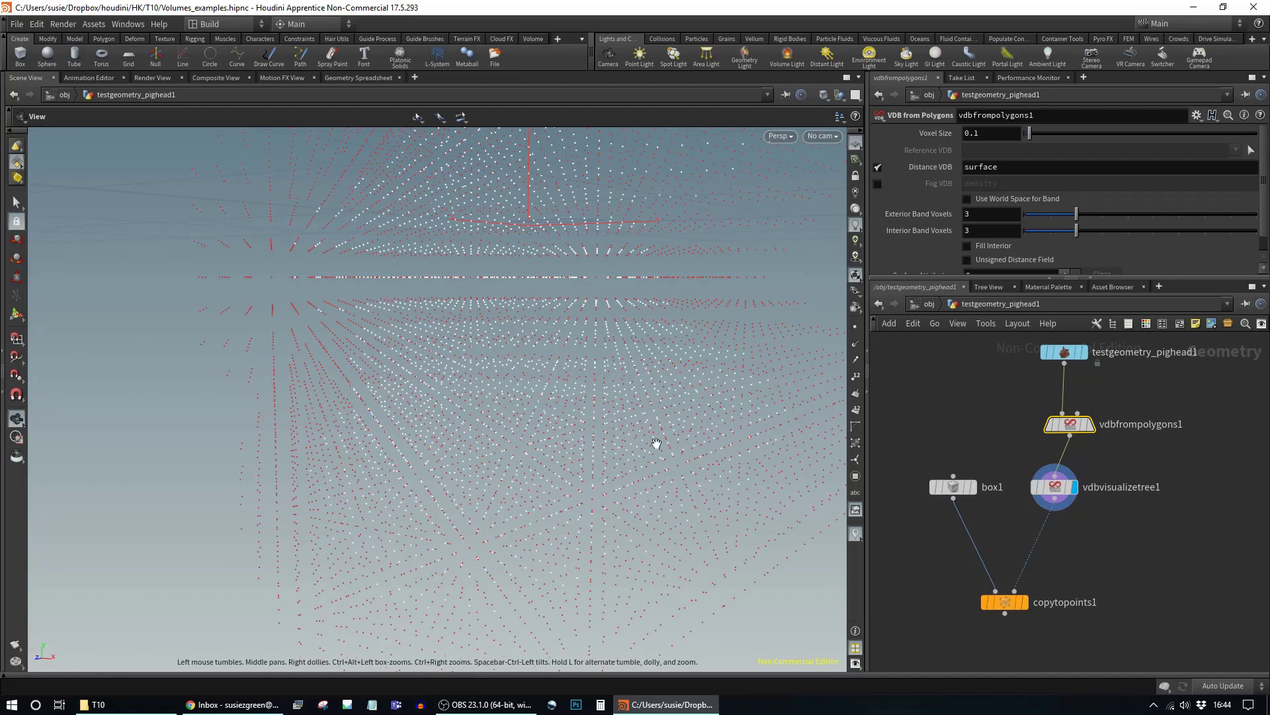
mouse_move(593, 418)
mouse_down()
mouse_move(482, 391)
mouse_move(628, 365)
mouse_move(576, 388)
mouse_move(589, 380)
mouse_move(591, 420)
mouse_move(539, 446)
mouse_move(598, 405)
mouse_move(607, 417)
mouse_up()
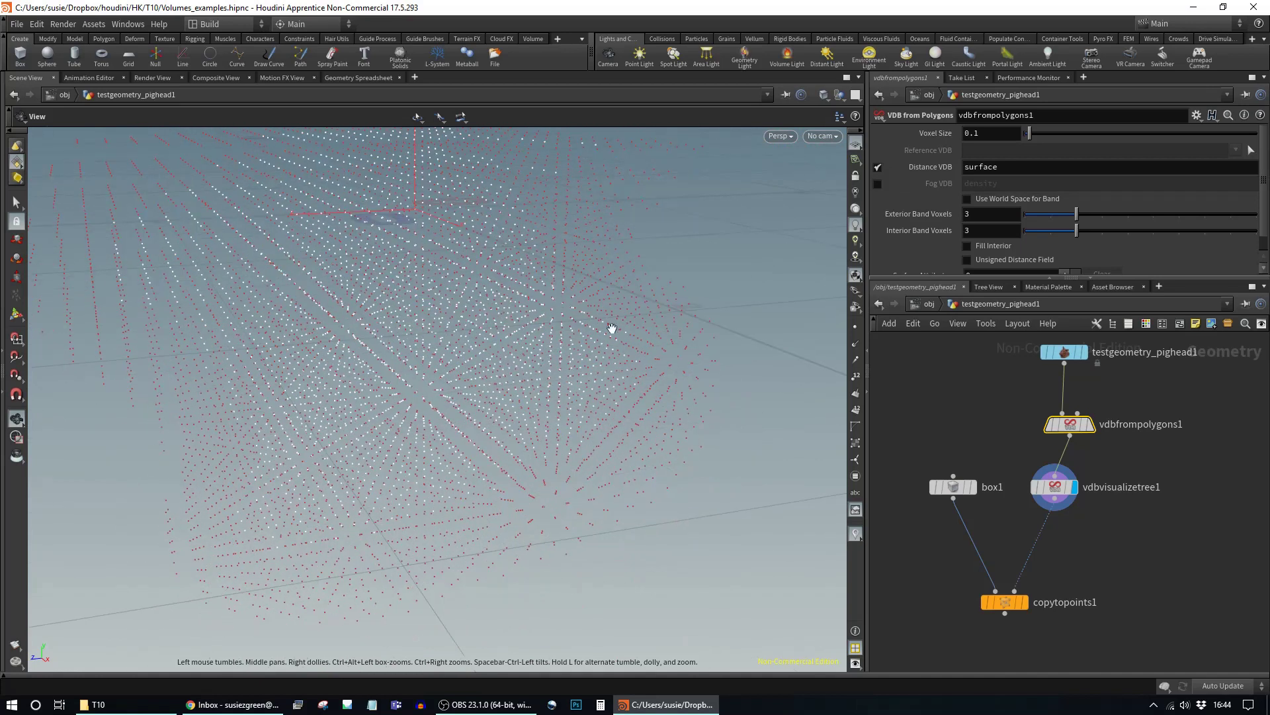
mouse_move(615, 342)
mouse_down()
mouse_move(655, 340)
mouse_move(610, 322)
mouse_up()
drag(494, 446, 496, 407)
Step: Insert a Group node between vdbvisualizetree1 and copytopoints1 and set its group type to Points
middle_drag(1101, 537, 1110, 489)
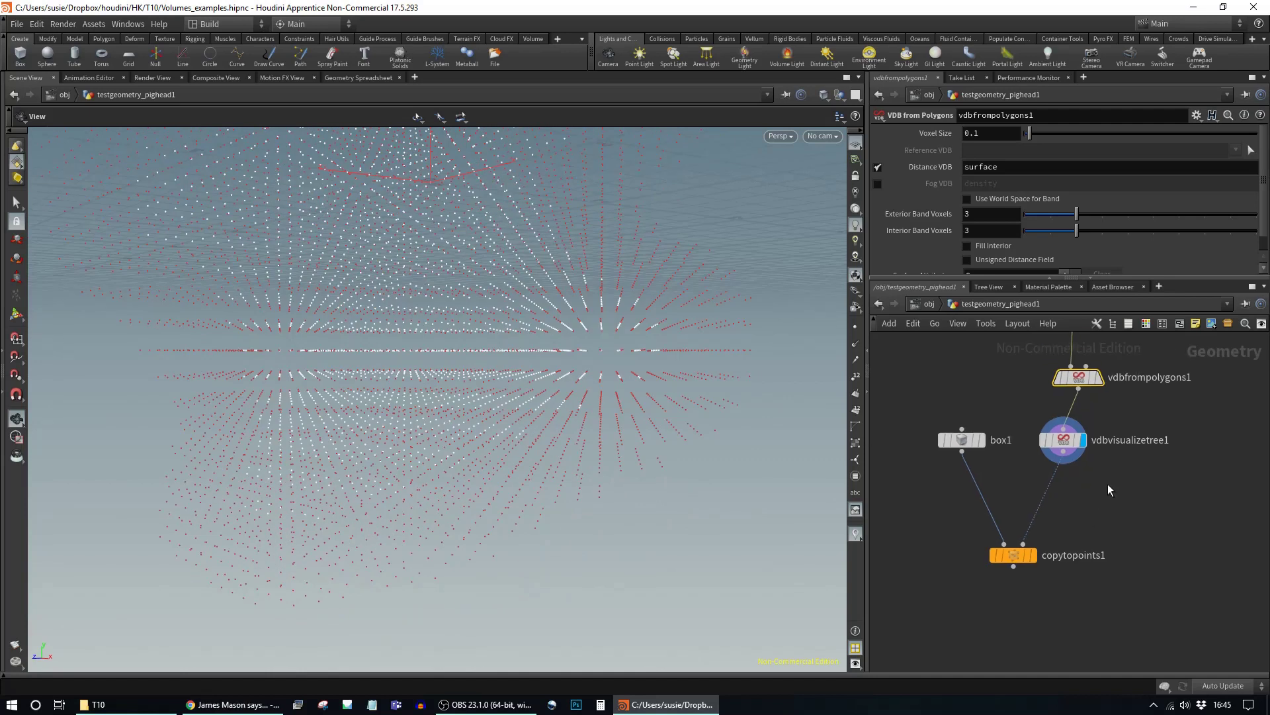
key(Tab)
text(gro)
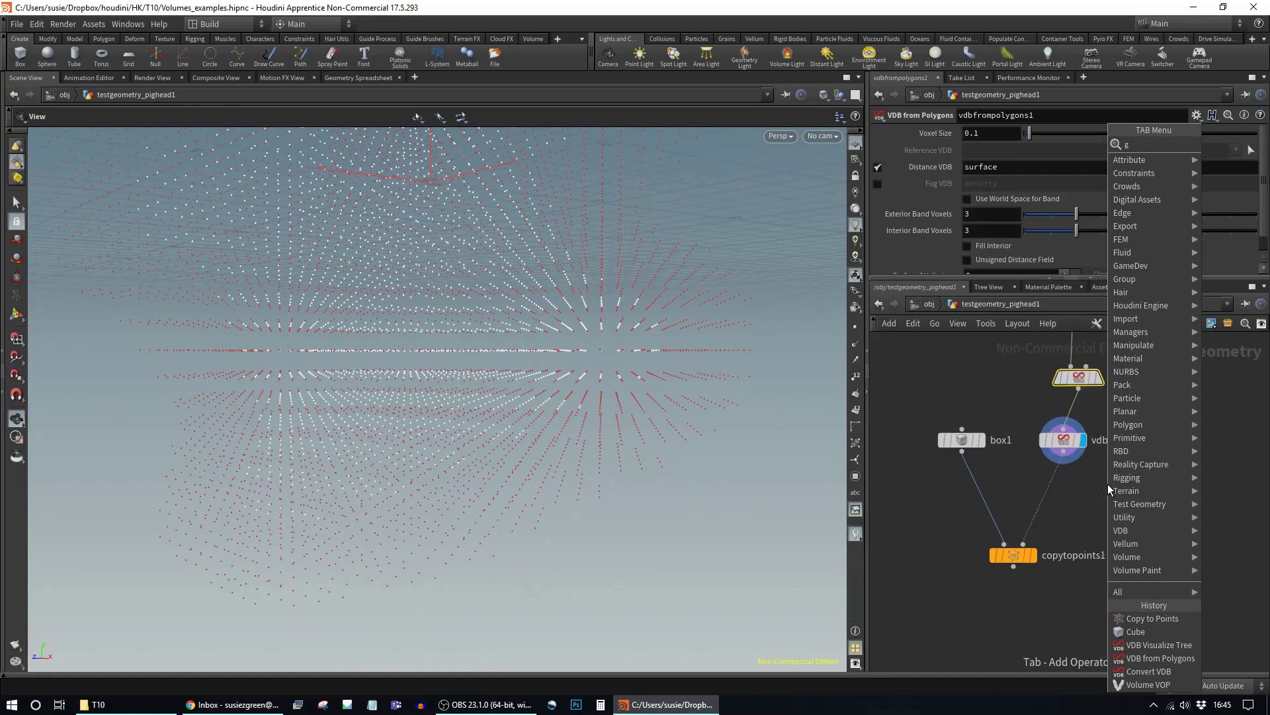
key(Return)
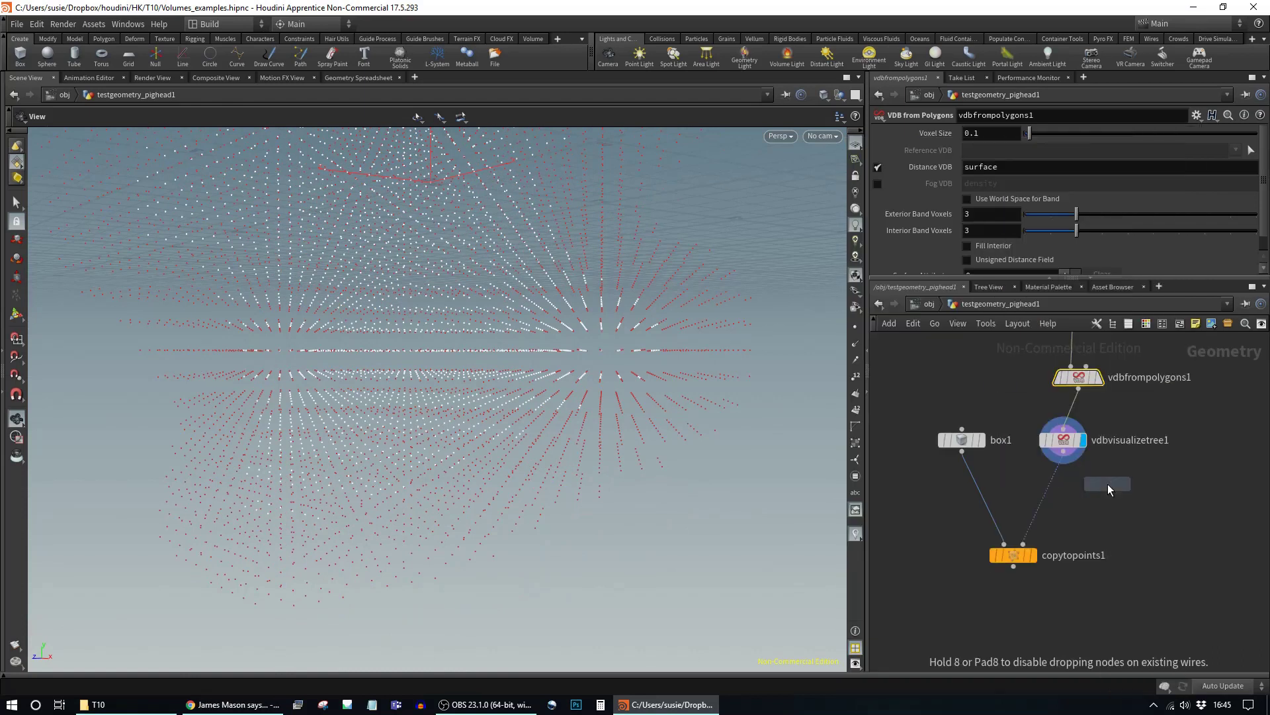
click(1052, 487)
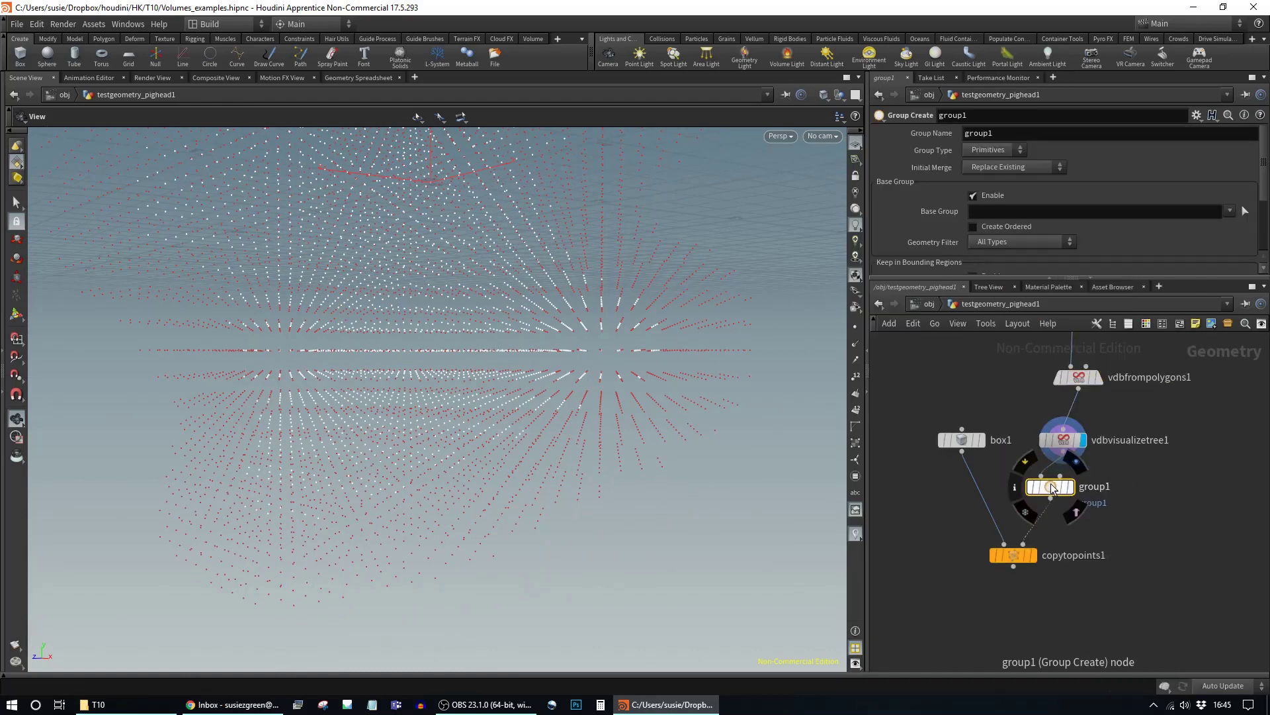
click(992, 149)
click(996, 164)
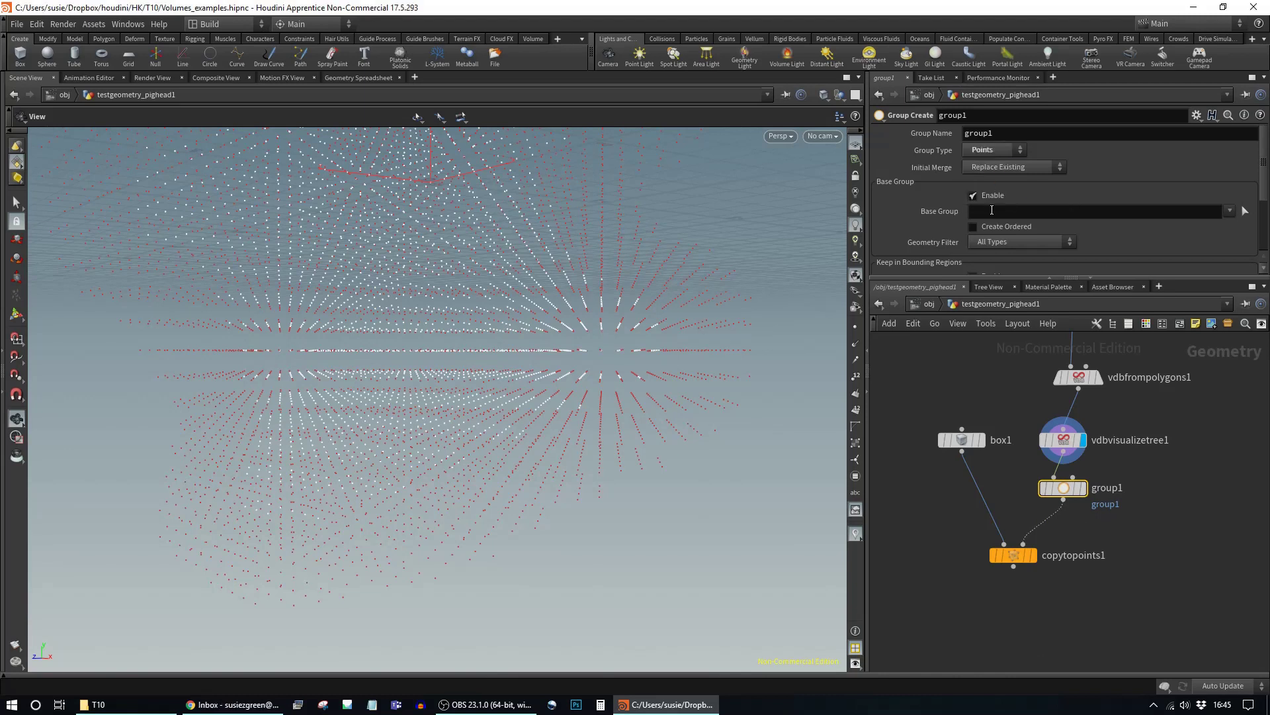
Step: Enable Points with Values for the active voxels on vdbvisualizetree1
click(994, 209)
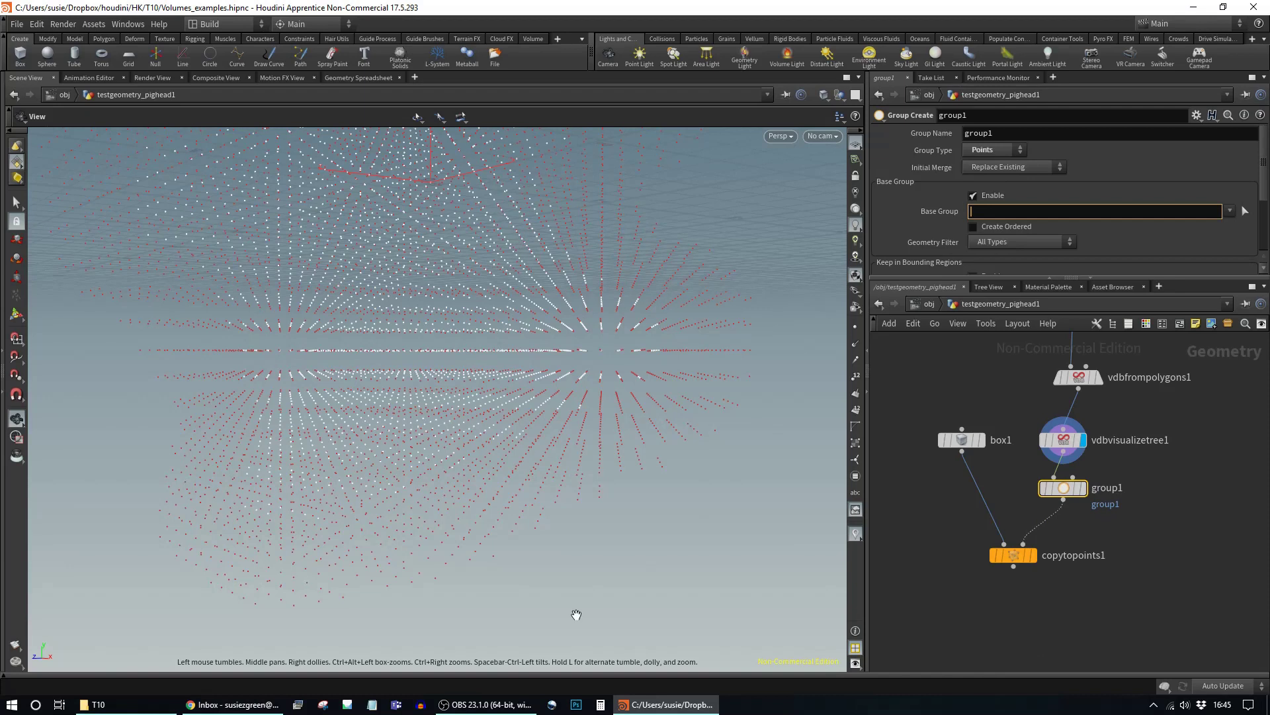
drag(1072, 456, 1069, 432)
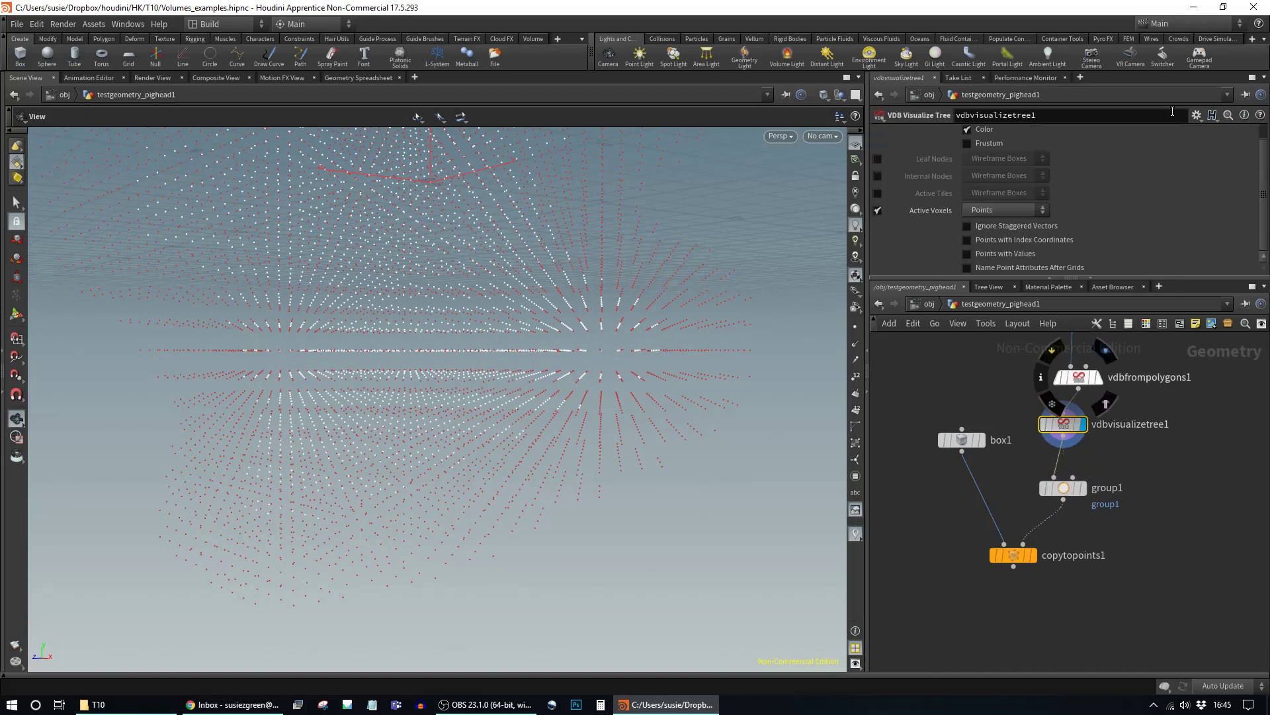
click(992, 256)
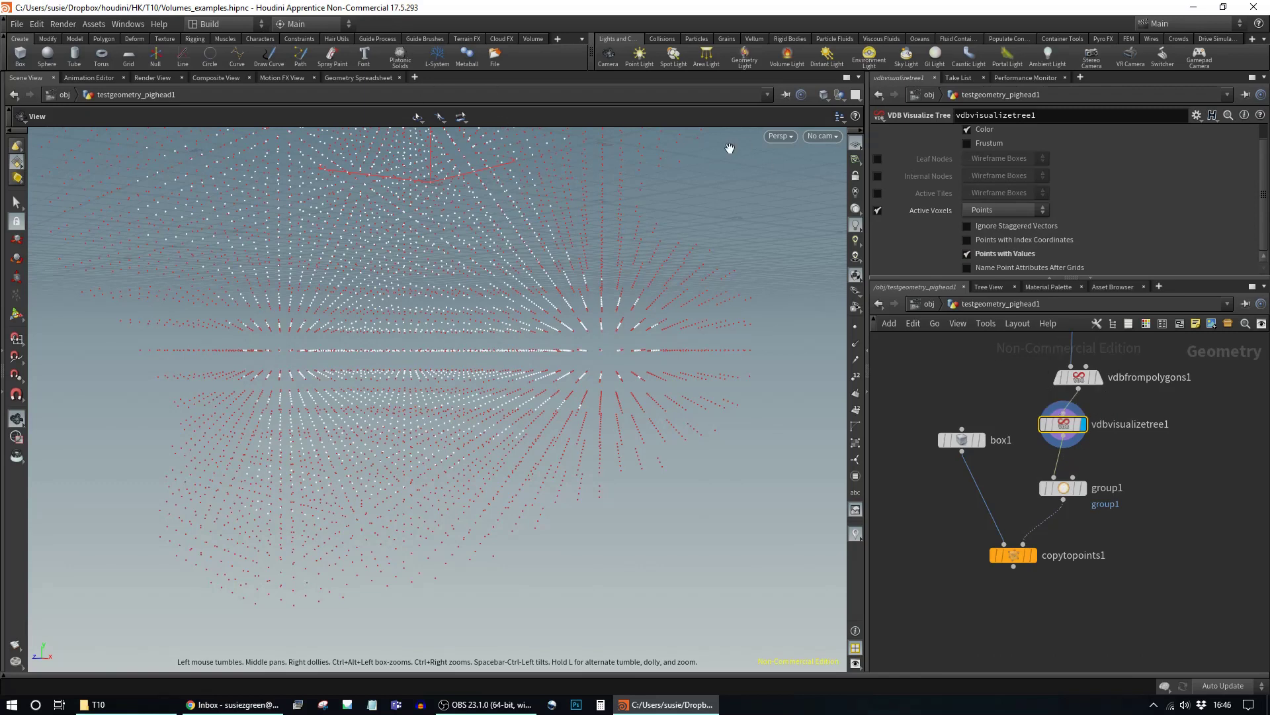
Step: Examine the point vdb_float values of vdbvisualizetree1 in the Geometry Spreadsheet, sorting them in both directions, and return to the scene view
click(361, 78)
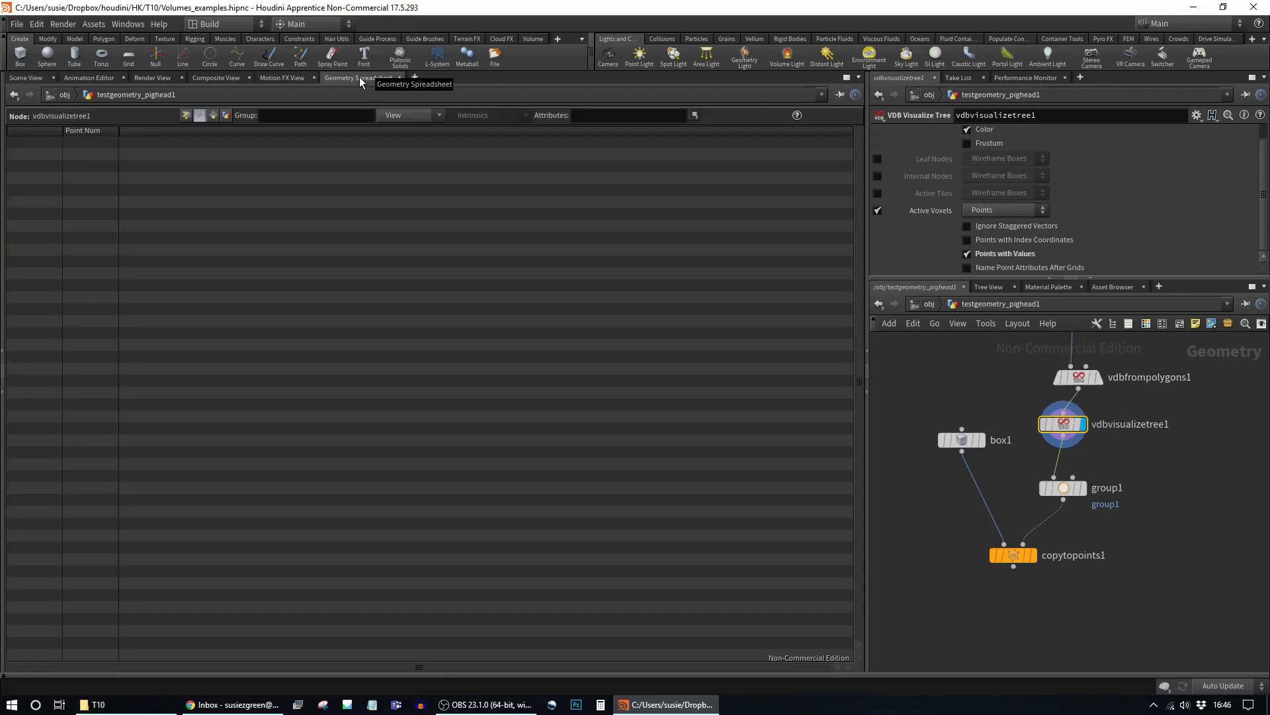
click(188, 115)
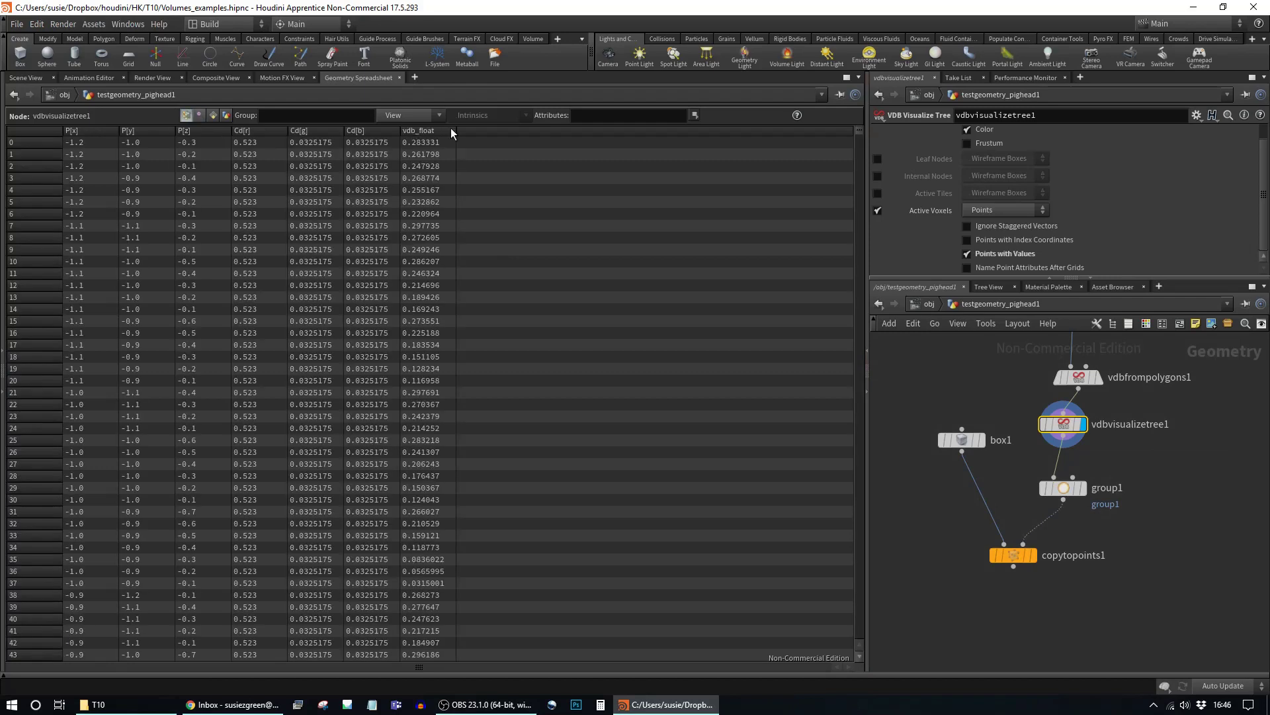
scroll(433, 307, down, 13)
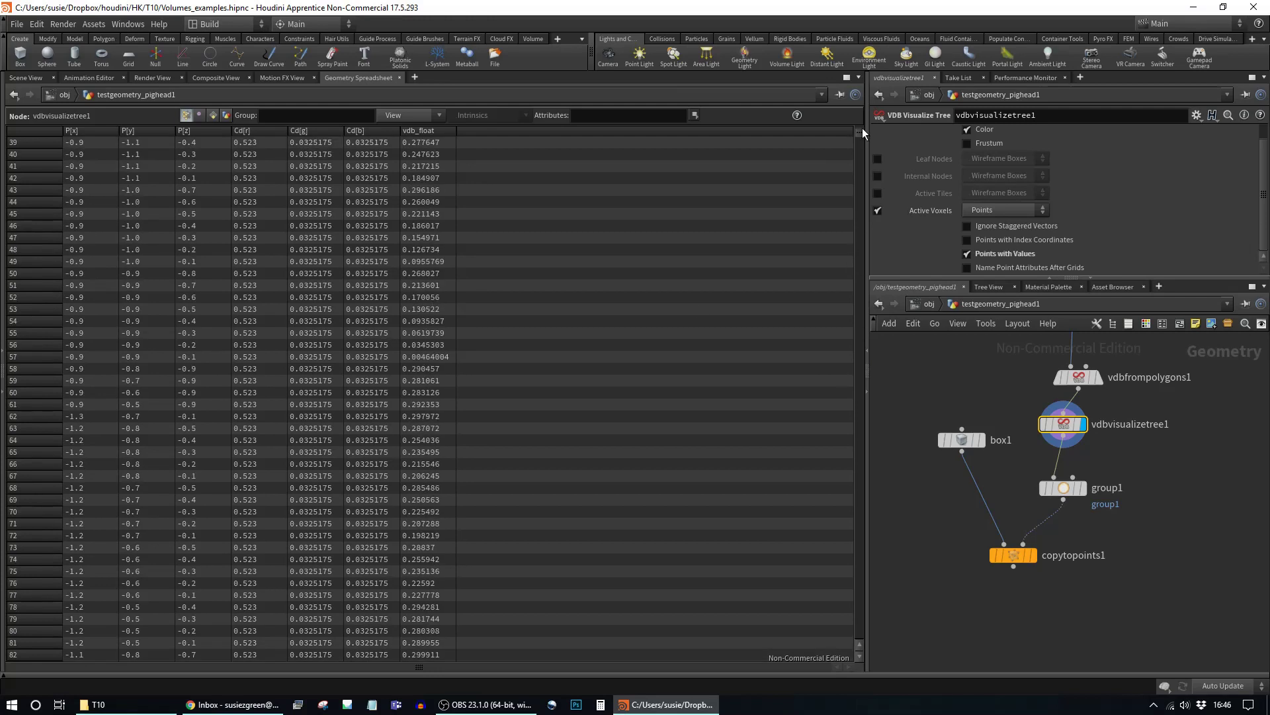
scroll(862, 133, up, 13)
click(421, 133)
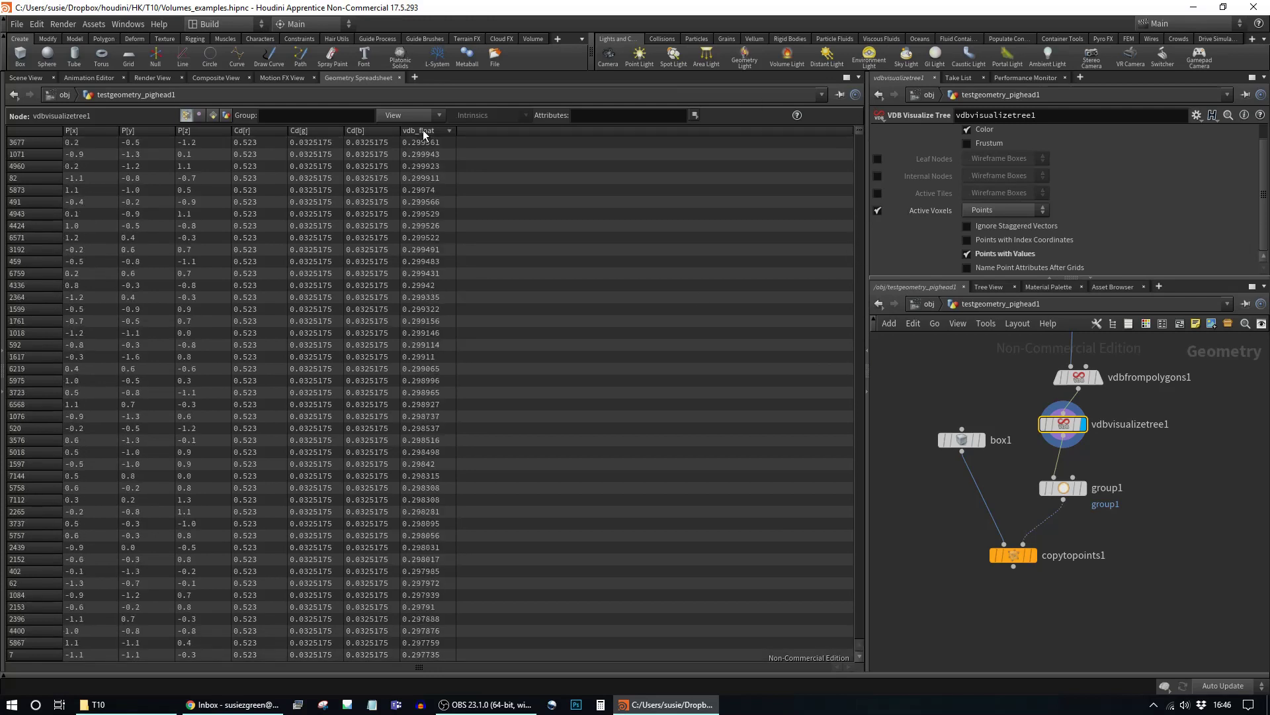
click(424, 134)
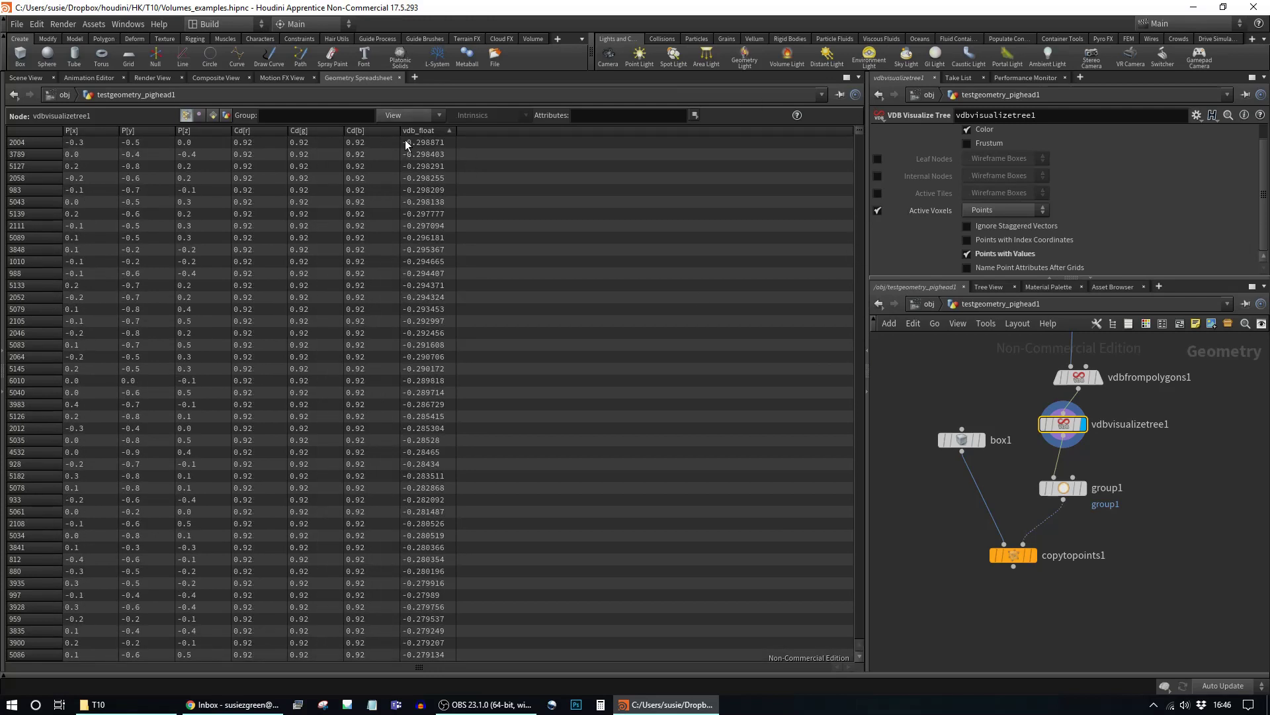
click(424, 132)
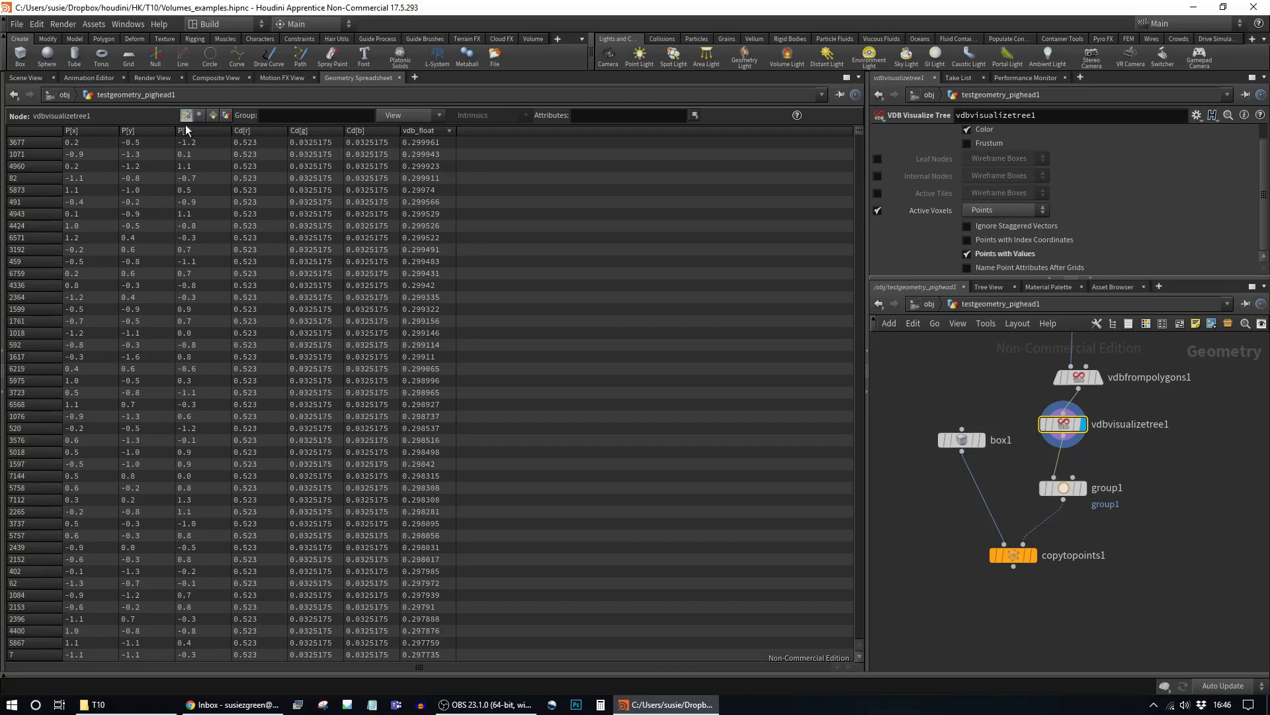
click(25, 77)
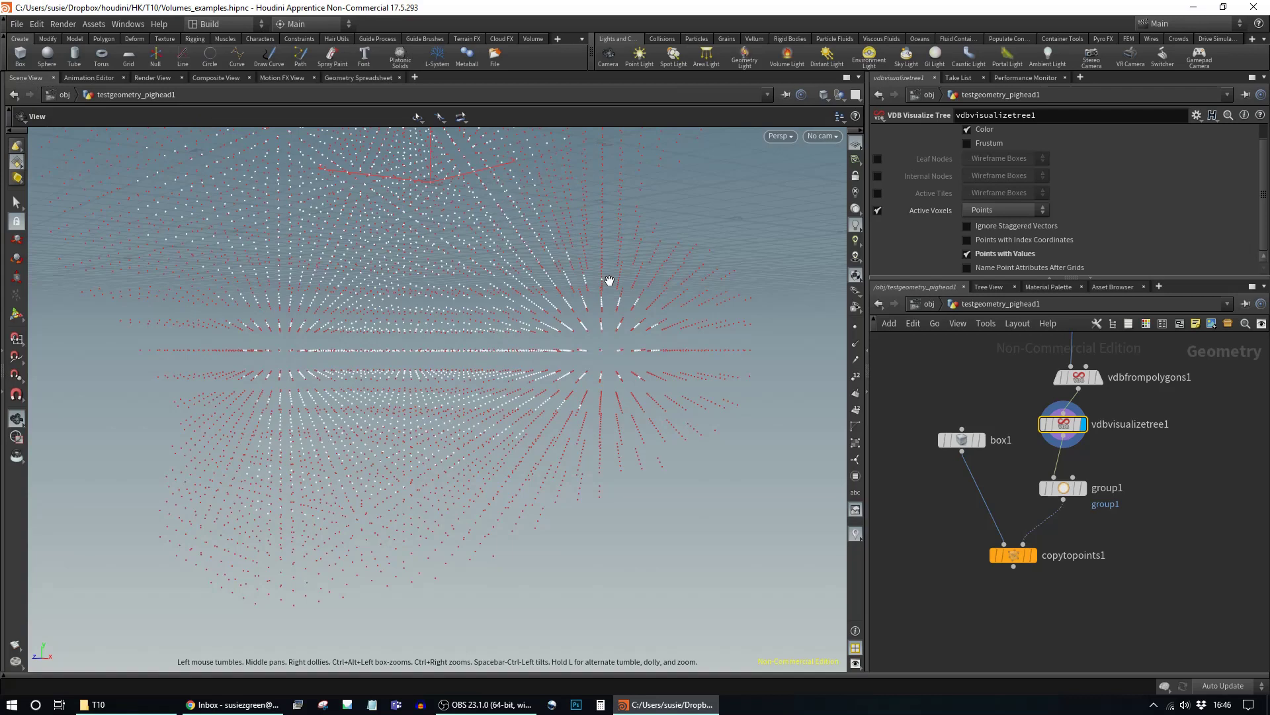
drag(646, 365, 620, 361)
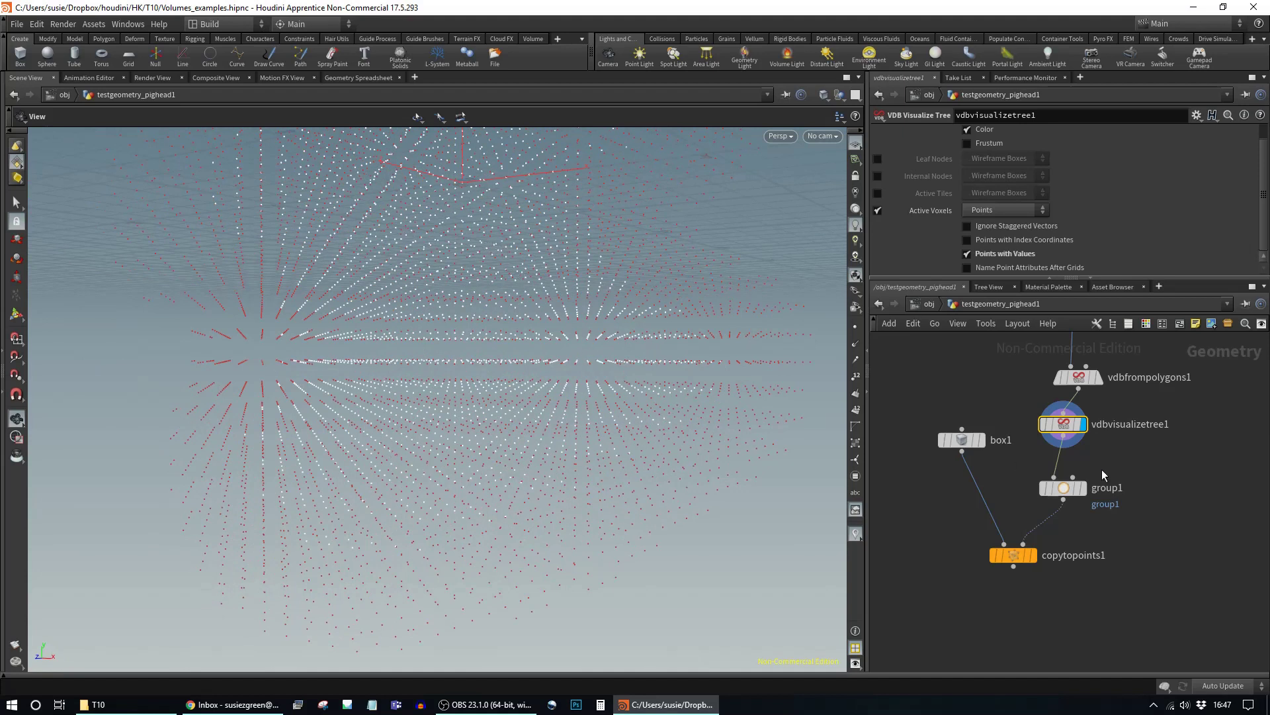
mouse_move(1063, 498)
drag(1062, 498, 1062, 481)
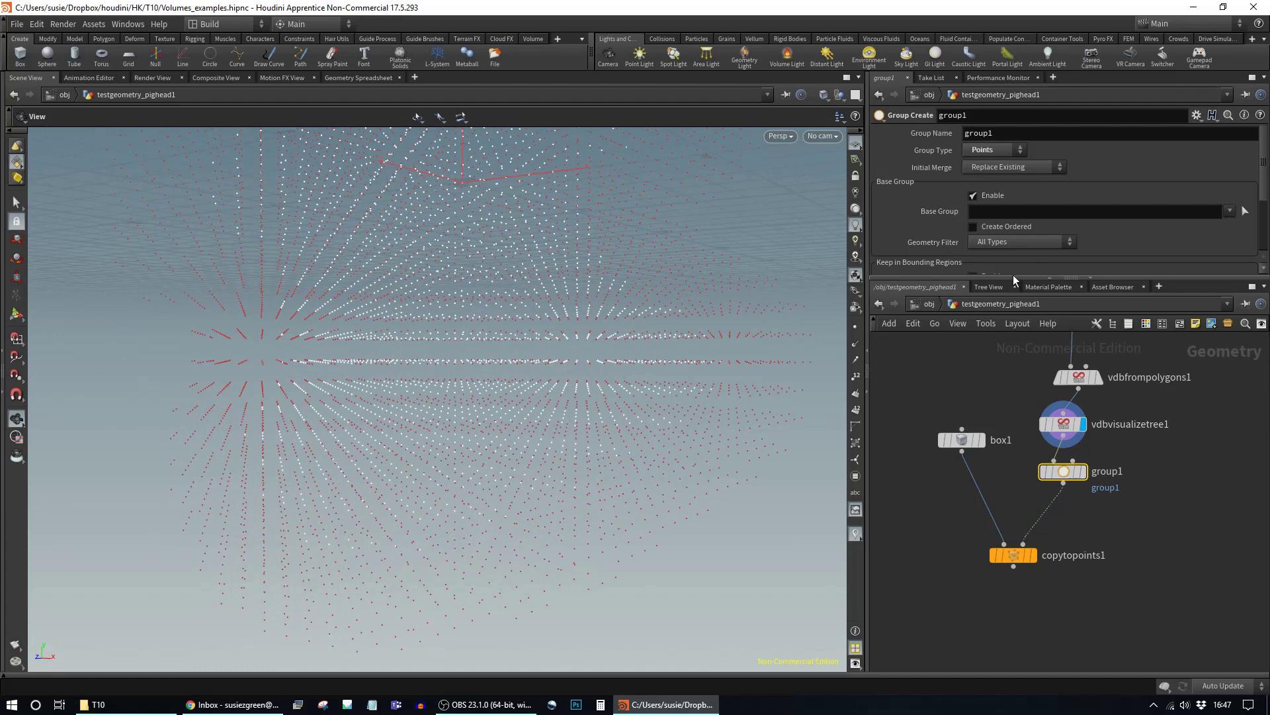
drag(1017, 282, 1008, 356)
click(1033, 212)
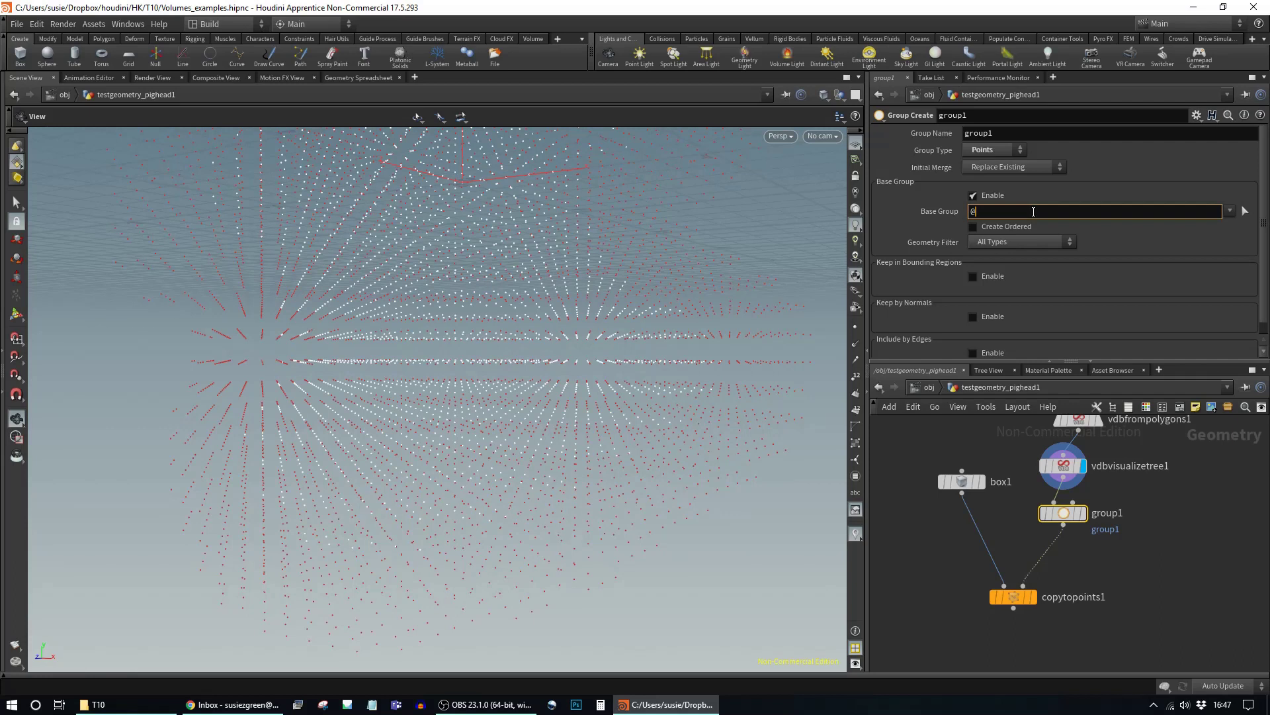
click(358, 77)
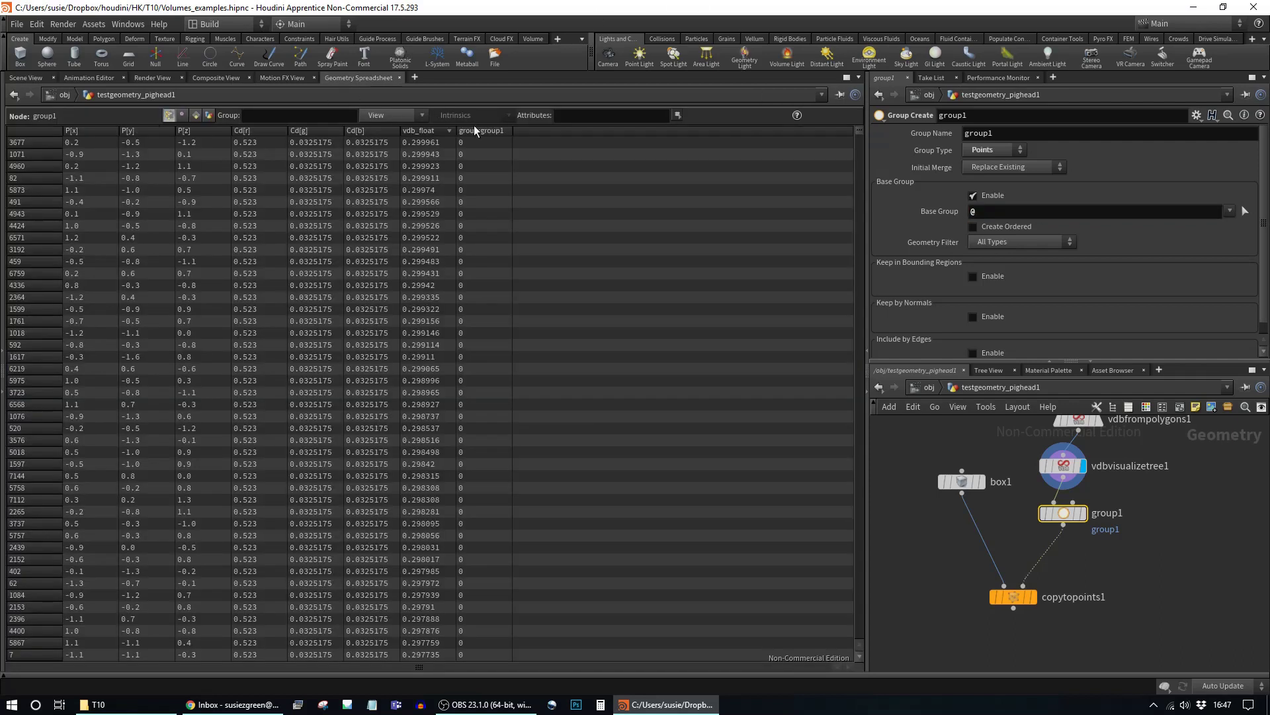
click(27, 78)
click(1006, 210)
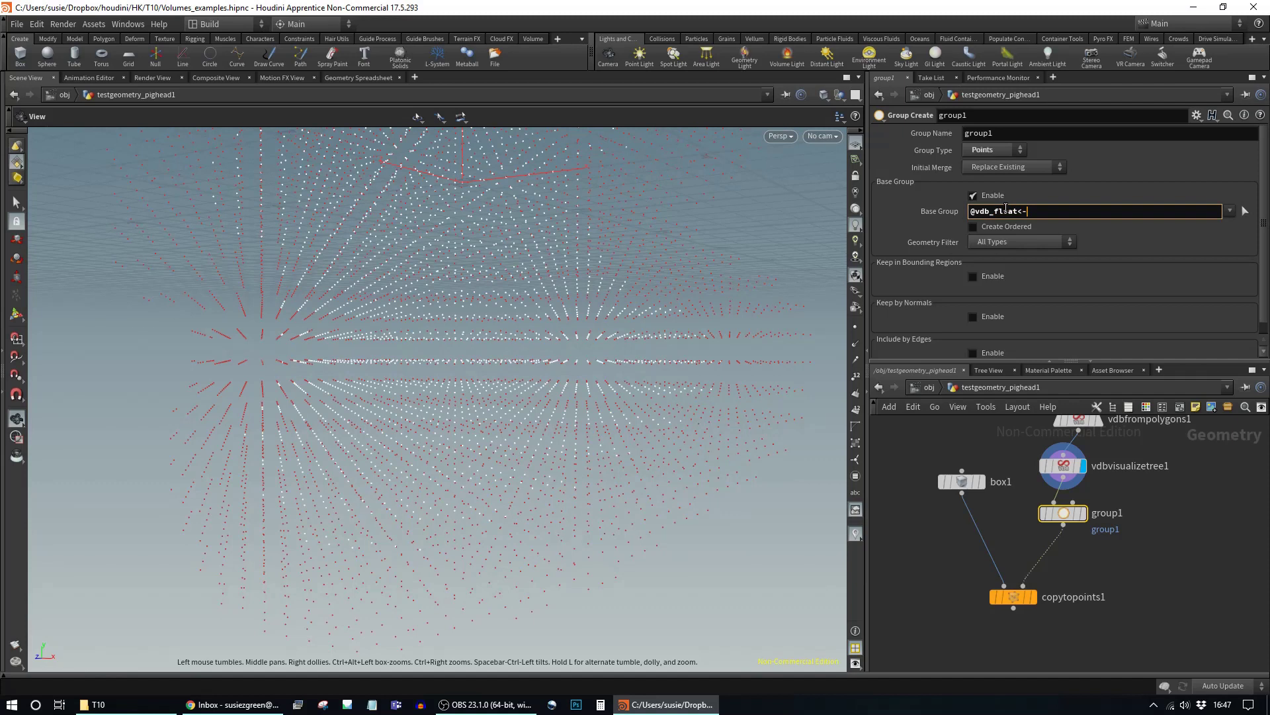
key(Return)
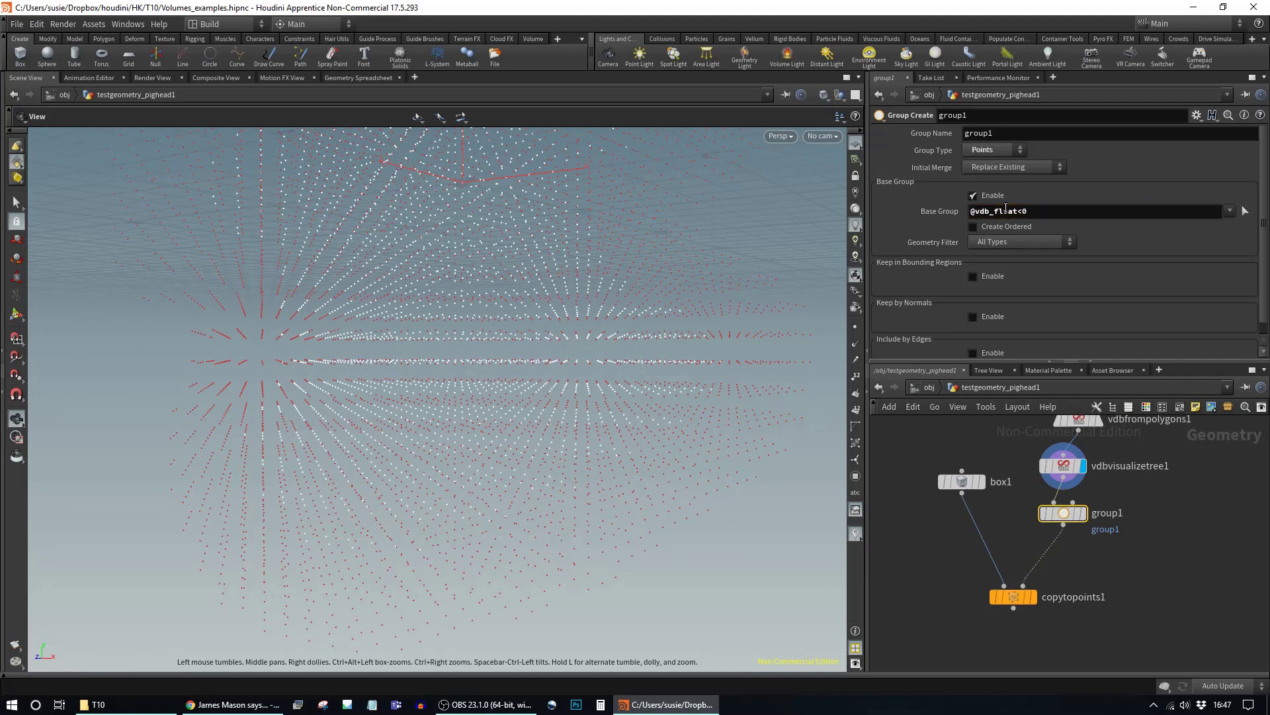
Step: Display group1 and inspect the grouped interior voxel points from several angles
key(r)
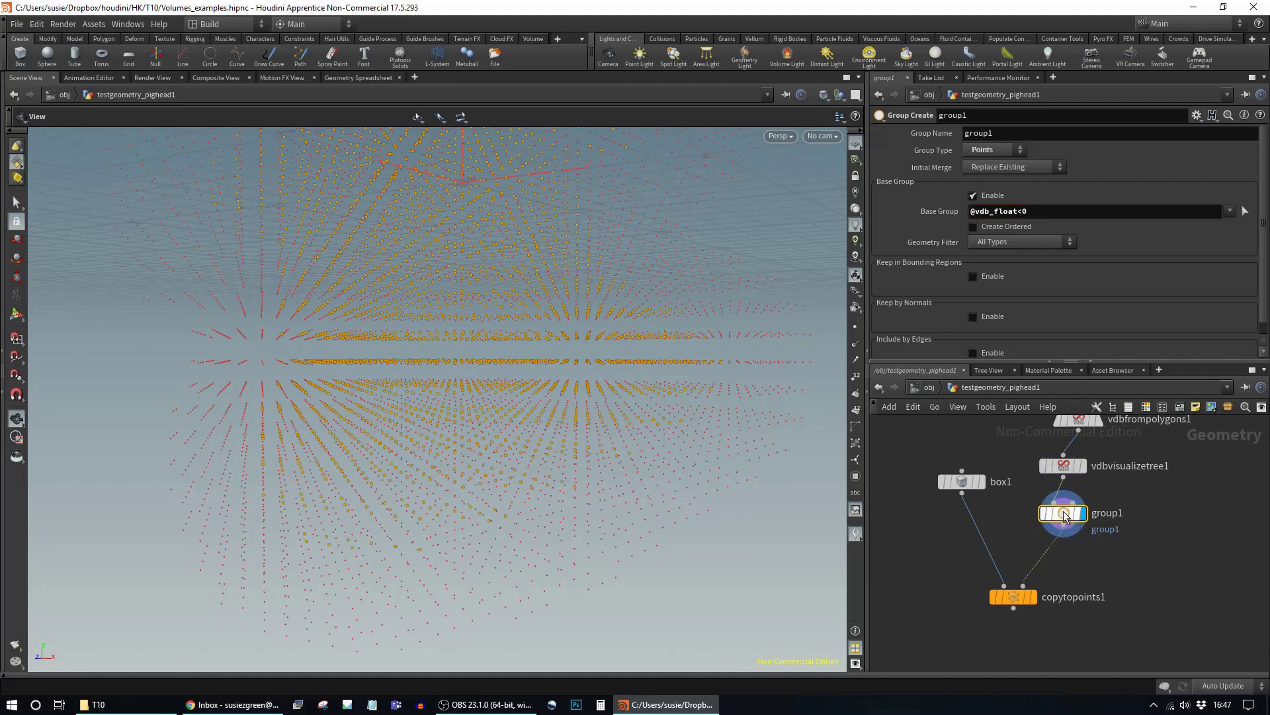
drag(570, 388, 669, 499)
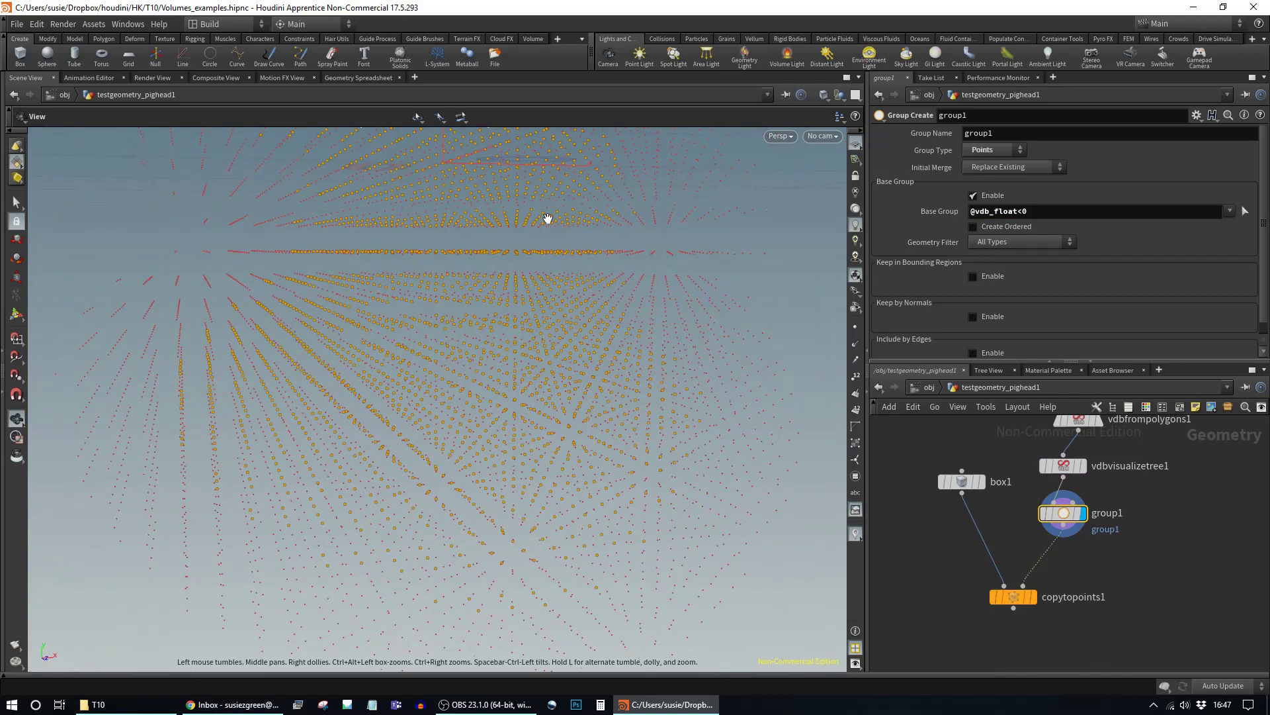
drag(396, 524, 669, 457)
Step: Insert a Blast node between group1 and copytopoints1, set its Group to group1 with Delete Non Selected enabled, and display it
key(Tab)
text(blast)
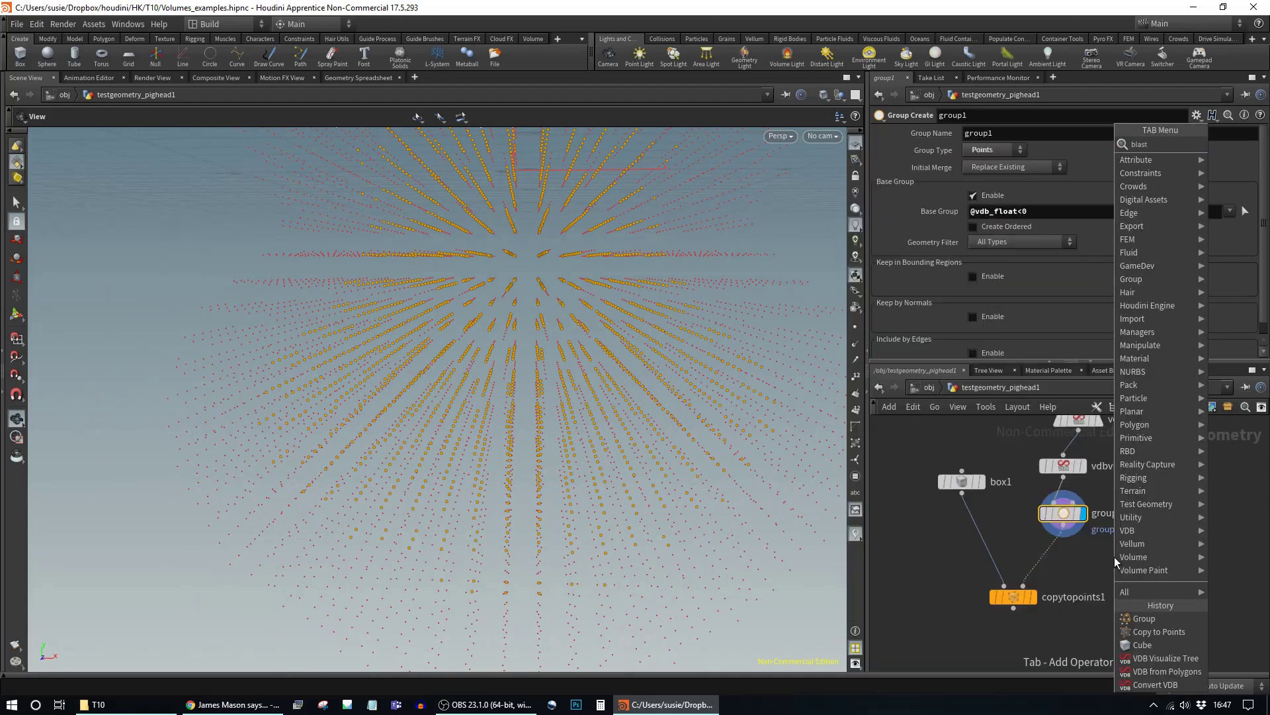
key(Return)
click(1052, 546)
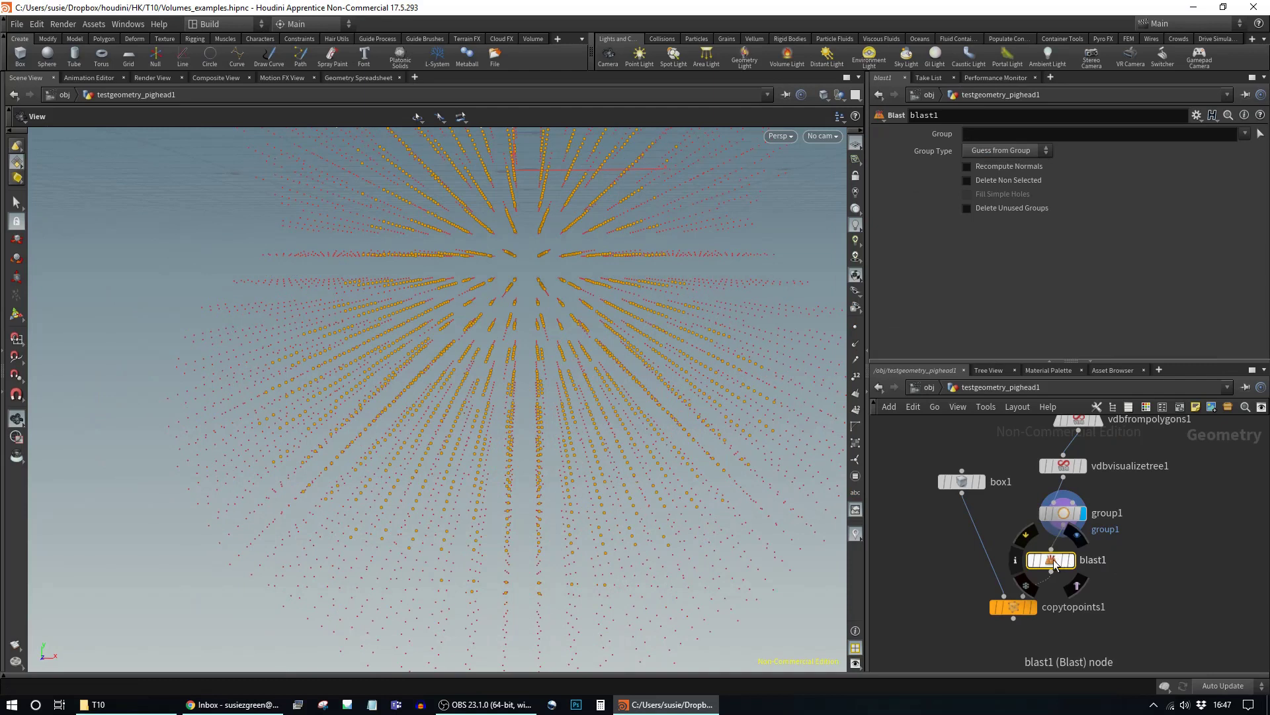
click(993, 180)
click(1083, 557)
click(1244, 133)
click(1232, 148)
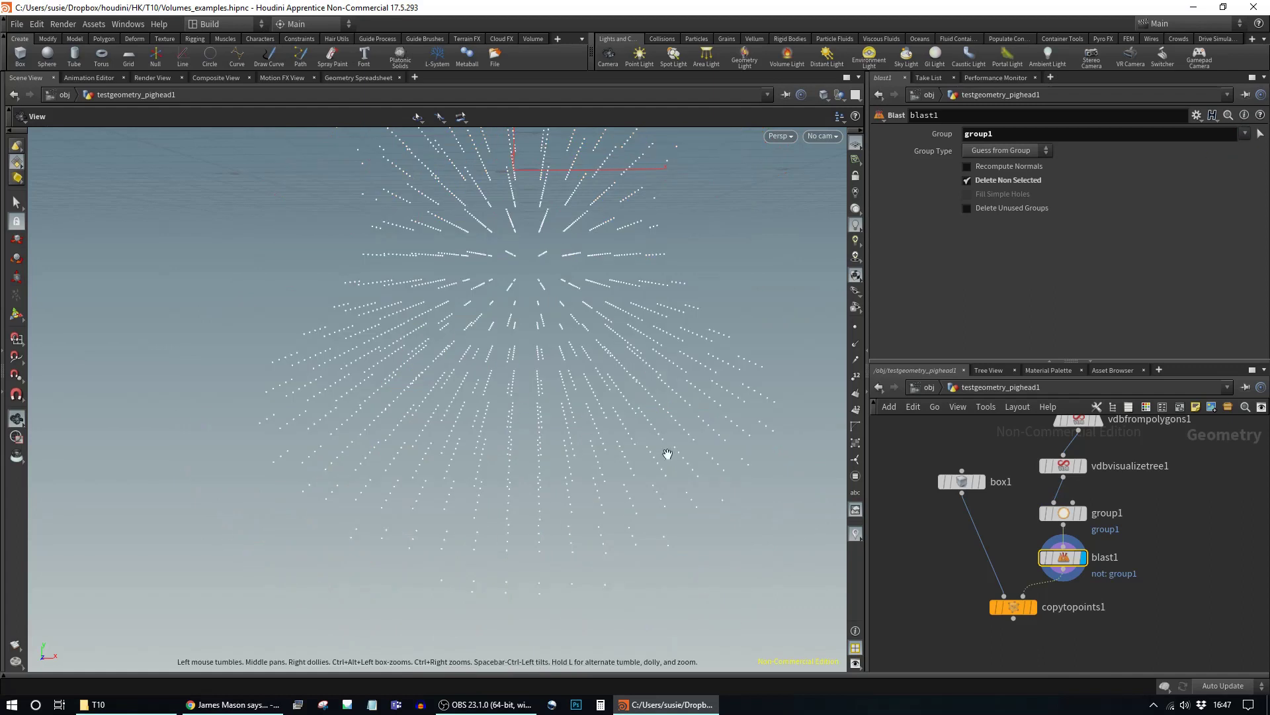
scroll(704, 458, up, 5)
middle_drag(704, 458, 604, 411)
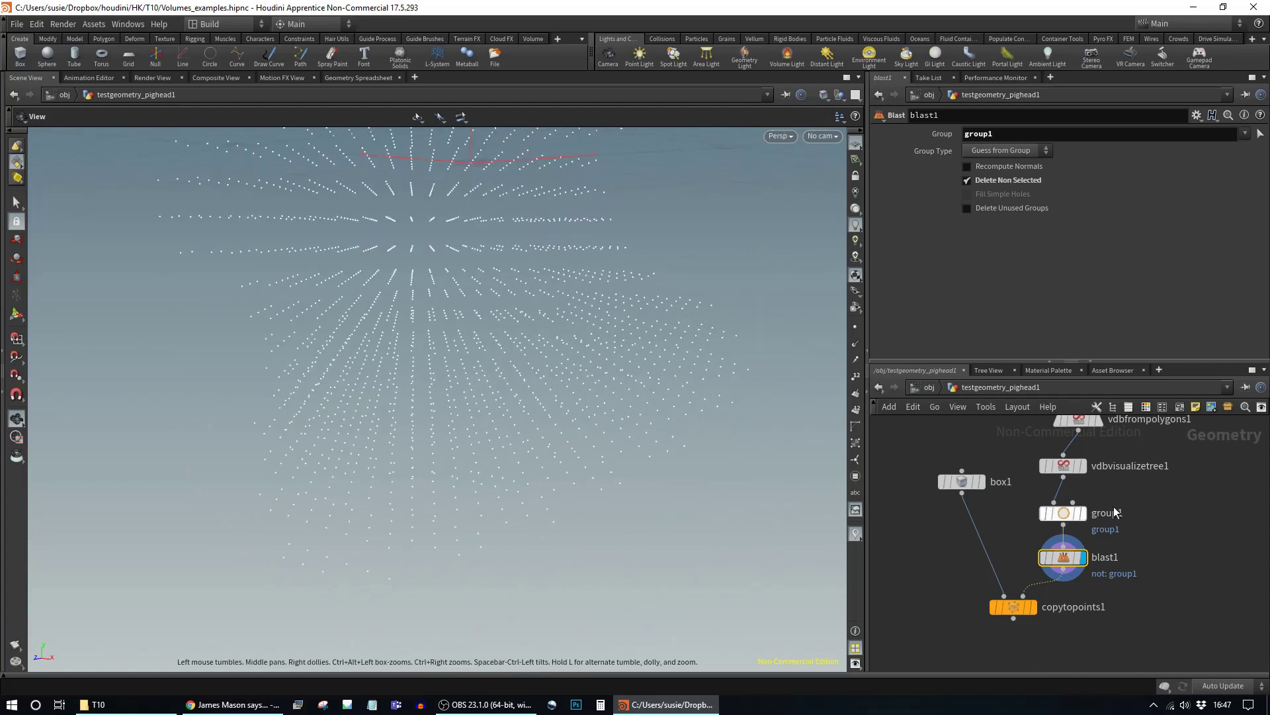
Step: Make room above copytopoints1, insert a Group node directly after blast1, and display it
drag(1011, 607, 1008, 633)
middle_drag(1127, 524, 1131, 386)
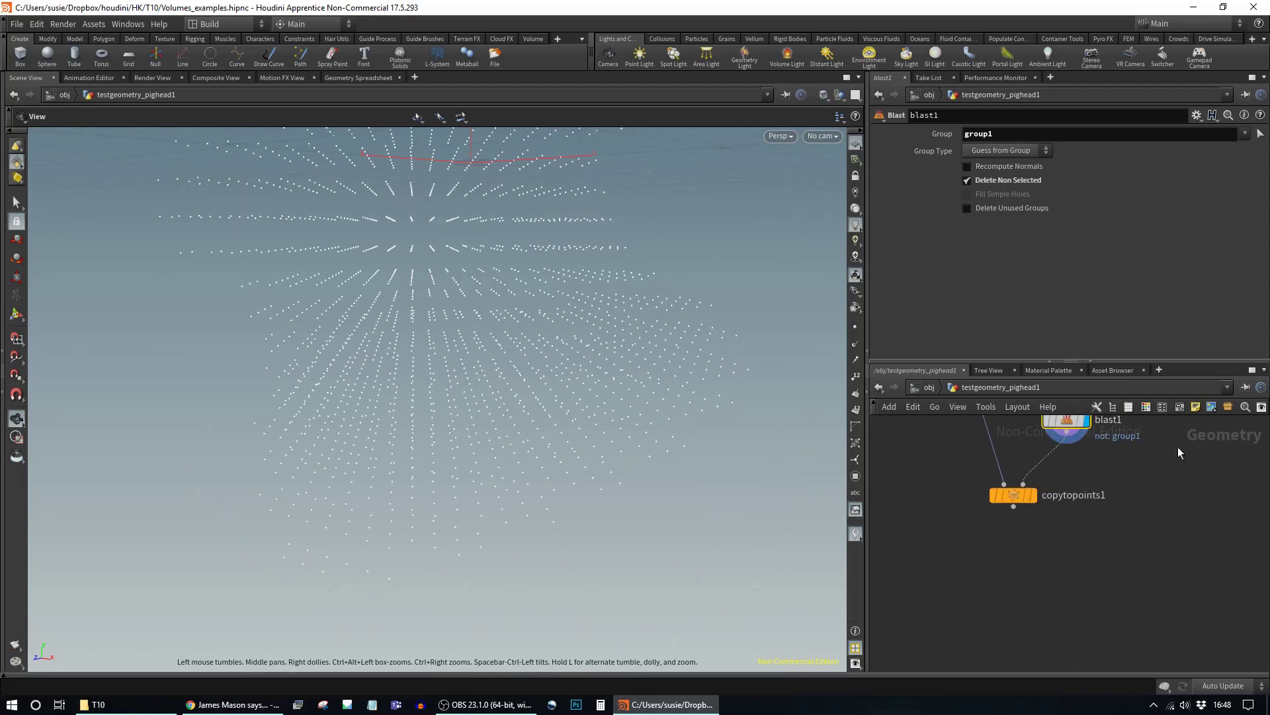
middle_drag(1105, 471, 1073, 560)
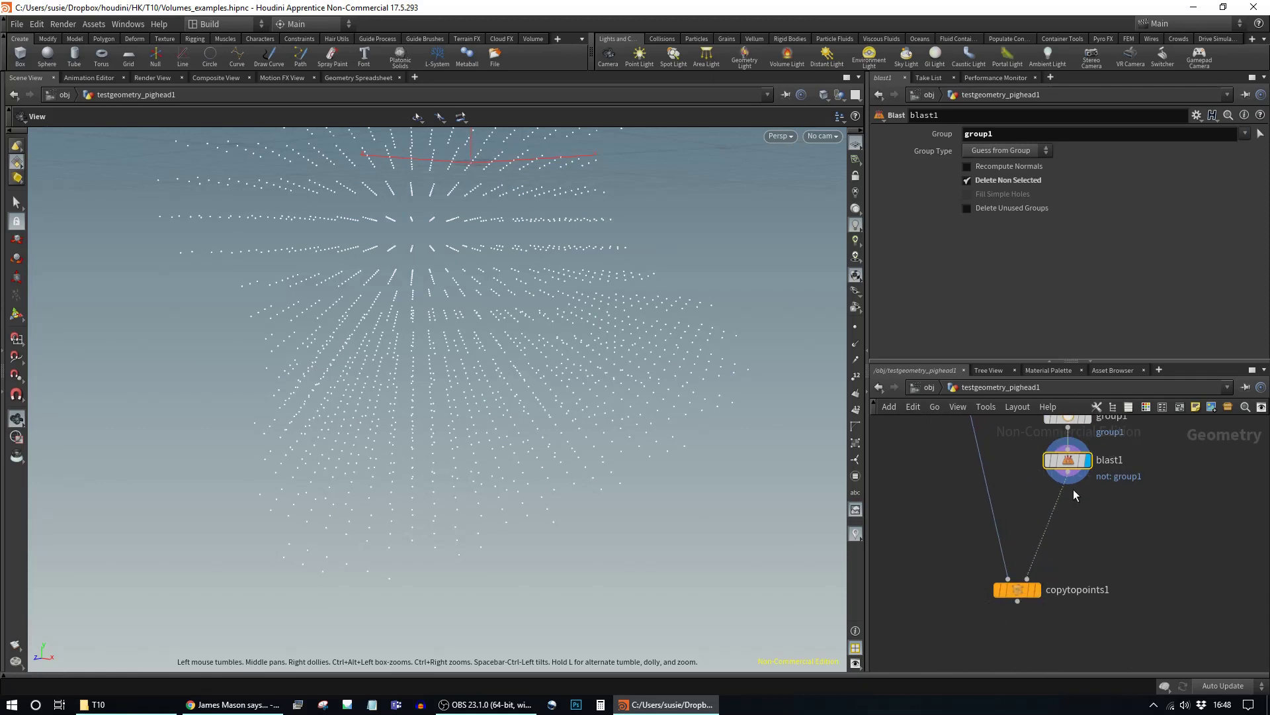
key(Tab)
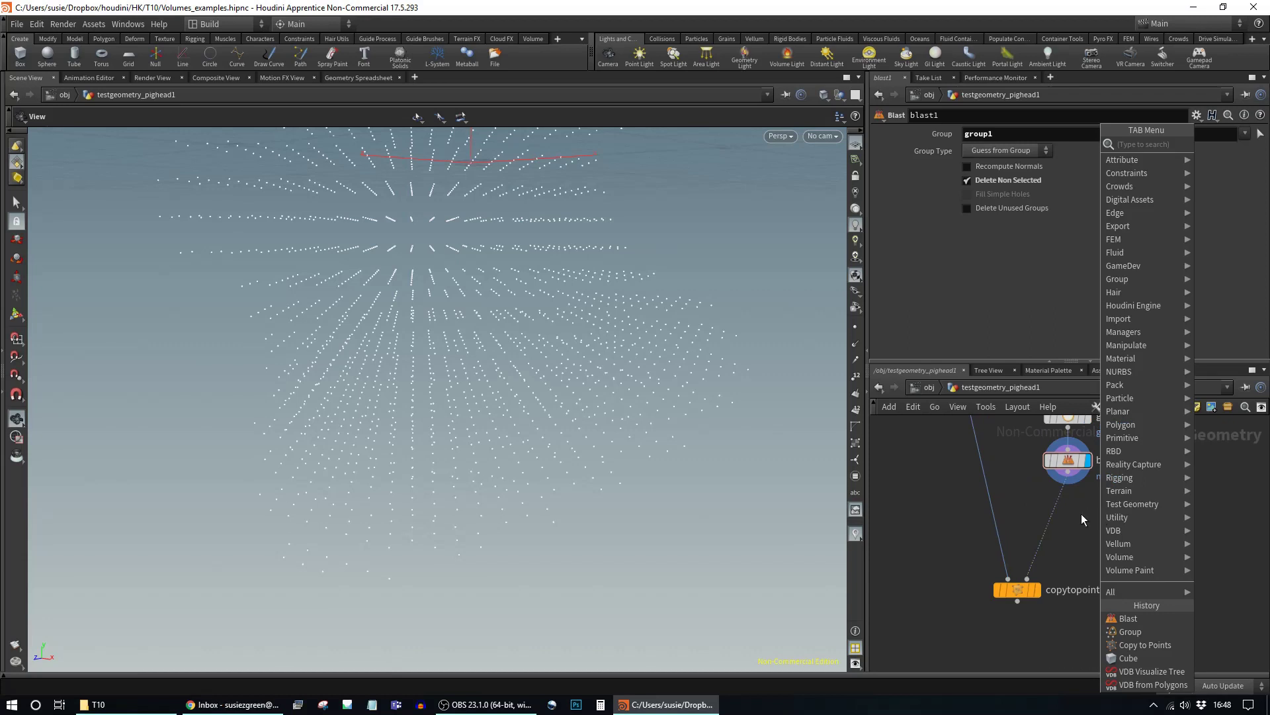
text(group)
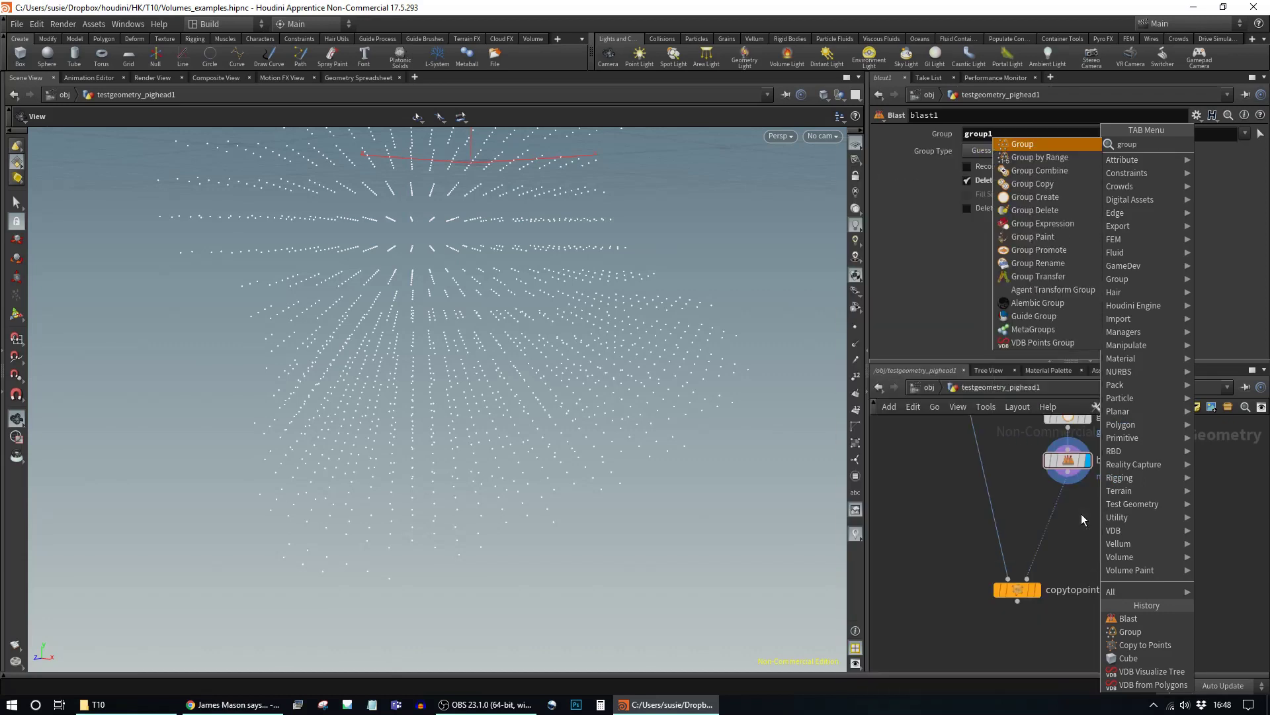
key(Return)
click(1057, 517)
drag(1057, 516, 1068, 517)
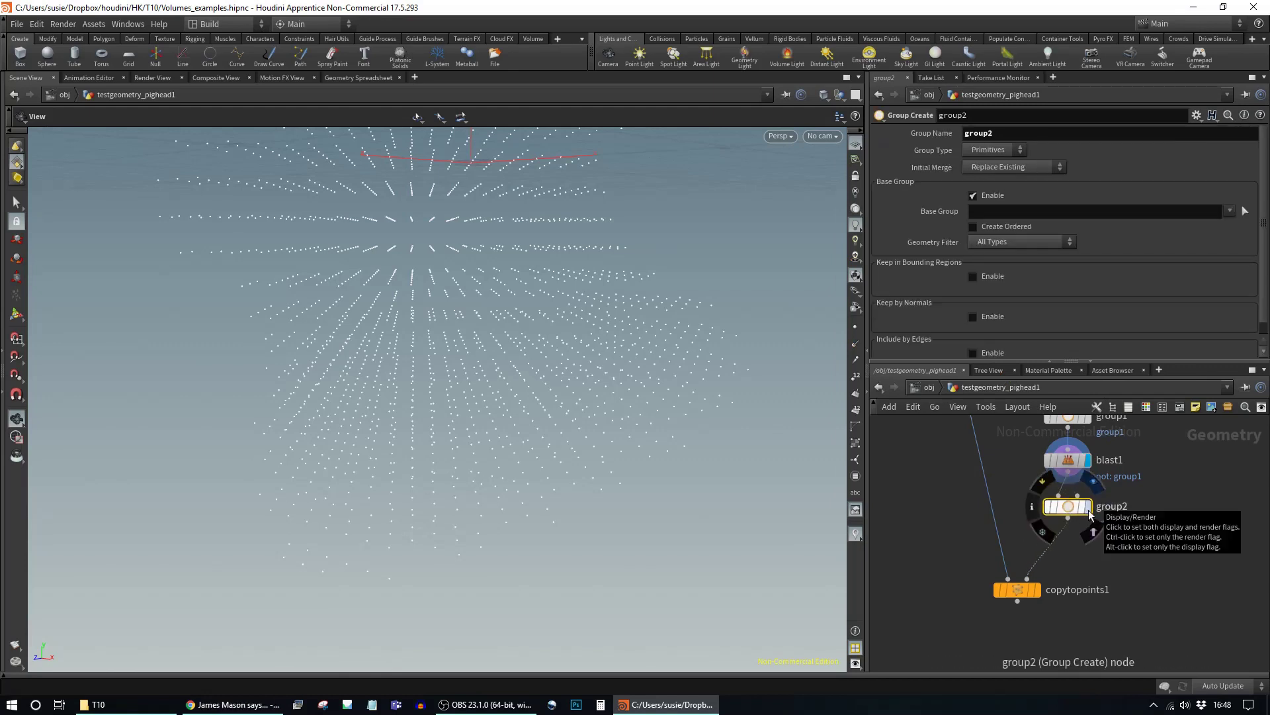
click(1088, 509)
click(1031, 210)
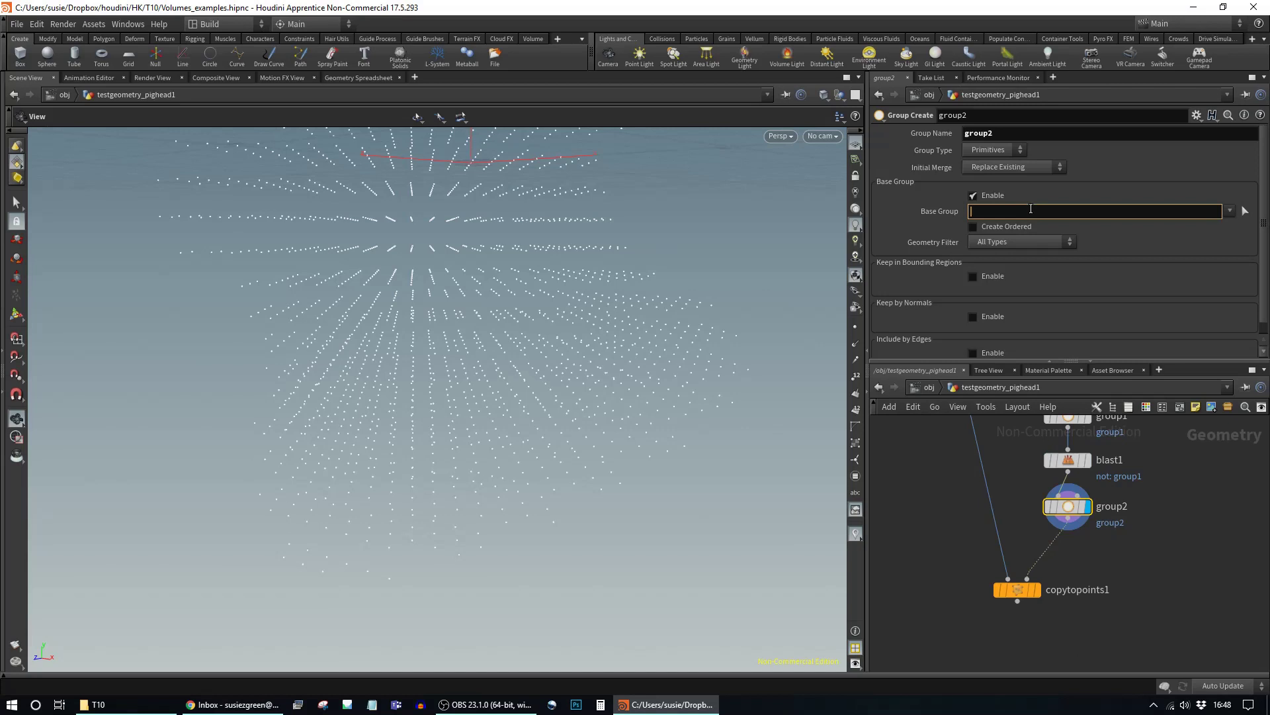
text(@vdb_float>-0.1)
key(Return)
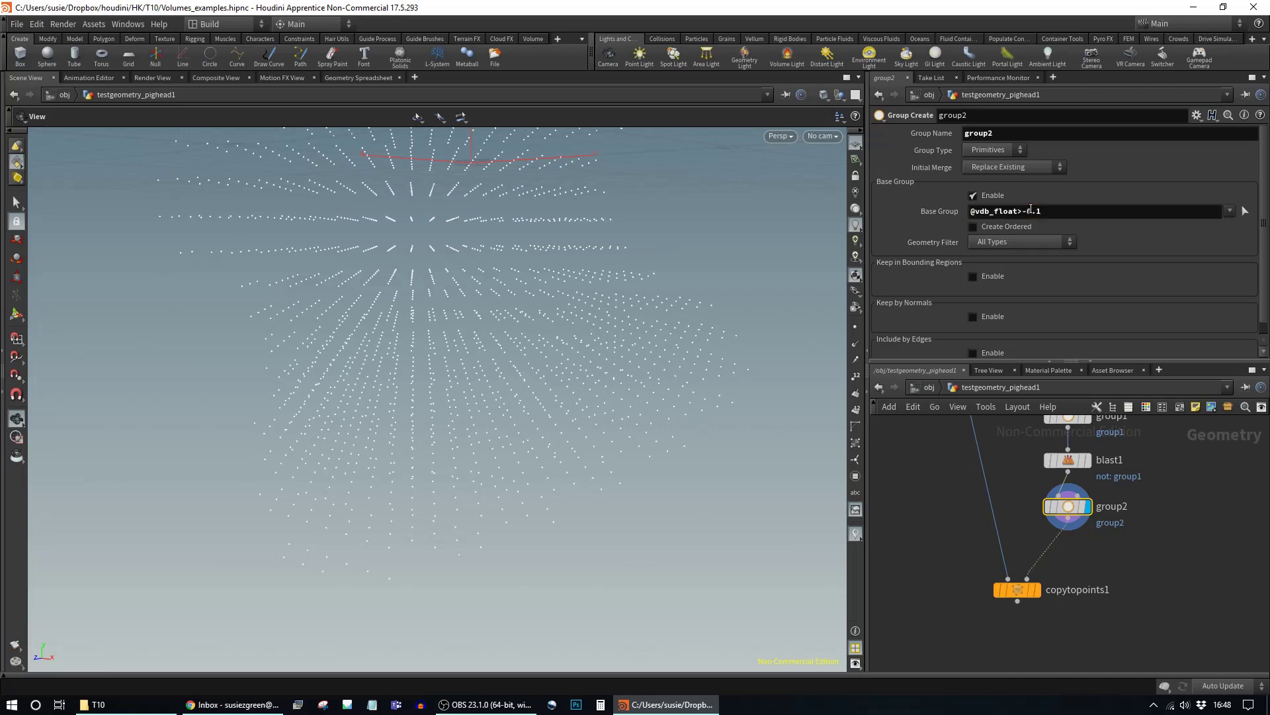
mouse_move(585, 324)
mouse_down()
mouse_move(555, 361)
mouse_move(488, 326)
mouse_move(582, 310)
mouse_up()
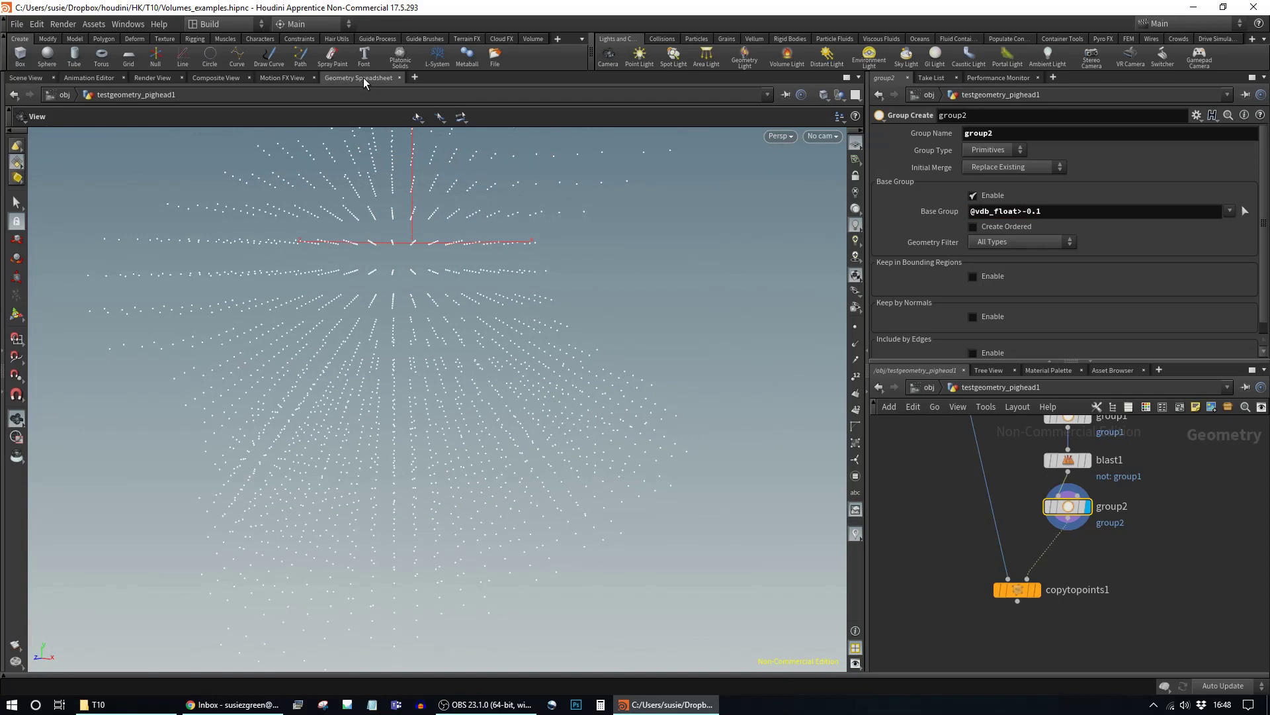
click(361, 78)
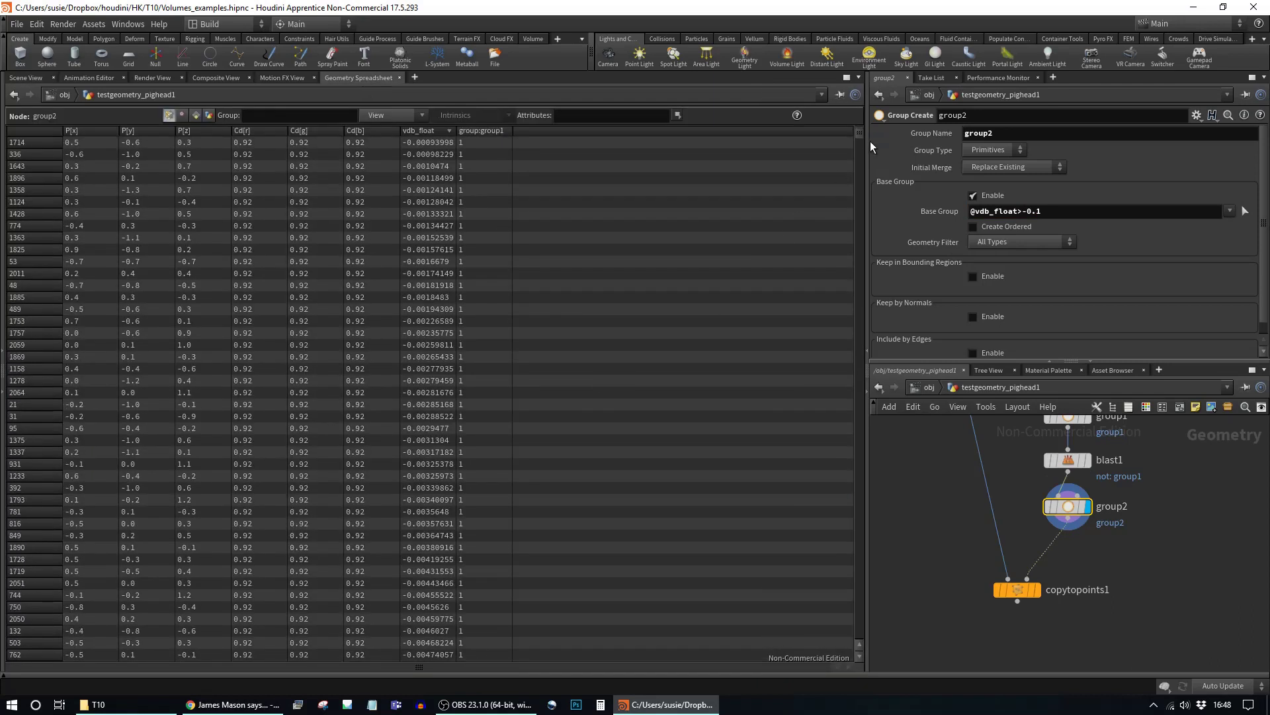
drag(857, 132, 816, 636)
drag(819, 490, 818, 464)
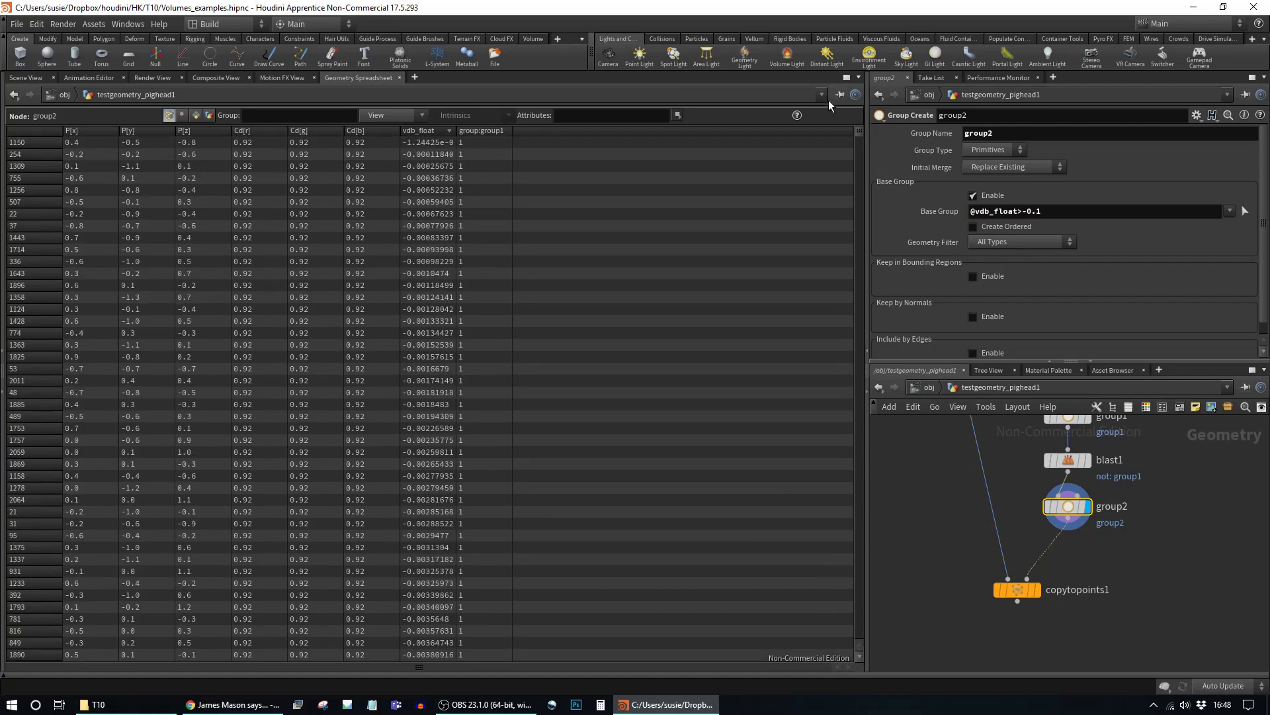
click(25, 78)
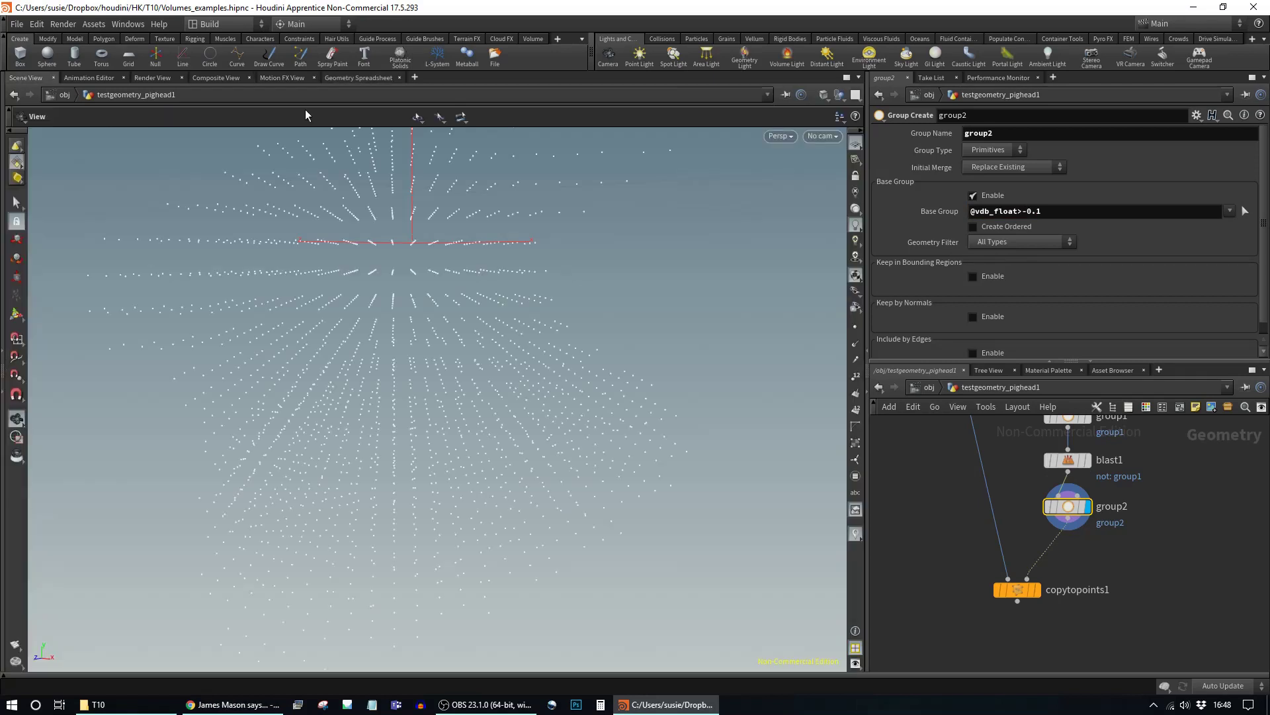
click(996, 150)
click(995, 183)
drag(638, 476, 562, 493)
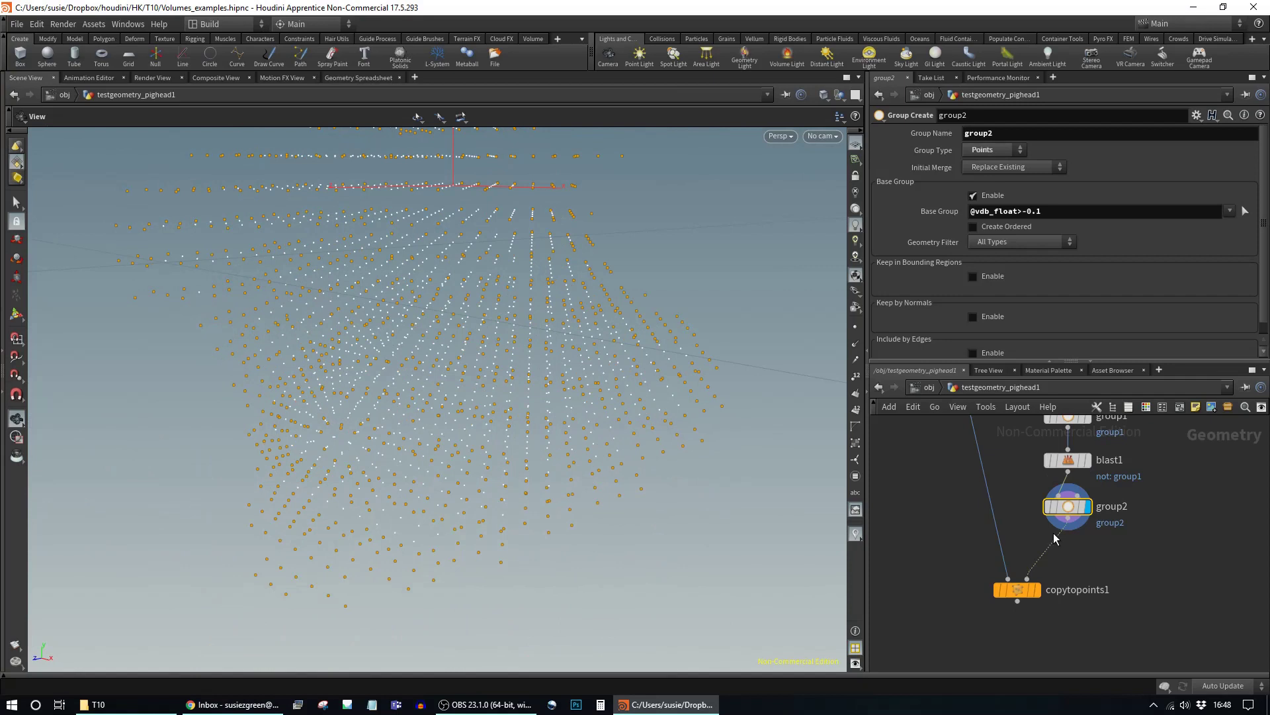
Step: Insert a Blast node after group2, set its Group to group2 with Delete Non Selected enabled, and display it
key(Tab)
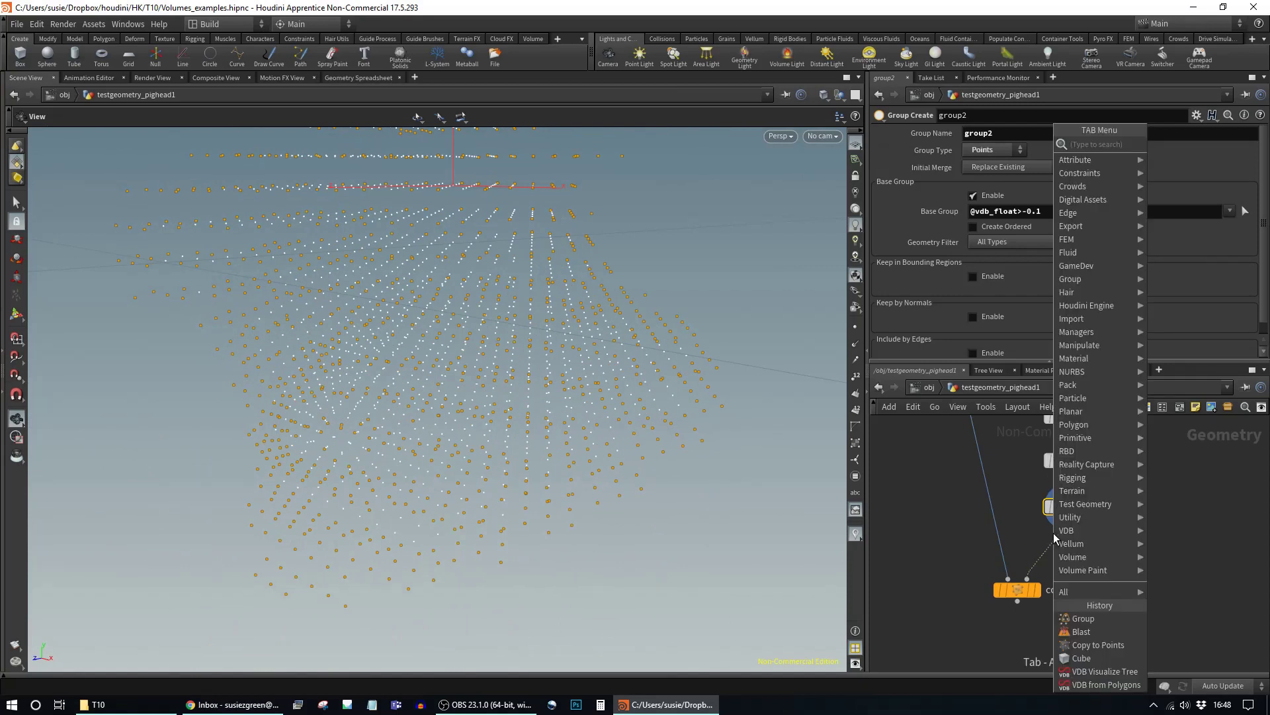
text(blast)
key(Return)
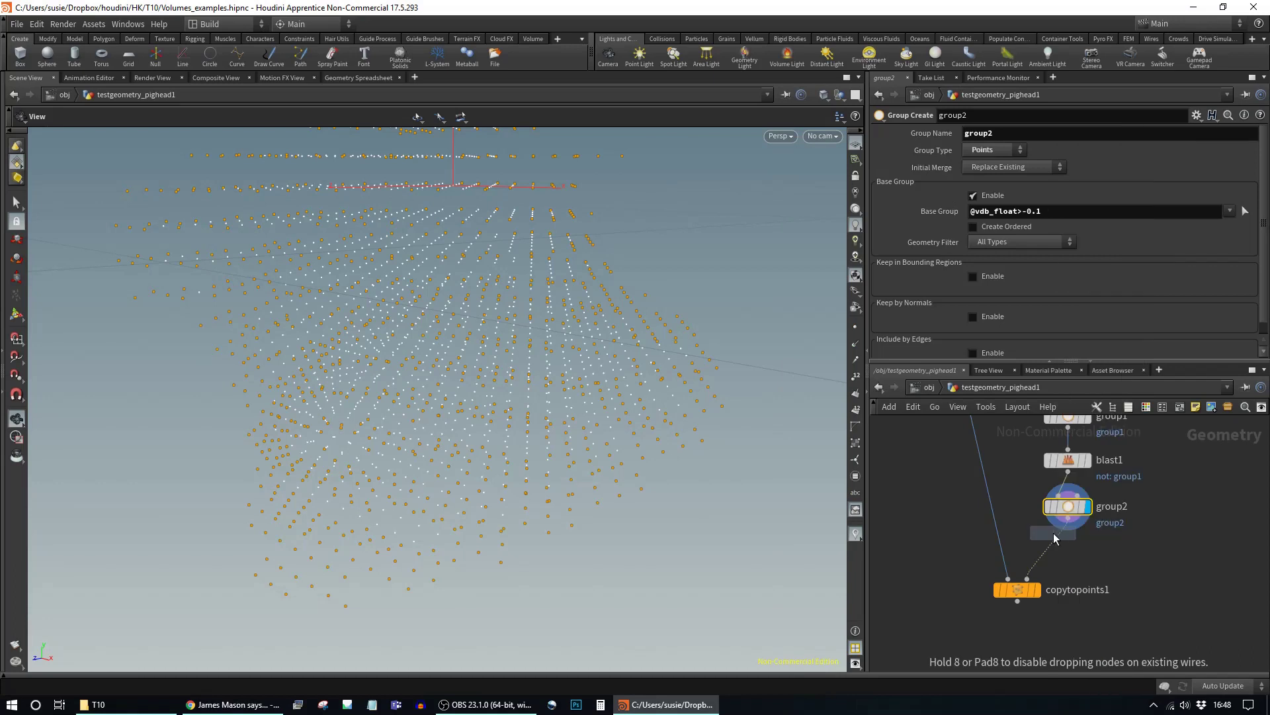
click(1055, 537)
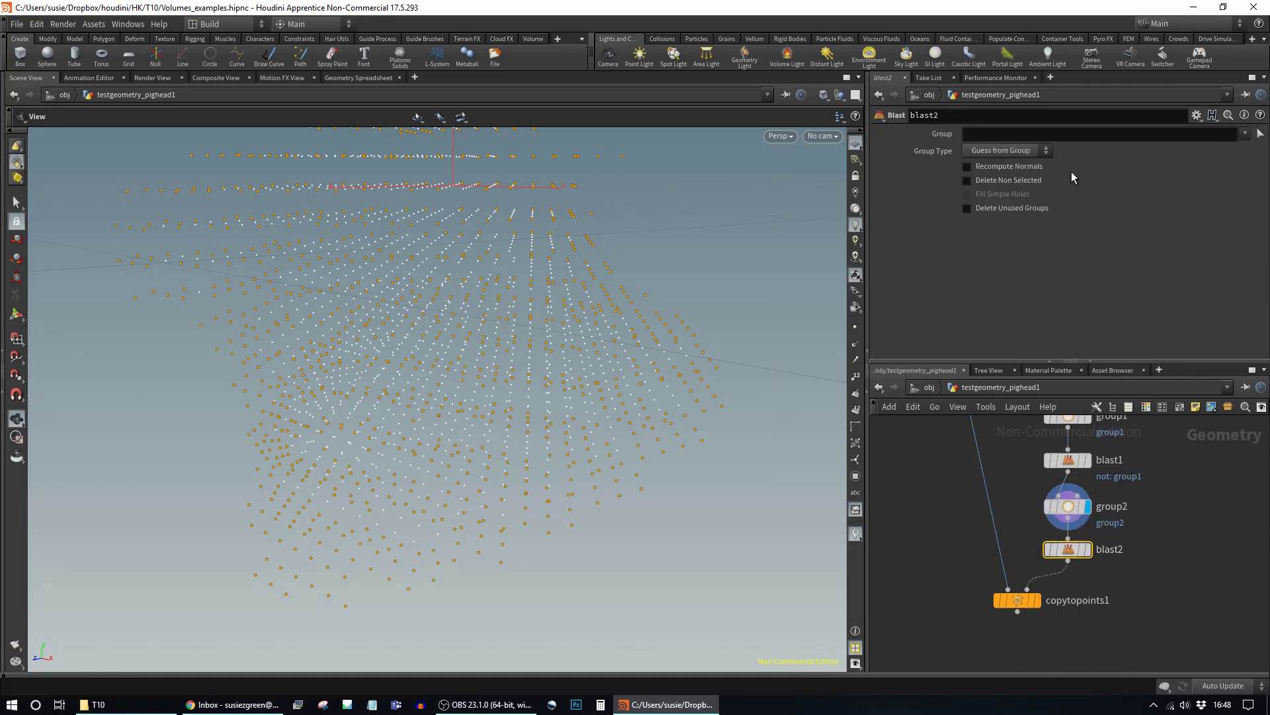
click(1245, 134)
click(1232, 161)
click(1010, 182)
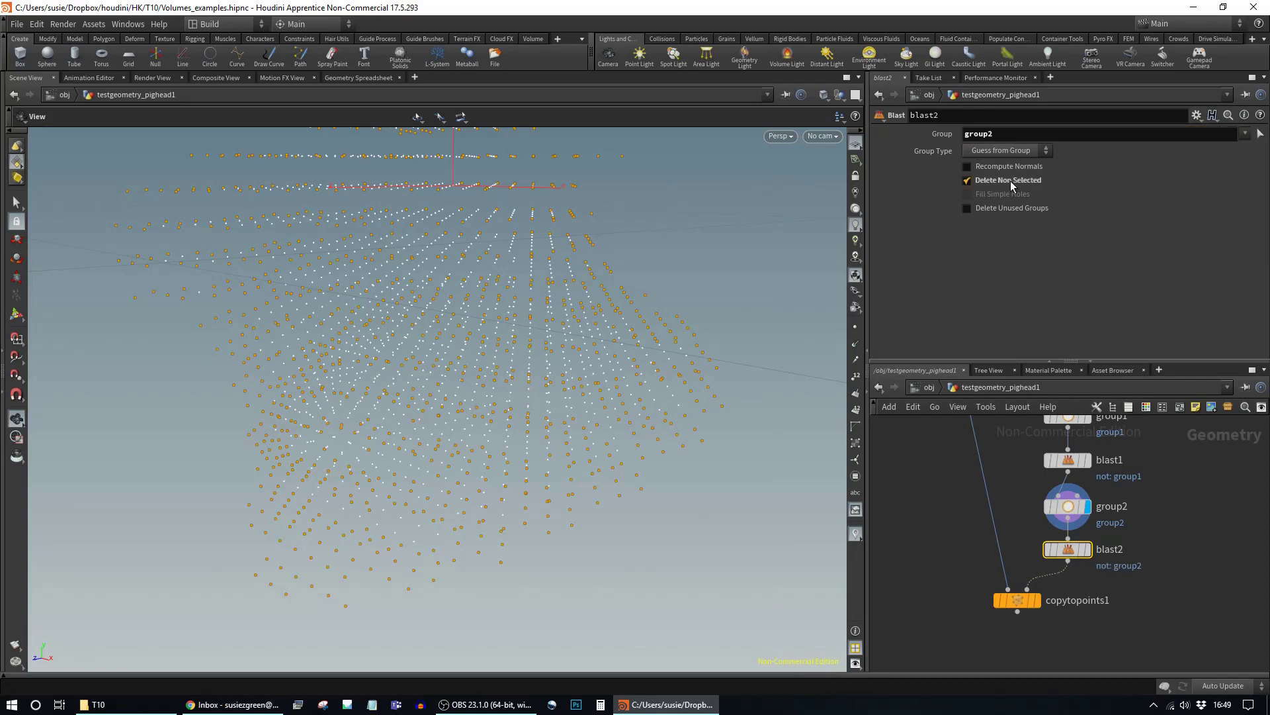
click(1088, 550)
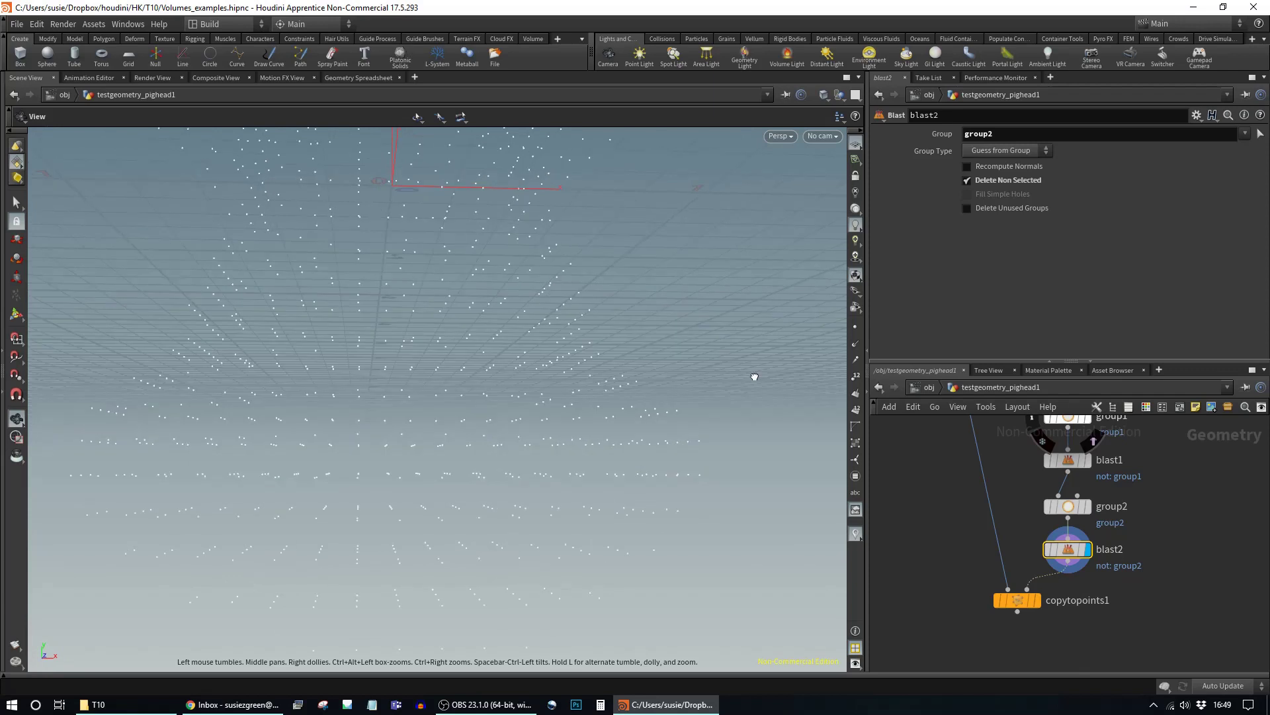
Step: Display copytopoints1 and inspect the boxes copied onto the remaining voxel points from several angles
click(1032, 602)
click(1027, 606)
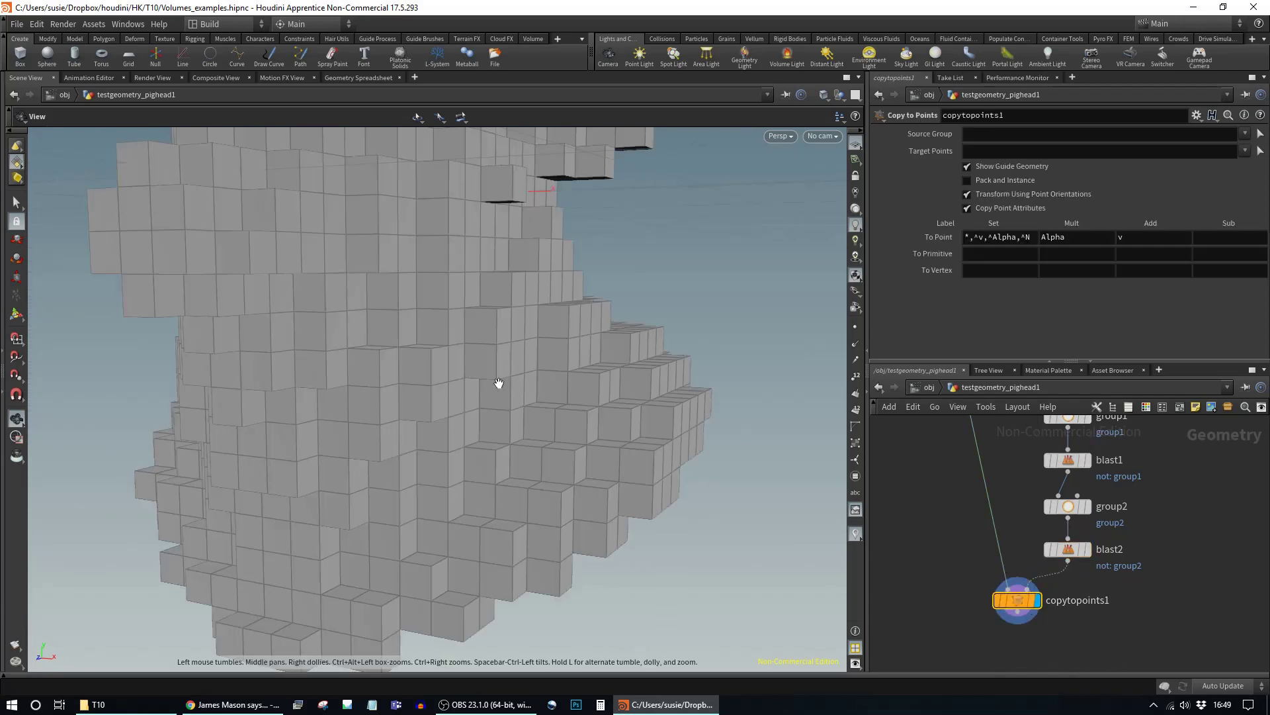
drag(499, 380, 483, 419)
scroll(91, 369, down, 5)
drag(526, 335, 514, 420)
scroll(593, 384, up, 5)
right_drag(593, 384, 468, 388)
drag(467, 388, 543, 416)
right_drag(543, 417, 622, 401)
drag(622, 401, 655, 427)
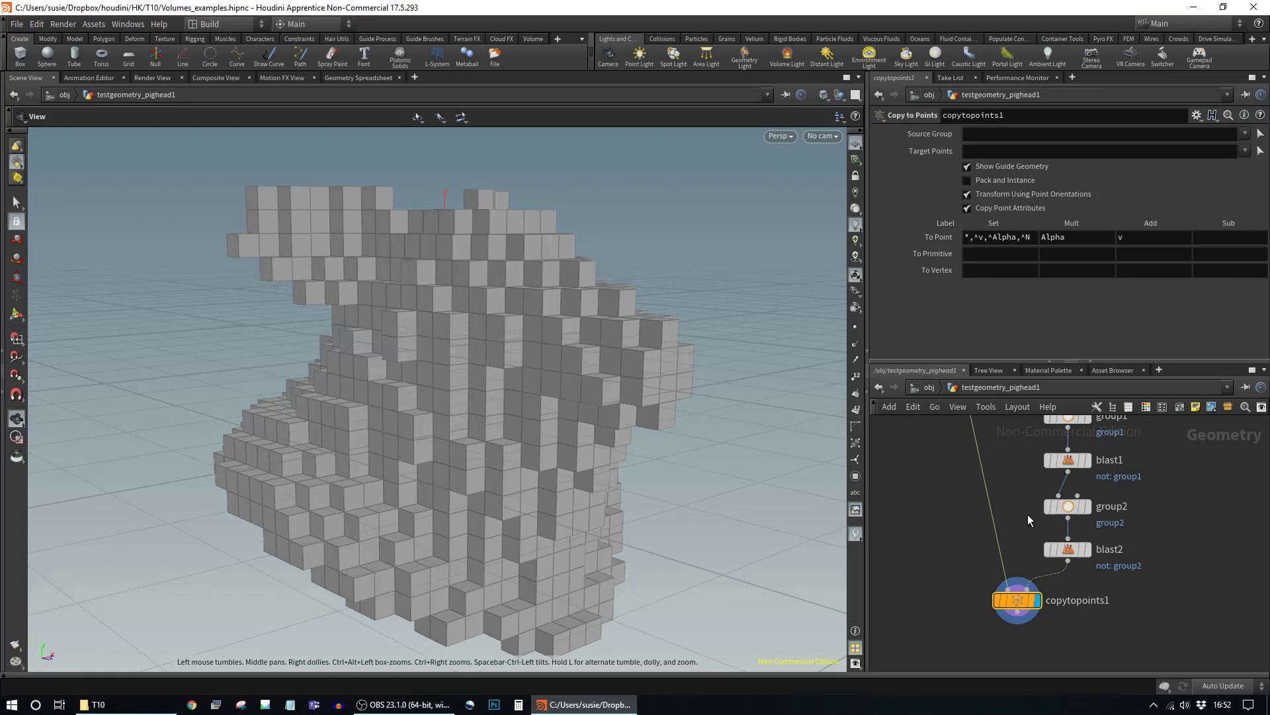
Step: Return to the object level, hide testgeometry_pighead1, and move its node closer to geo1
click(929, 387)
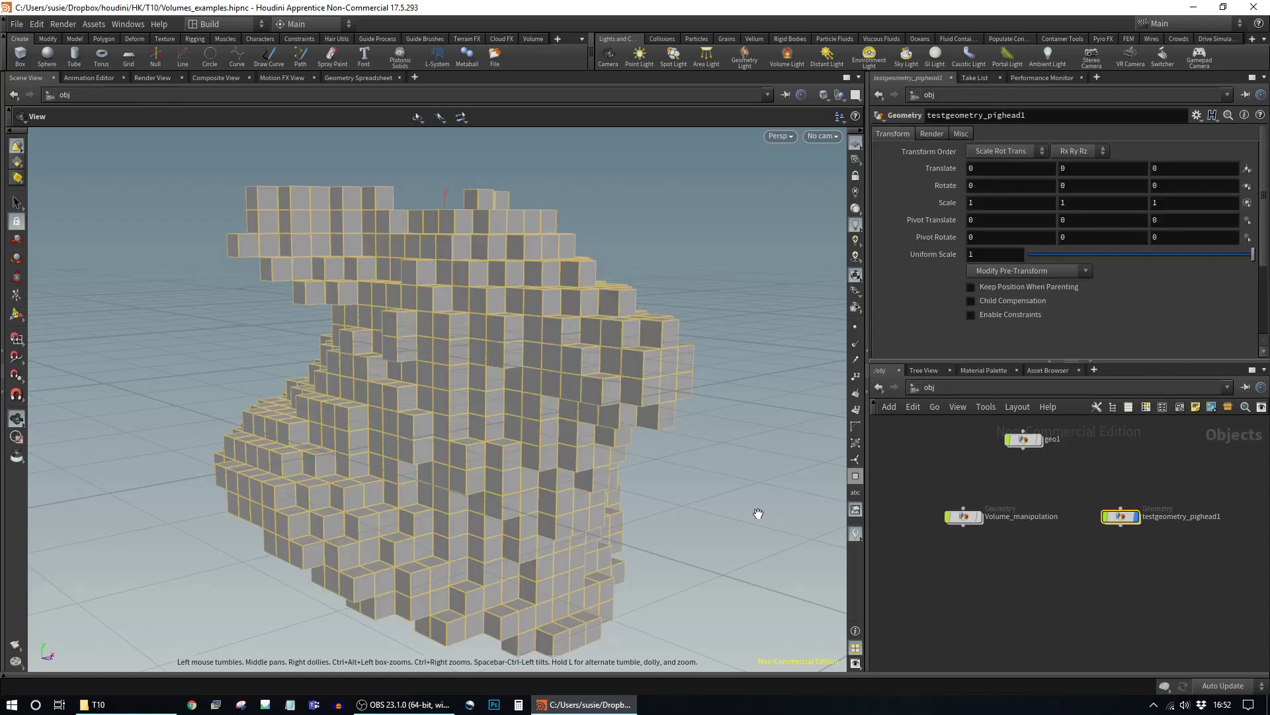
middle_drag(1129, 560, 1045, 553)
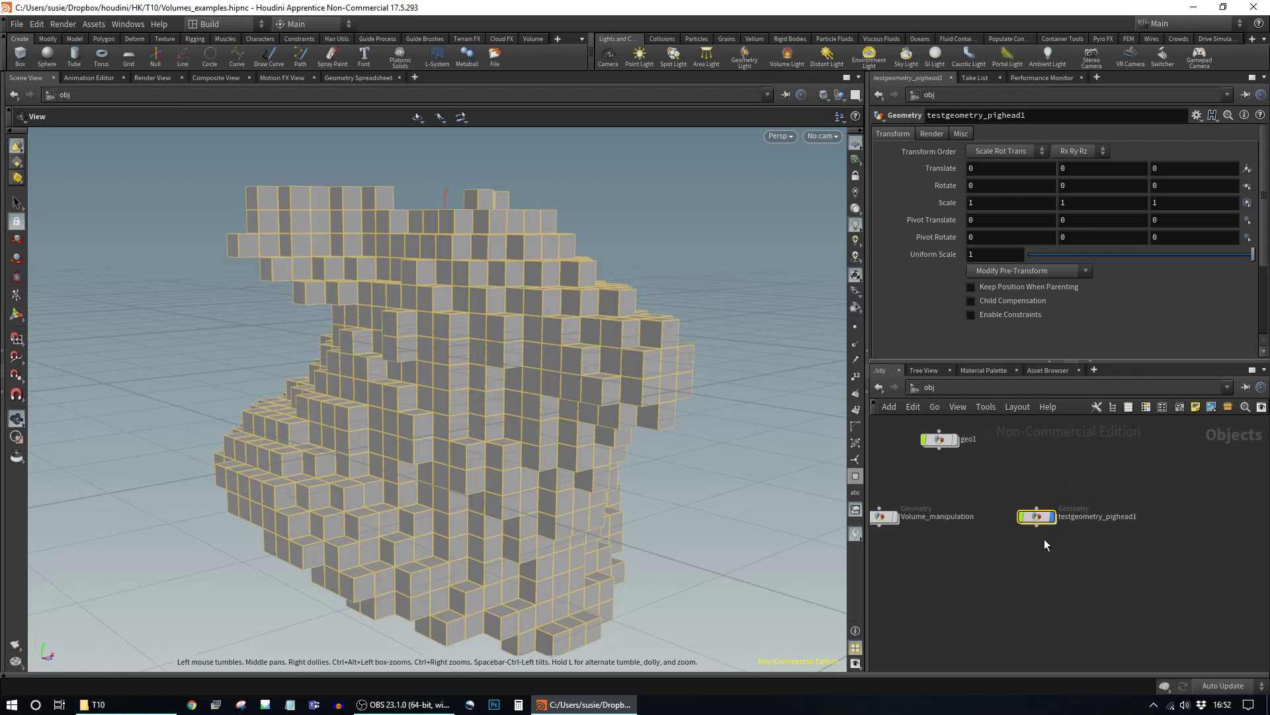
click(1053, 522)
drag(1036, 516, 1013, 482)
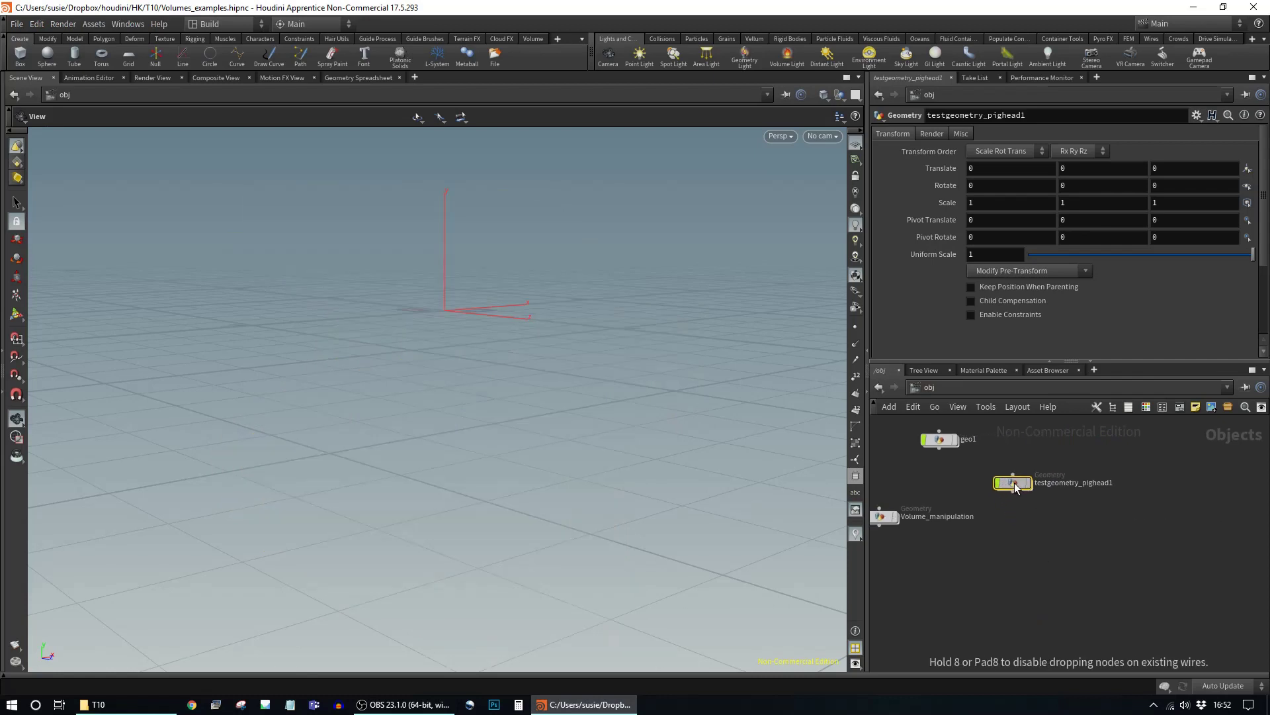
Step: Create a File geometry object beside testgeometry_pighead1 and go inside it
key(Tab)
click(1109, 550)
click(1130, 511)
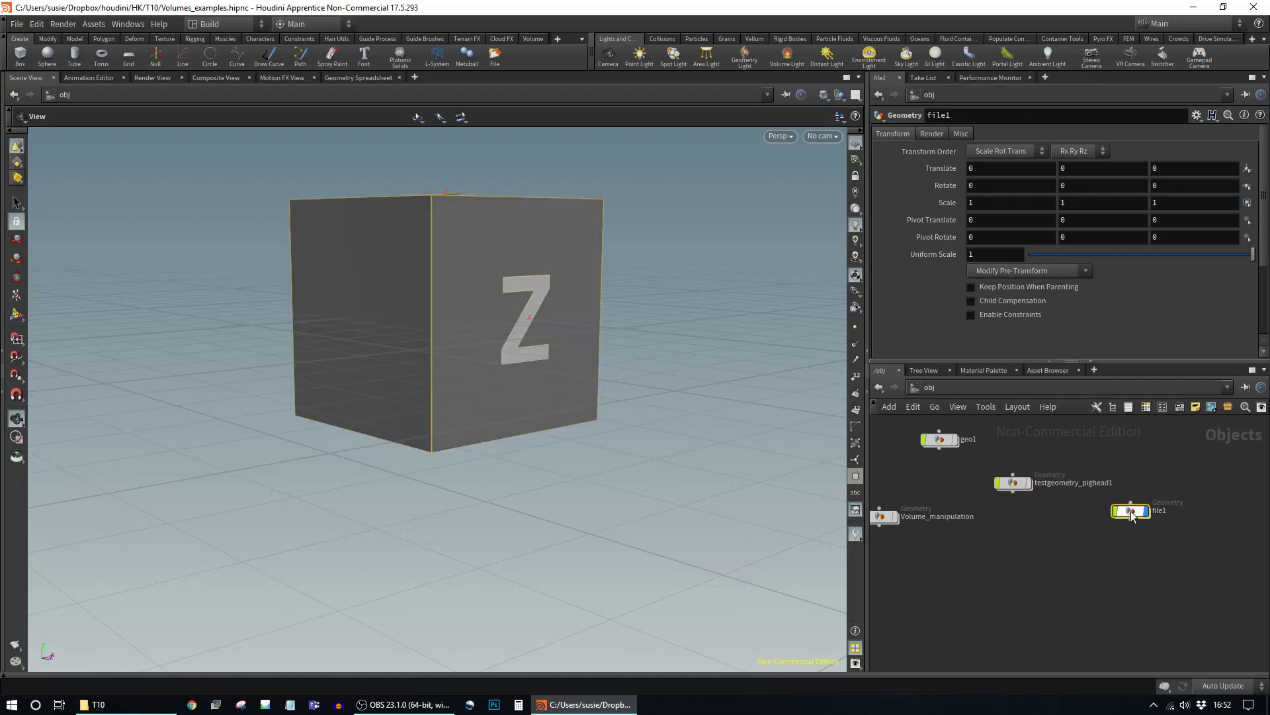
double_click(1132, 513)
drag(1067, 544, 994, 482)
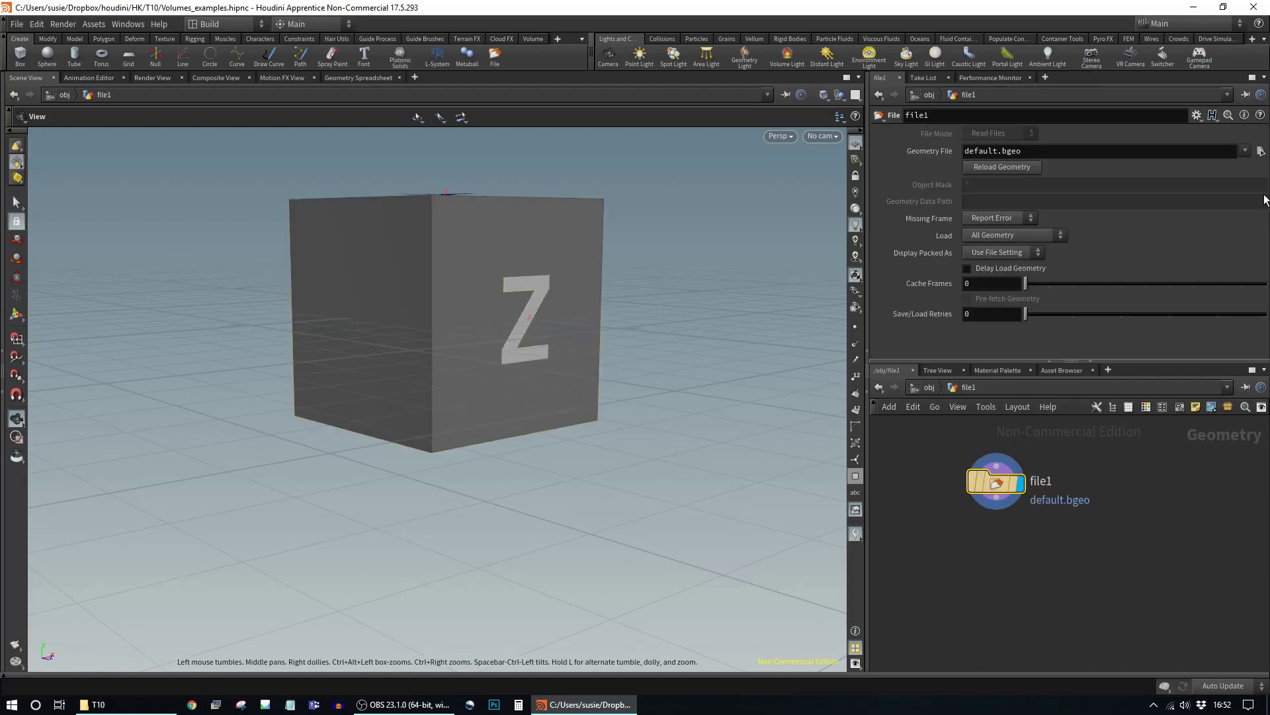
Step: Load Houses_10cm.bgeo from the HK/T10/geo folder into file1, listing file sequences as separate entries
click(1261, 151)
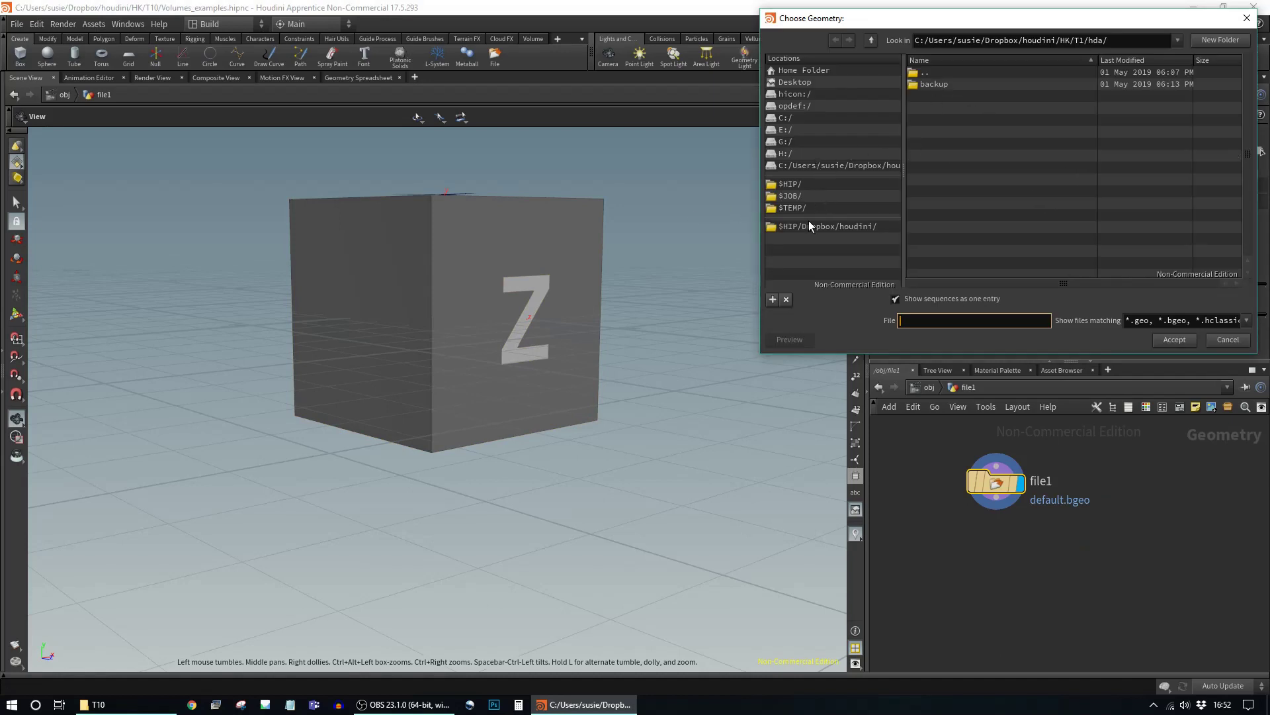
double_click(951, 73)
double_click(950, 73)
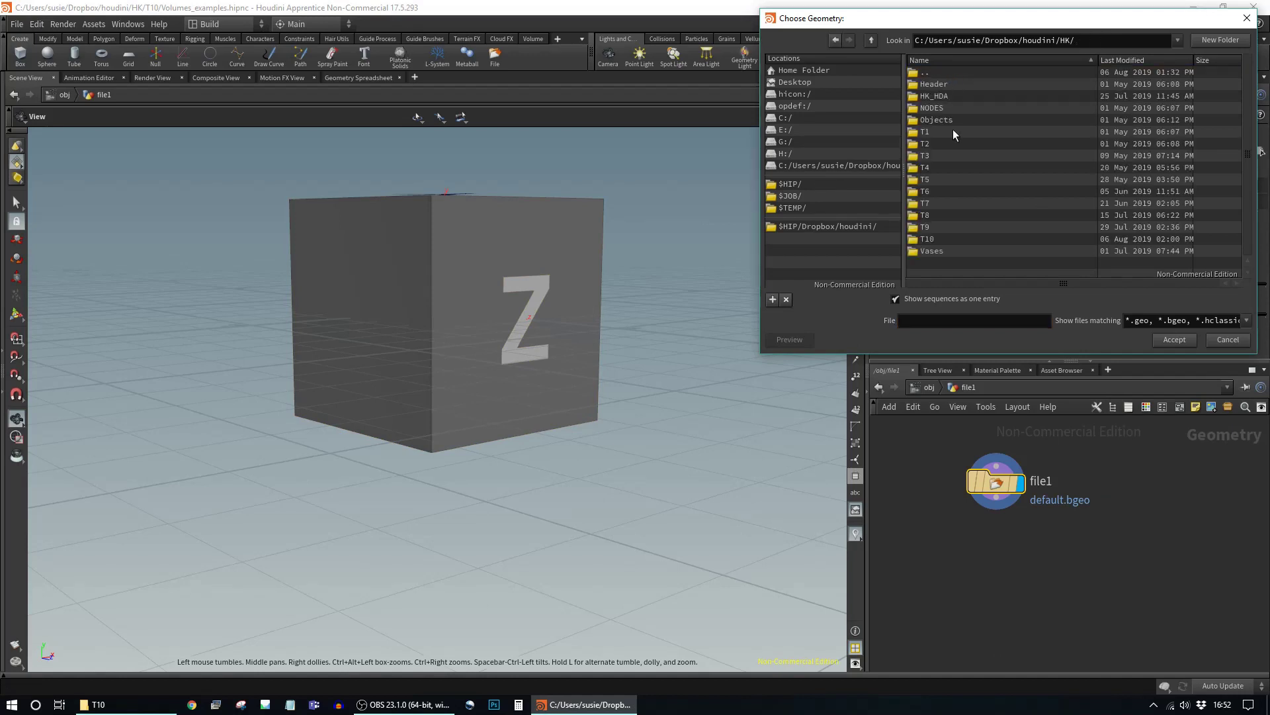
double_click(944, 239)
double_click(941, 97)
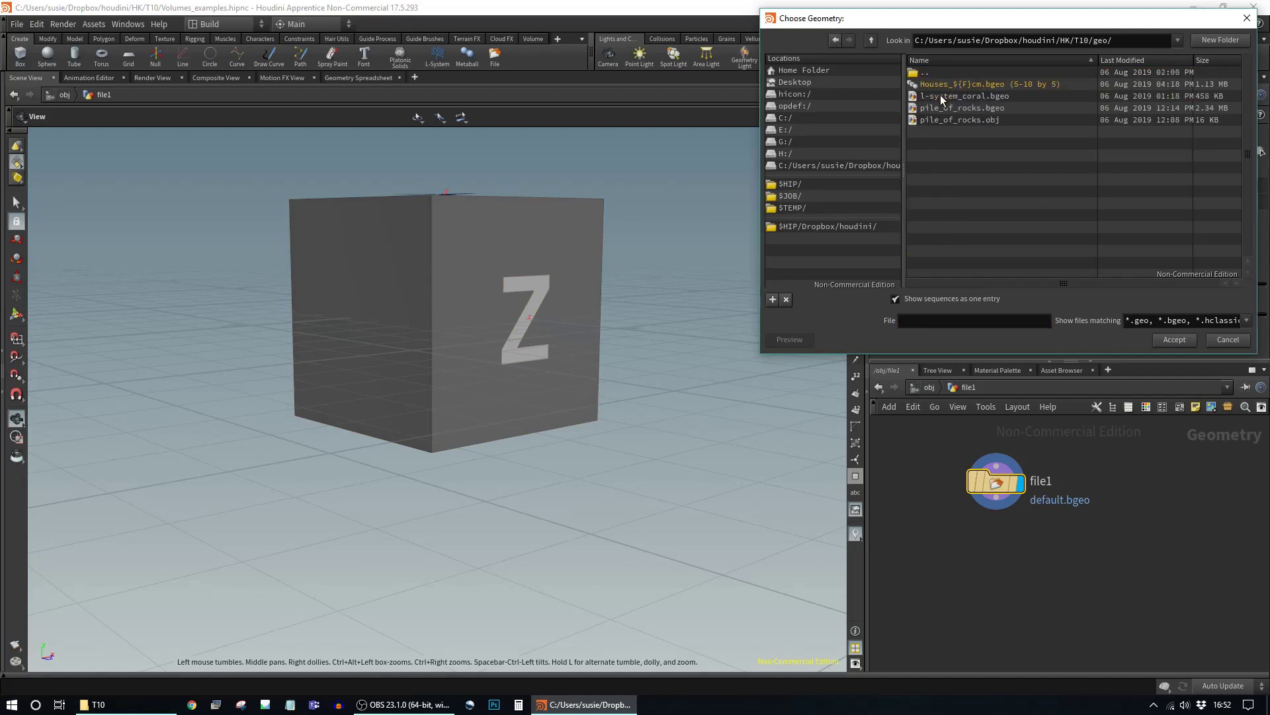
click(952, 86)
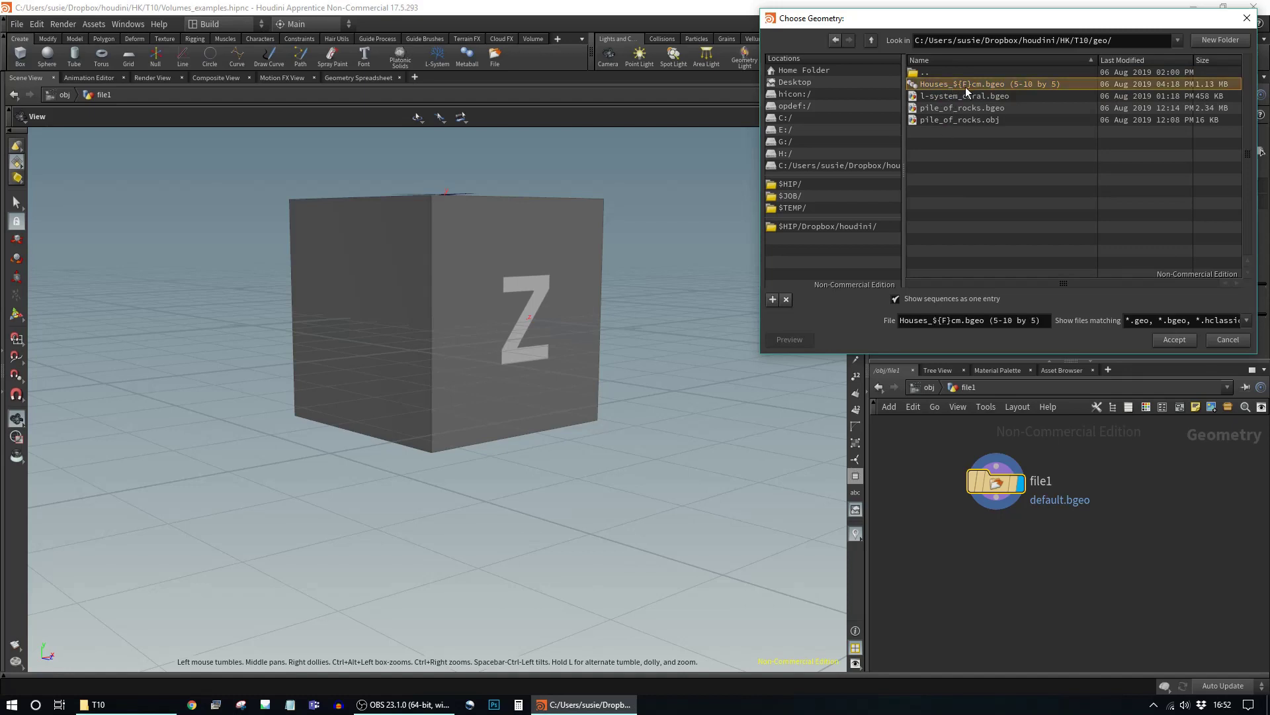
click(921, 300)
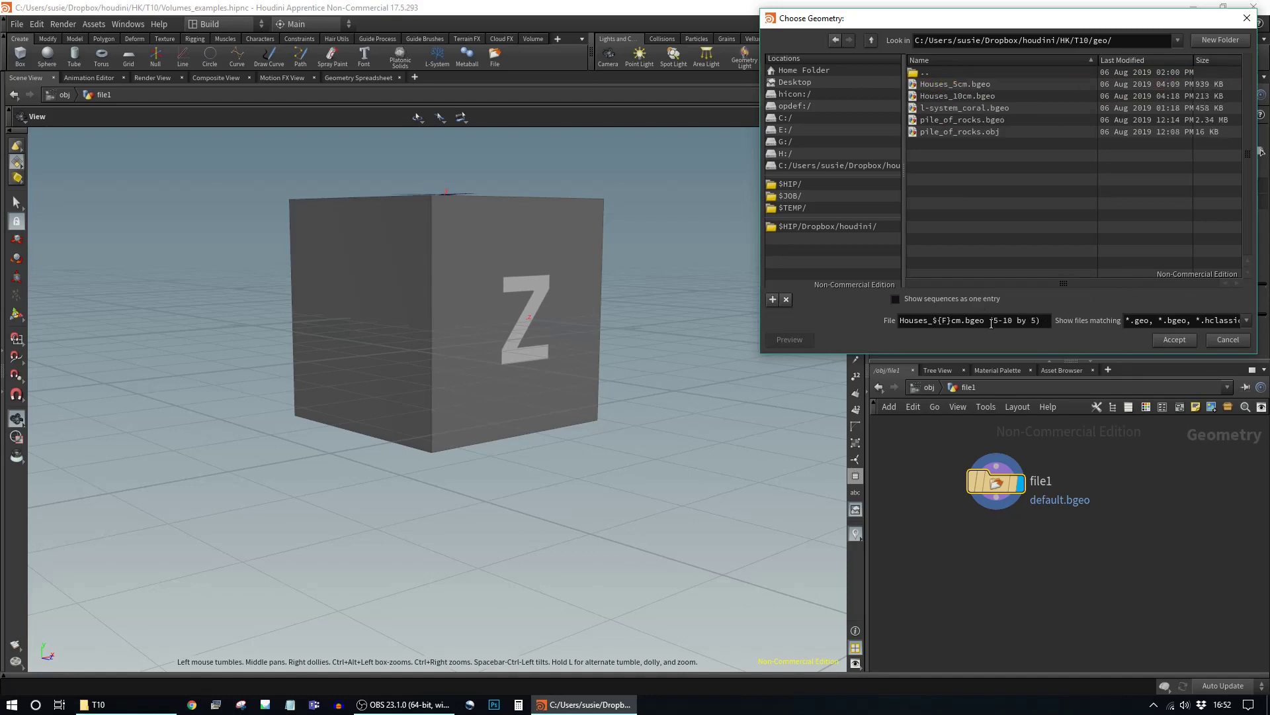
click(986, 96)
click(1182, 343)
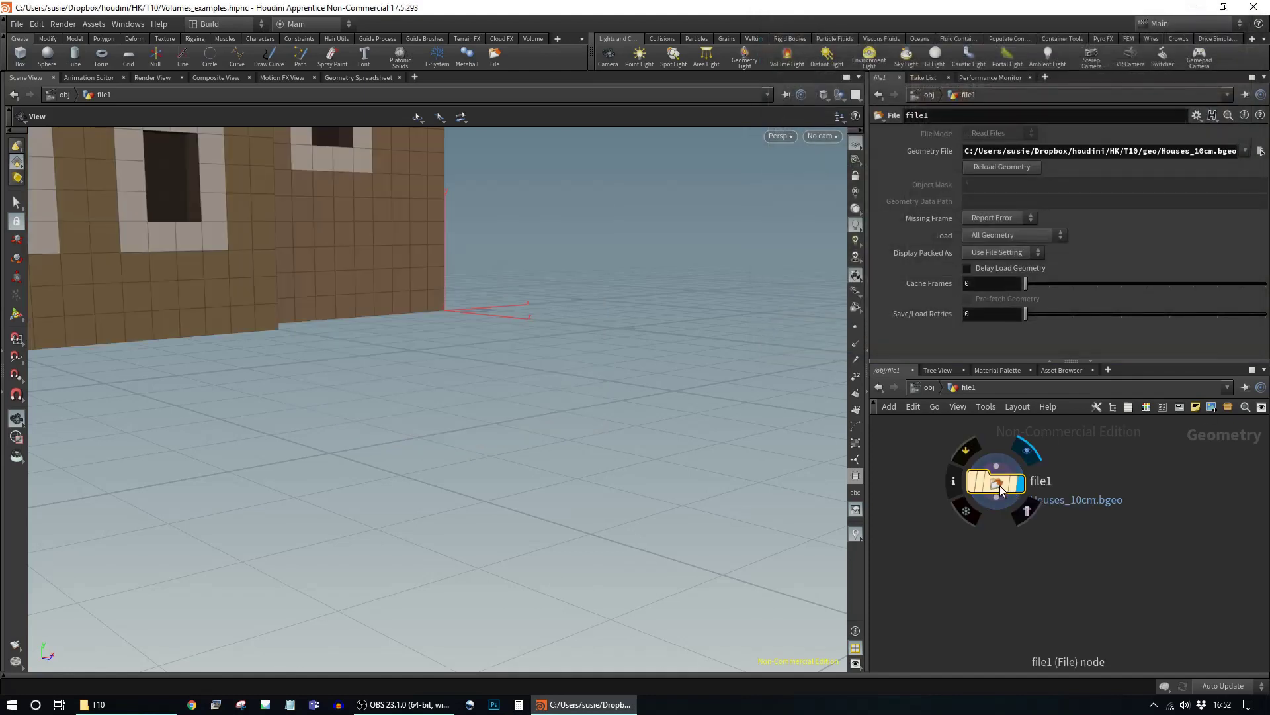
Step: Examine the imported houses model from several angles, framing the whole building with its domes, stairs and tower
right_drag(510, 386, 47, 366)
drag(294, 345, 490, 360)
right_drag(490, 360, 598, 363)
drag(598, 363, 121, 471)
right_drag(122, 470, 1152, 505)
drag(262, 472, 234, 392)
right_drag(234, 393, 357, 406)
drag(357, 406, 473, 416)
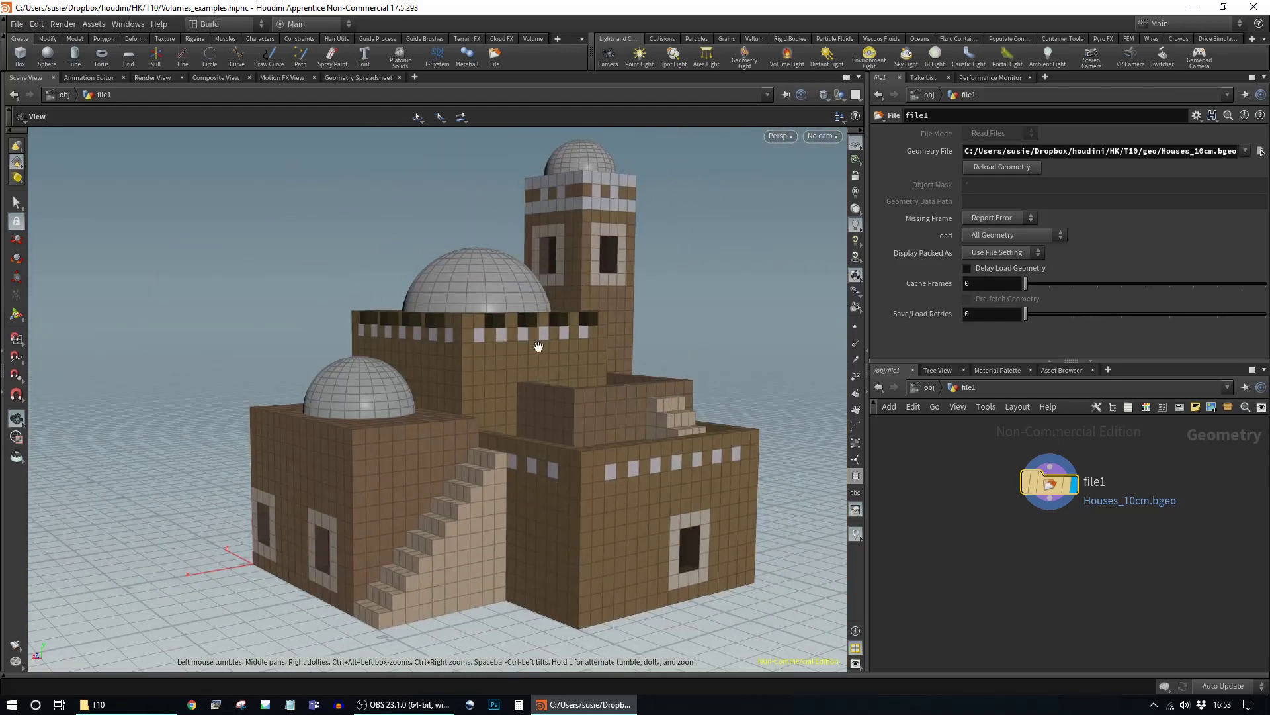
Step: Add an IsoOffset node below file1, taking the houses geometry as its input
drag(1042, 490, 1036, 478)
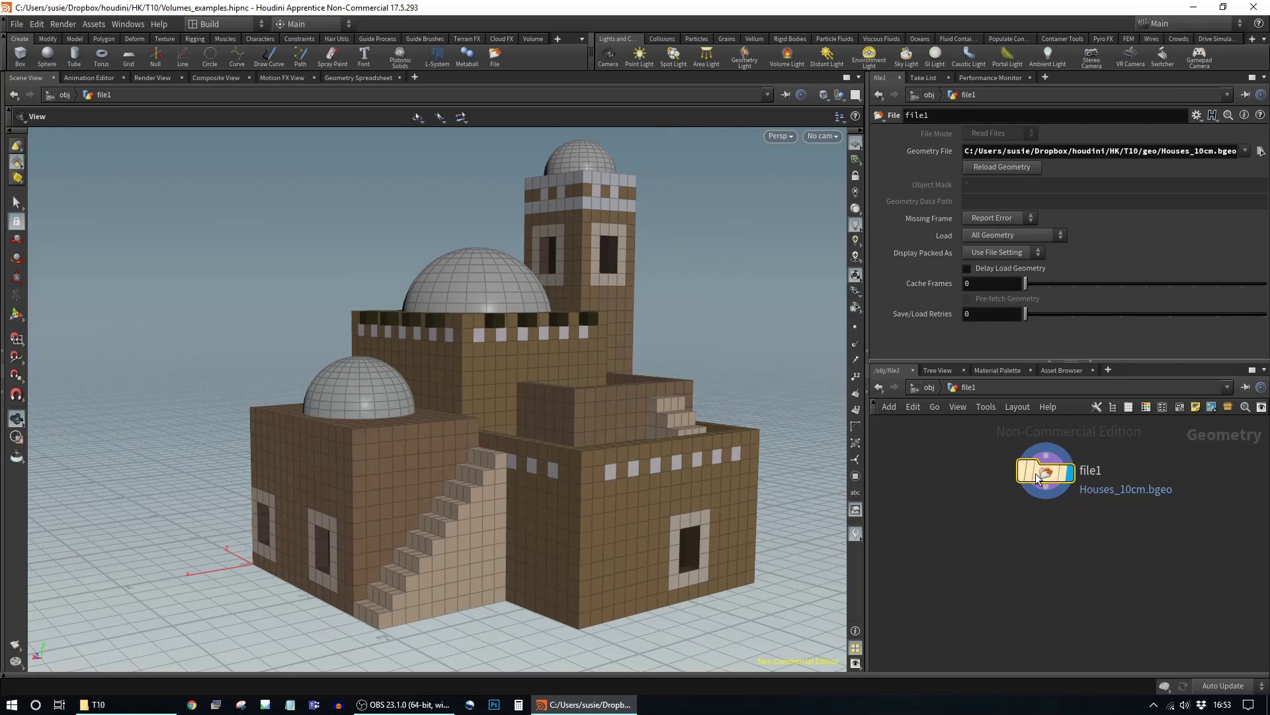
key(Tab)
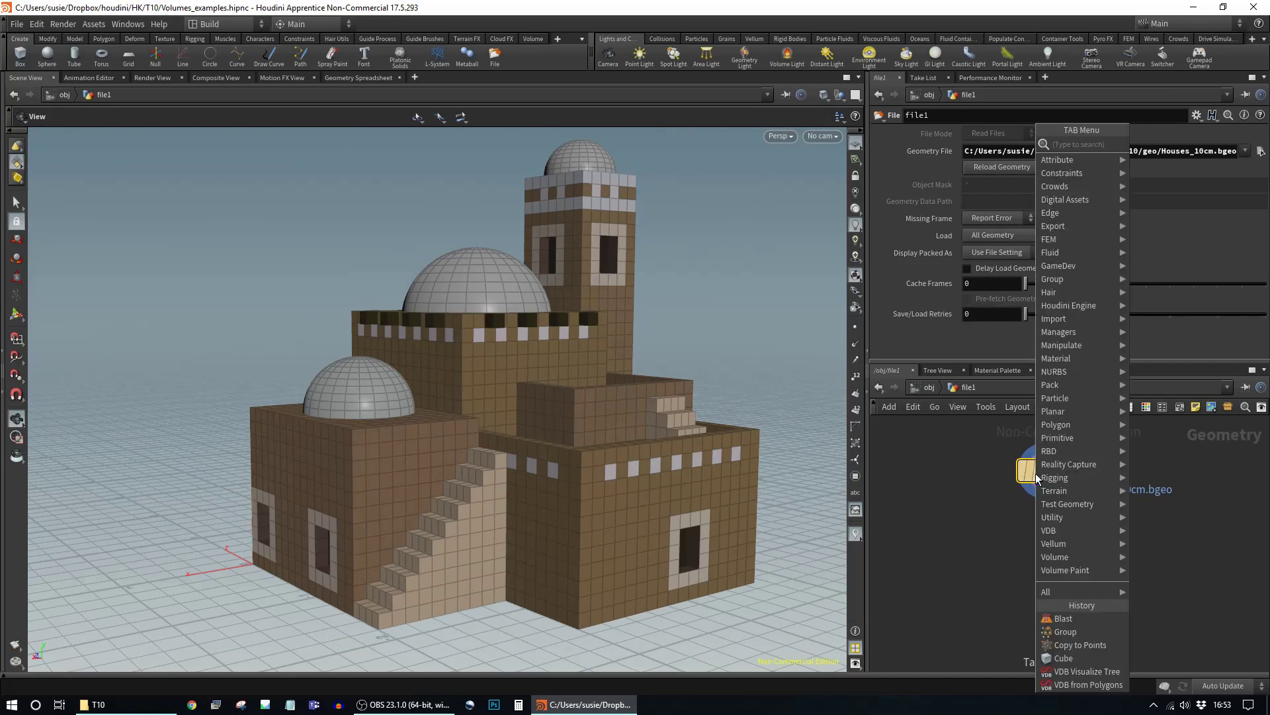
text(vo)
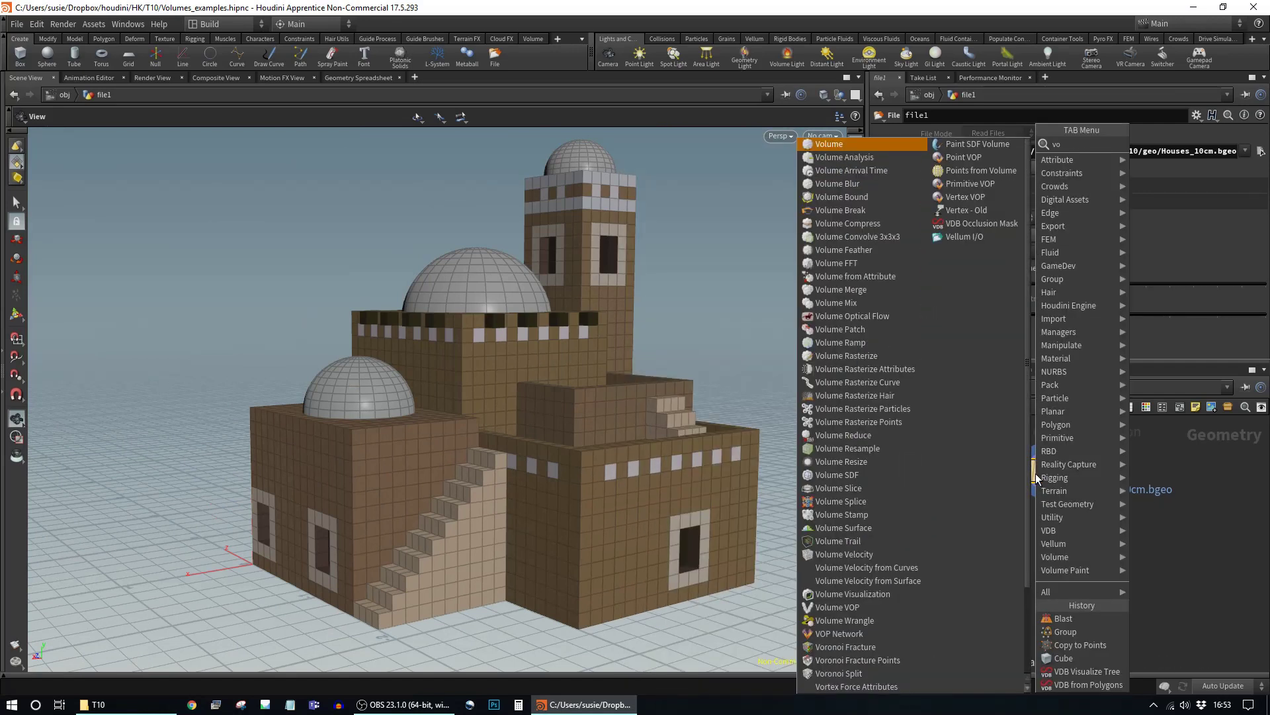
key(BackSpace)
key(BackSpace)
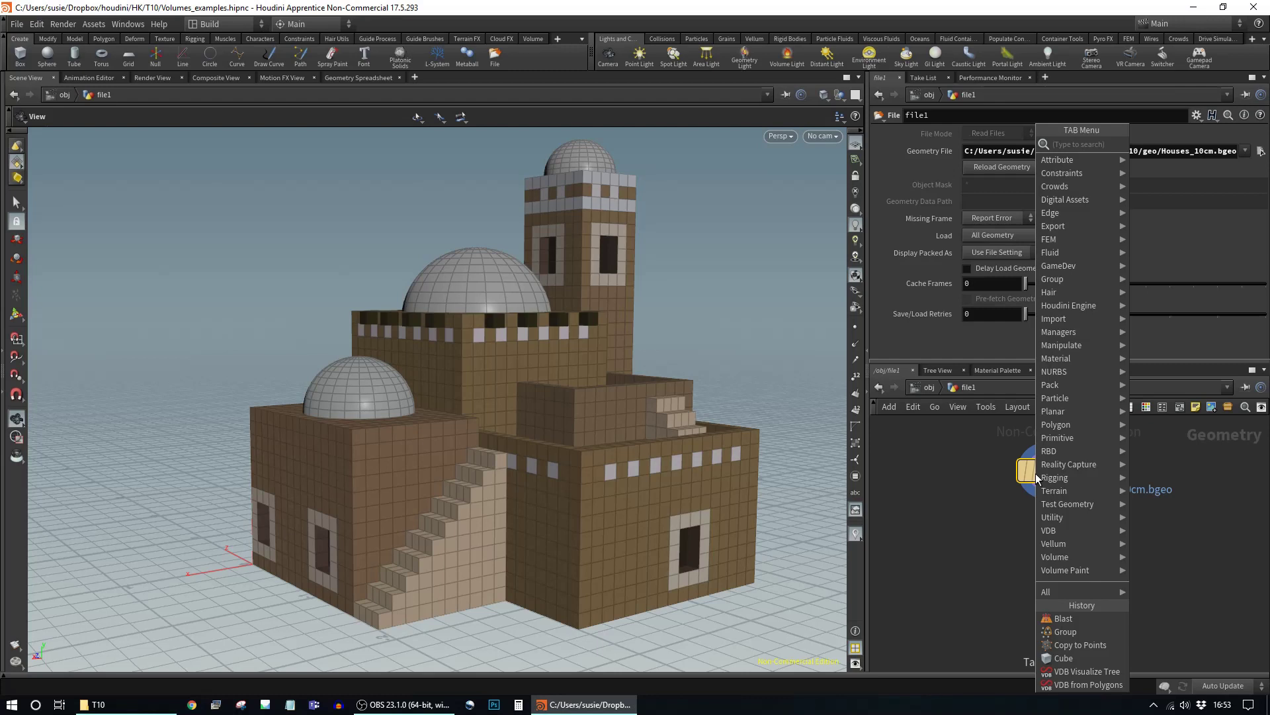
text(iso)
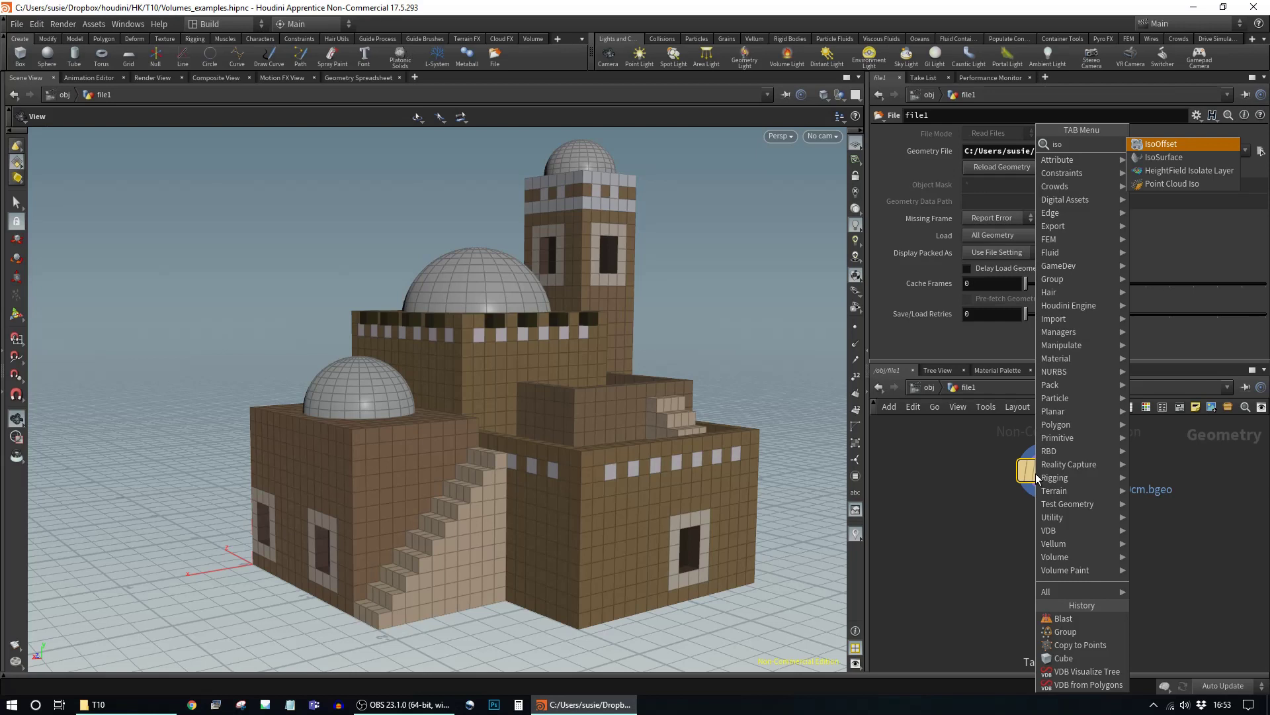
key(Return)
click(1047, 523)
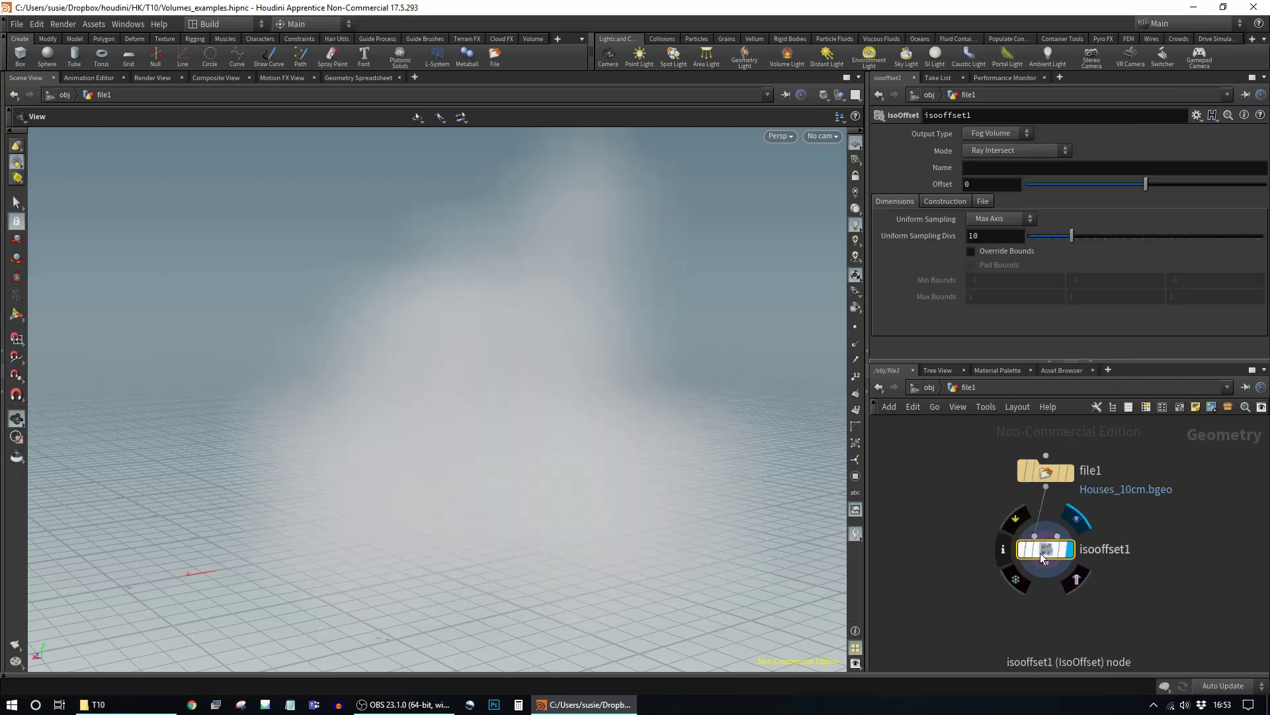
Step: Set isooffset1's uniform sampling to By Size, with a div size of 0.1
scroll(1137, 559, down, 3)
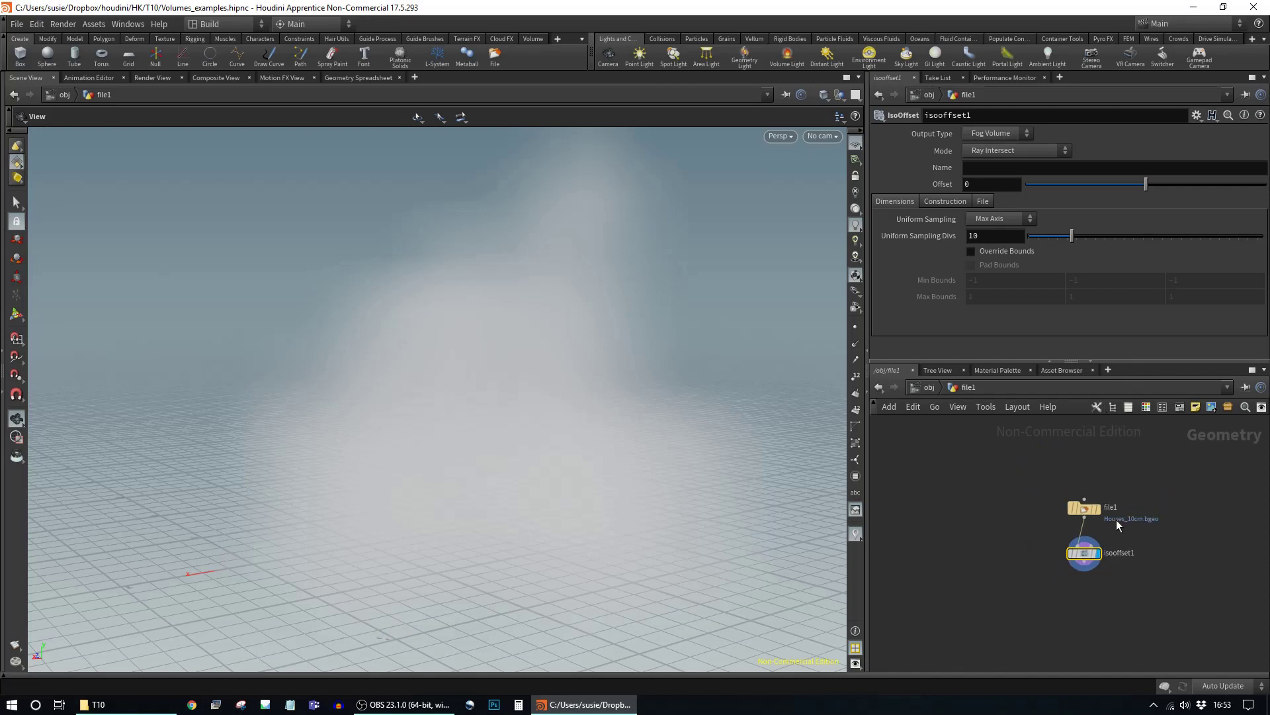
click(1089, 507)
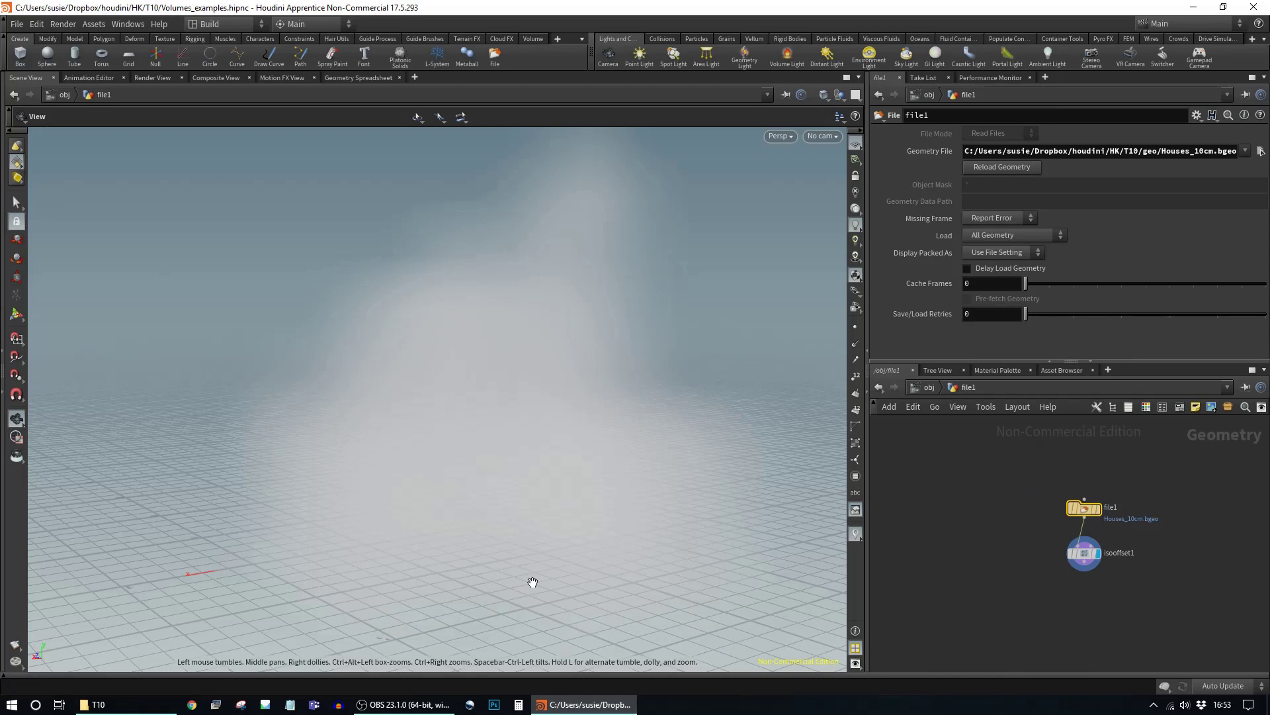
click(1087, 555)
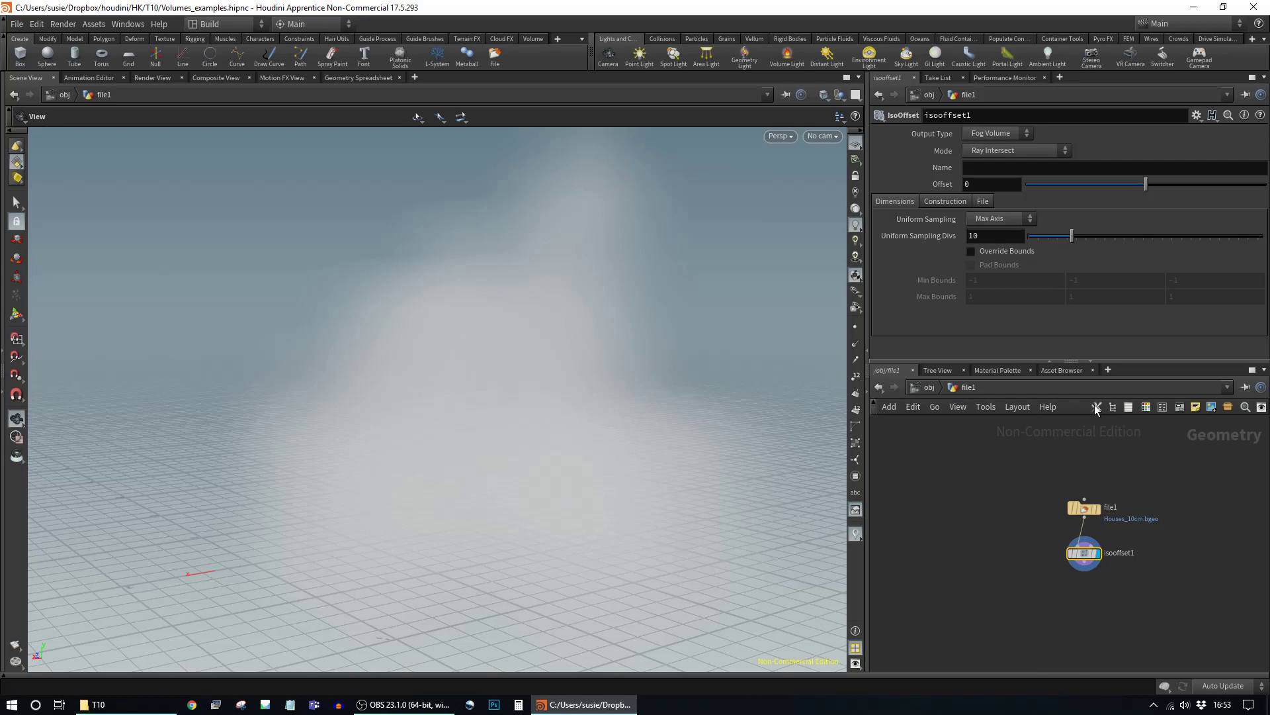
scroll(1087, 561, up, 5)
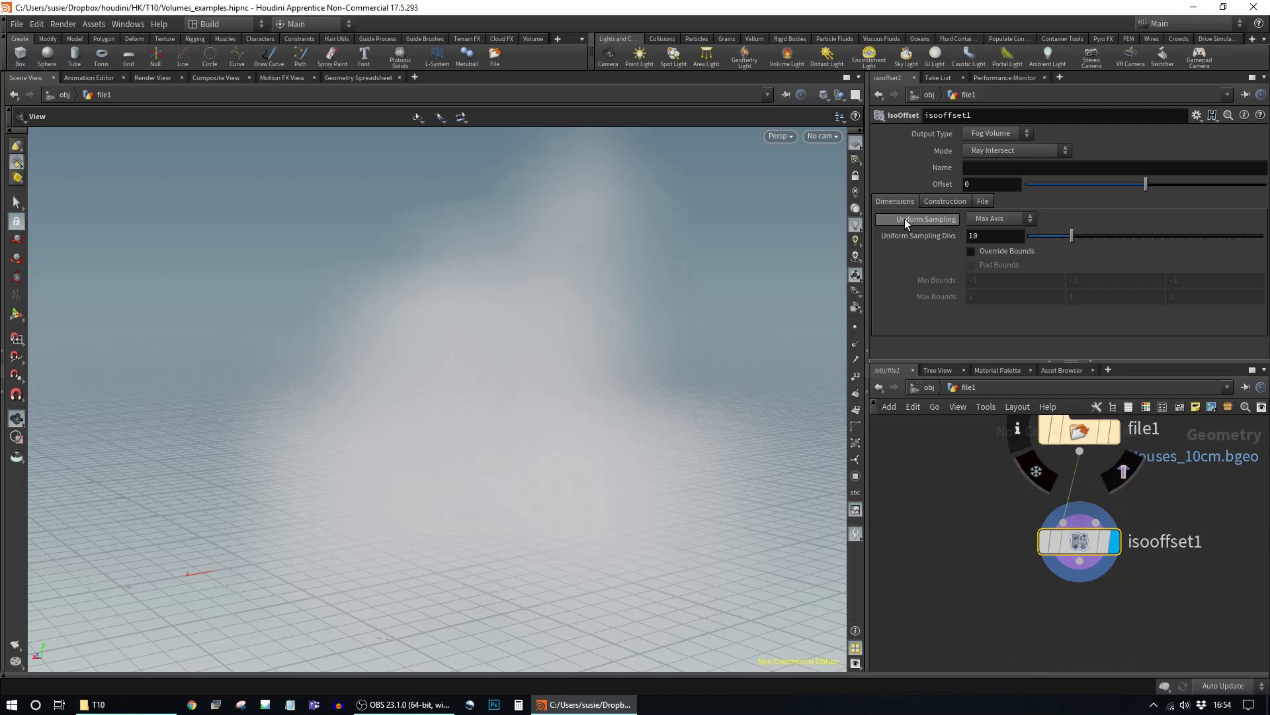
click(1018, 220)
click(999, 298)
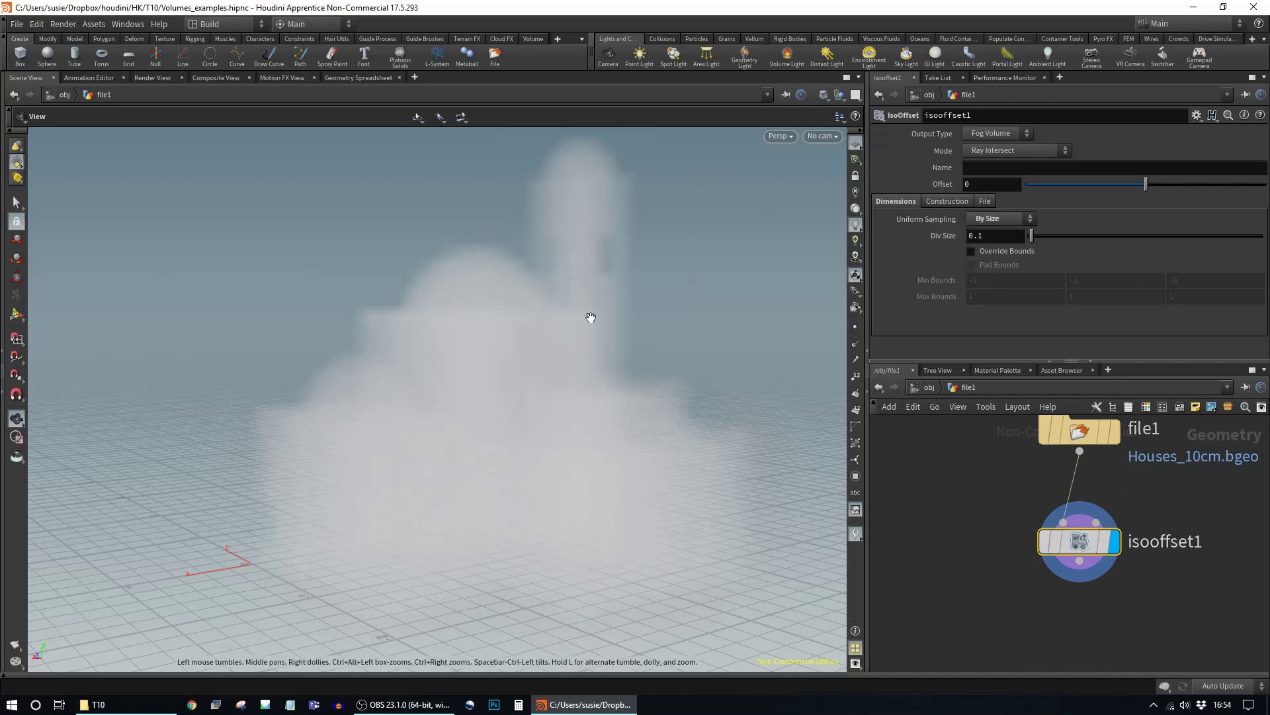
drag(681, 407, 613, 419)
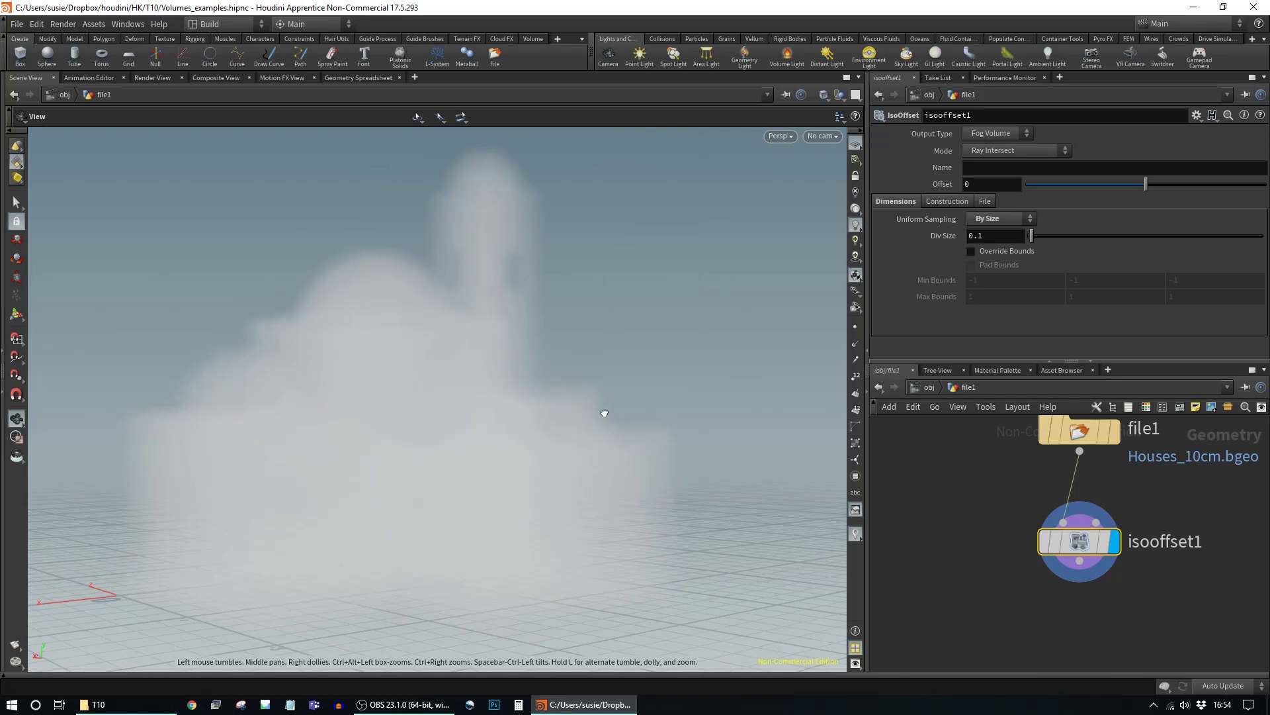
Step: Add a Convert VDB node below isooffset1 and wire it to that node's output
scroll(1133, 610, down, 3)
middle_drag(1123, 618, 1068, 539)
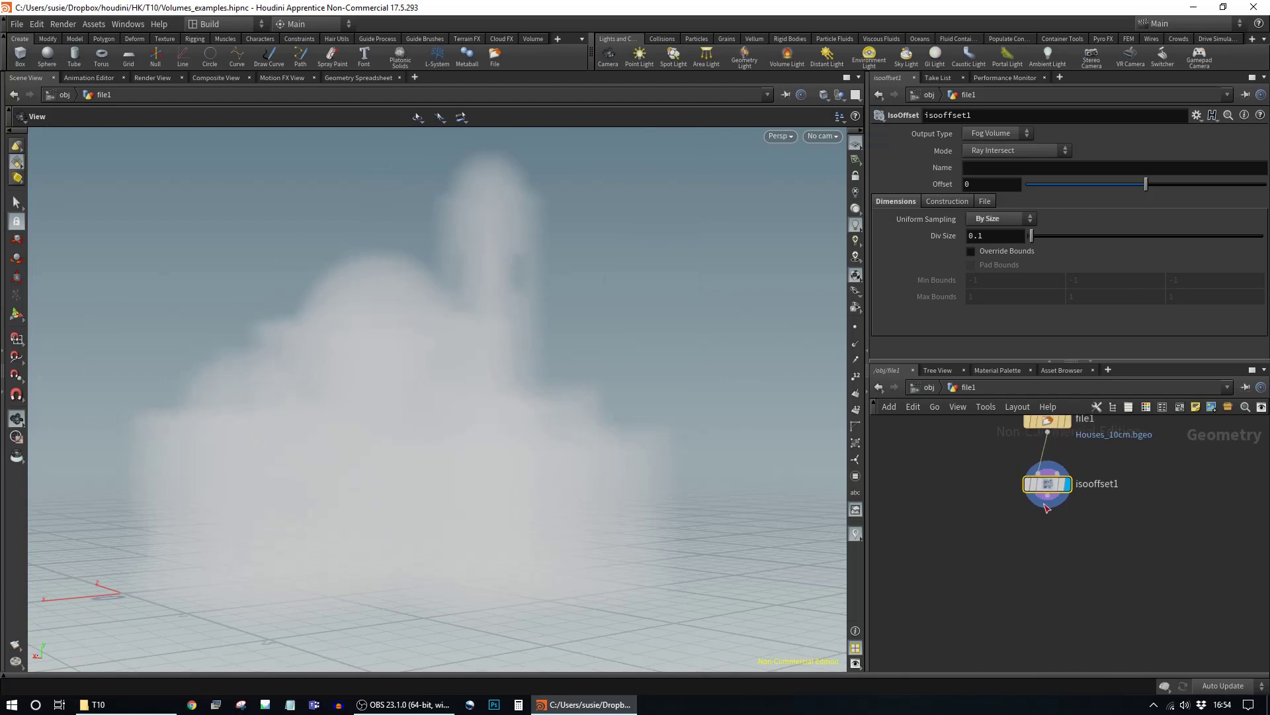
click(1047, 497)
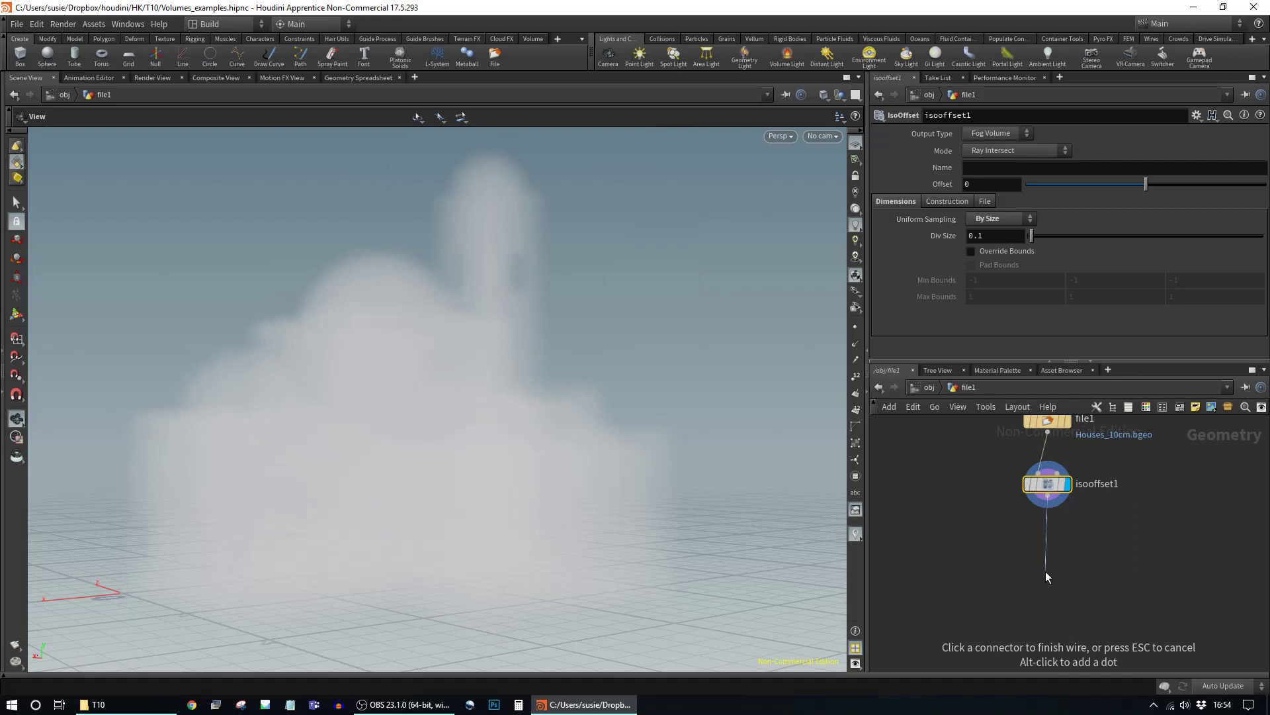
click(1045, 573)
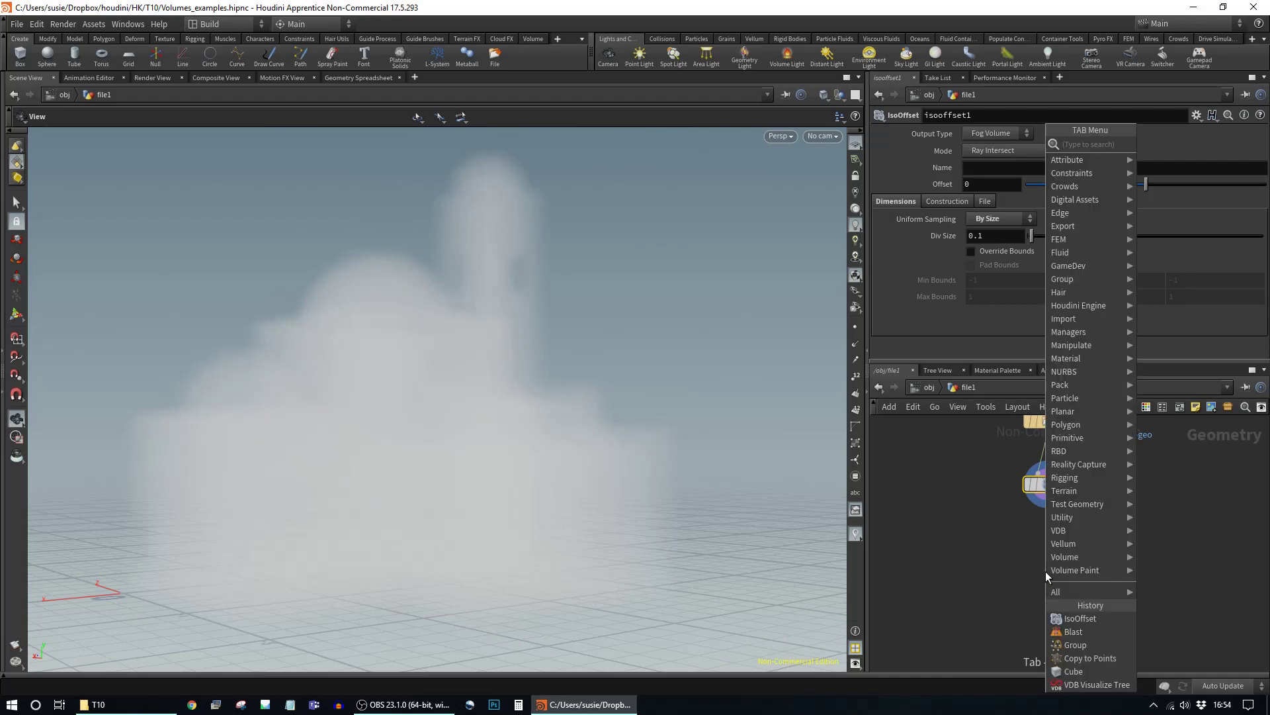
text(conver)
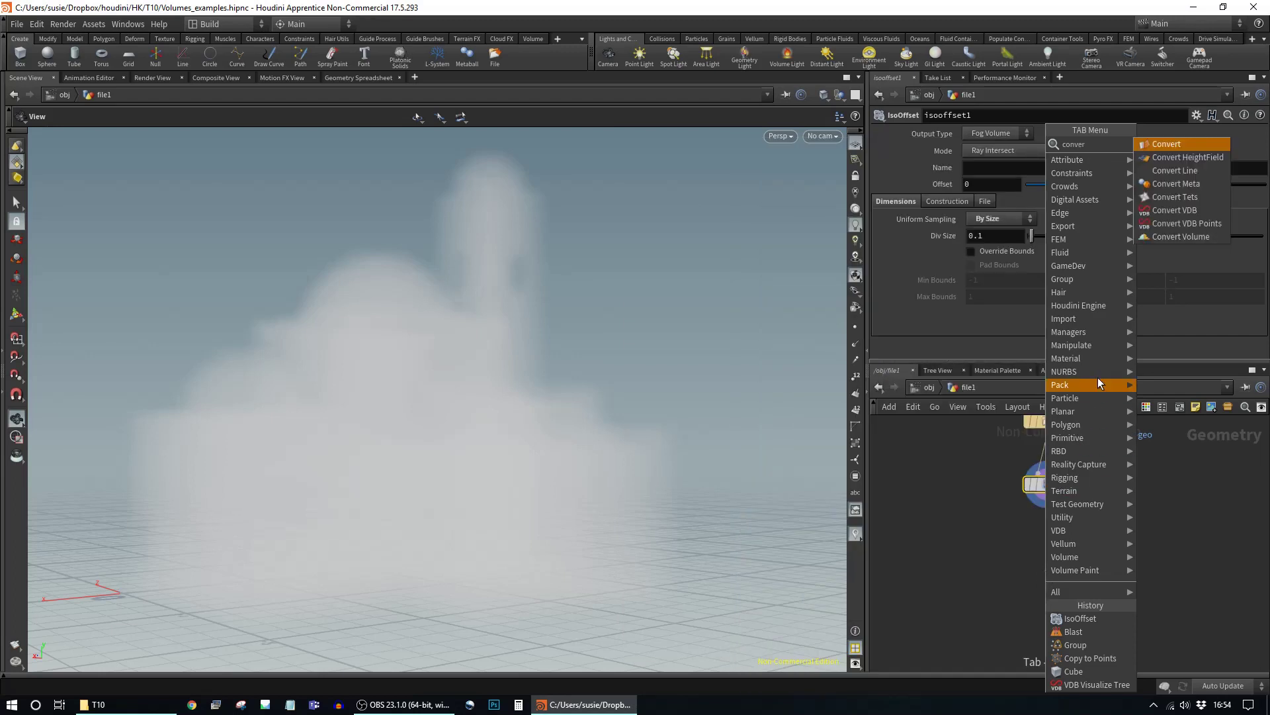
click(1178, 210)
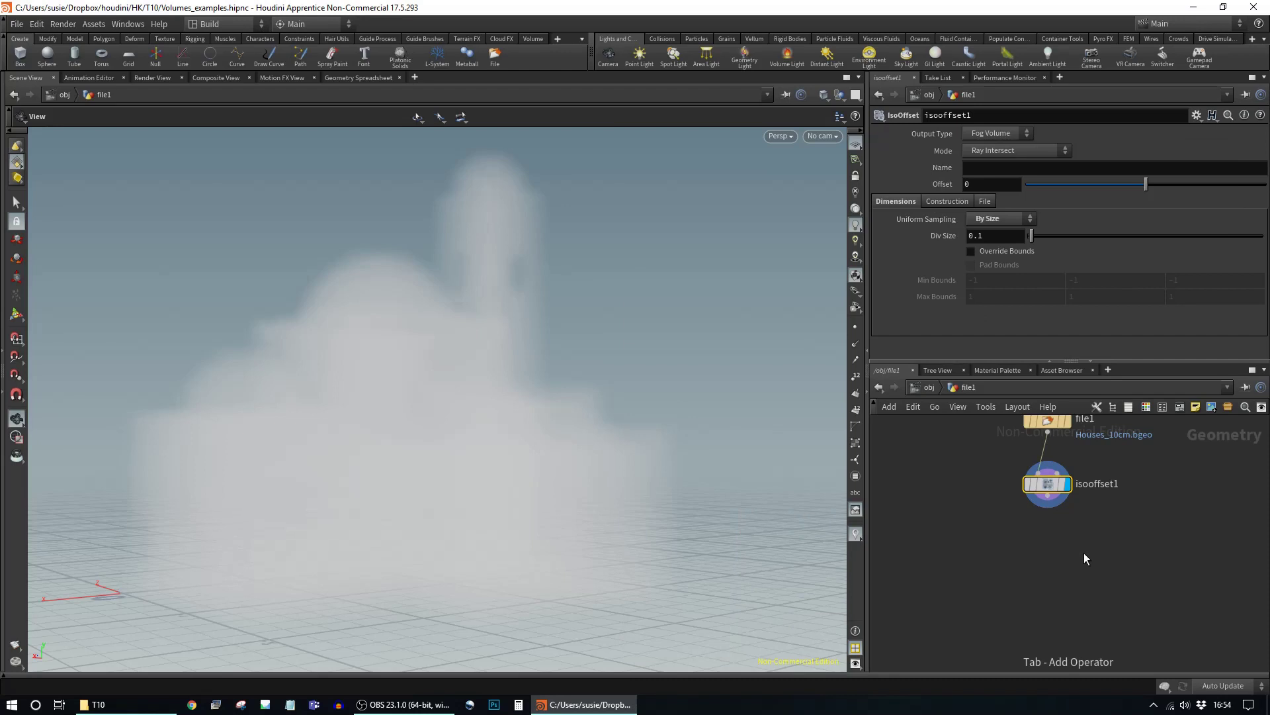
click(1046, 572)
drag(1046, 573, 1042, 531)
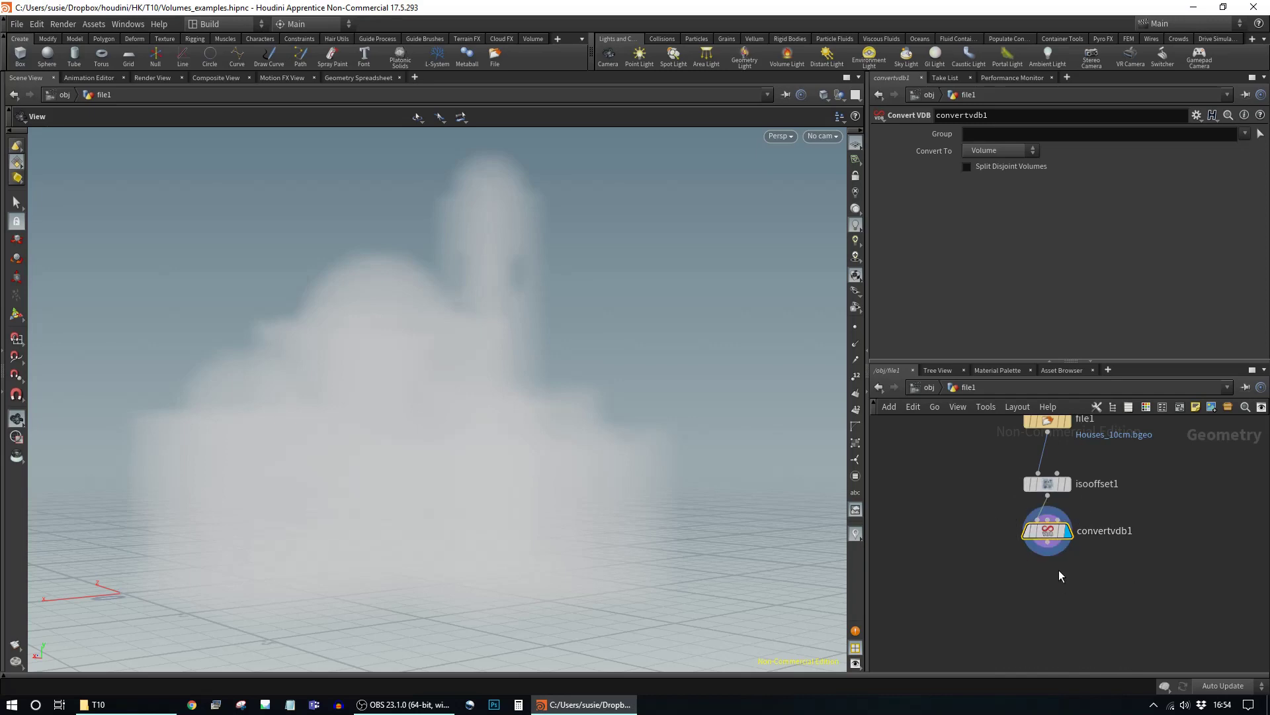
Step: Set convertvdb1 to convert the volume to VDB
click(1002, 150)
click(999, 161)
click(1011, 169)
click(1011, 169)
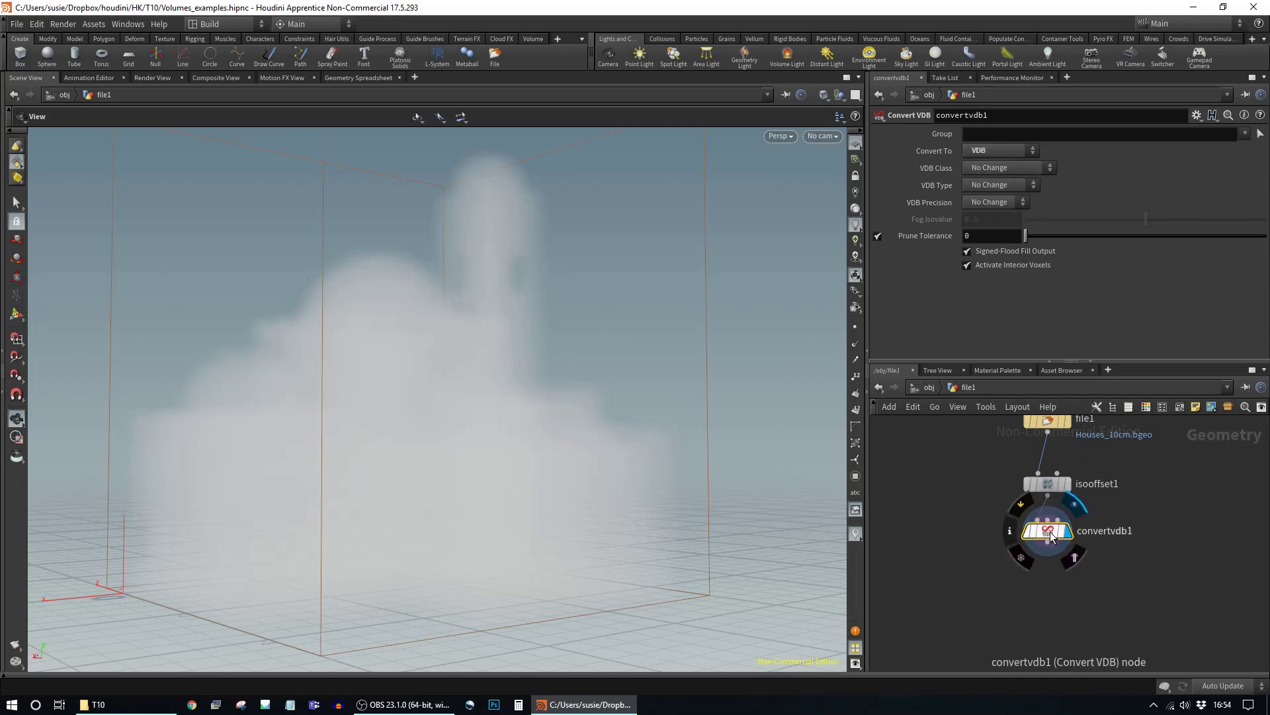
Step: Add a VDB Visualize Tree node below convertvdb1 and feed it the converted VDB
key(Tab)
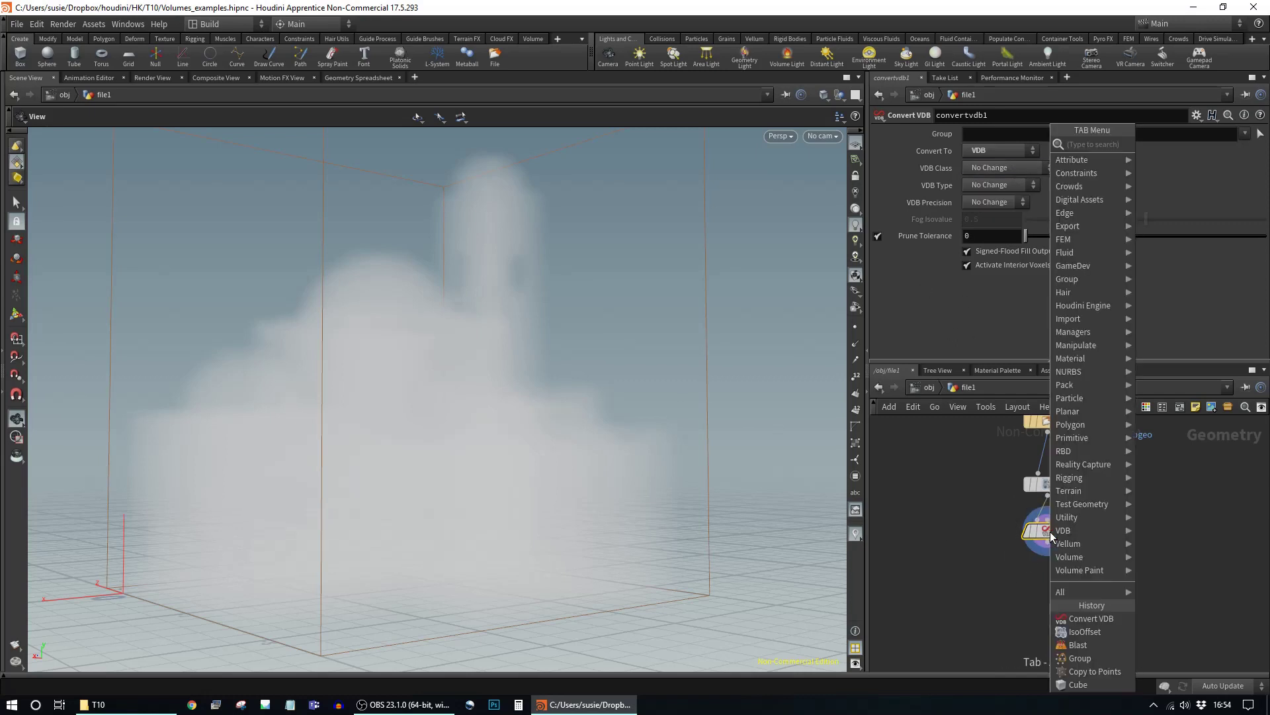
mouse_move(1062, 530)
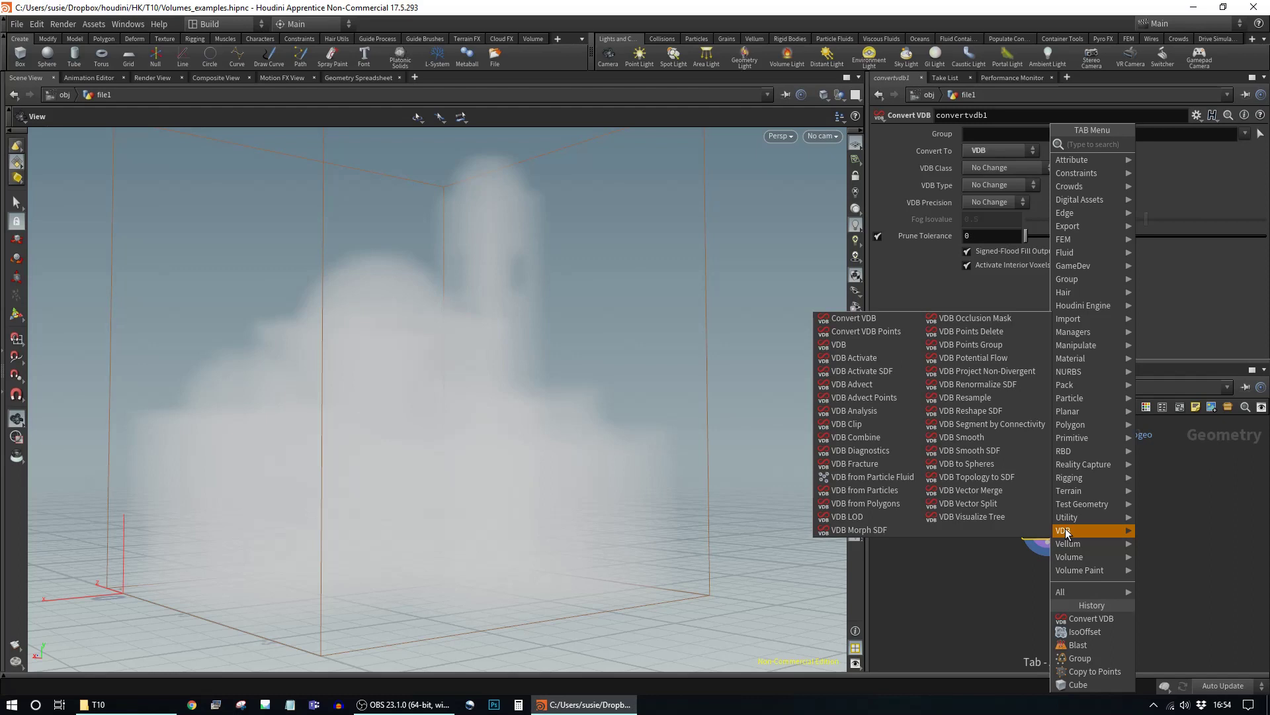
click(990, 515)
click(1047, 579)
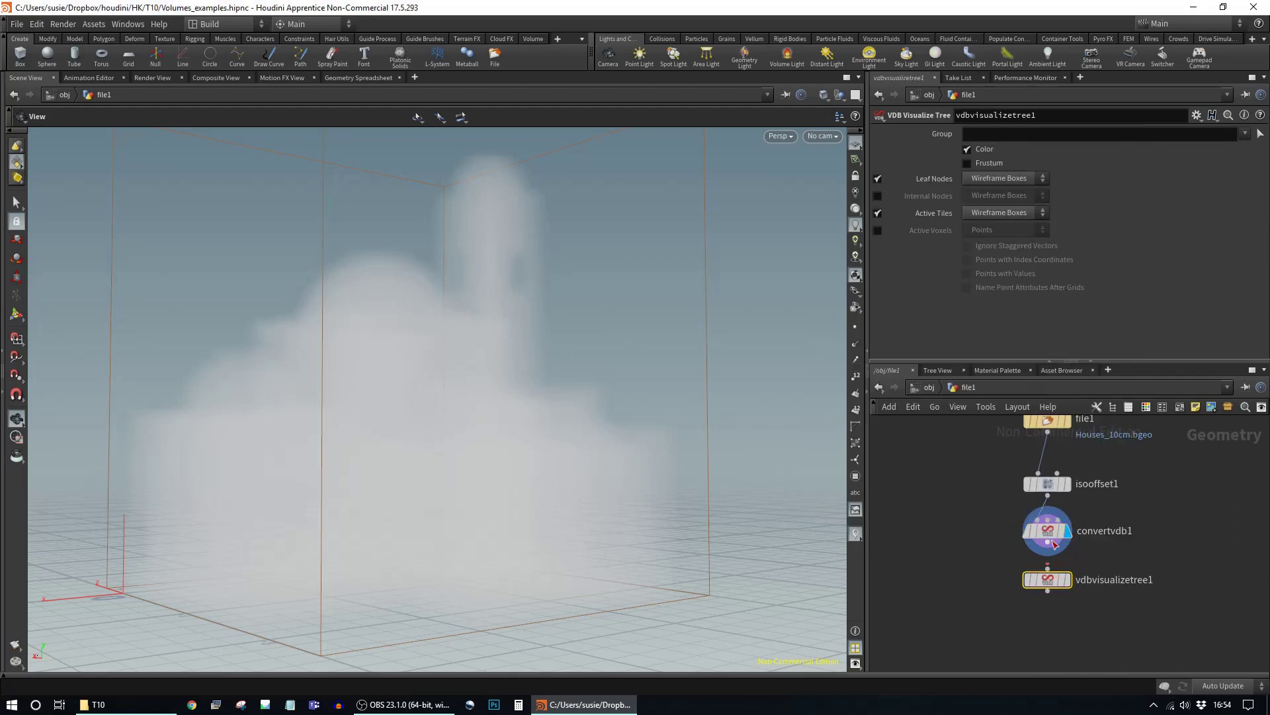
drag(1048, 542, 1047, 571)
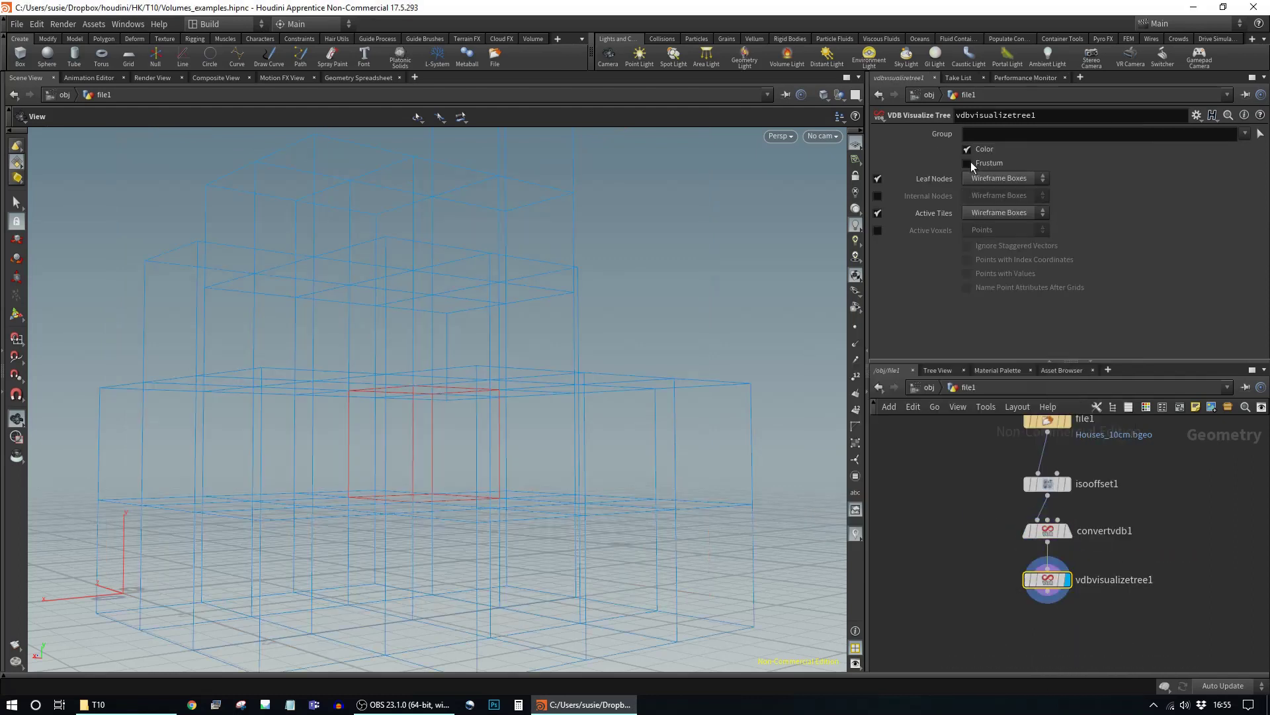
Step: Visualize only the active voxels as points in vdbvisualizetree1, turning off leaf nodes and active tiles
click(877, 230)
click(877, 213)
click(878, 179)
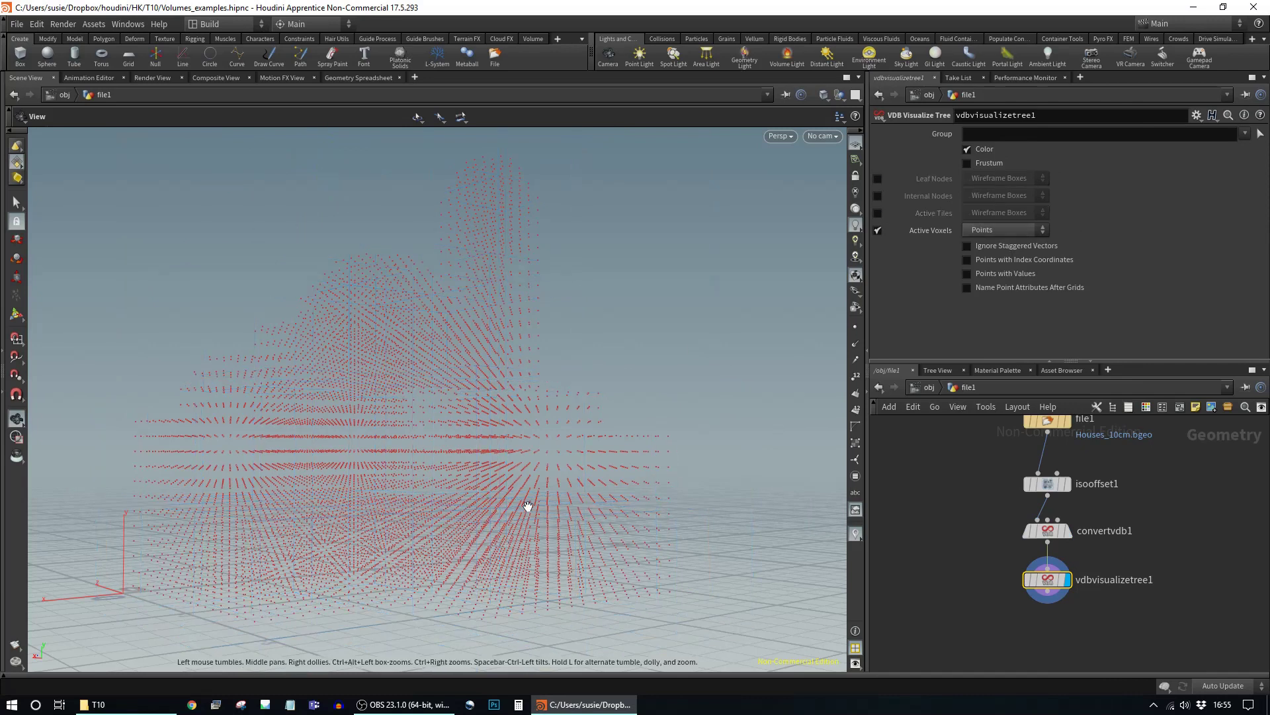
drag(502, 448, 668, 430)
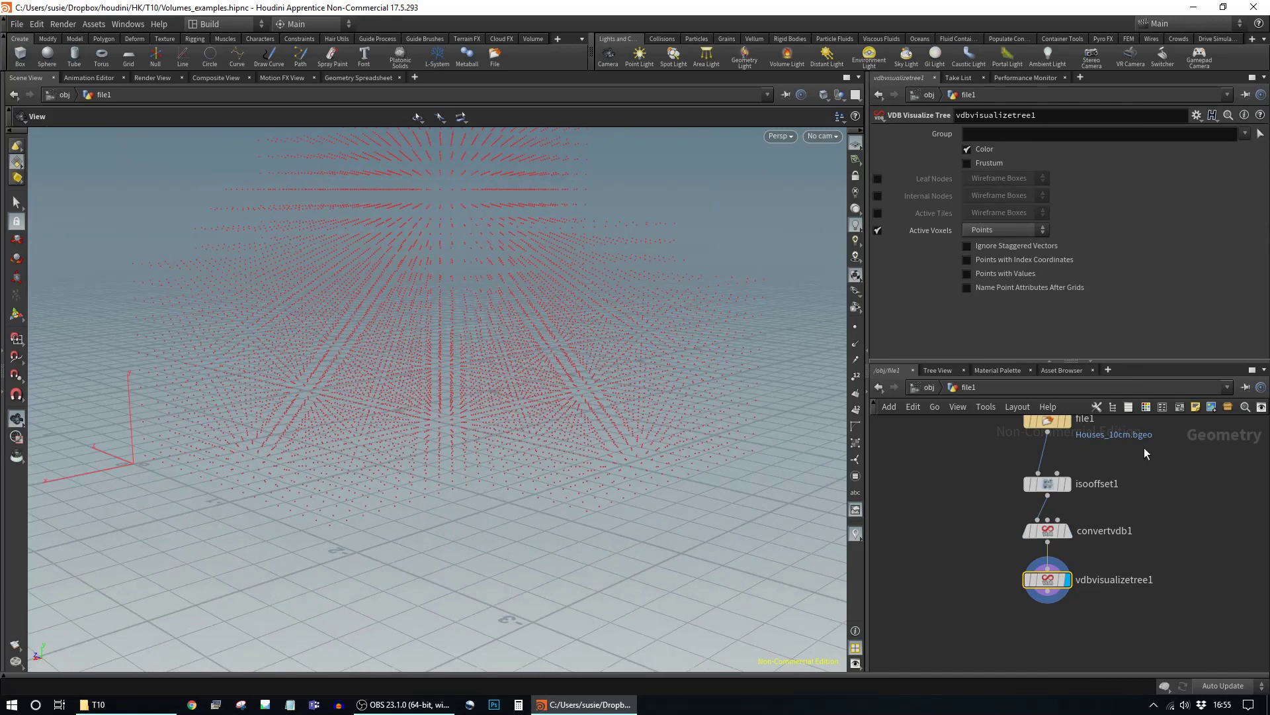
Step: Template file1 to overlay the houses' wireframe on the voxel points
click(1073, 447)
drag(559, 476, 529, 486)
Step: Try a VDB from Polygons node beside isooffset1, wired between file1 and vdbvisualizetree1, and inspect its voxel points up close
key(Tab)
text(vdb)
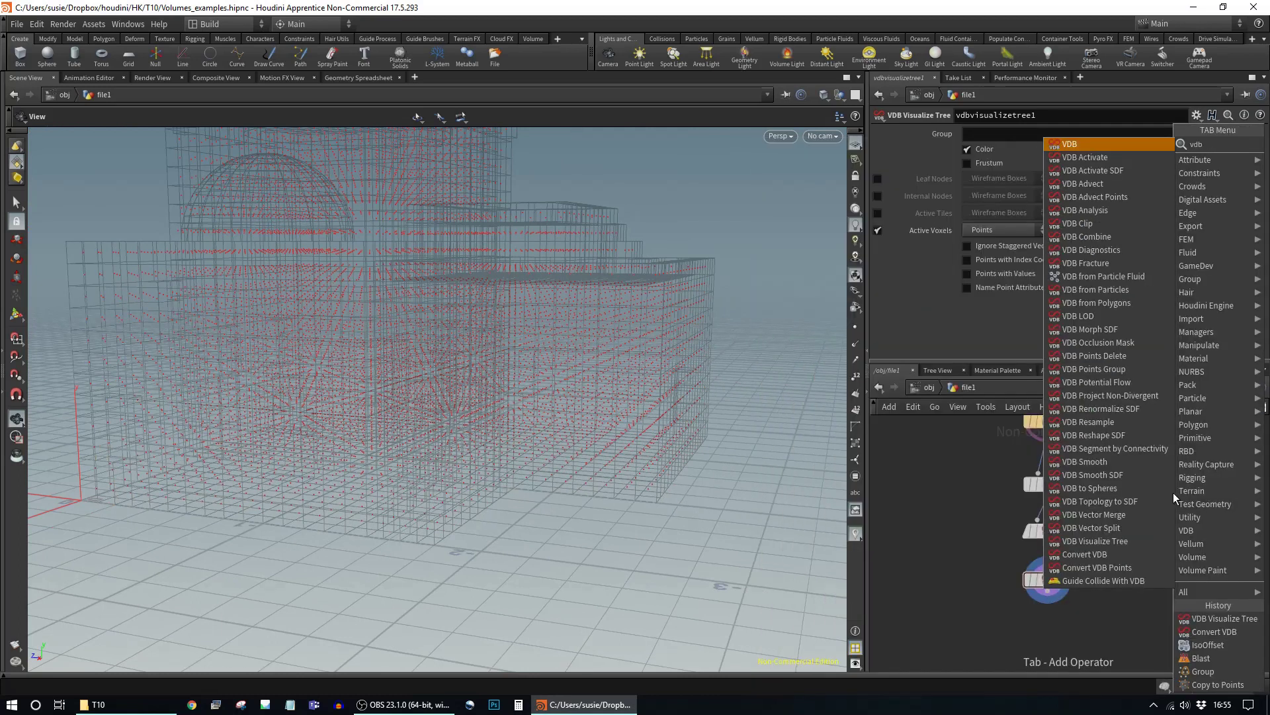
text(frompol)
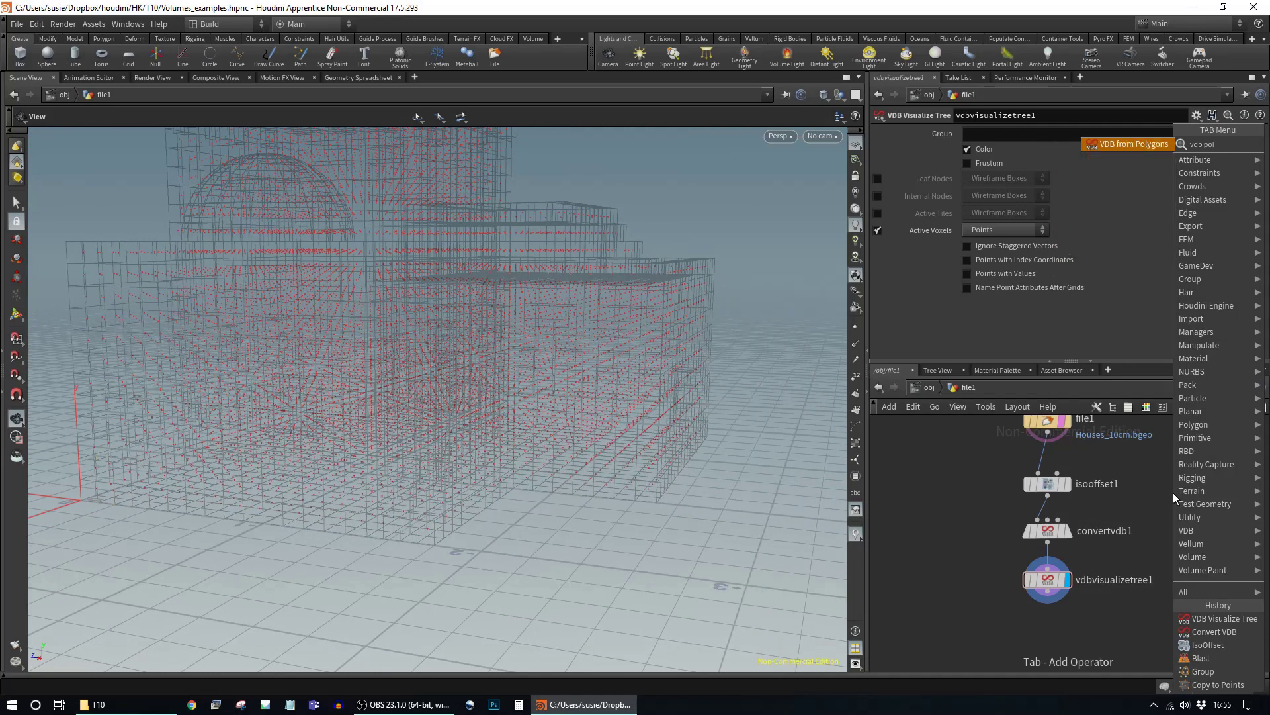
key(Return)
drag(1047, 433, 1050, 558)
drag(624, 525, 717, 467)
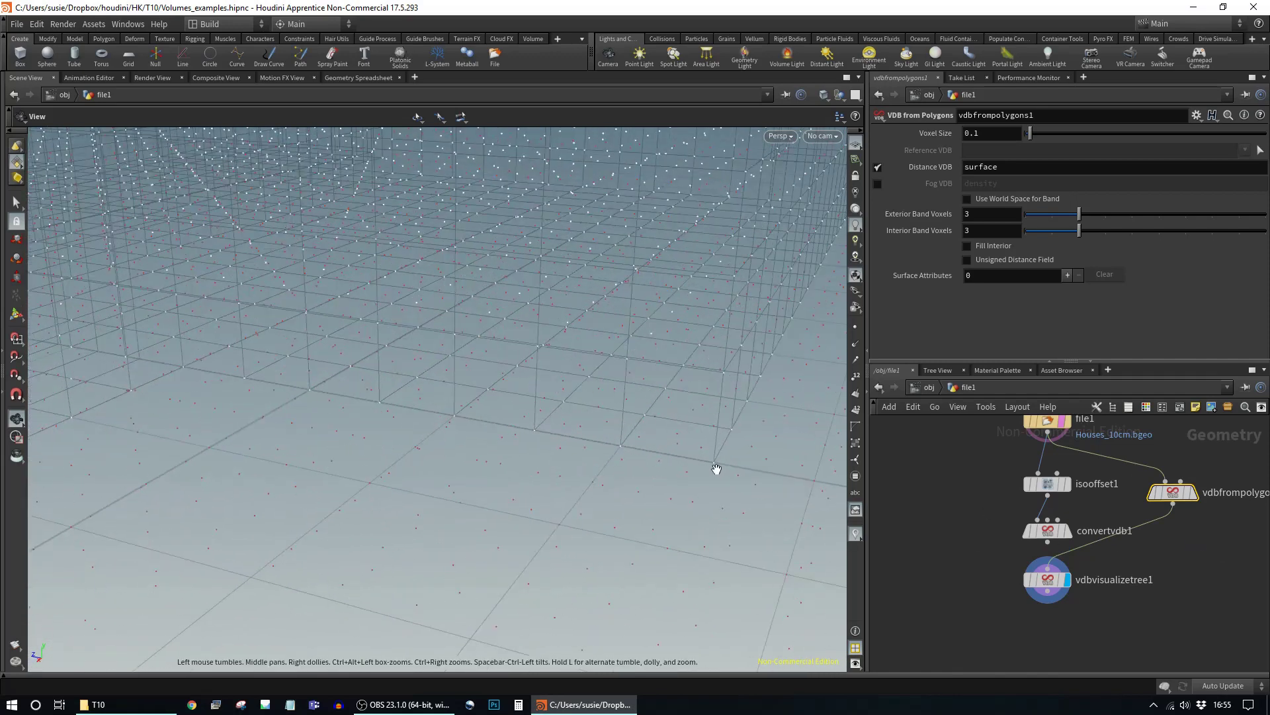
Step: Reconnect convertvdb1 to vdbvisualizetree1 and delete the VDB from Polygons node
mouse_move(1058, 539)
drag(1048, 542, 1048, 568)
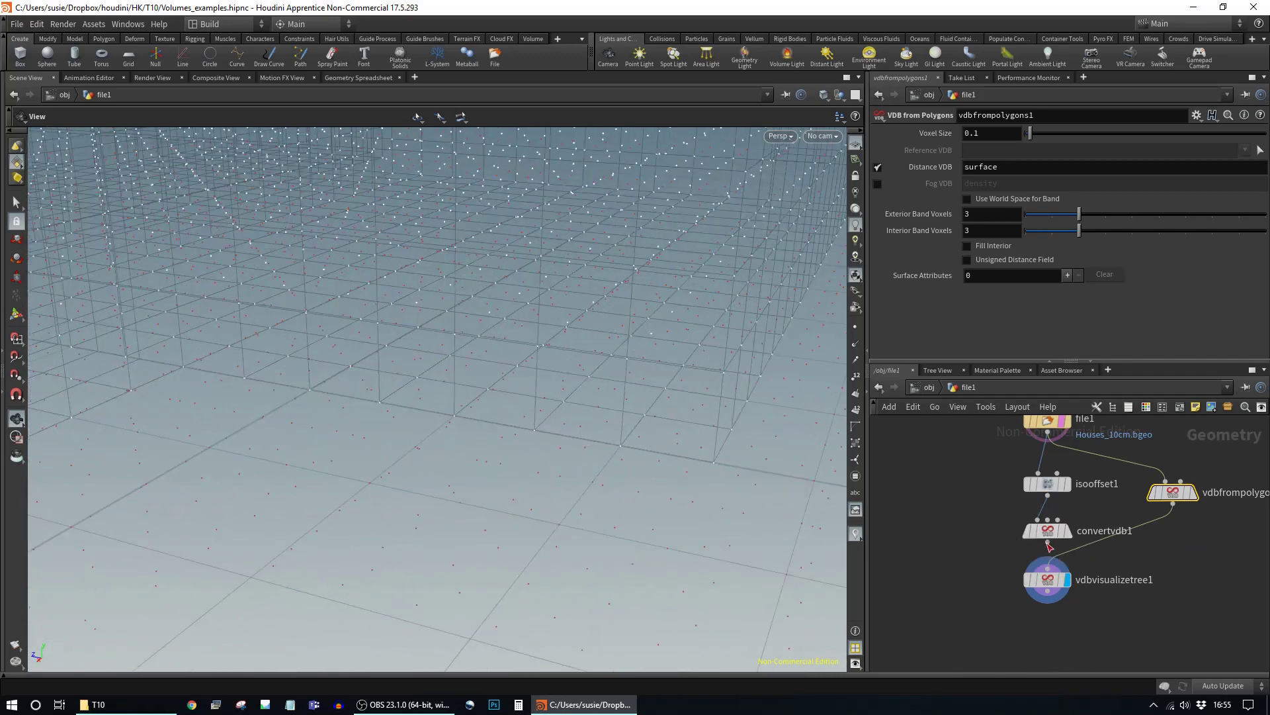
mouse_move(1183, 495)
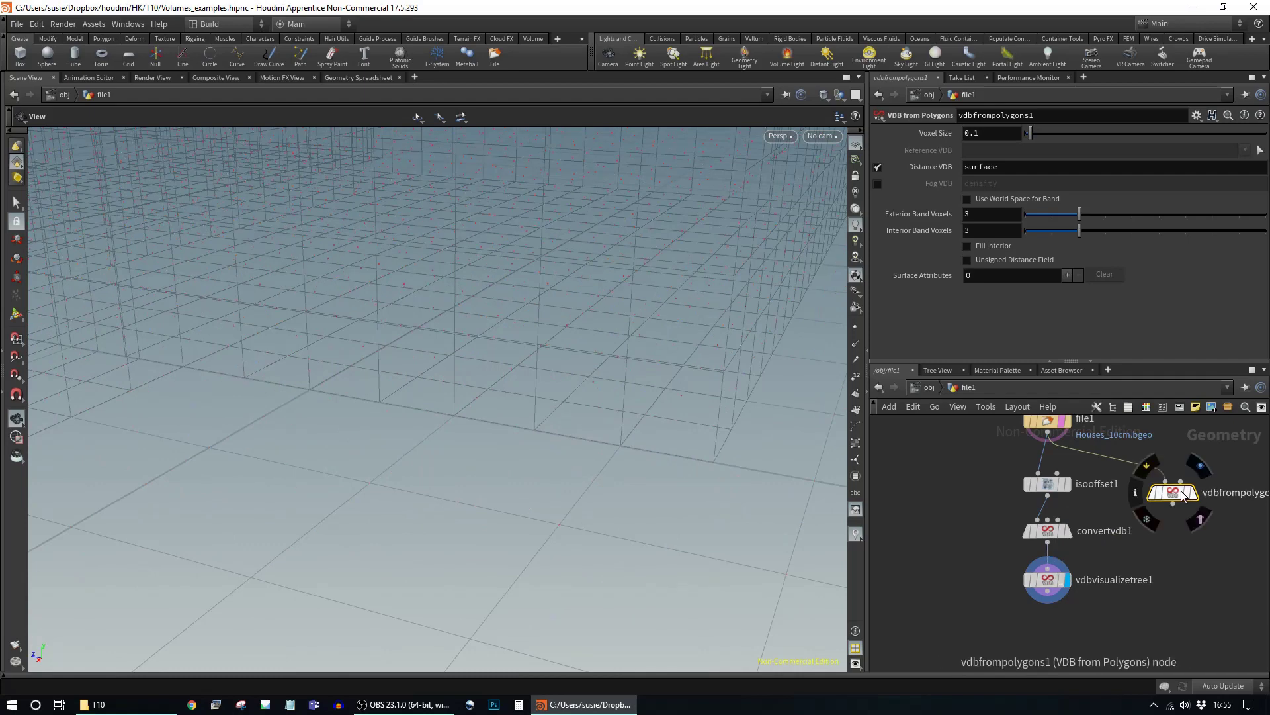
key(Delete)
Step: Add a Box node to the side of convertvdb1 and set its size to 0.1 on all three axes
click(1048, 580)
drag(303, 486, 549, 484)
key(Tab)
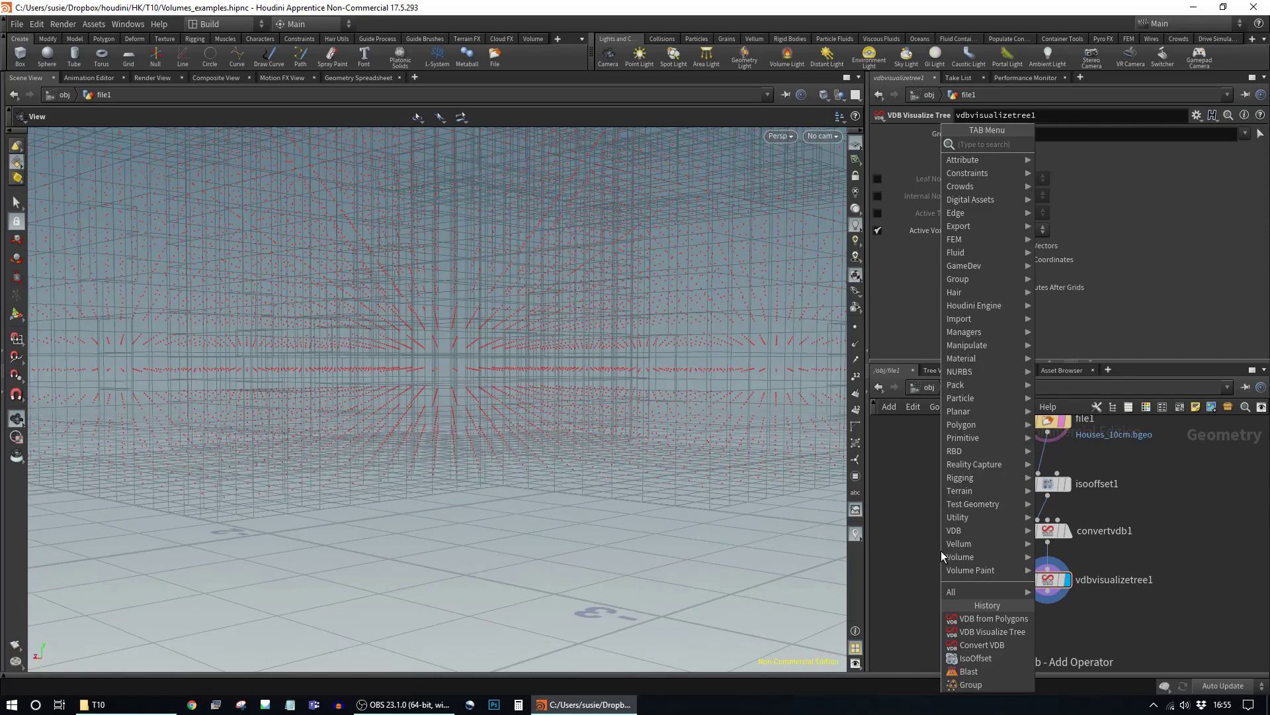
key(Return)
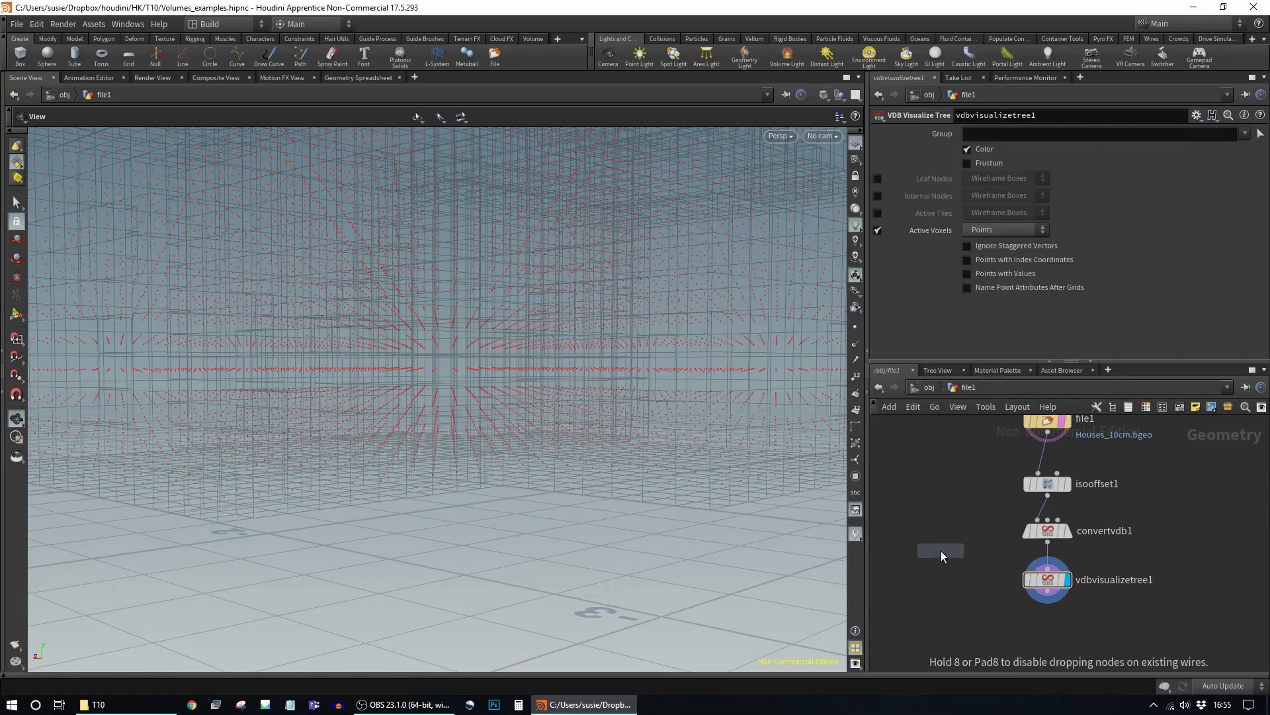
click(941, 550)
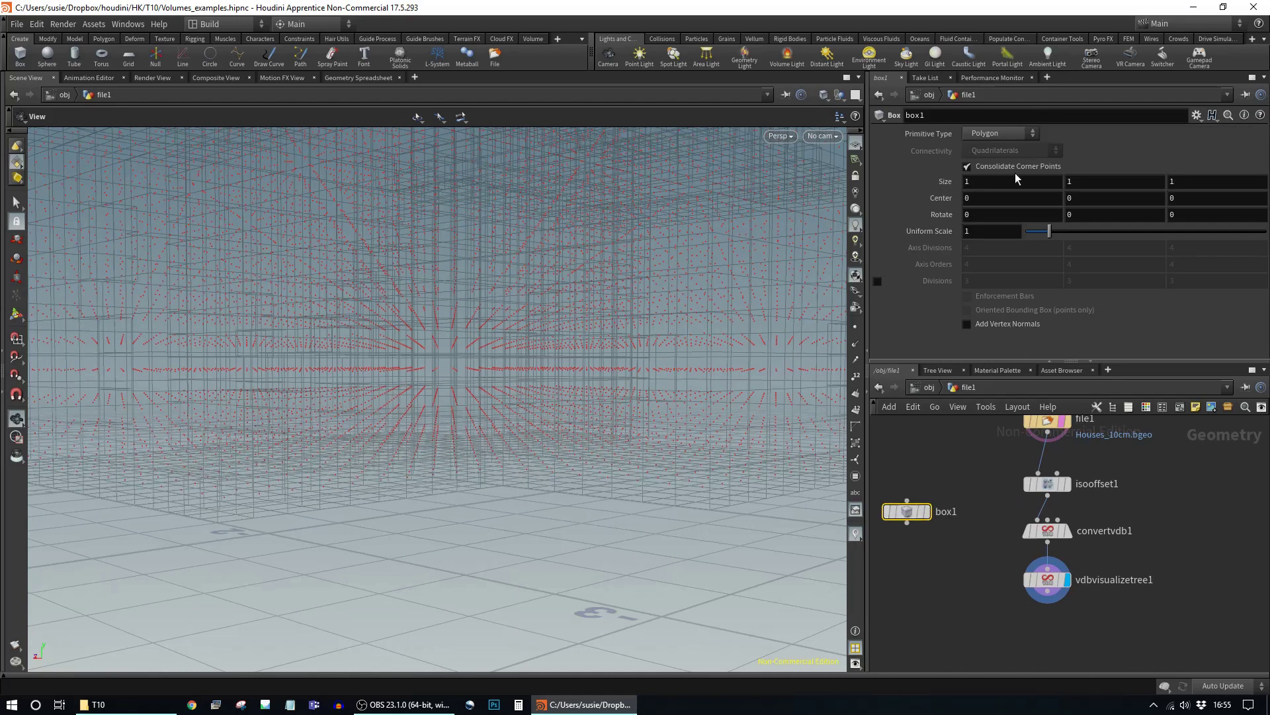
middle_drag(948, 180, 911, 179)
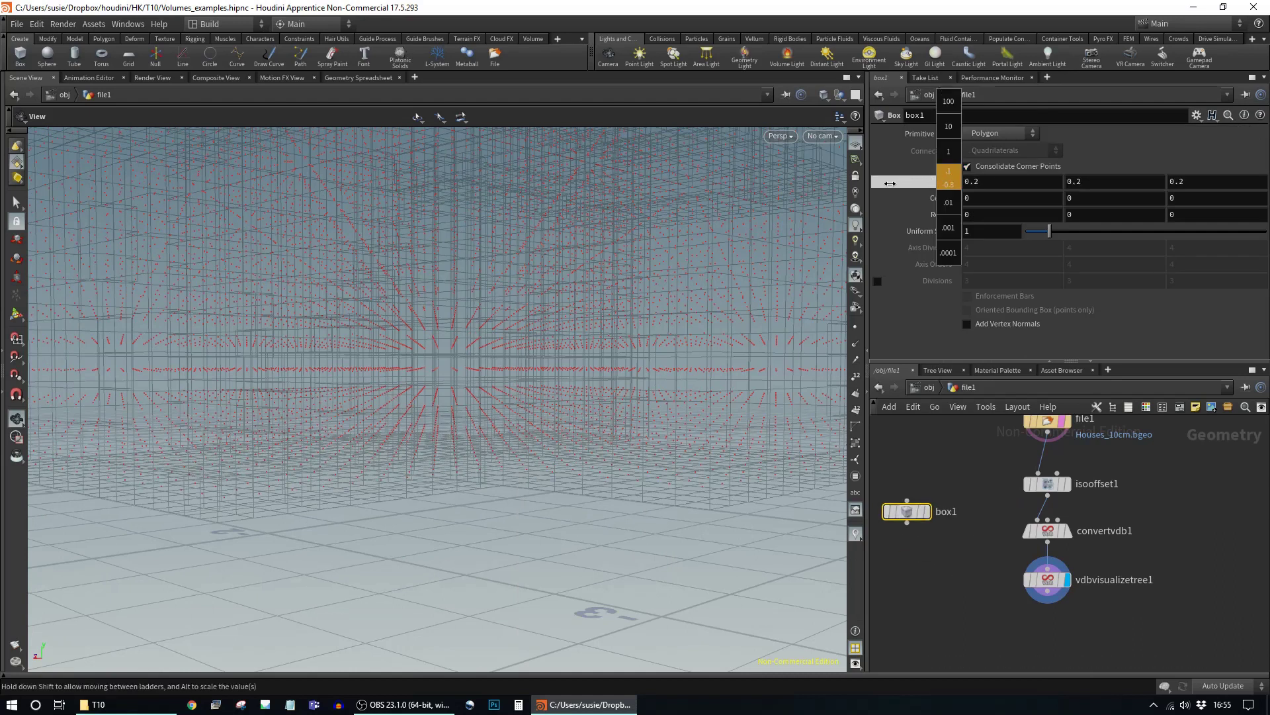
middle_drag(886, 183, 886, 183)
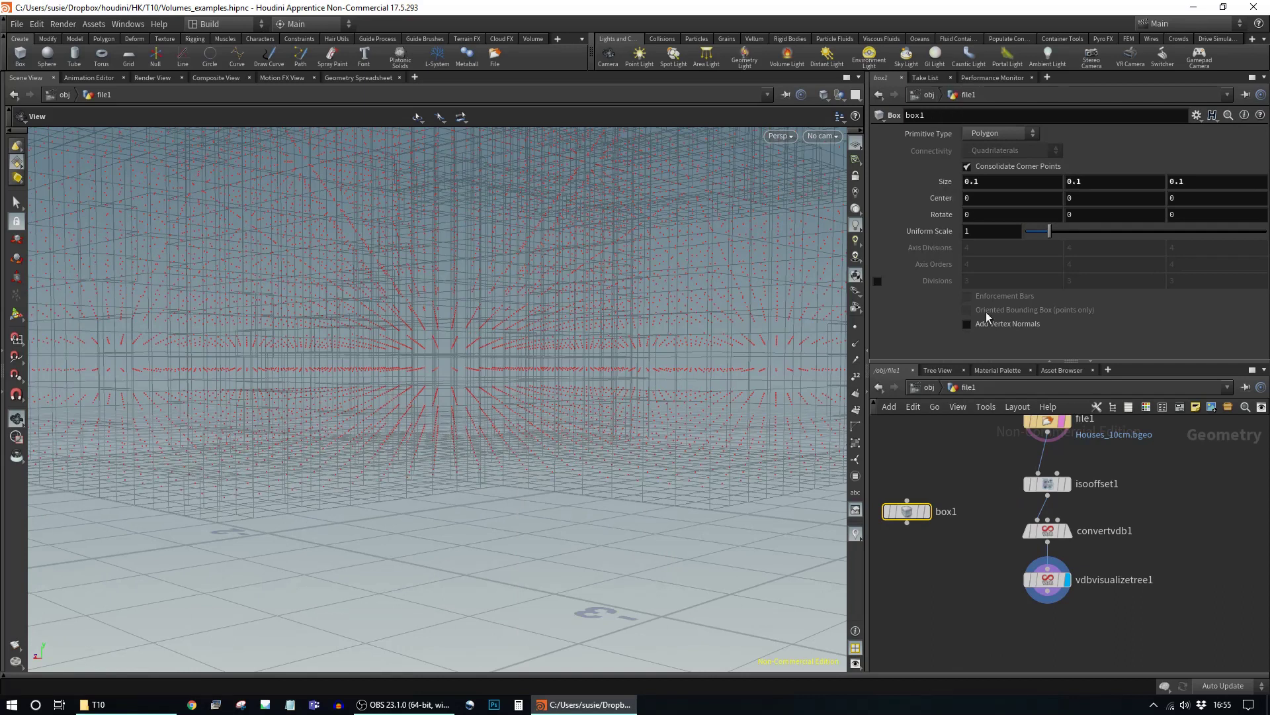
Step: Display box1, add a PolyBevel node directly beneath it, wire box1 into it and display the bevelled box
click(927, 511)
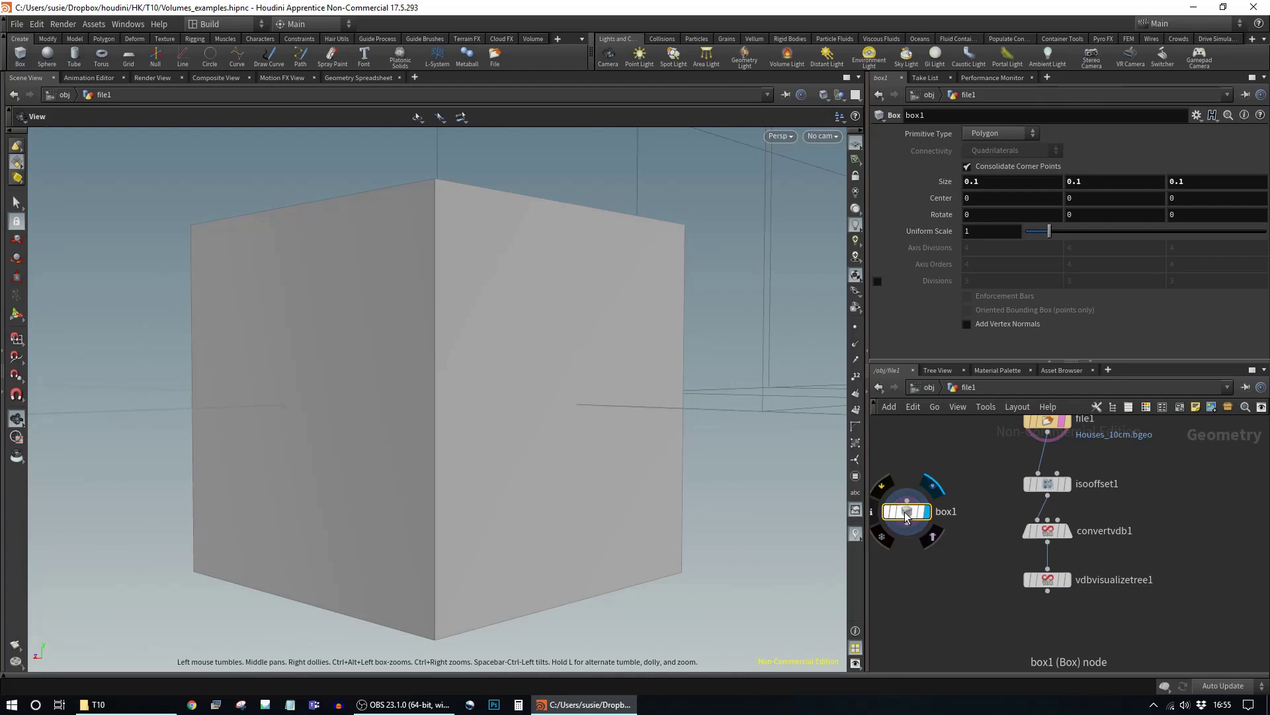
key(Tab)
text(beve)
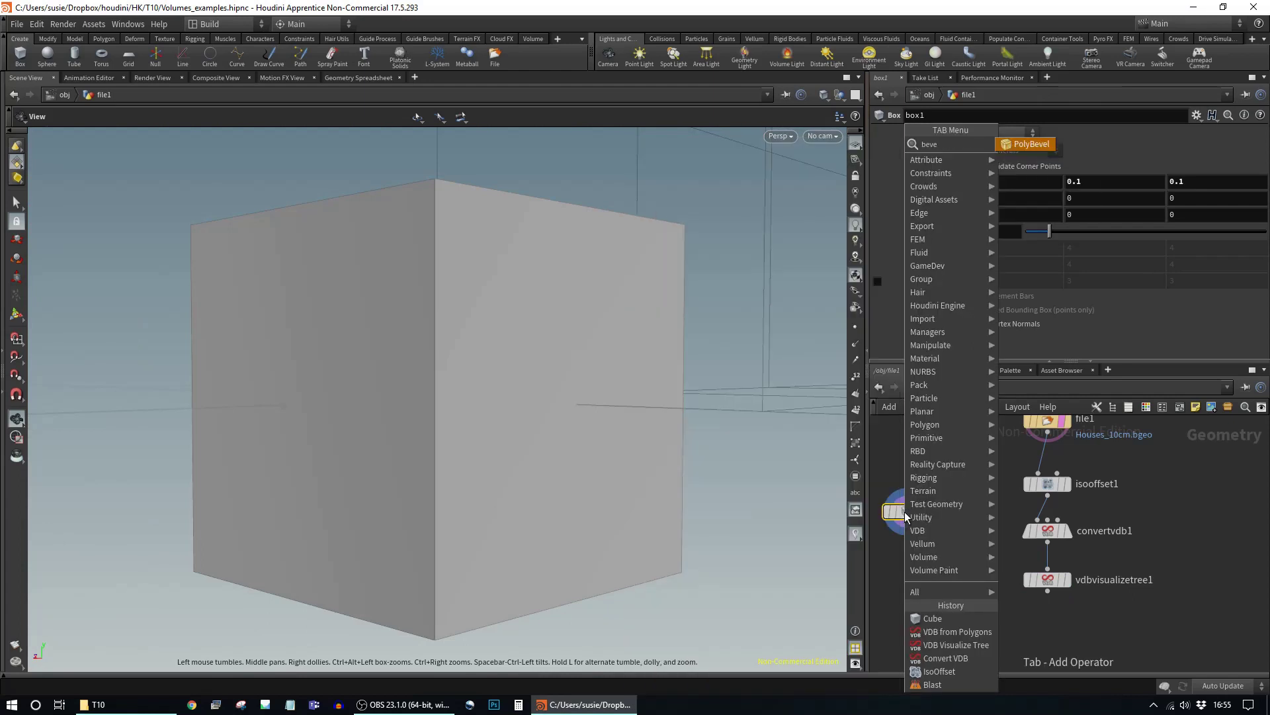
key(Return)
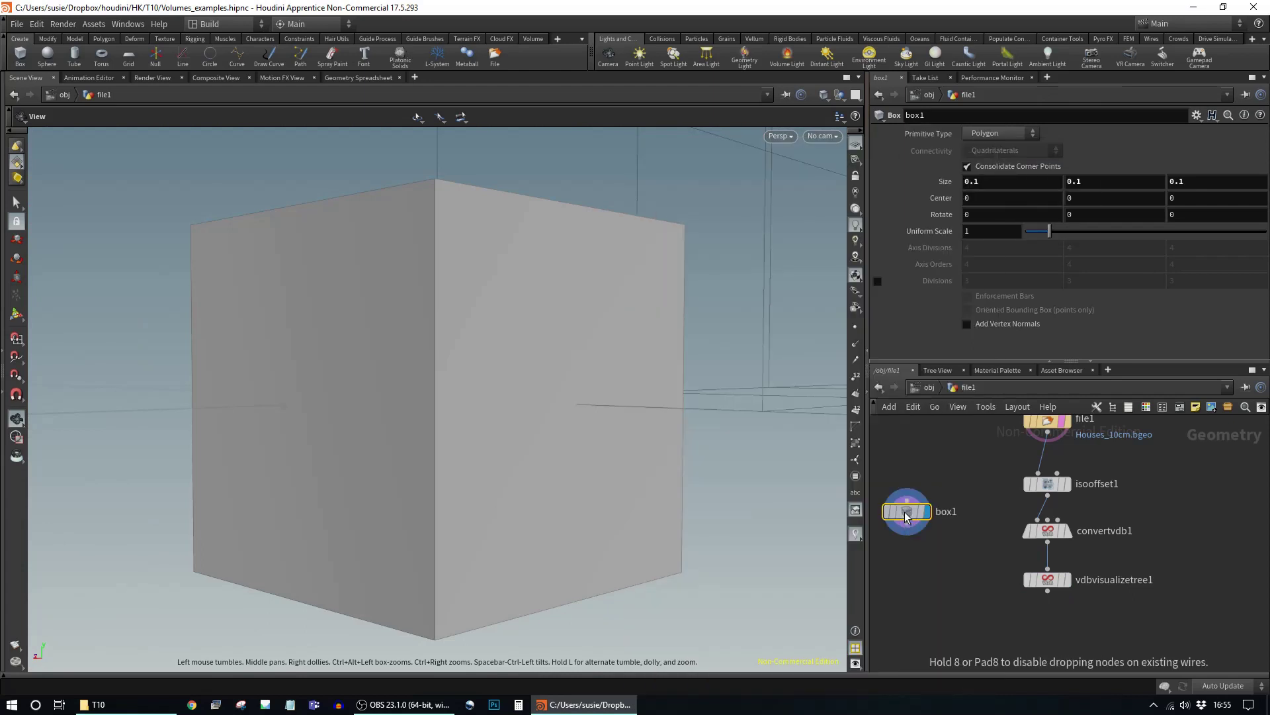
click(908, 527)
click(908, 527)
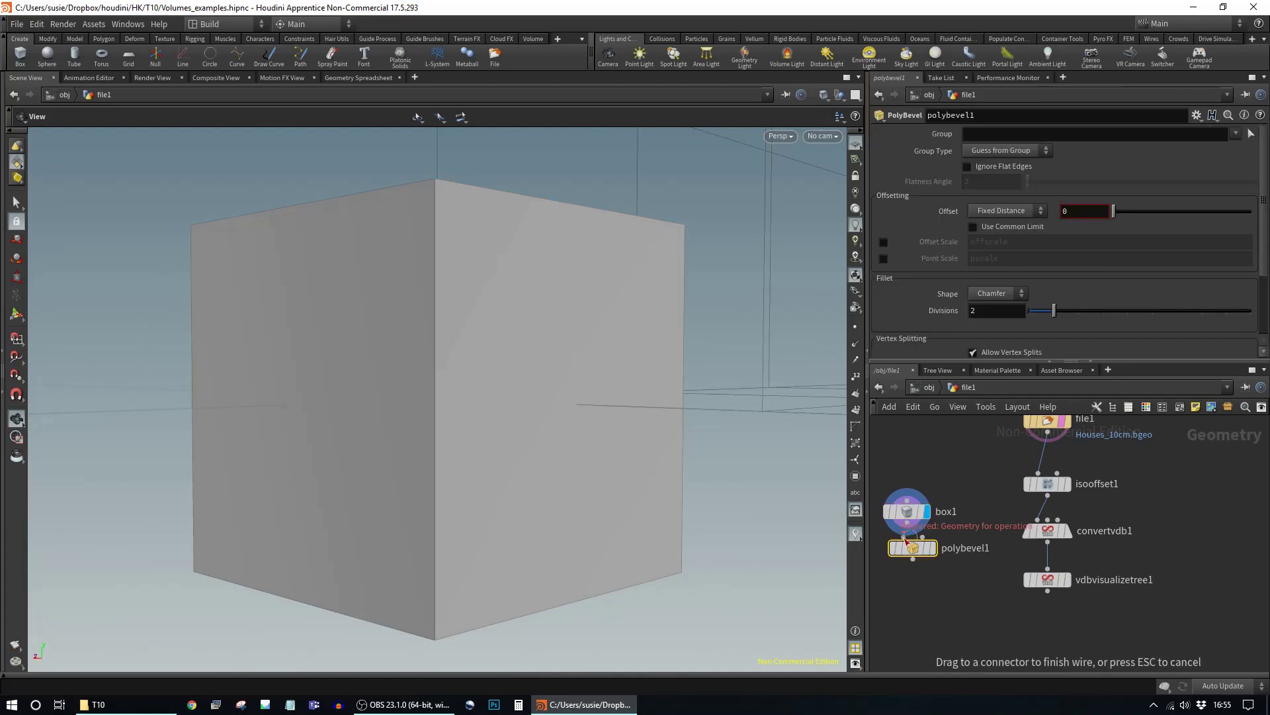
click(907, 535)
drag(913, 548, 907, 546)
click(927, 545)
Step: Set polybevel1's fixed-distance offset to 0.004 and its fillet divisions to 1
middle_drag(1105, 219, 1125, 253)
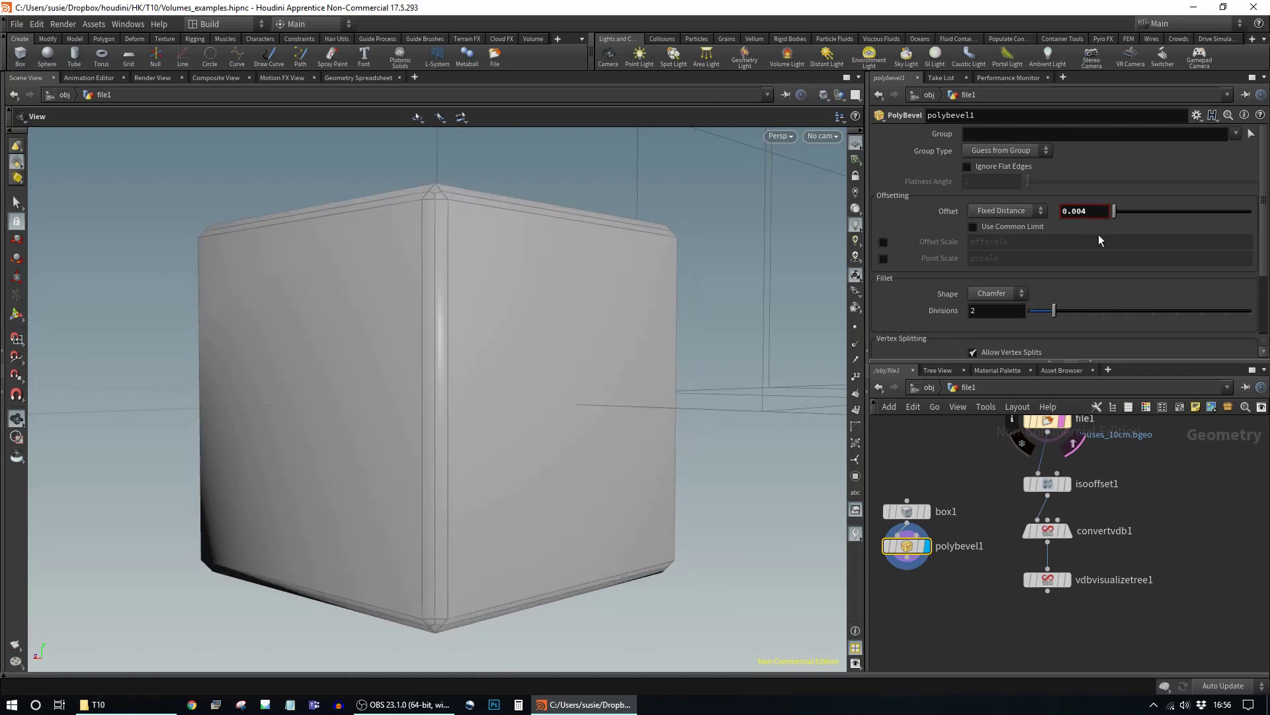
scroll(1098, 235, down, 3)
drag(1053, 225, 1027, 228)
drag(575, 396, 595, 368)
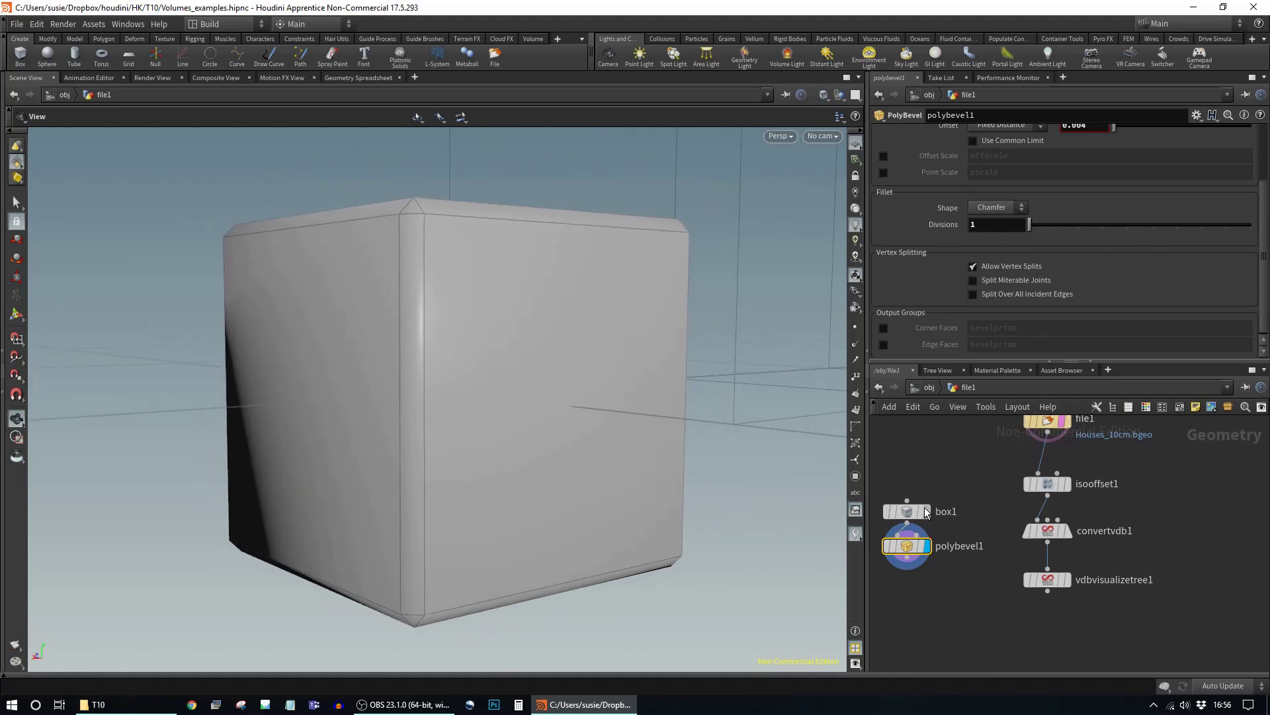
Step: Move the box1 and polybevel1 nodes higher, append a Normal node after polybevel1 and lower its cusp angle
drag(964, 580, 916, 442)
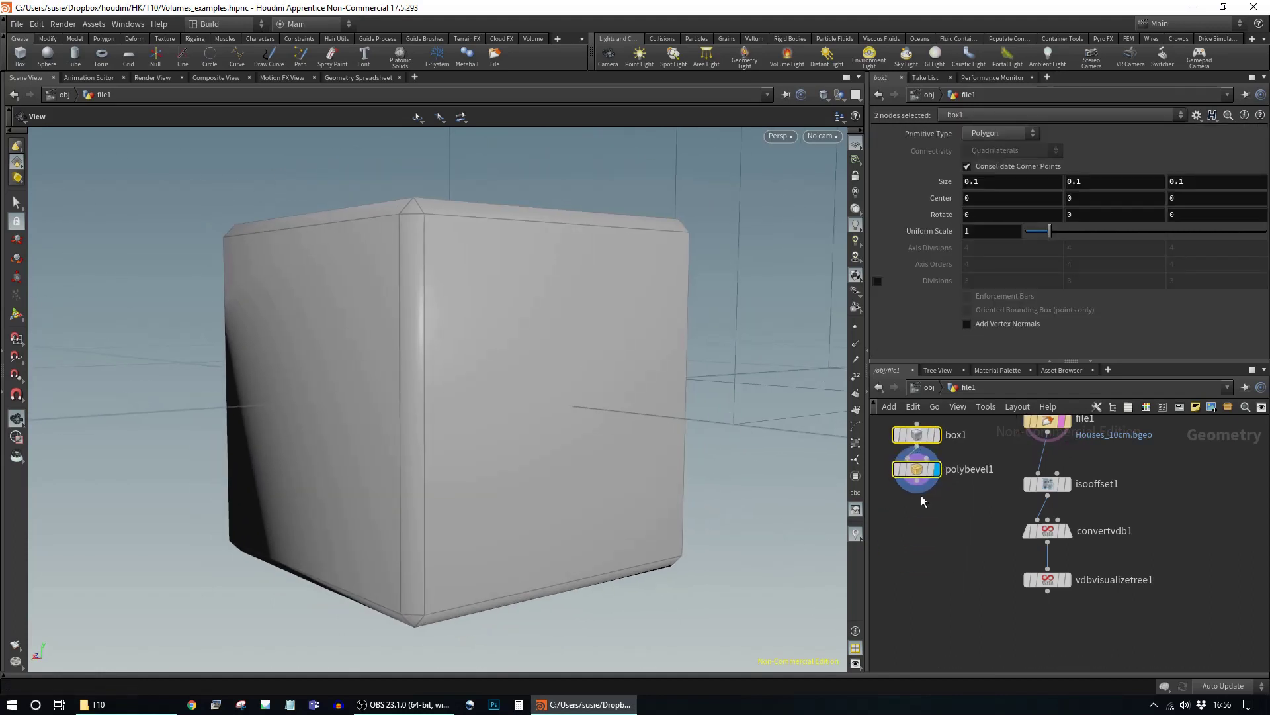
click(921, 470)
key(Tab)
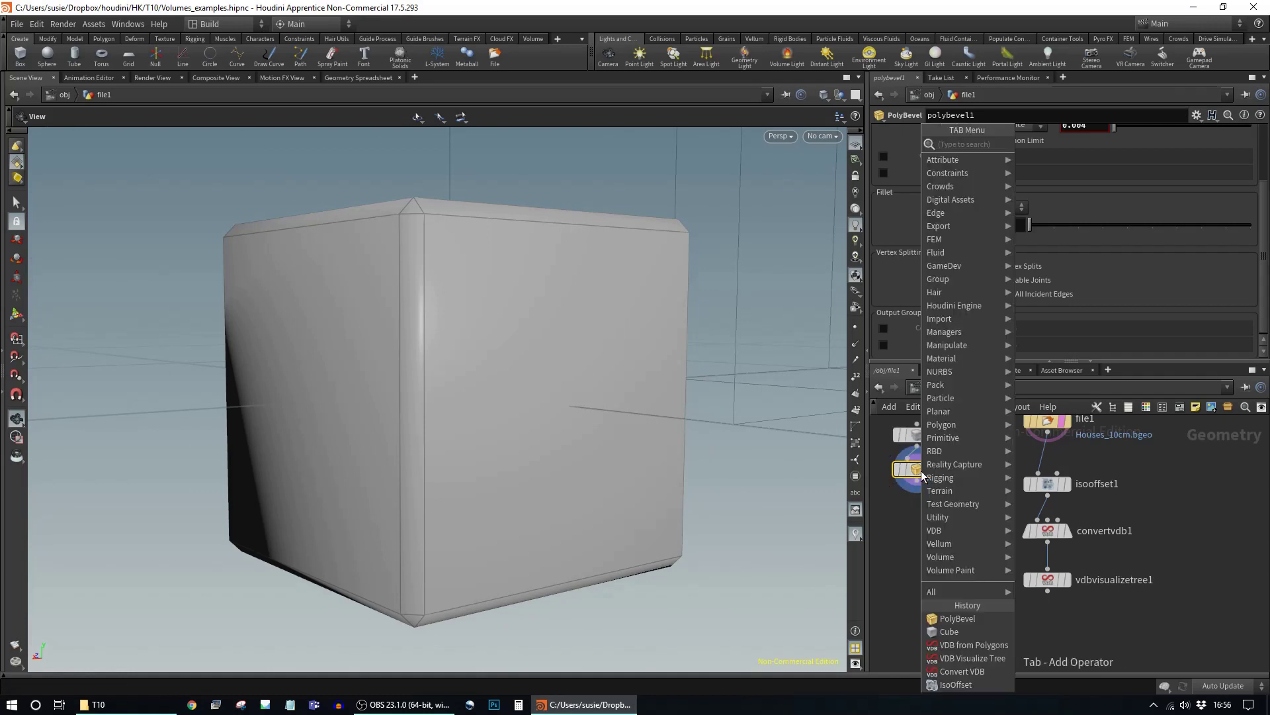
text(normal)
key(Return)
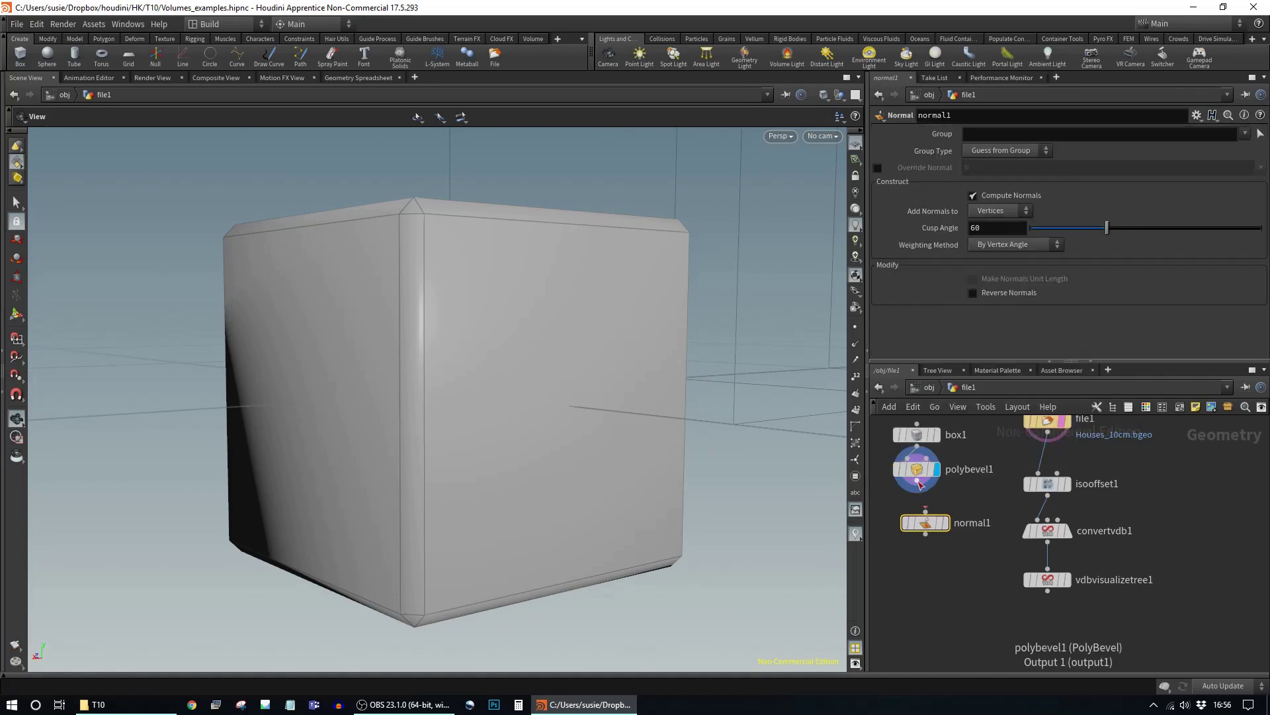
click(920, 518)
drag(919, 517, 919, 524)
drag(1102, 229, 1057, 229)
drag(640, 431, 570, 438)
right_drag(570, 437, 244, 431)
drag(244, 430, 463, 397)
Step: Add a Copy to Points node, wire normal1 as source and vdbvisualizetree1 as target points, and display the copied boxes
key(Tab)
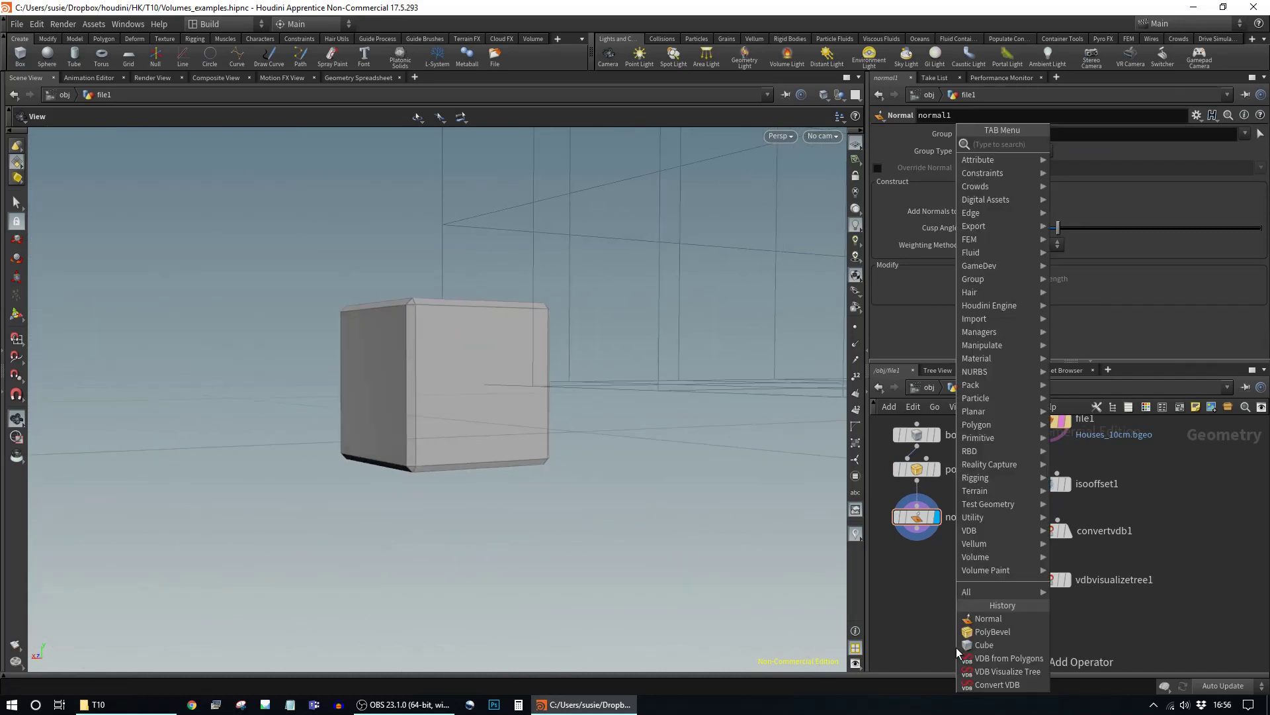
text(copy)
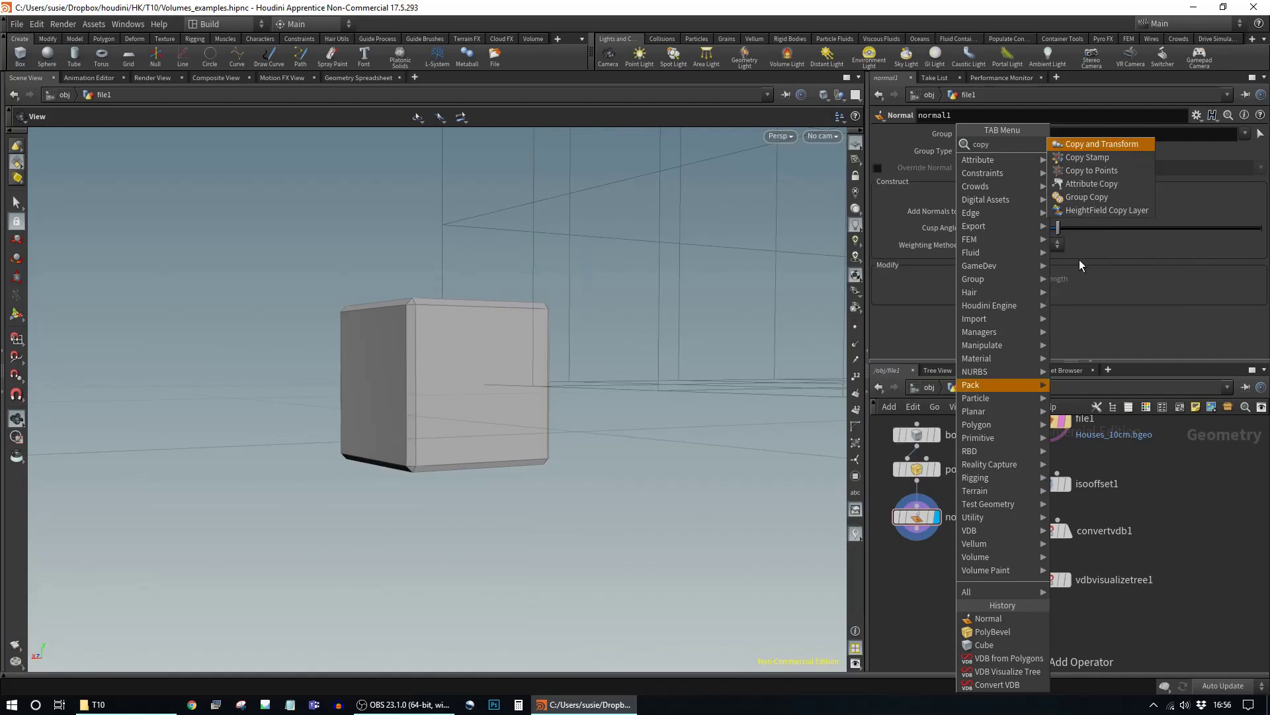
click(1092, 170)
click(982, 629)
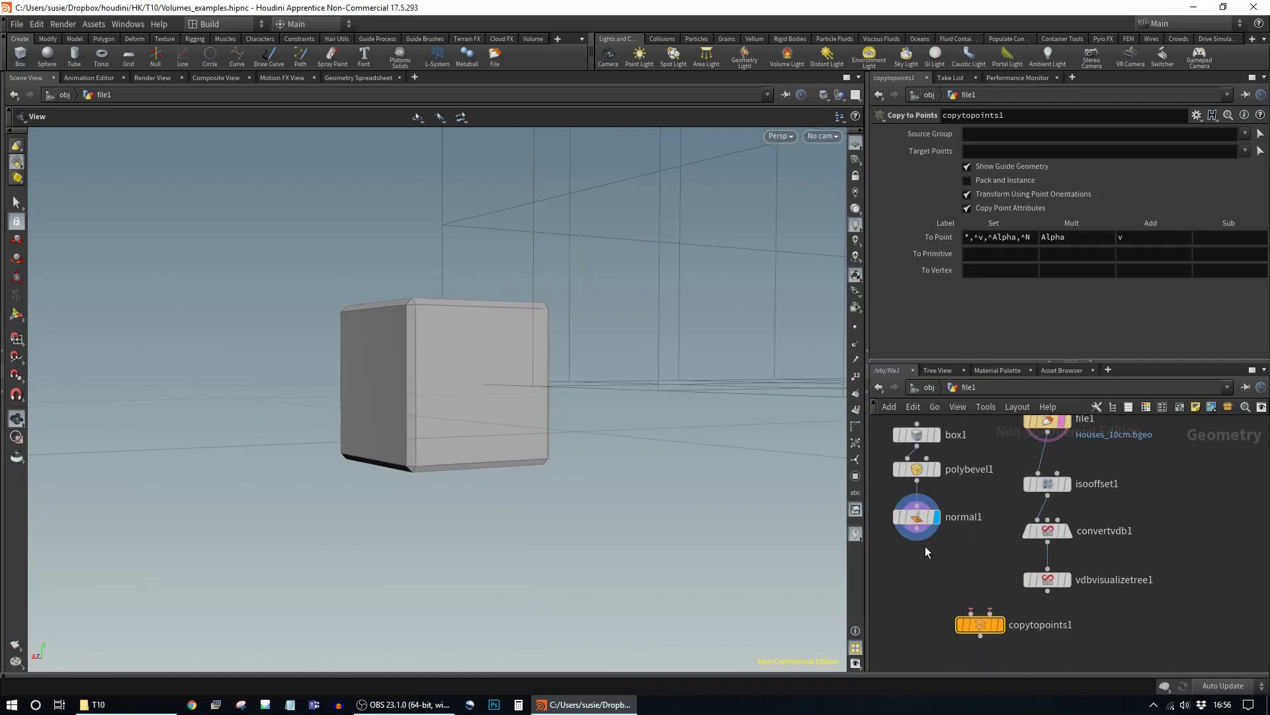
drag(917, 537, 972, 615)
drag(1048, 590, 1004, 627)
click(1001, 624)
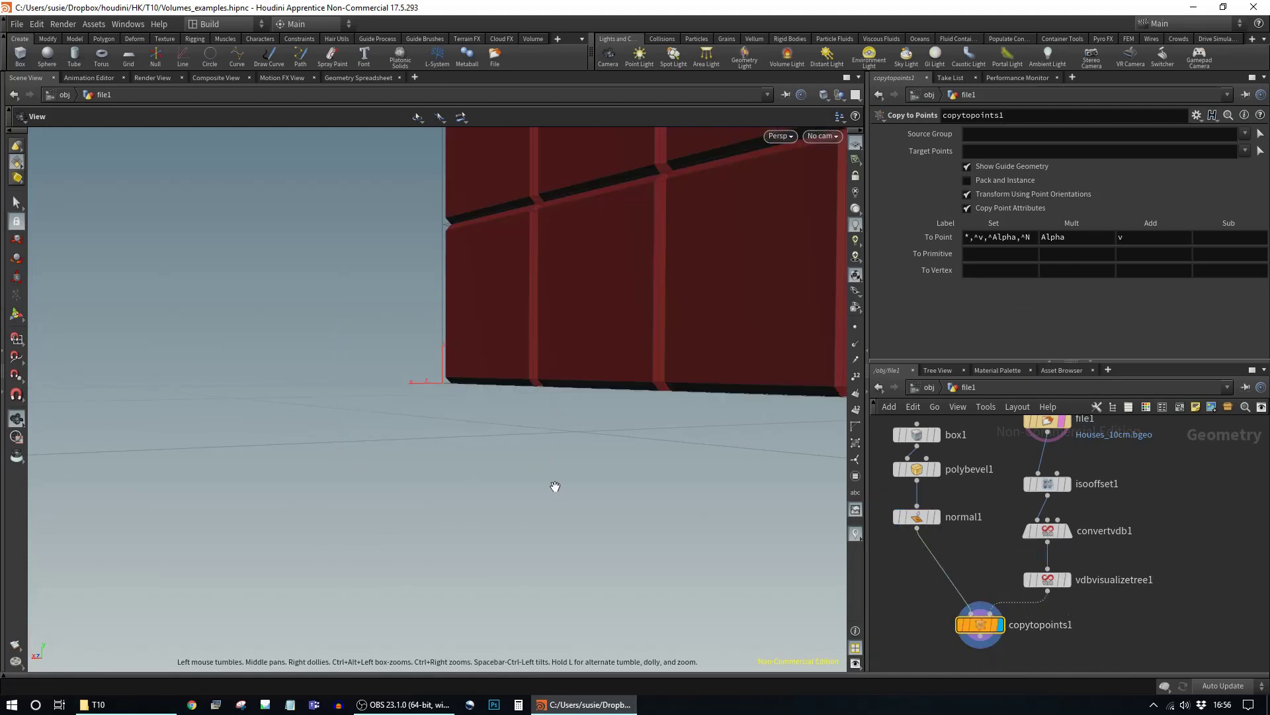
drag(686, 532, 455, 480)
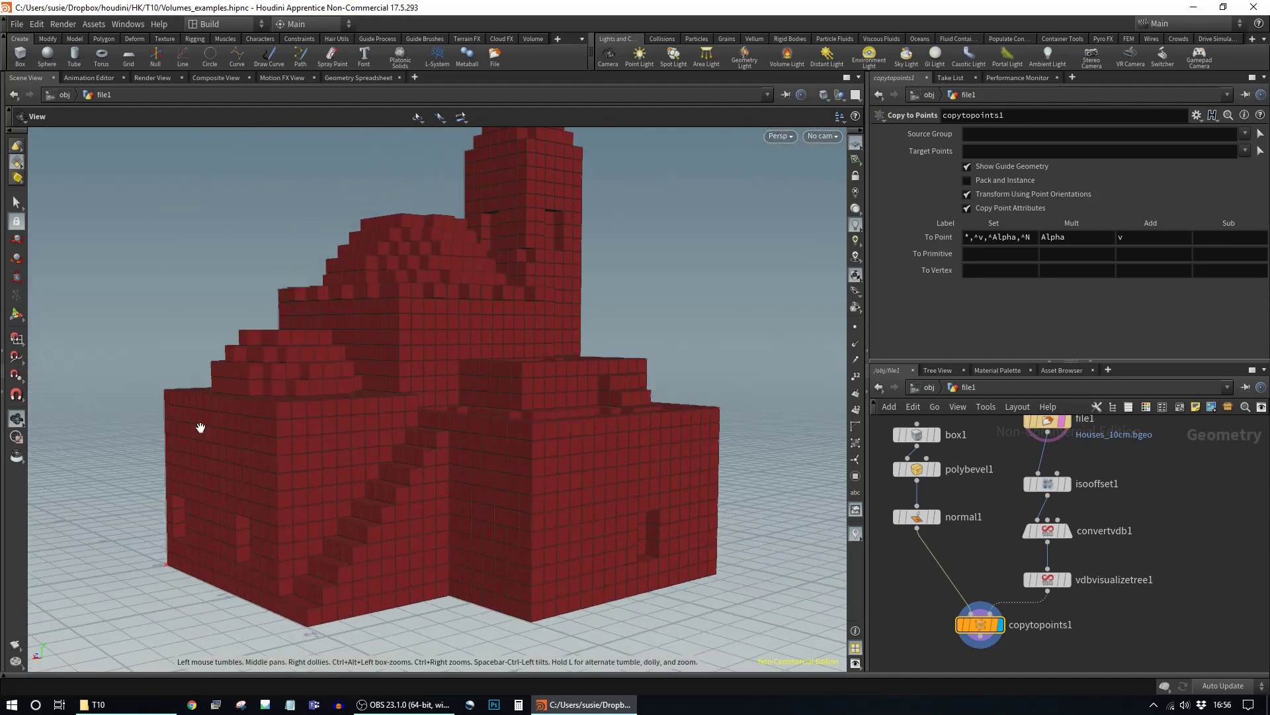
drag(428, 498, 595, 470)
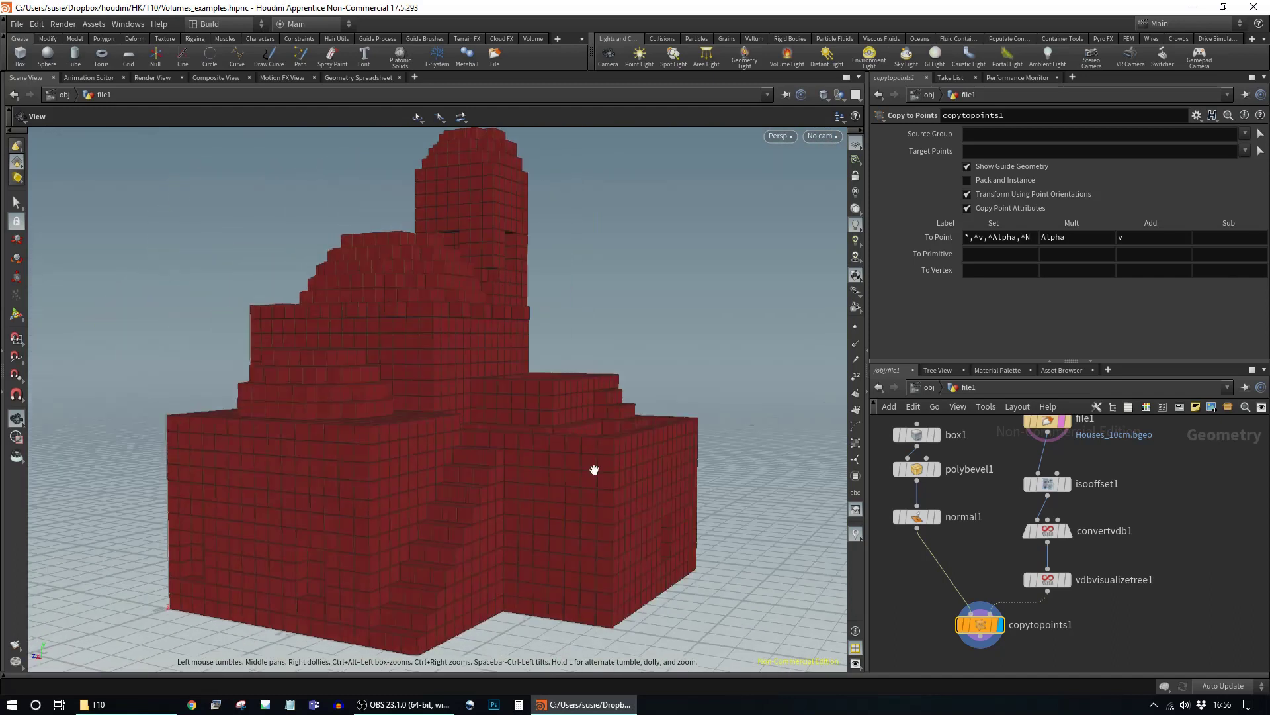
Step: Move the file1 node off to the side of the isooffset1 chain, clear of the nodes below it
middle_drag(1060, 428, 1061, 609)
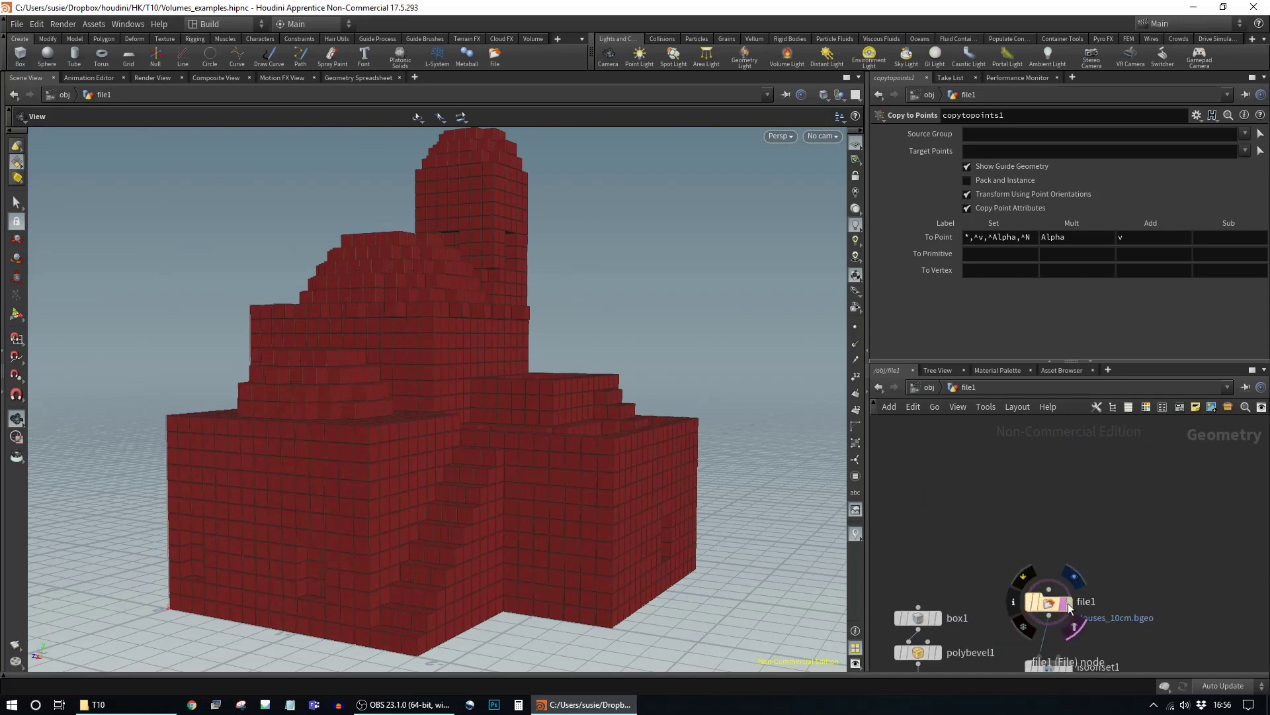
click(1068, 602)
middle_drag(1149, 621, 1152, 479)
middle_drag(1154, 626, 1172, 544)
click(1022, 561)
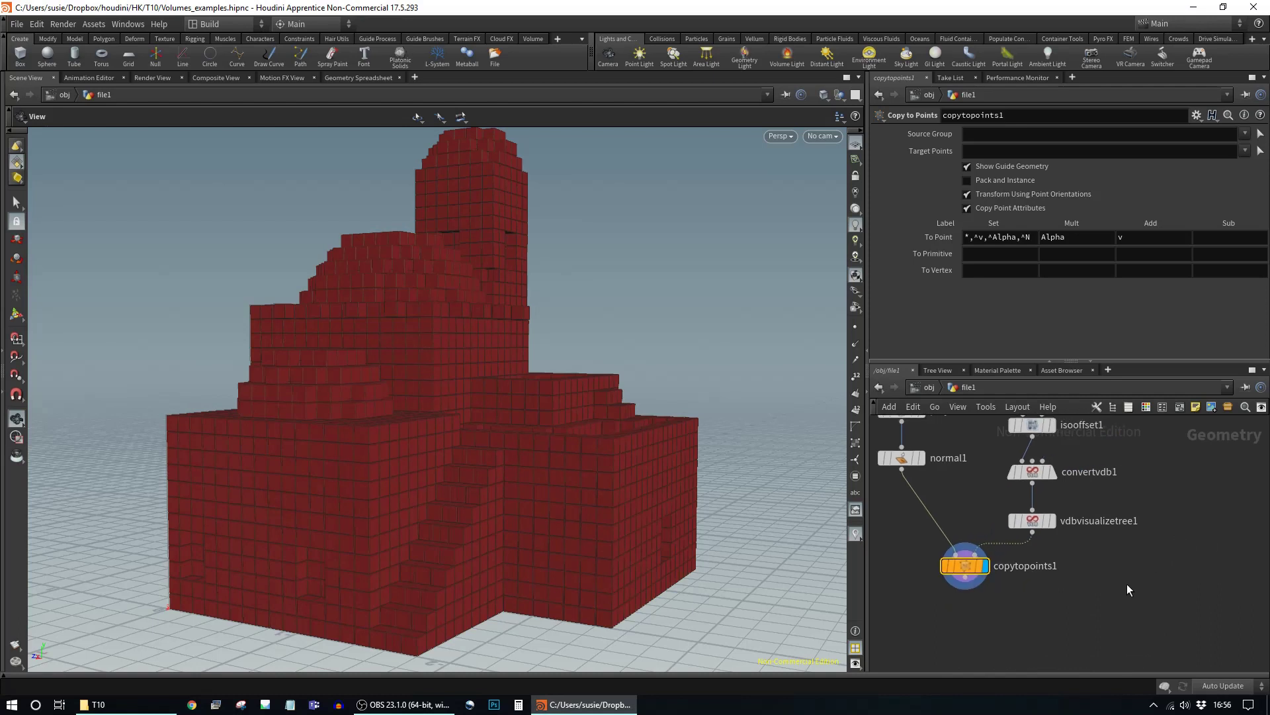
scroll(1126, 584, down, 2)
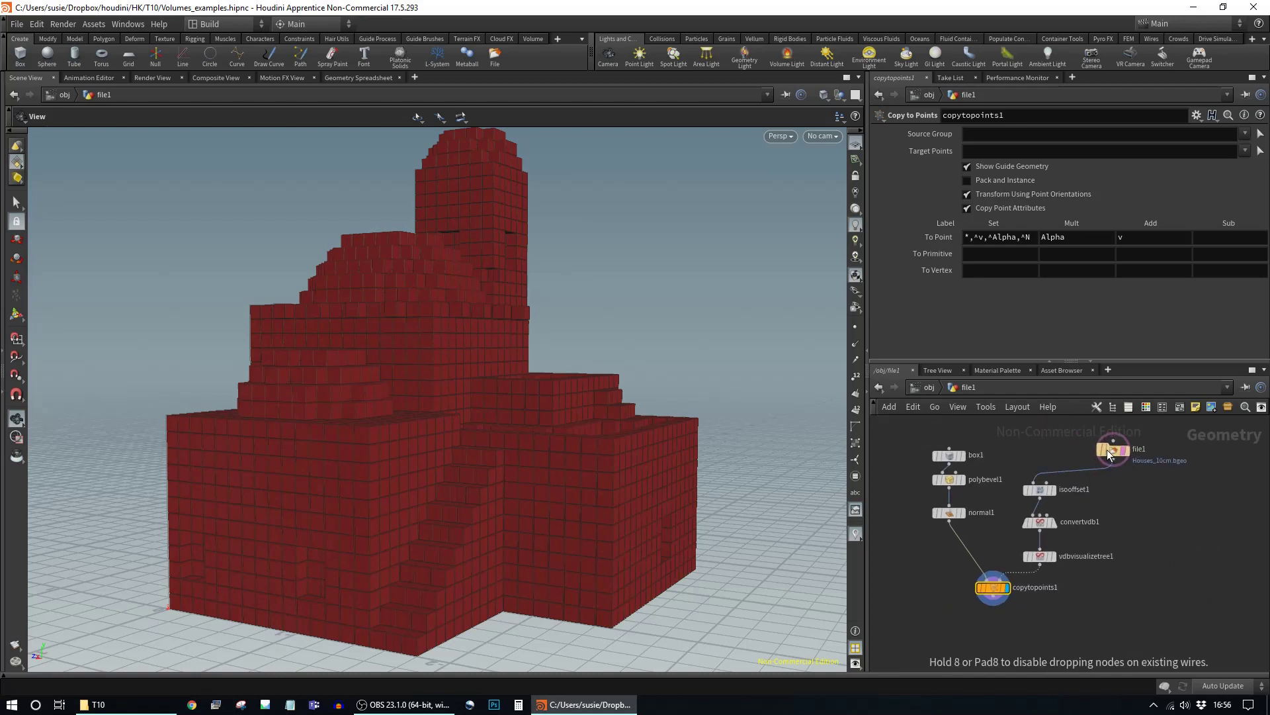
Step: Add an Attribute Transfer node below copytopoints1 and wire copytopoints1 into its first input
middle_drag(1090, 628, 1119, 561)
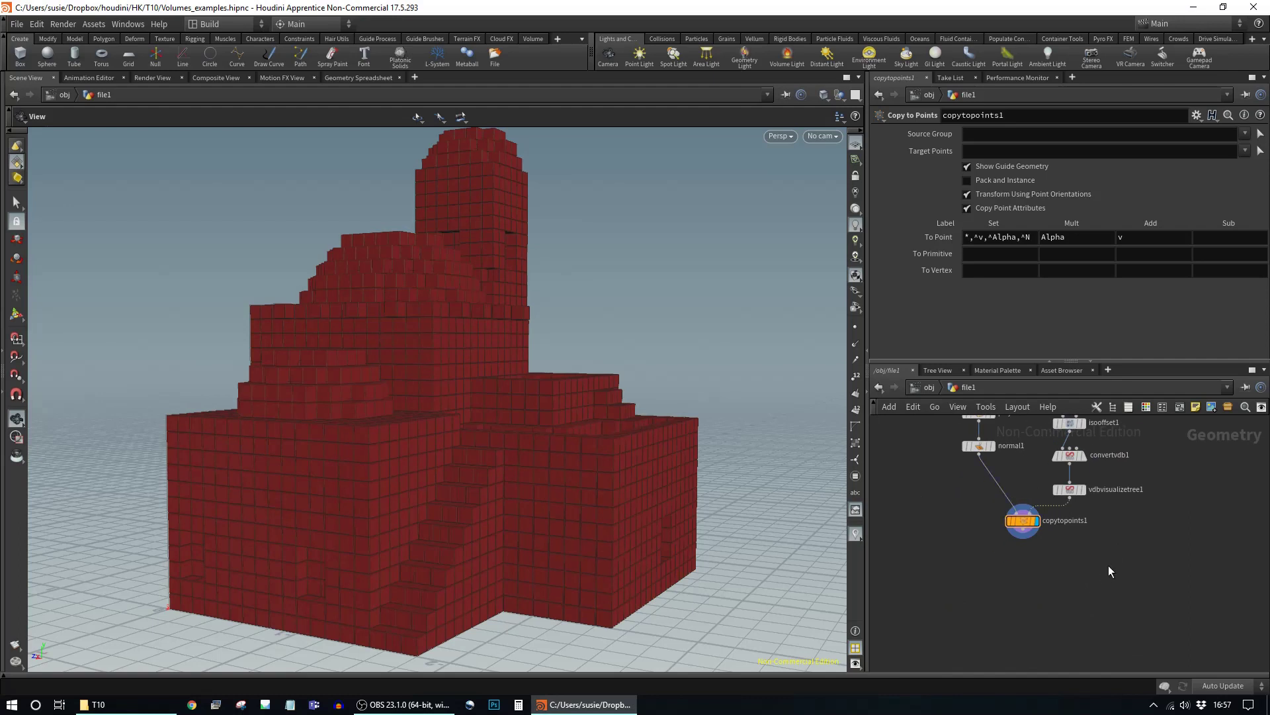
key(Tab)
text(attr)
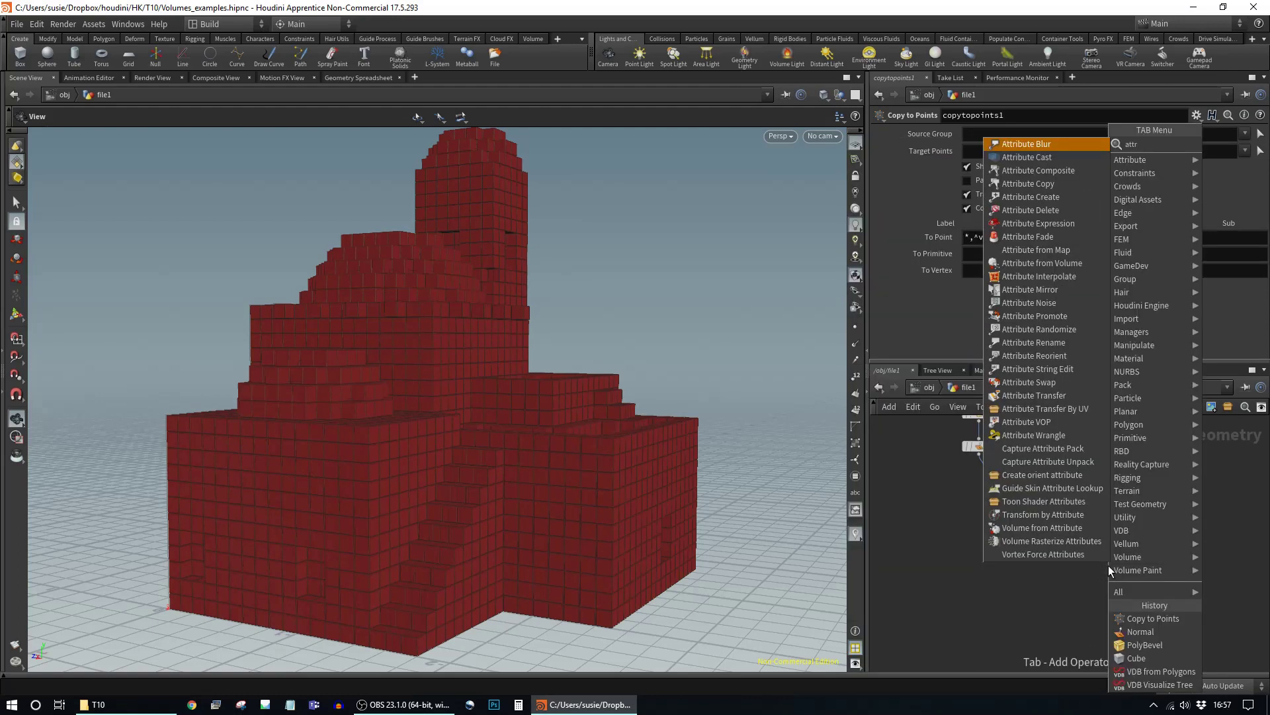
text( tra)
key(Return)
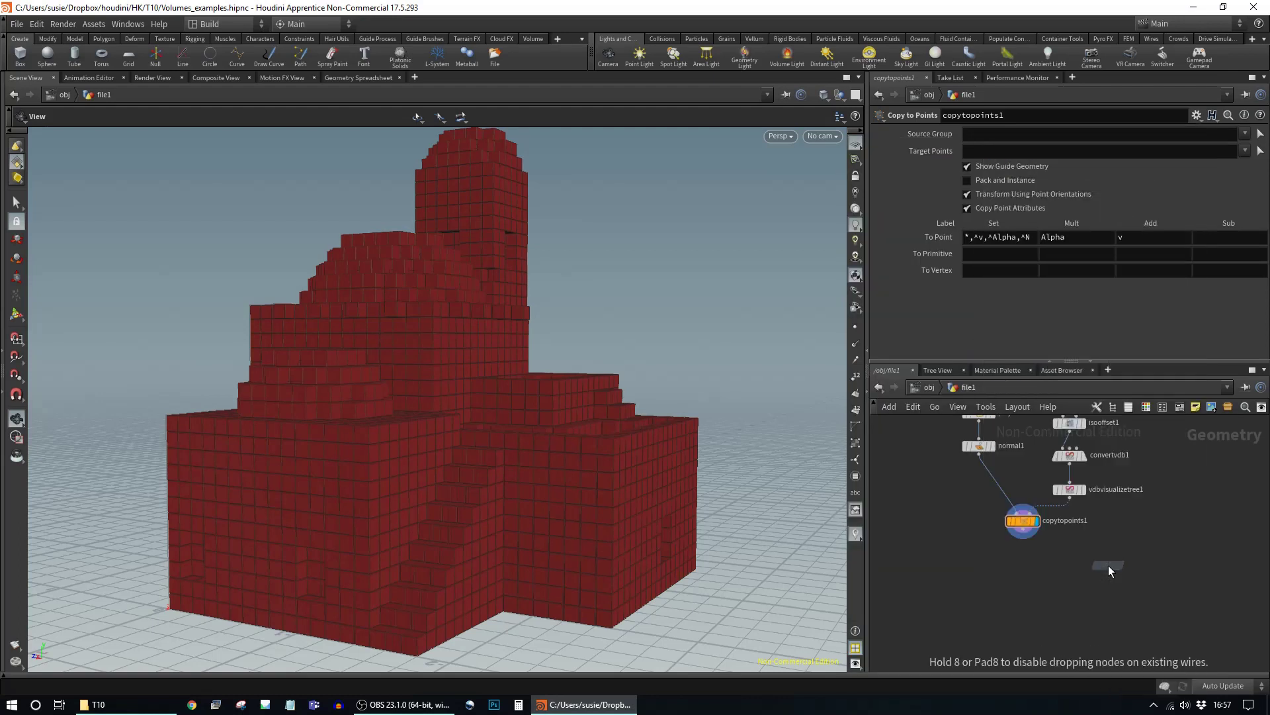
click(1073, 569)
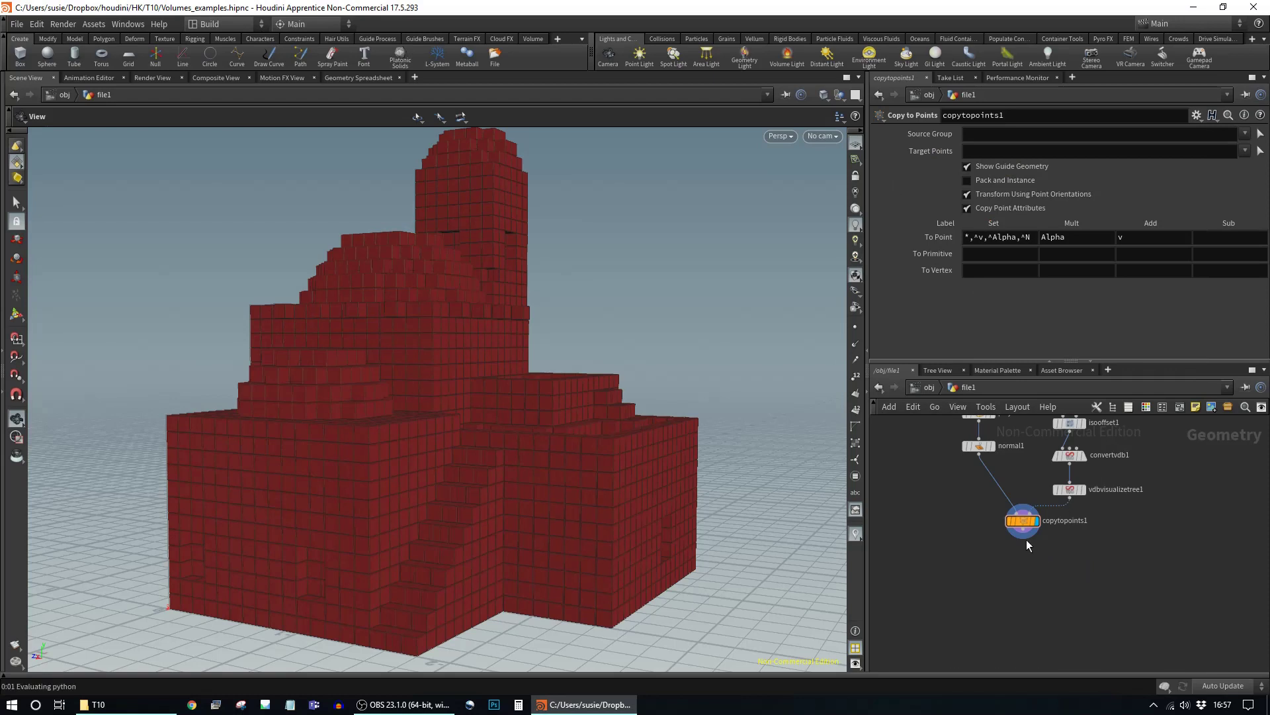
Step: Display vdbvisualizetree1 to examine the colour of its voxel points, and return the display to copytopoints1
click(1071, 491)
click(1083, 490)
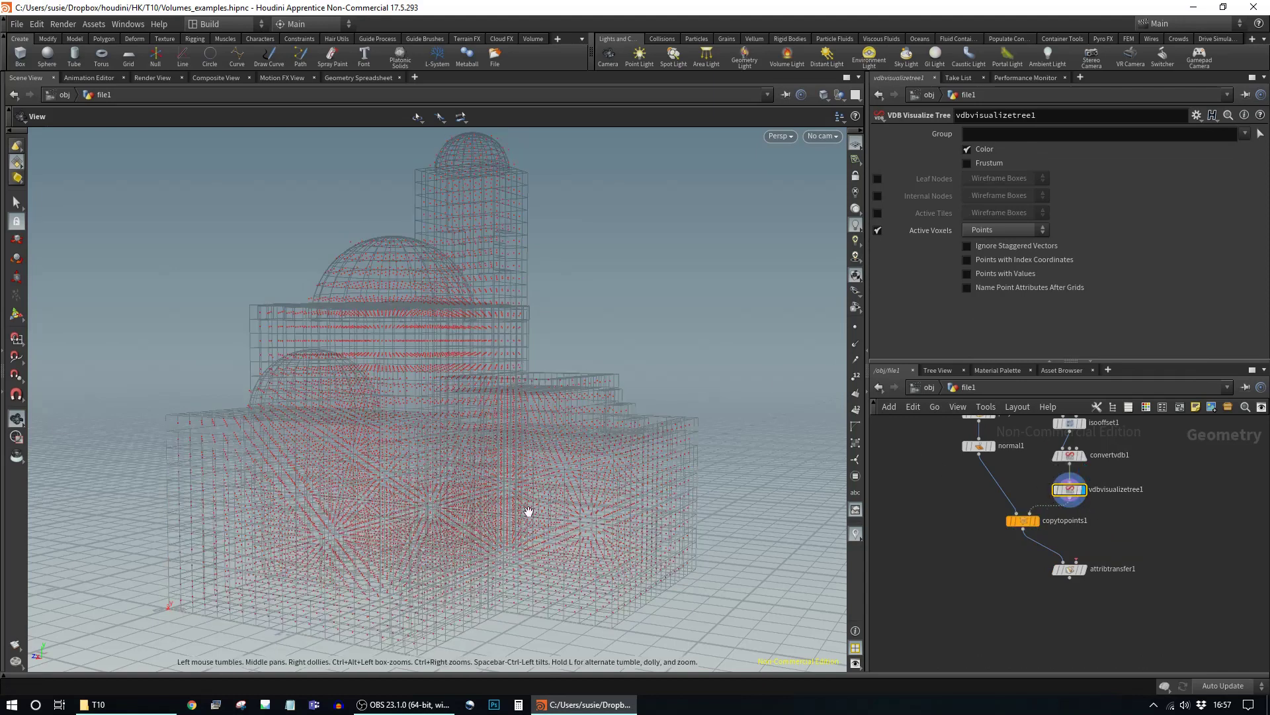
drag(605, 487, 587, 500)
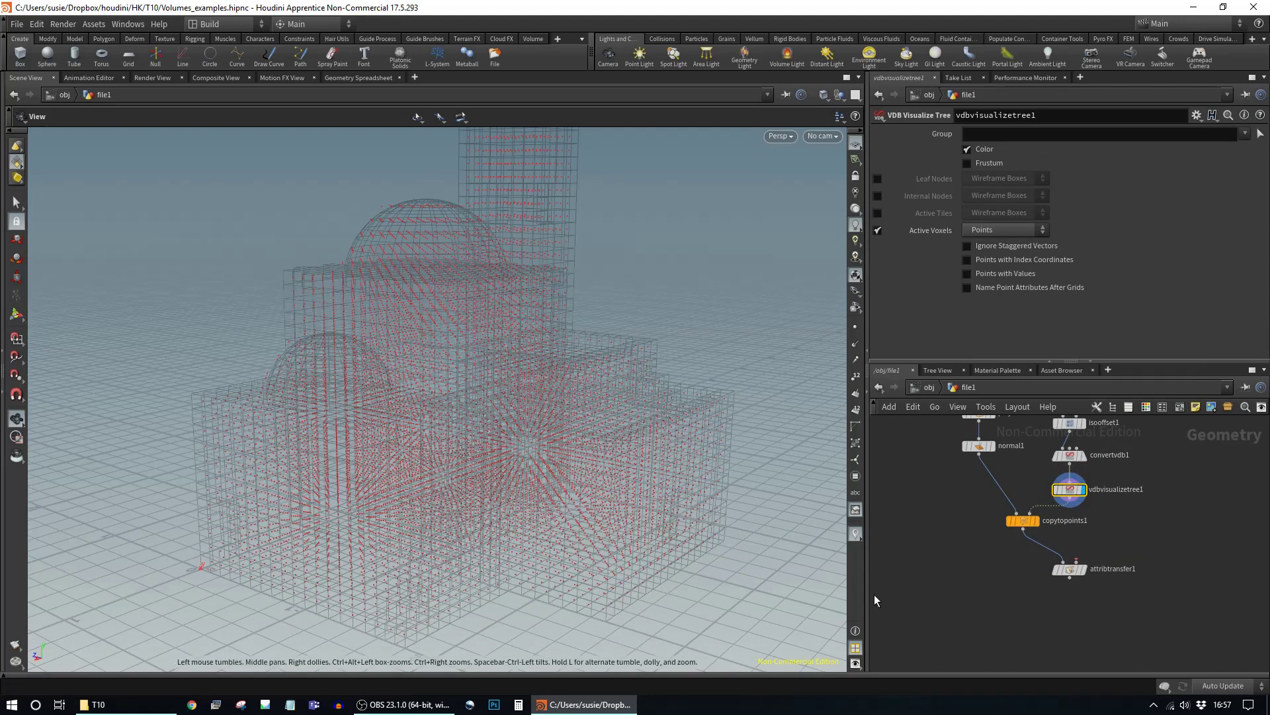
click(1029, 526)
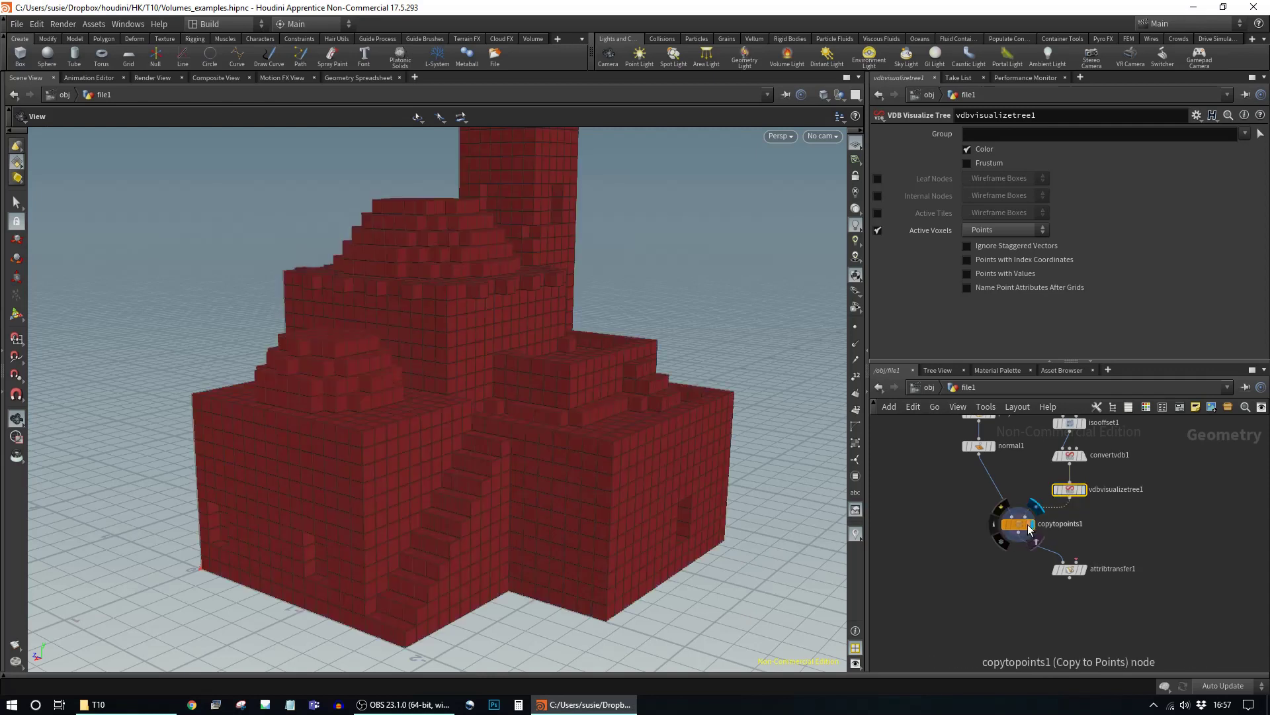
Step: Exclude the colour attribute in copytopoints1 by appending ", ^Cd" to the attributes set on points
click(1020, 524)
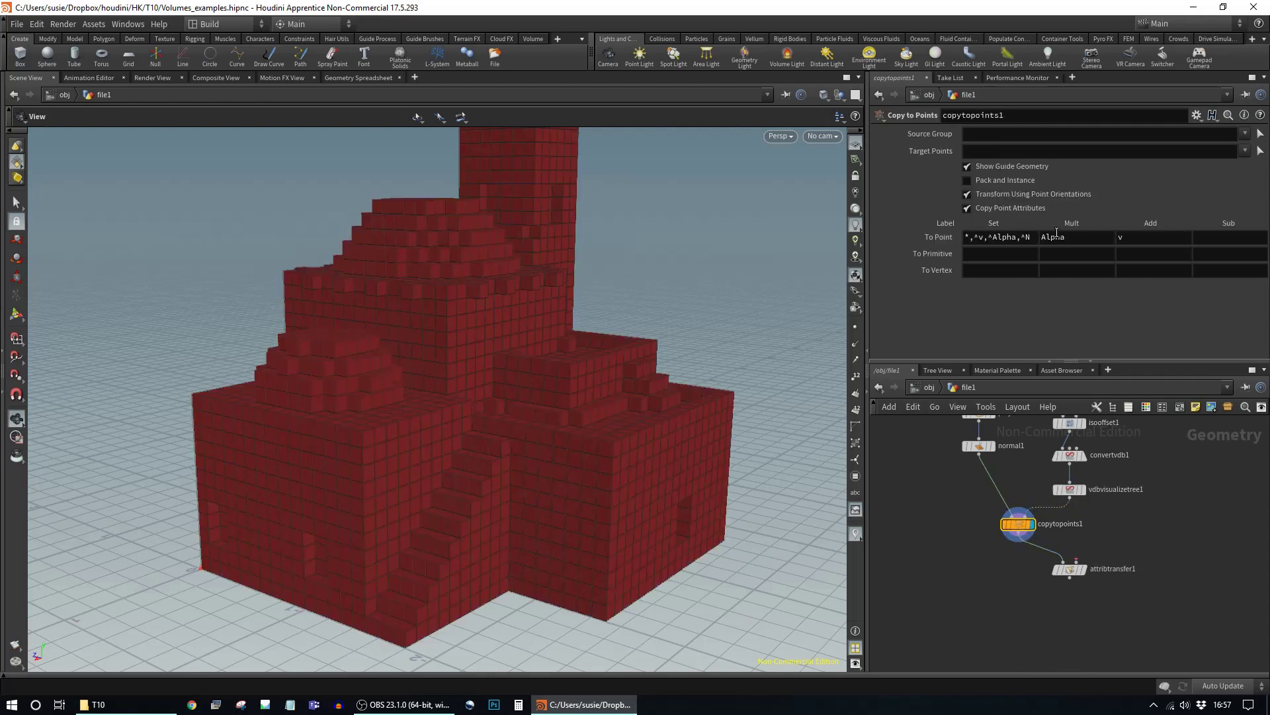
click(1032, 238)
text(, ^Cd)
key(Return)
drag(568, 506, 661, 483)
mouse_move(1023, 530)
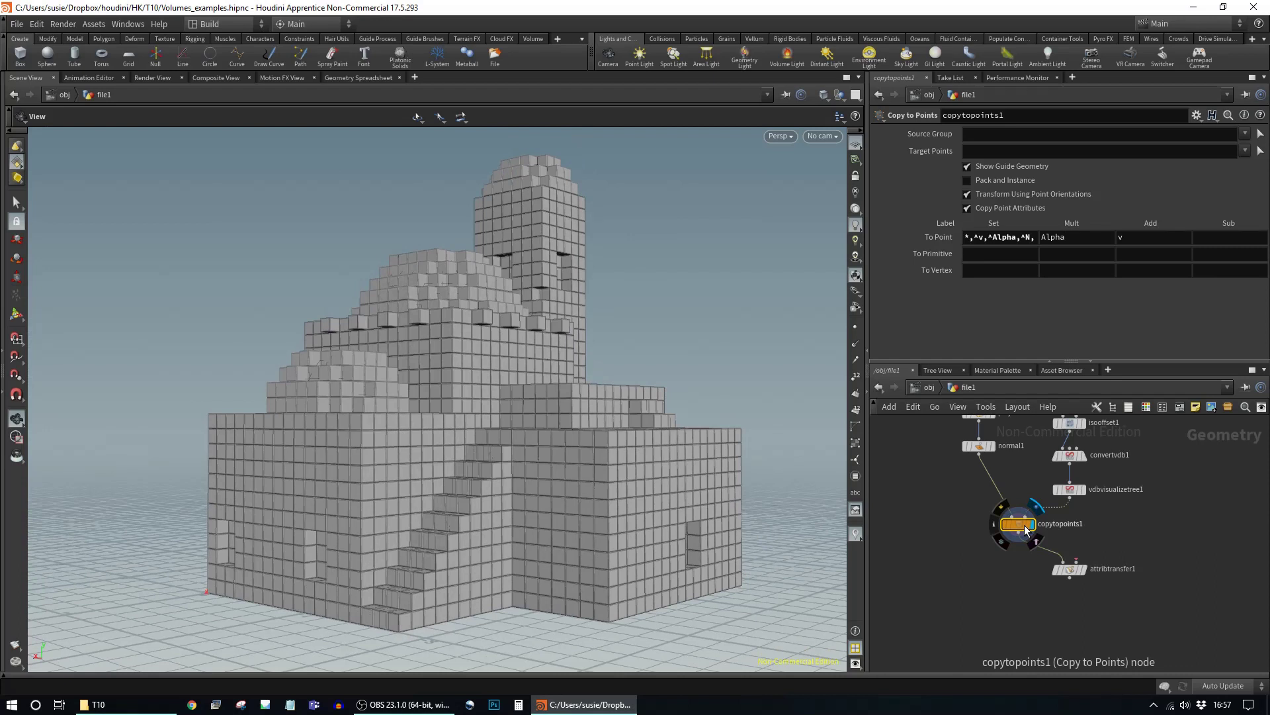
Step: Wire file1 into the second input of attribtransfer1 and display it to colour the boxes from the original houses
middle_drag(1094, 527, 1038, 561)
click(1085, 423)
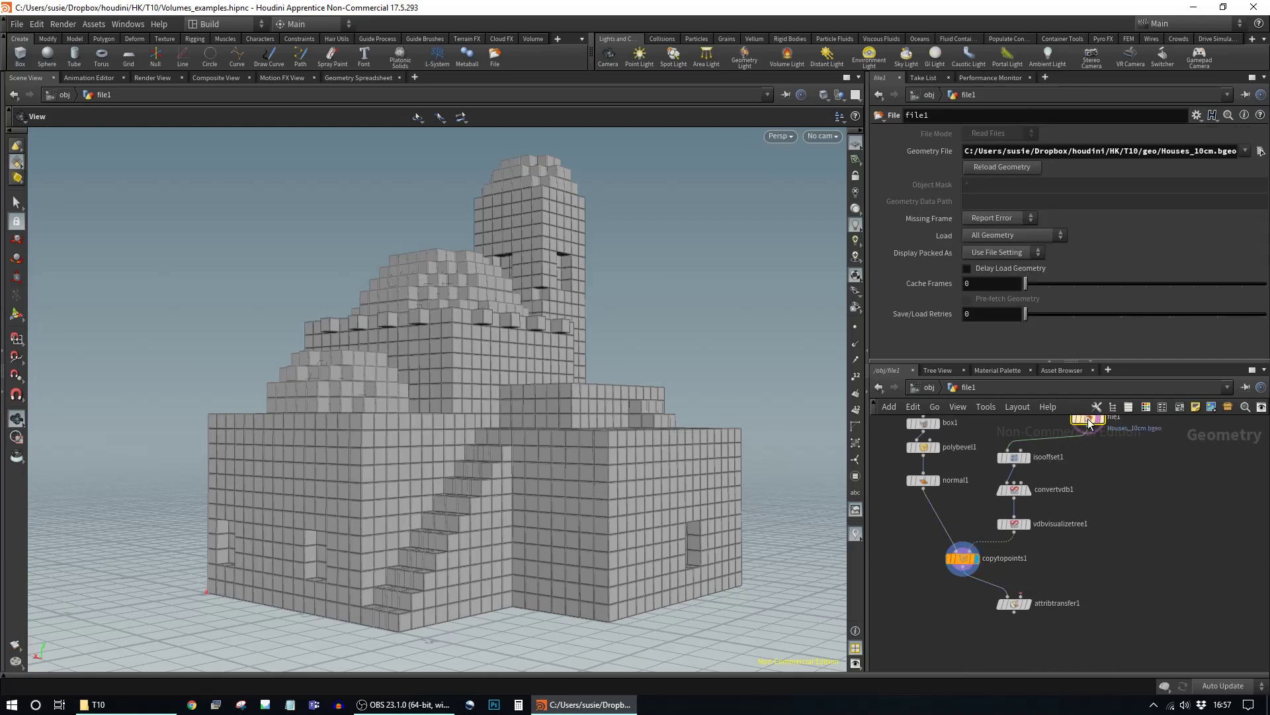
drag(1088, 427, 1021, 596)
click(1029, 604)
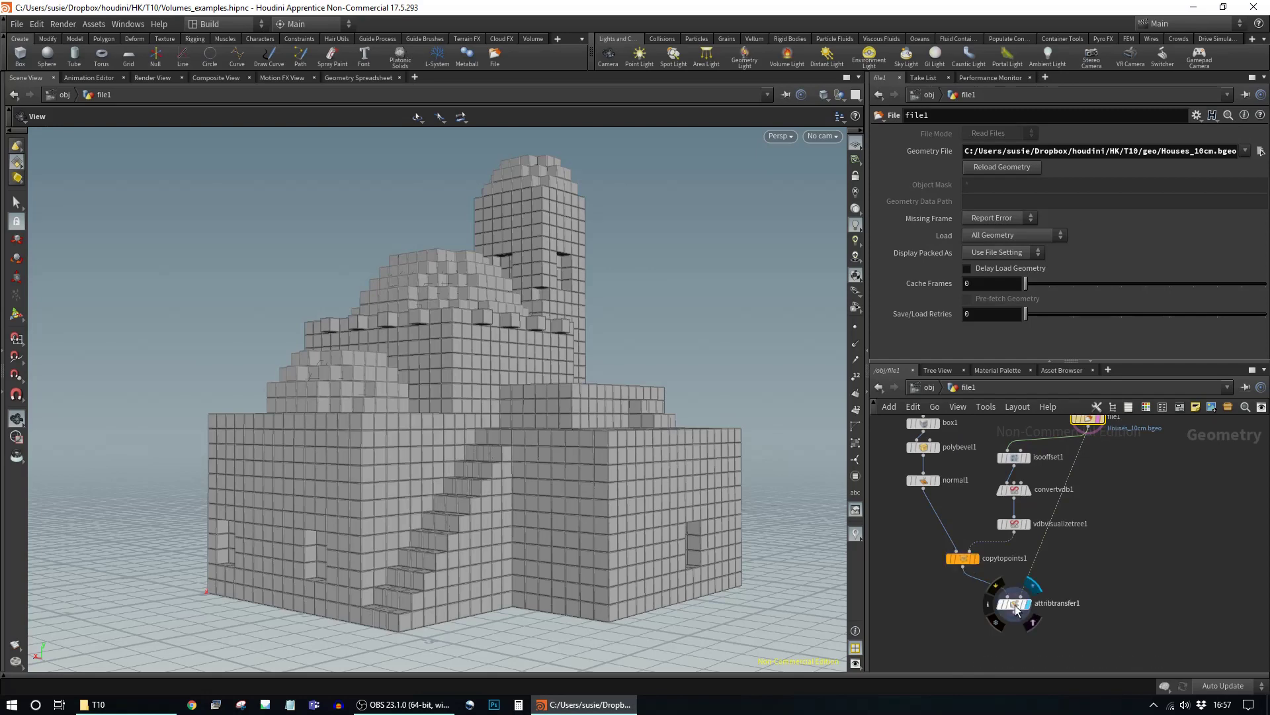
click(1014, 603)
drag(491, 377, 587, 511)
drag(546, 445, 537, 454)
drag(577, 506, 549, 503)
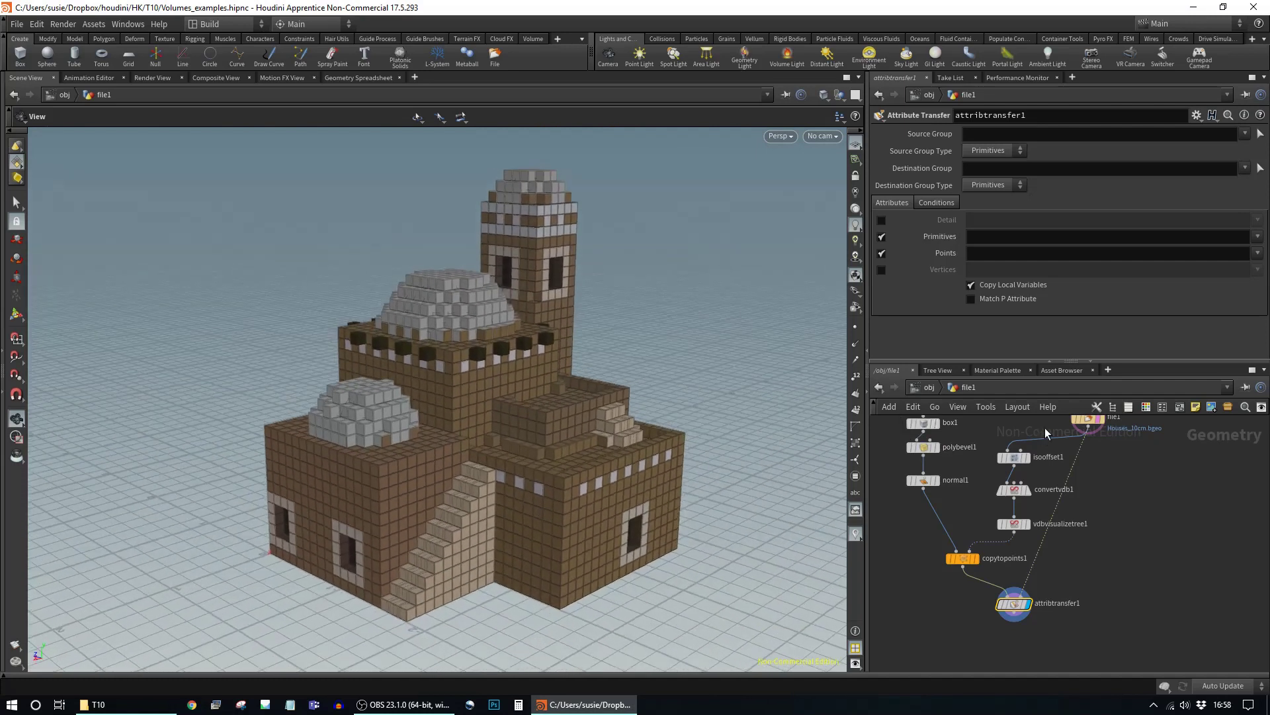
Step: Return to the object level and look over the geometry nodes around file1
click(928, 387)
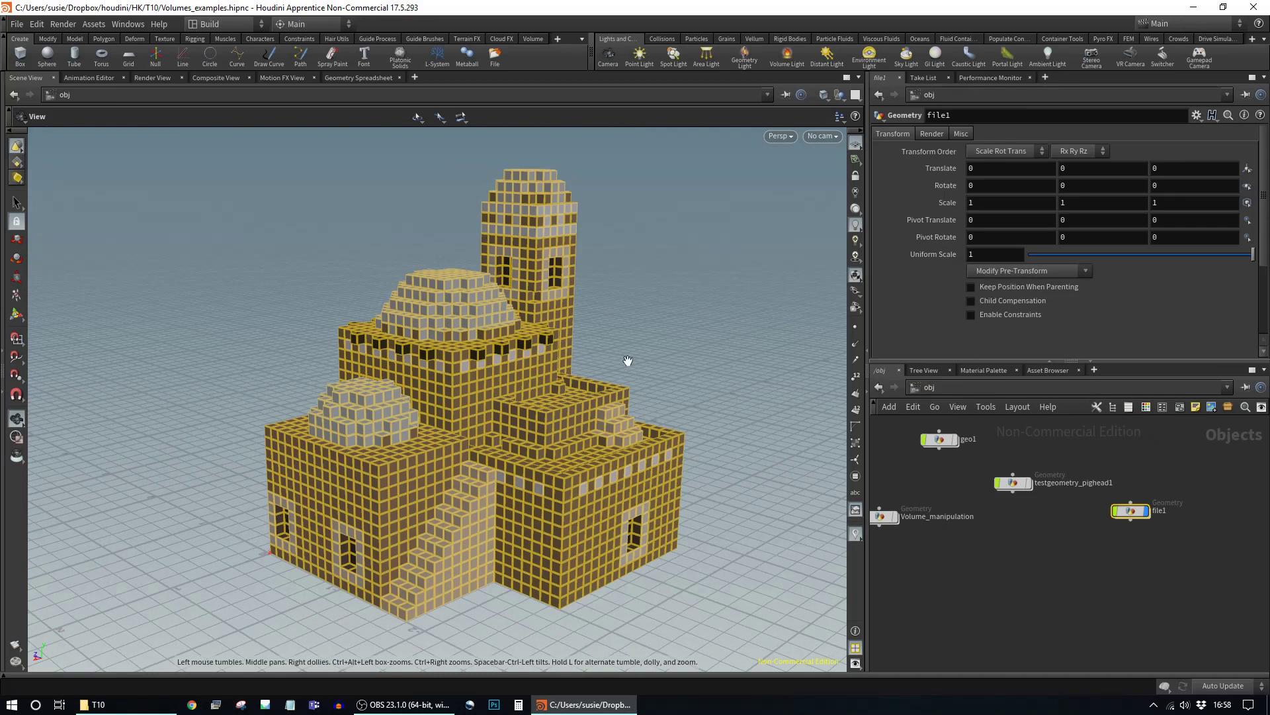
click(1146, 515)
middle_drag(999, 547, 1046, 553)
click(1198, 517)
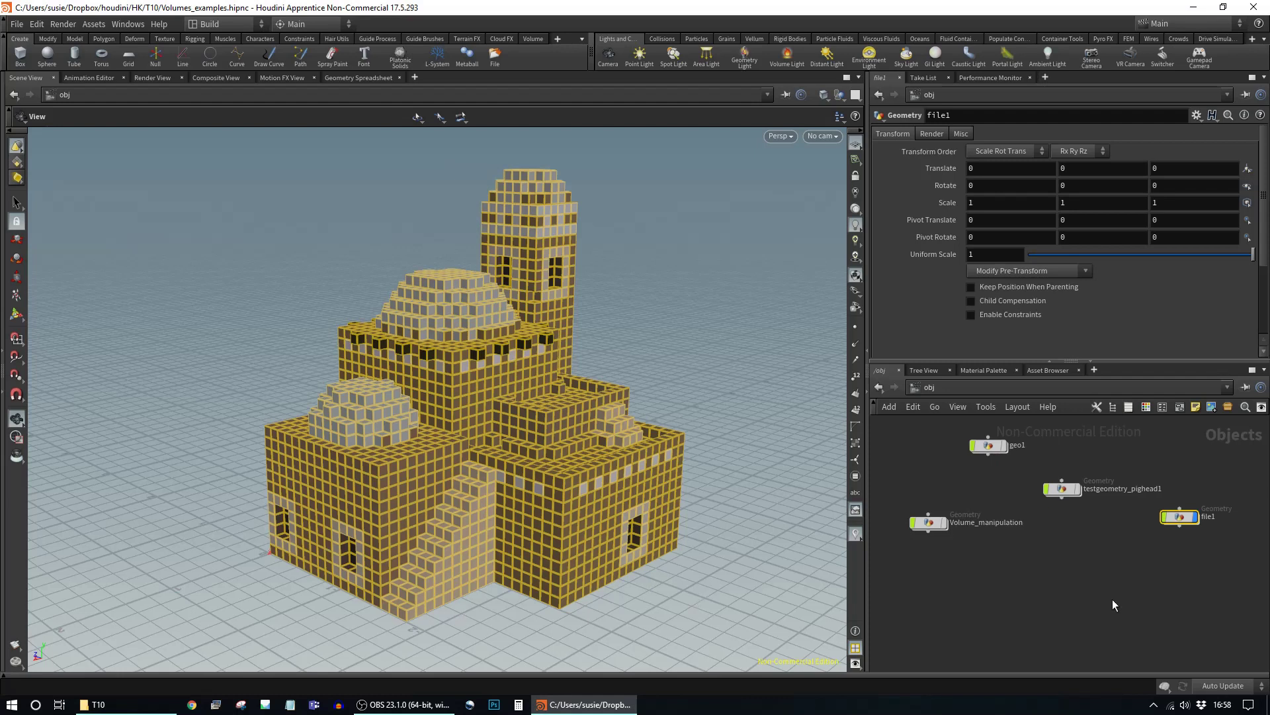
scroll(1083, 564, down, 1)
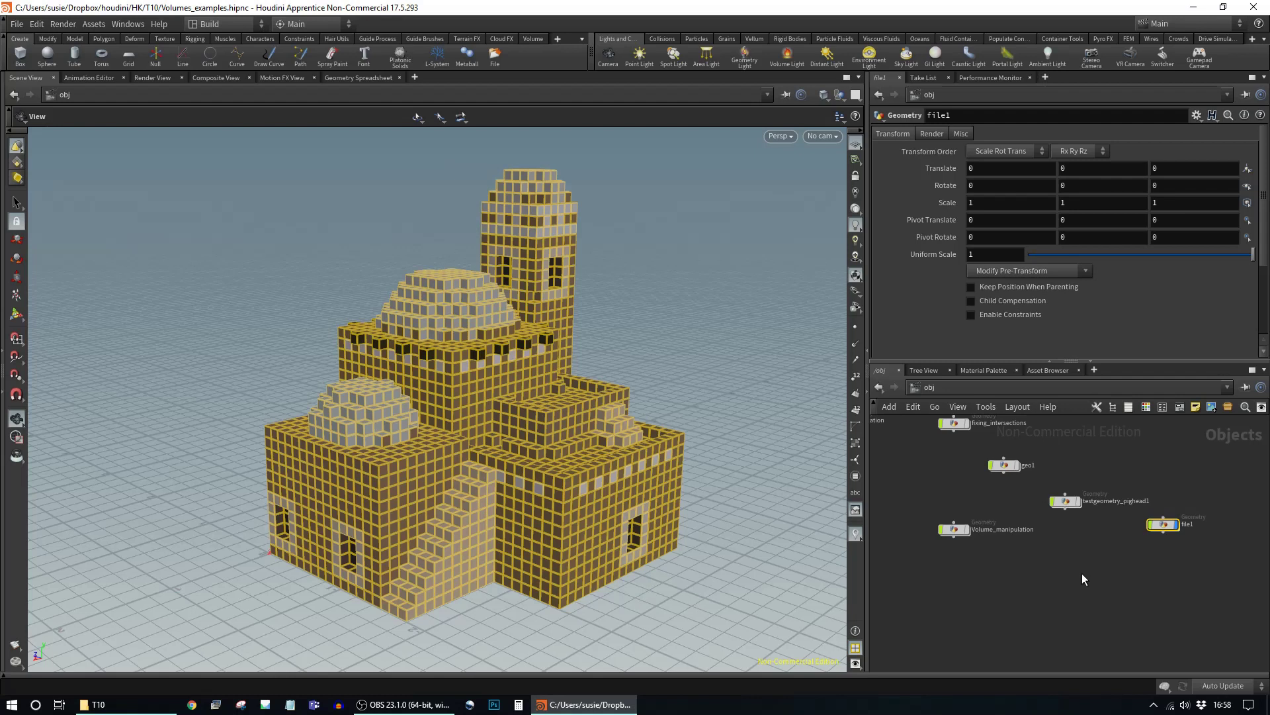
middle_drag(1062, 538, 1087, 560)
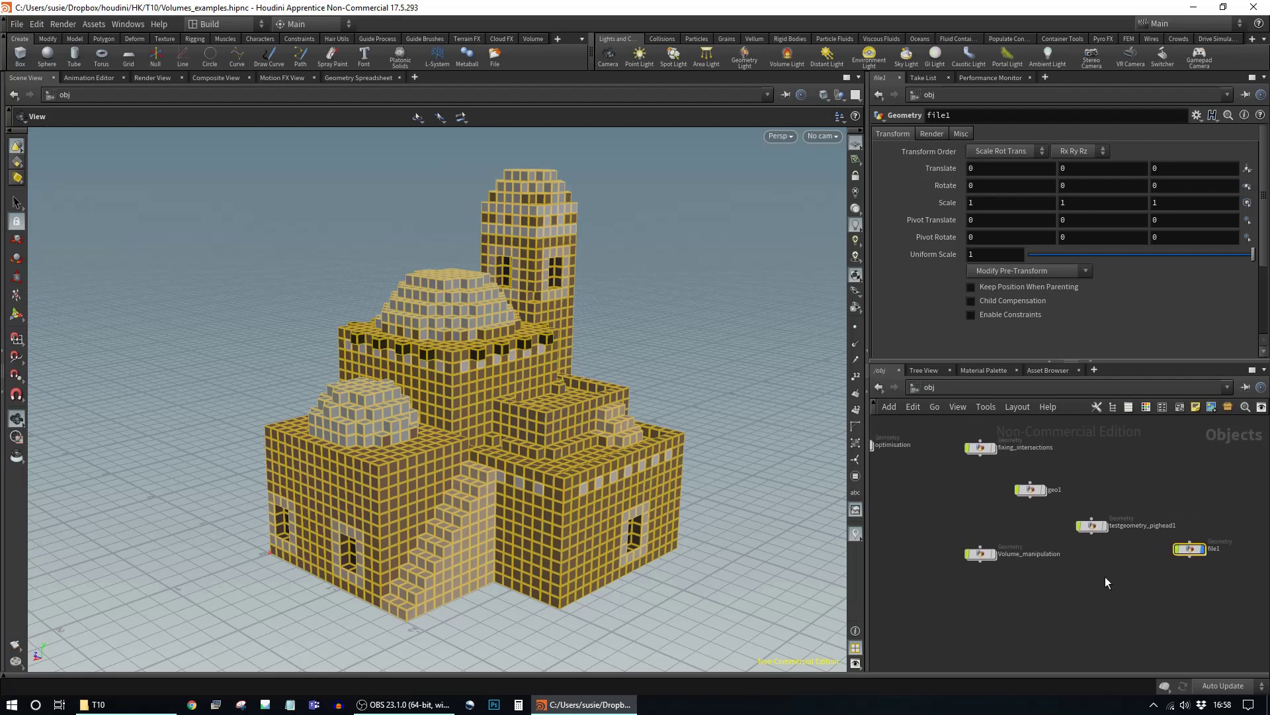
middle_drag(1105, 577, 1069, 572)
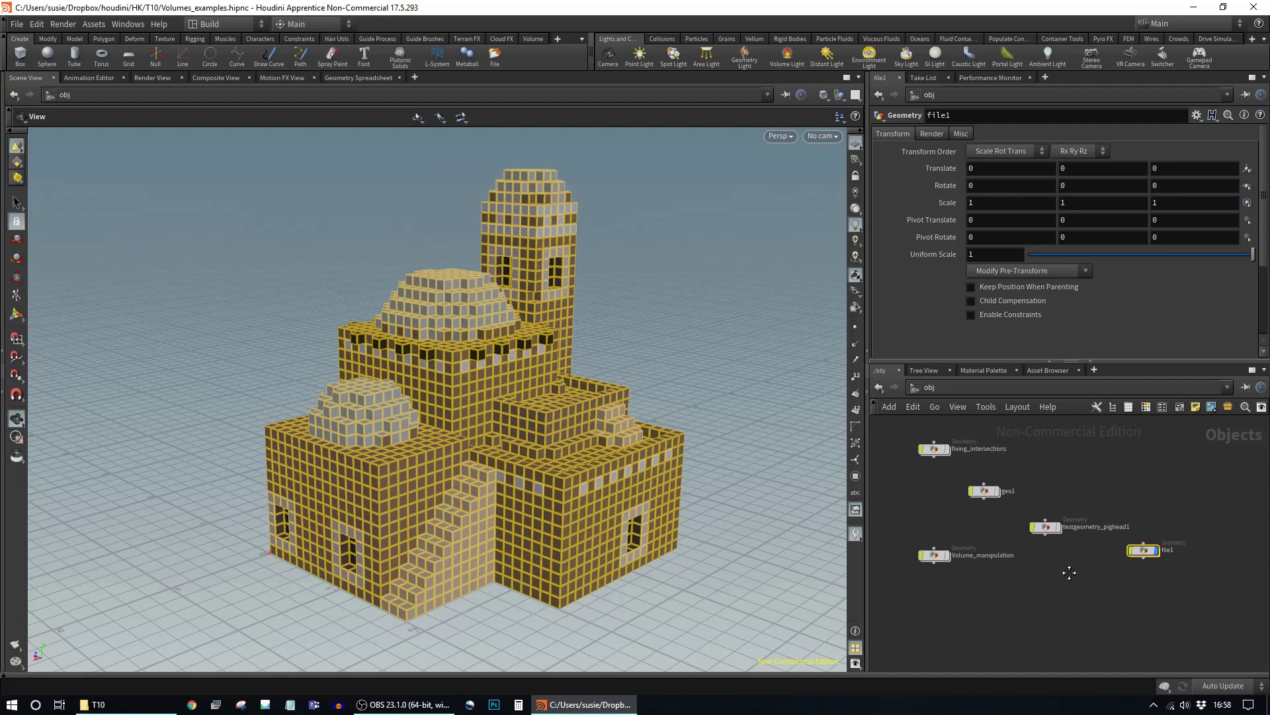